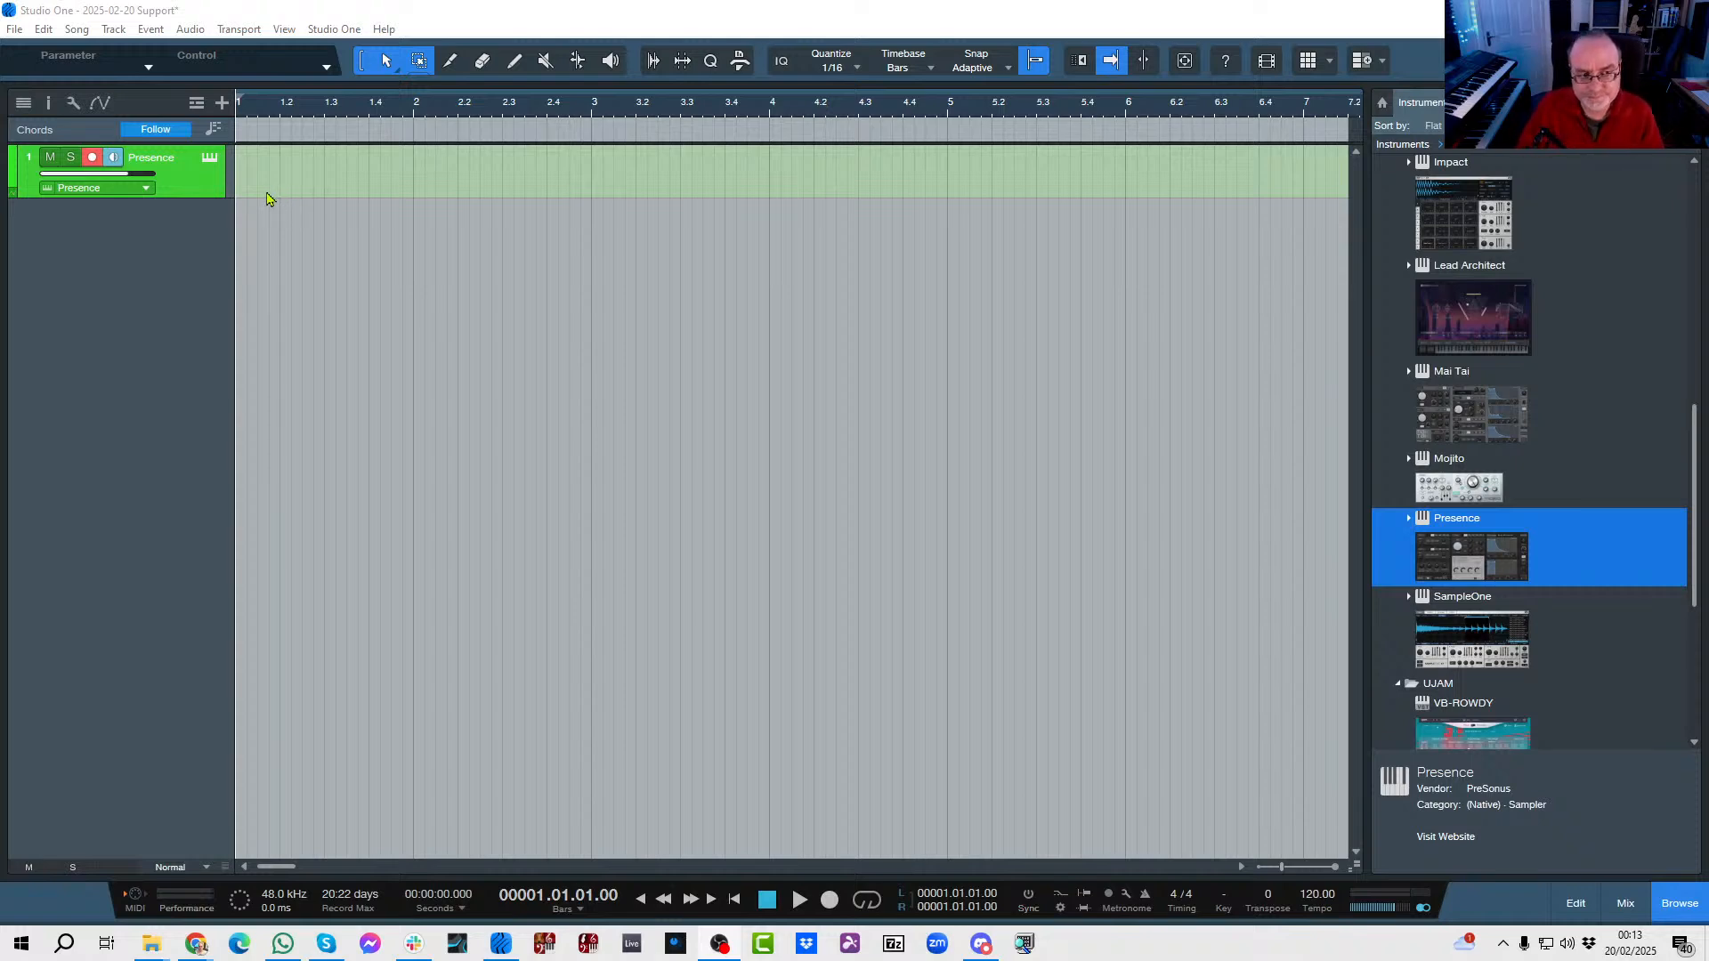
# Add a C chord at bar 1 of the chord track and look over its Chord Selector and the song key choices.
pyautogui.doubleClick(274, 138)
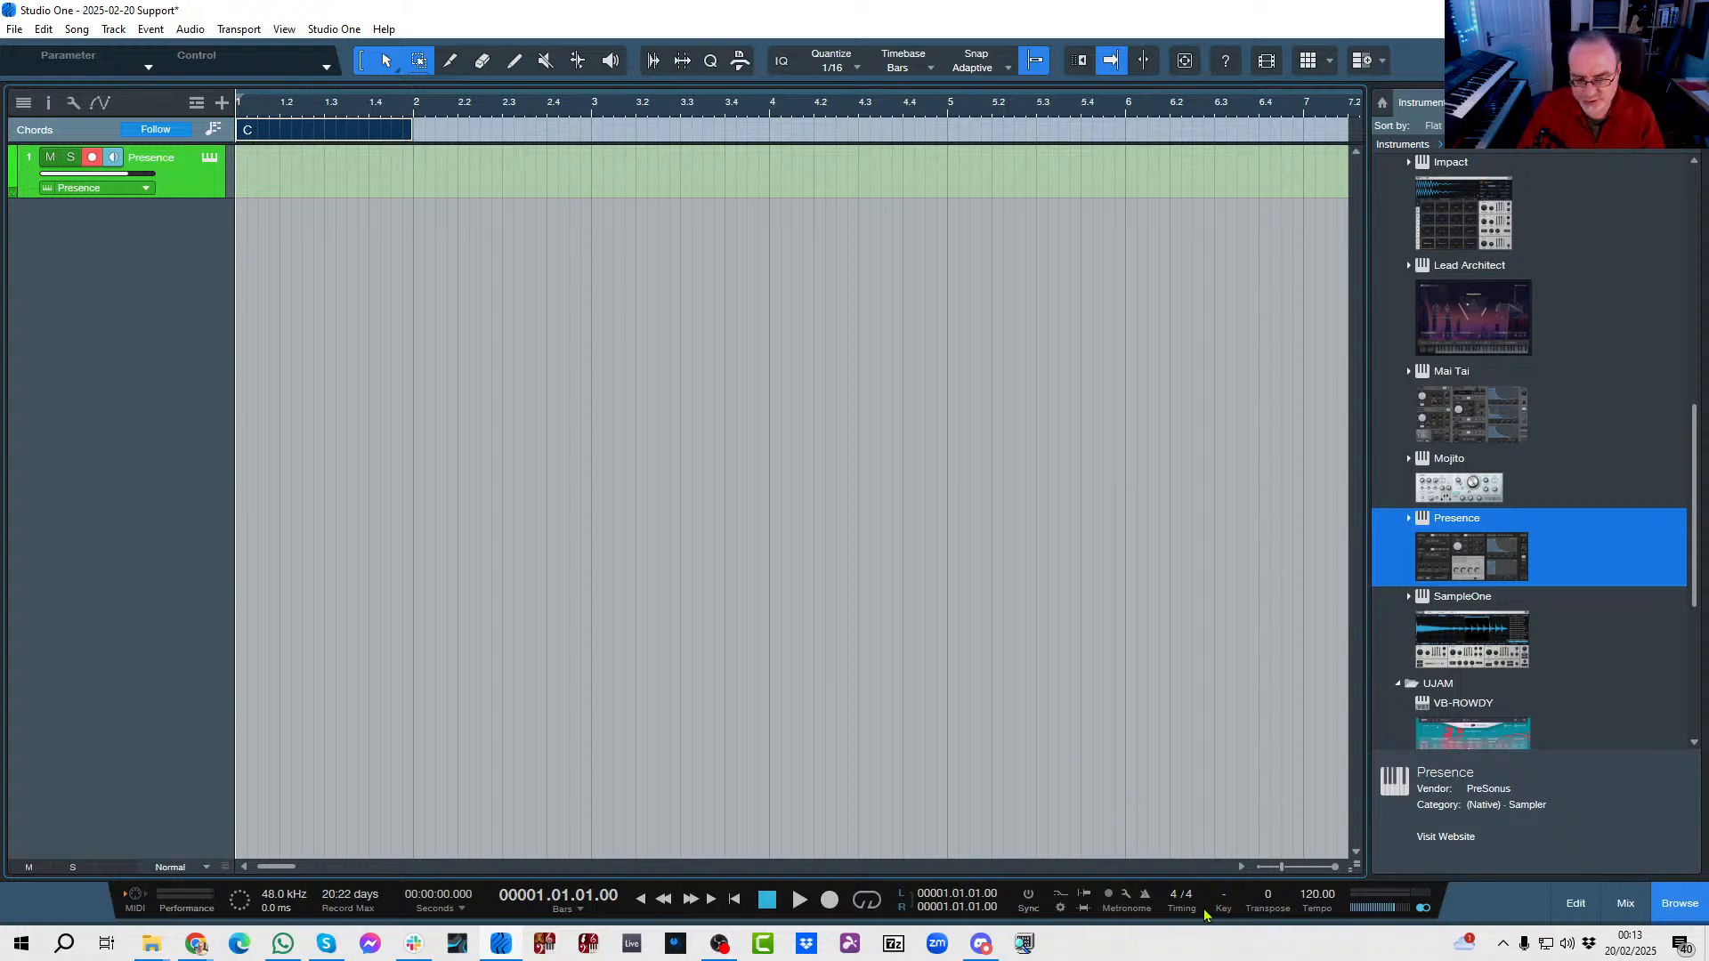
pyautogui.doubleClick(285, 134)
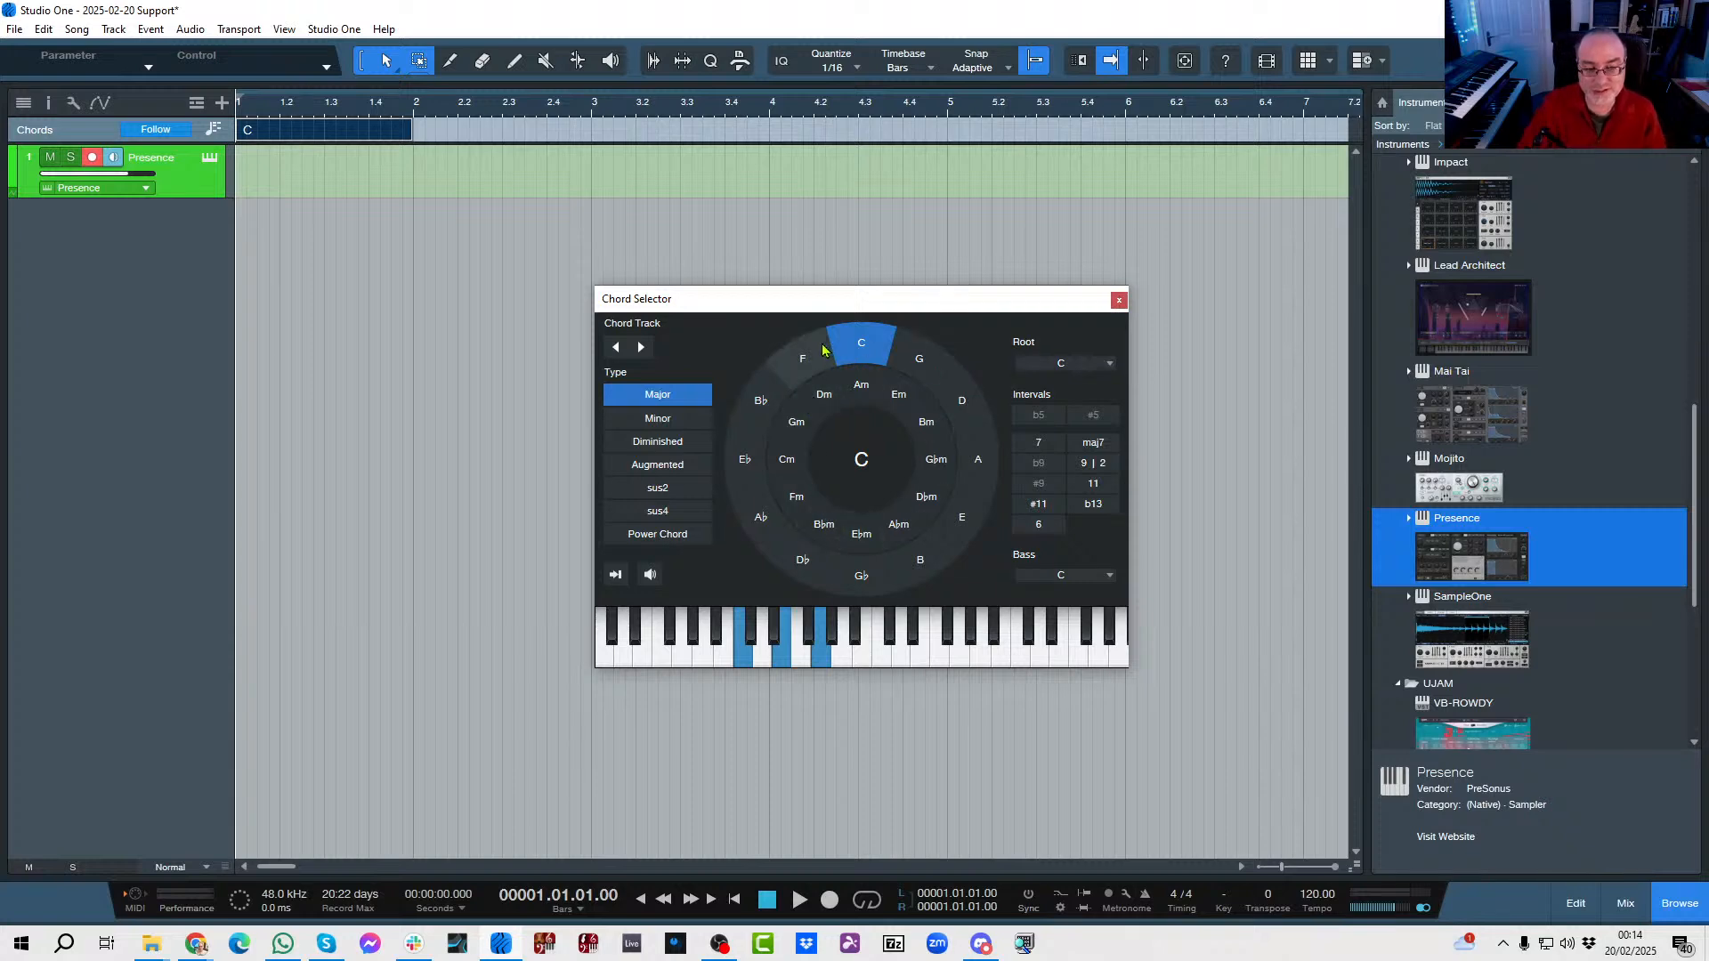
pyautogui.click(1119, 300)
pyautogui.click(1221, 907)
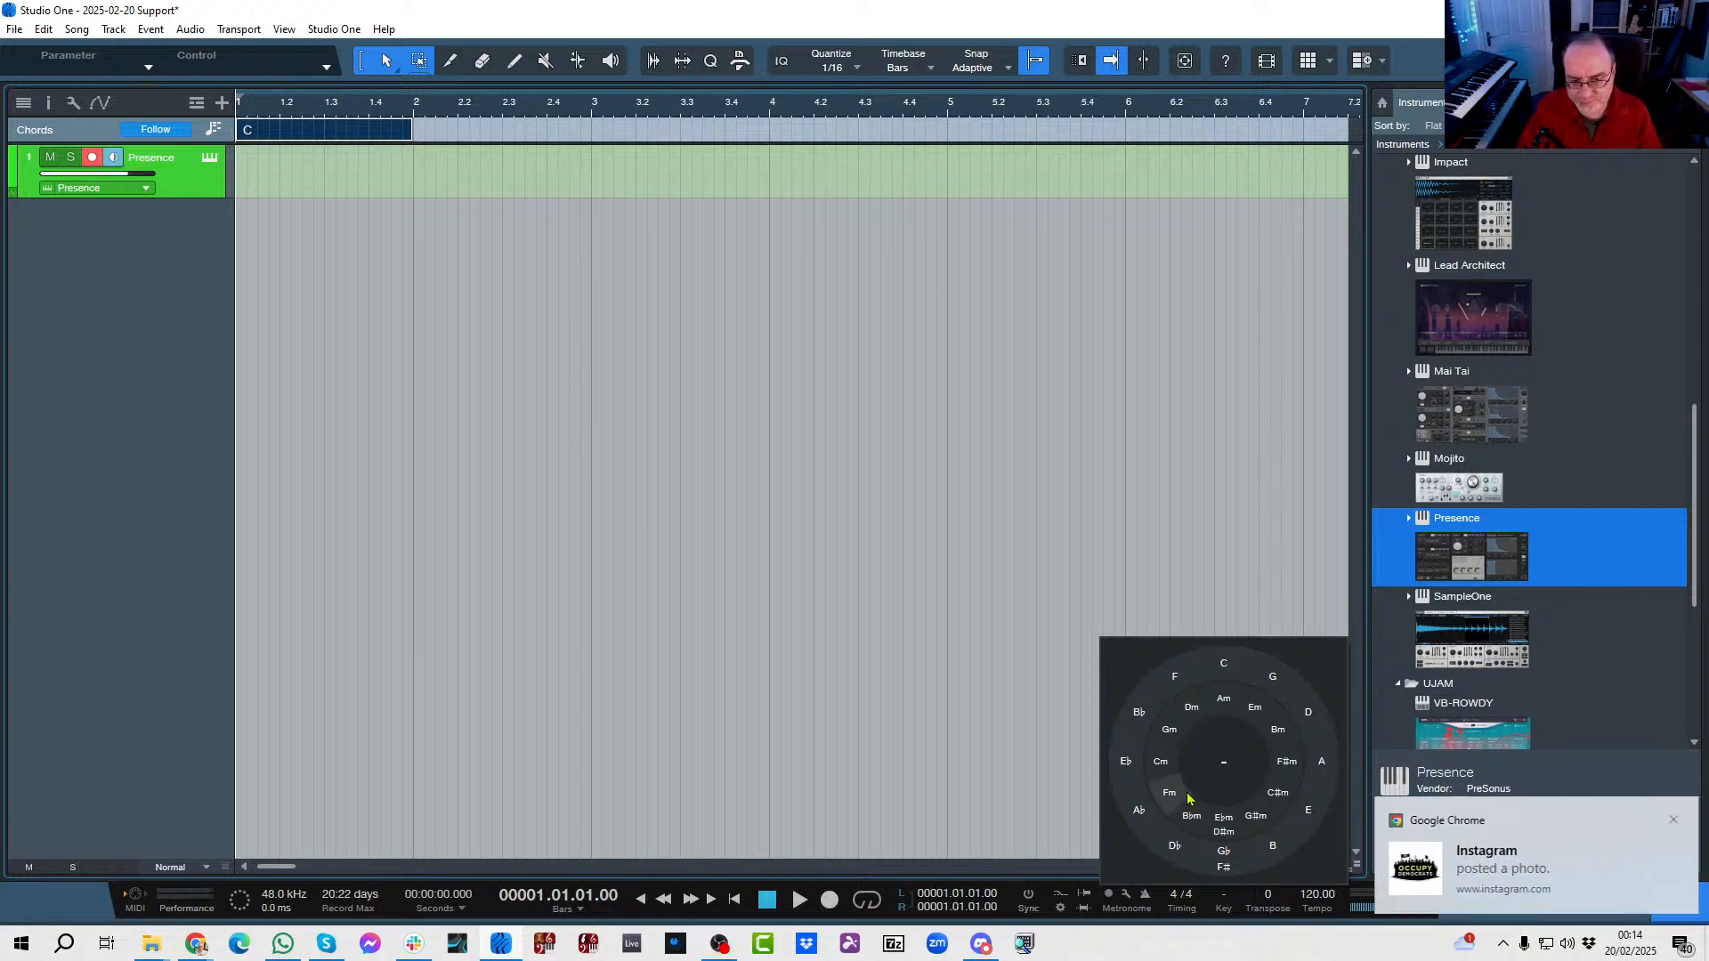
pyautogui.click(1669, 820)
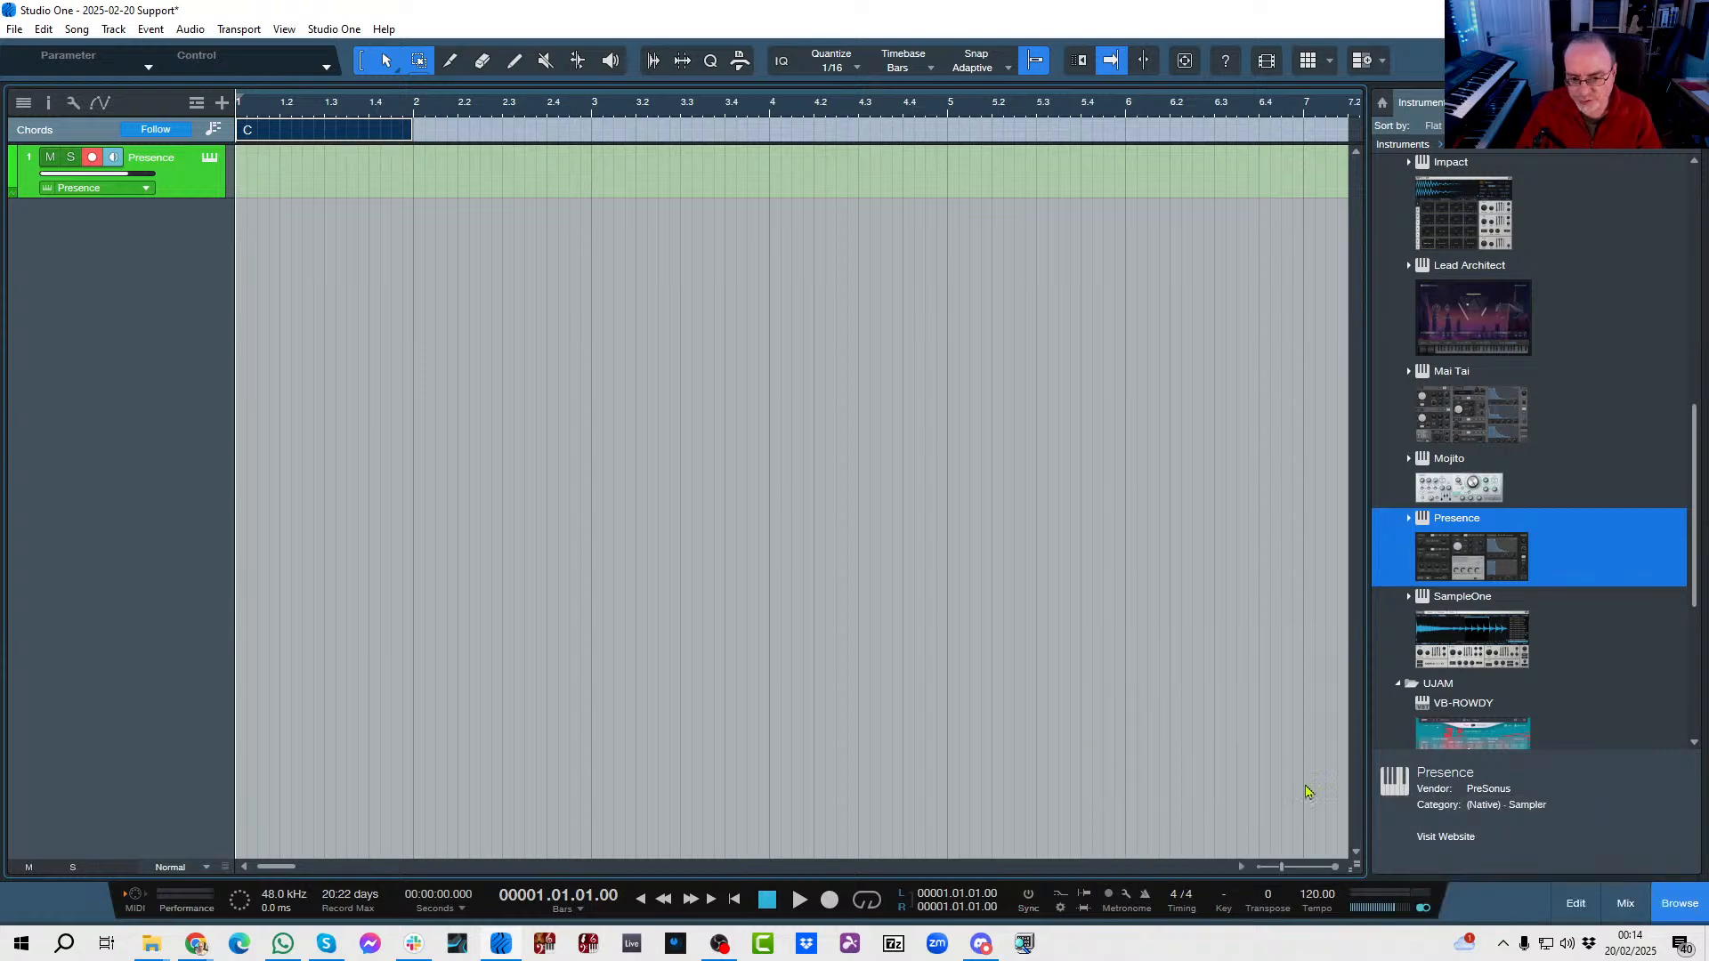
# Turn on audition for the bar 1 chord and preview Am, Em, G, F, Dm and D, finishing on C.
pyautogui.doubleClick(327, 134)
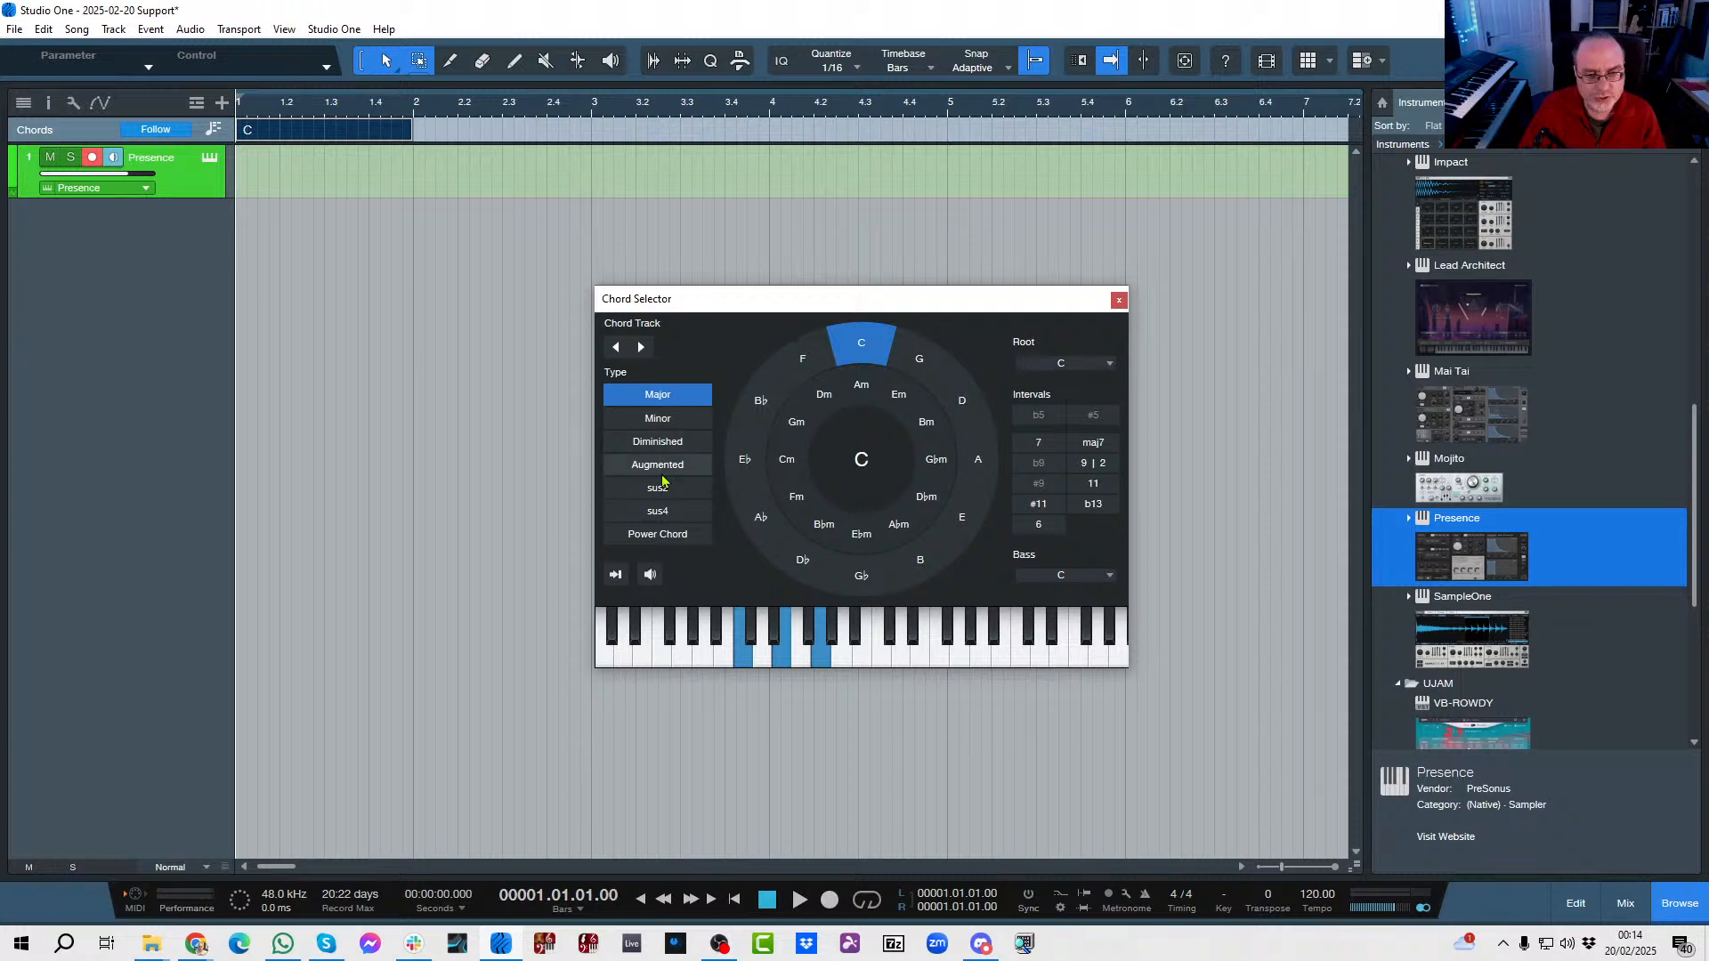
pyautogui.click(650, 575)
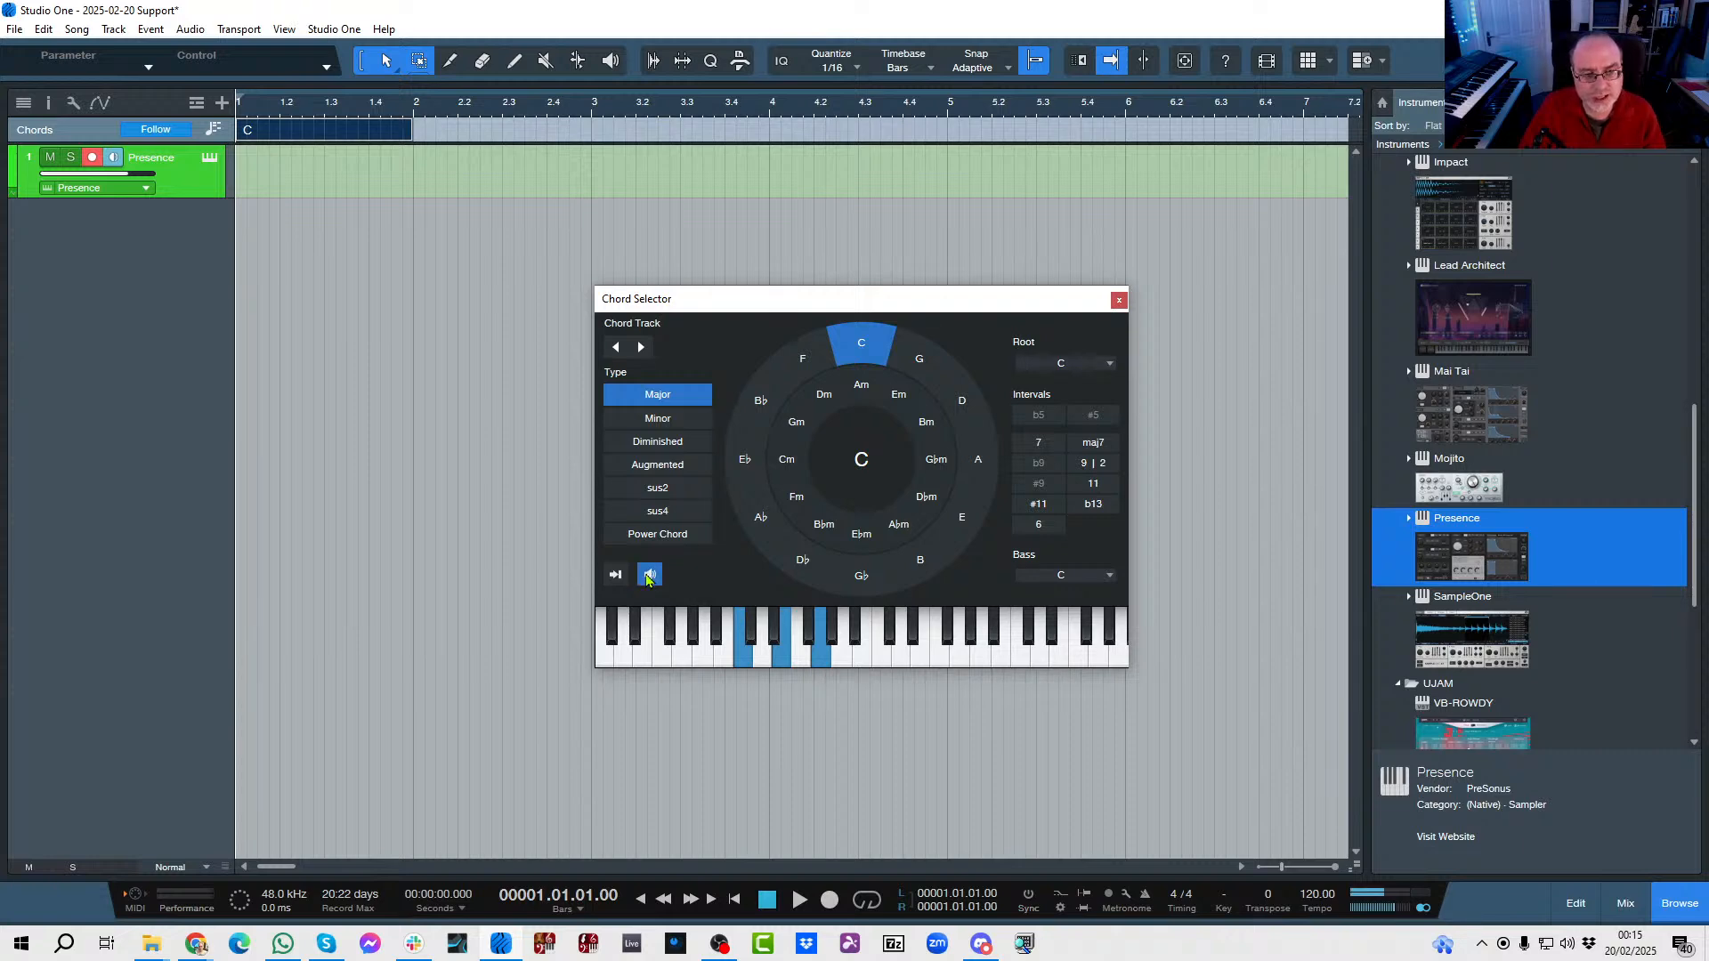
pyautogui.click(862, 388)
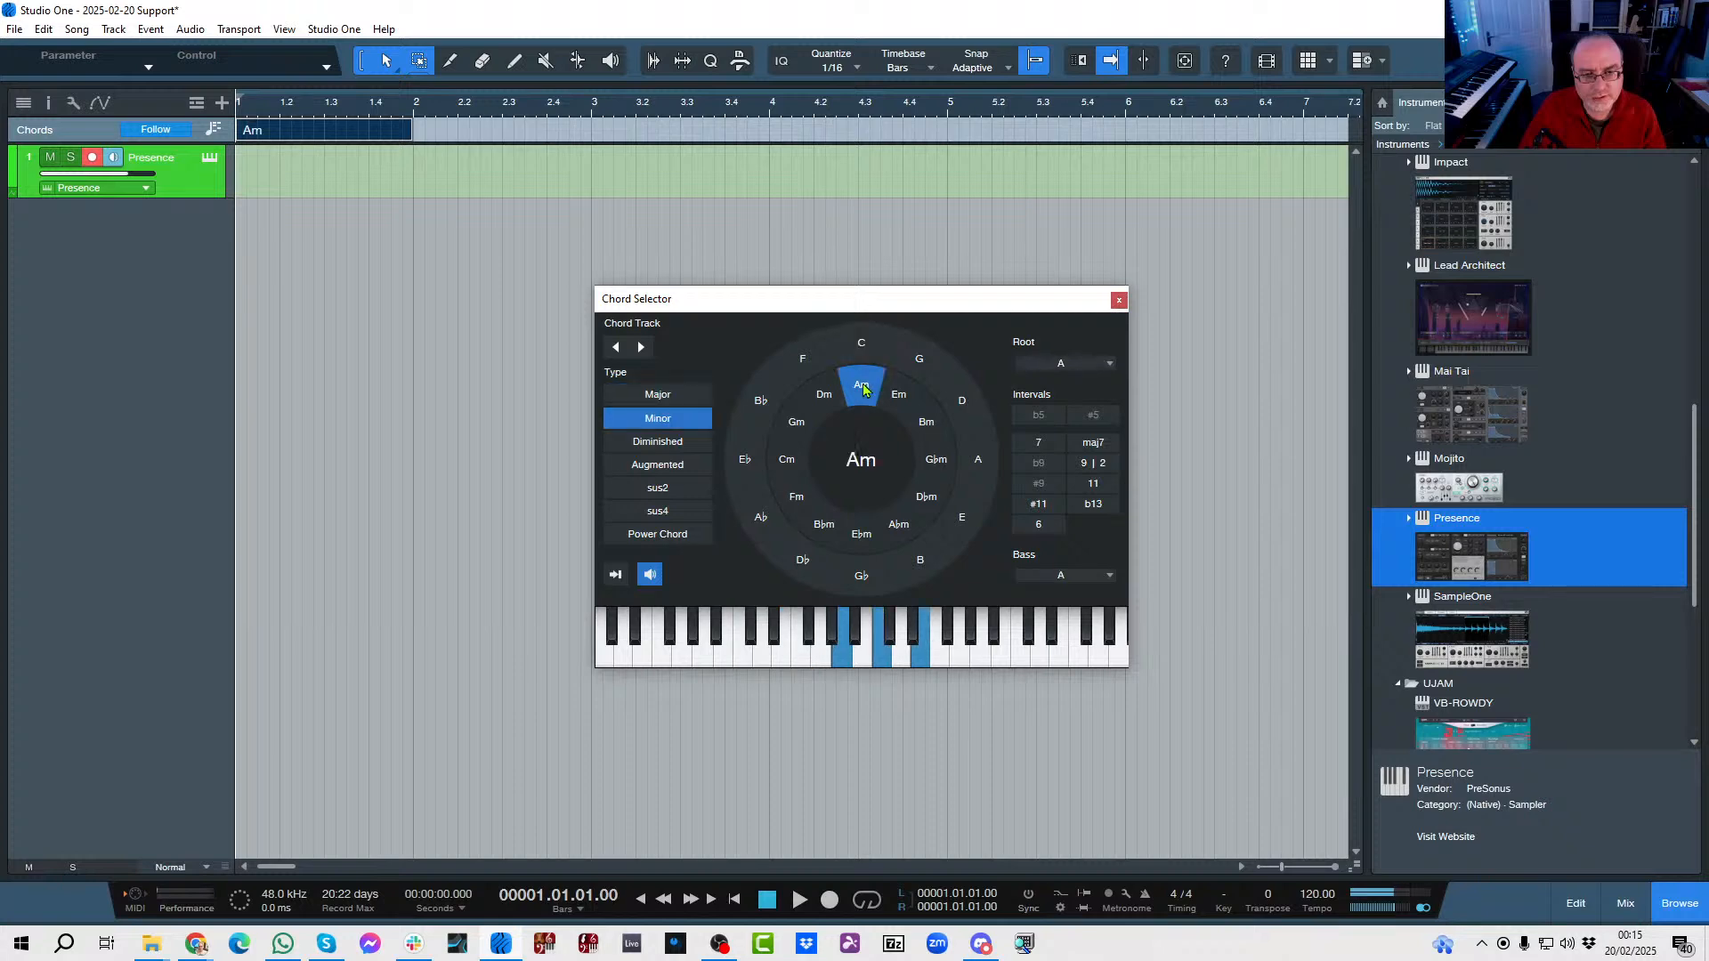
pyautogui.click(861, 345)
pyautogui.click(862, 386)
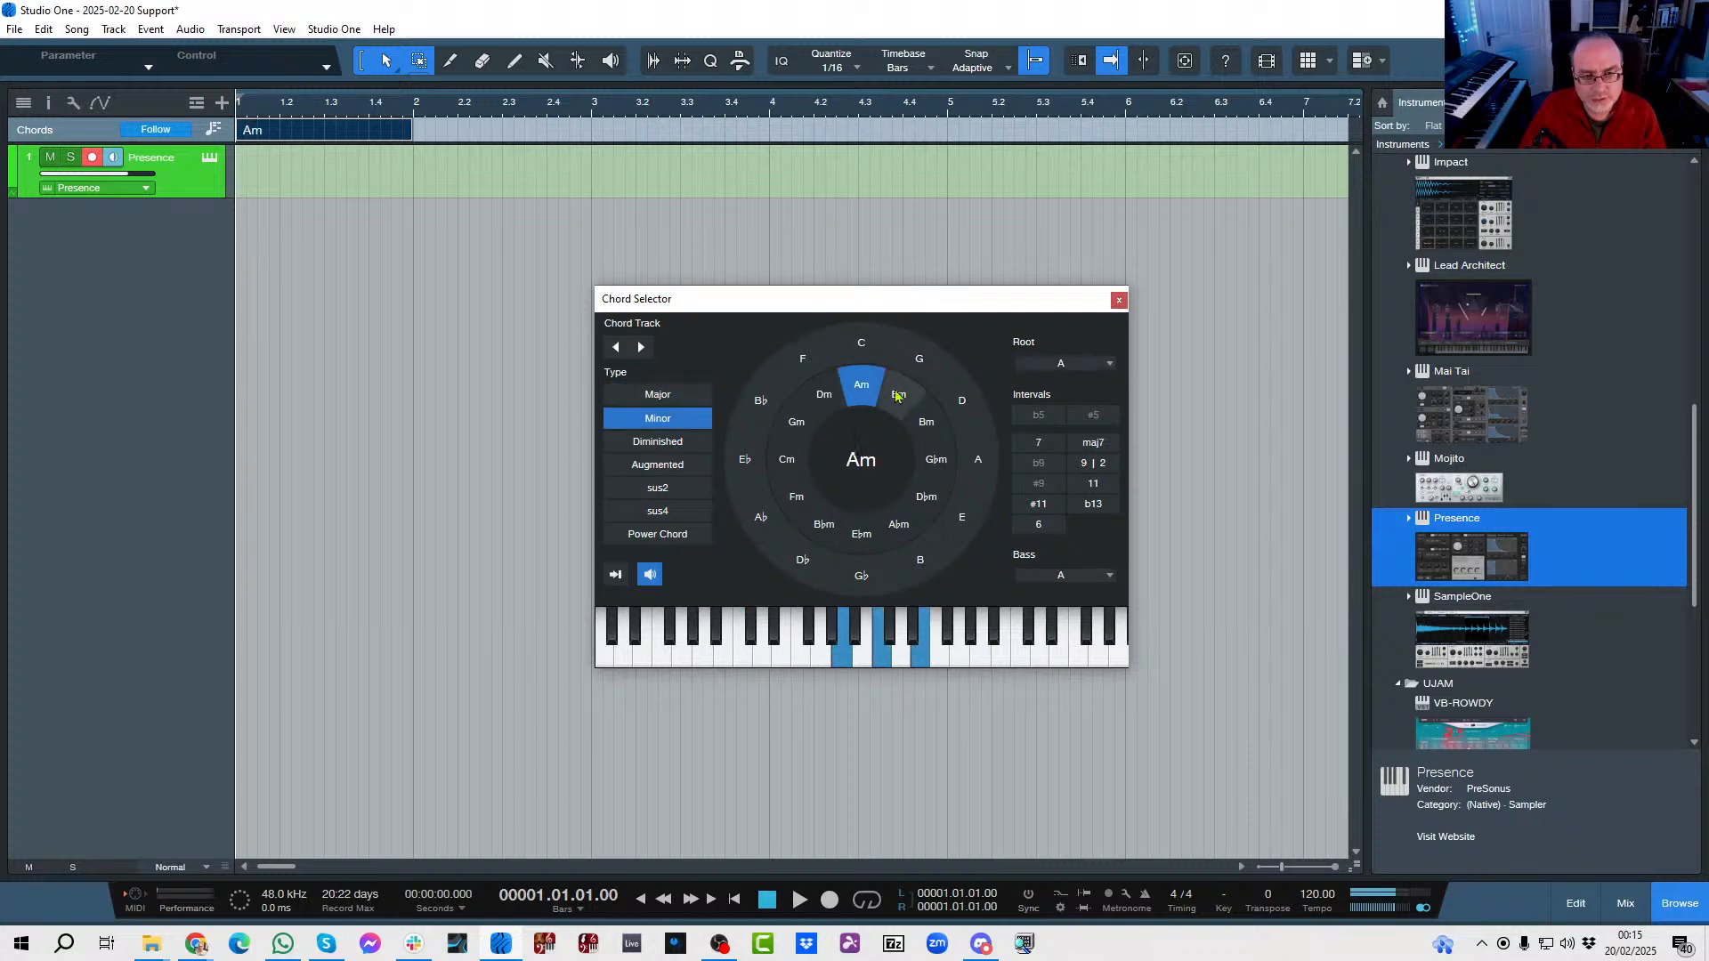
pyautogui.click(899, 394)
pyautogui.click(921, 359)
pyautogui.click(861, 345)
pyautogui.click(798, 363)
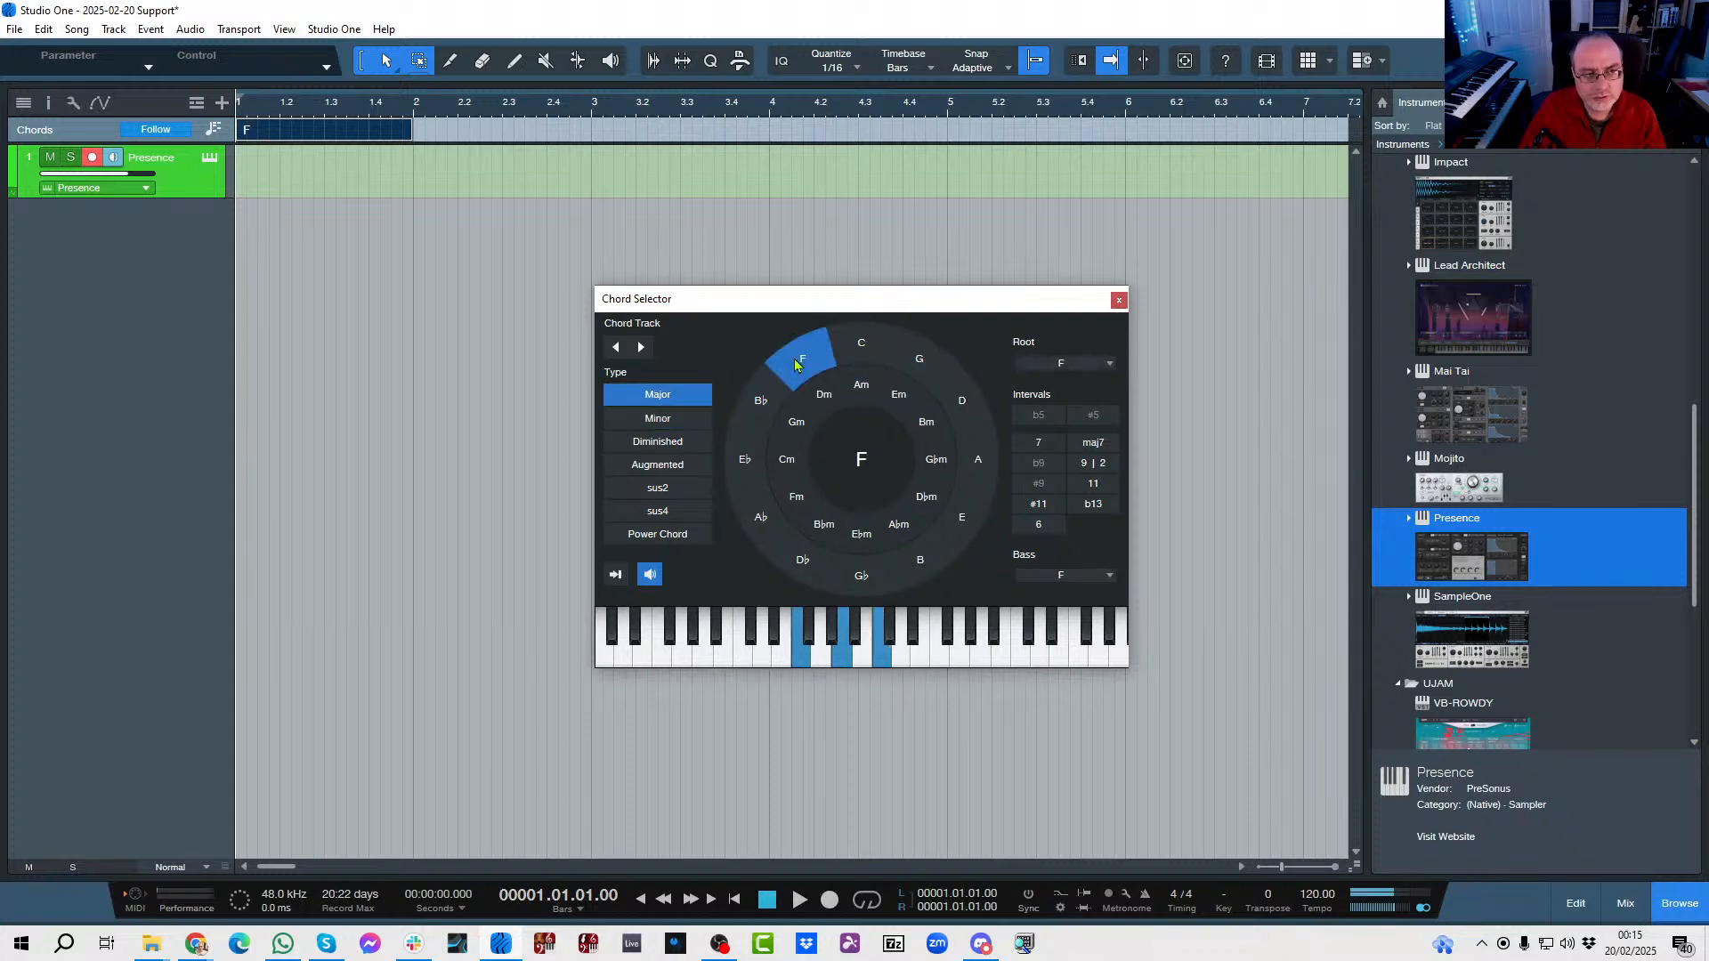
pyautogui.click(862, 386)
pyautogui.click(824, 395)
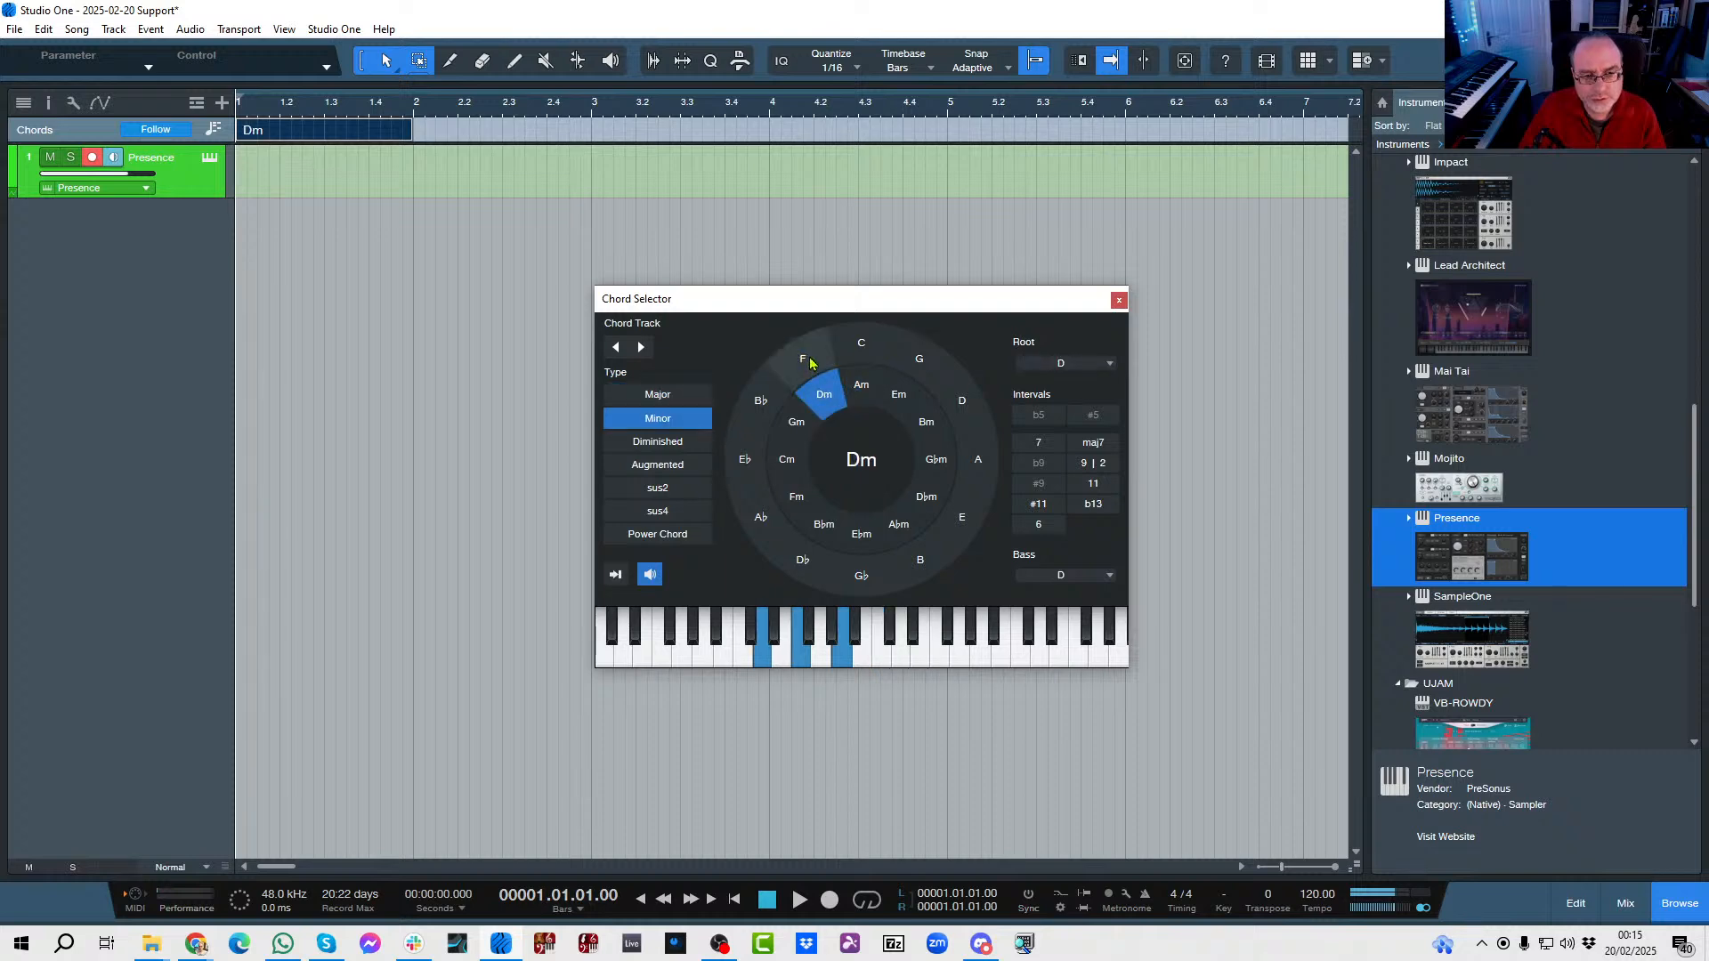
pyautogui.click(801, 359)
pyautogui.click(920, 358)
pyautogui.click(961, 400)
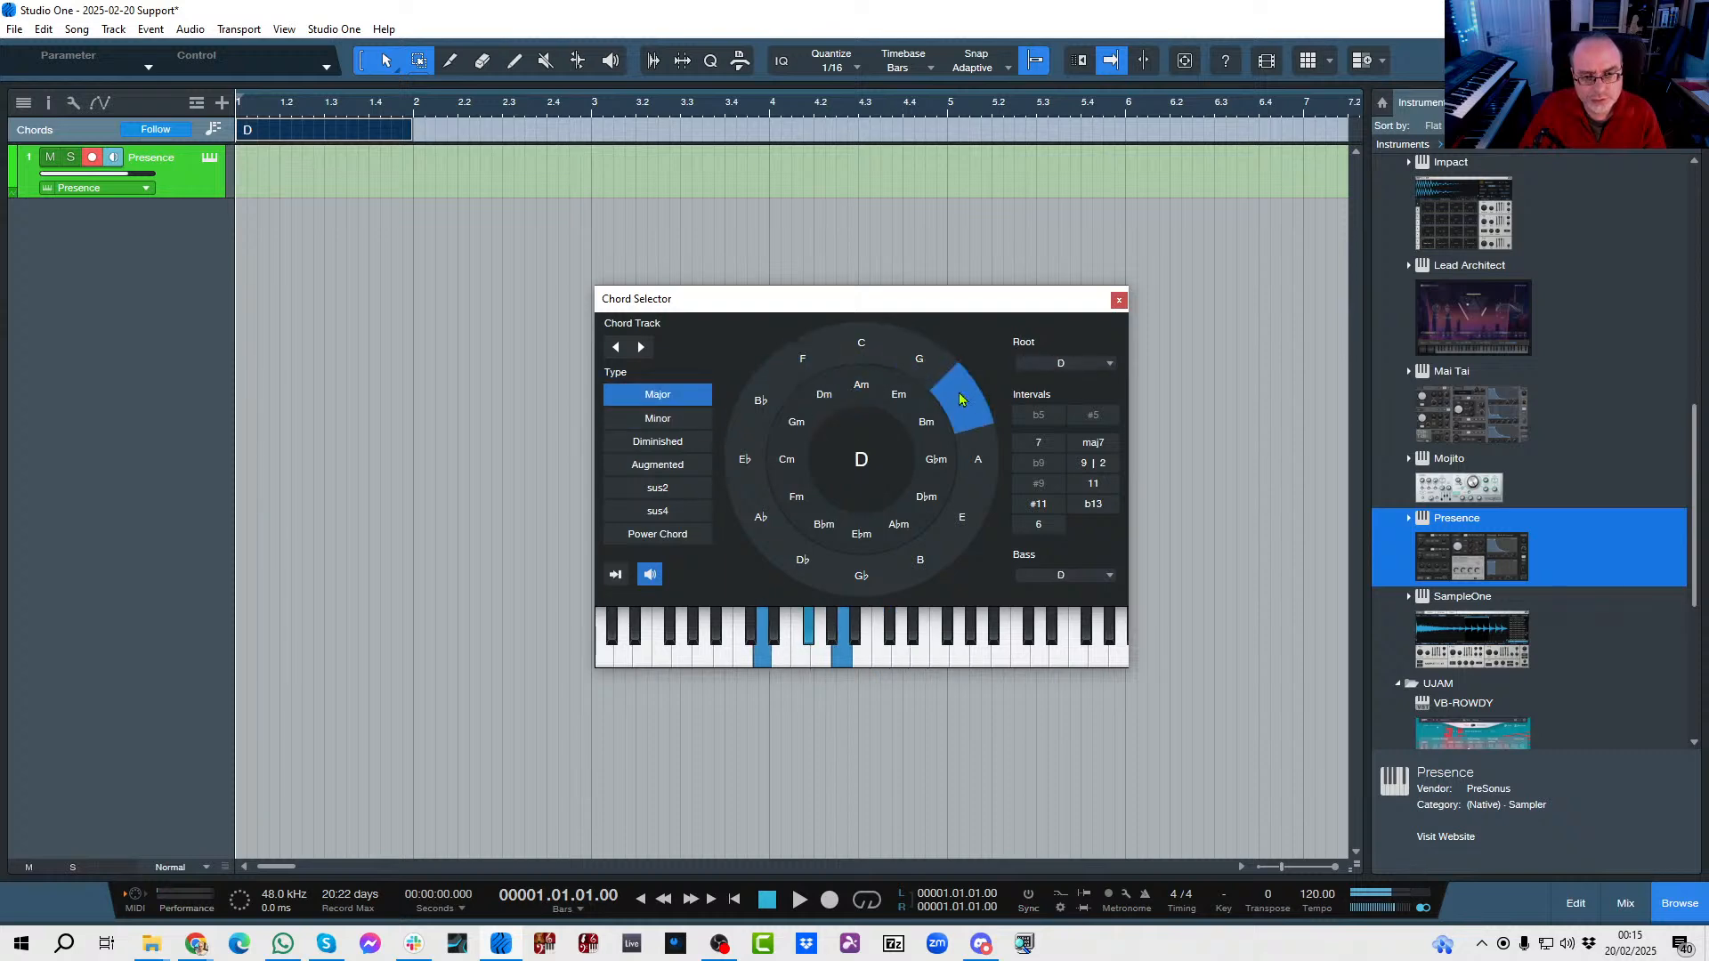
pyautogui.click(864, 346)
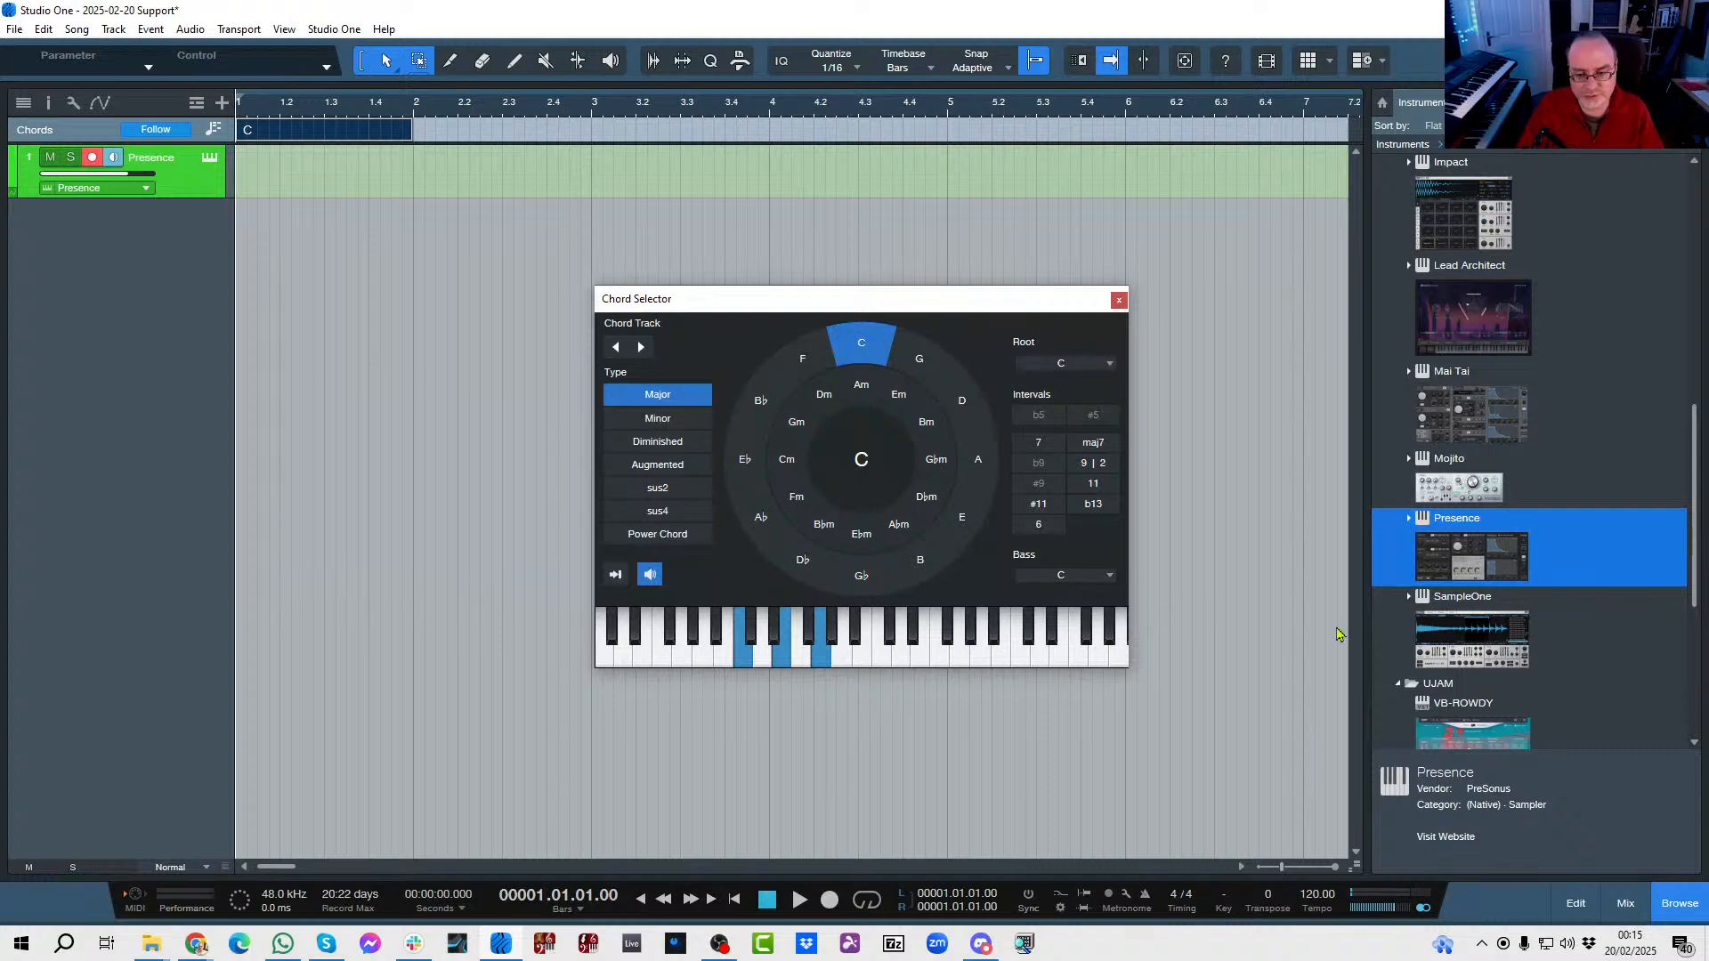
# Show an enlarged mixer with its instrument and channel lists hidden, and inspect the Chord Preview channel's instrument.
pyautogui.click(1626, 903)
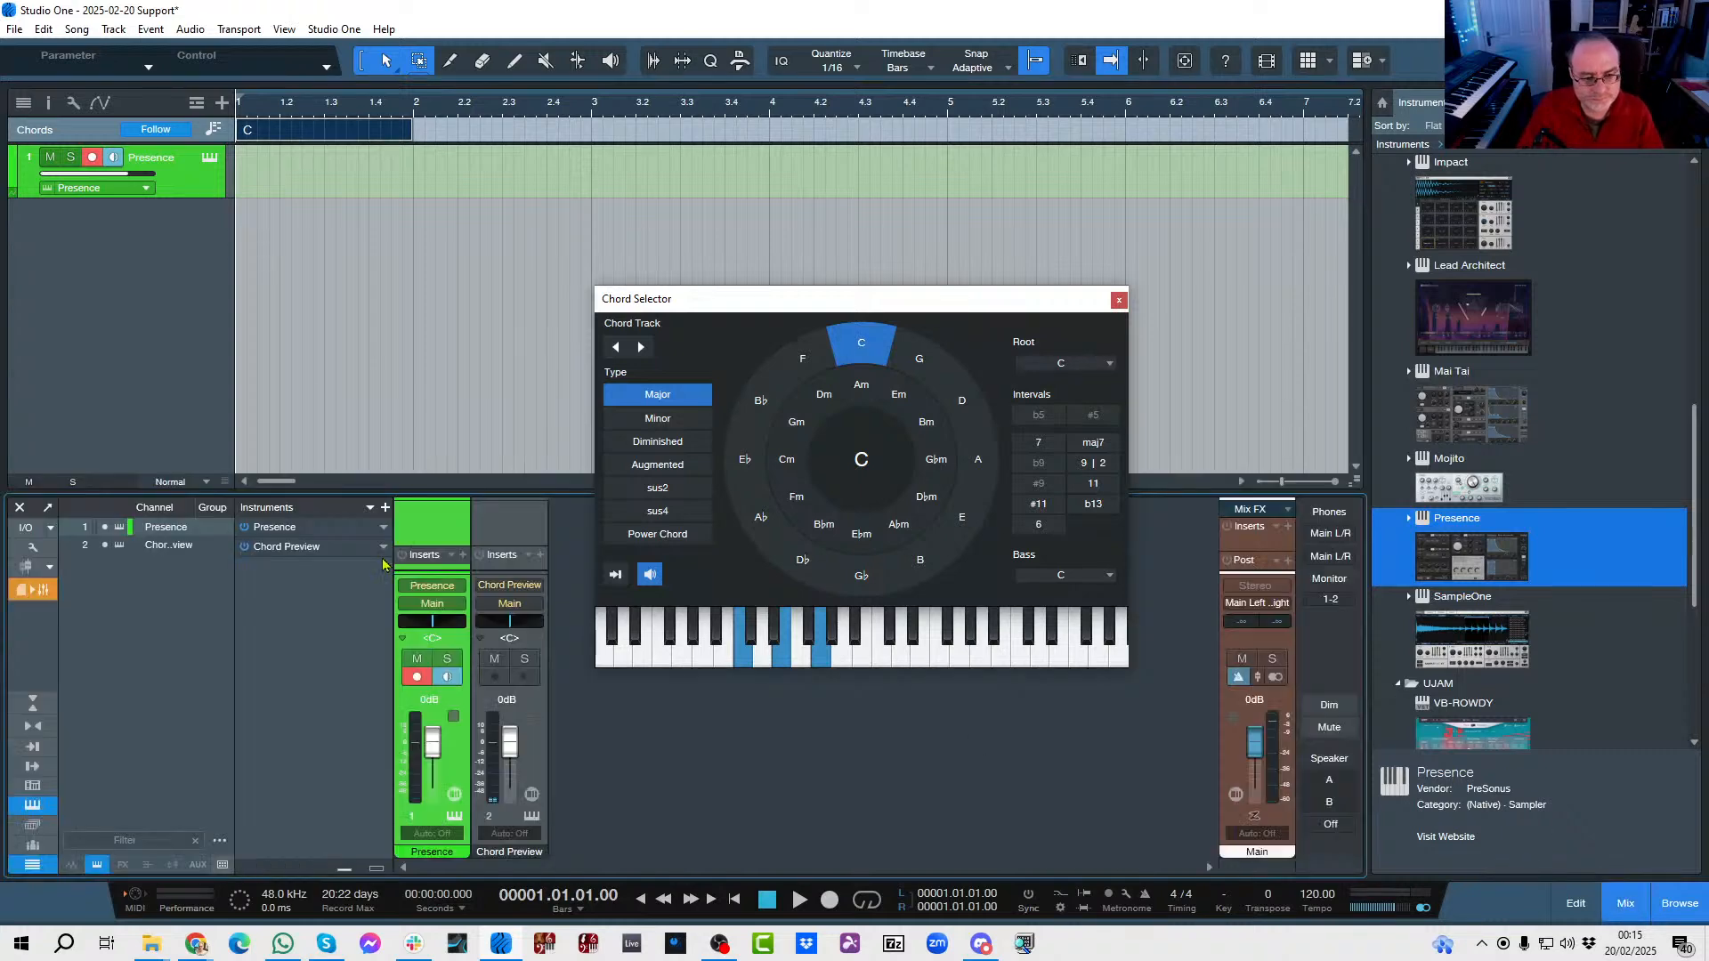
pyautogui.click(32, 805)
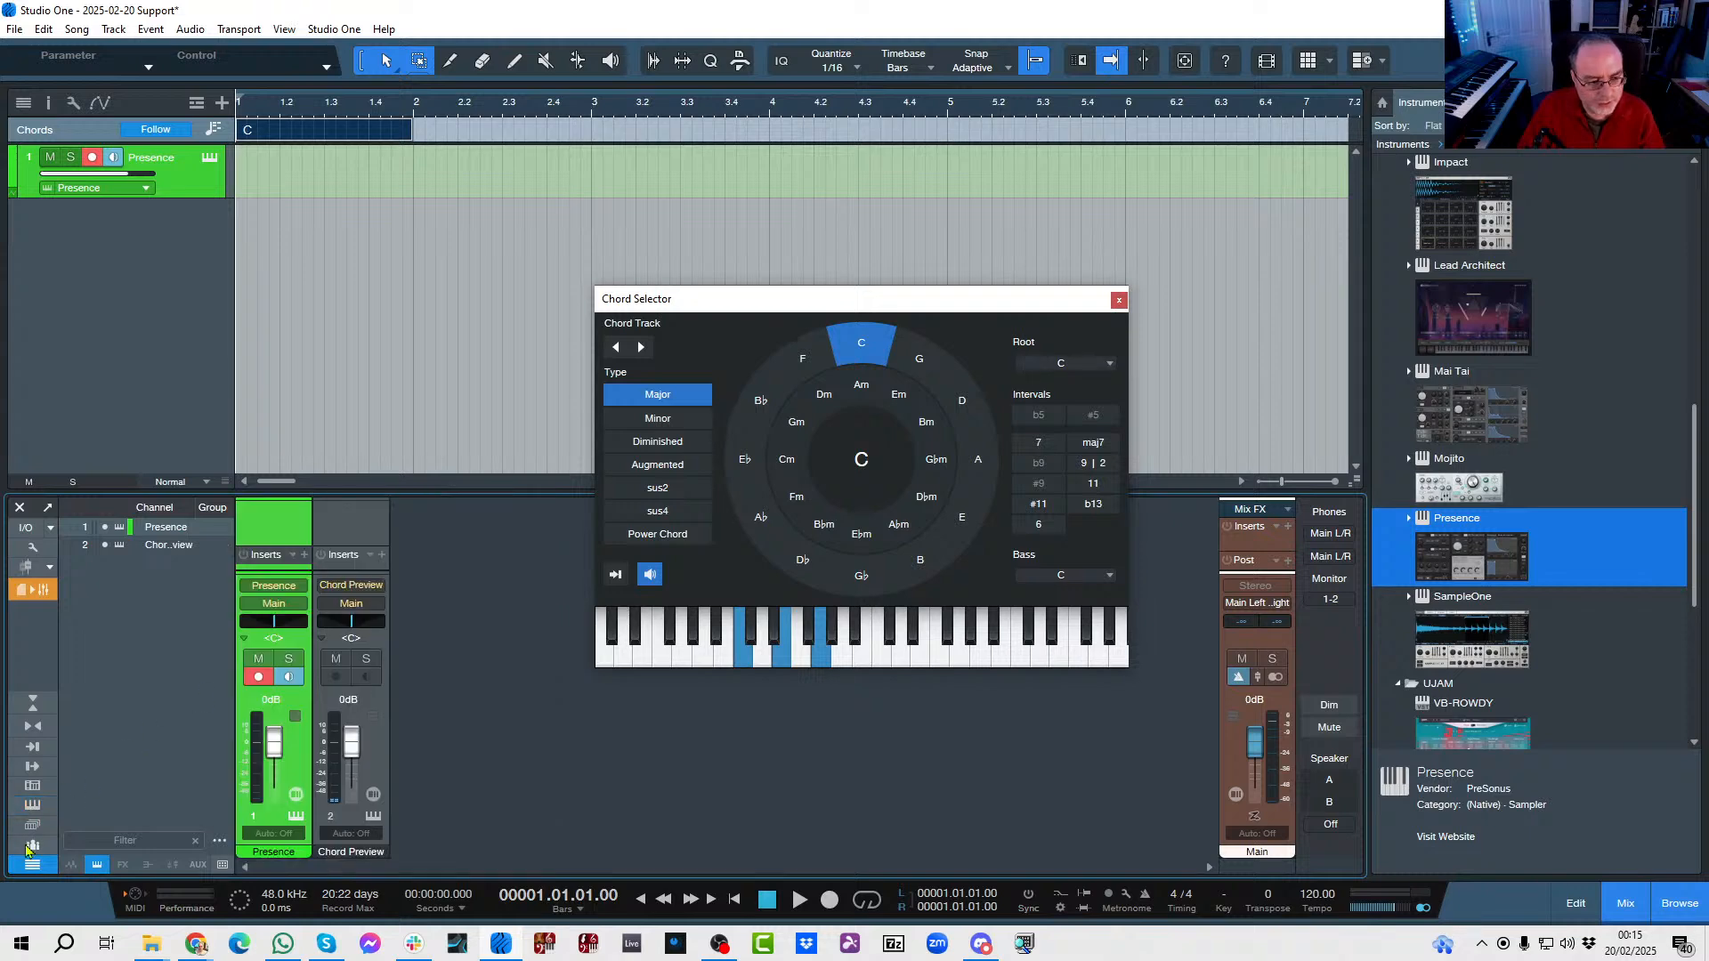
pyautogui.click(32, 864)
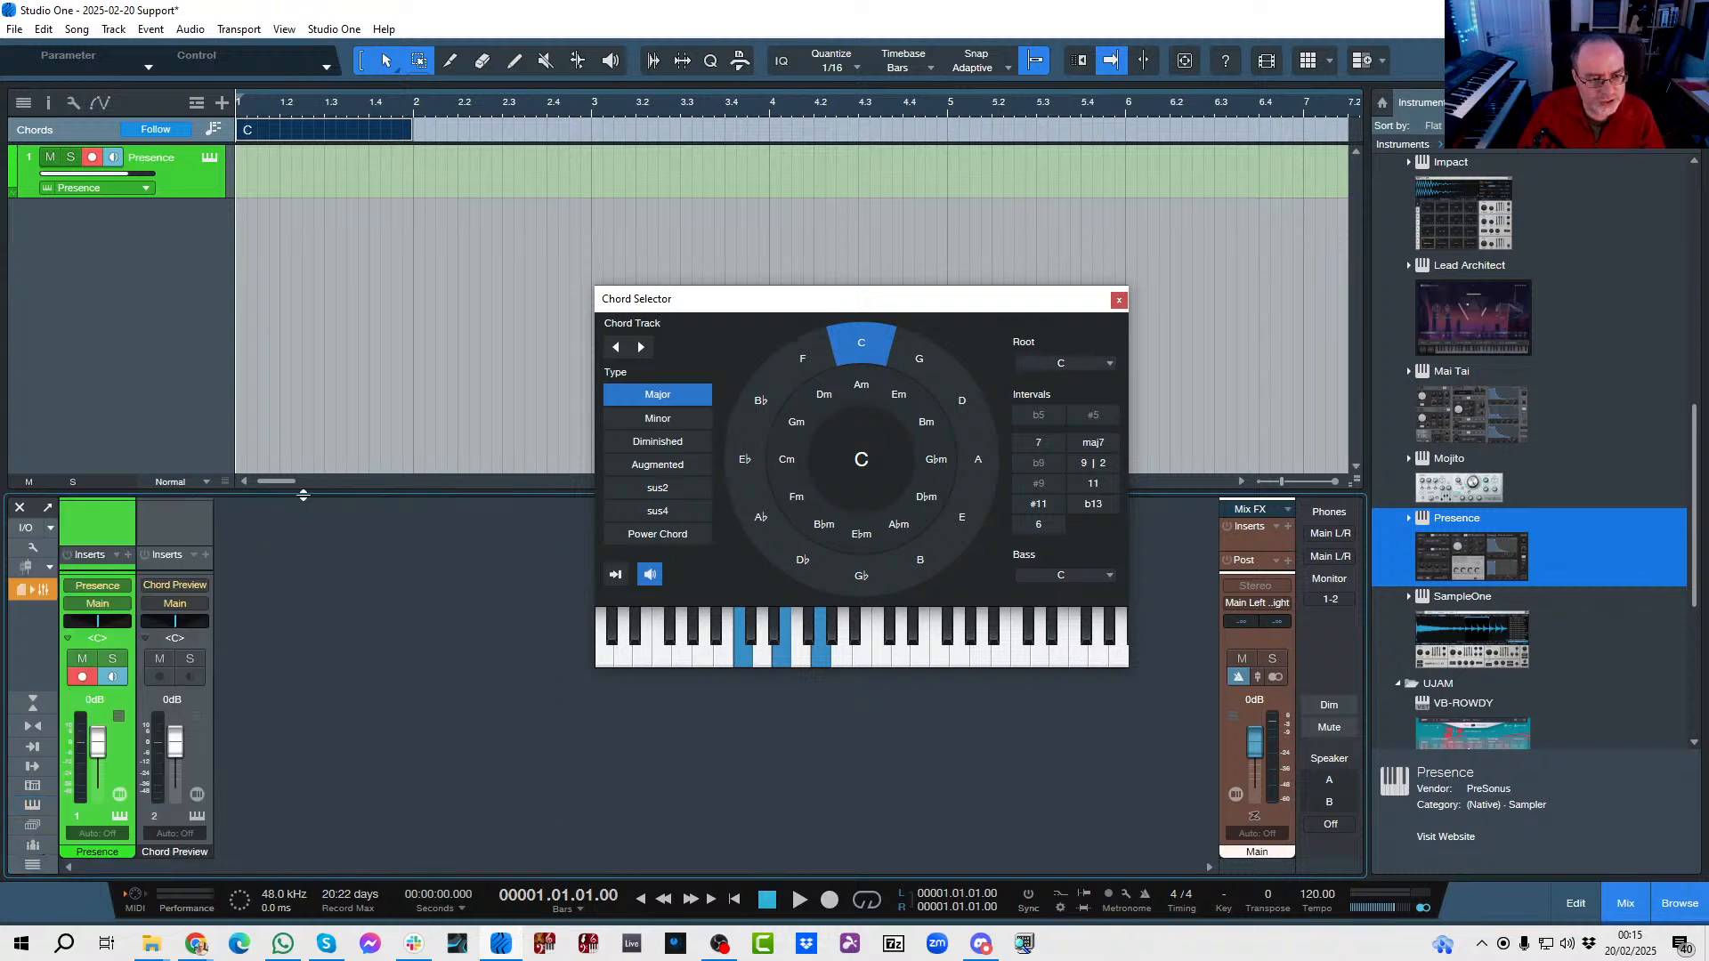
pyautogui.moveTo(303, 495); pyautogui.dragTo(329, 332)
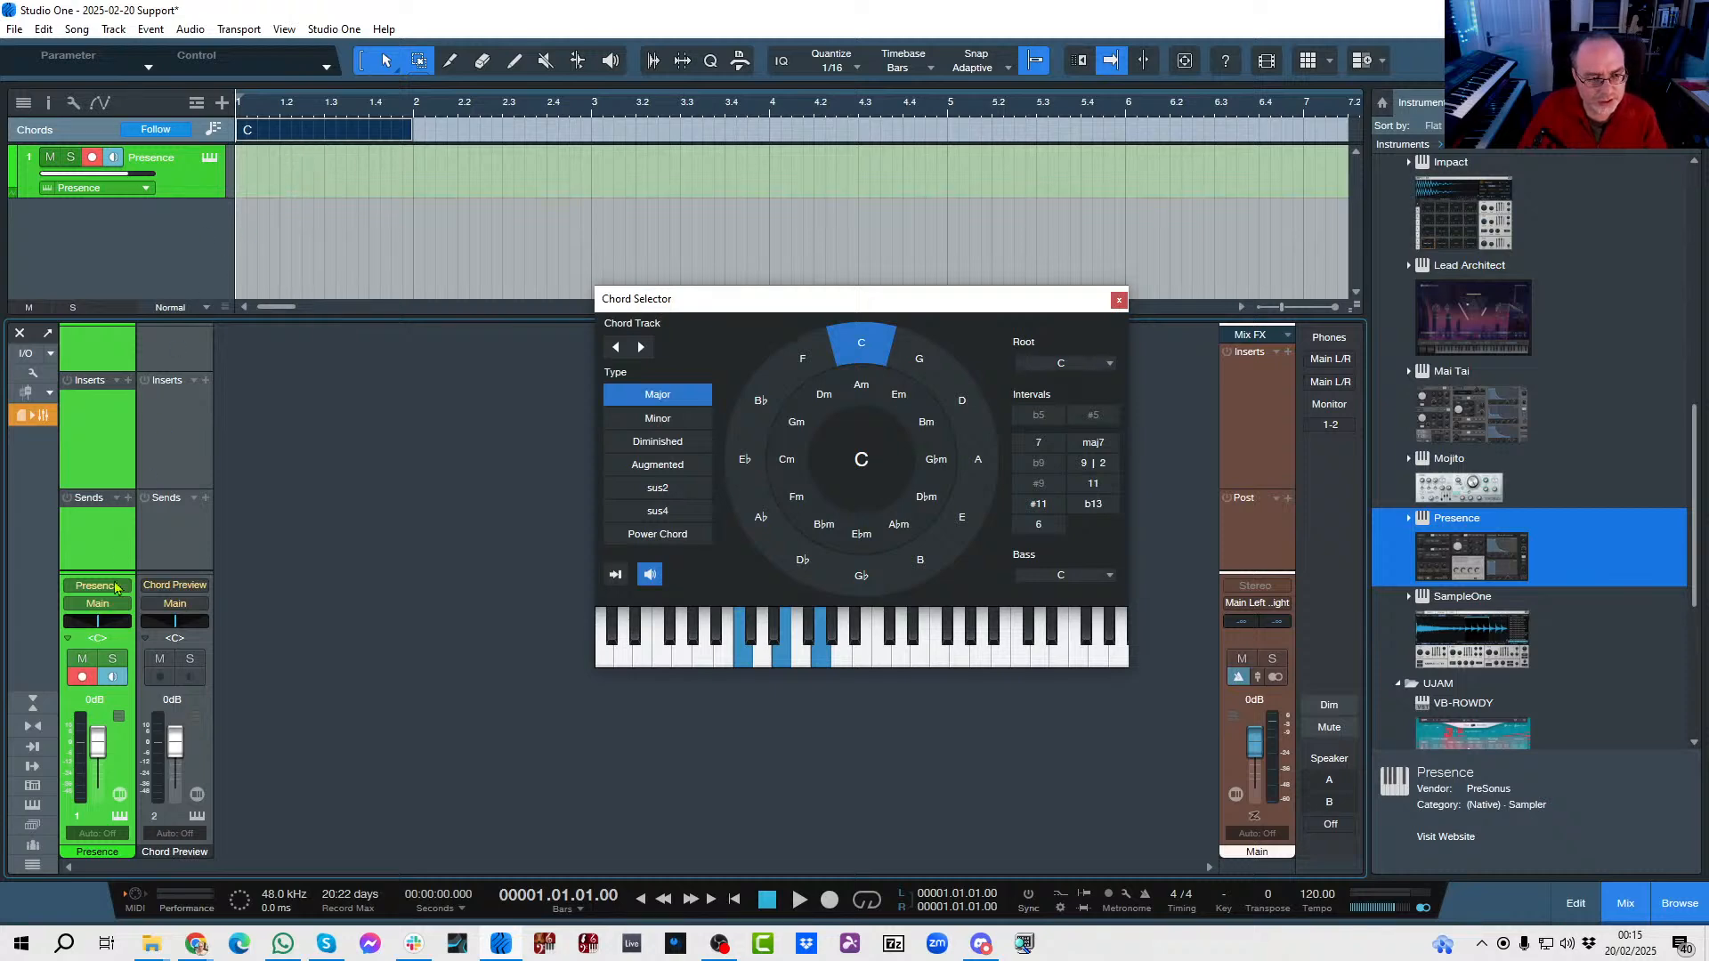
pyautogui.click(198, 821)
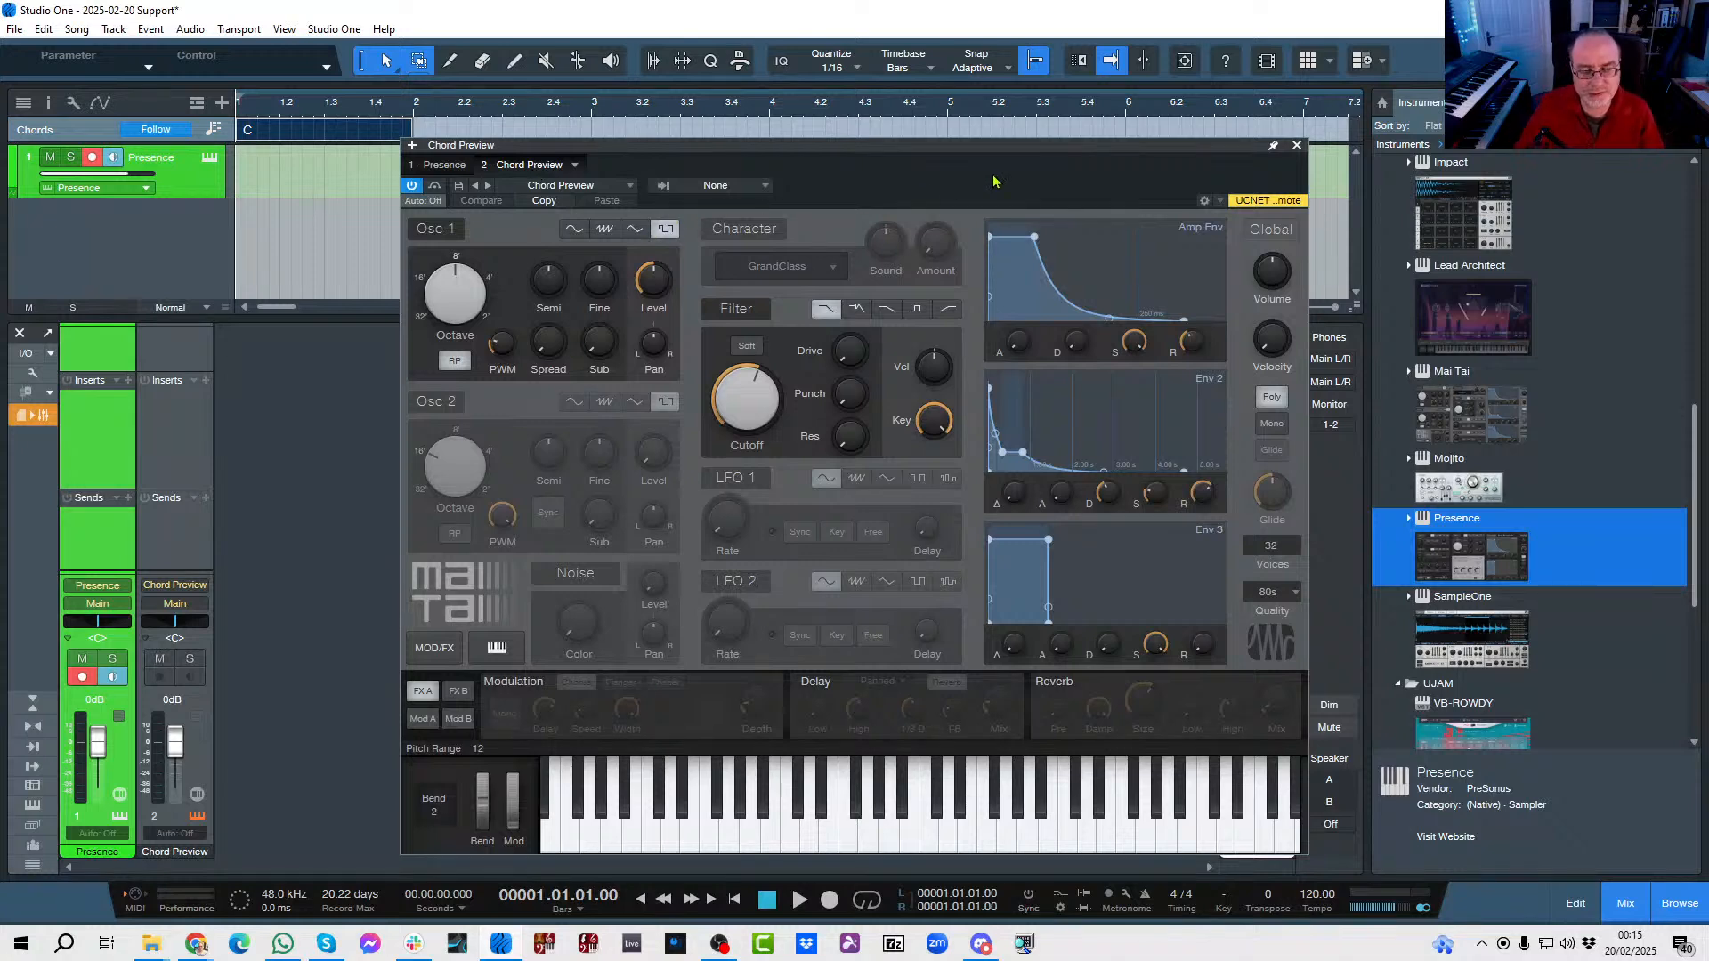
pyautogui.click(1296, 146)
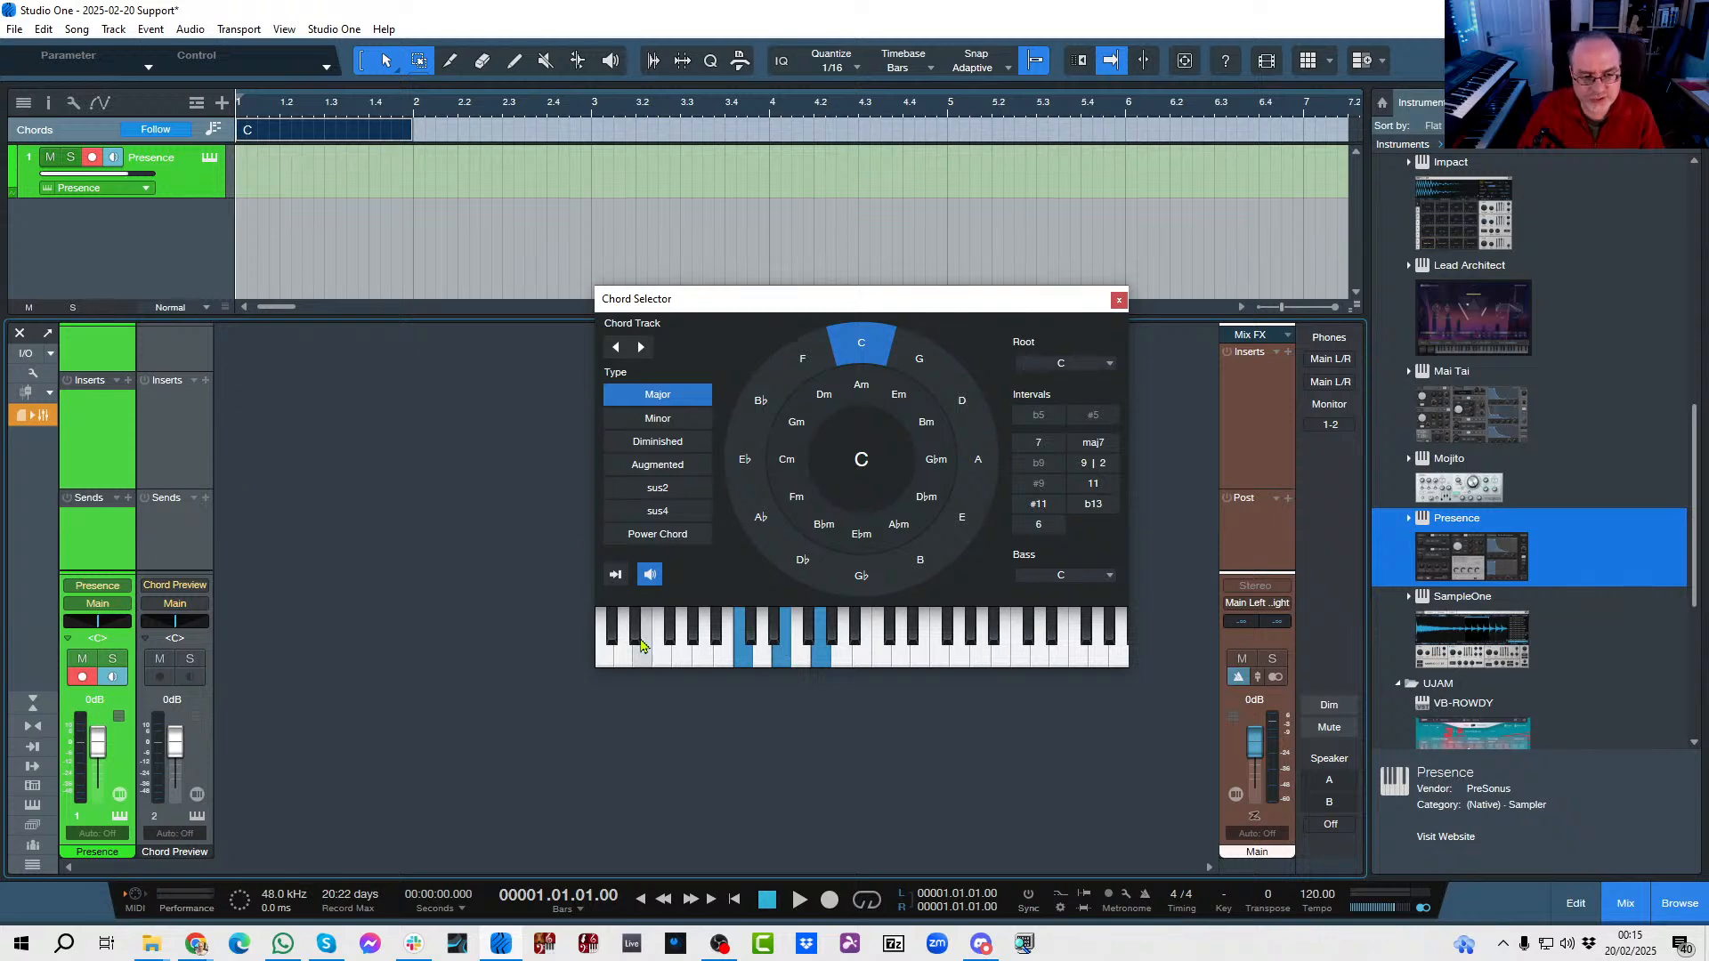
# Switch chord entry from audition to instrument input and play in Fmaj9 #11 at bar 1 and Gm11 at bar 2.
pyautogui.click(649, 576)
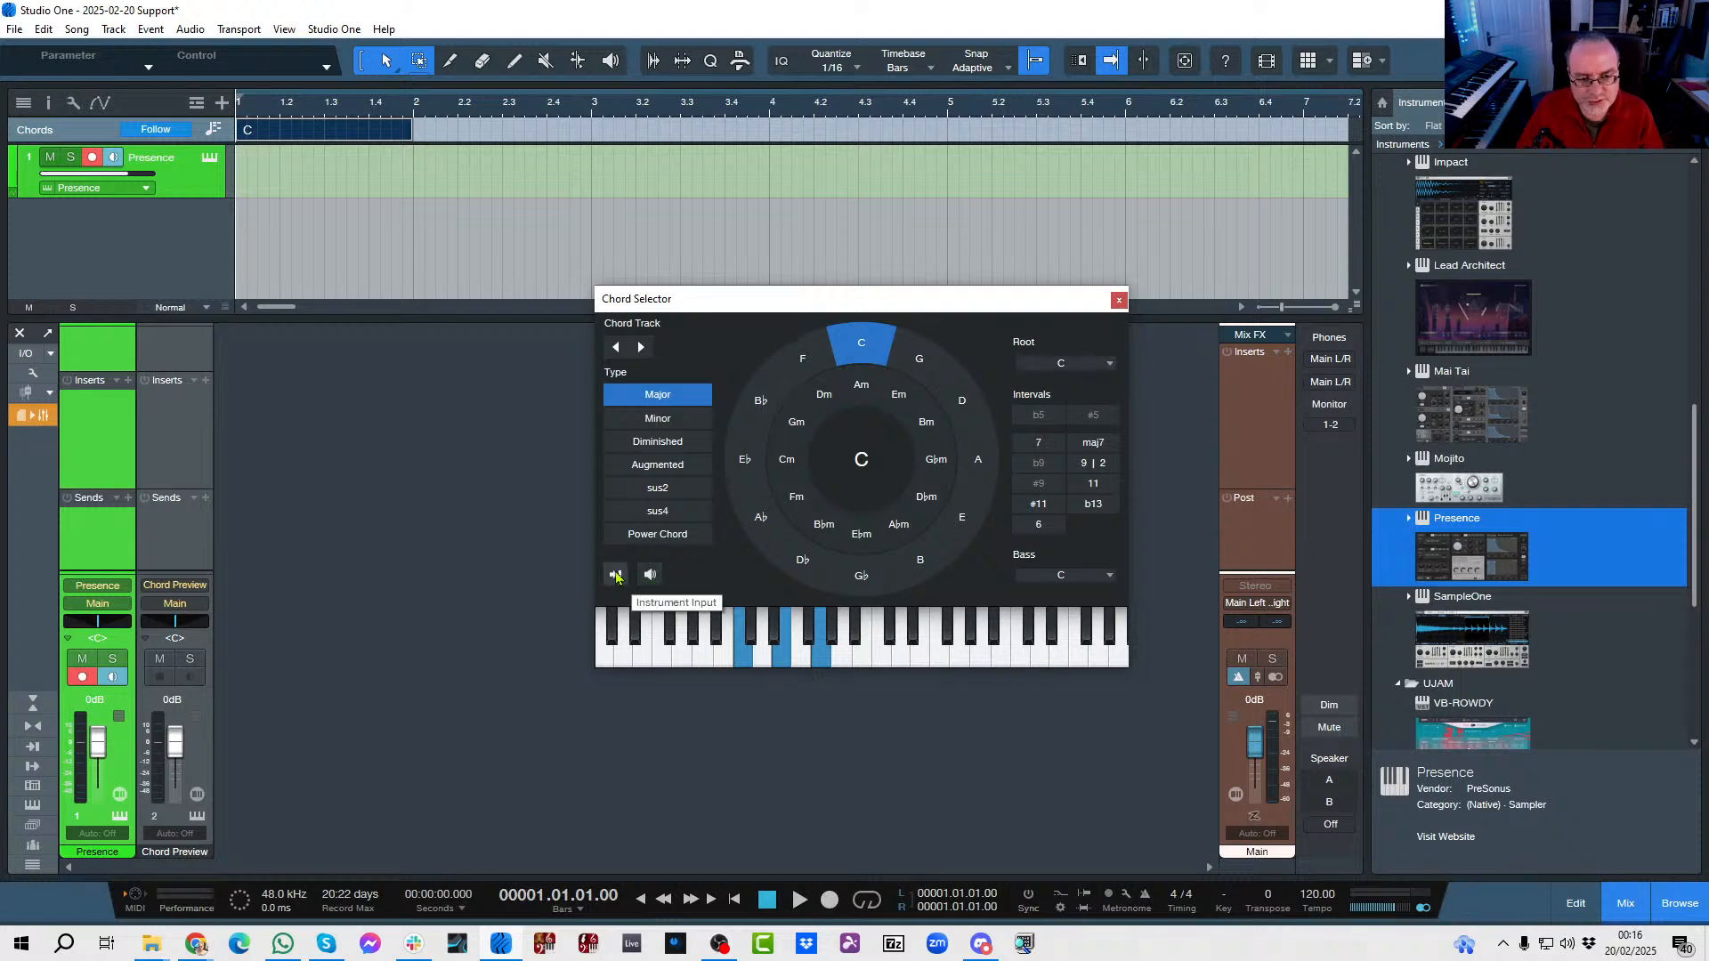
pyautogui.click(616, 575)
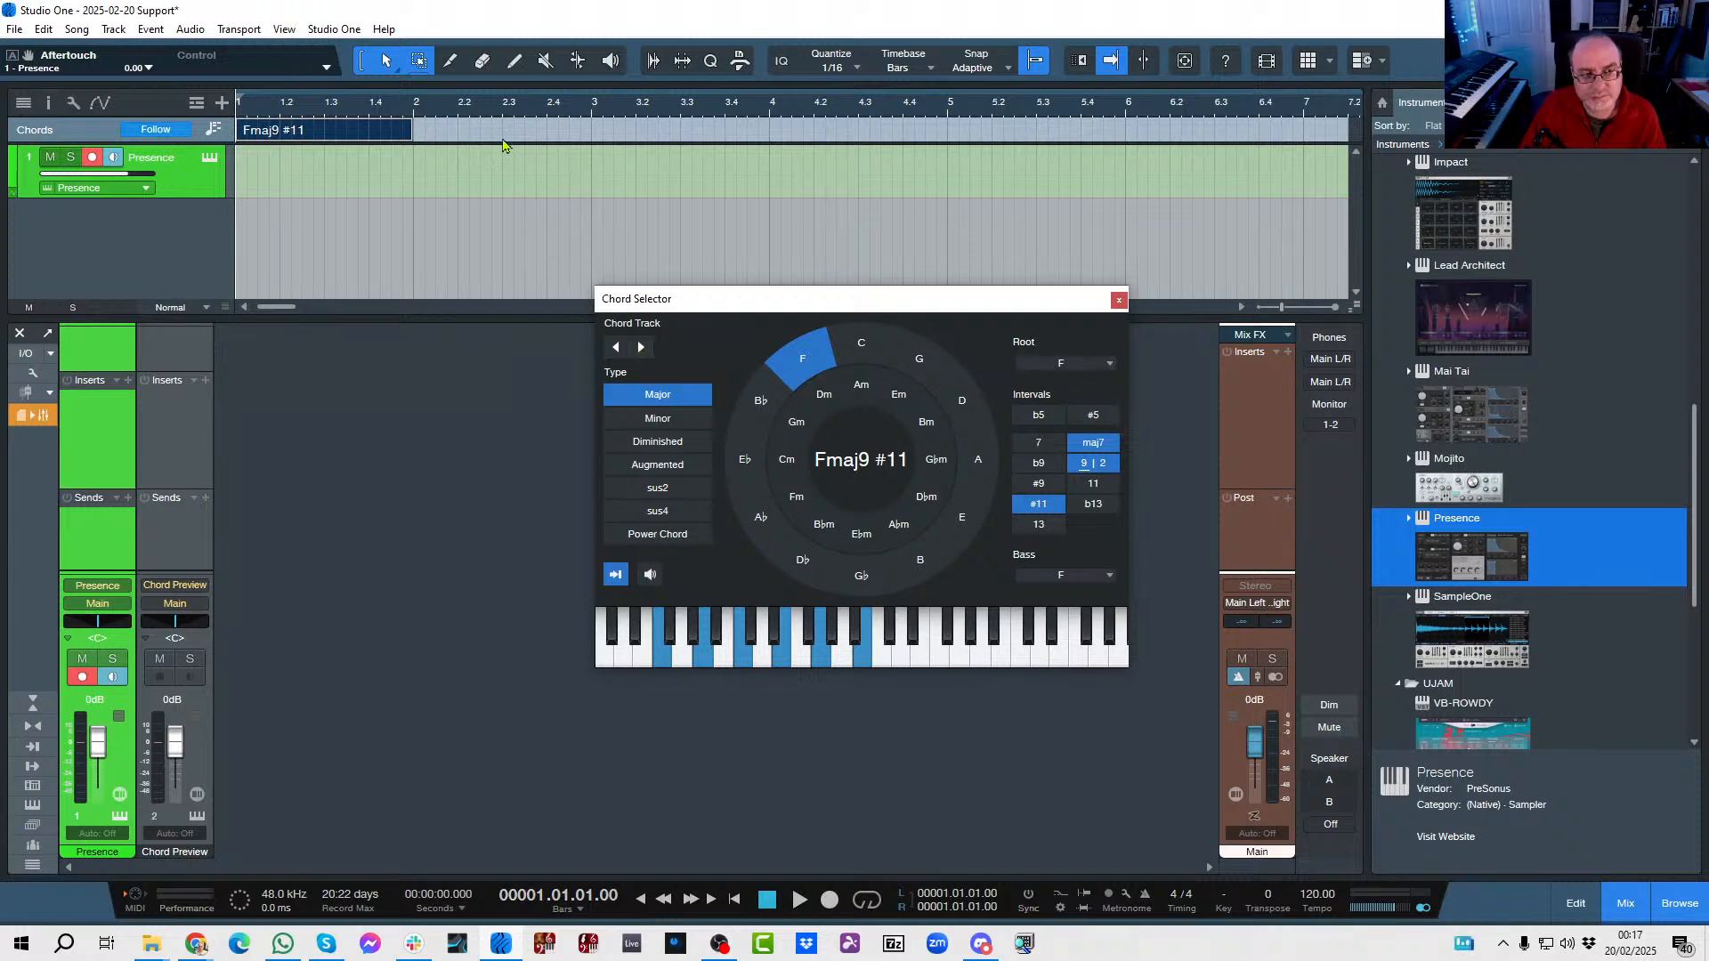
pyautogui.doubleClick(462, 132)
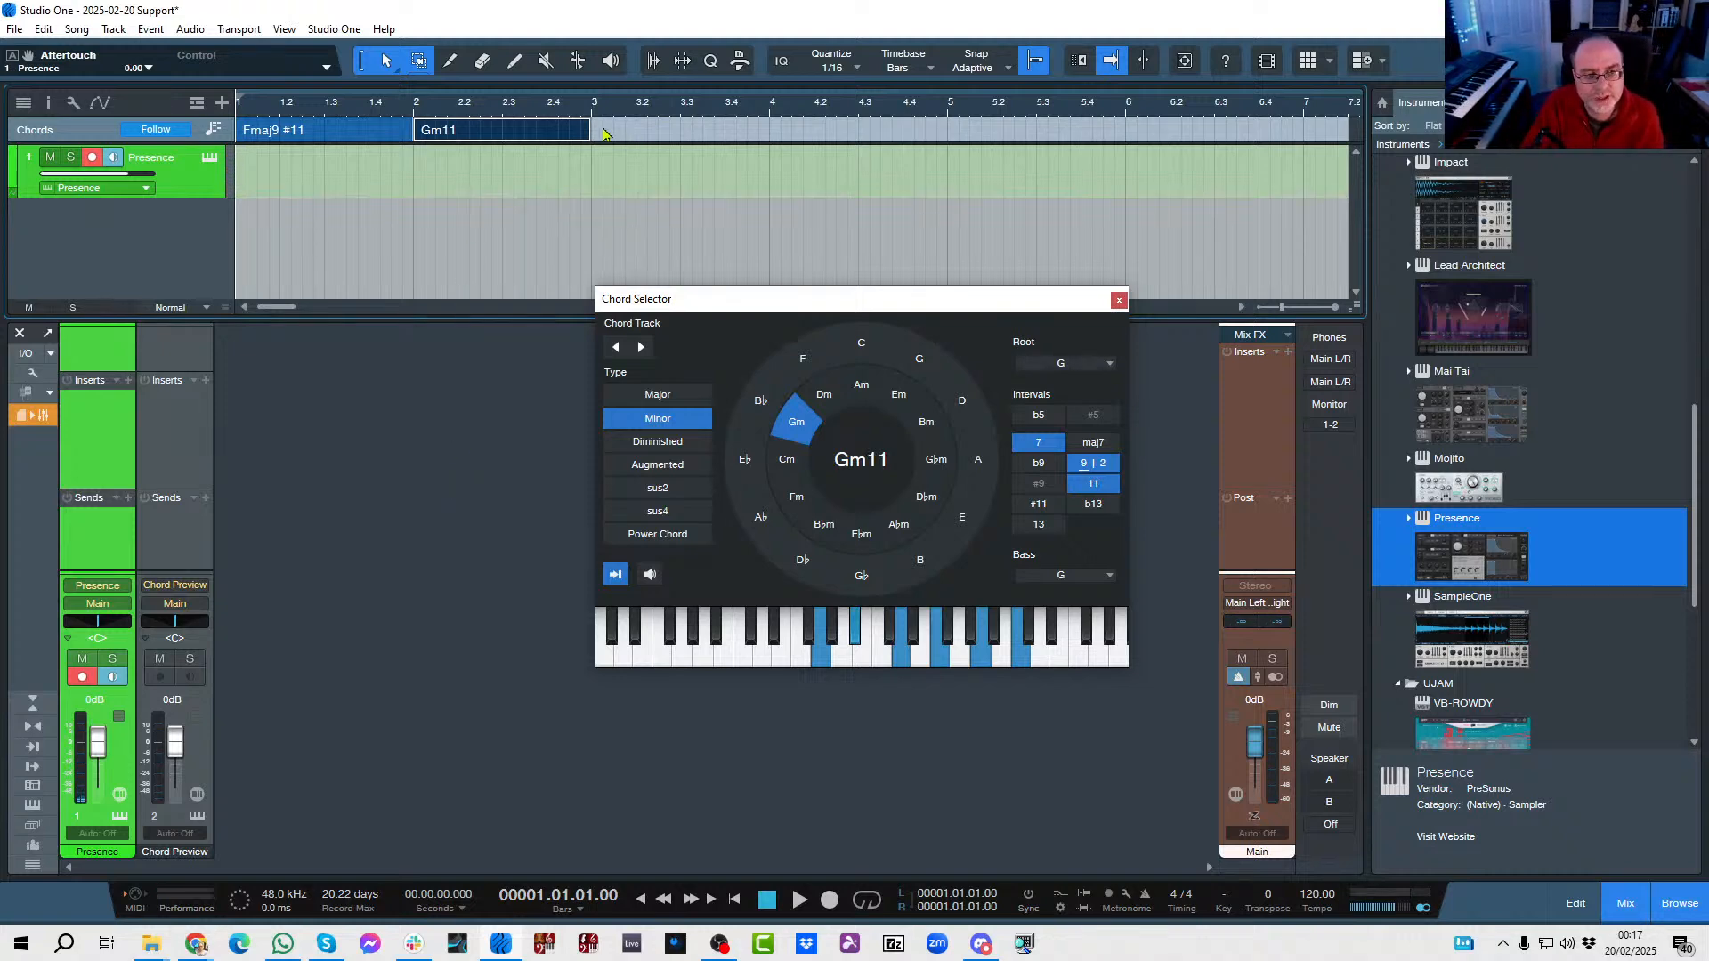
# Add a chord at bar 3 of the chord track and set it to C13 through instrument input.
pyautogui.doubleClick(638, 134)
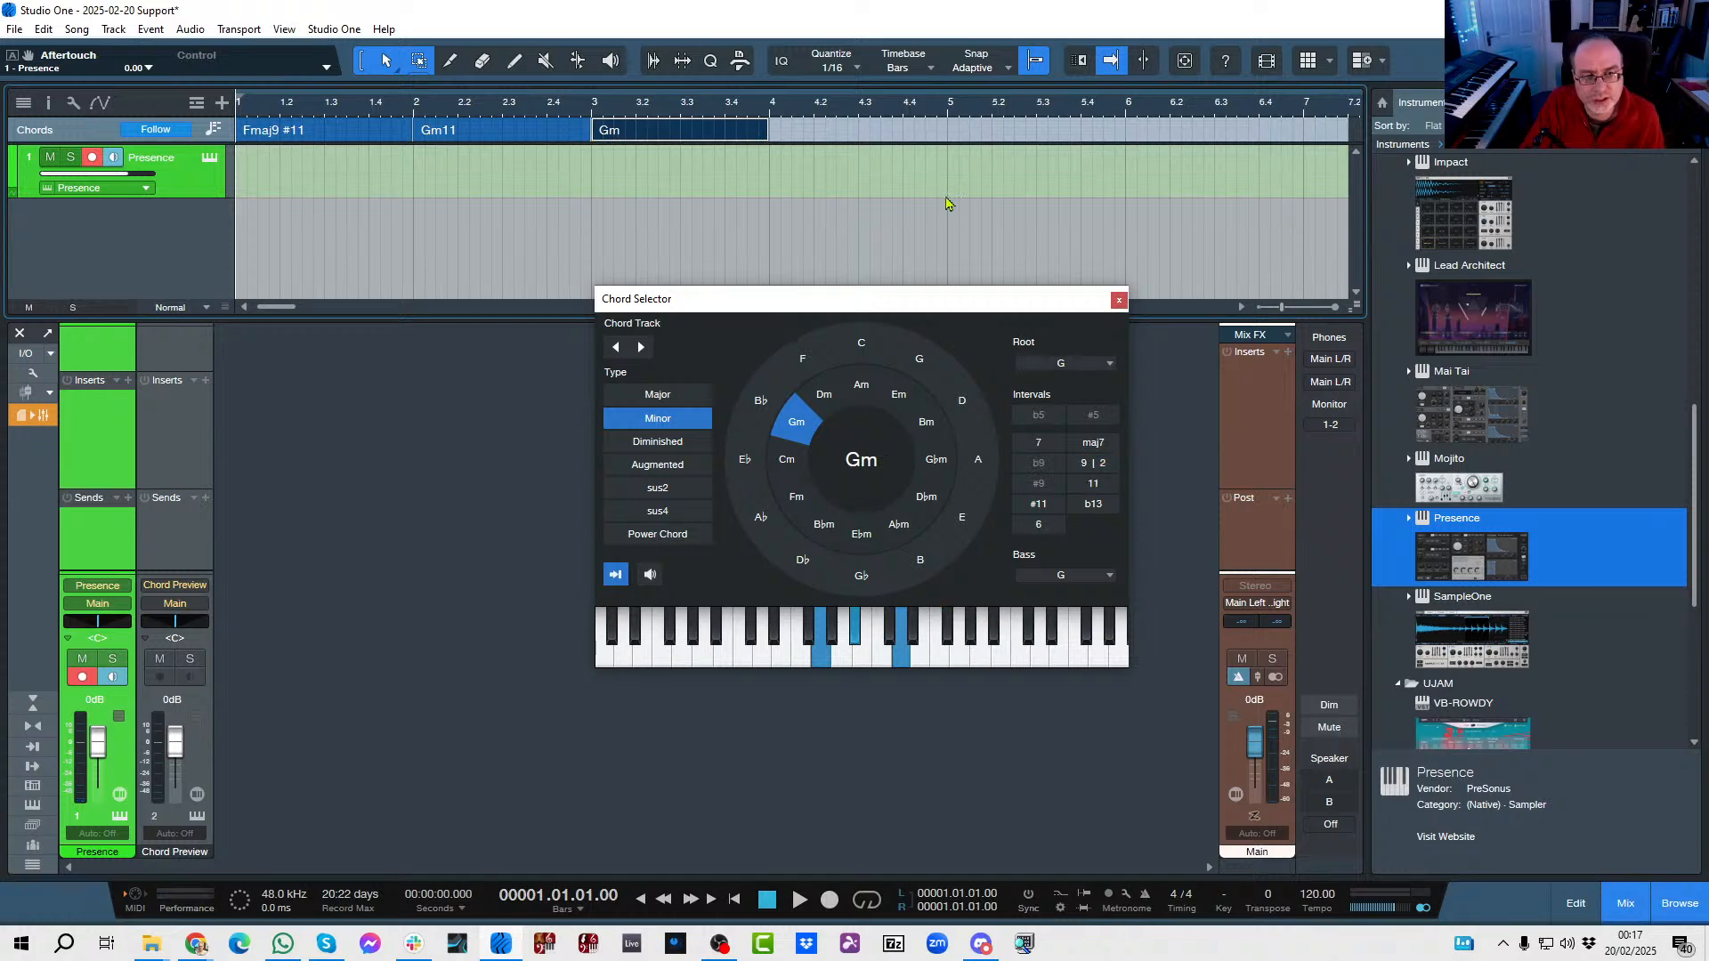
pyautogui.click(855, 346)
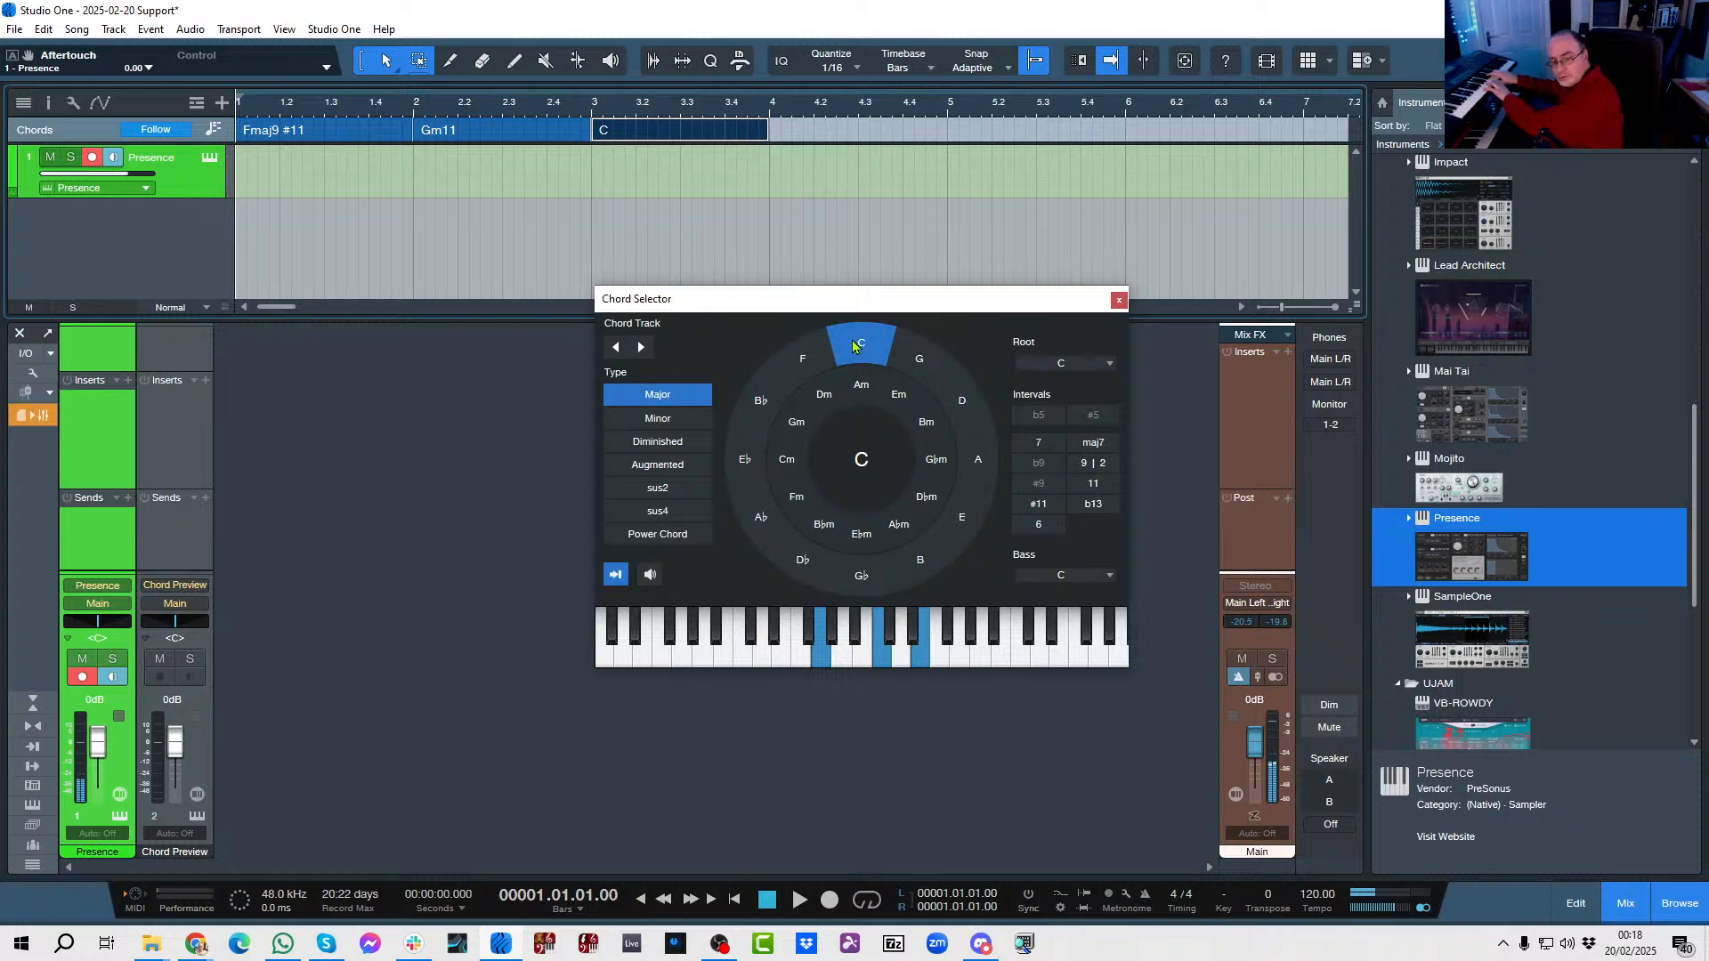
pyautogui.click(853, 346)
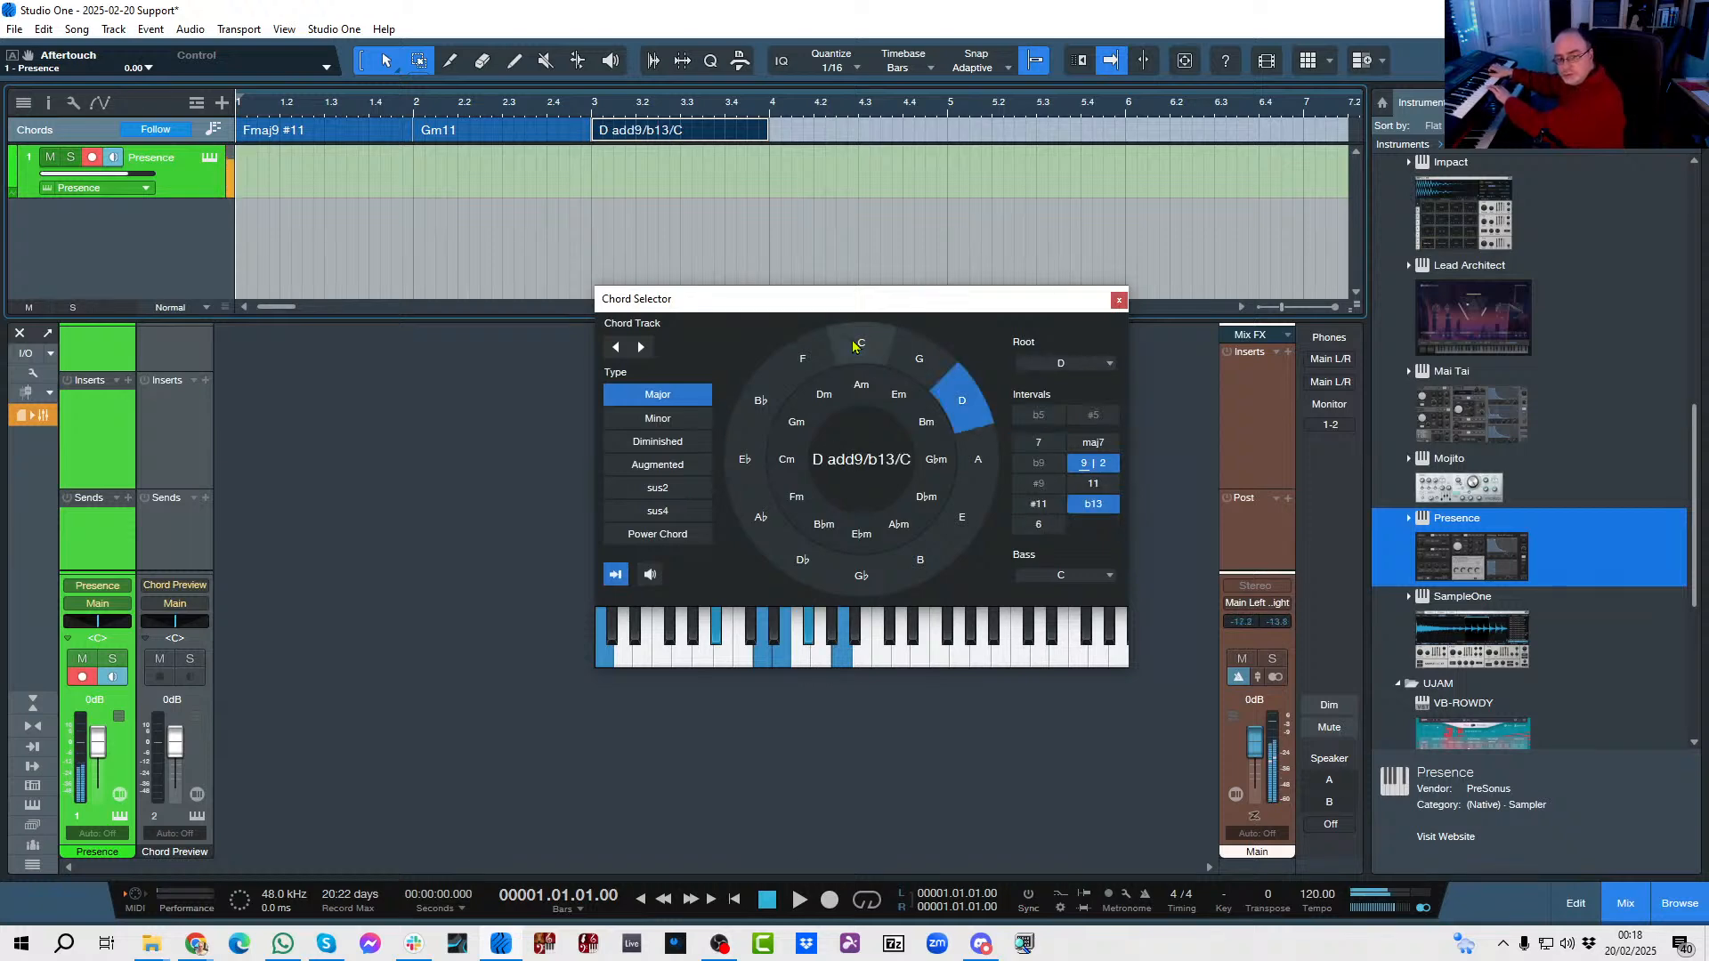
pyautogui.click(853, 347)
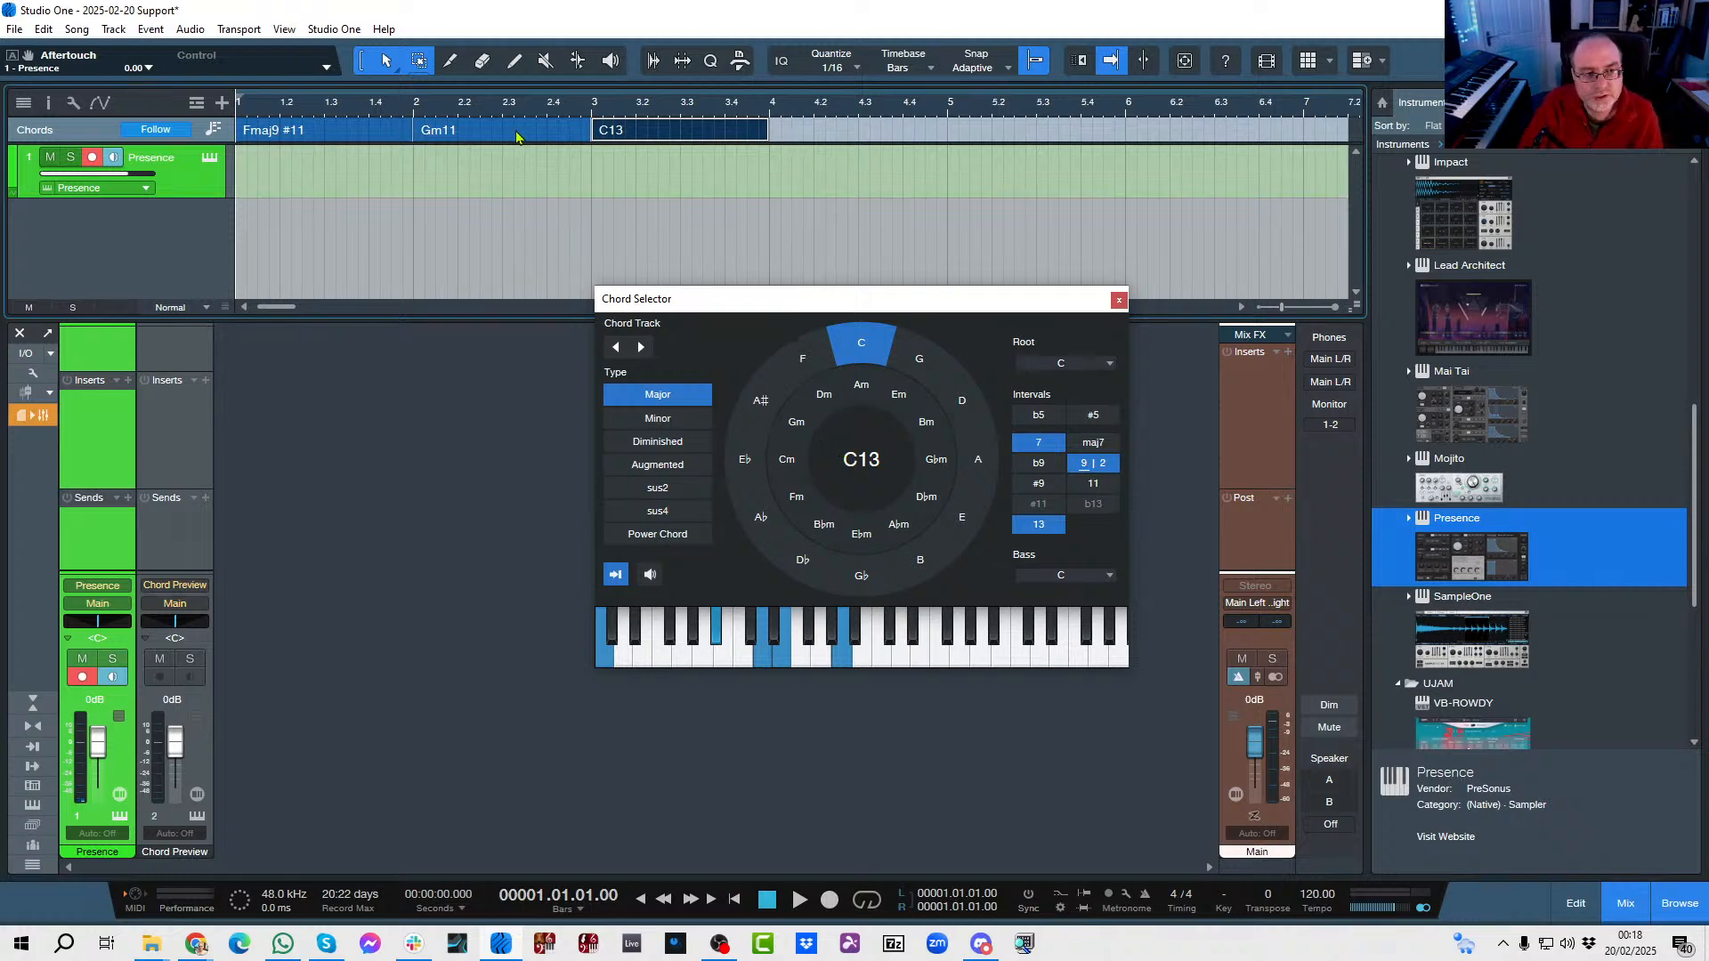
# Add an F major chord at bar 4 with the maj7, 9 and #11 intervals to make Fmaj9 #11.
pyautogui.doubleClick(780, 134)
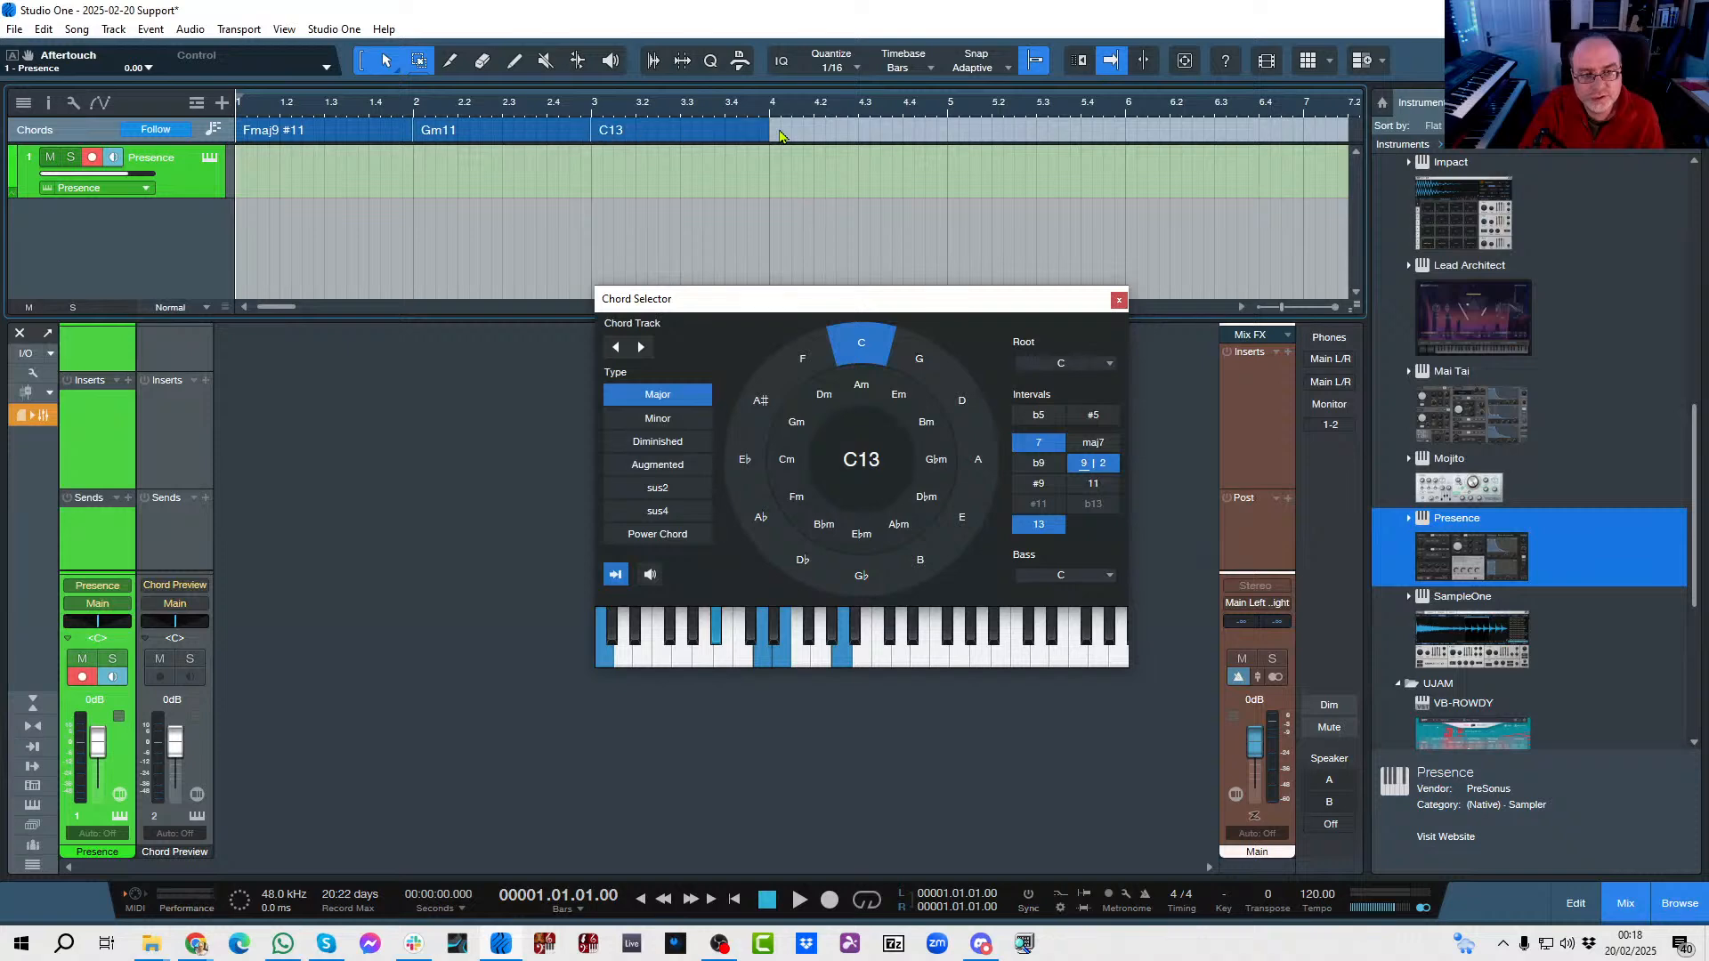
pyautogui.click(801, 359)
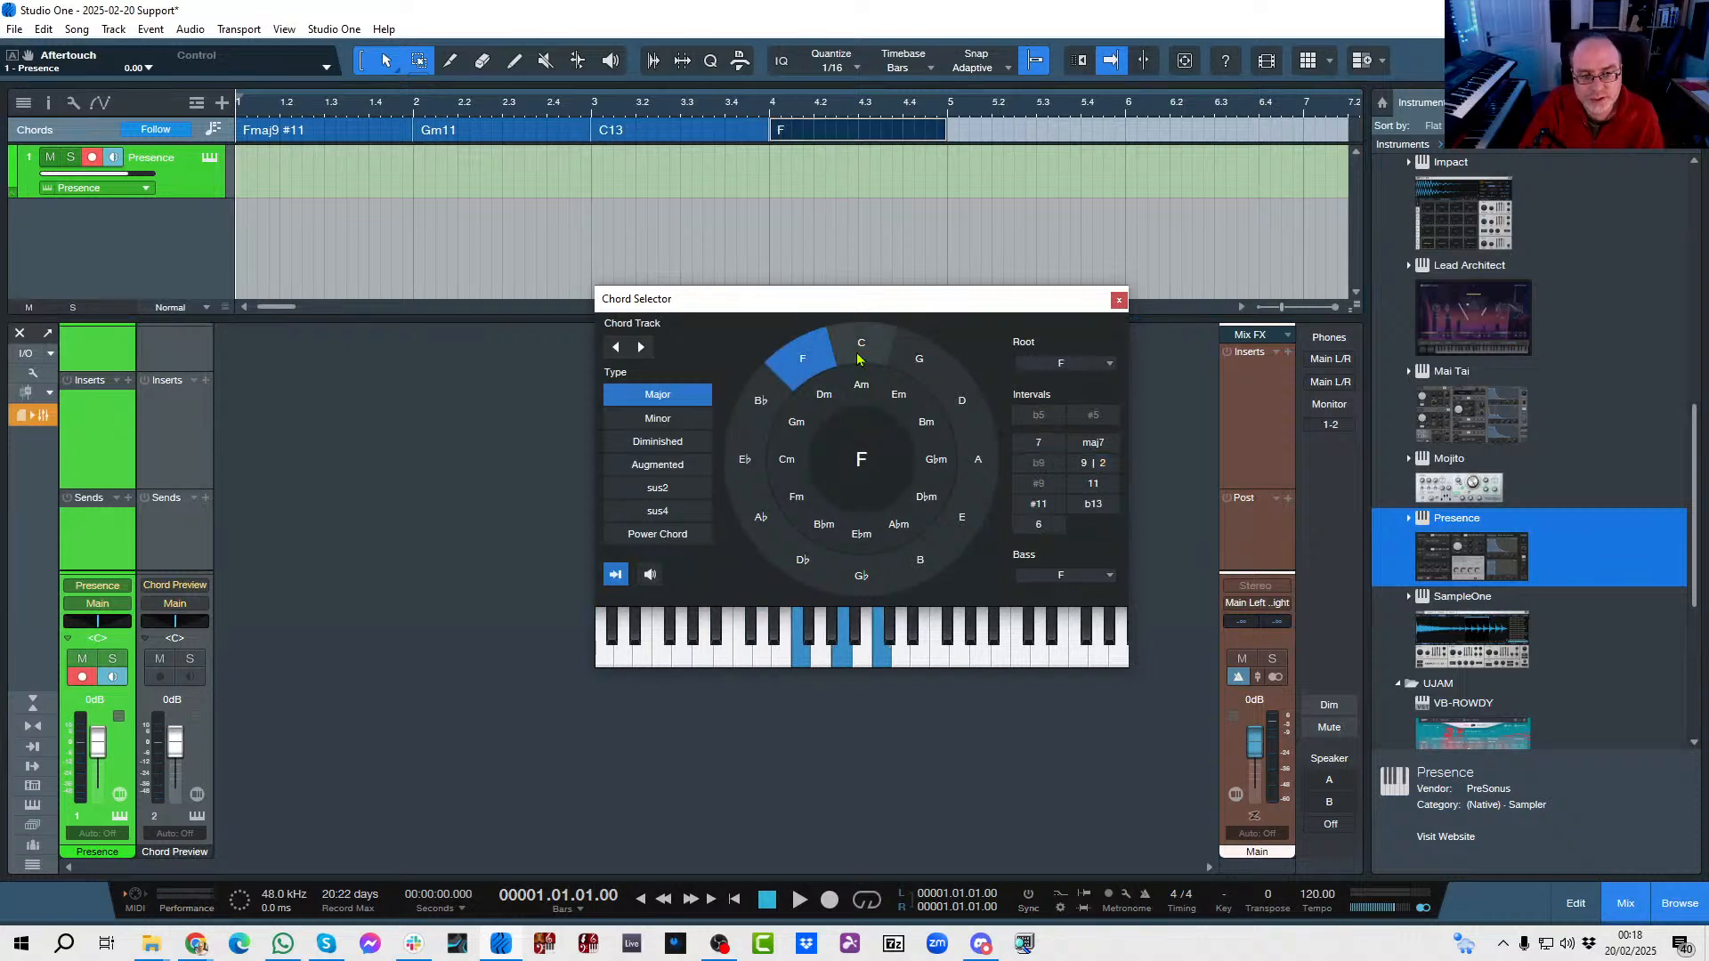
pyautogui.click(1094, 444)
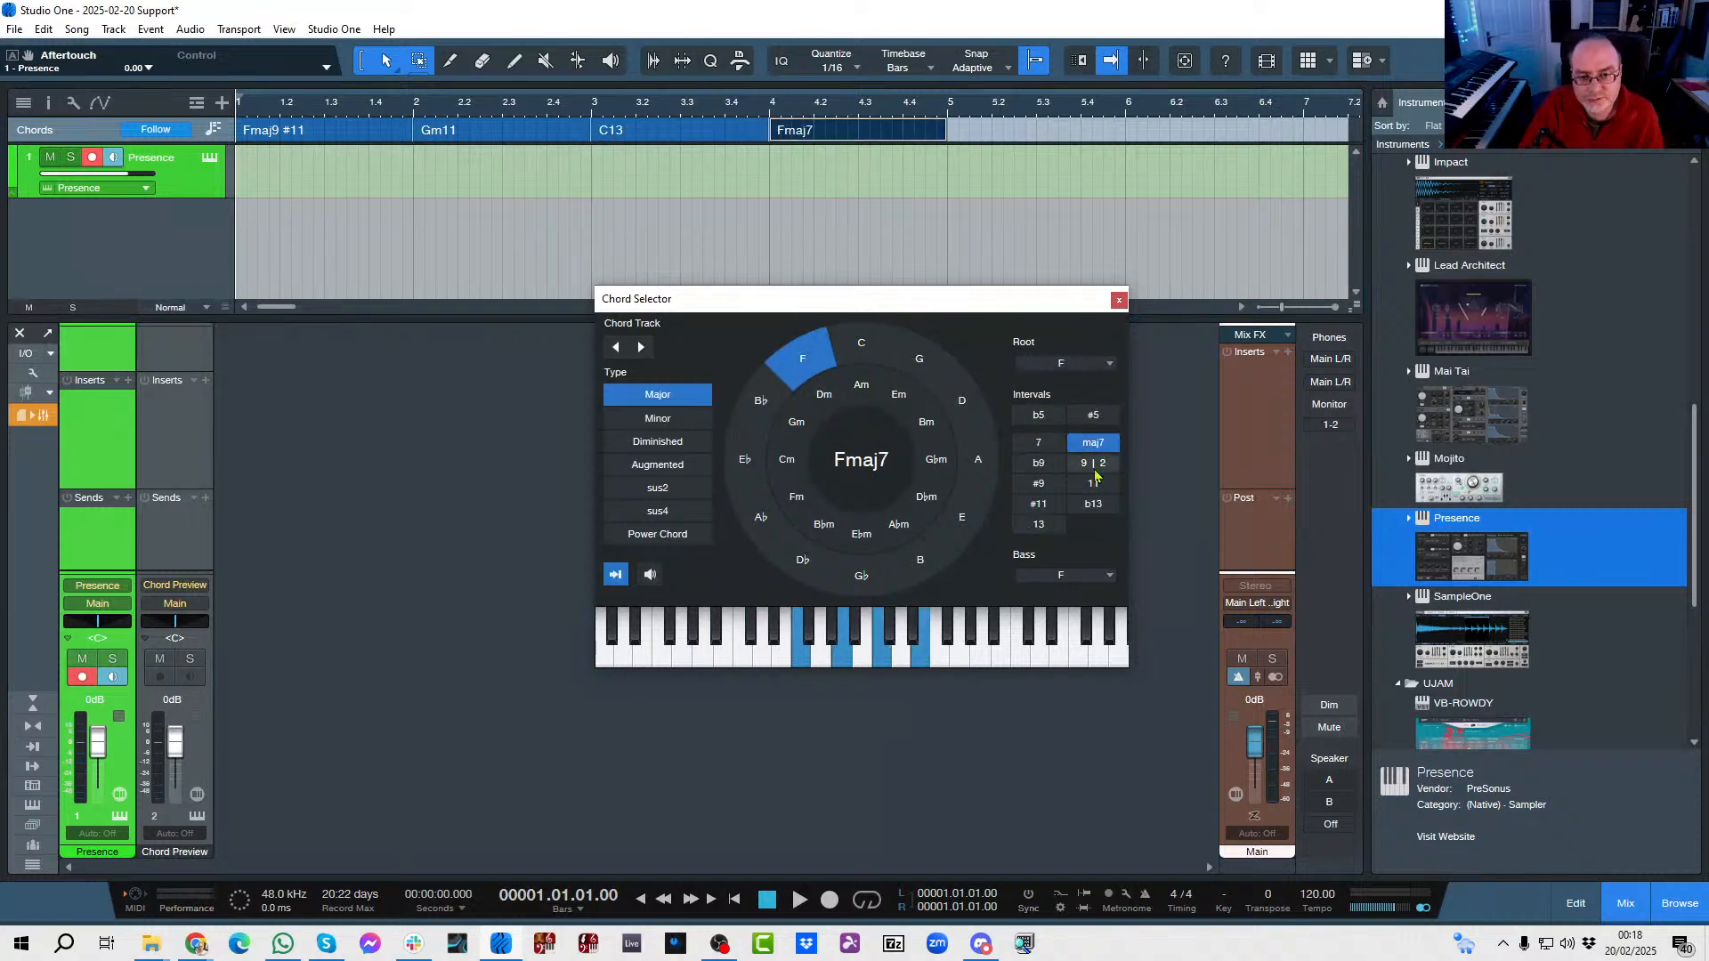
pyautogui.click(1097, 467)
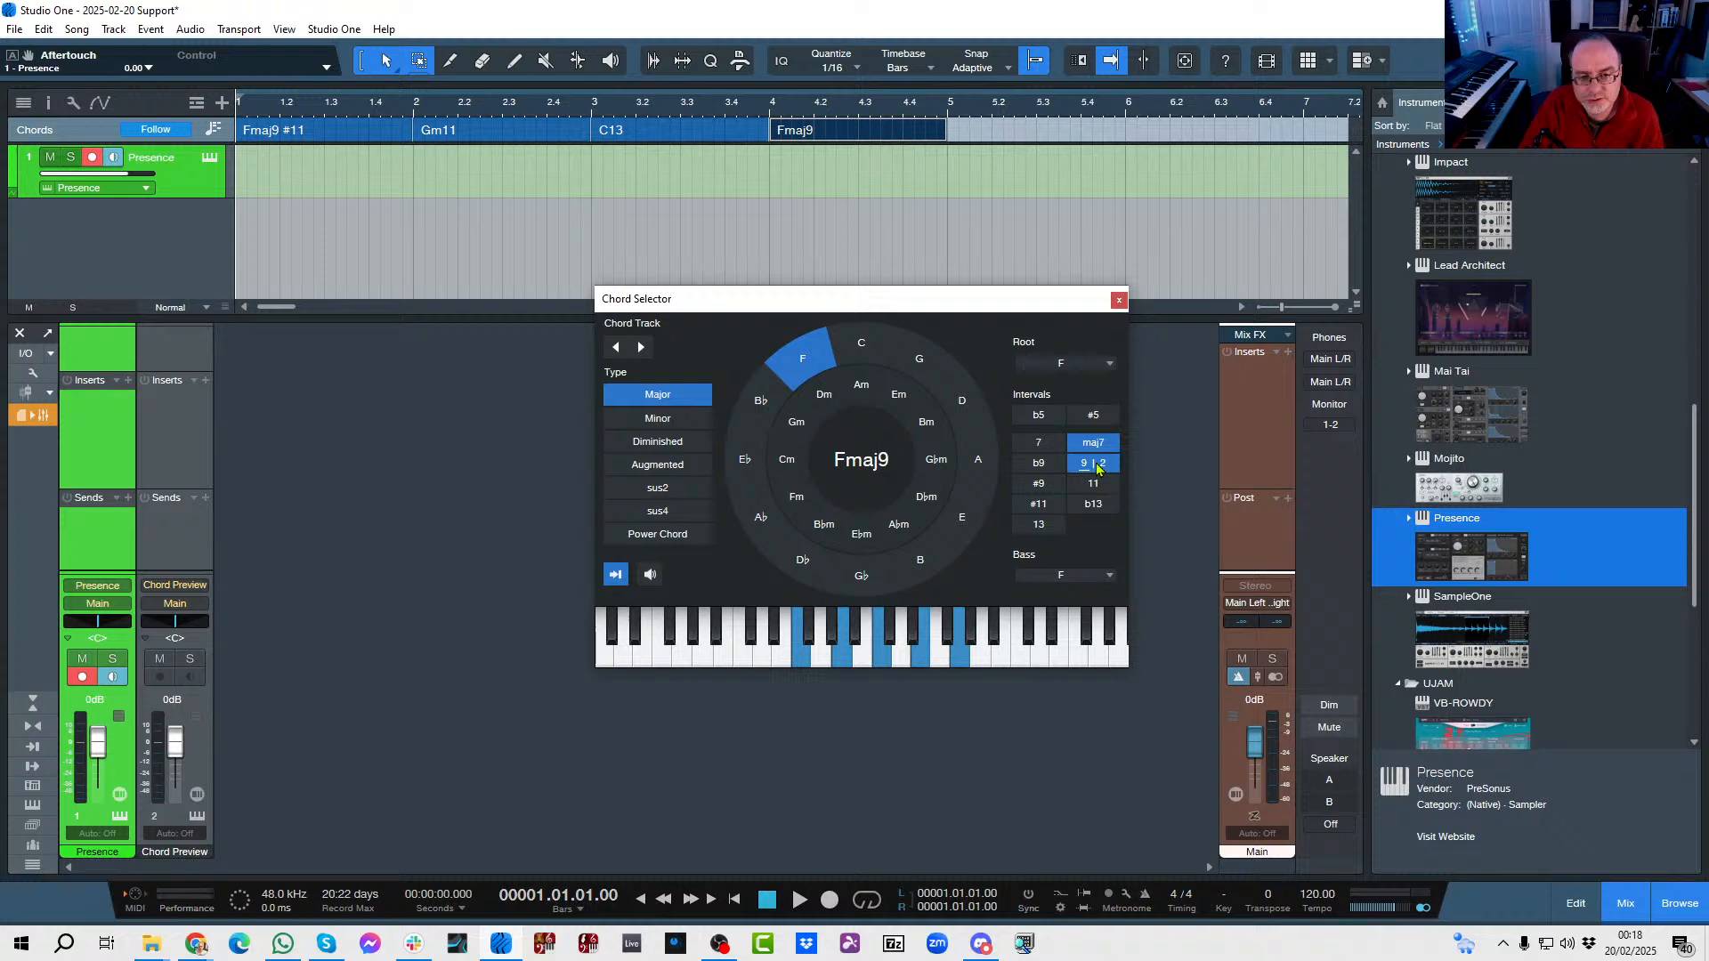
pyautogui.click(1039, 503)
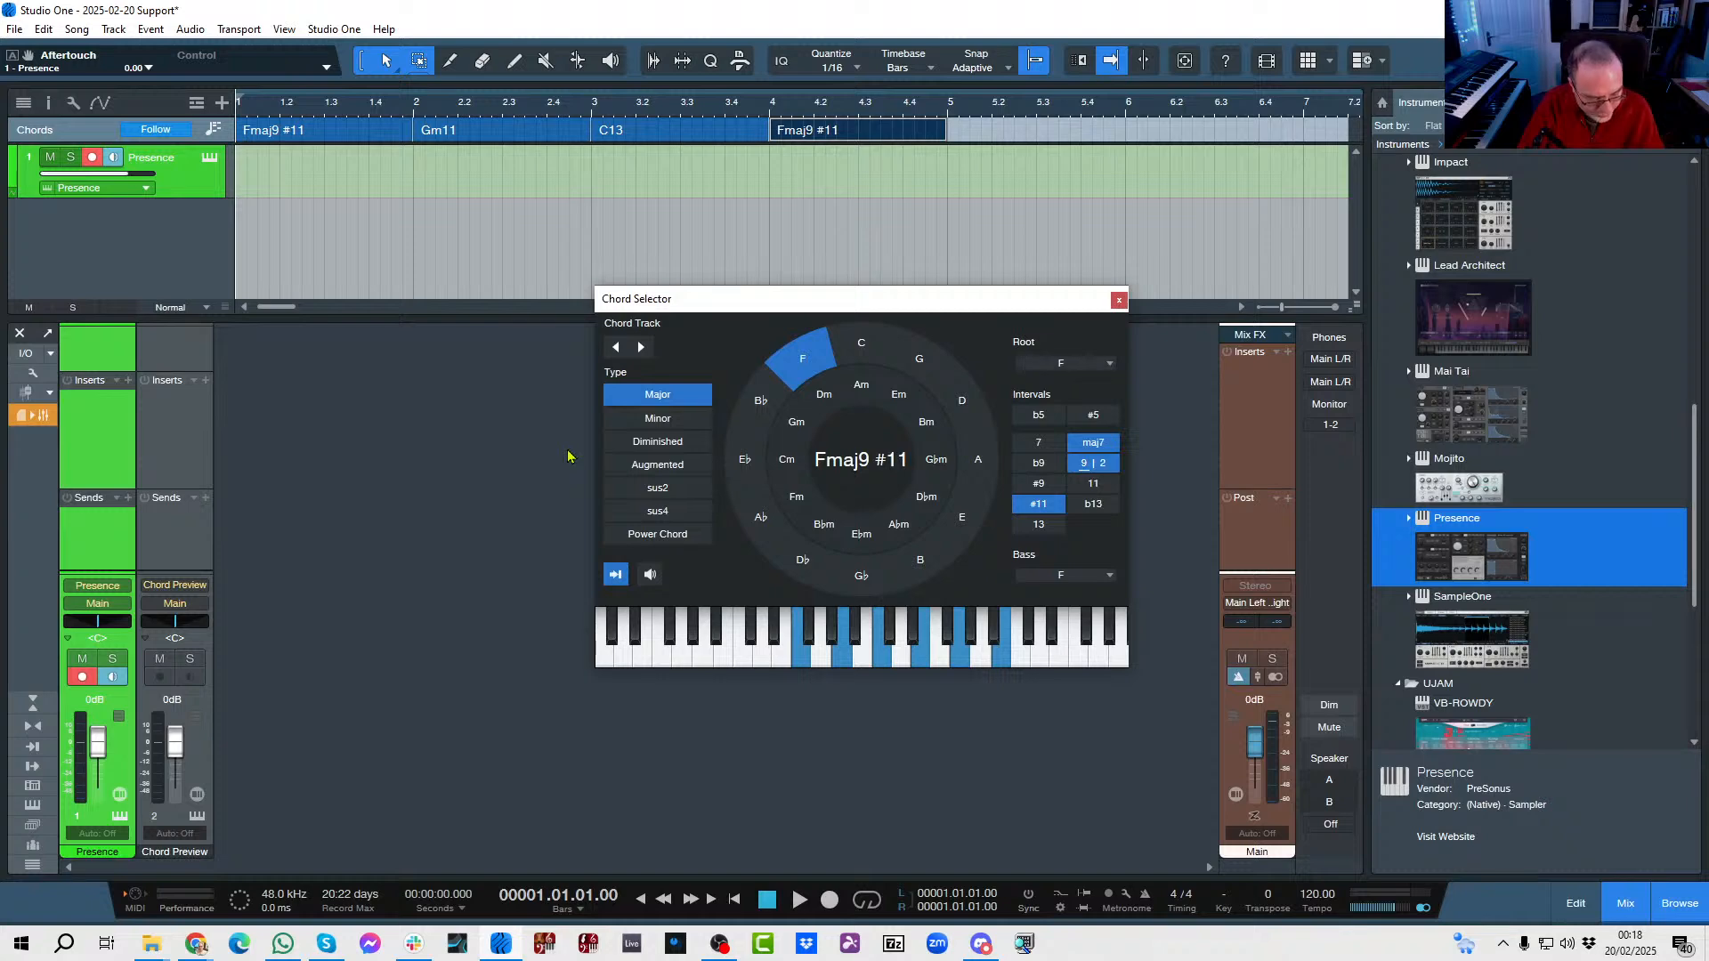
# Play back the chord progression from bar 1, once with chord audition off and once with it on.
pyautogui.press('space')
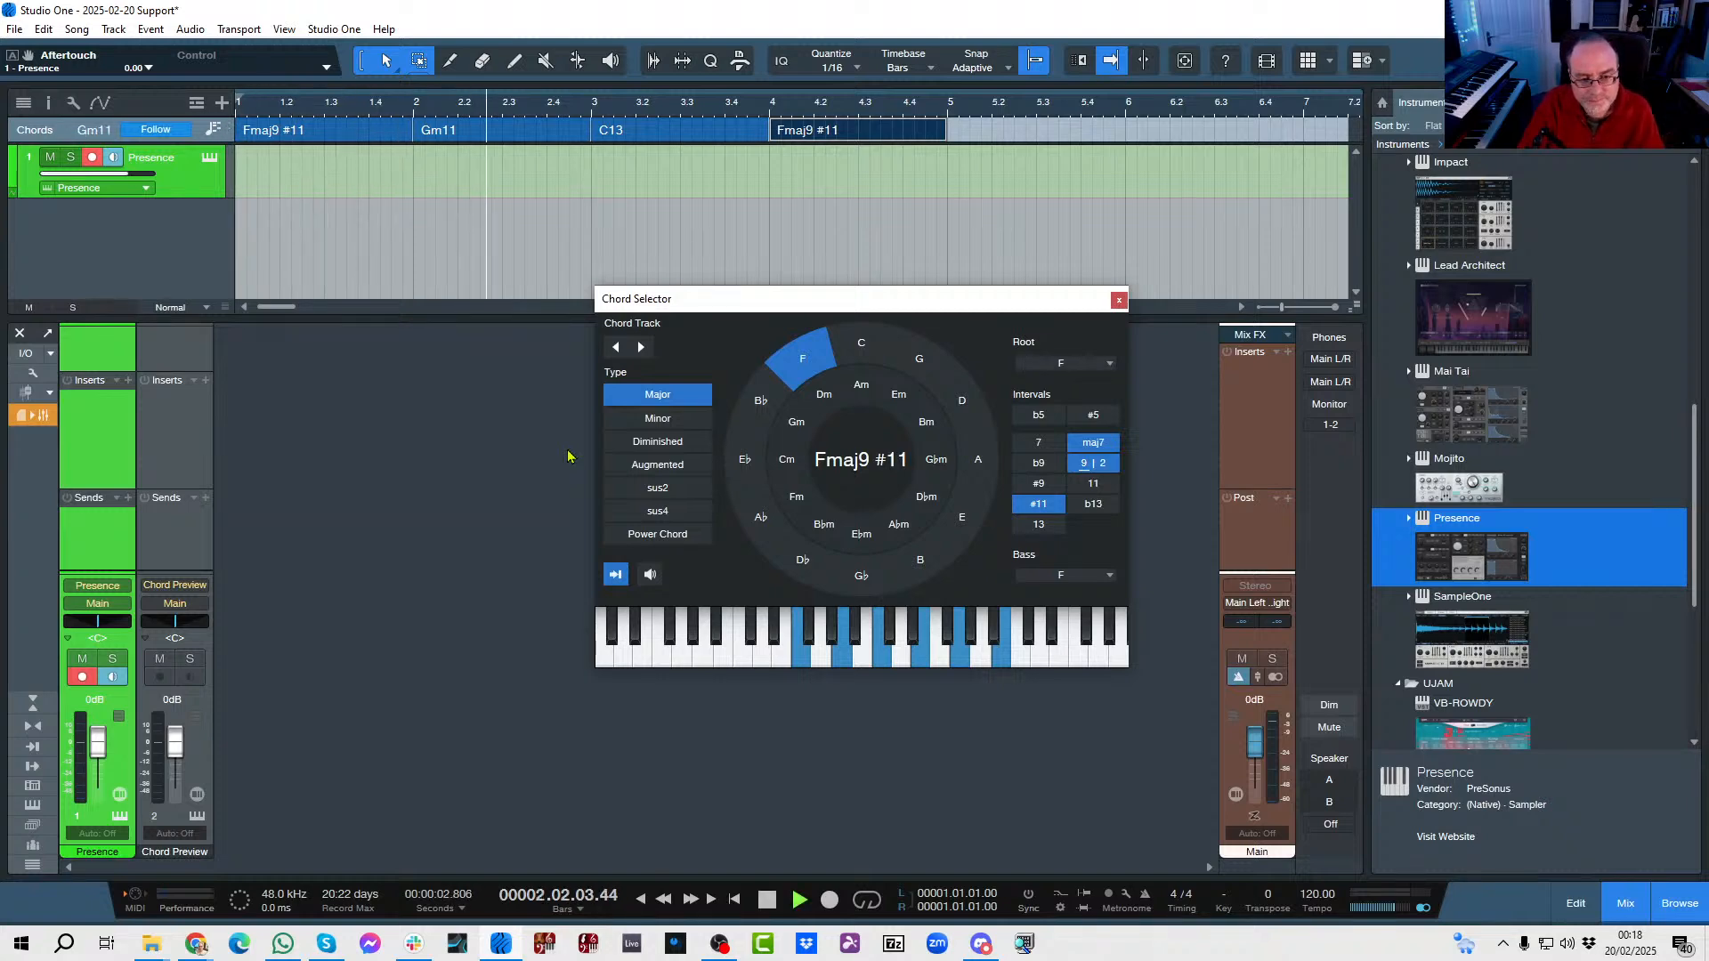
pyautogui.press('space')
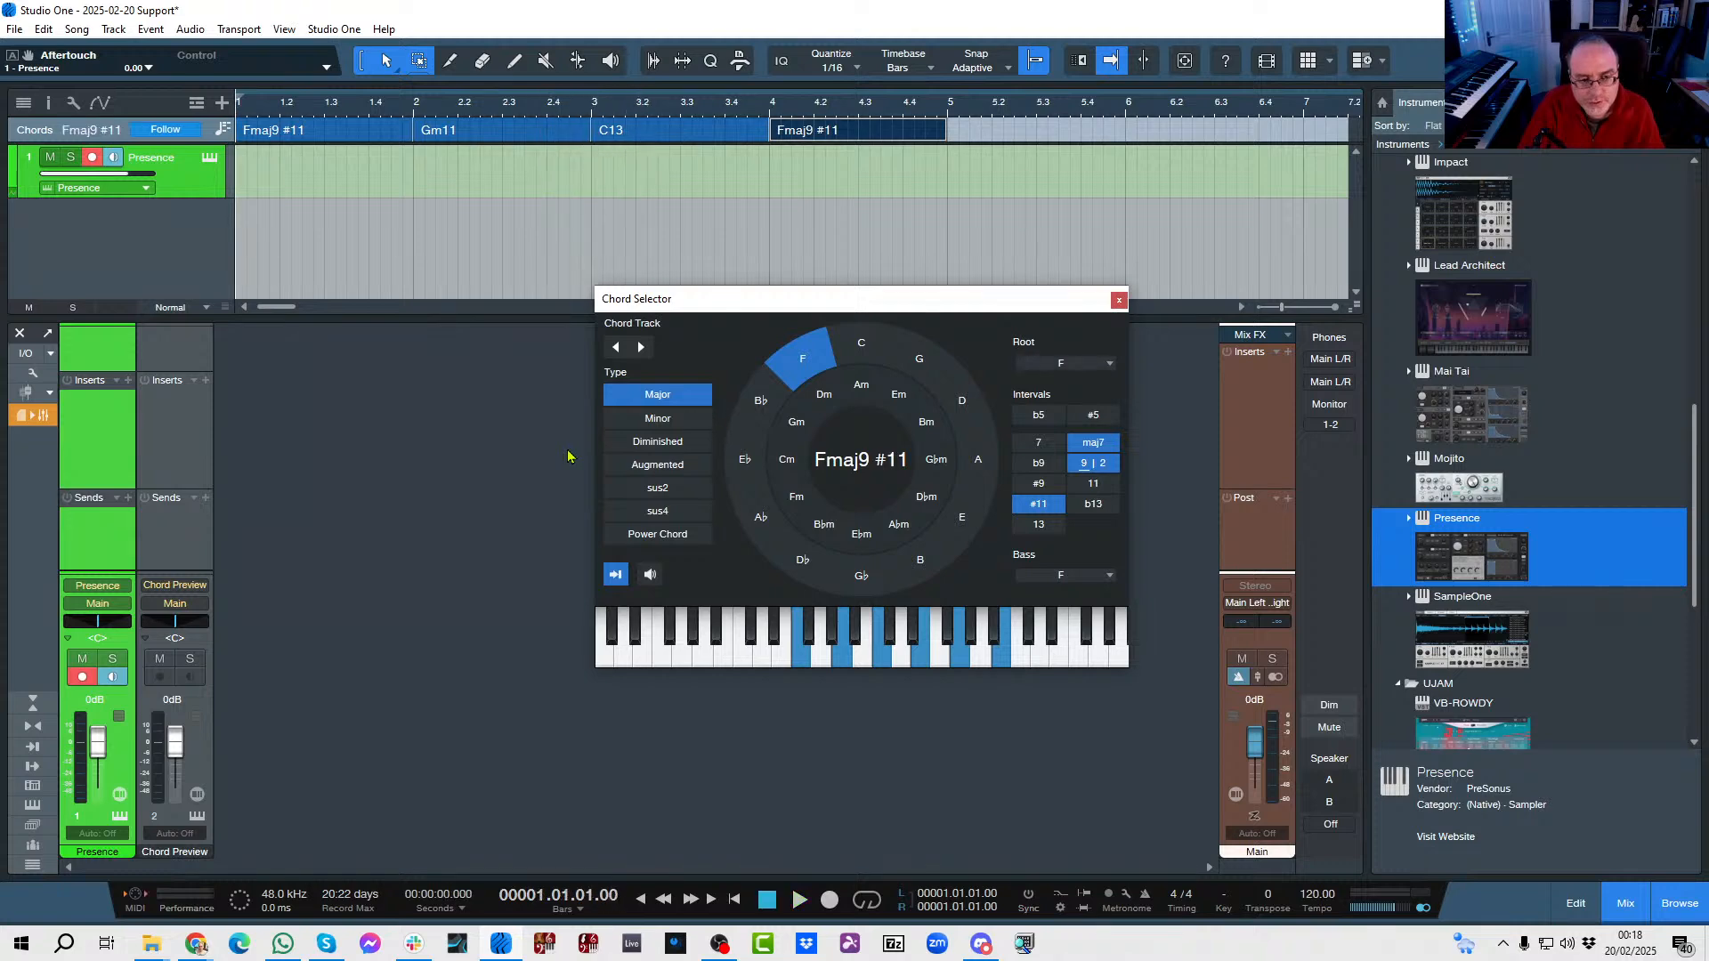
pyautogui.click(648, 576)
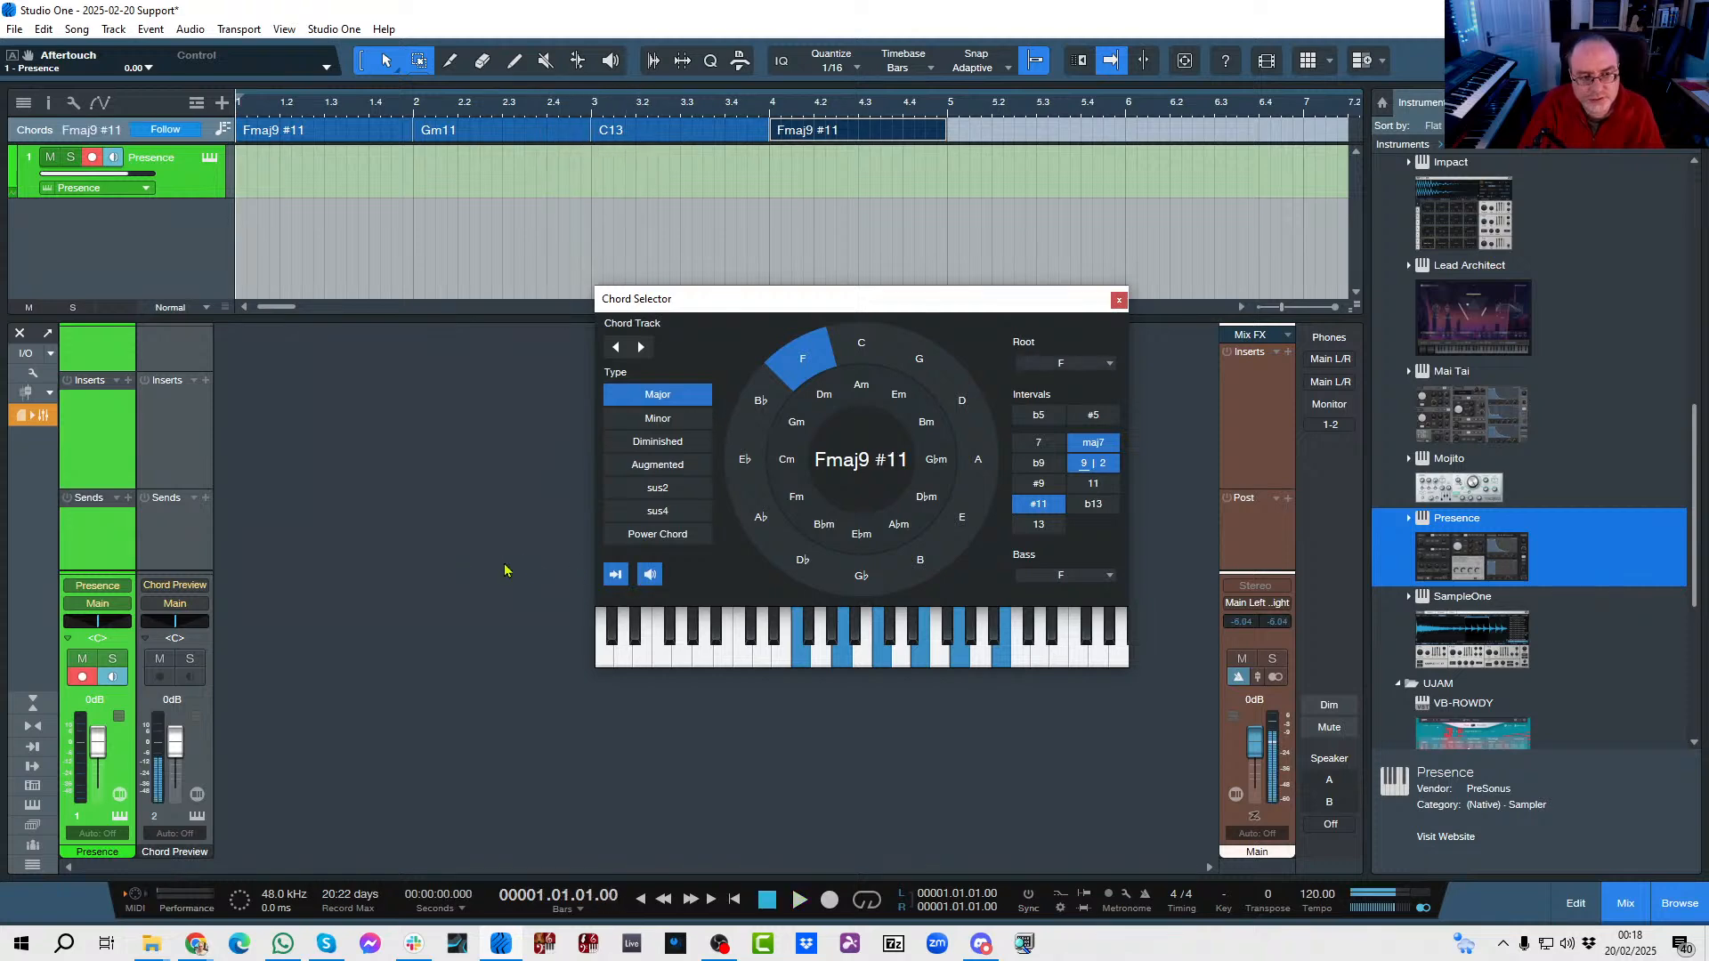
pyautogui.press('space')
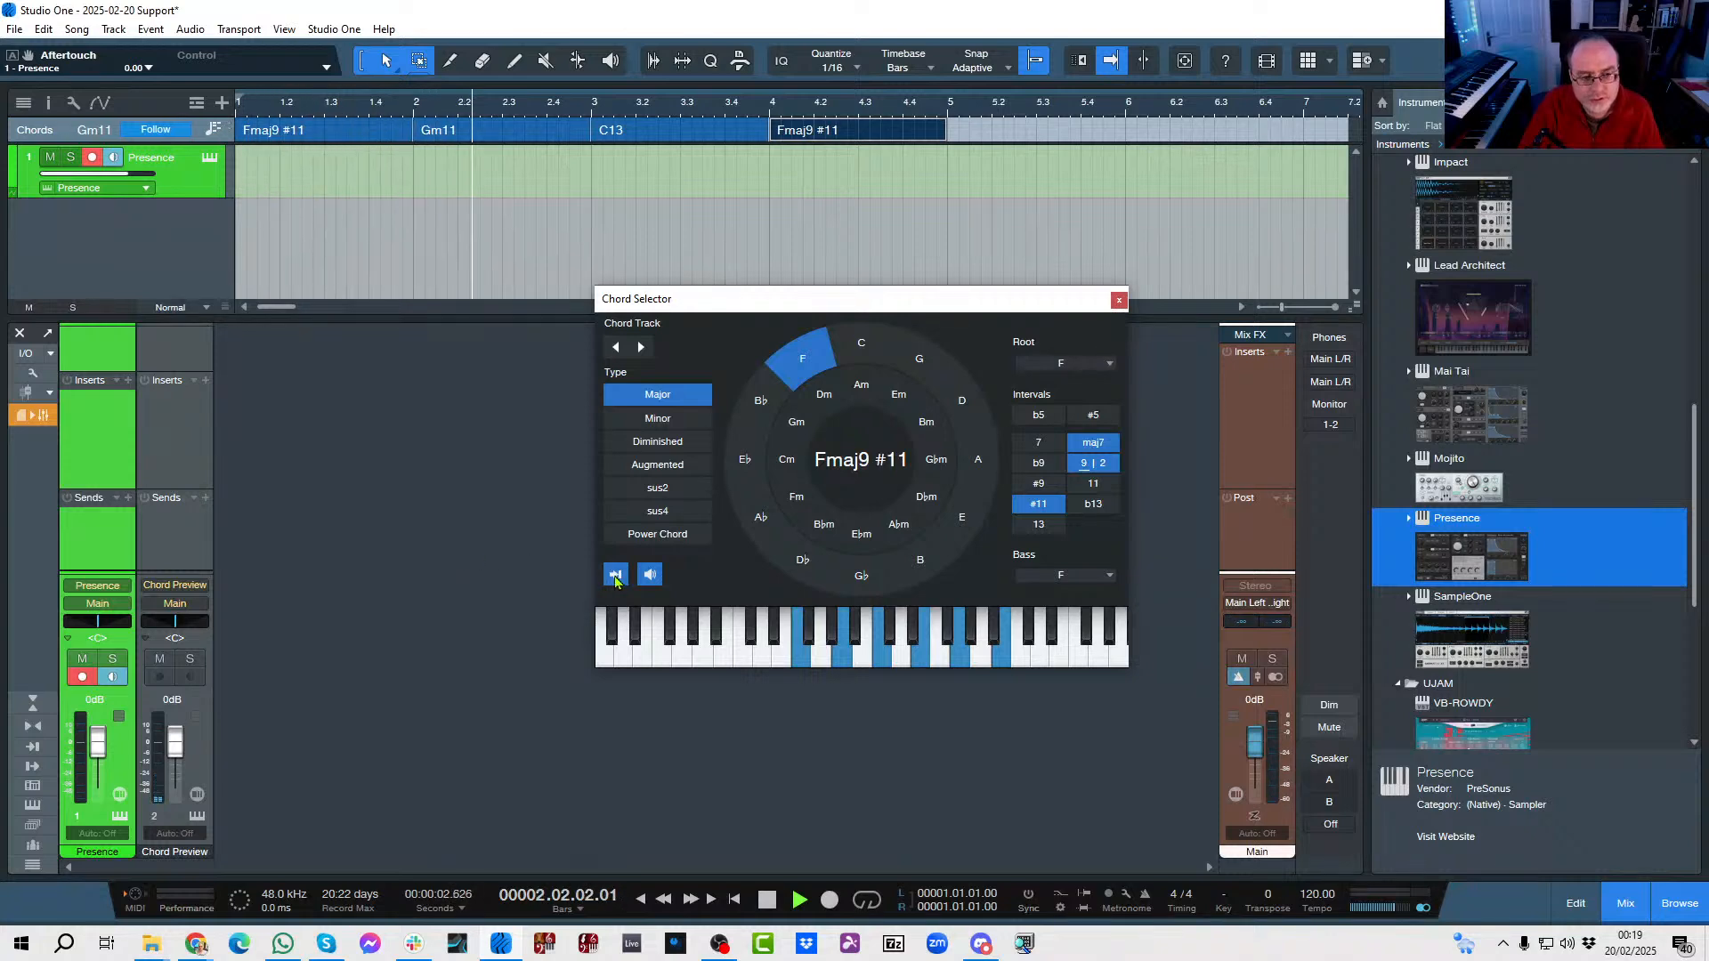
pyautogui.press('space')
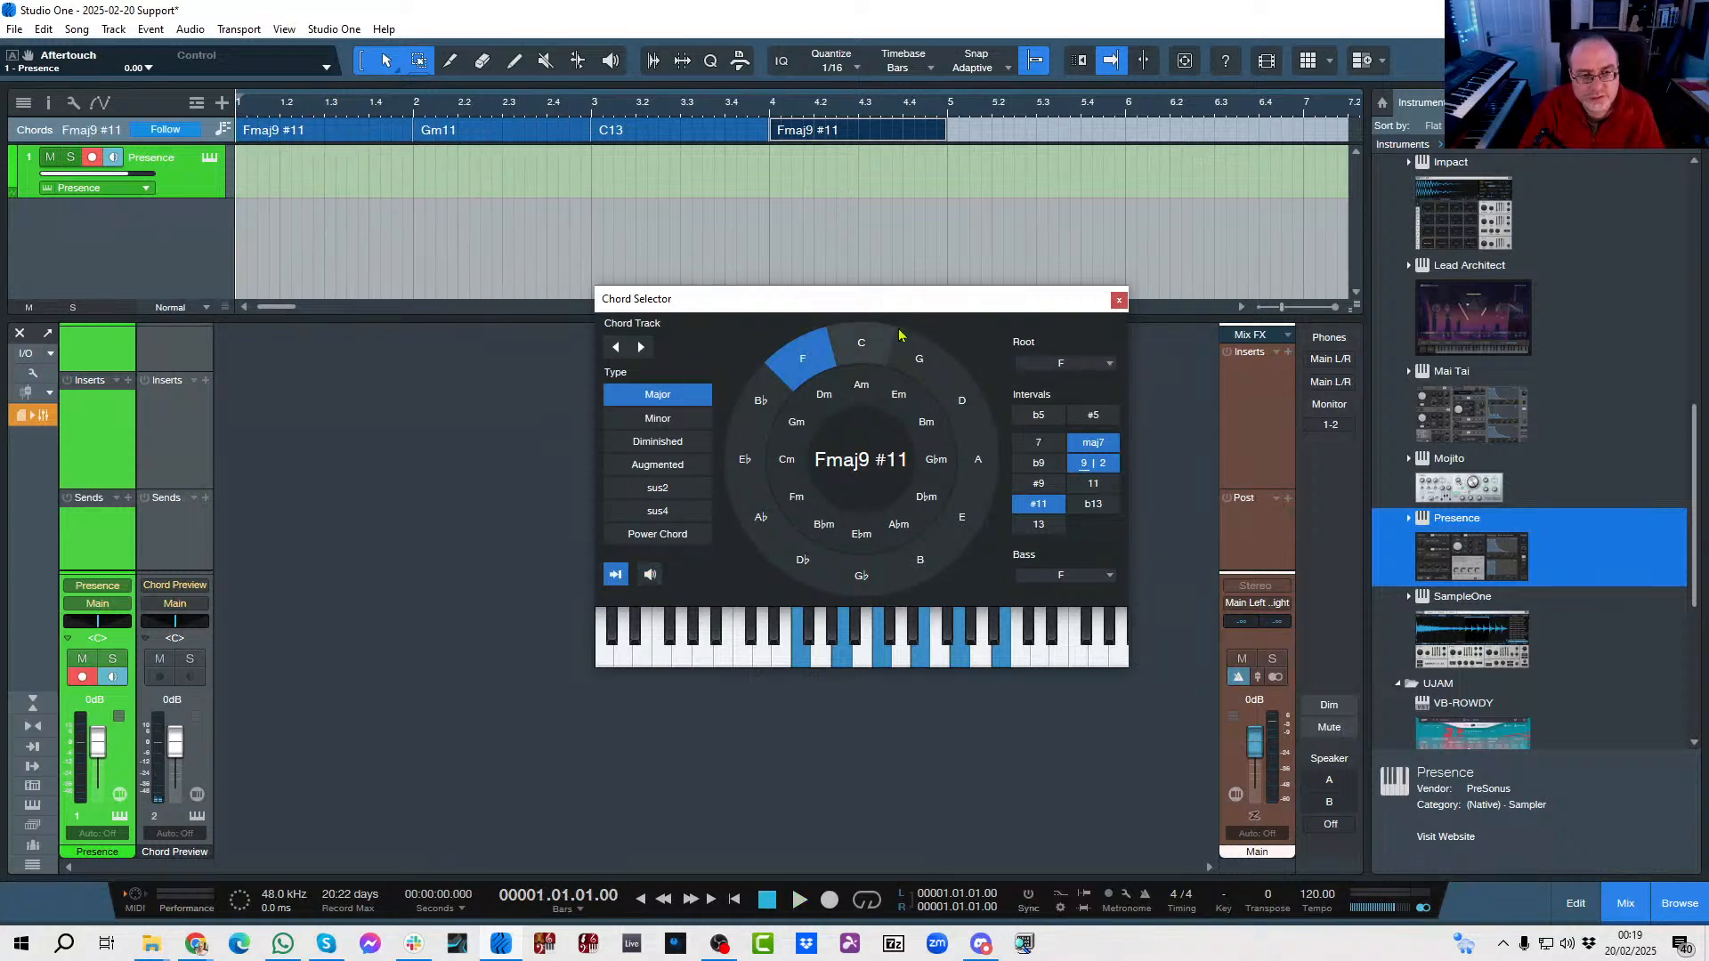
# Close the Chord Selector, place all four chord-track chords on the Presence track as parts starting at bar 1, and play them back.
pyautogui.click(1119, 302)
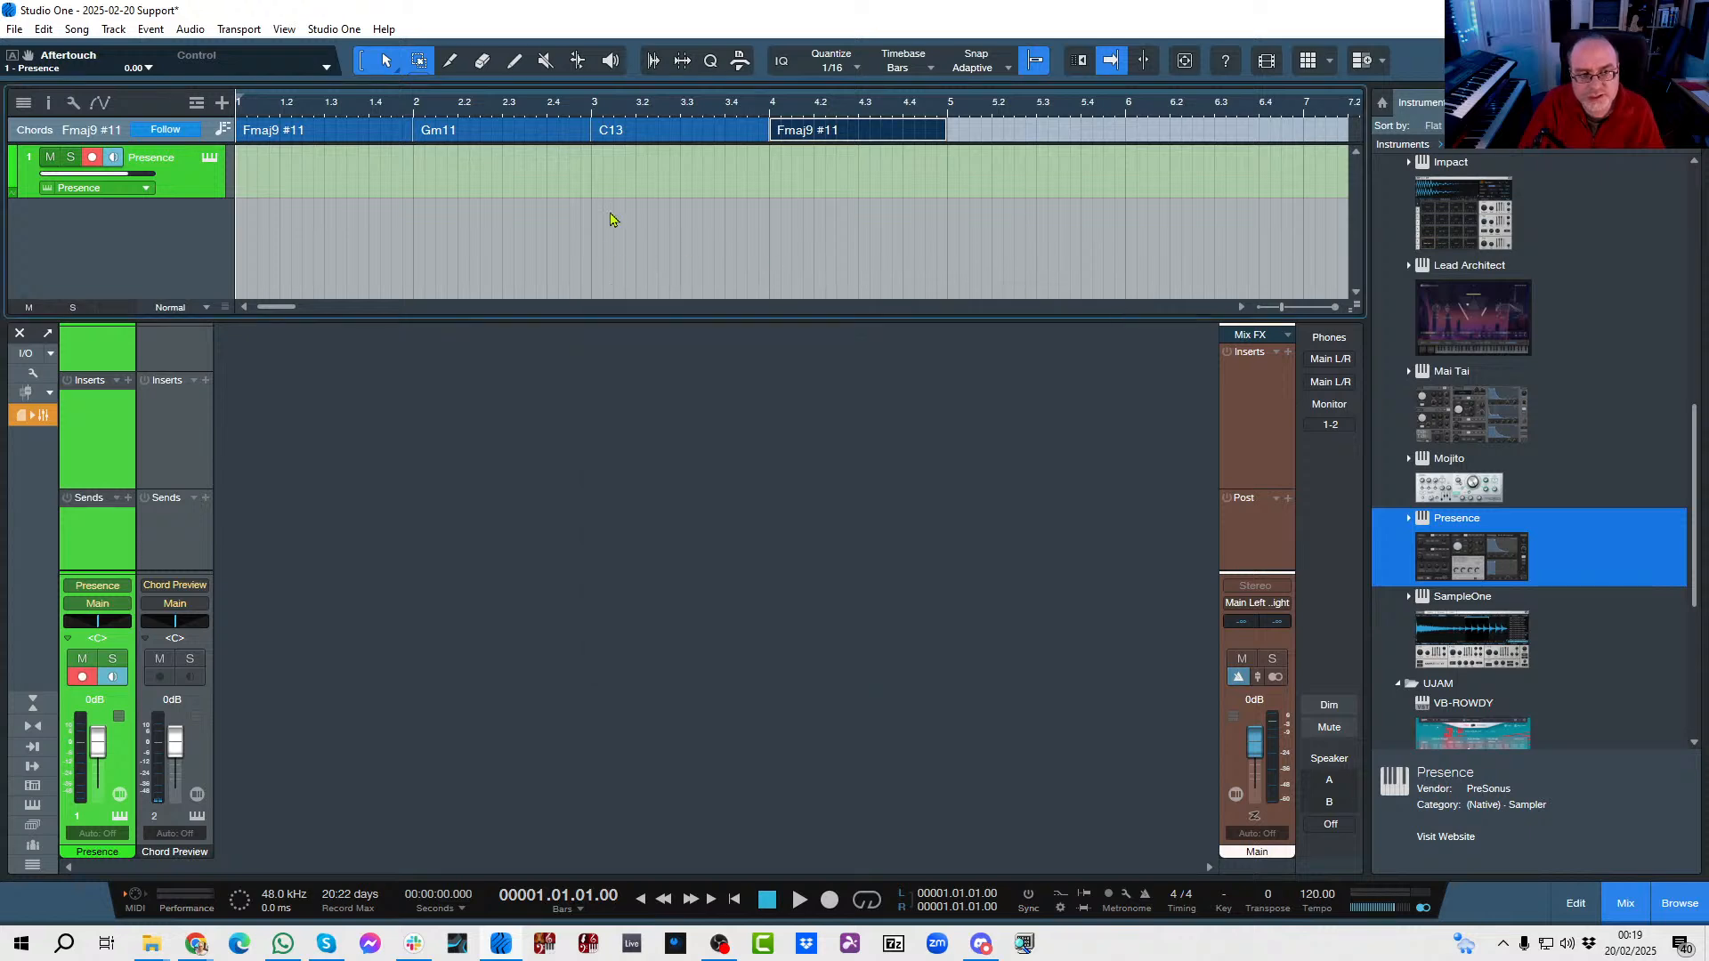
pyautogui.moveTo(997, 131); pyautogui.dragTo(360, 171)
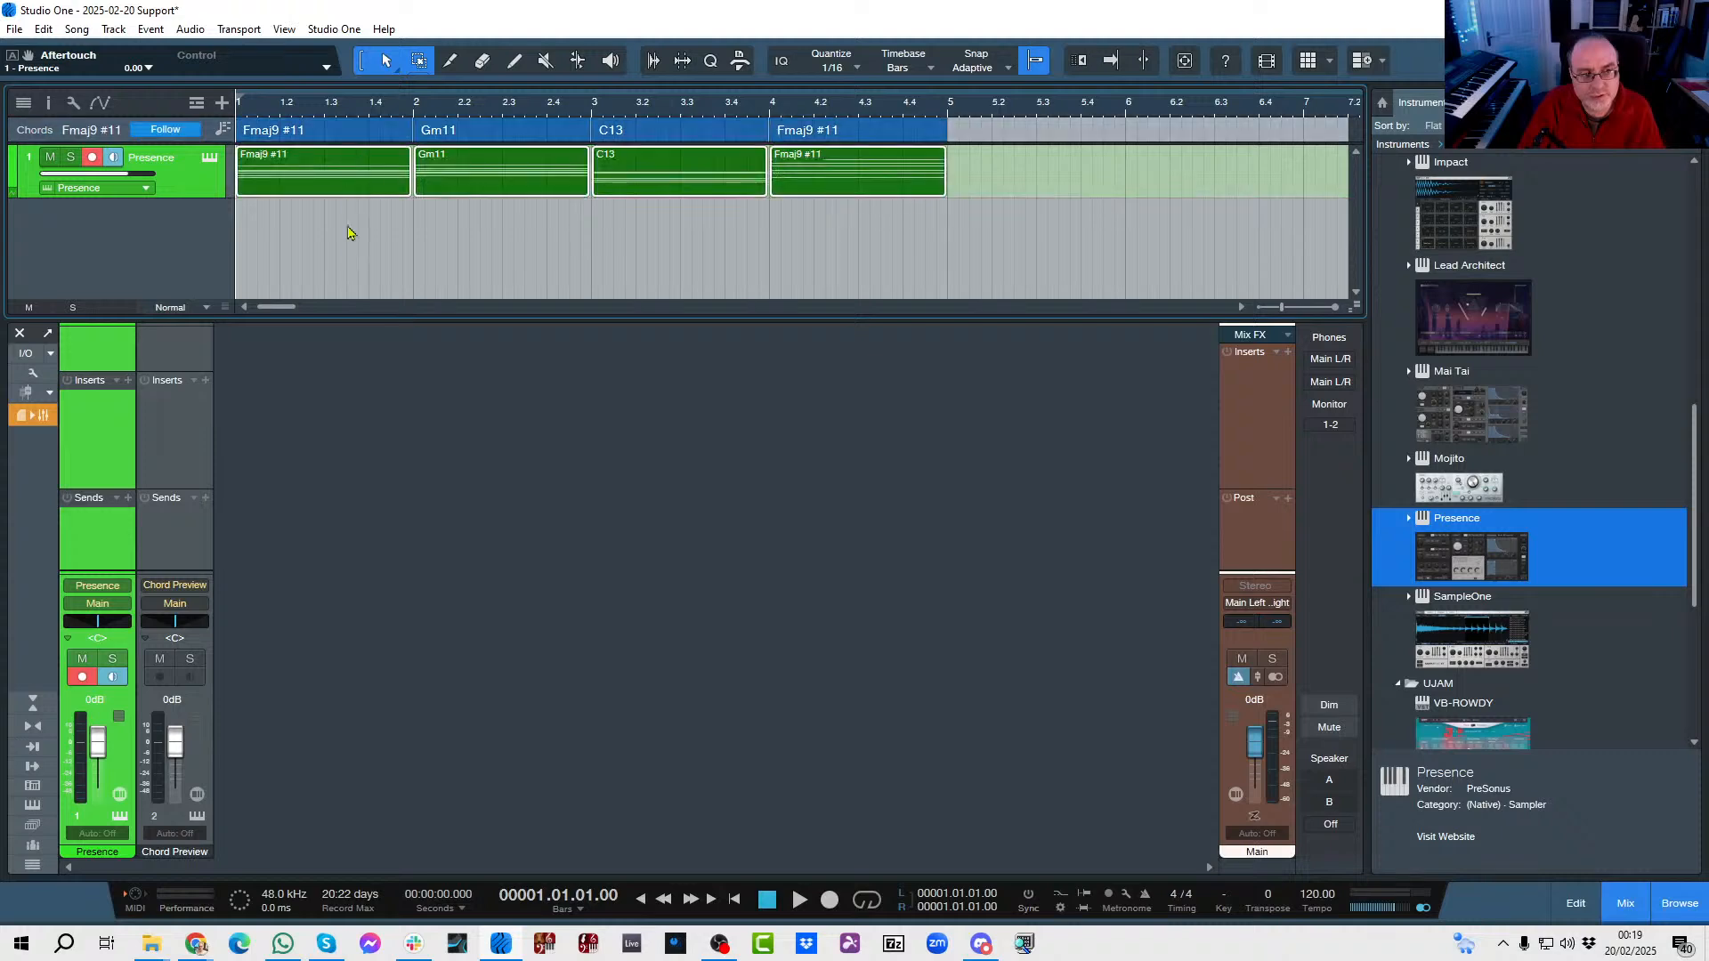
pyautogui.press('space')
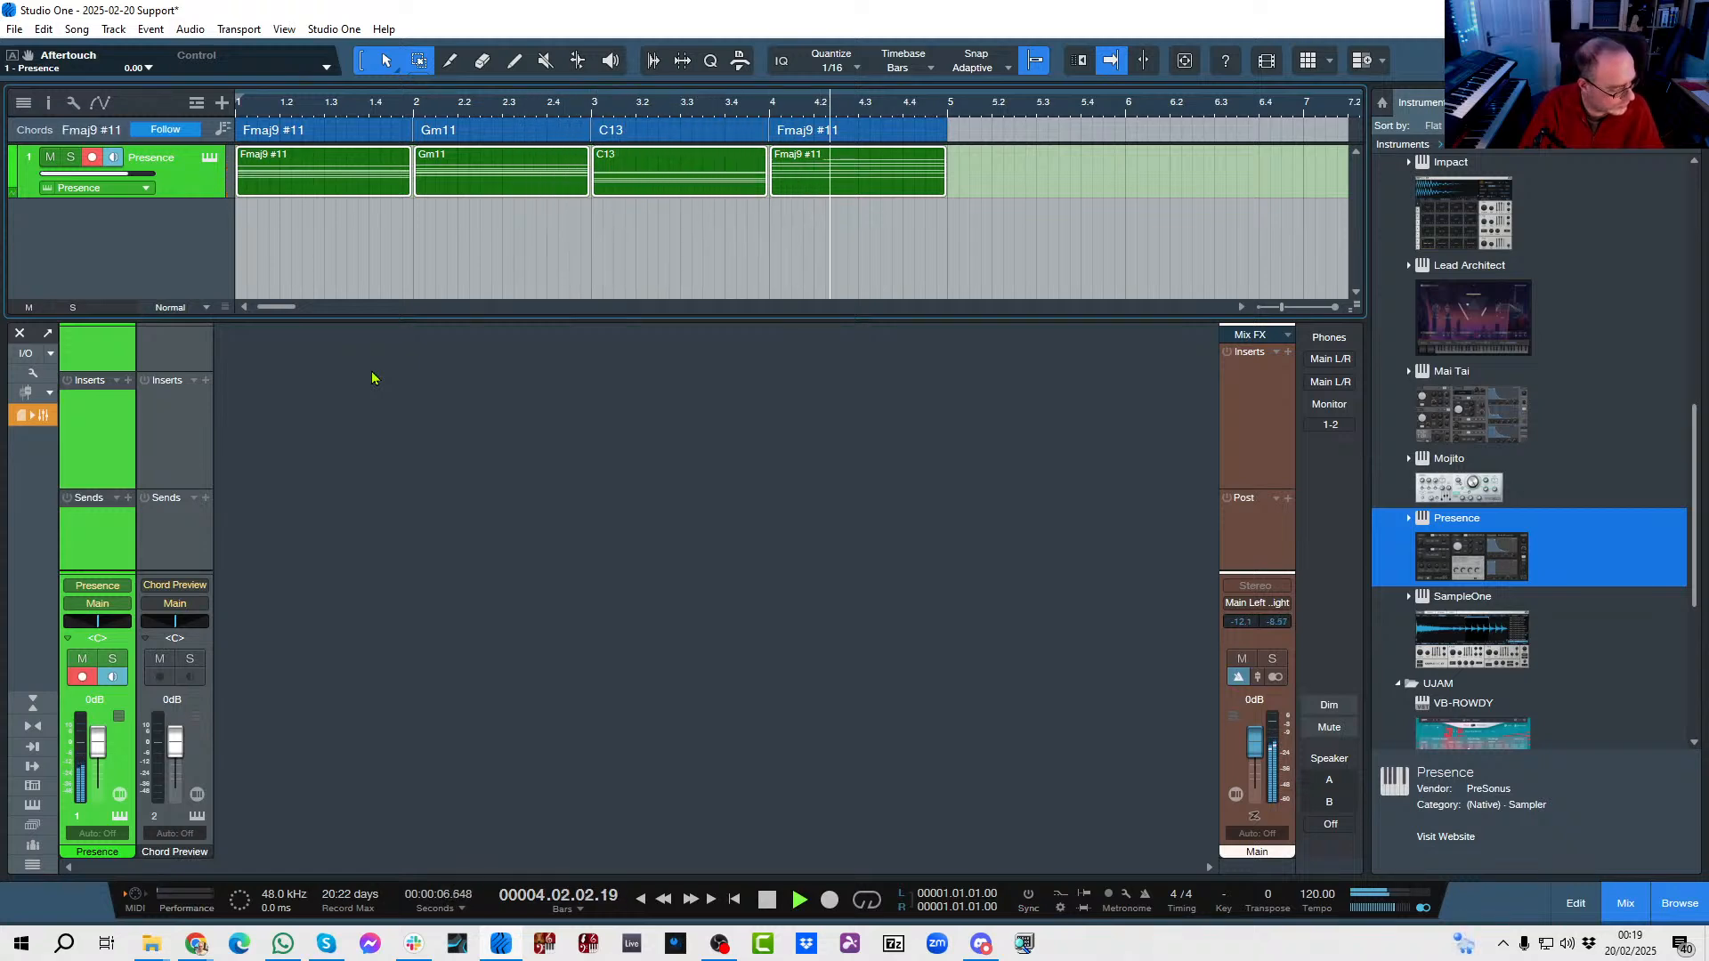
pyautogui.press('space')
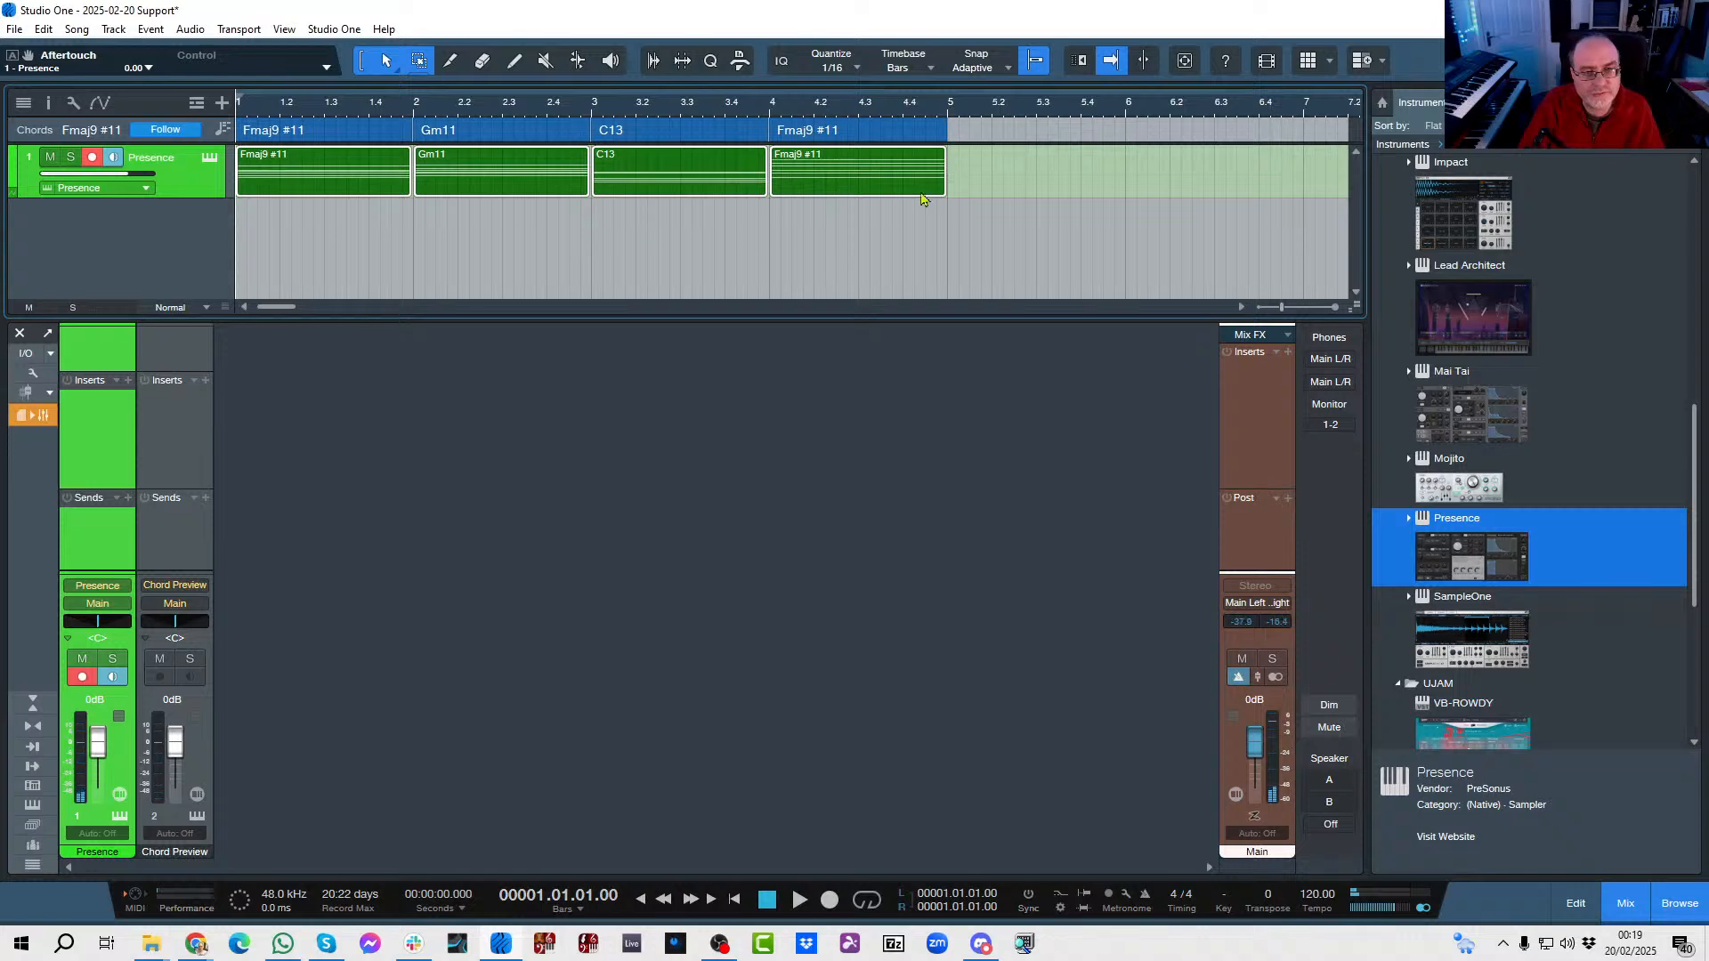
# Transpose the Fmaj9 #11 part at bar 1 down and play the progression from the start.
pyautogui.click(353, 194)
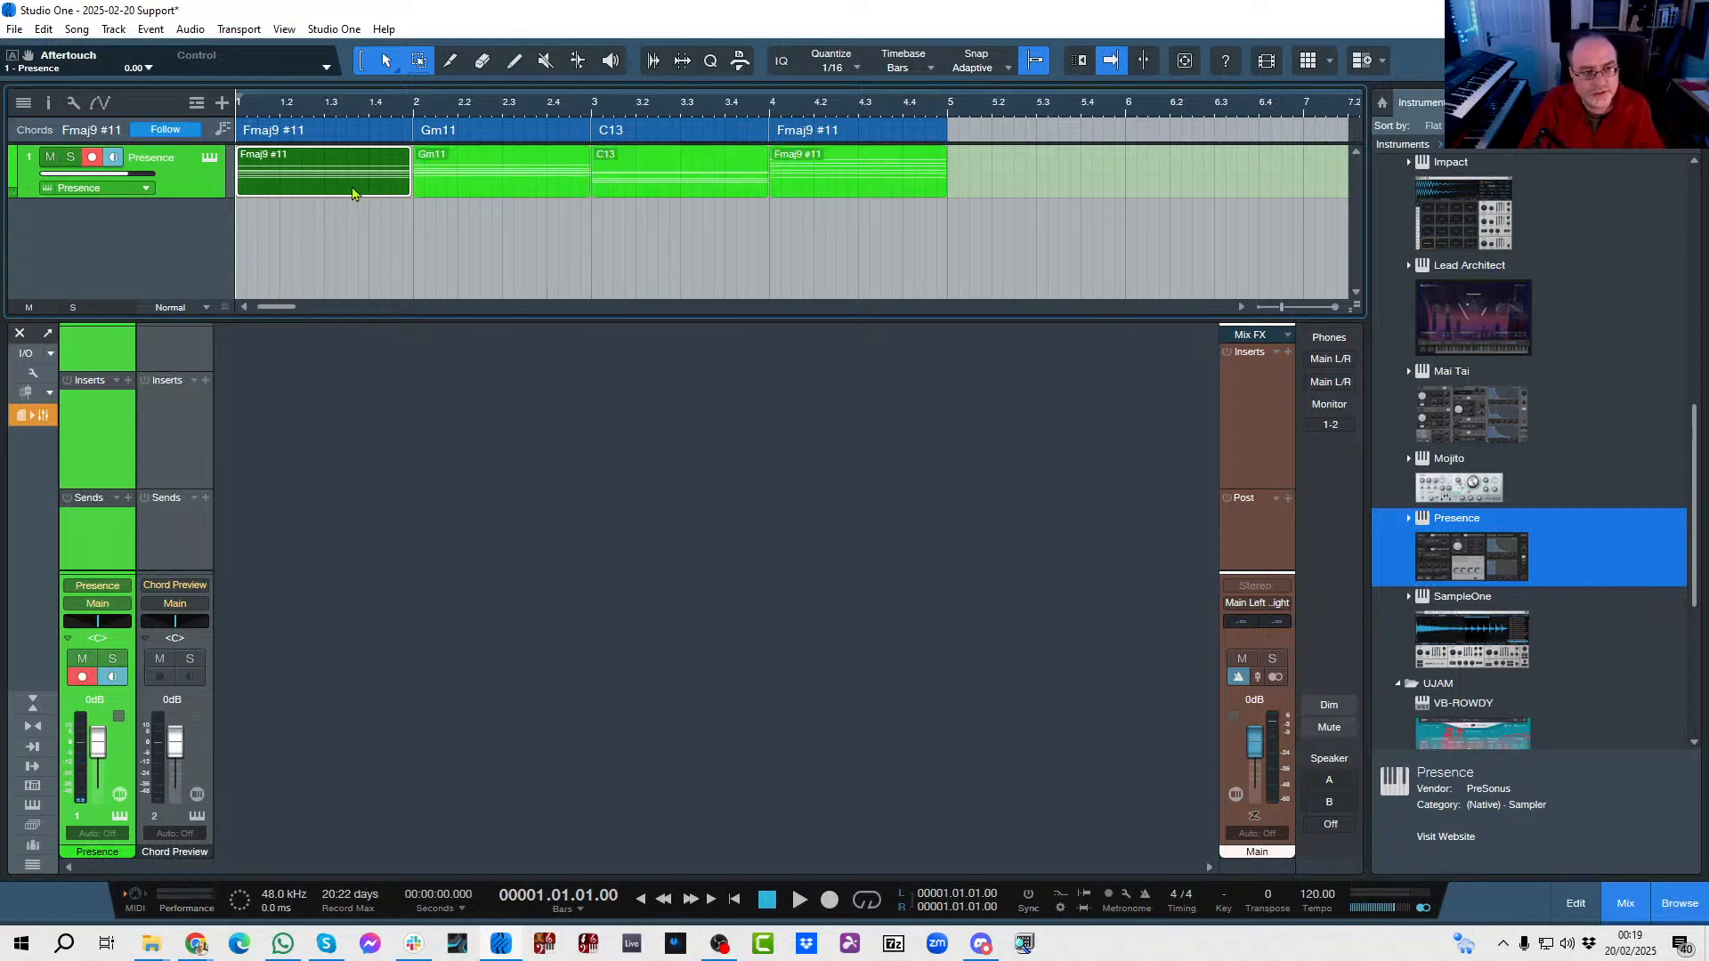
pyautogui.rightClick(353, 194)
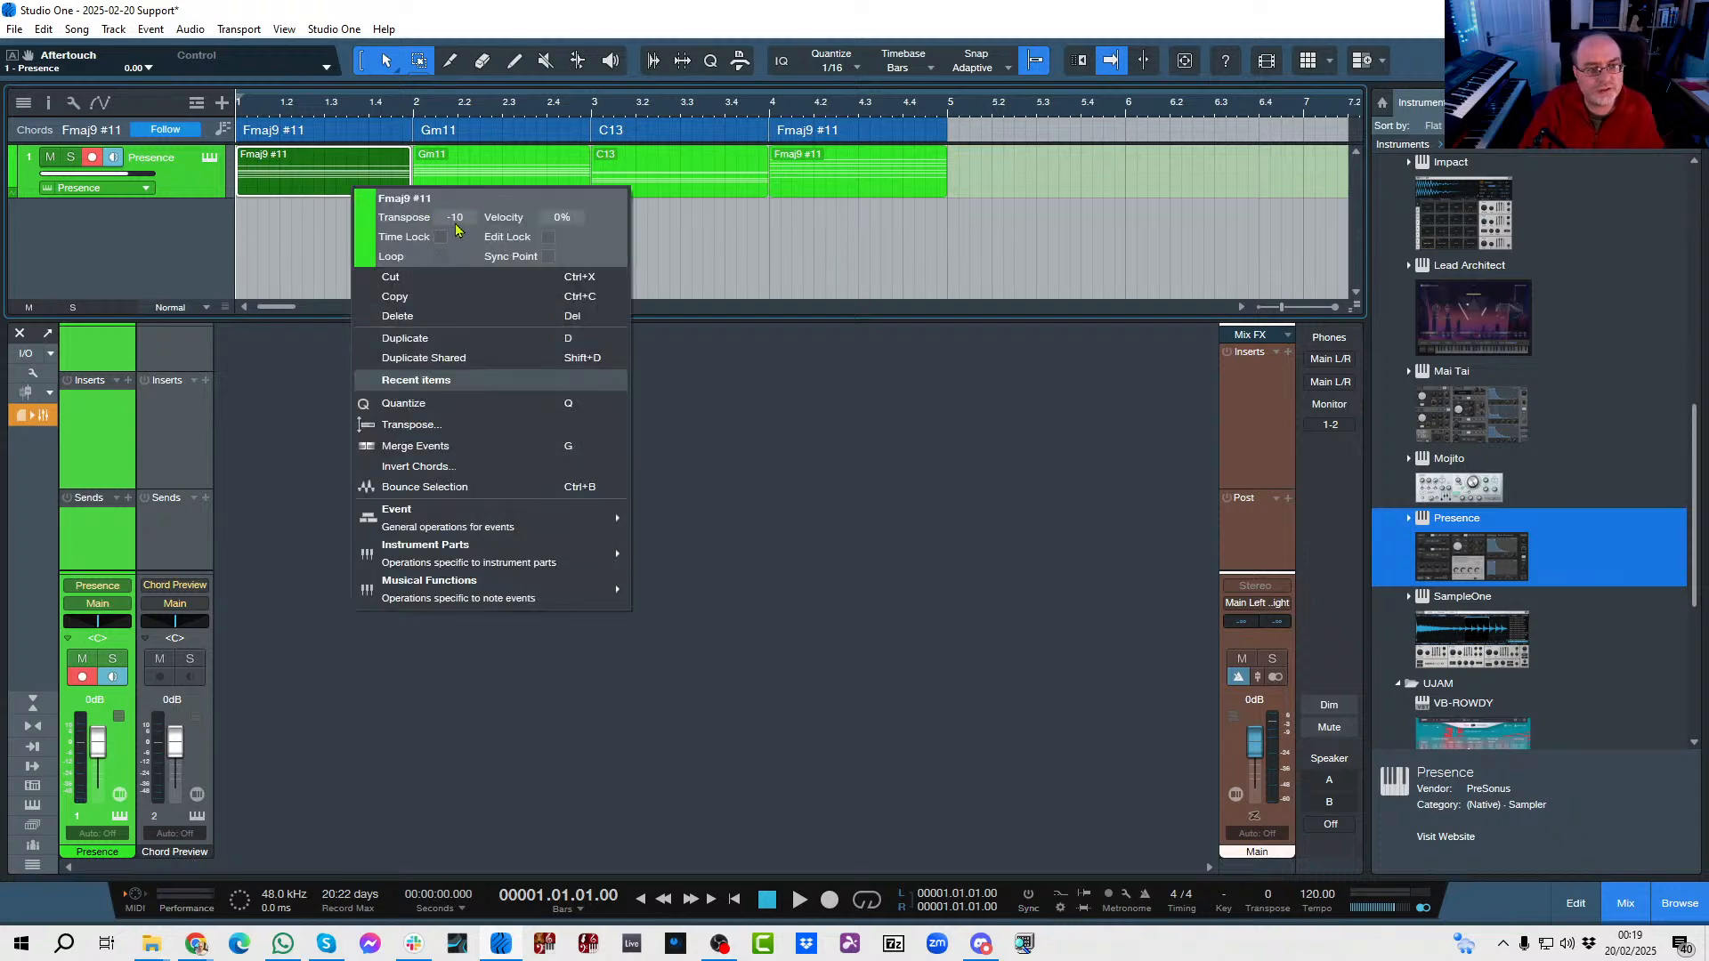
pyautogui.click(697, 425)
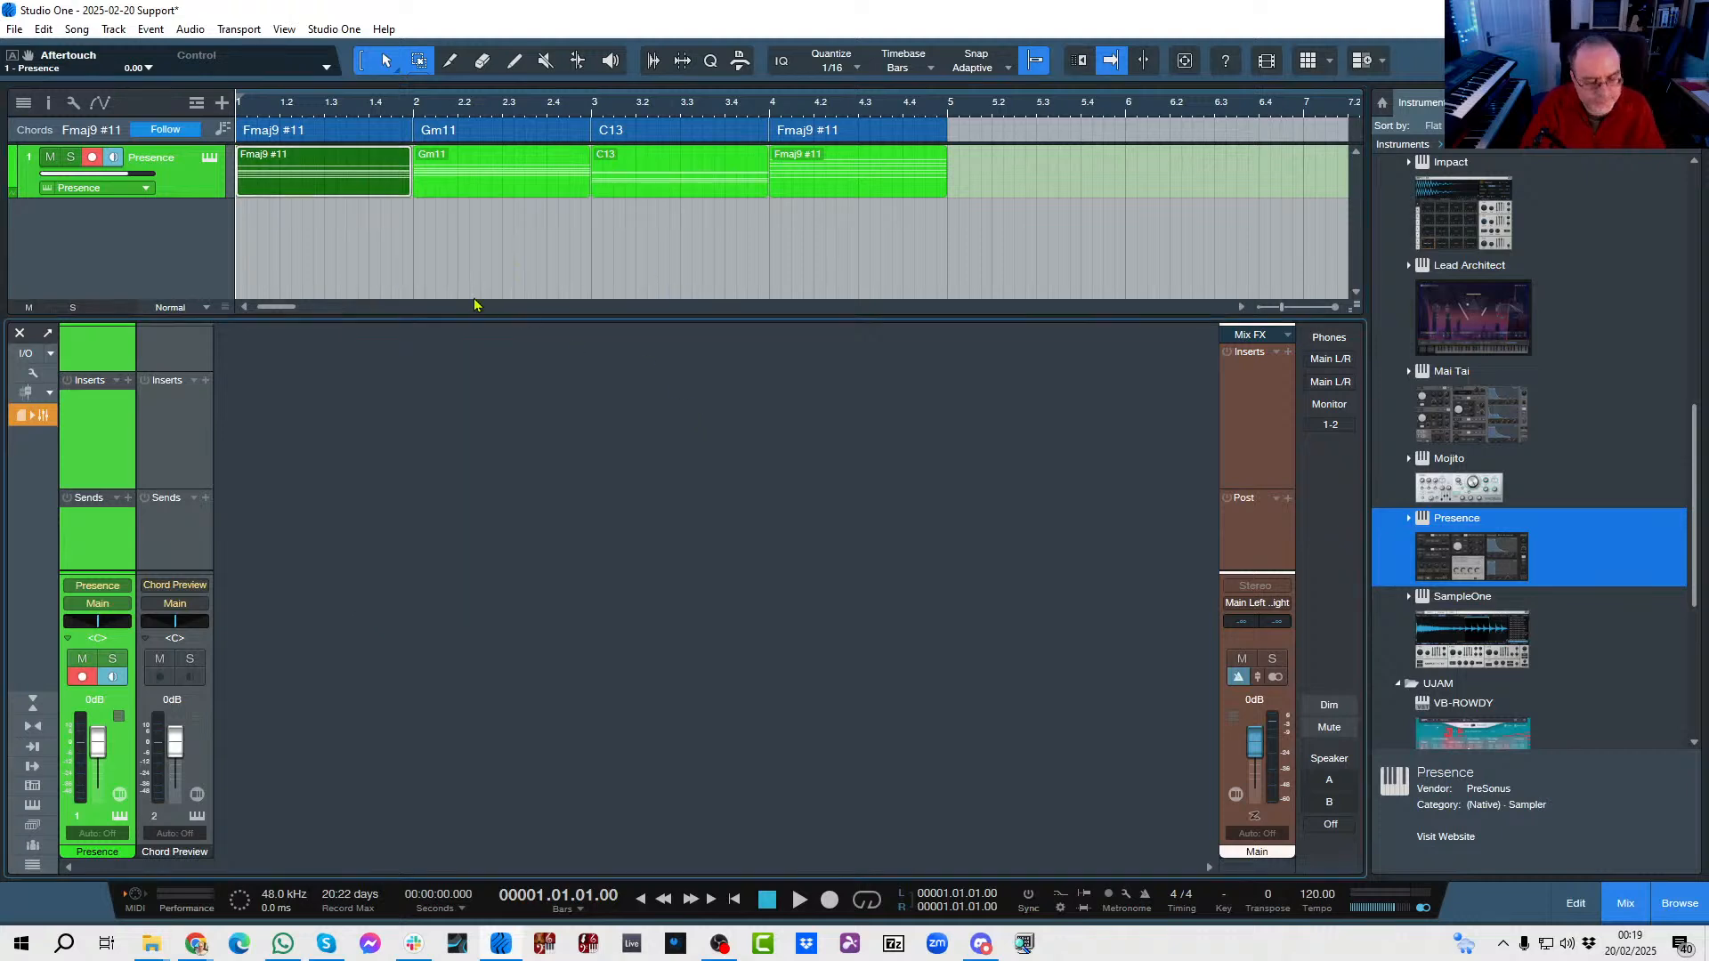
pyautogui.press('space')
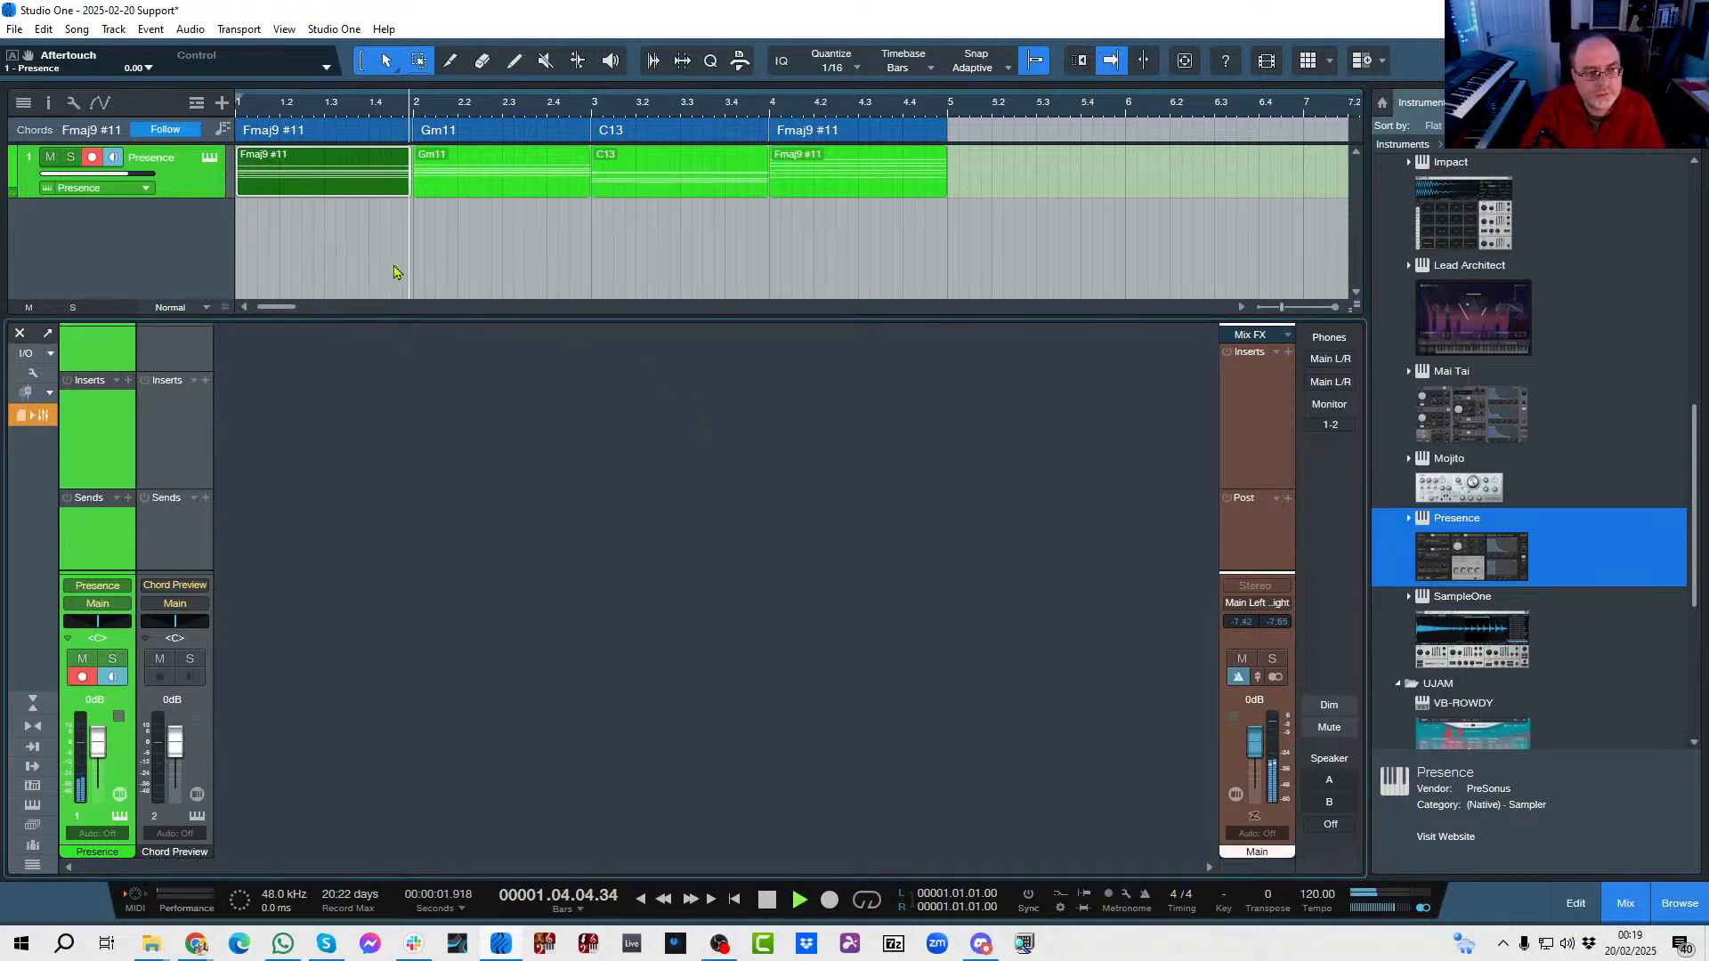
pyautogui.press('space')
# Transpose the Gm11 part at bar 2 by -12 semitones and play the progression from the start.
pyautogui.click(448, 196)
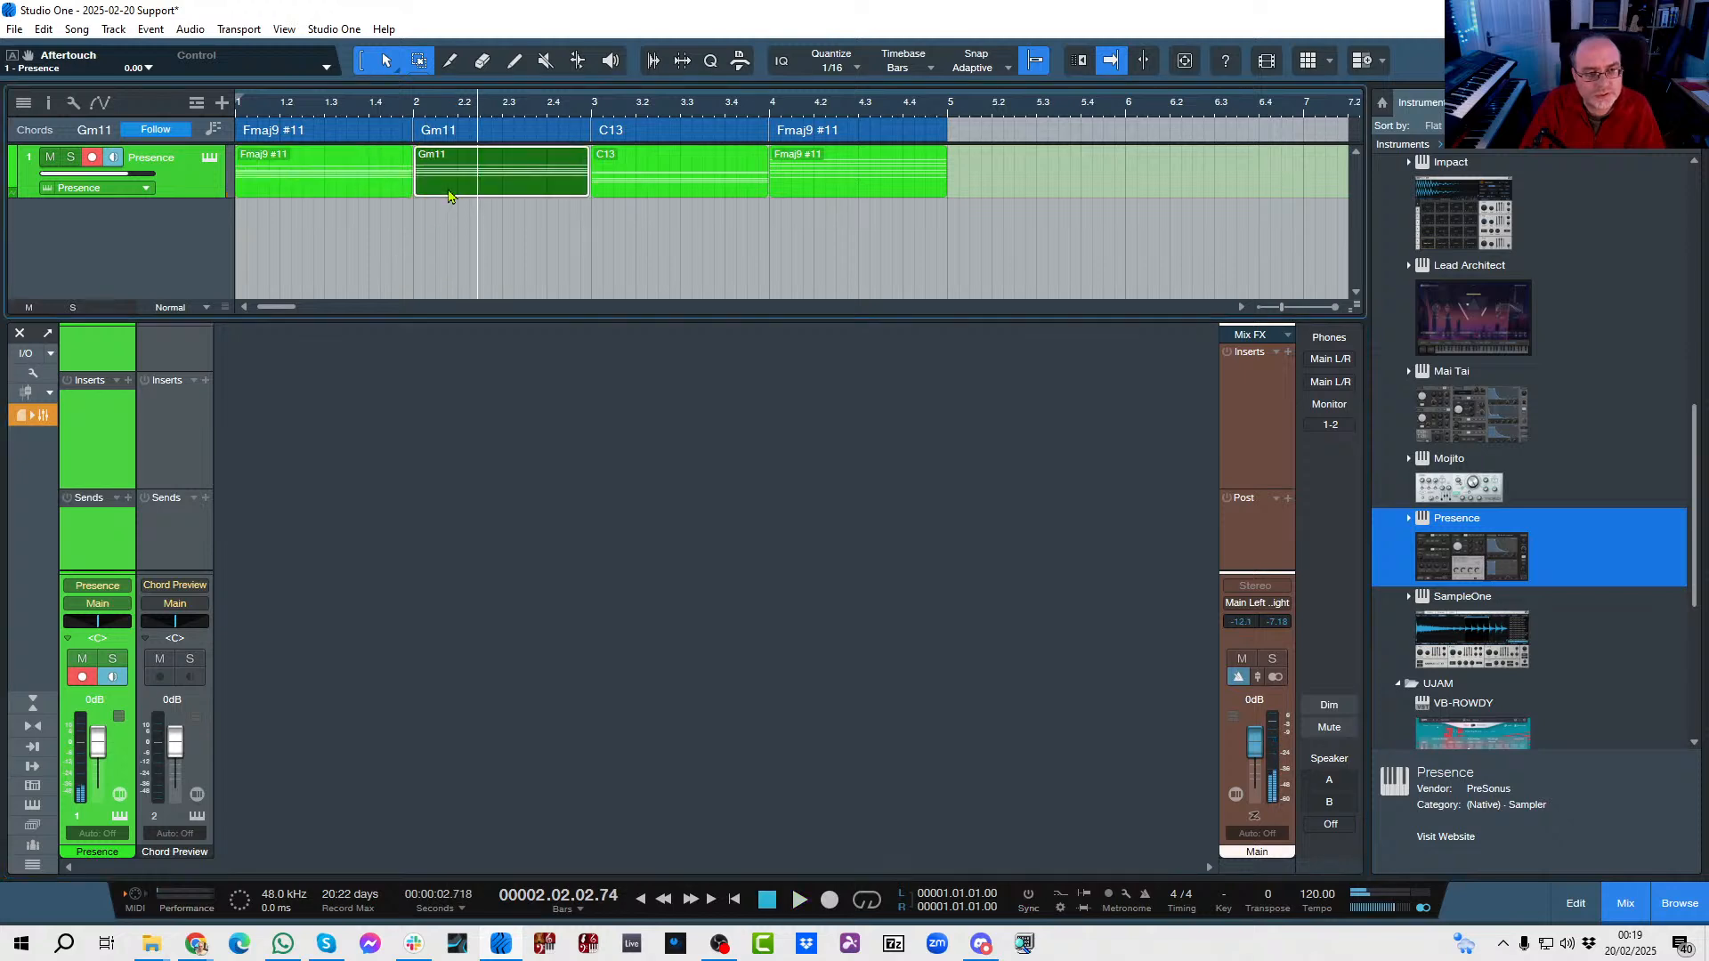
pyautogui.rightClick(448, 196)
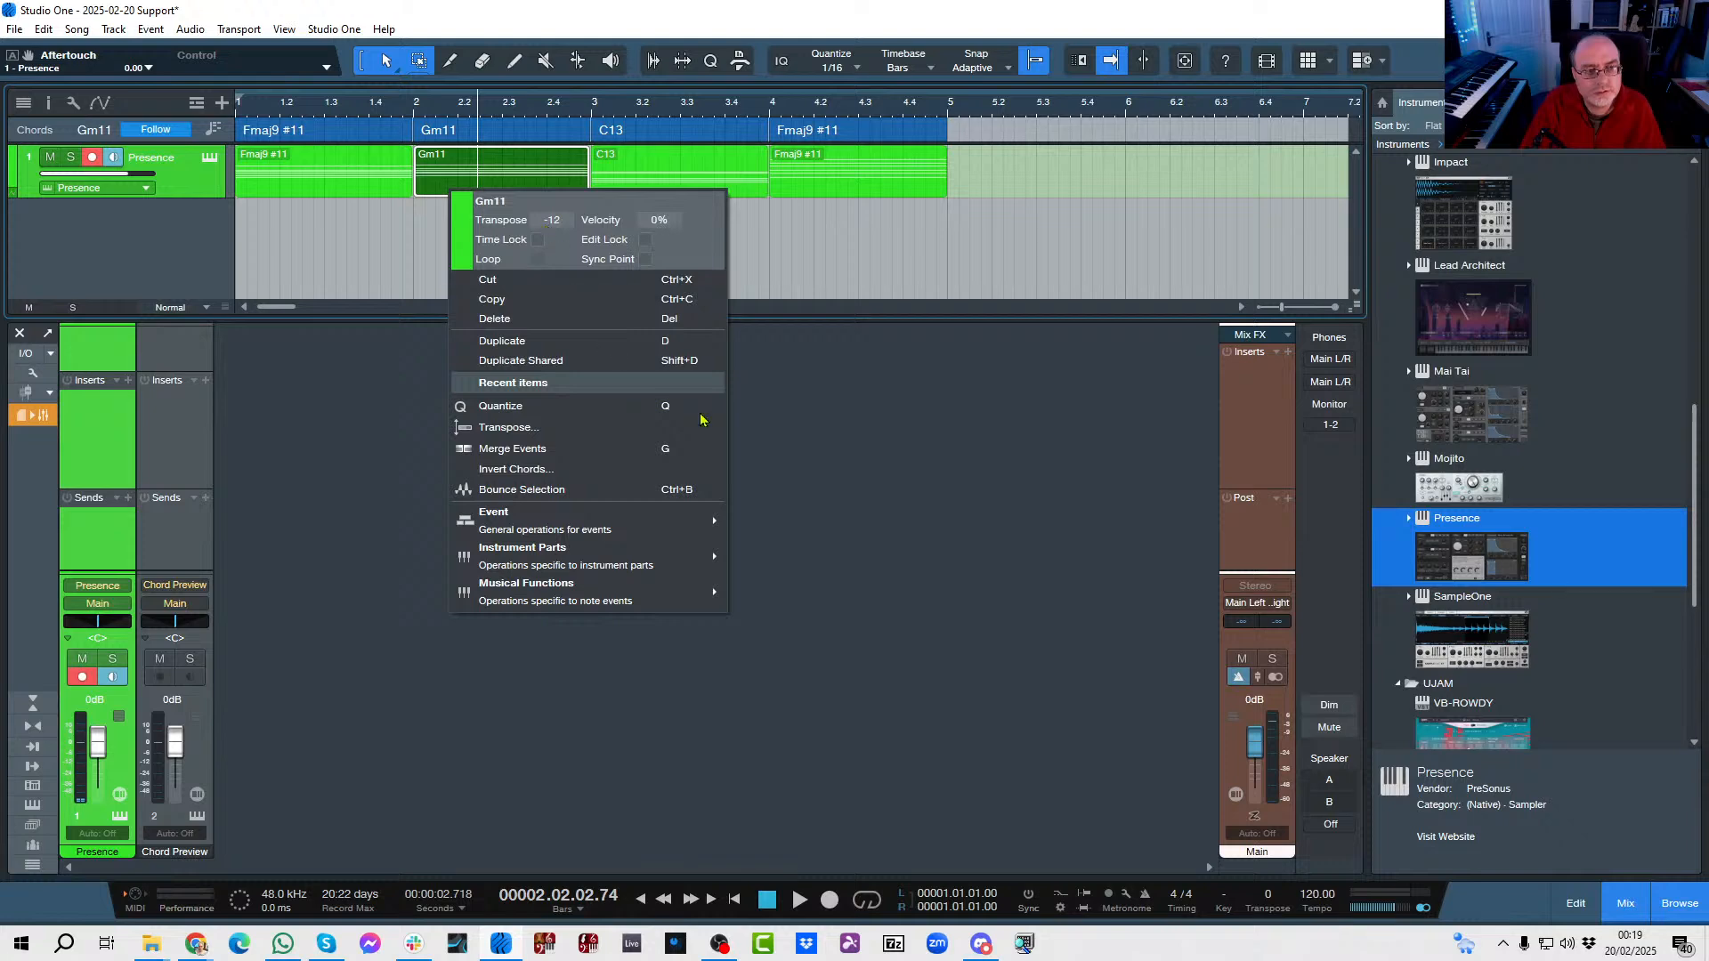
pyautogui.click(885, 485)
pyautogui.press(',')
pyautogui.press('space')
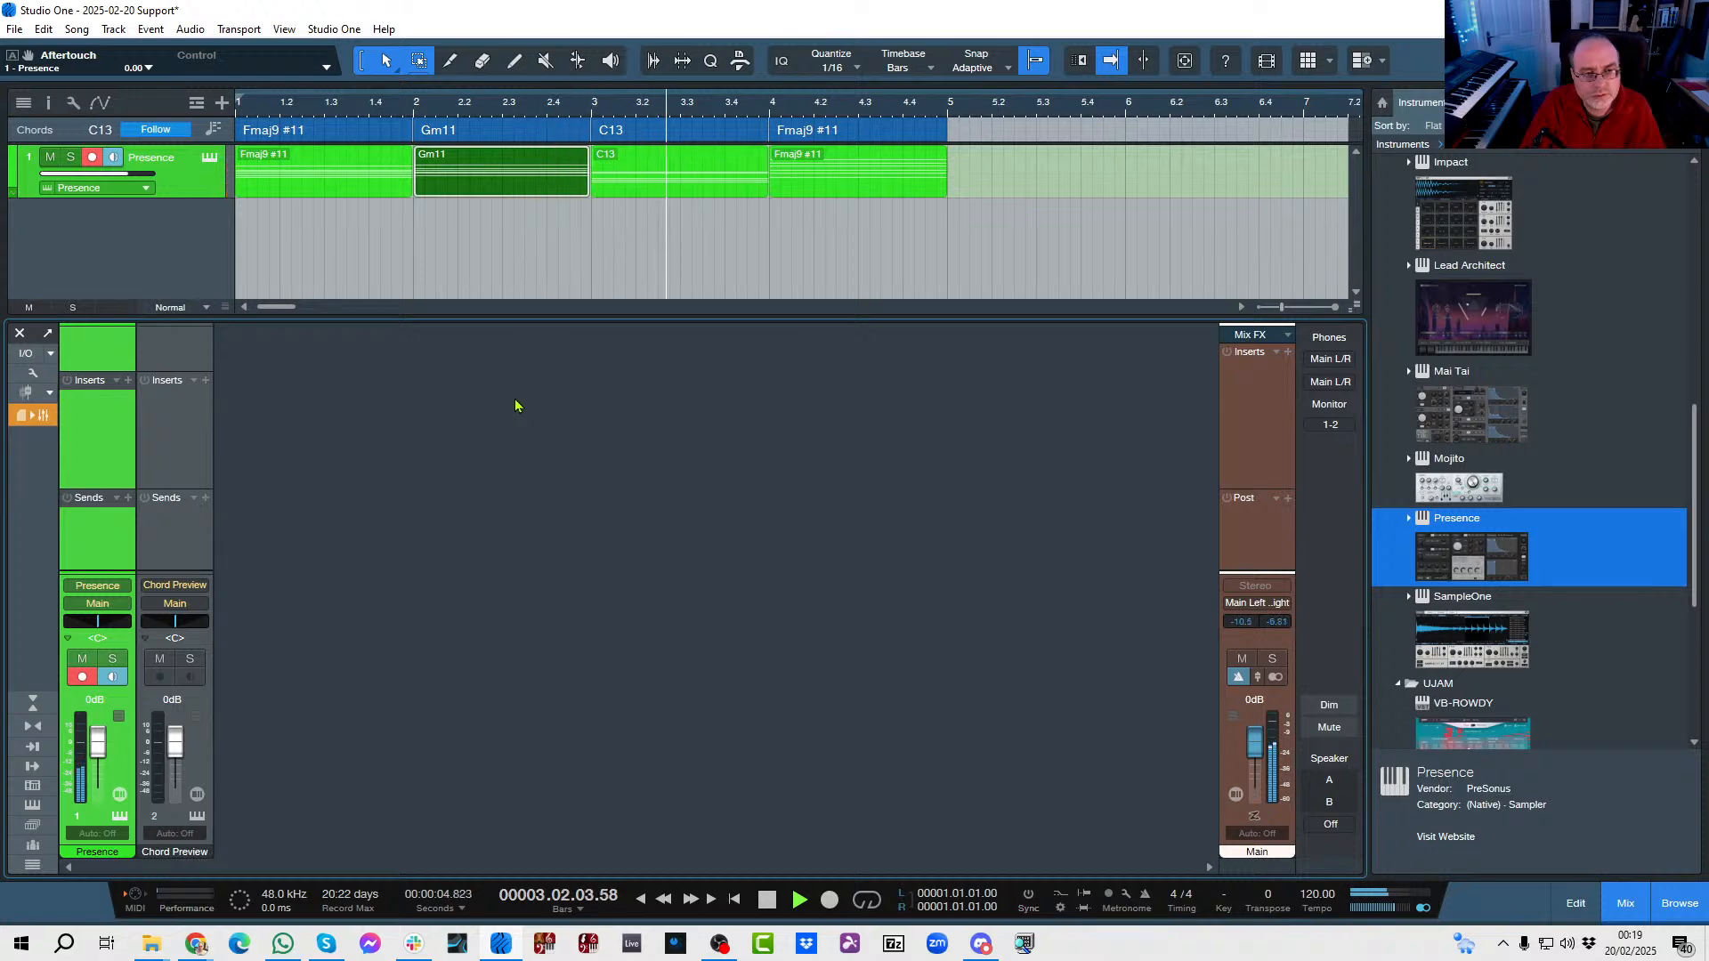
pyautogui.press('space')
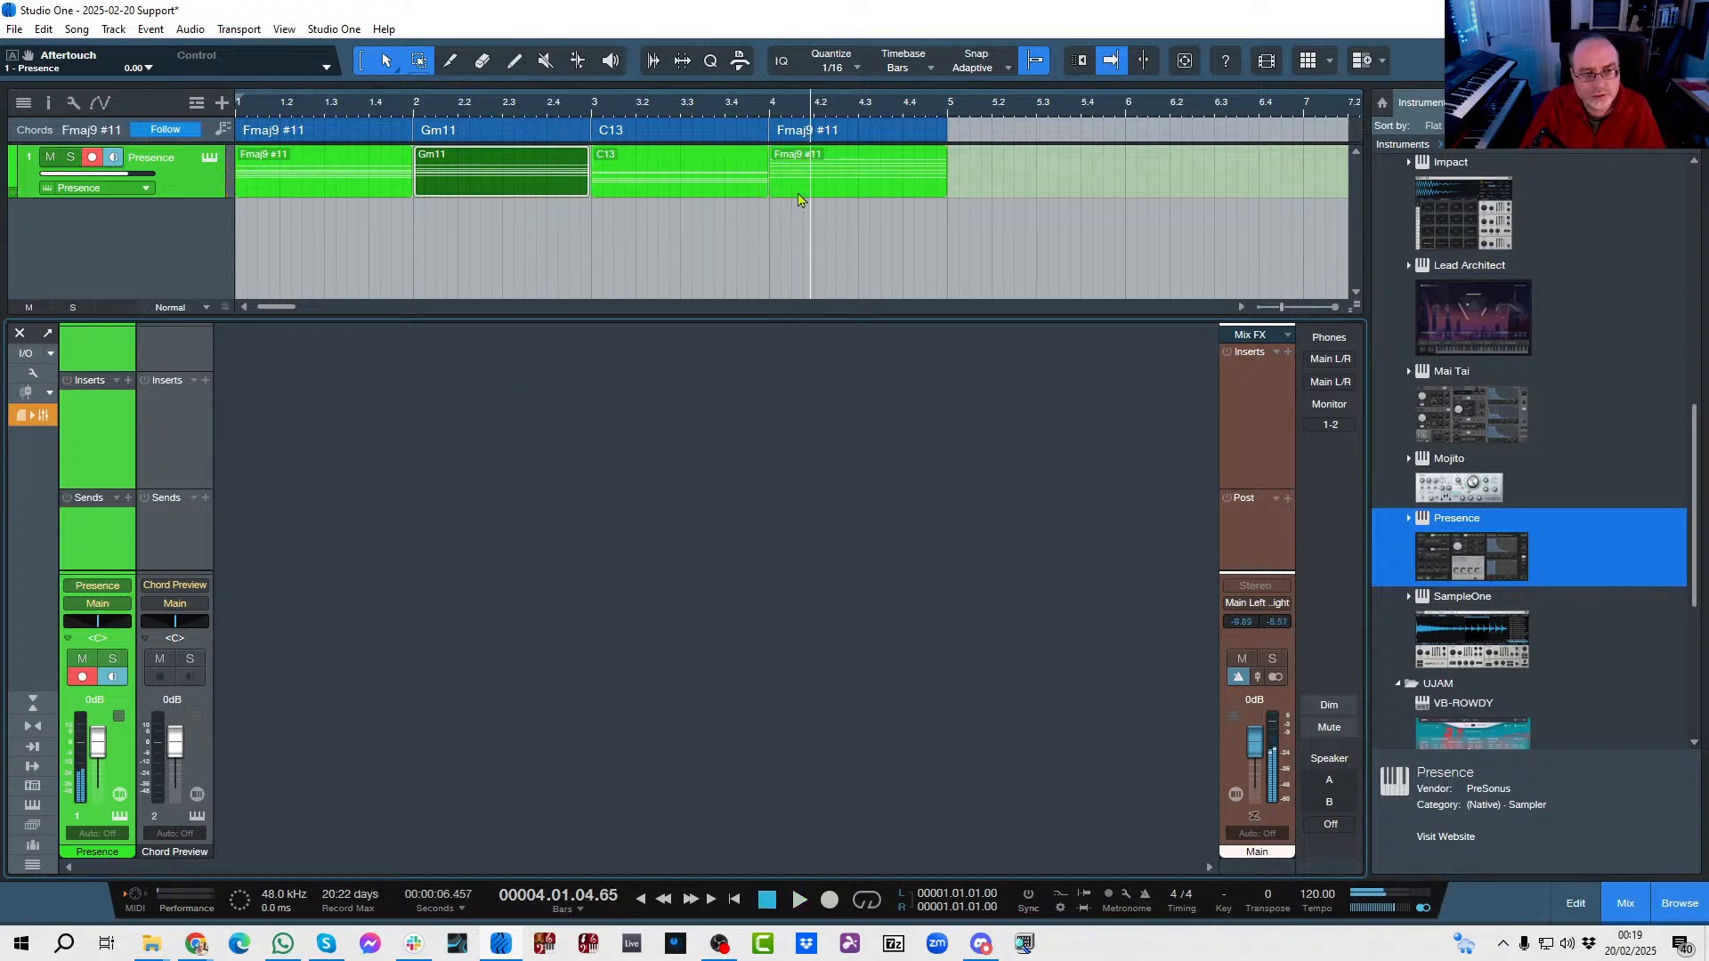
# Transpose the Fmaj9 #11 part at bar 4 by -12 semitones and play the progression from the start.
pyautogui.click(798, 197)
pyautogui.rightClick(799, 195)
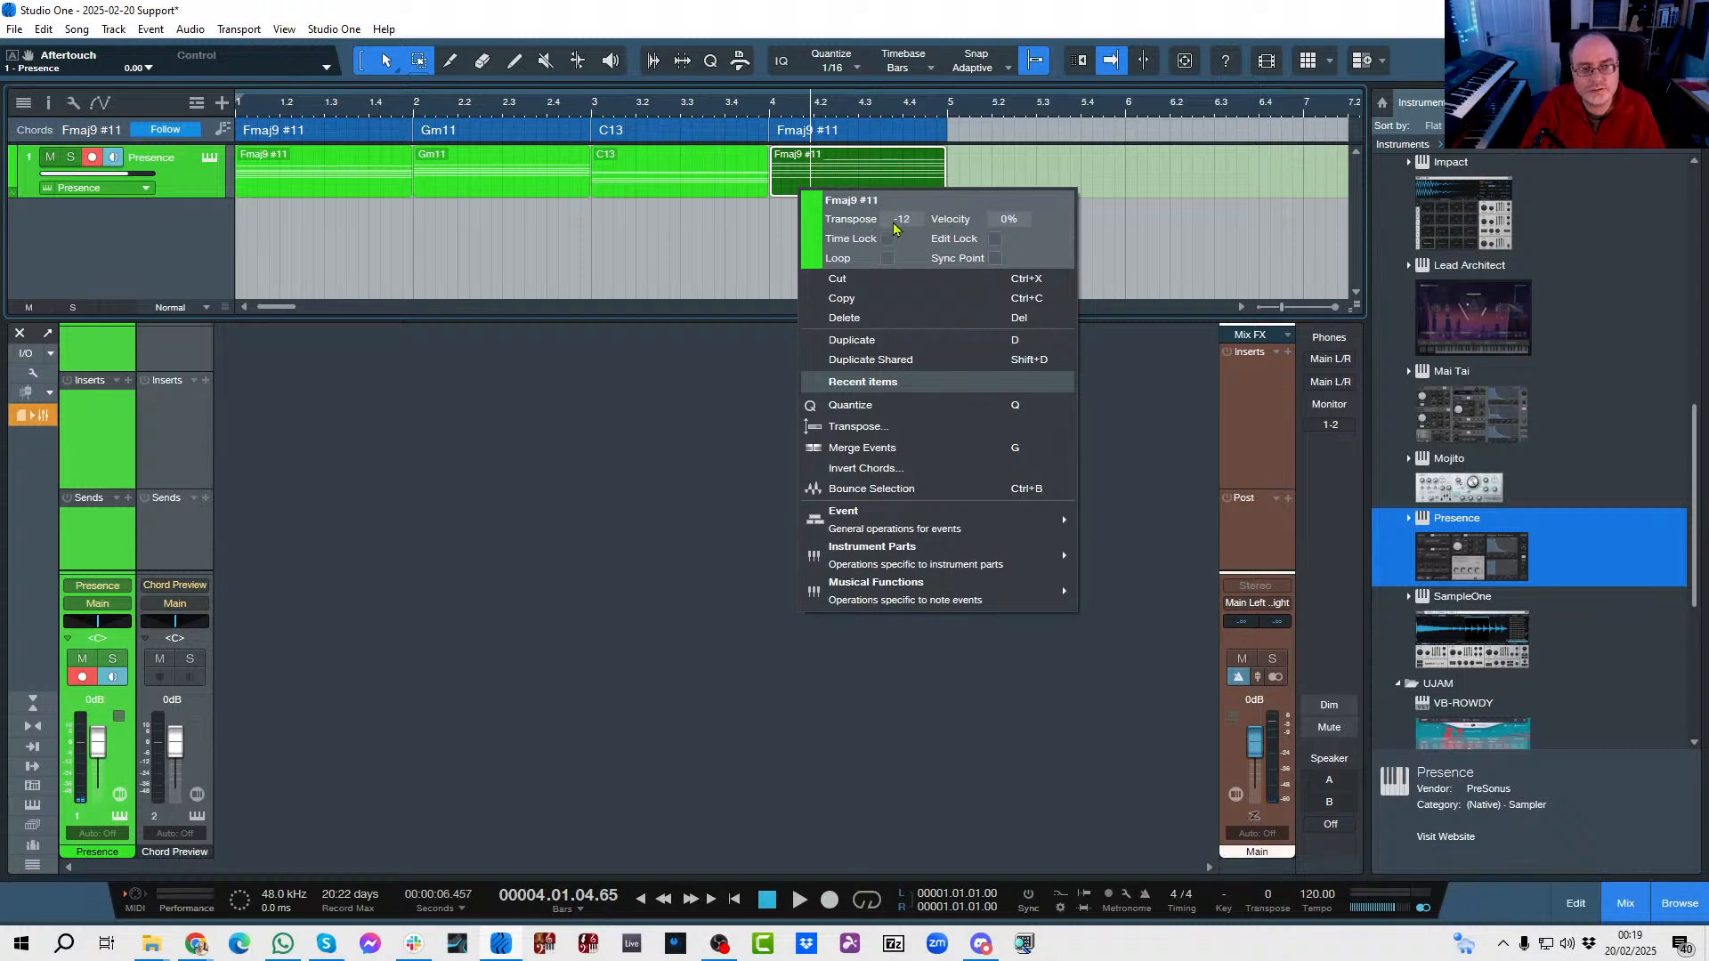
pyautogui.click(778, 404)
pyautogui.press('space')
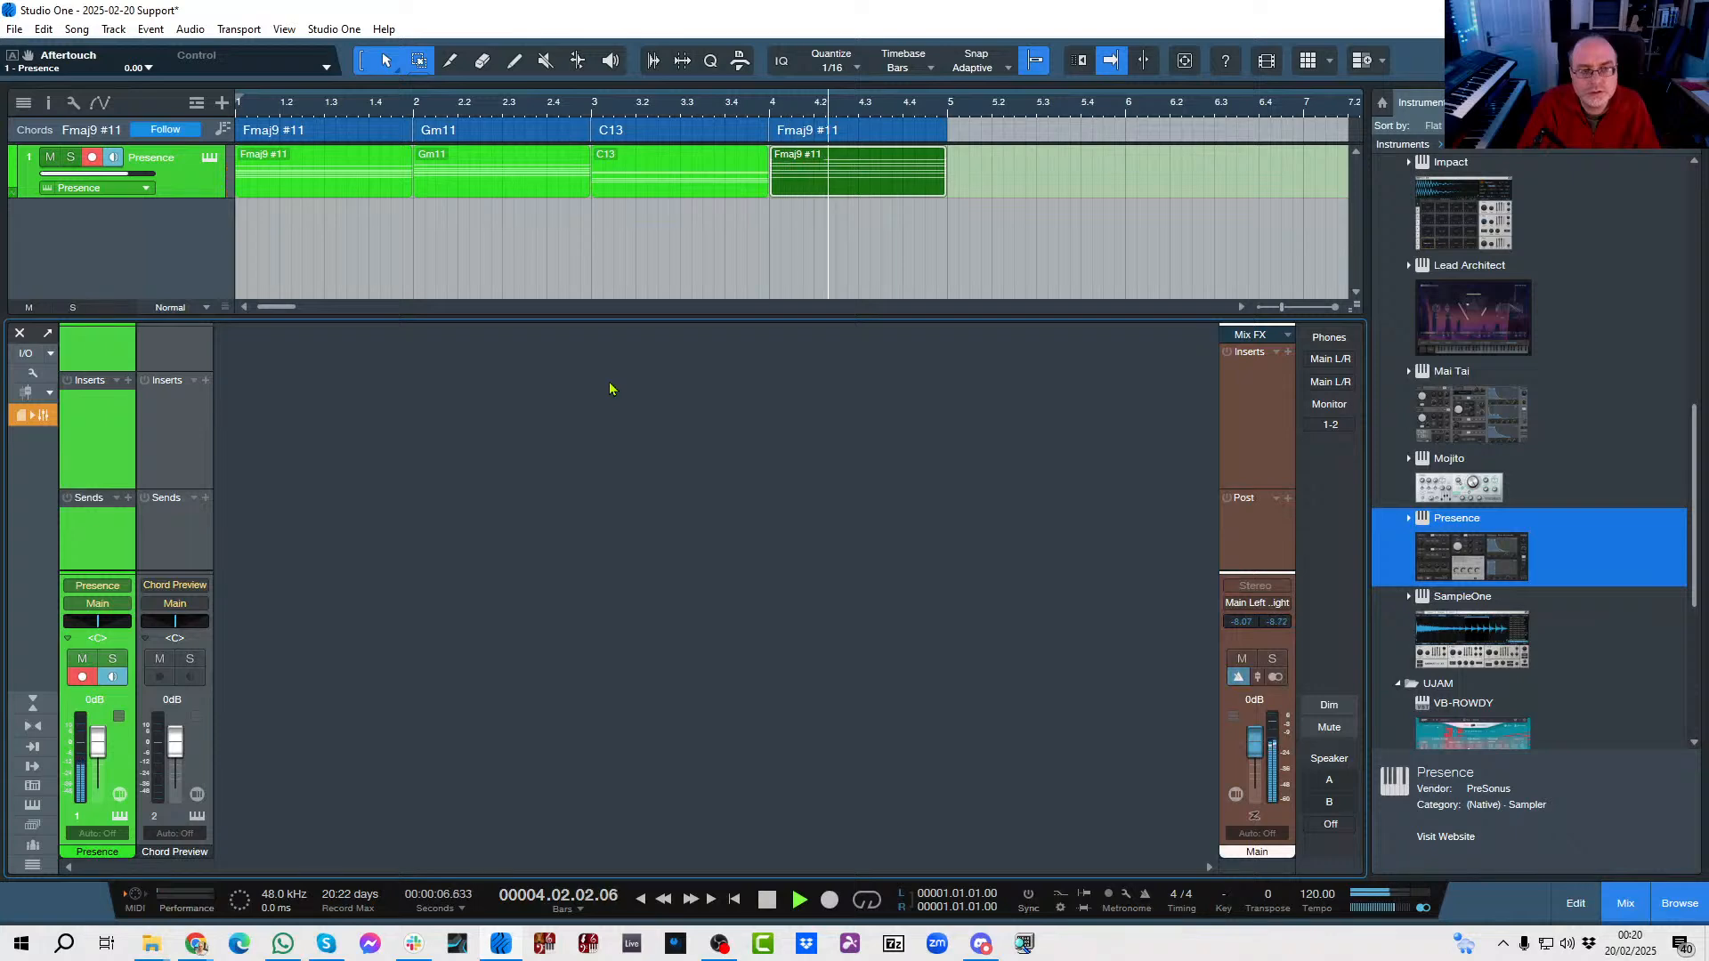
pyautogui.press('space')
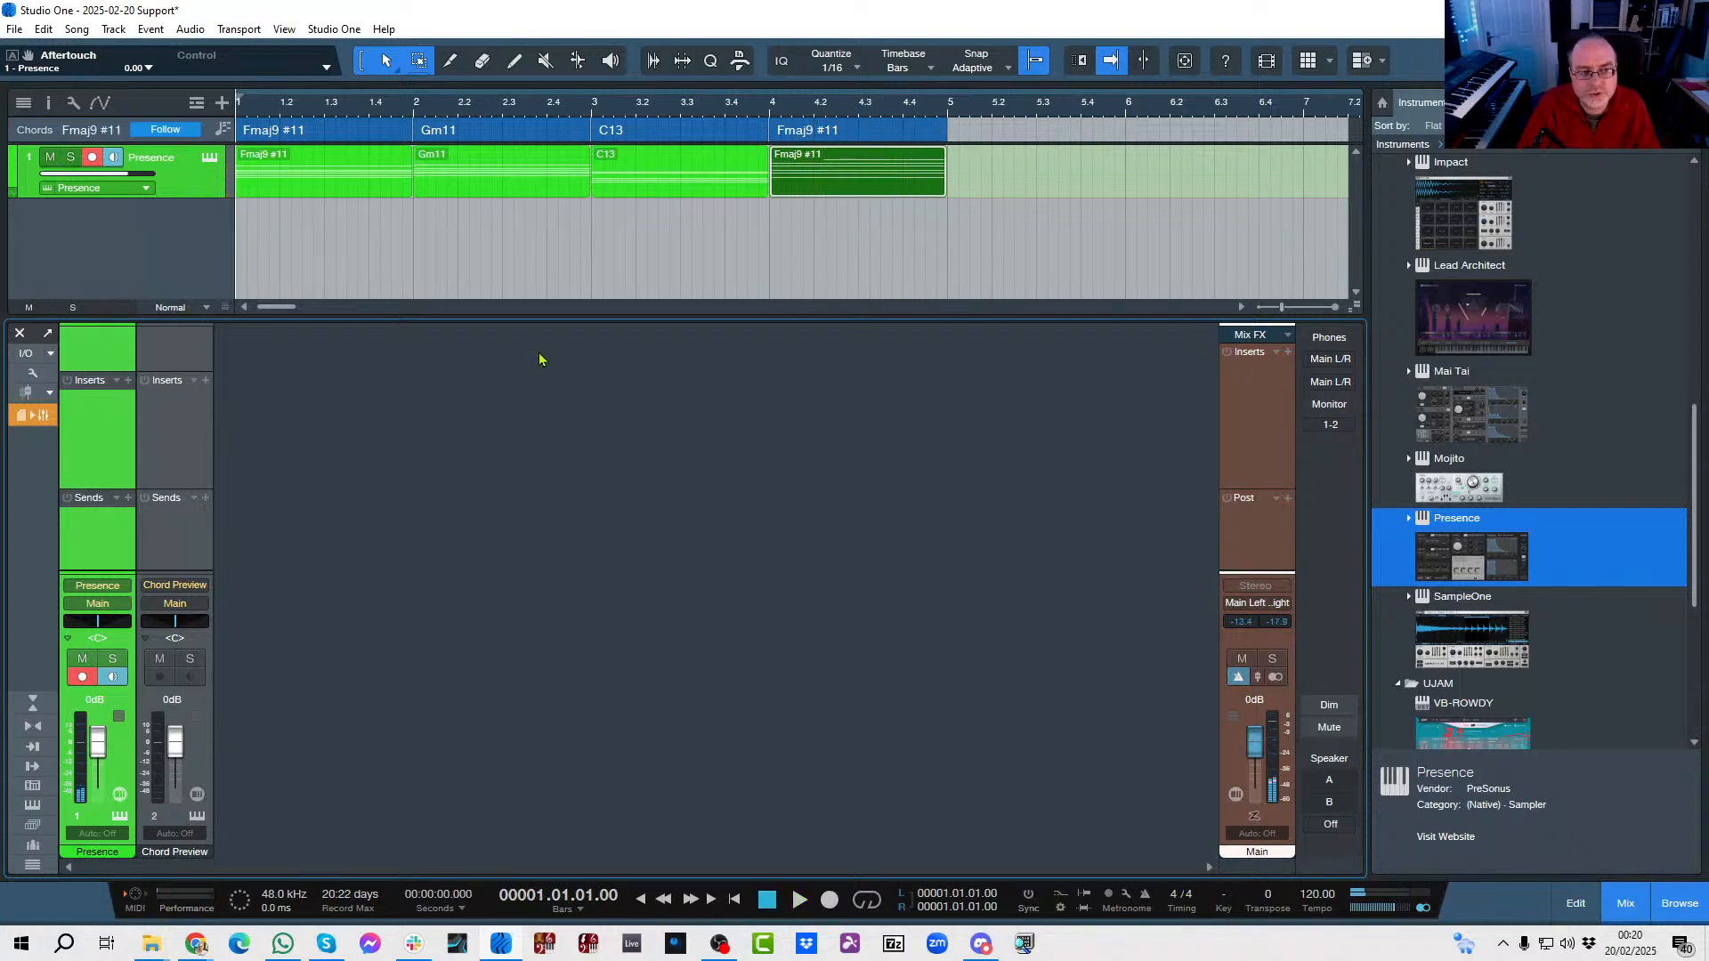
# Merge the four chord parts on the Presence track into one continuous part.
pyautogui.moveTo(967, 202); pyautogui.dragTo(273, 181)
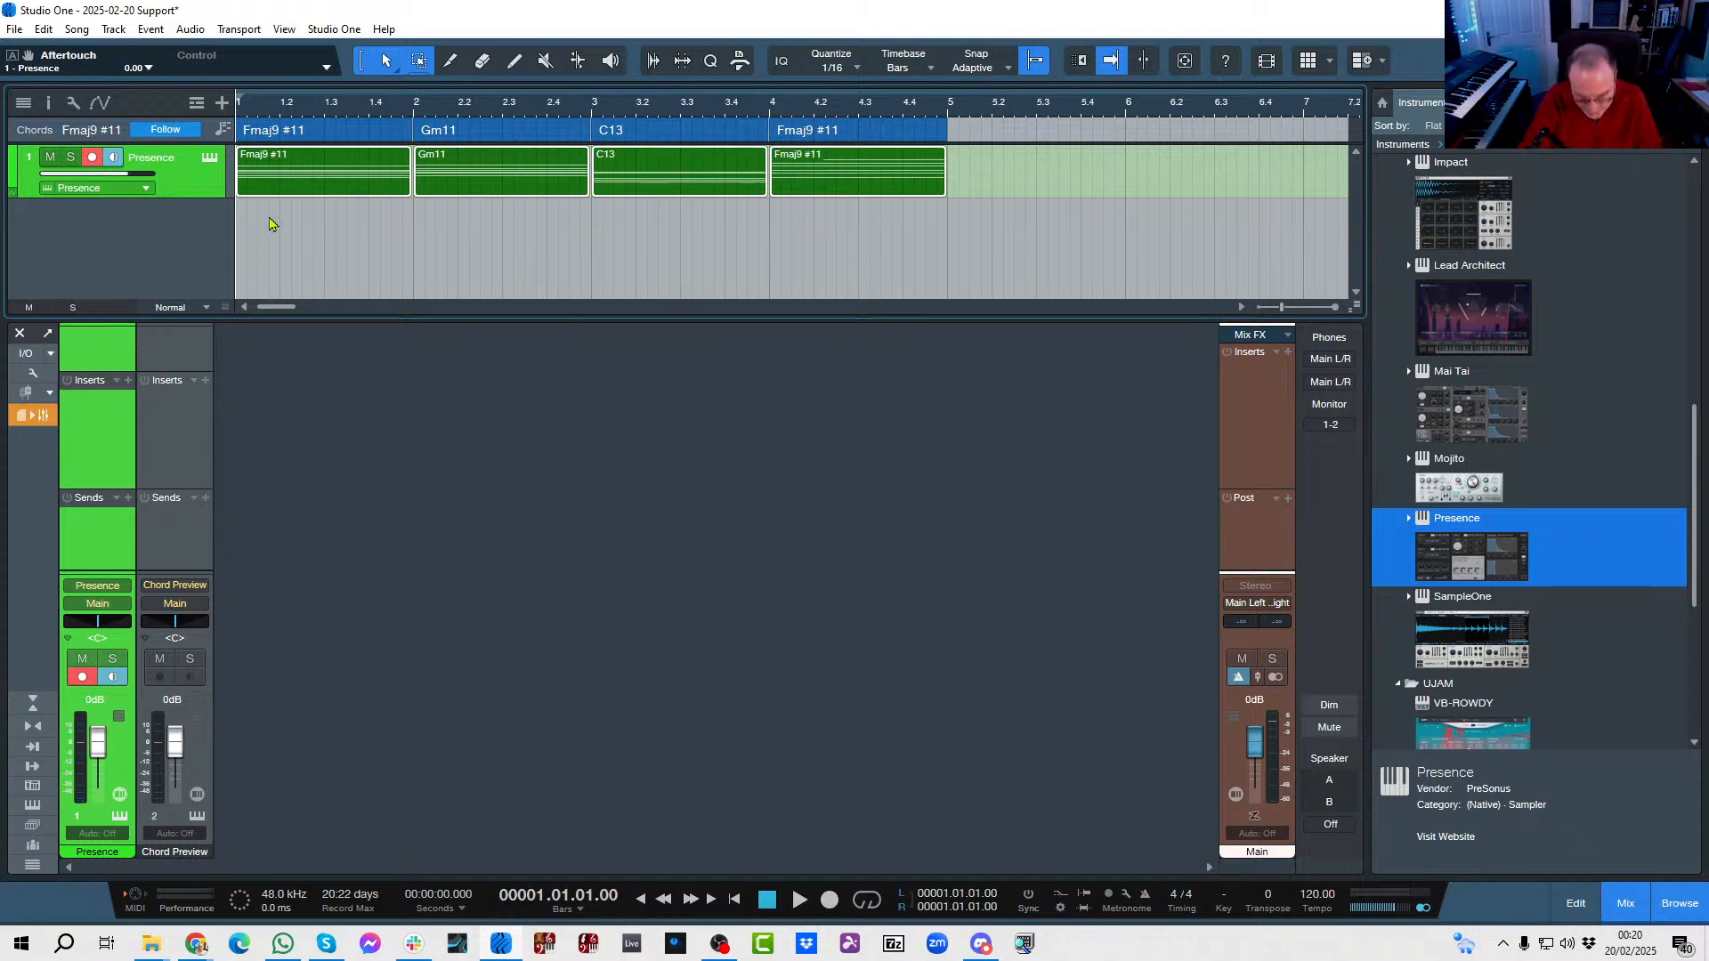
pyautogui.press('g')
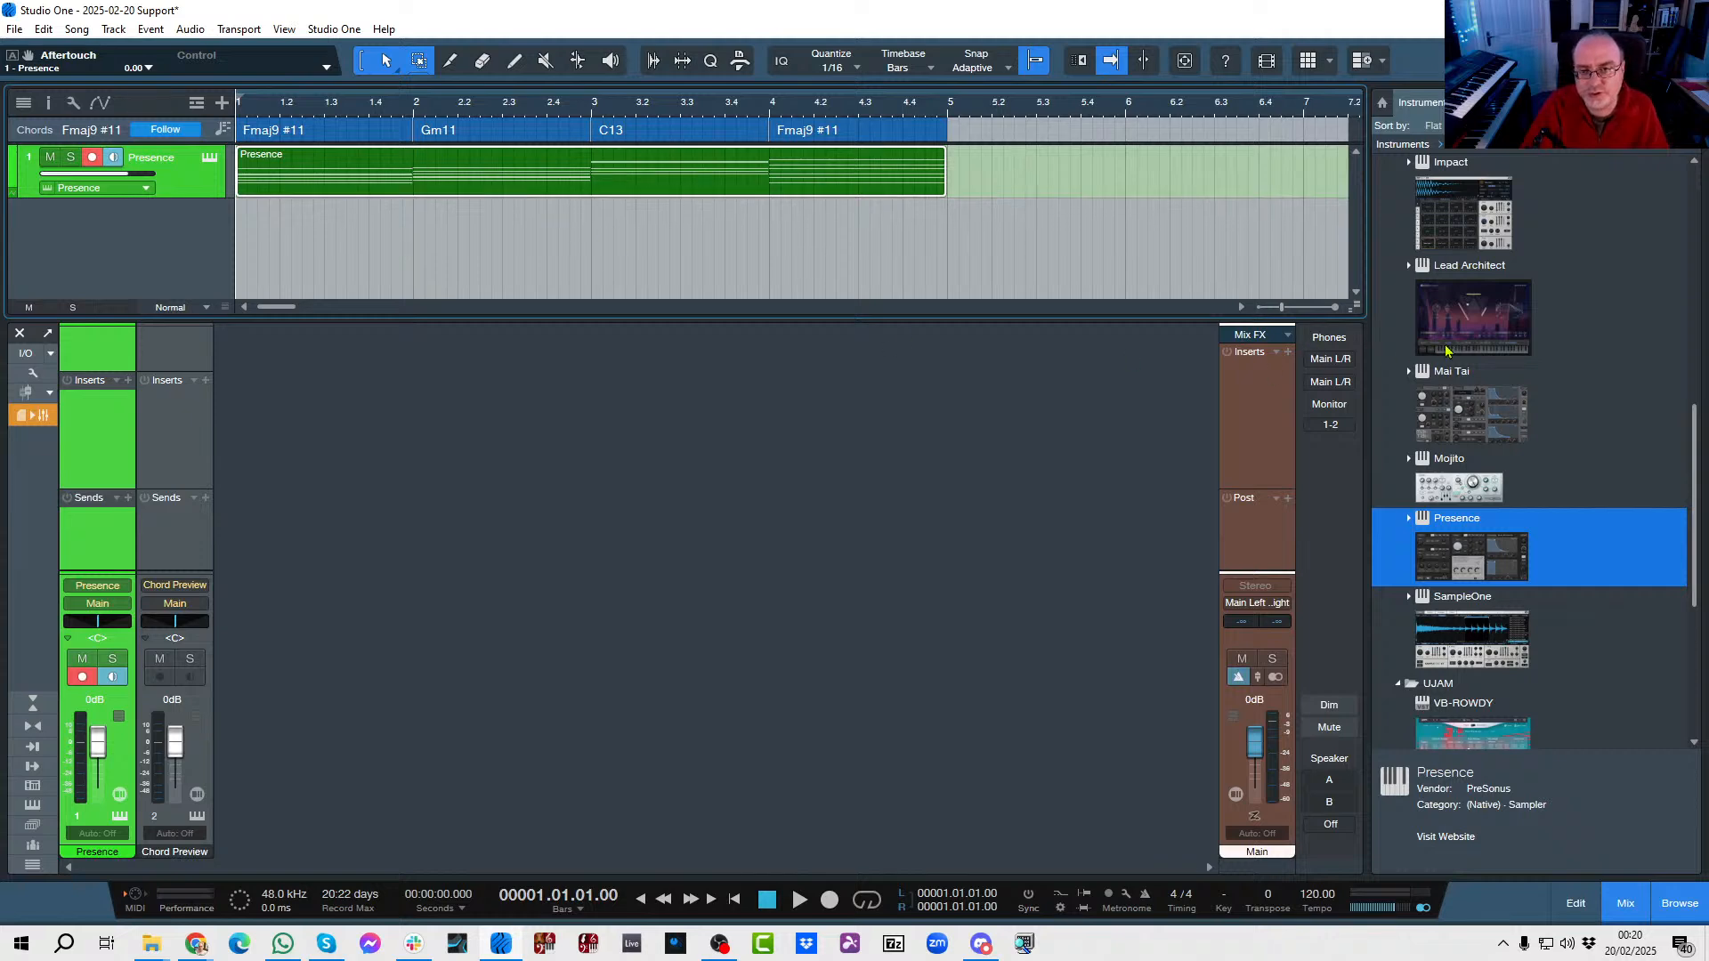
# Add a Cinematic Lights instrument track and load the Real Orchestra preset Fine Strings And Winds.
pyautogui.scroll(5, 1521, 457)
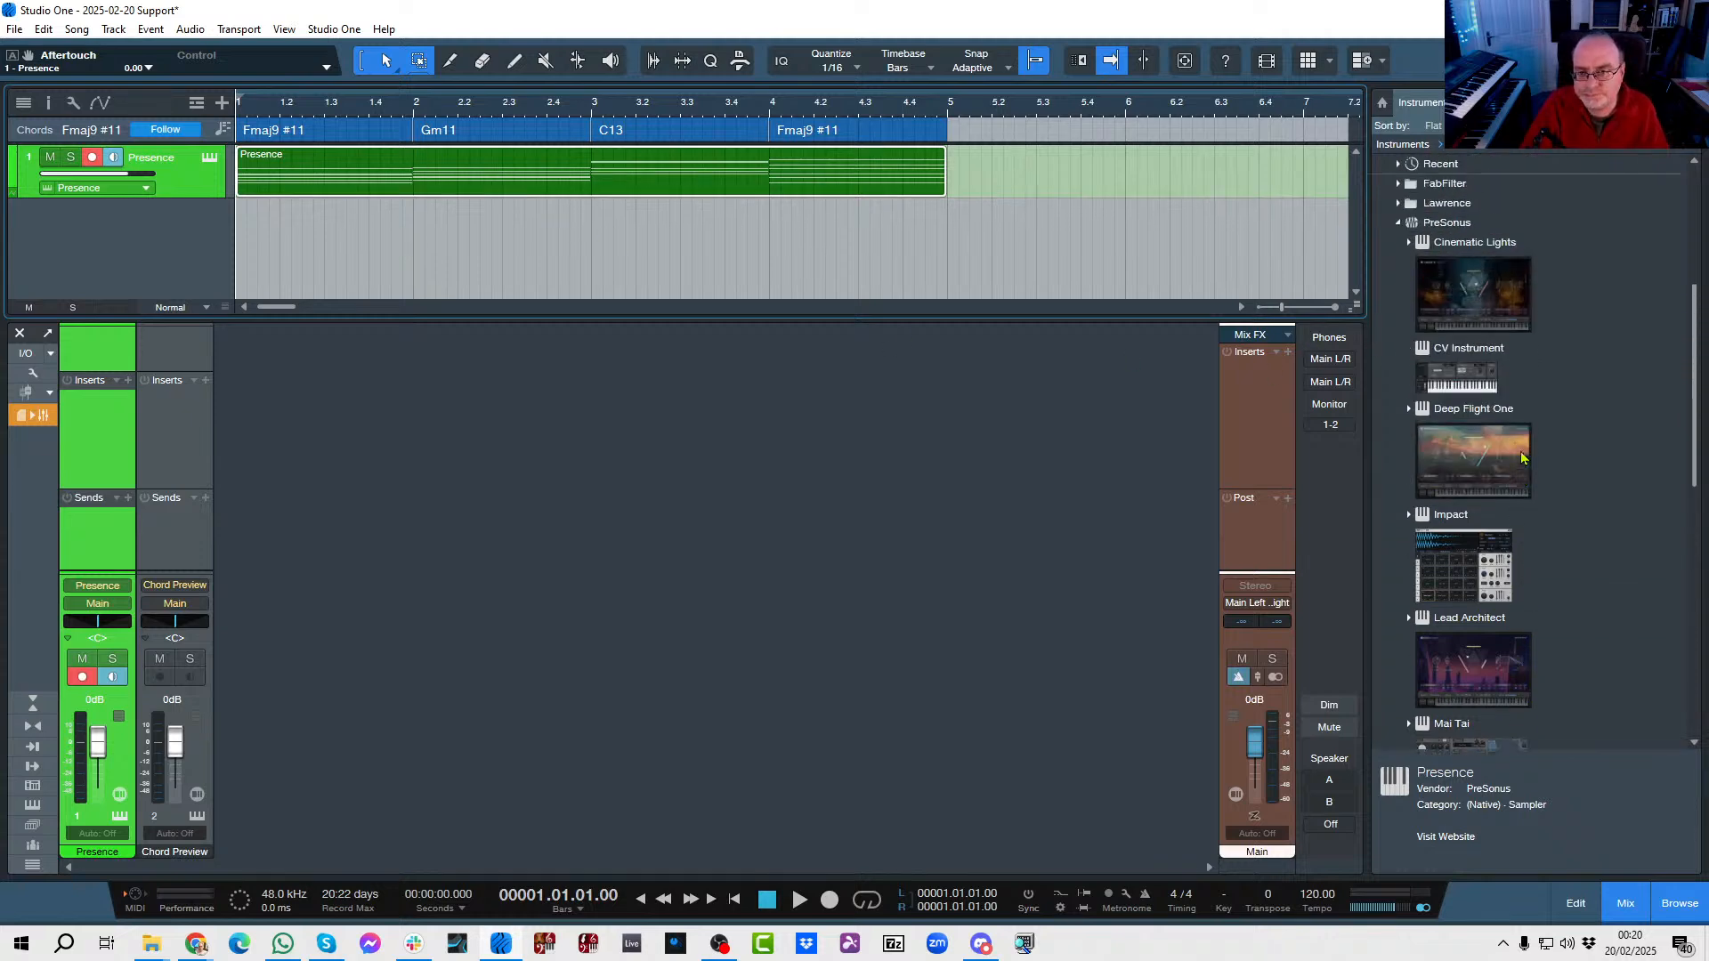
pyautogui.moveTo(1498, 363); pyautogui.dragTo(664, 259)
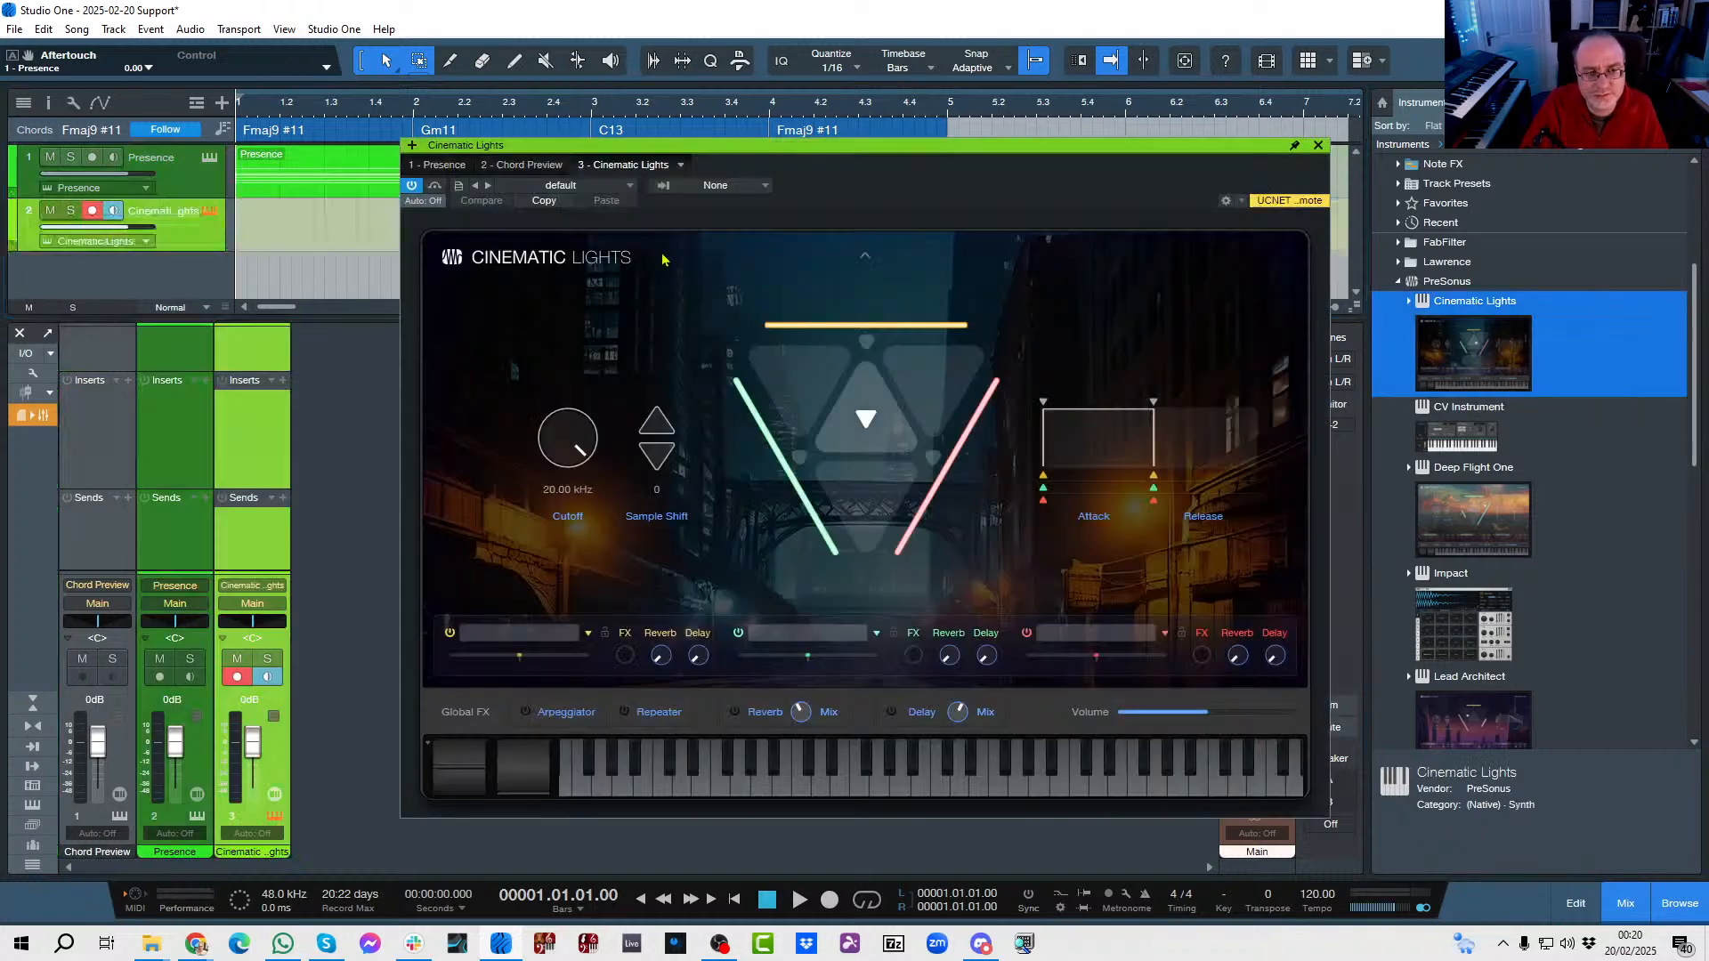
pyautogui.click(614, 190)
pyautogui.click(527, 264)
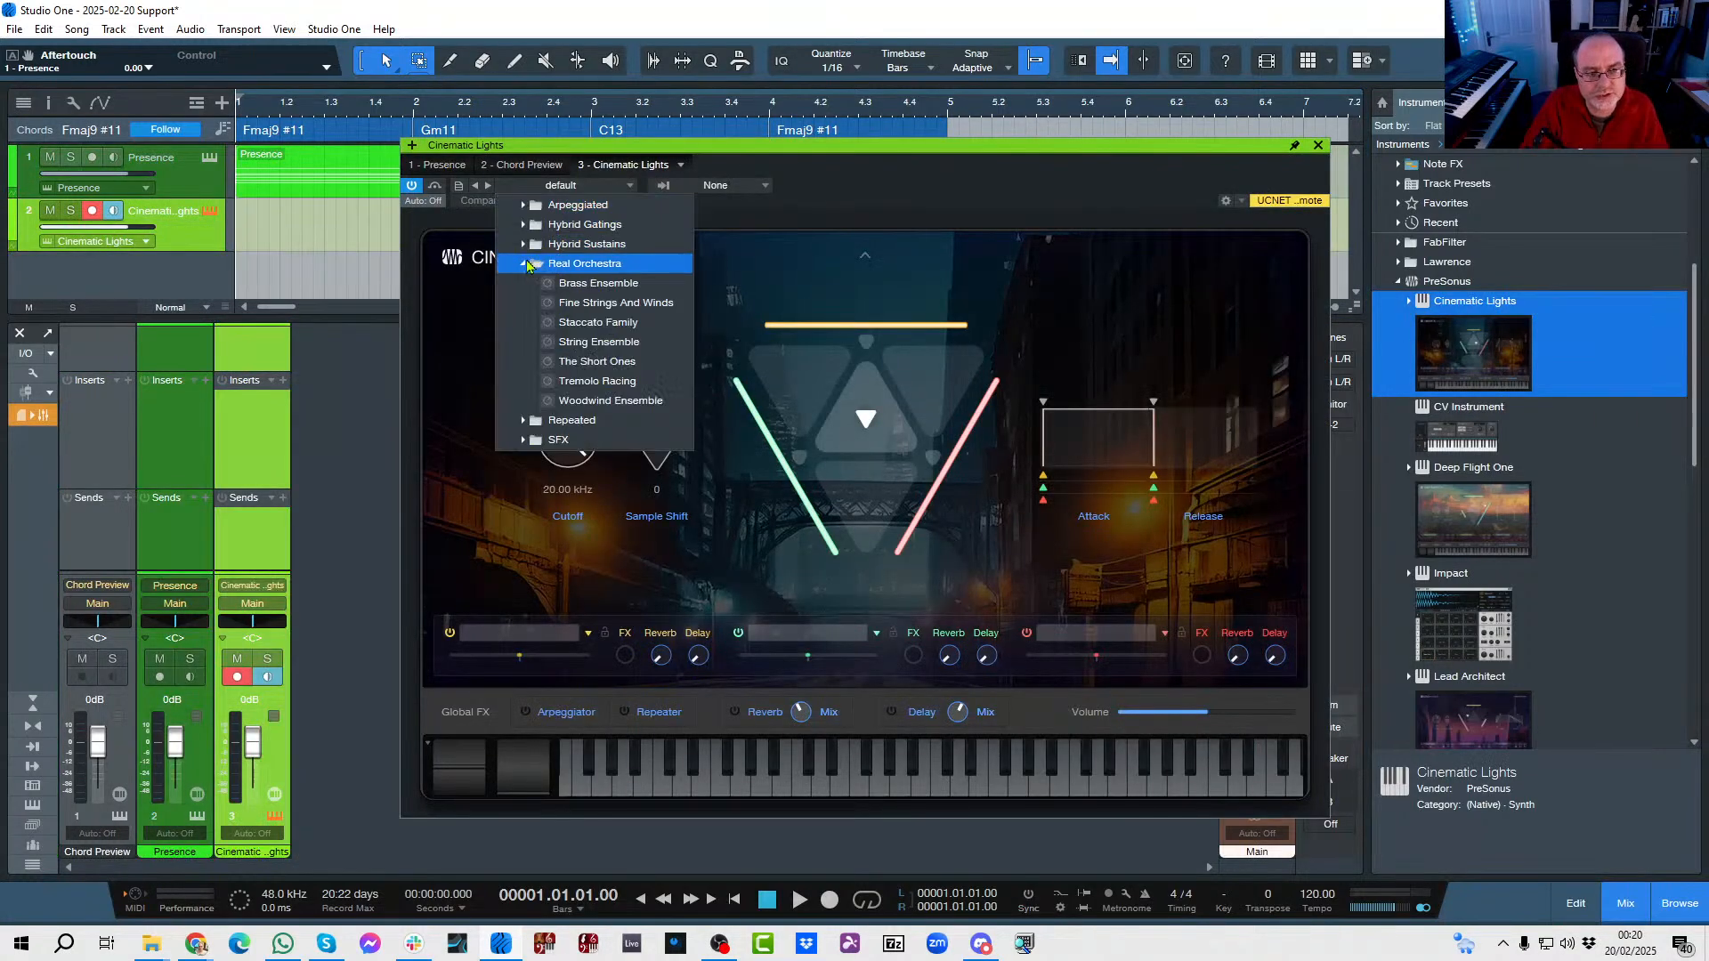
pyautogui.click(596, 304)
pyautogui.click(1005, 188)
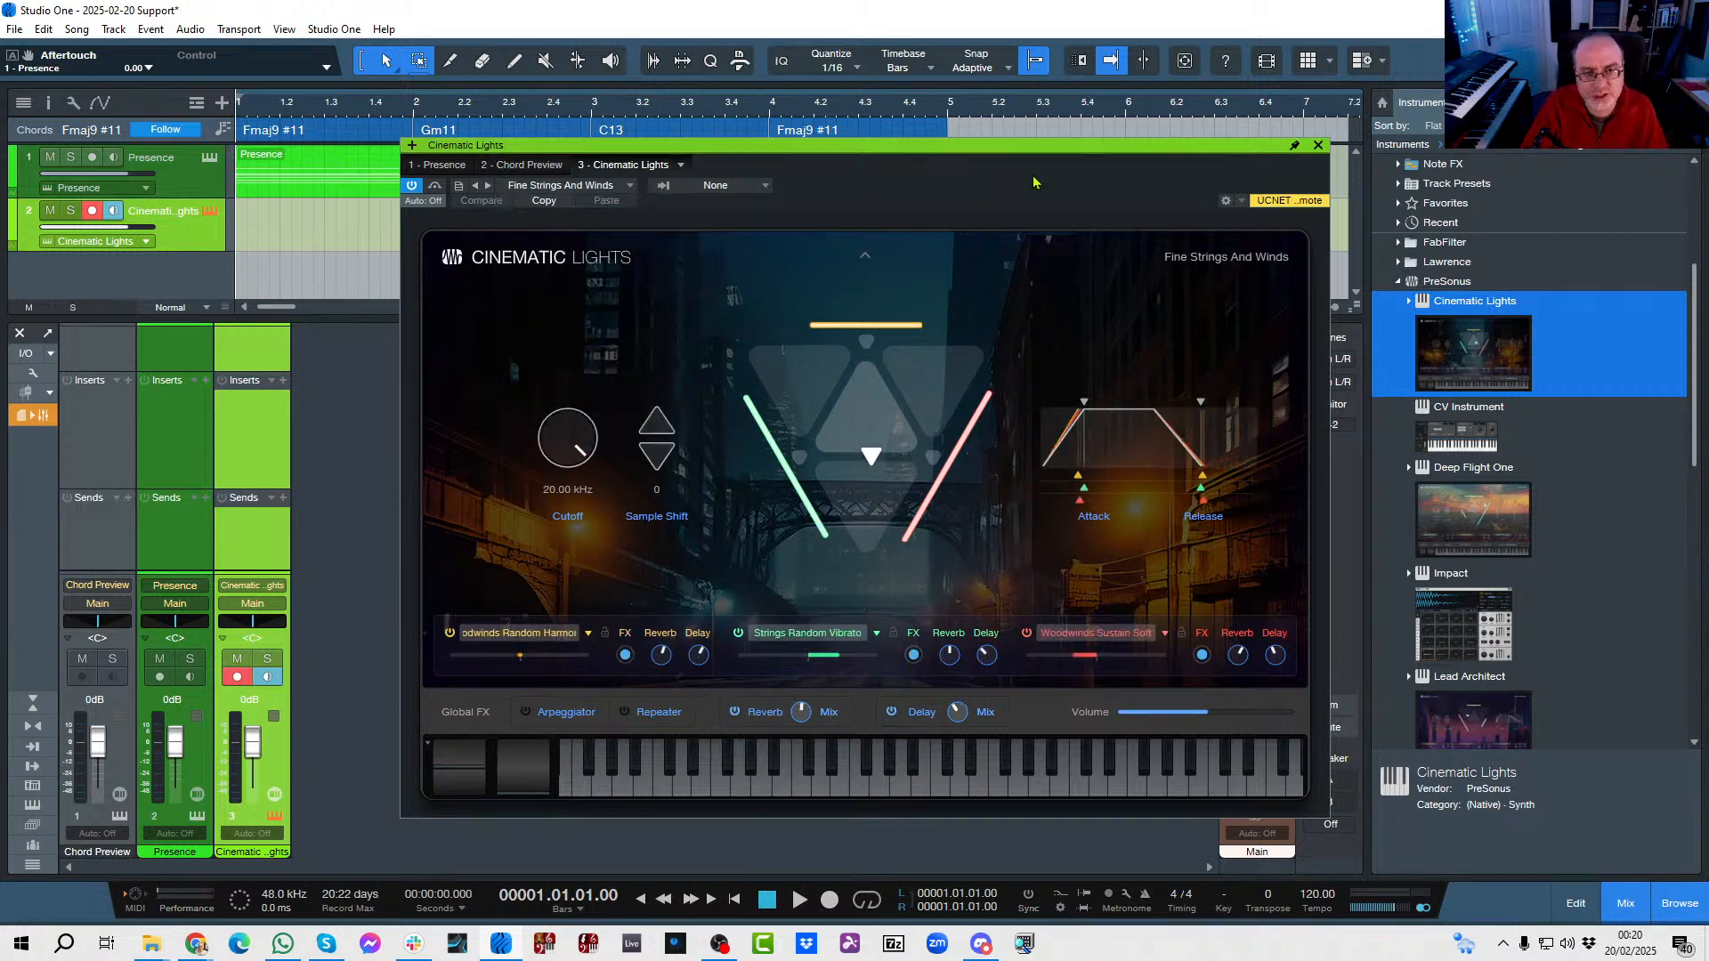
pyautogui.click(1318, 145)
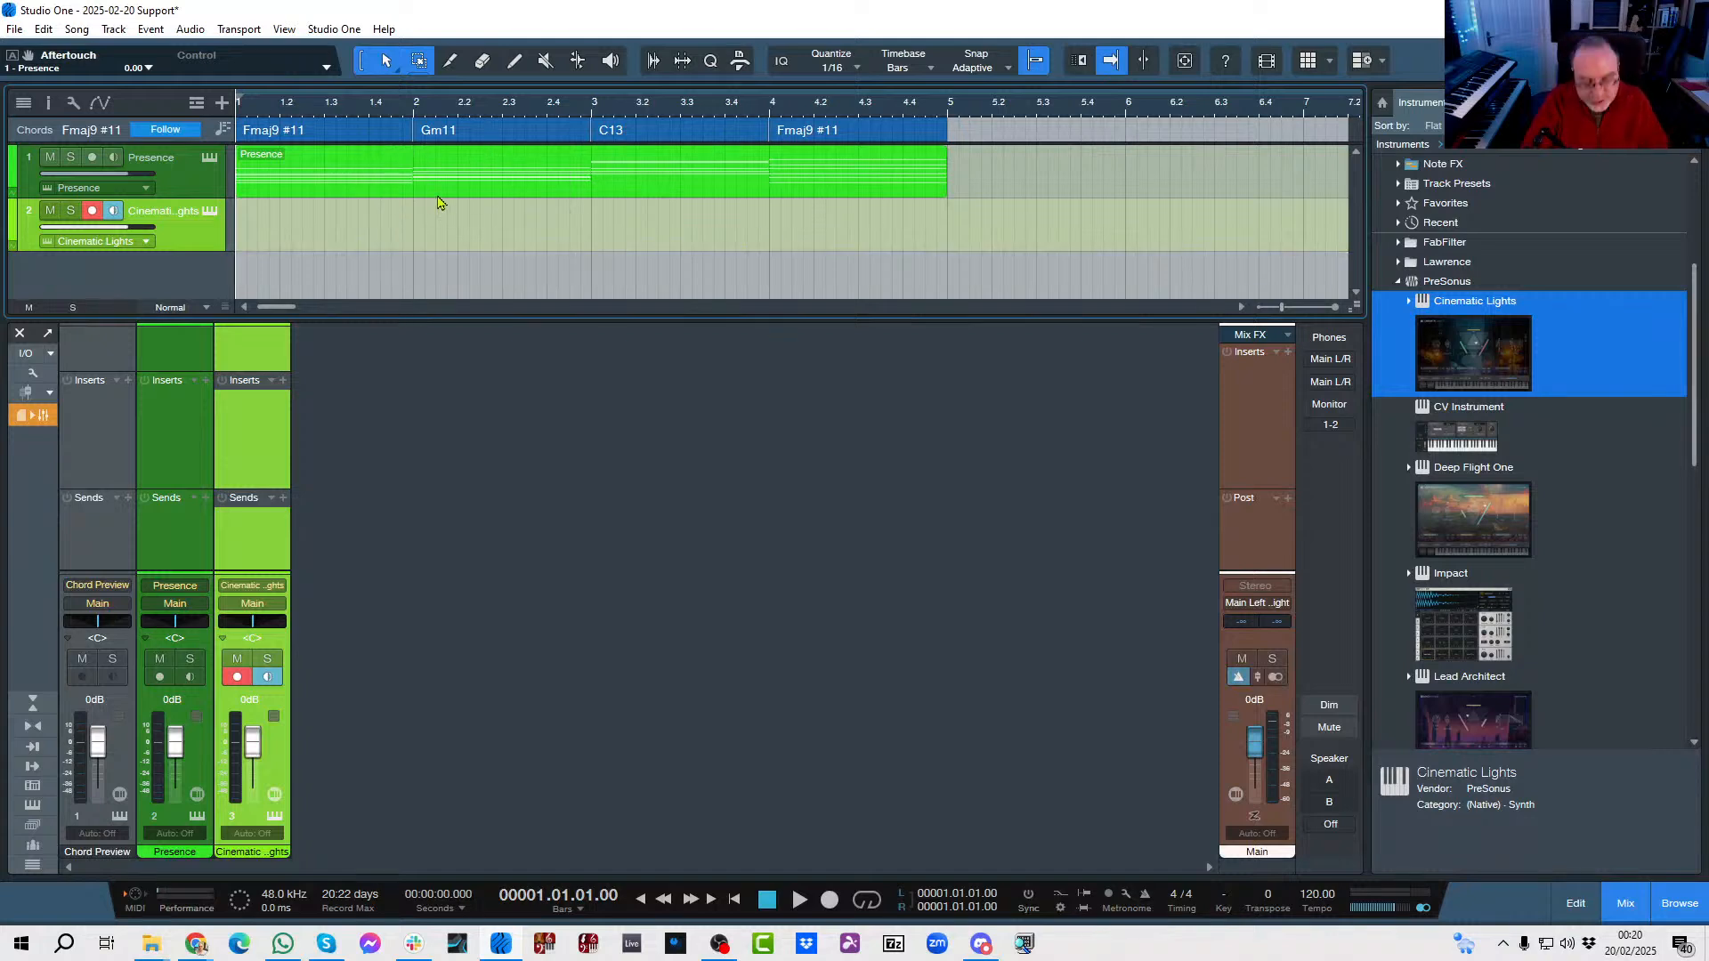
# Copy the merged chord part onto the Cinematic Lights track and play both layers, lowering the Cinematic Lights volume to -6.0 dB.
pyautogui.moveTo(437, 185); pyautogui.dragTo(439, 233)
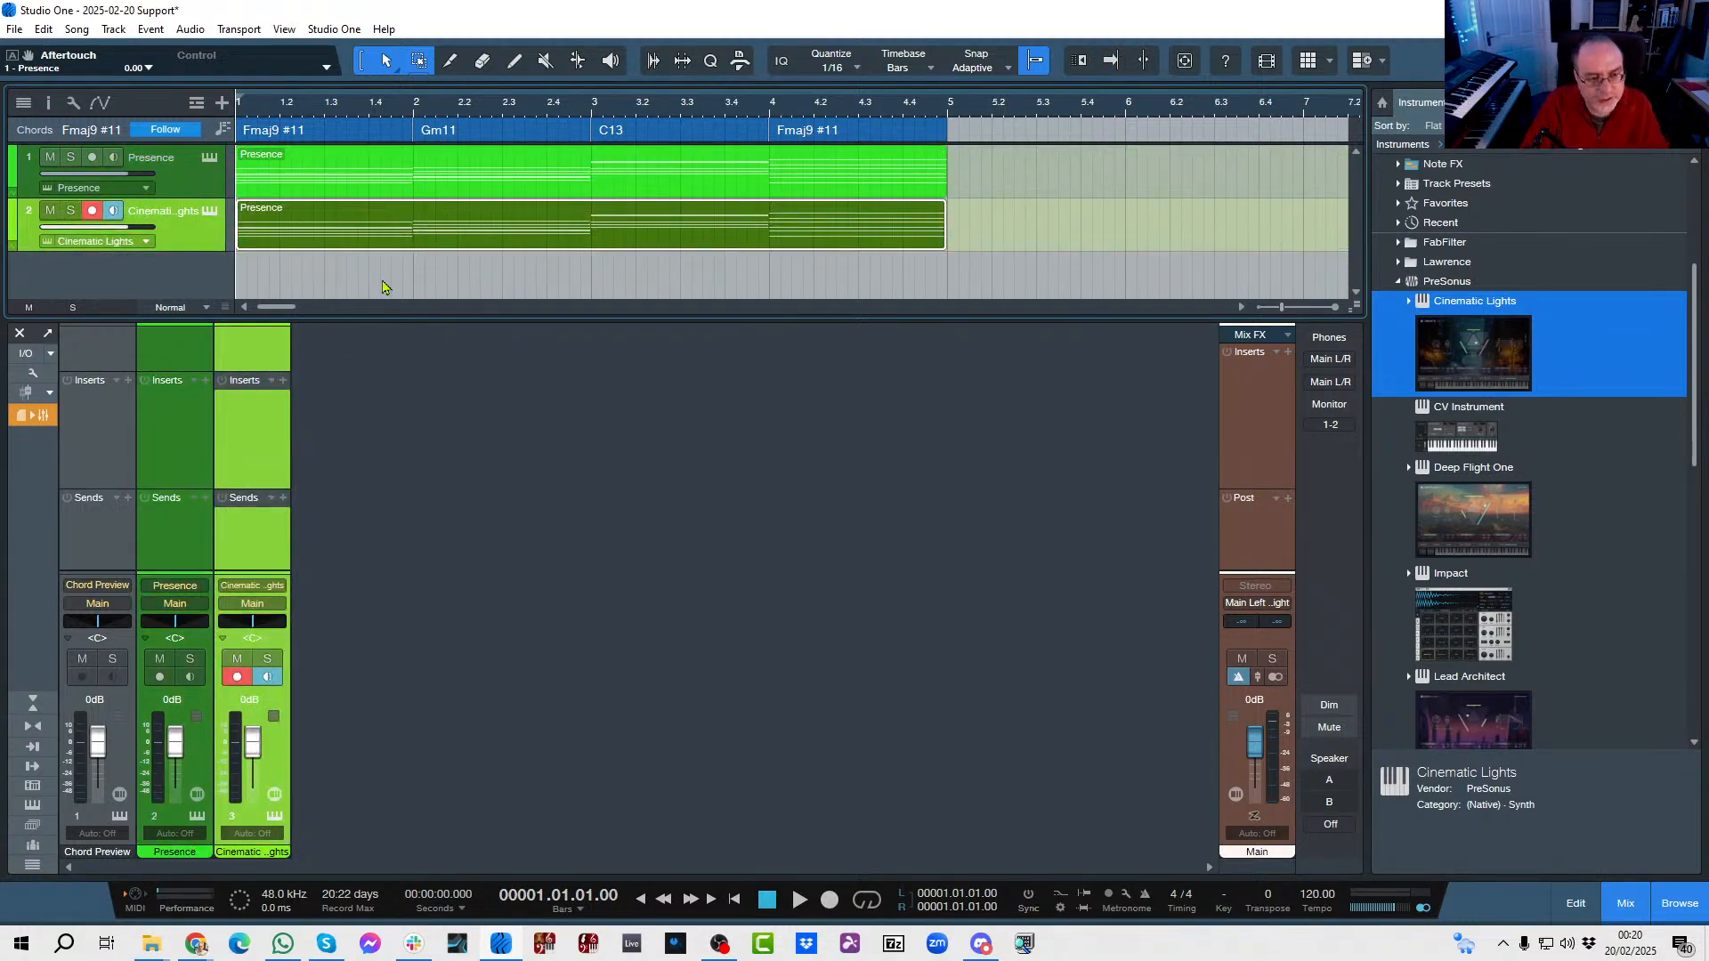
pyautogui.press('space')
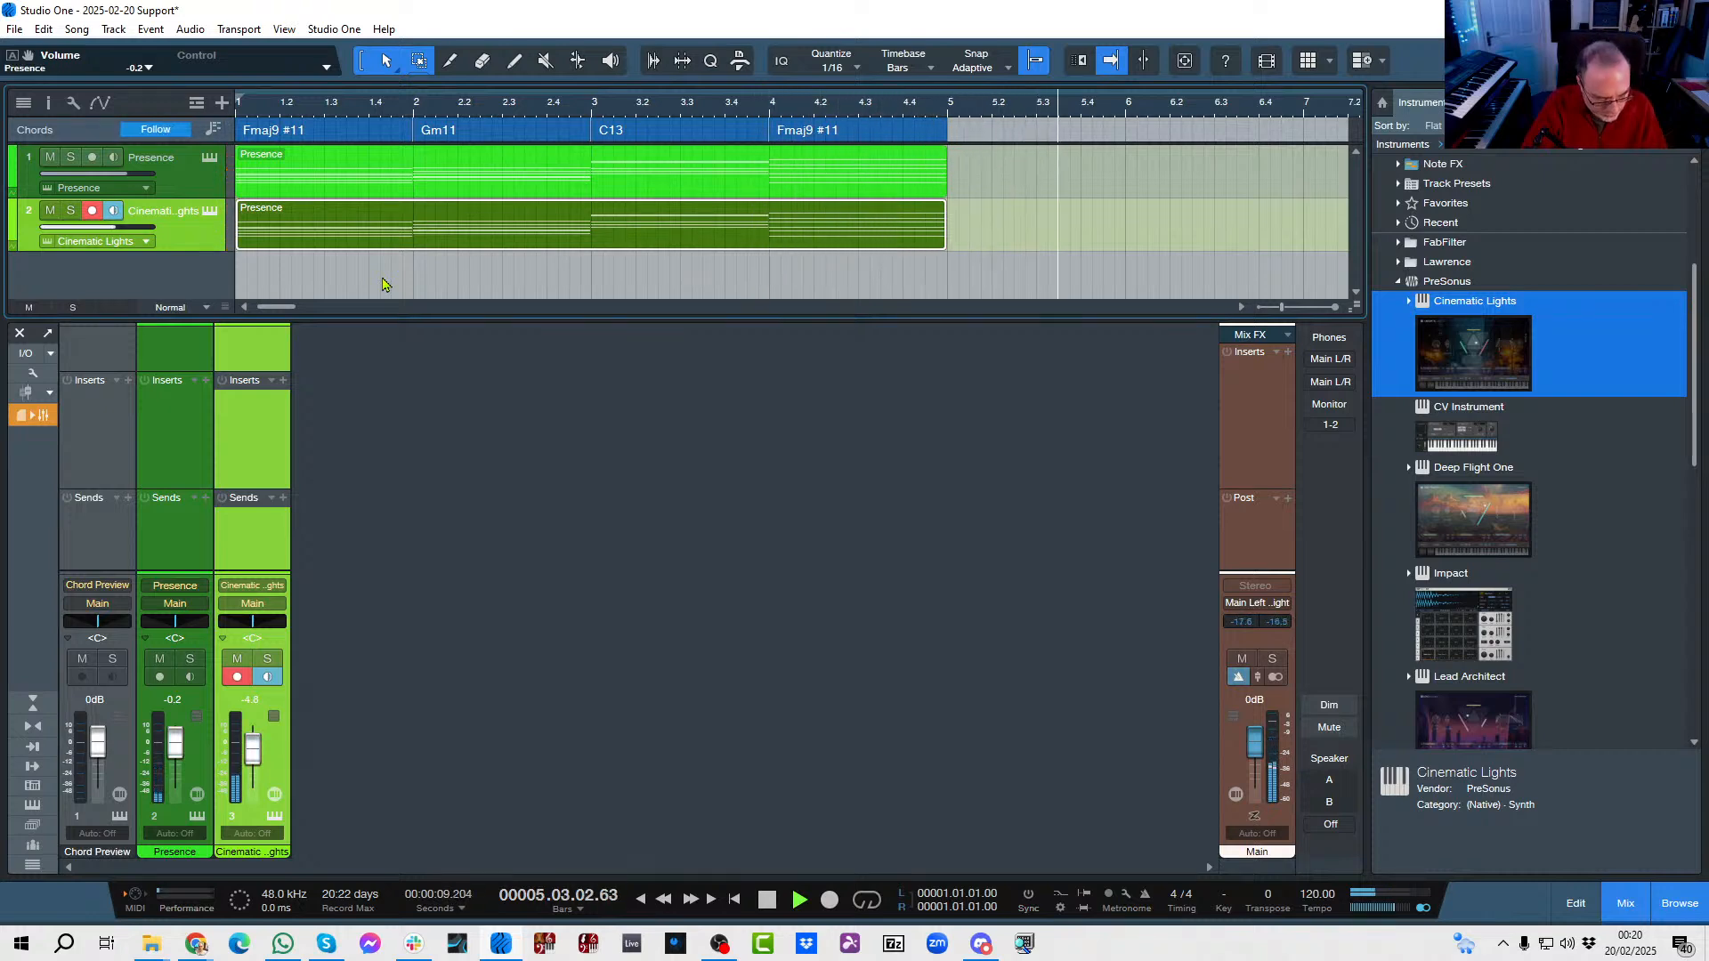
pyautogui.press('space')
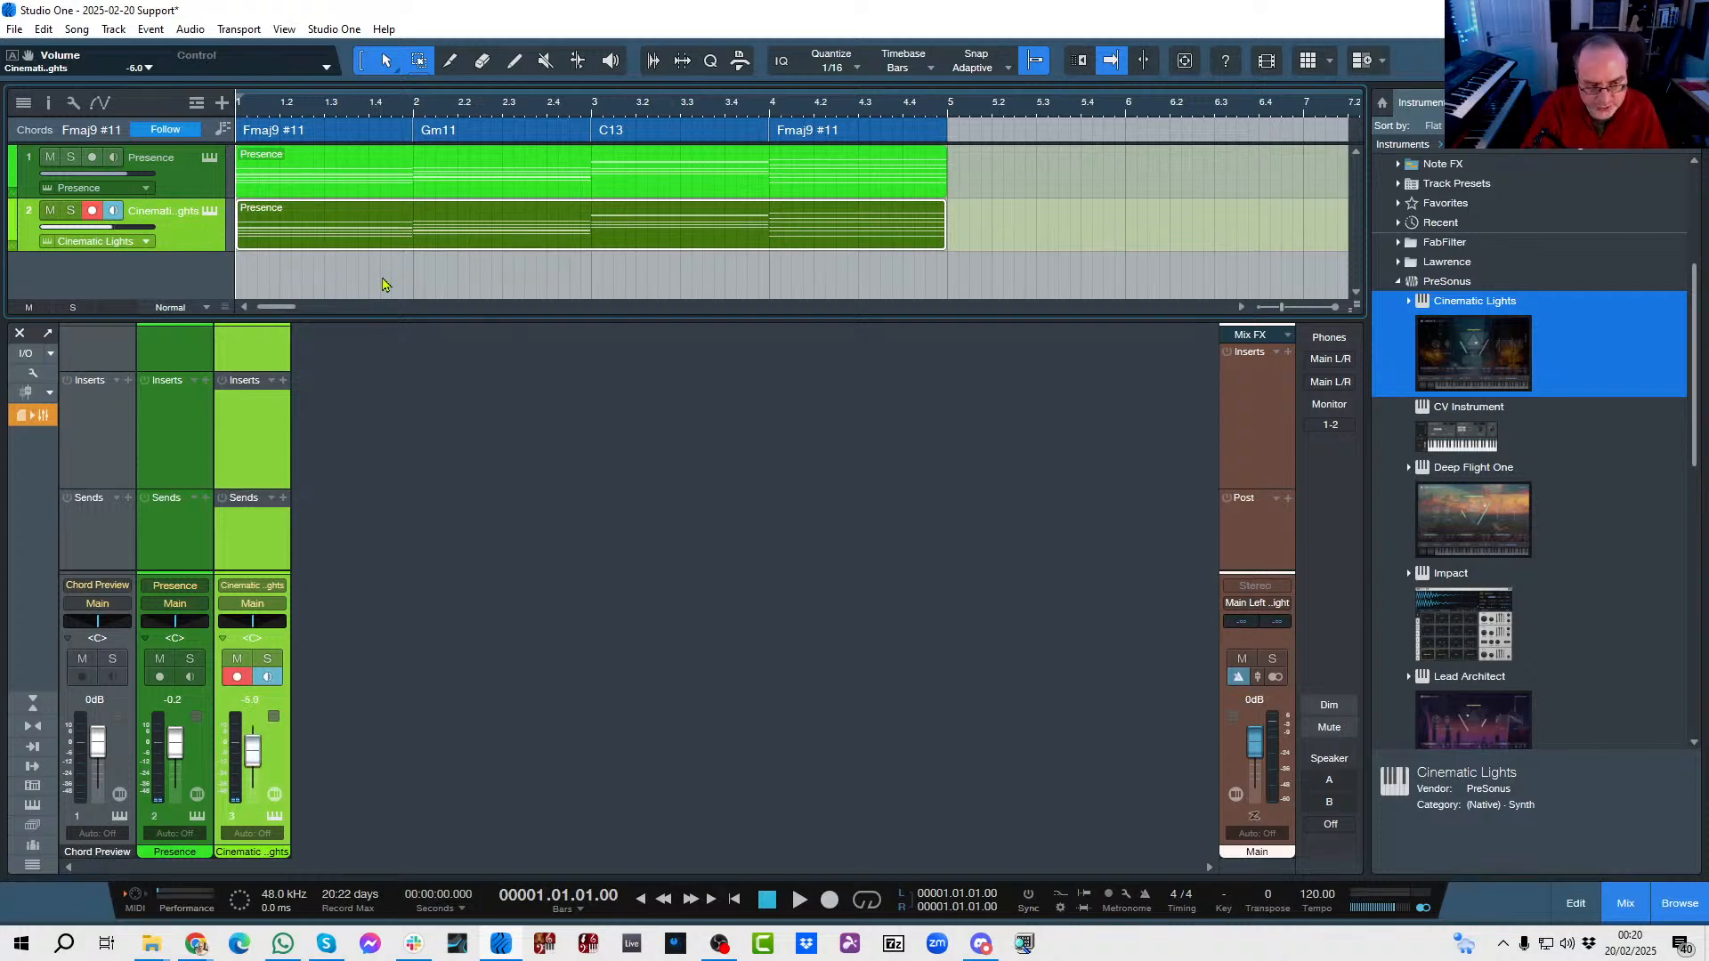
pyautogui.press('space')
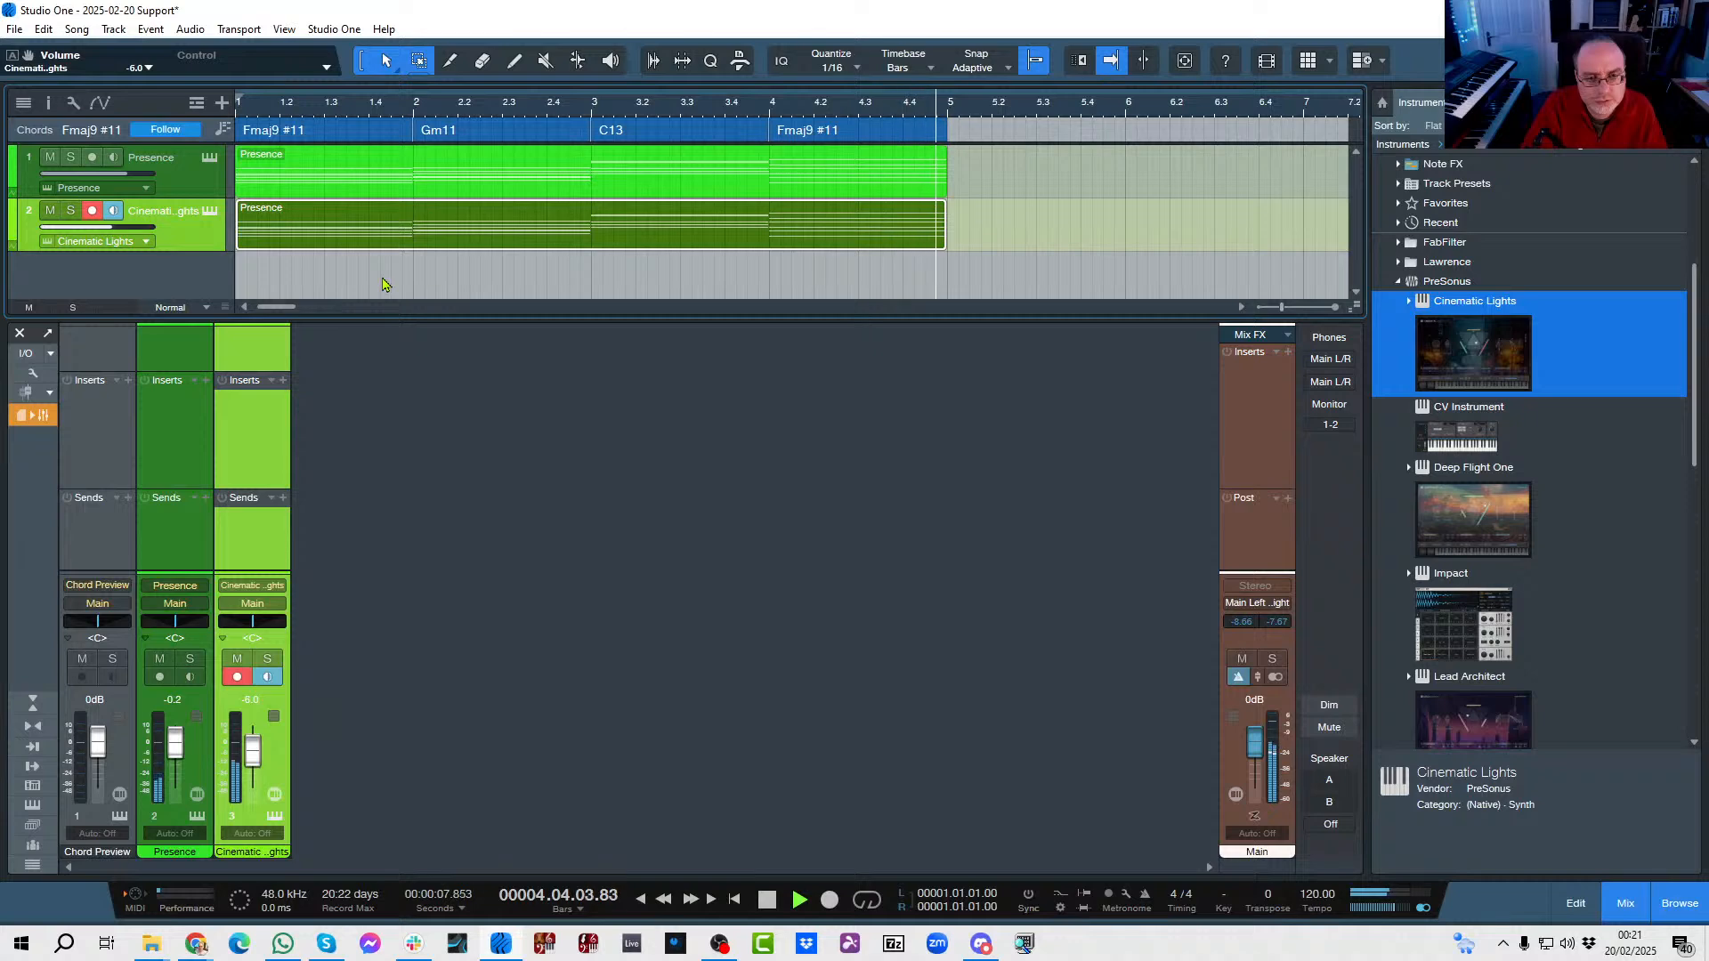
pyautogui.press('space')
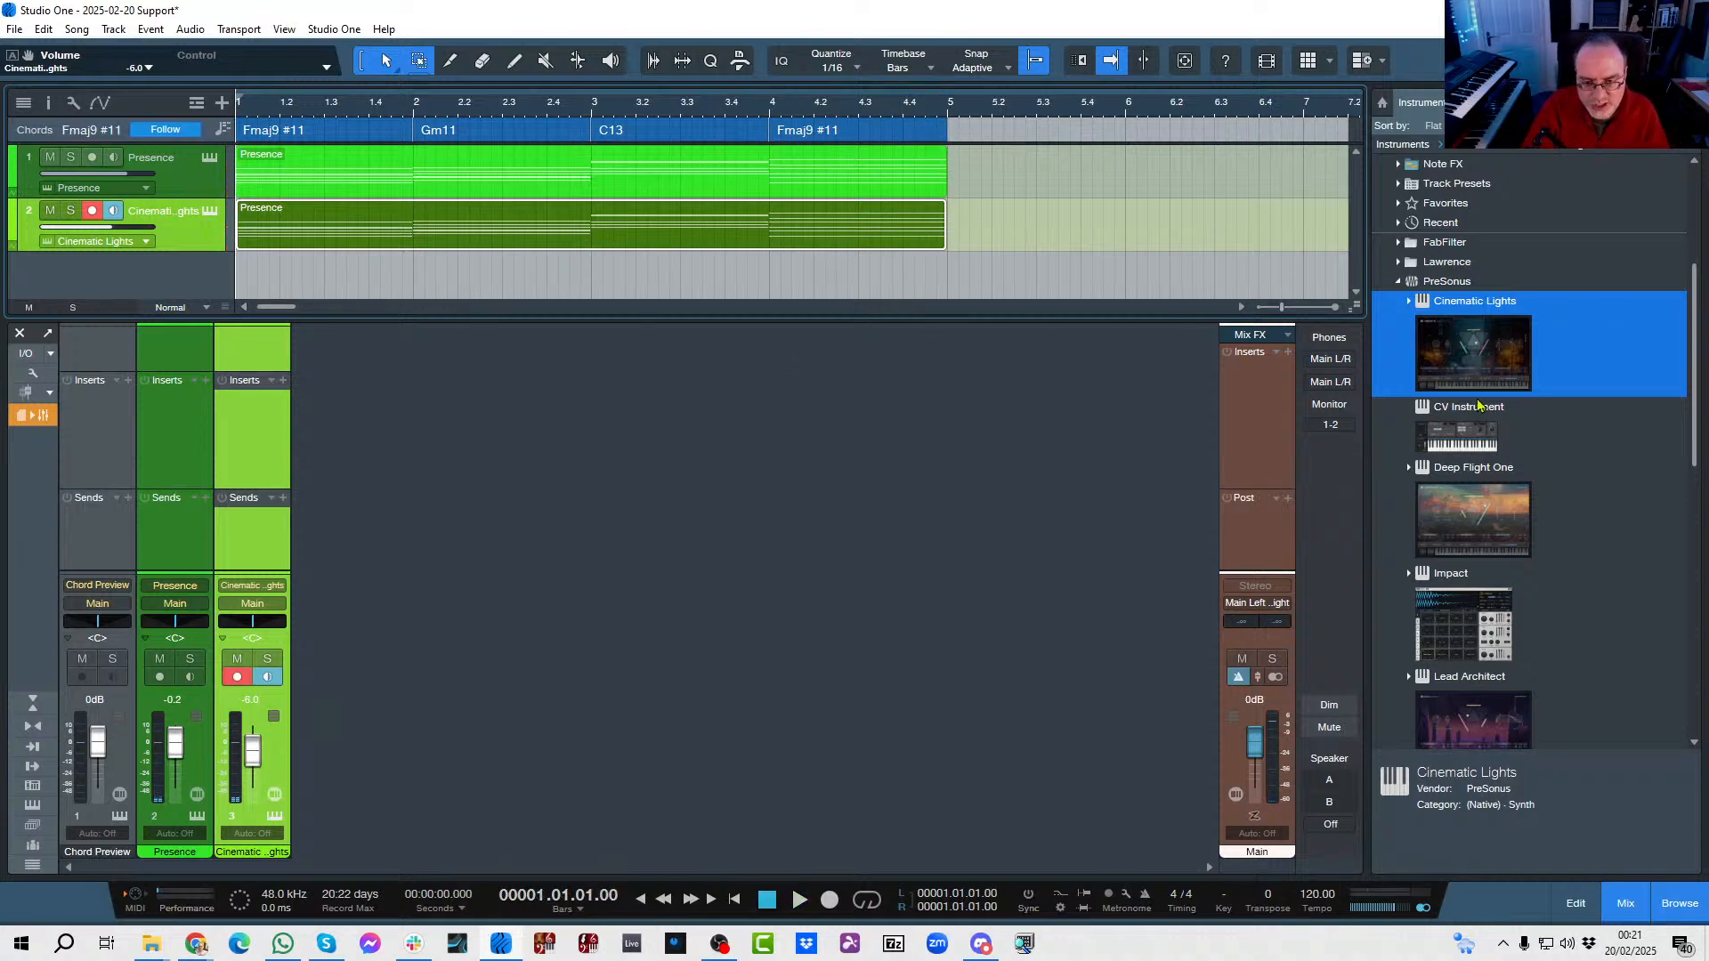
# Add a second Presence instrument track and load the 6-String Bass Full preset from the Bass presets.
pyautogui.scroll(-6, 1479, 405)
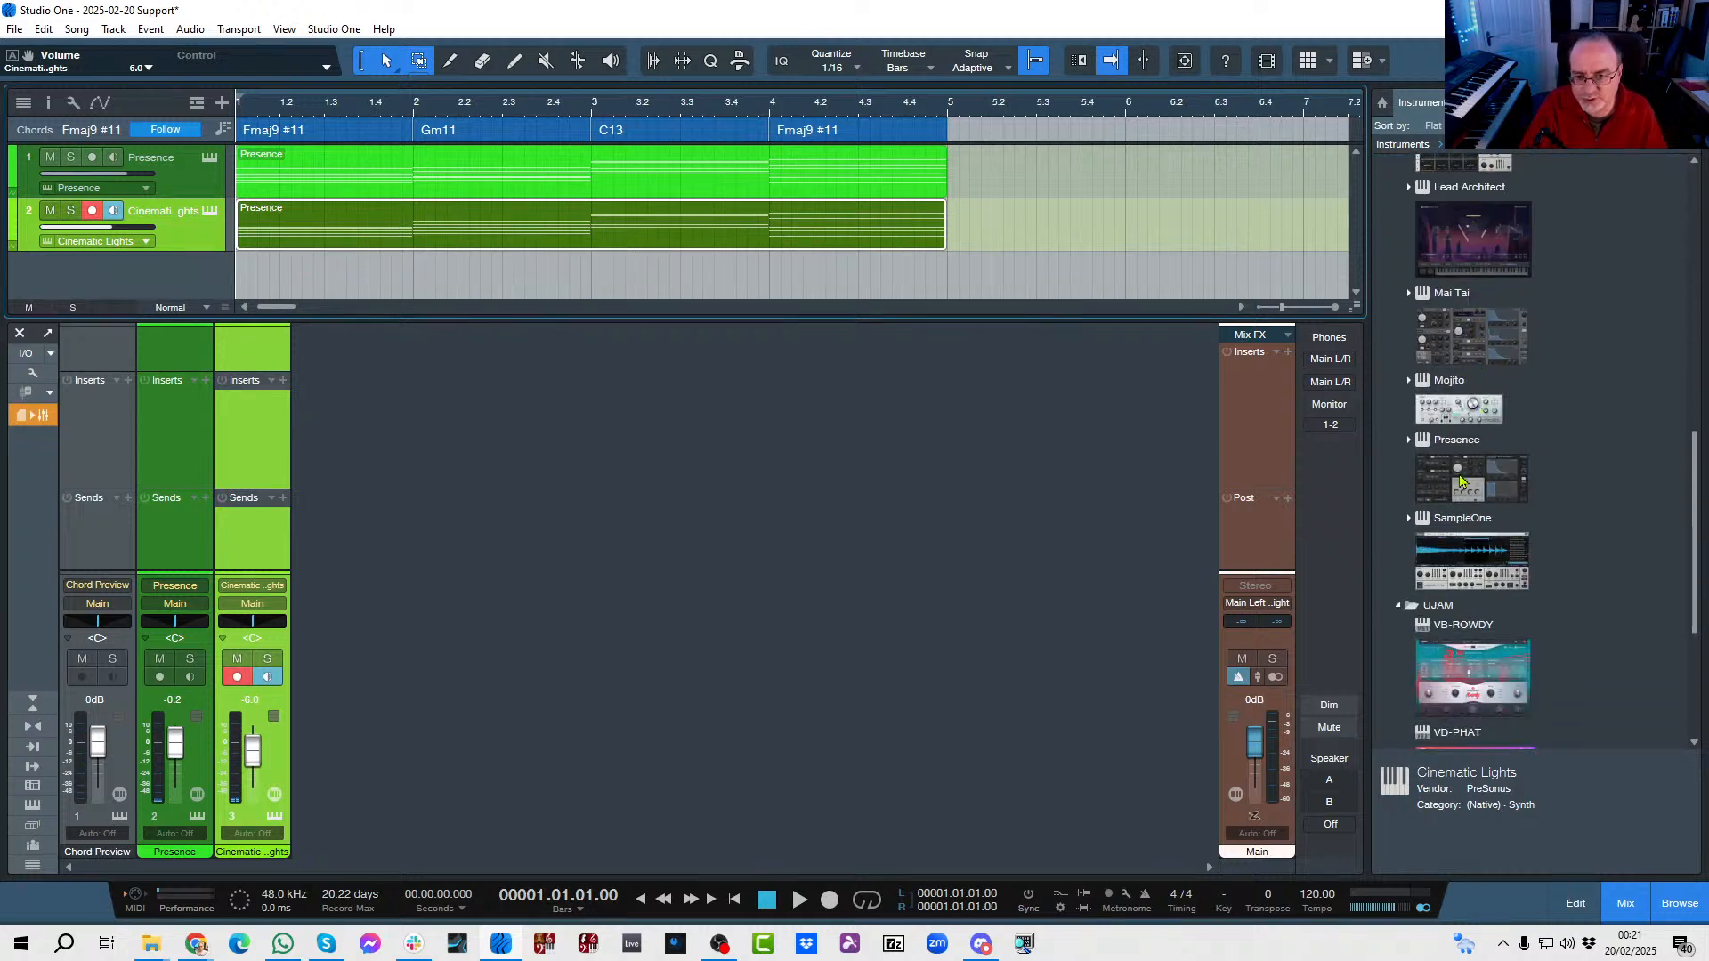
pyautogui.moveTo(1460, 481); pyautogui.dragTo(771, 290)
pyautogui.click(594, 187)
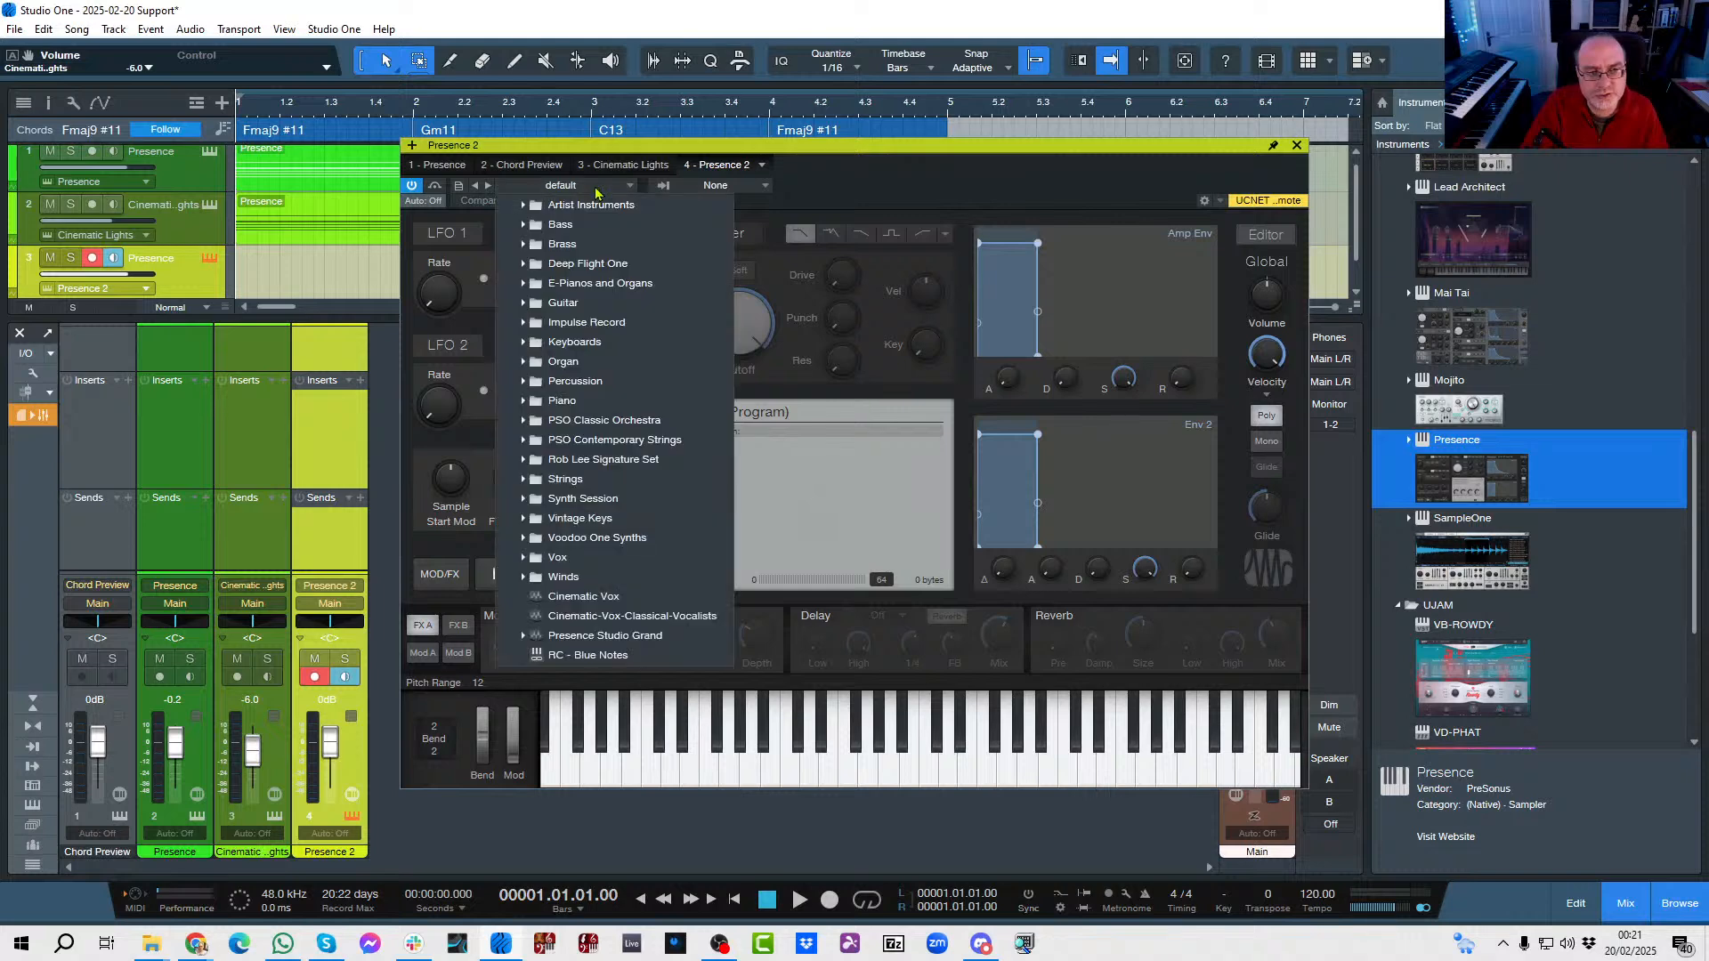
pyautogui.click(527, 226)
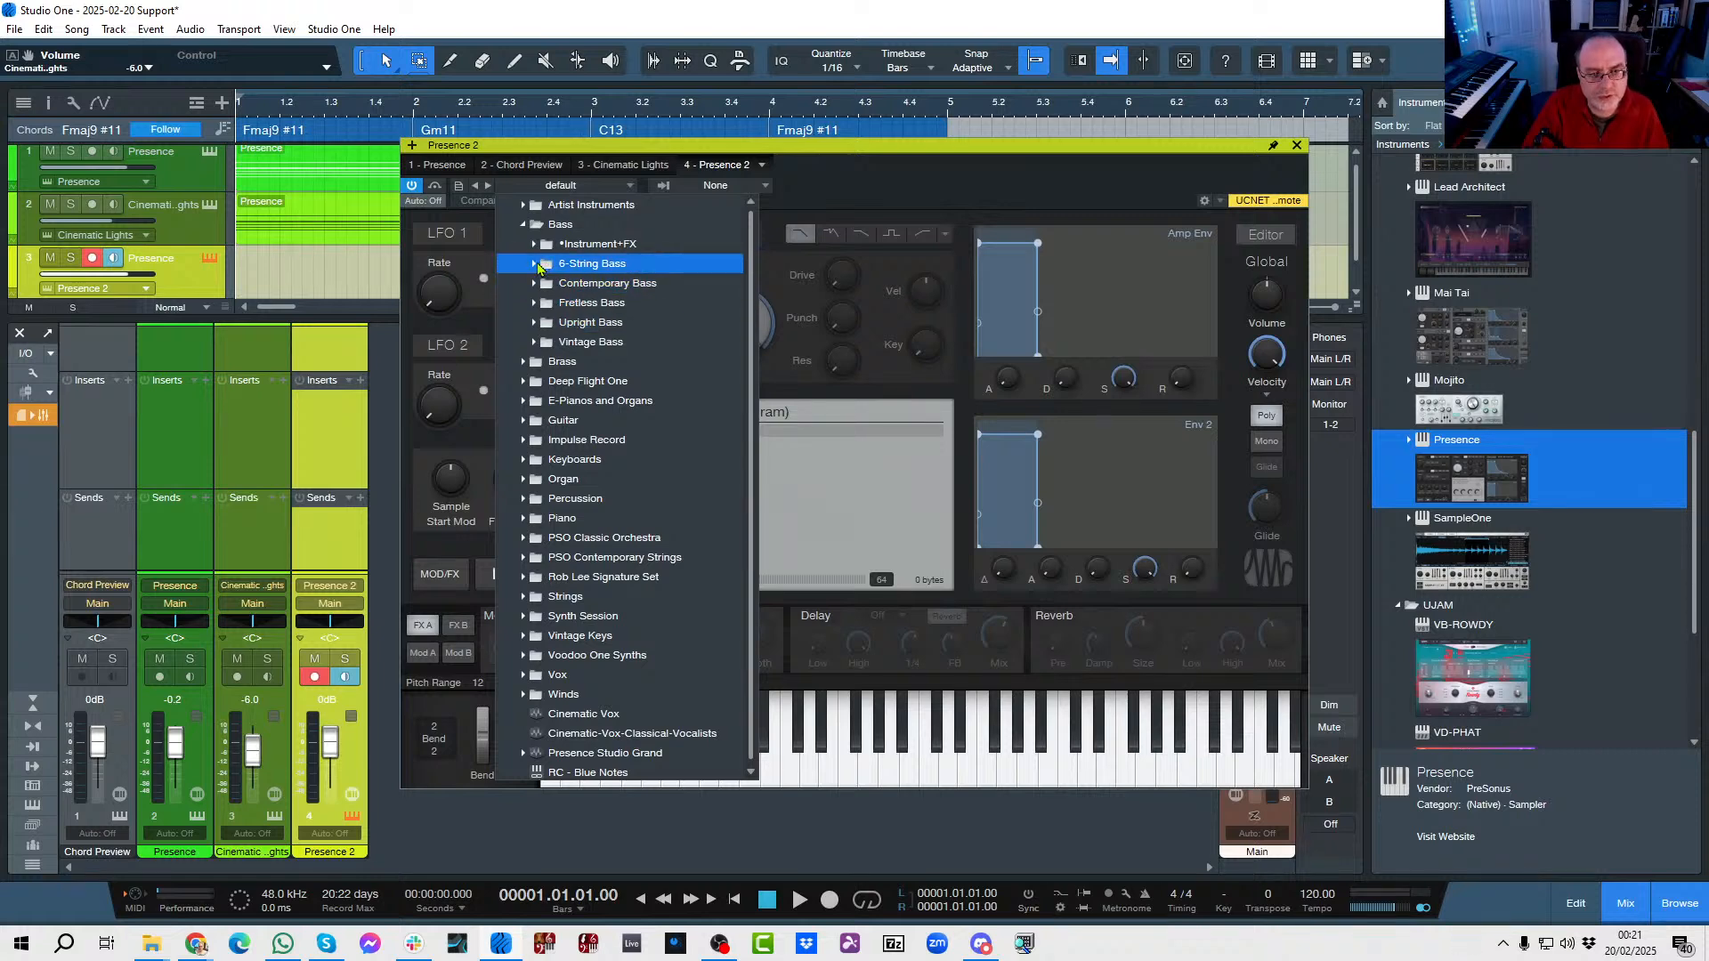
pyautogui.click(535, 264)
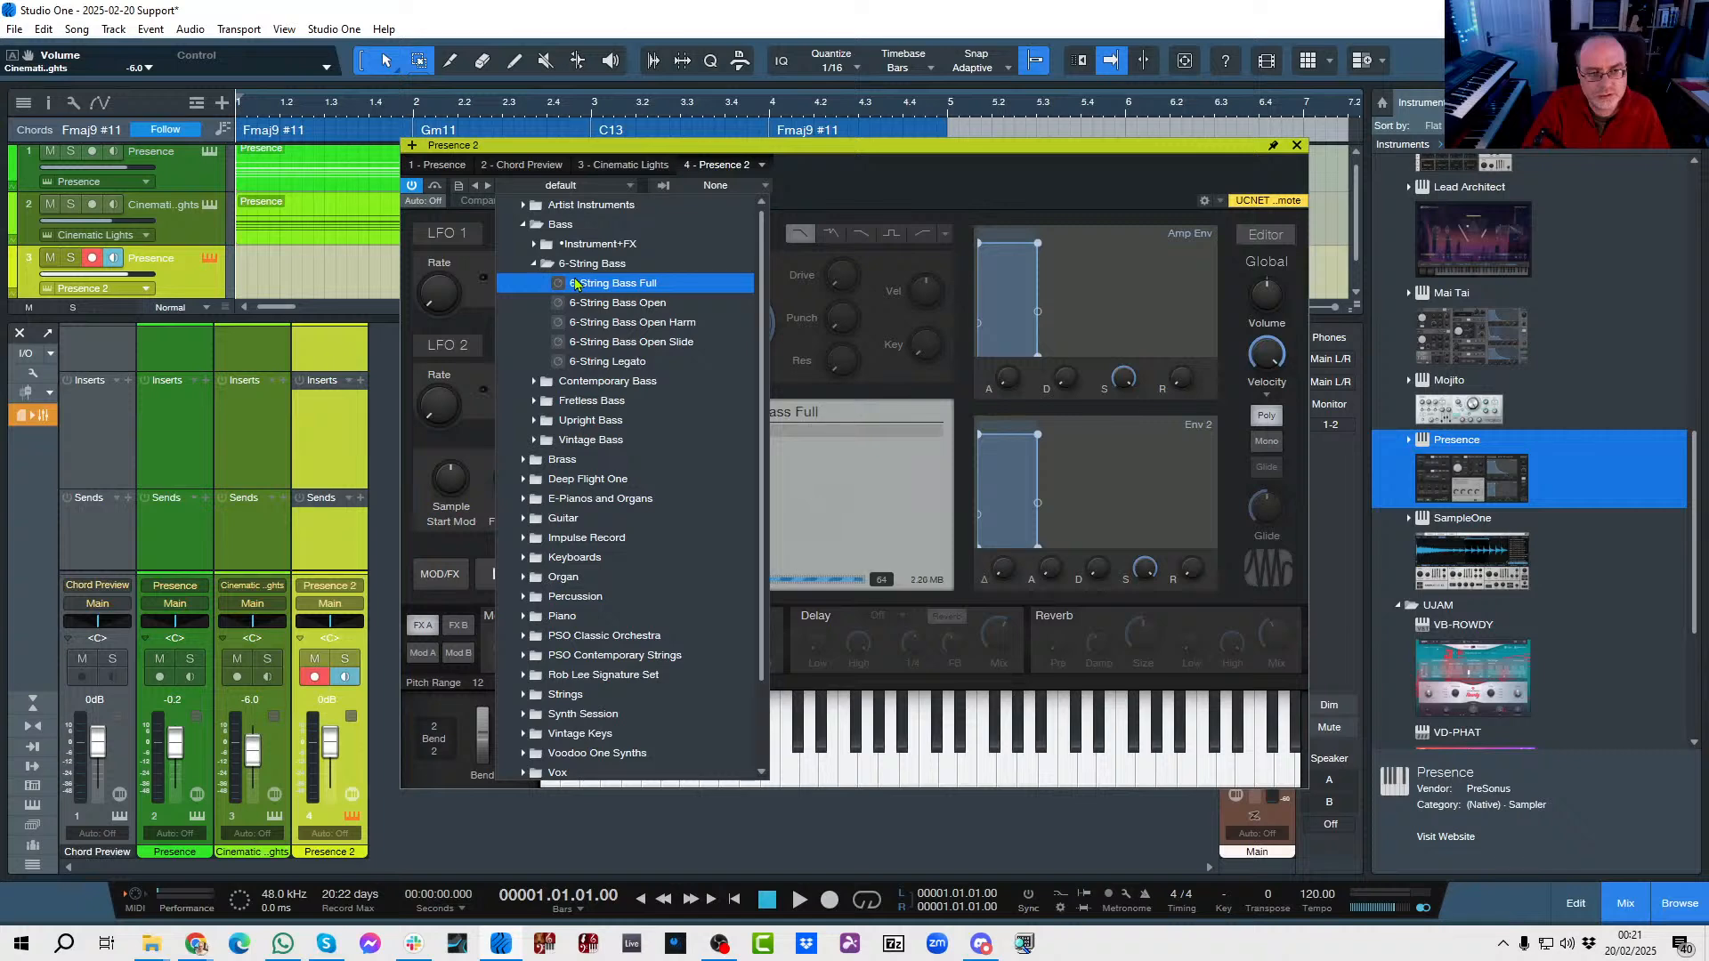
pyautogui.click(987, 193)
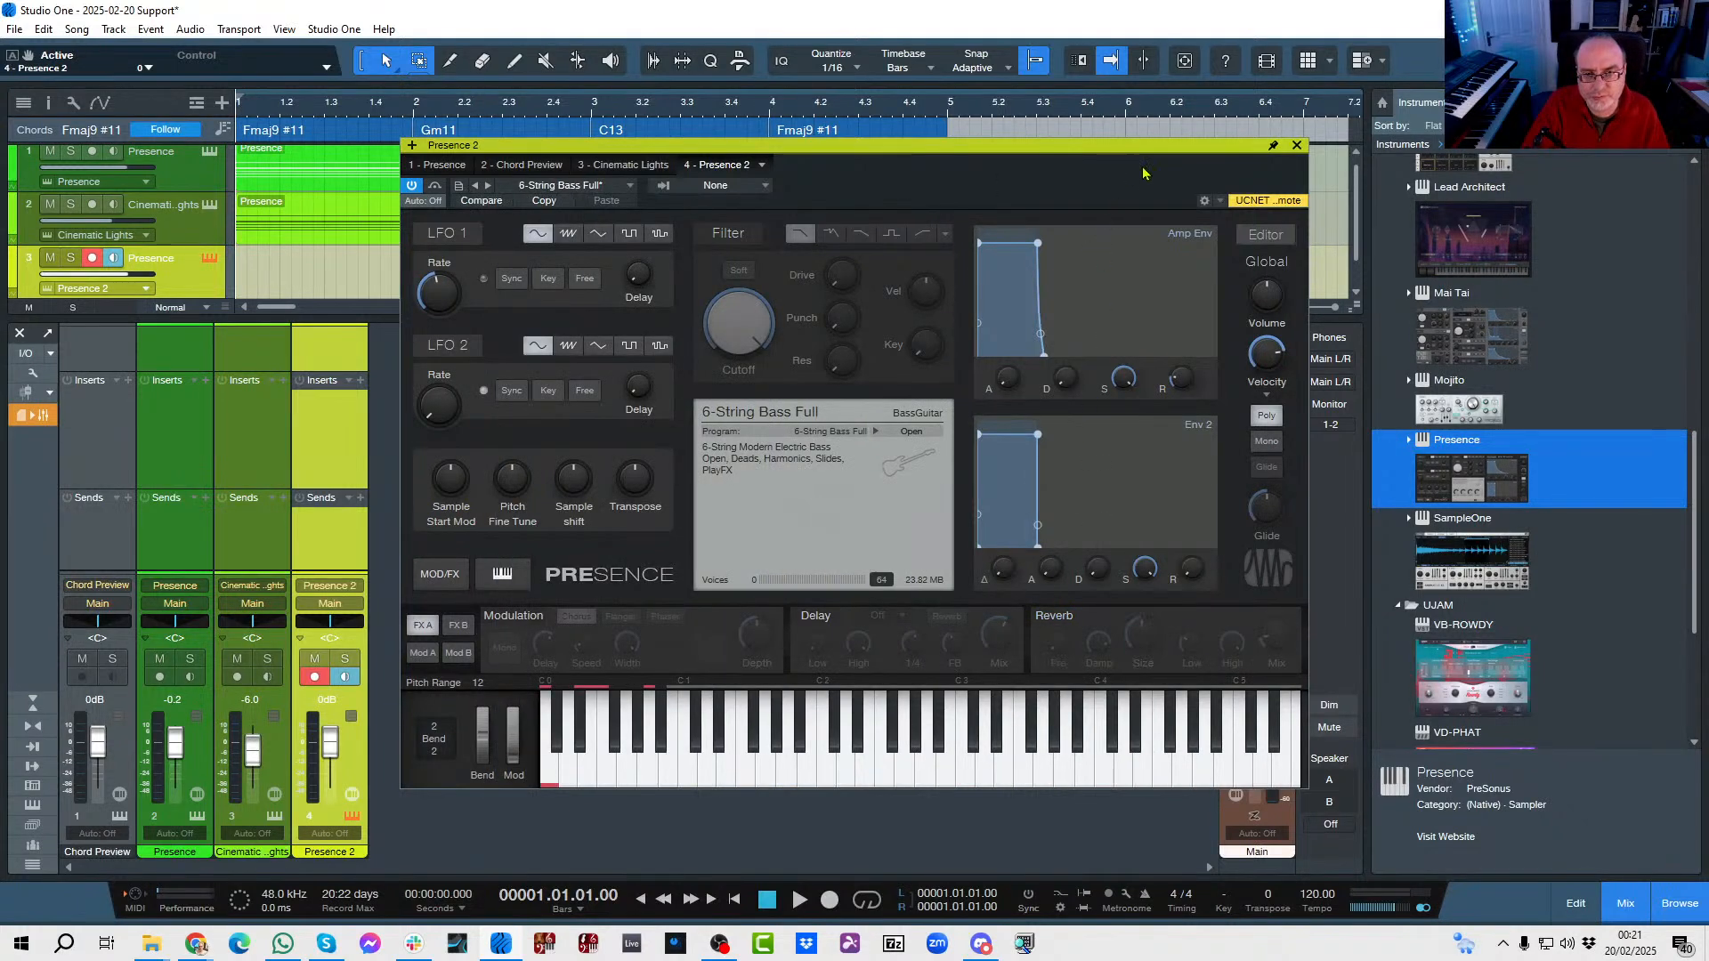
pyautogui.click(1296, 143)
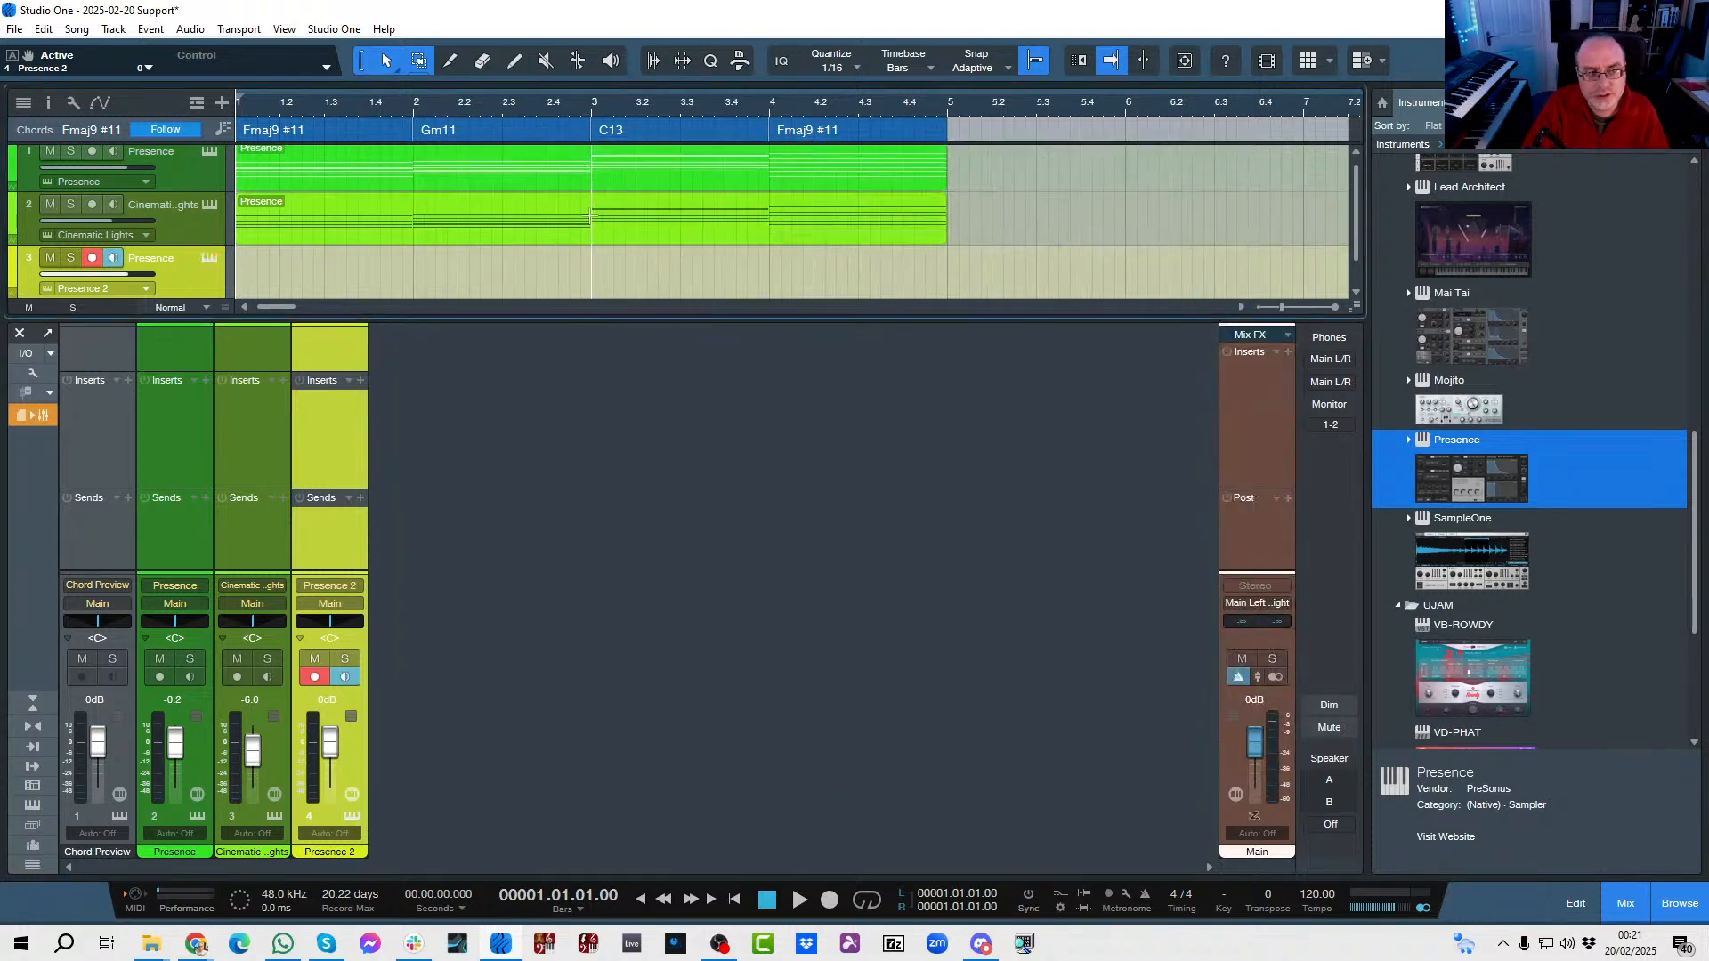
# Create an empty part spanning bars 1 to 4 on the bass track and open it for note editing.
pyautogui.doubleClick(258, 289)
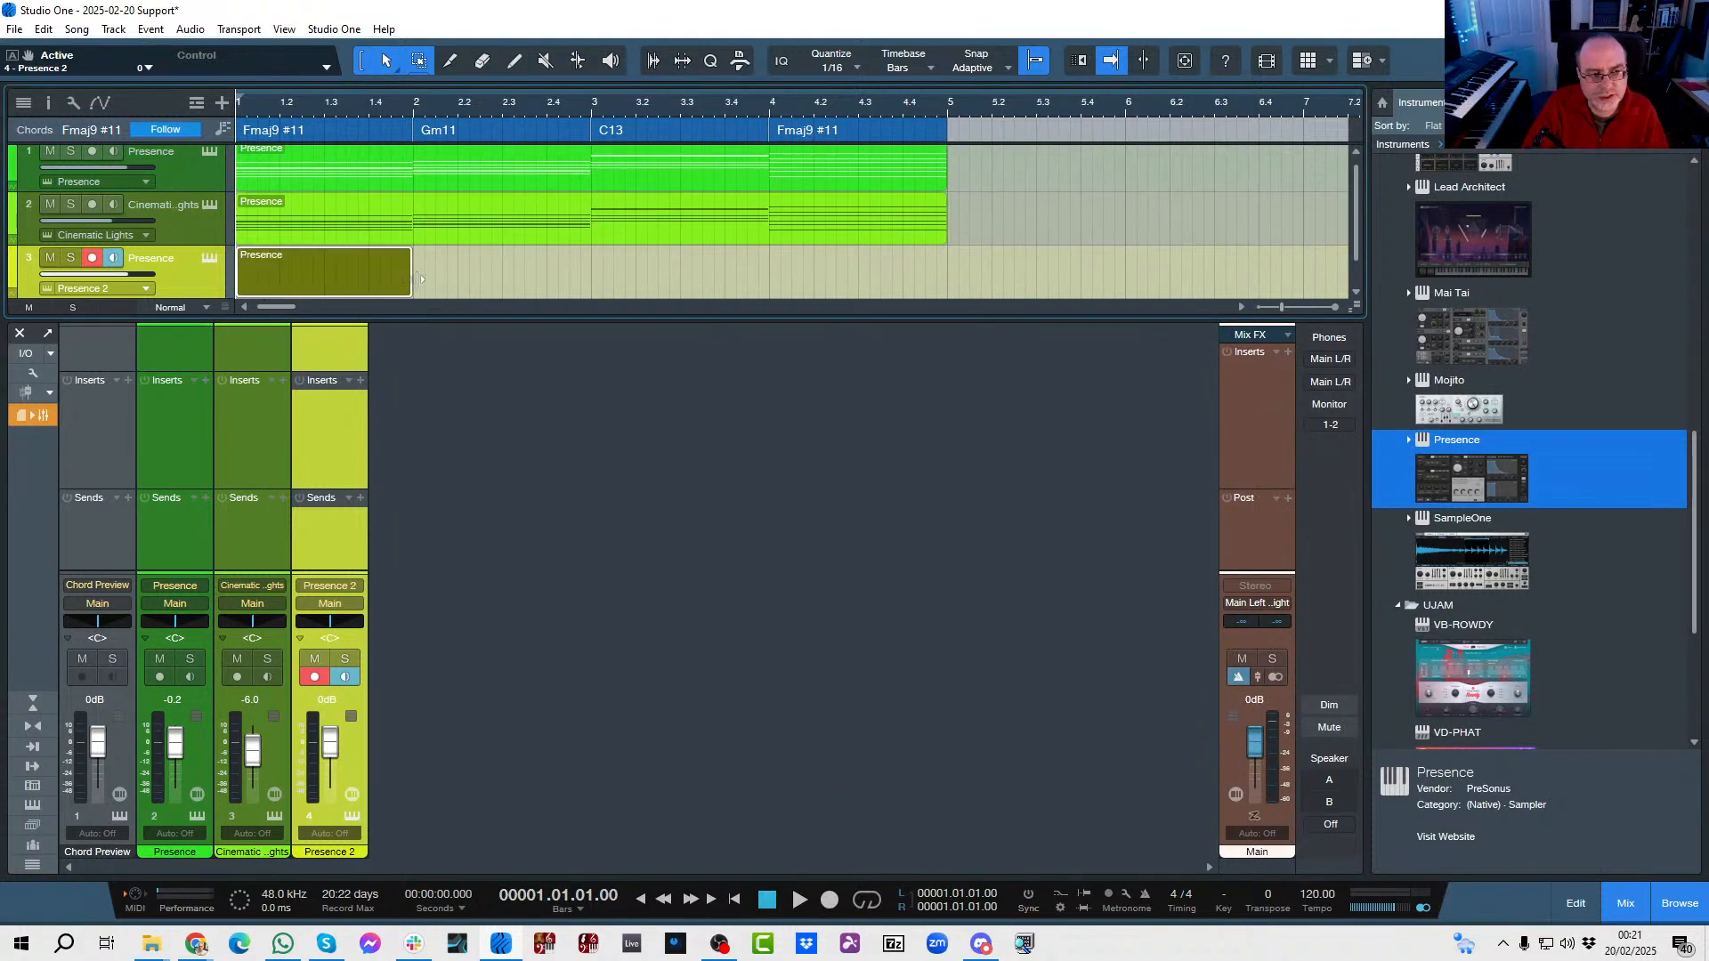
pyautogui.moveTo(420, 278); pyautogui.dragTo(946, 277)
pyautogui.doubleClick(476, 294)
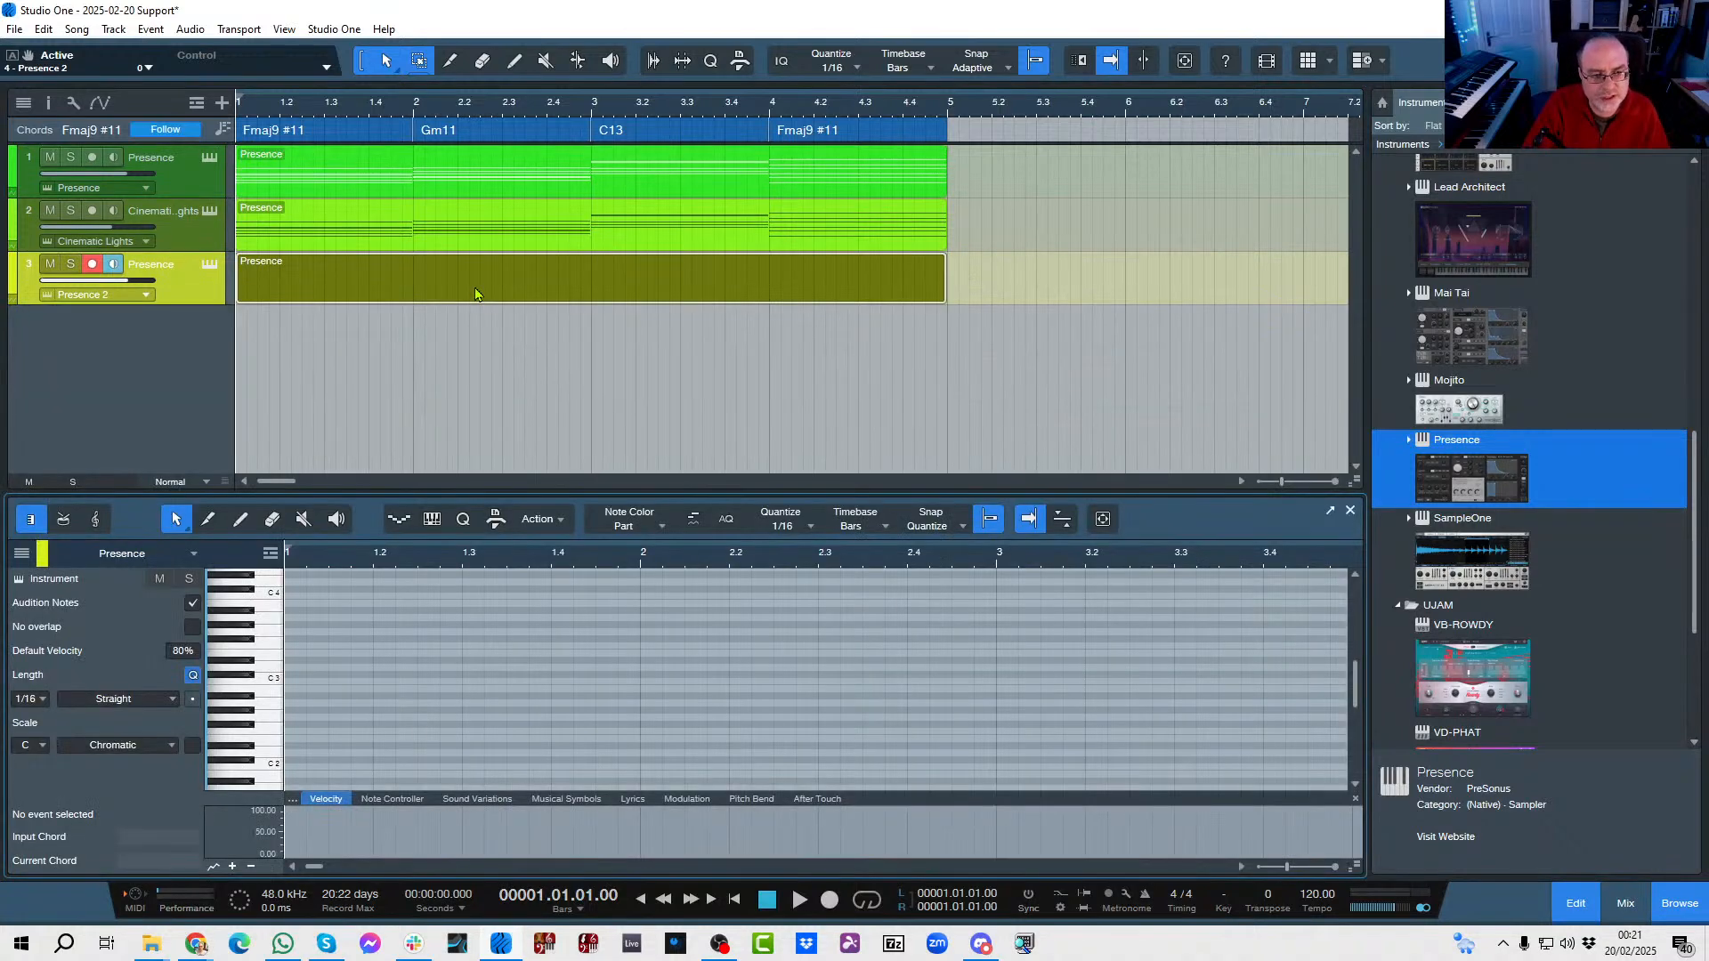
# Create a bassline from the chord track in the empty bass part with the Harmony Wizard and play it back.
pyautogui.click(497, 521)
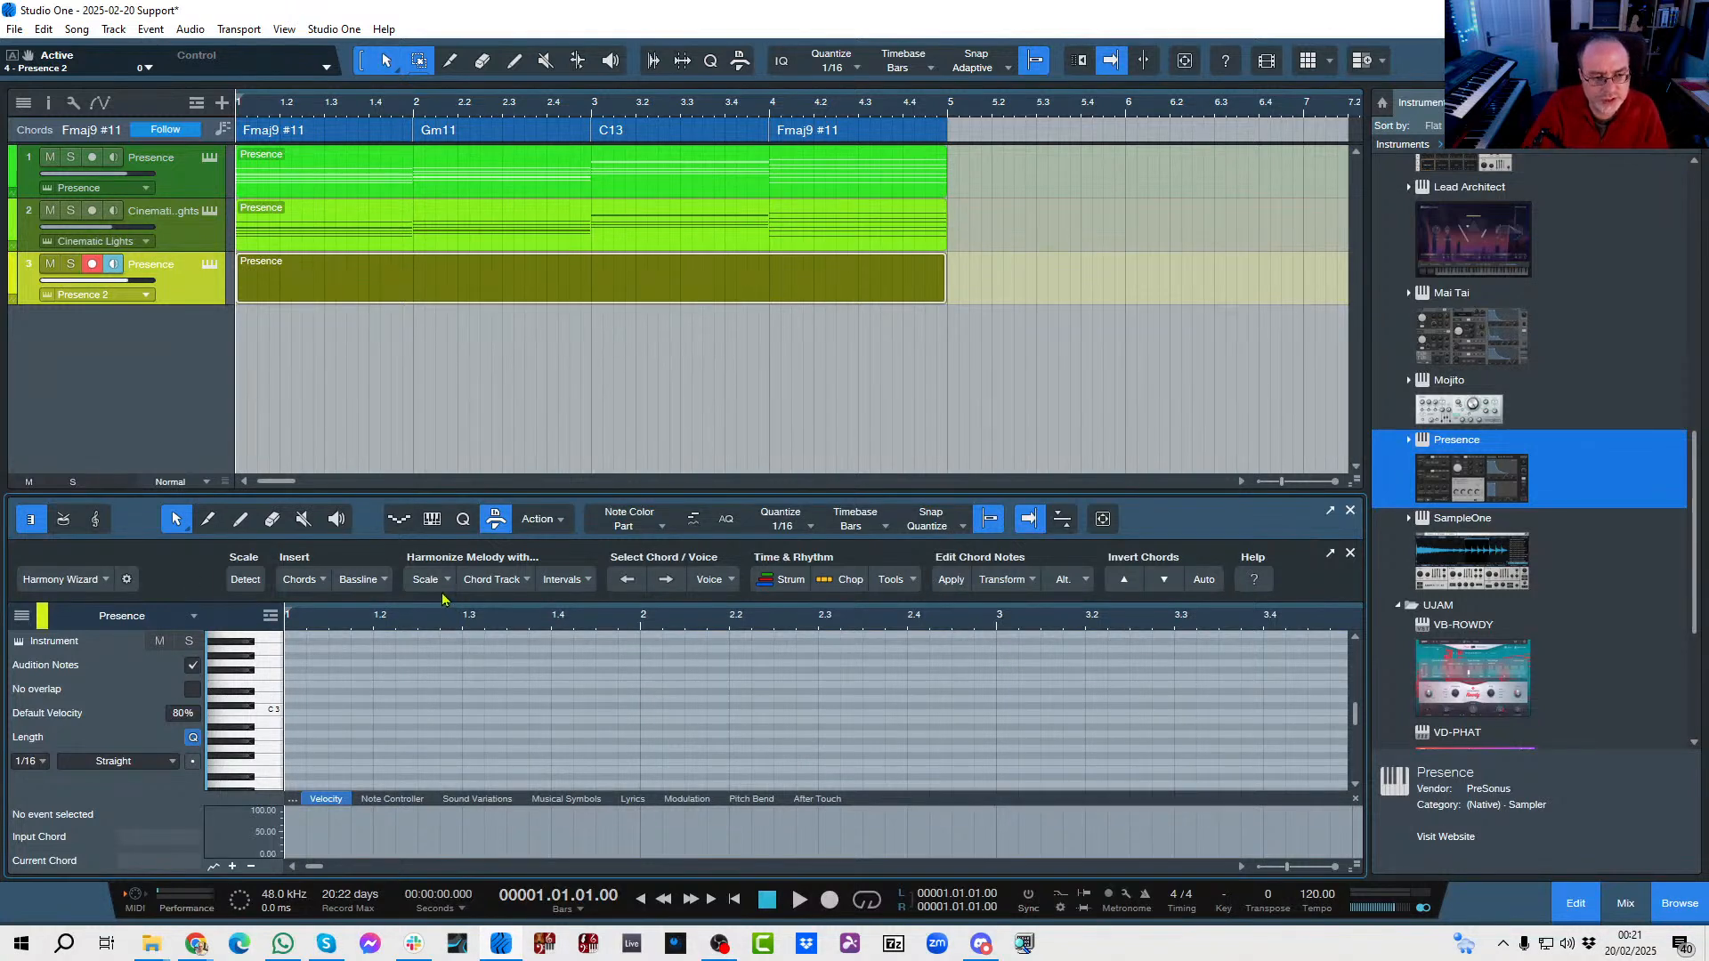
pyautogui.click(384, 580)
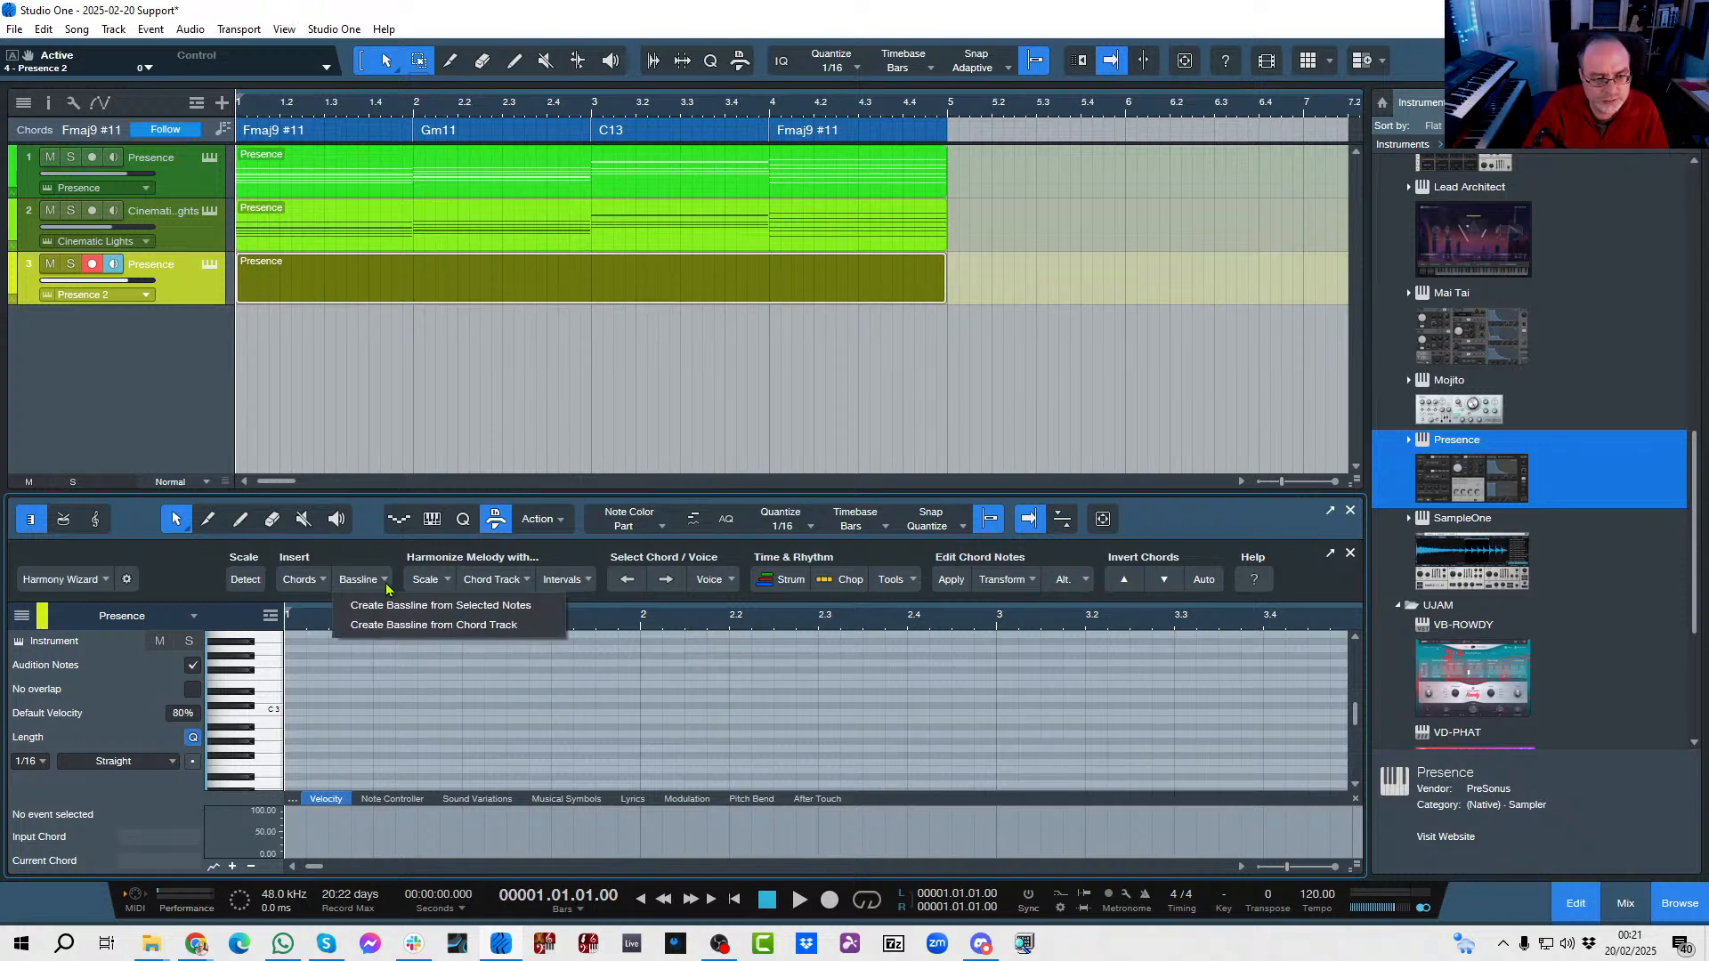
pyautogui.click(392, 625)
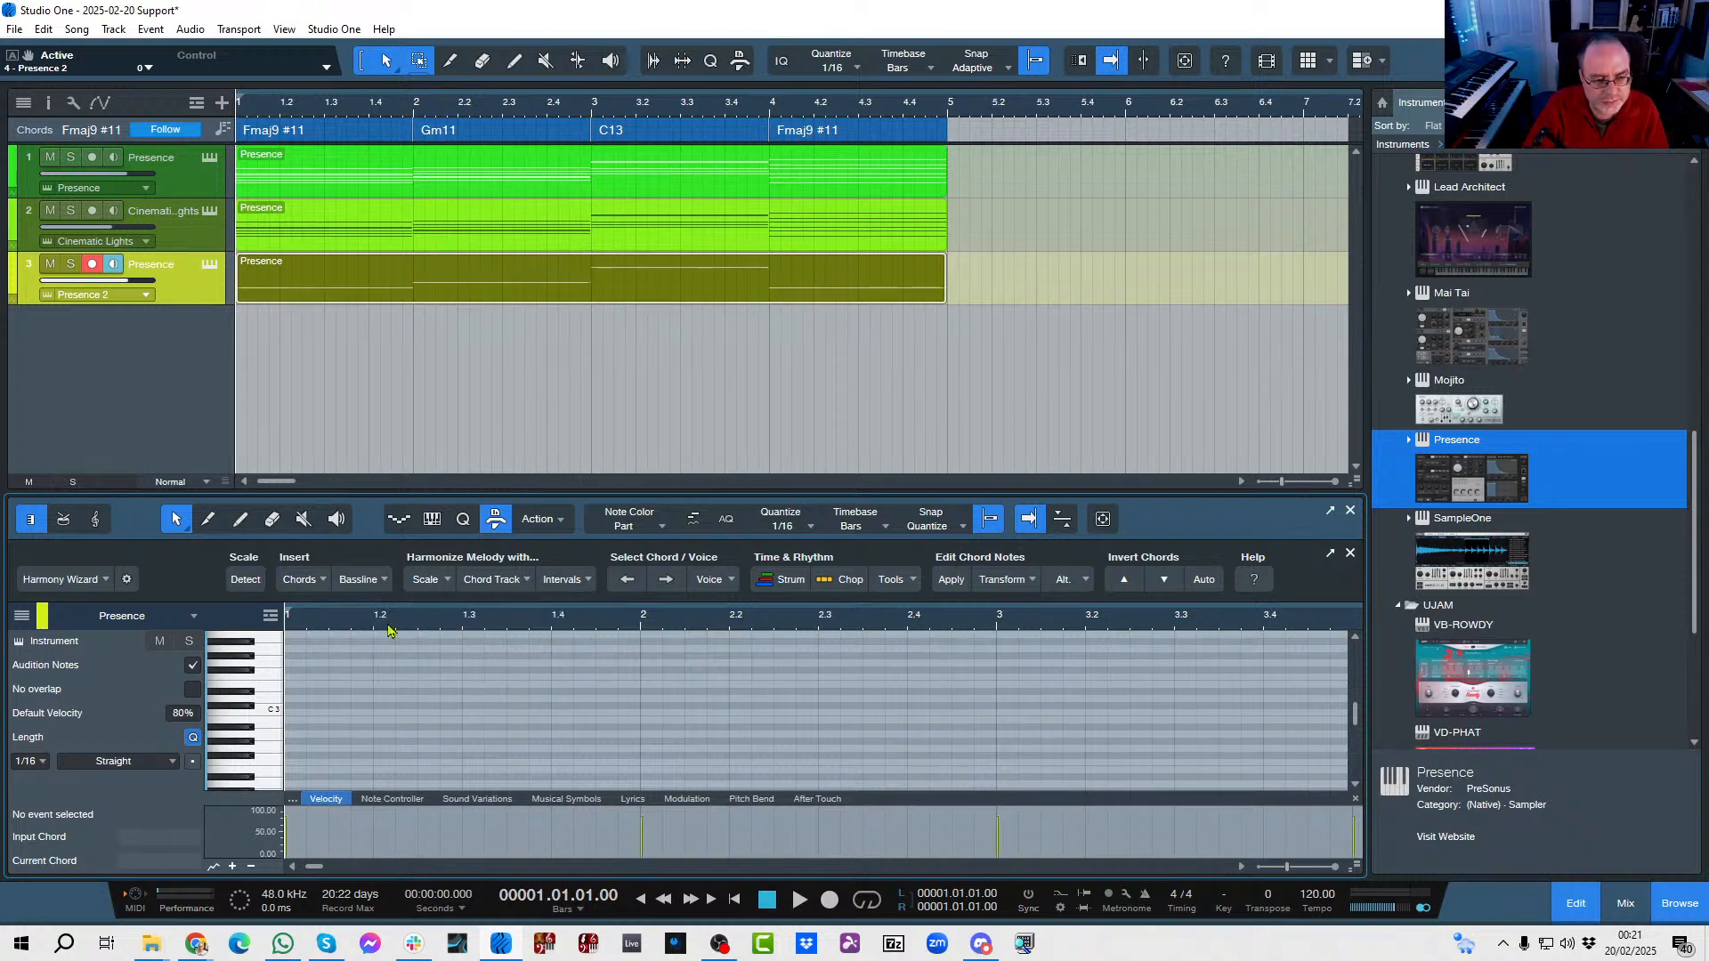
pyautogui.scroll(-4, 432, 668)
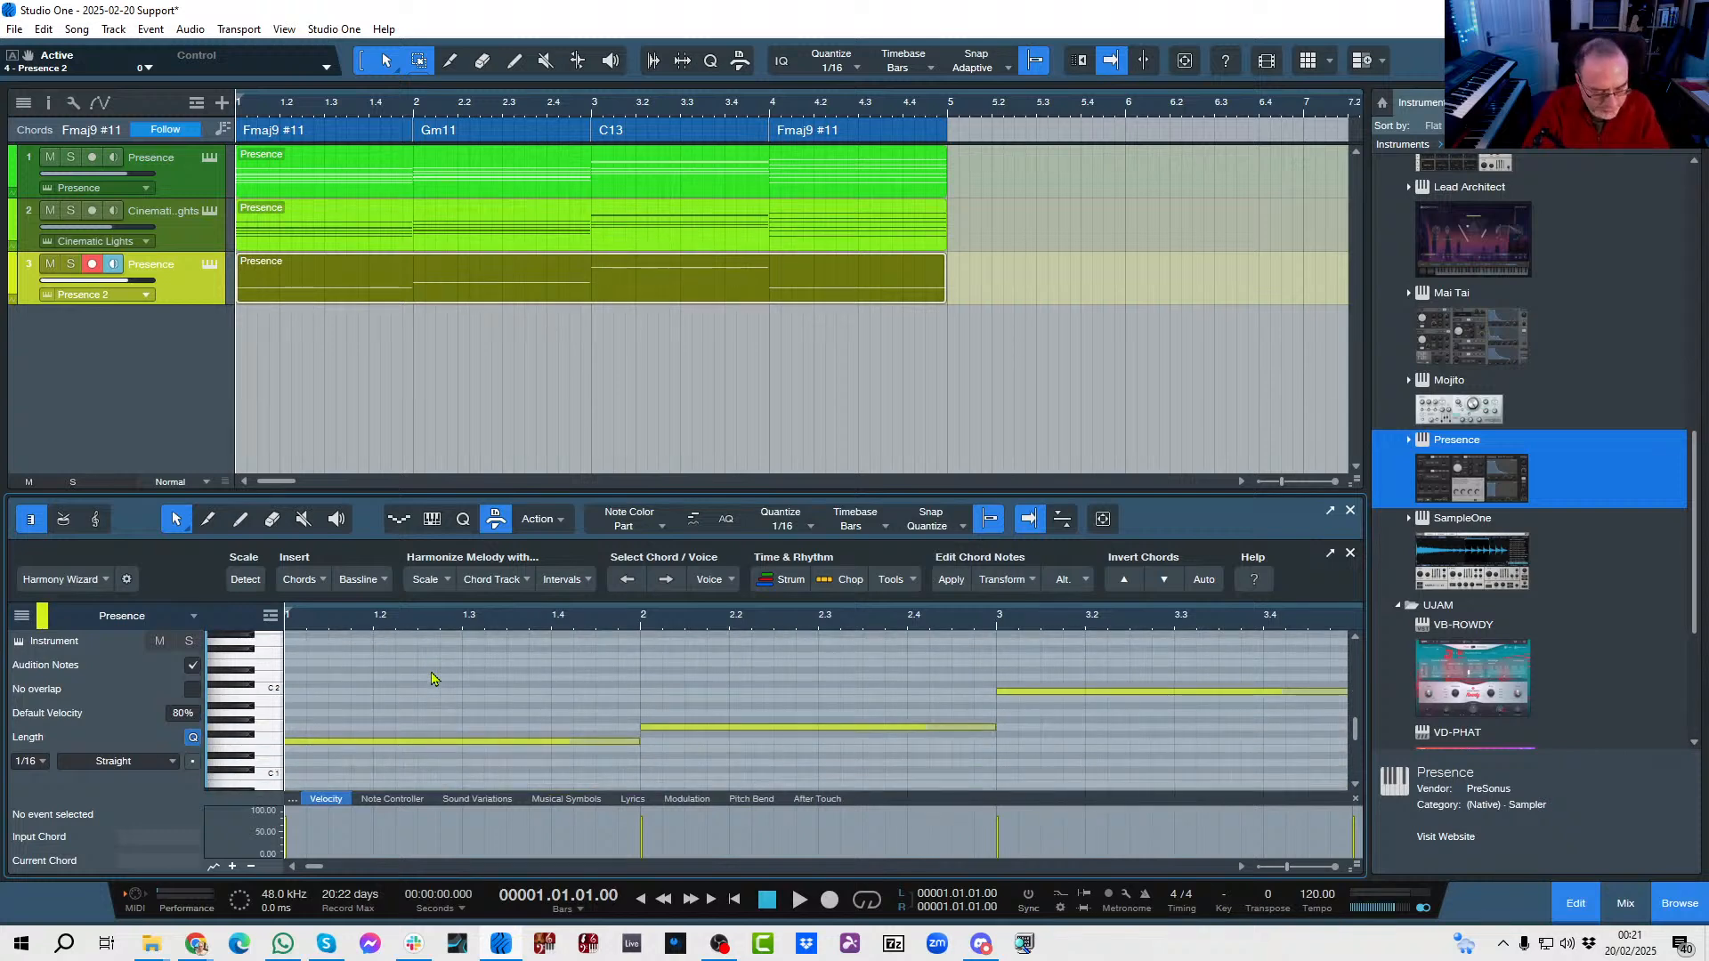
pyautogui.press('space')
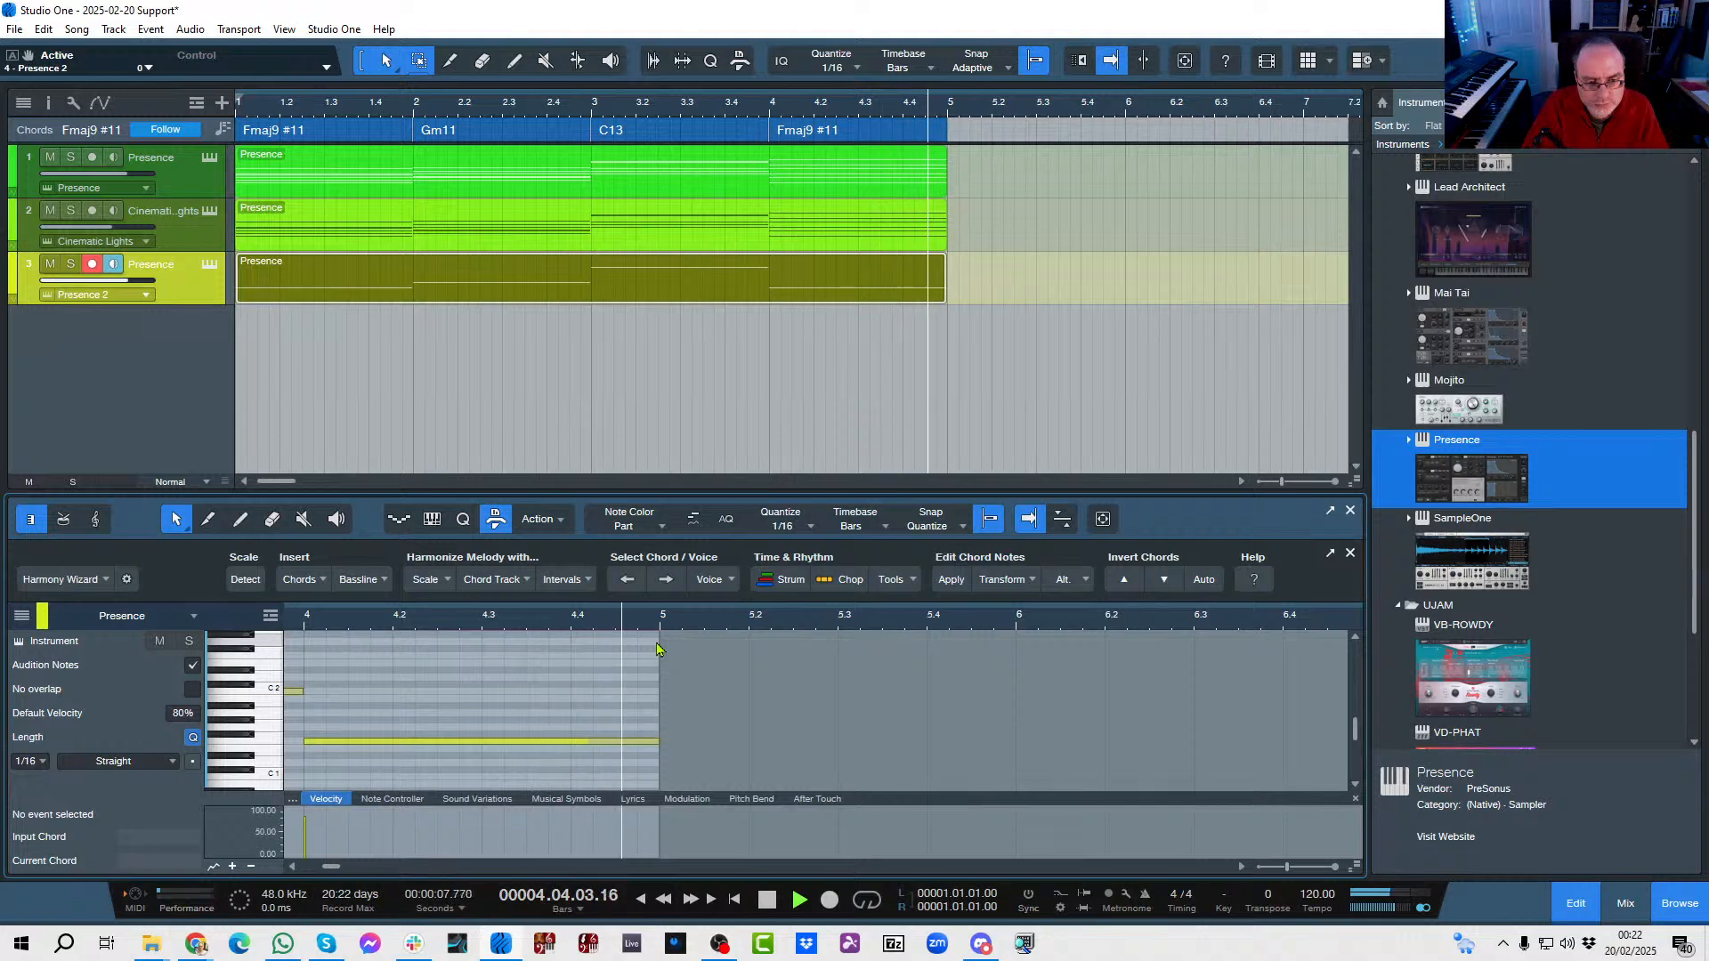
pyautogui.press('space')
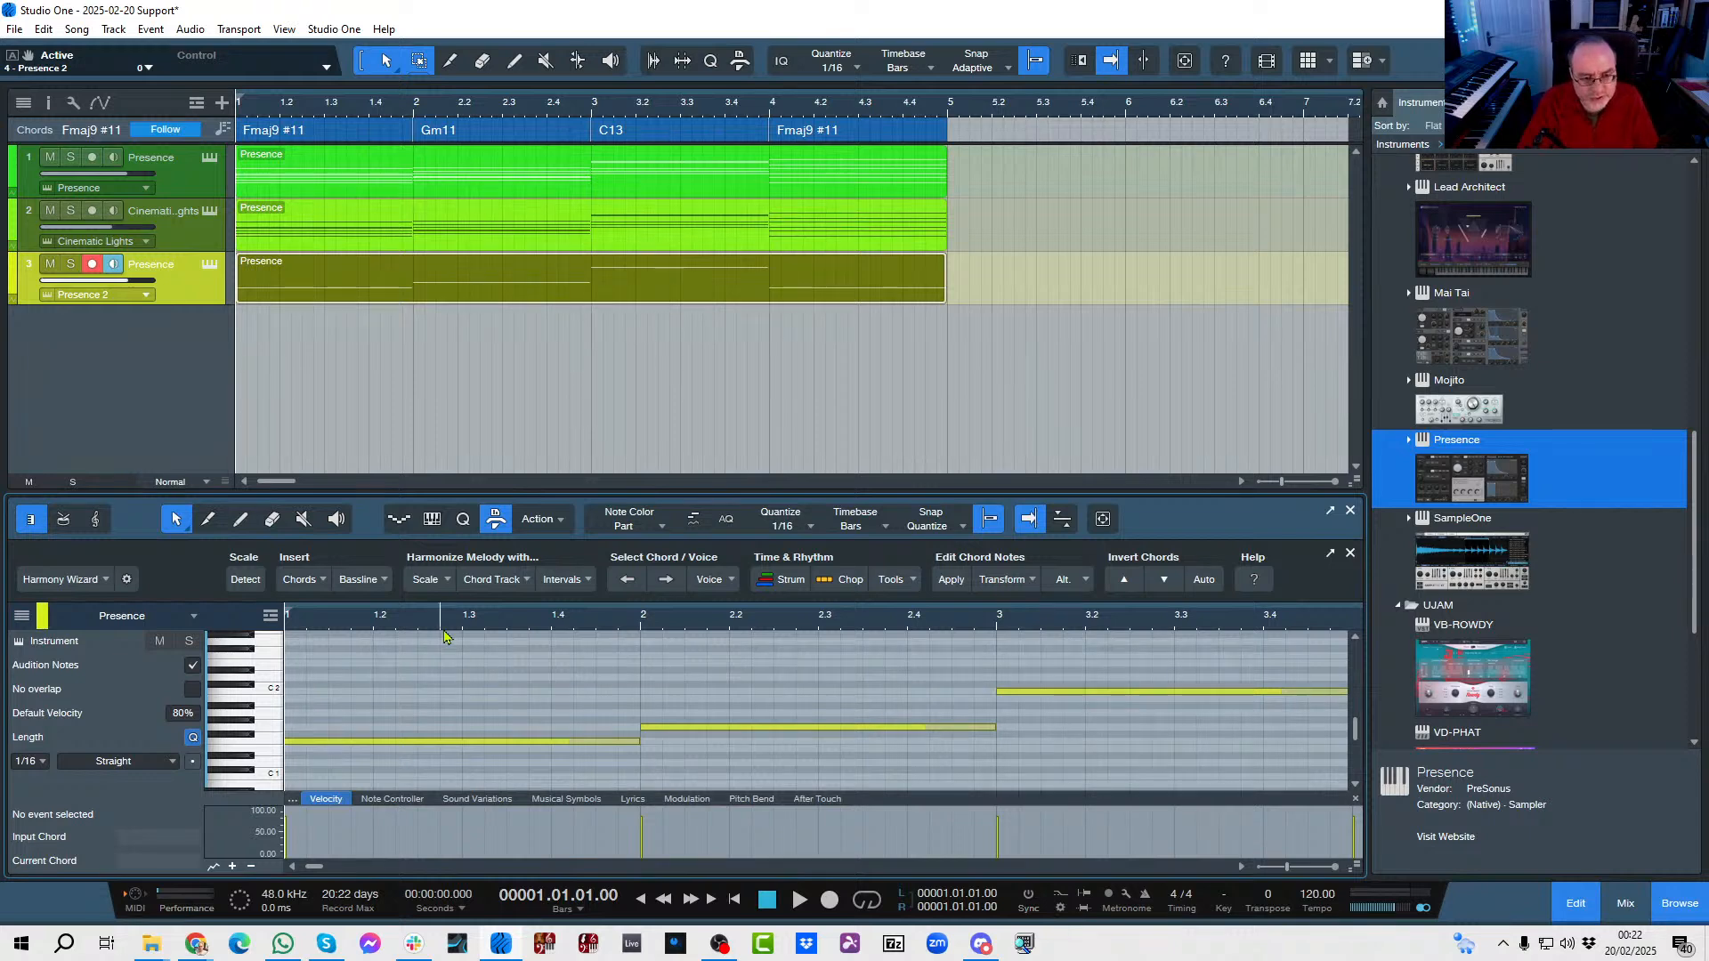
# Chop all the bassline notes with the Tumbao rhythm preset, play the result and close the note editor.
pyautogui.hotkey('ctrl', 'a')
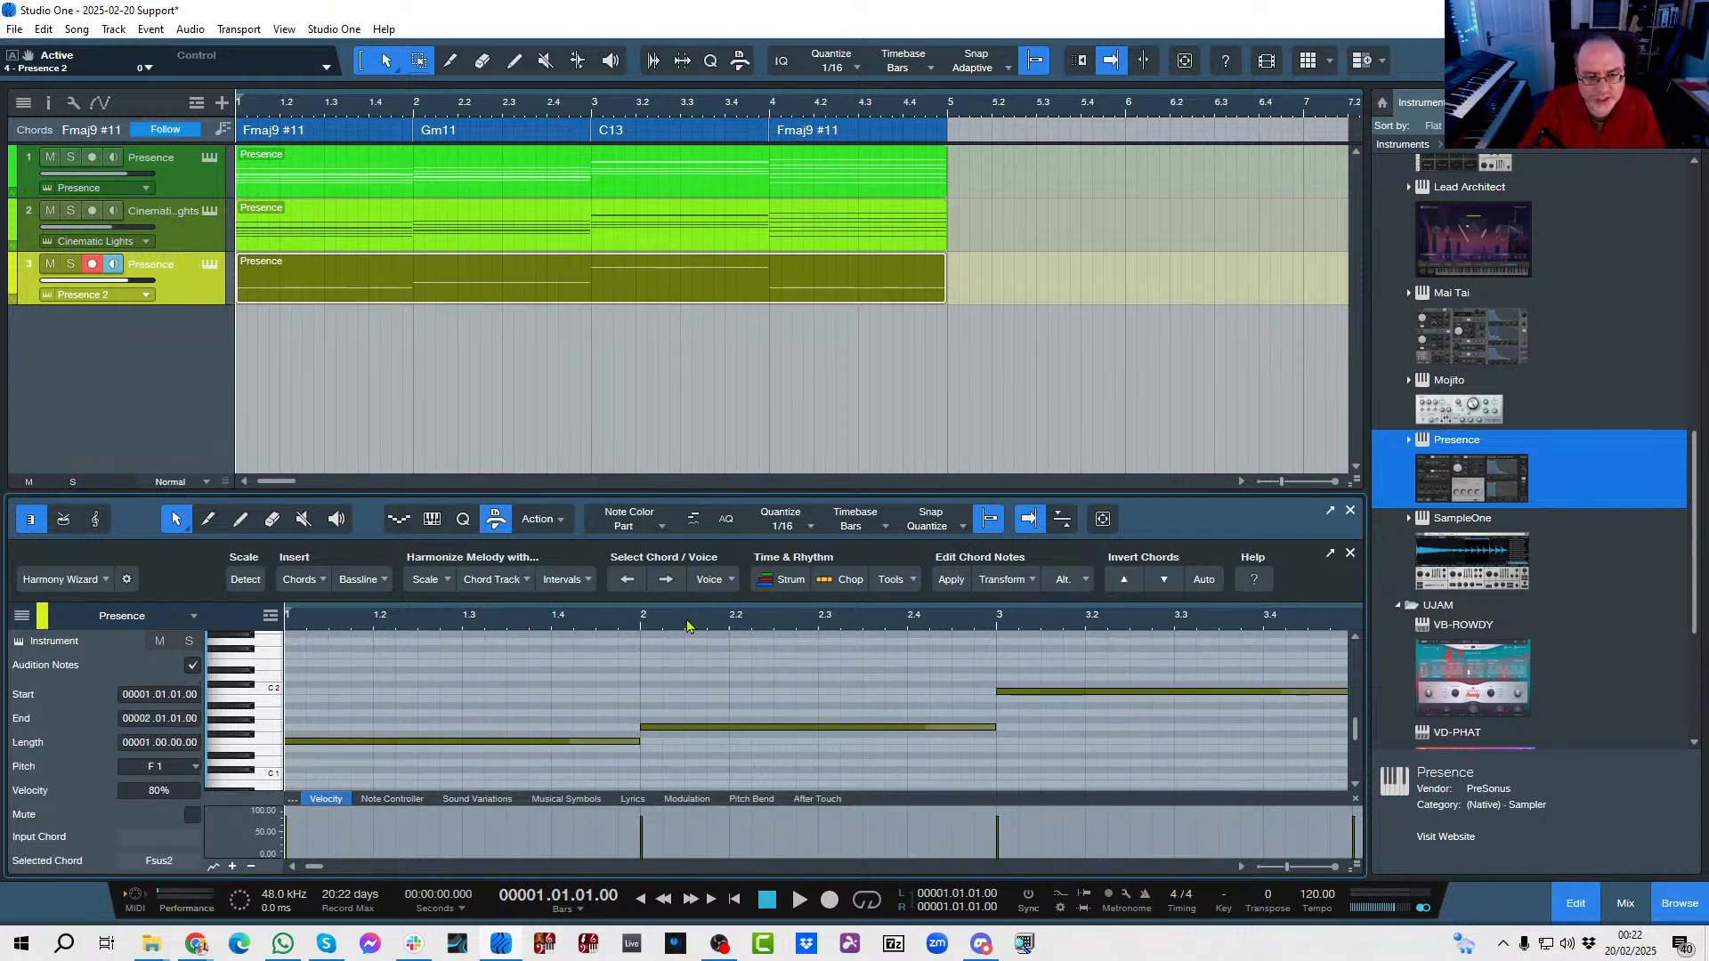
pyautogui.click(832, 580)
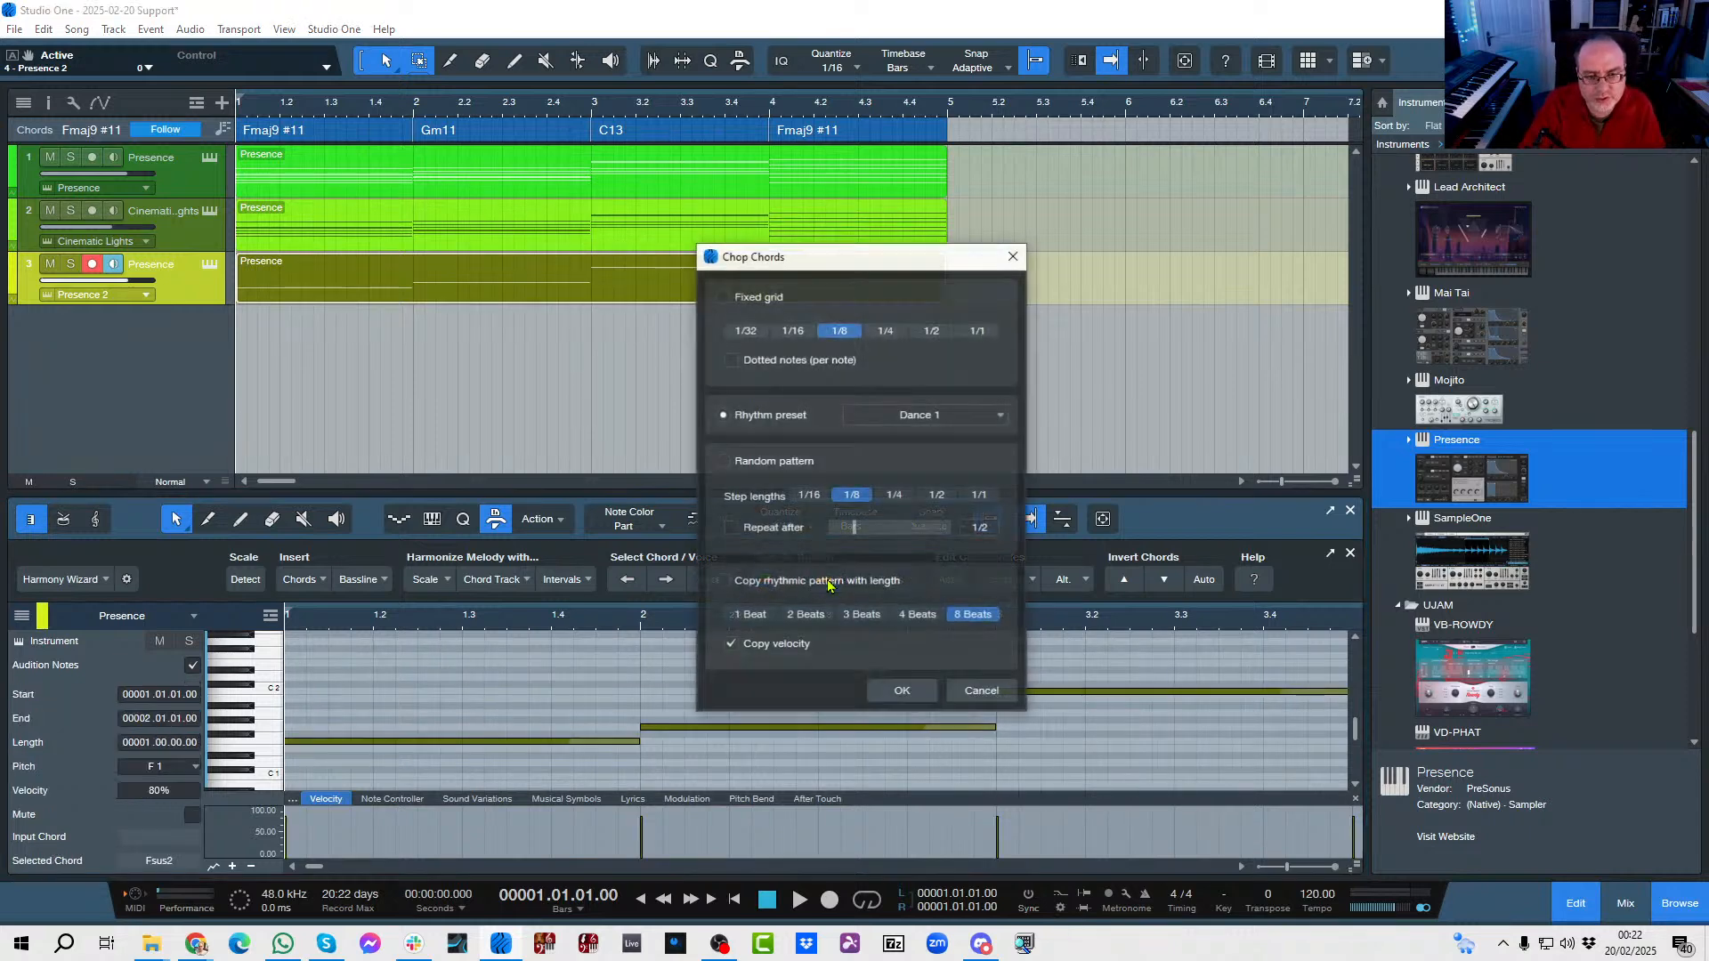
pyautogui.click(887, 418)
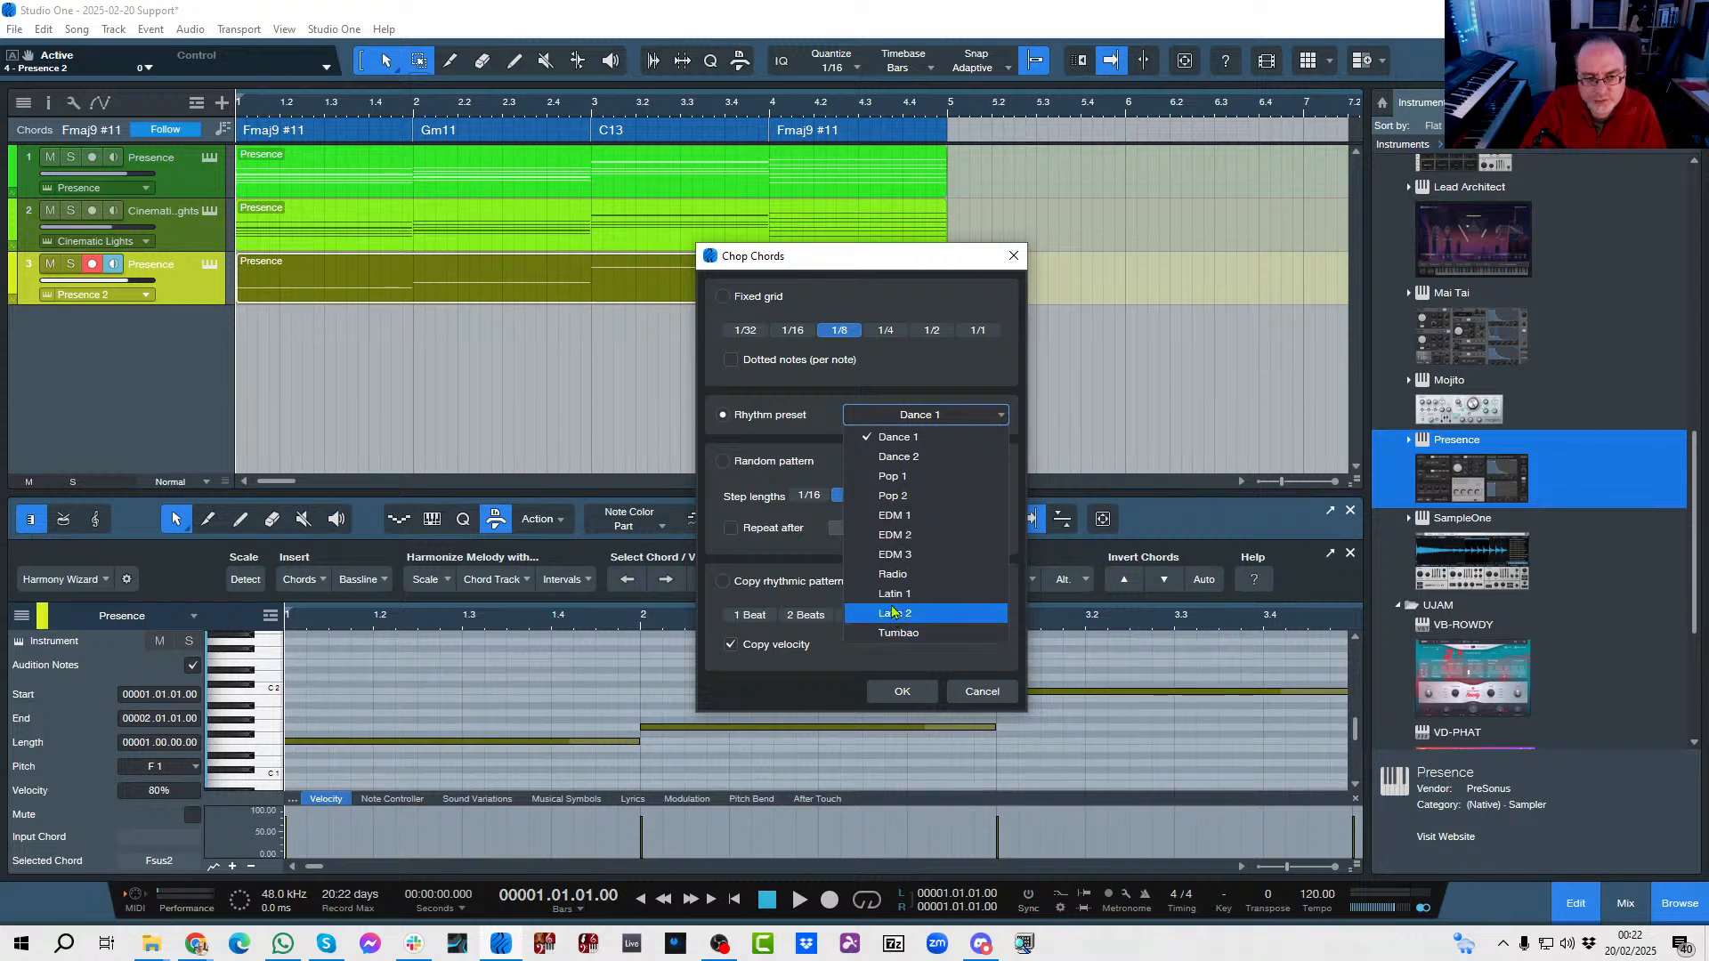
pyautogui.click(894, 634)
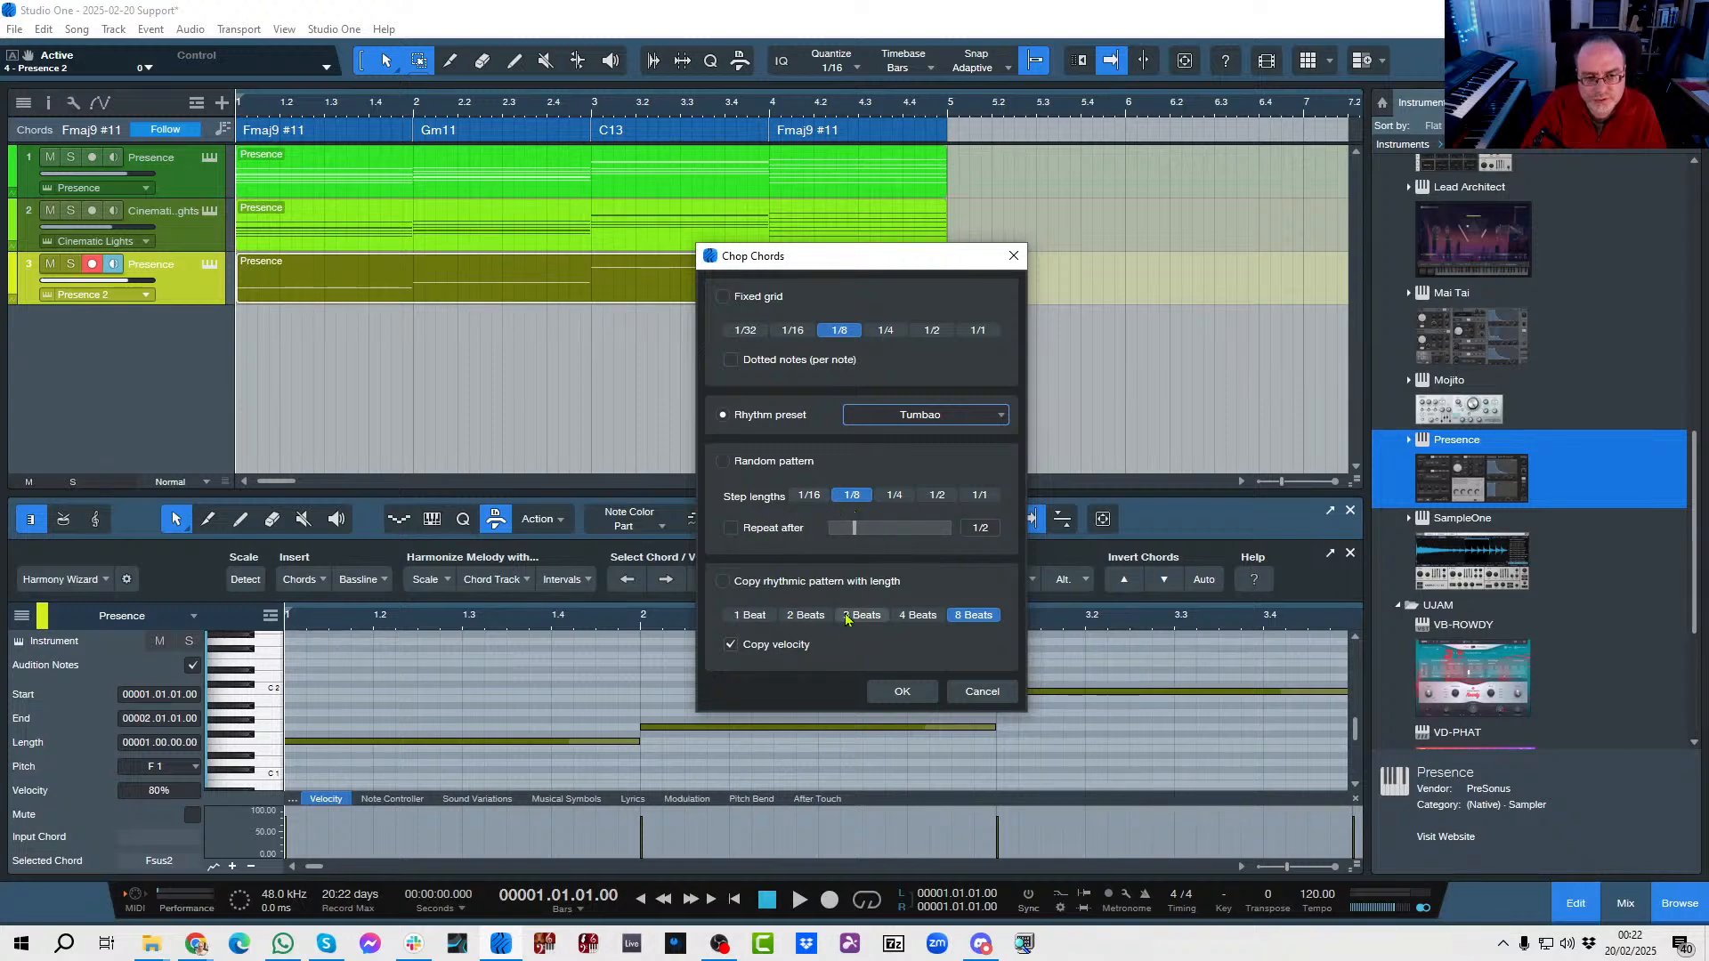
pyautogui.click(722, 462)
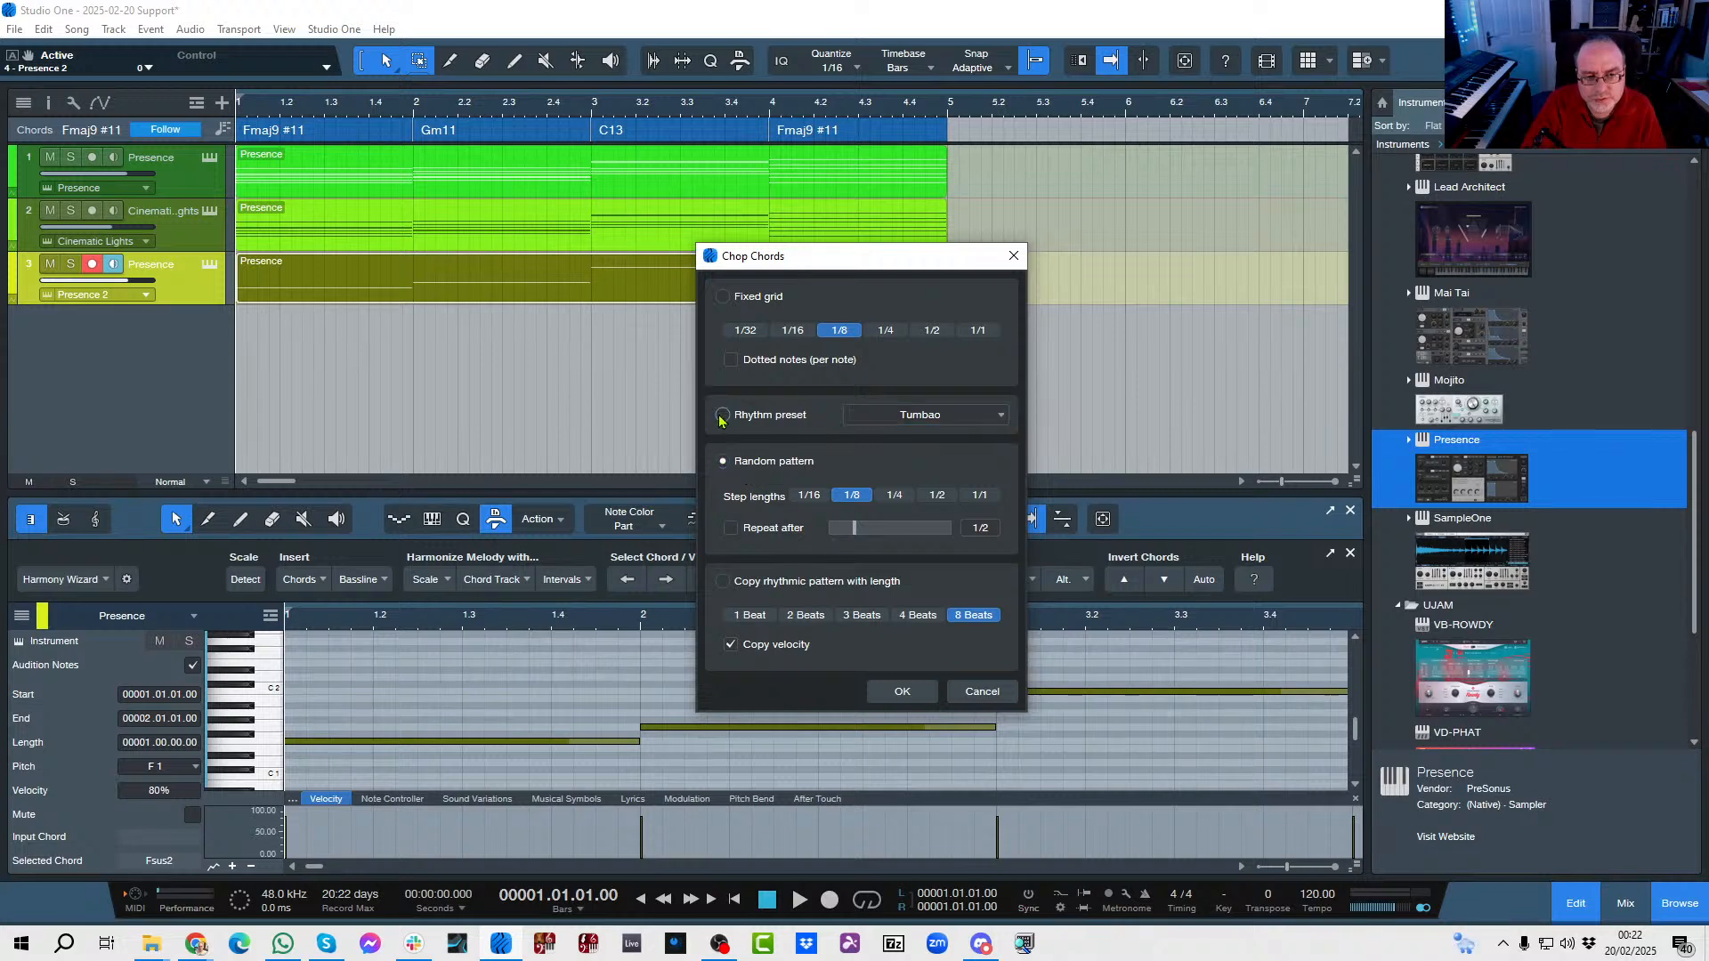
pyautogui.click(901, 691)
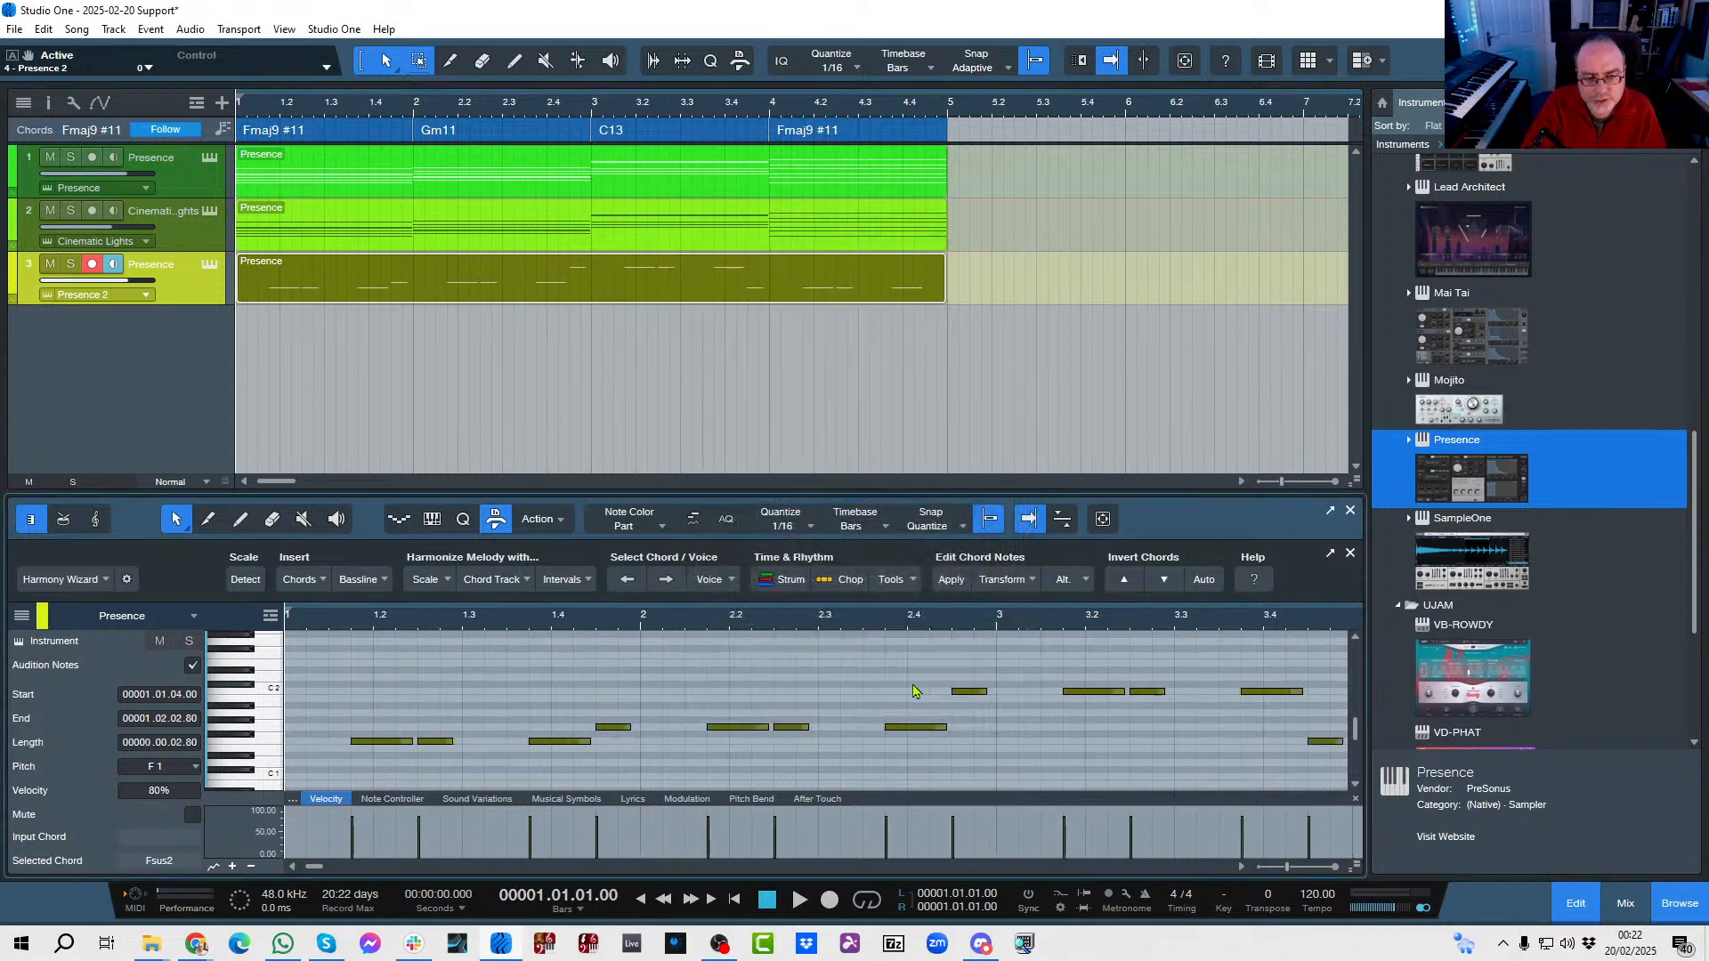
pyautogui.press('space')
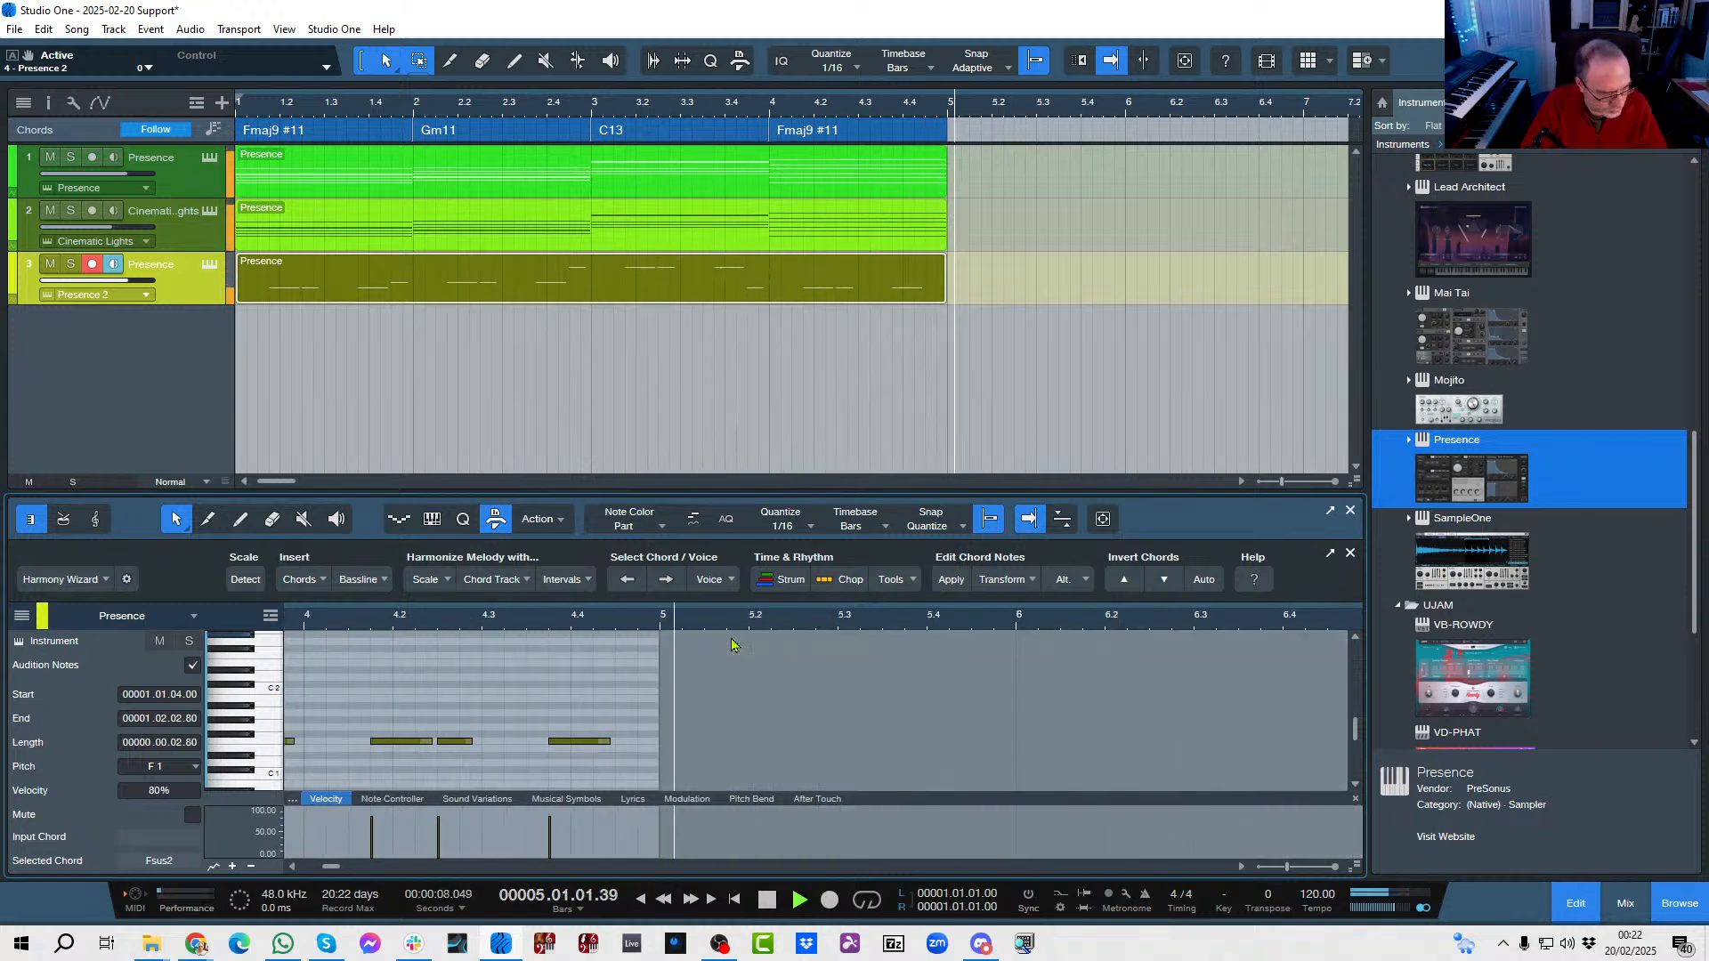
pyautogui.press('space')
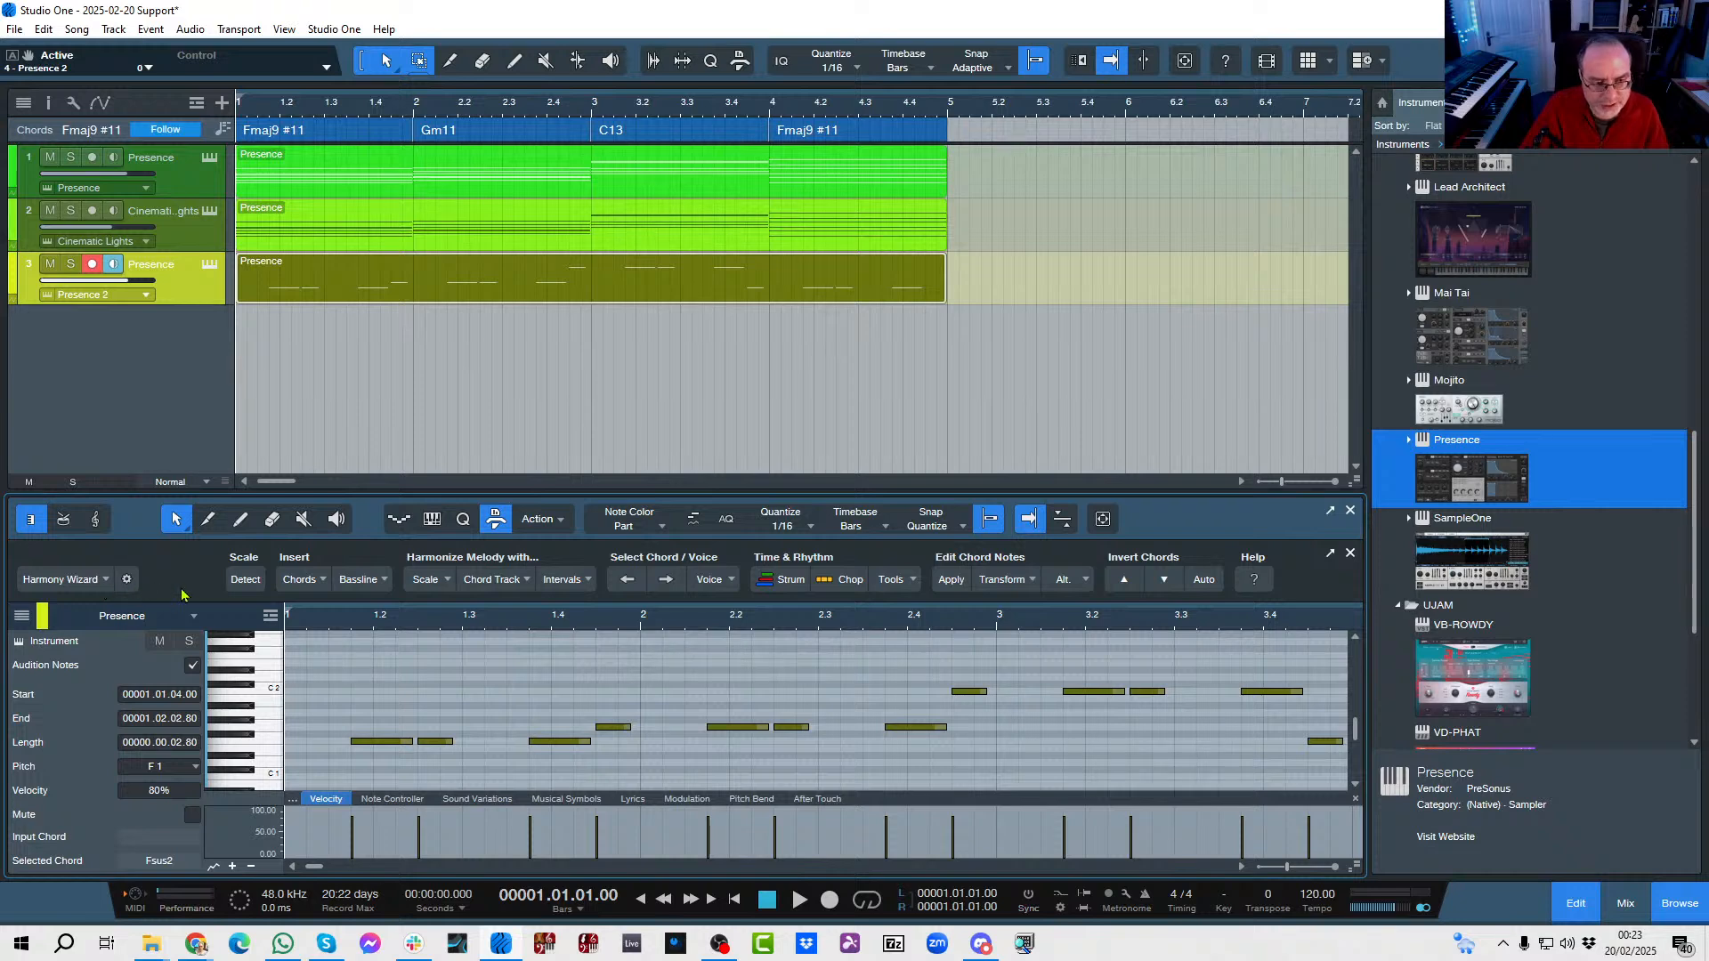
pyautogui.click(1351, 514)
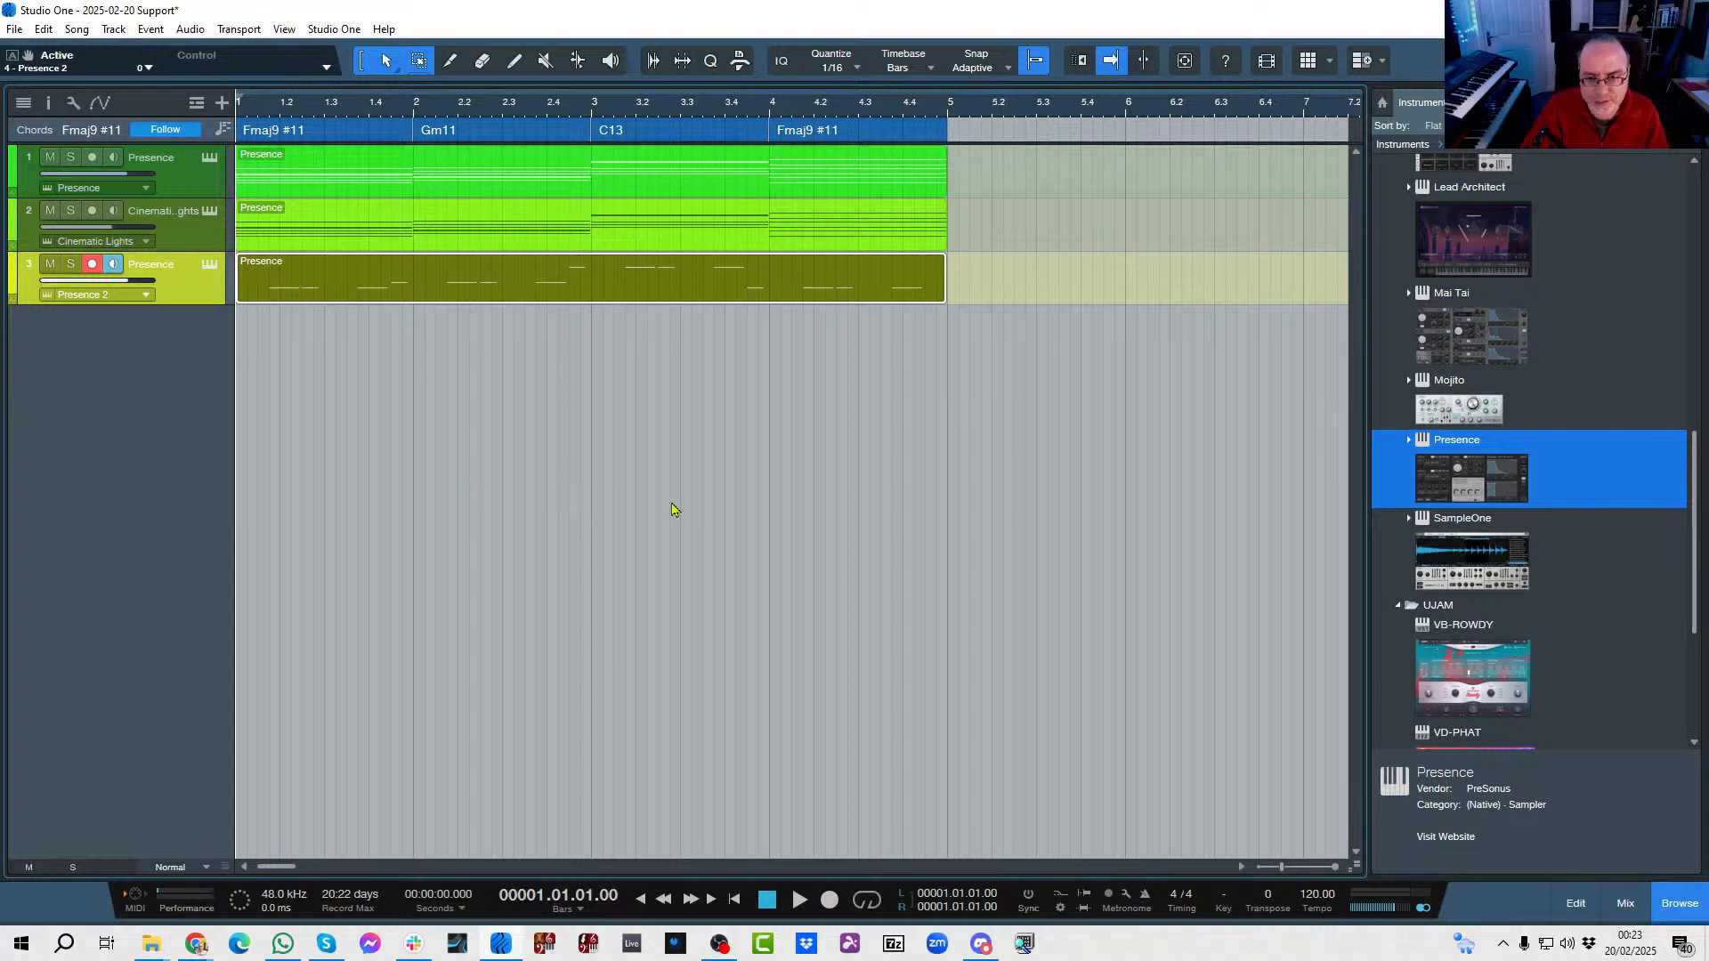
# Browse the PreSonus loops, collapse Sixtring Vol 2 and open the loop folder of Tom Brechtlein V2 Stereo.
pyautogui.click(1531, 103)
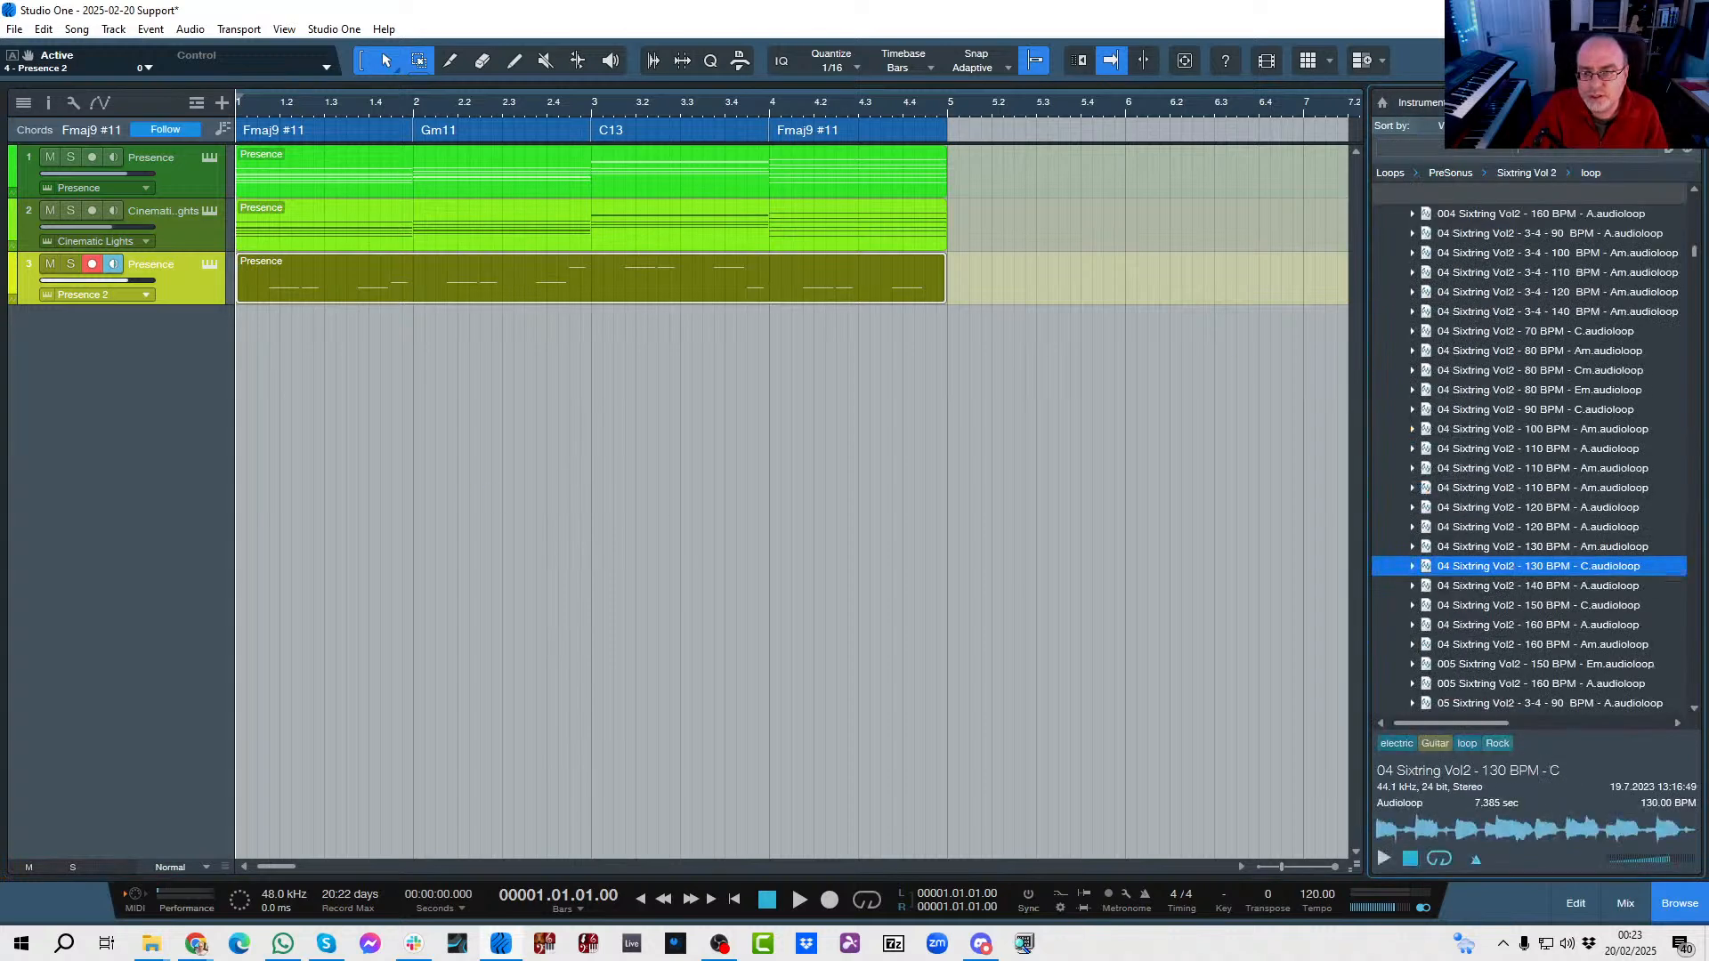
pyautogui.scroll(5, 1701, 633)
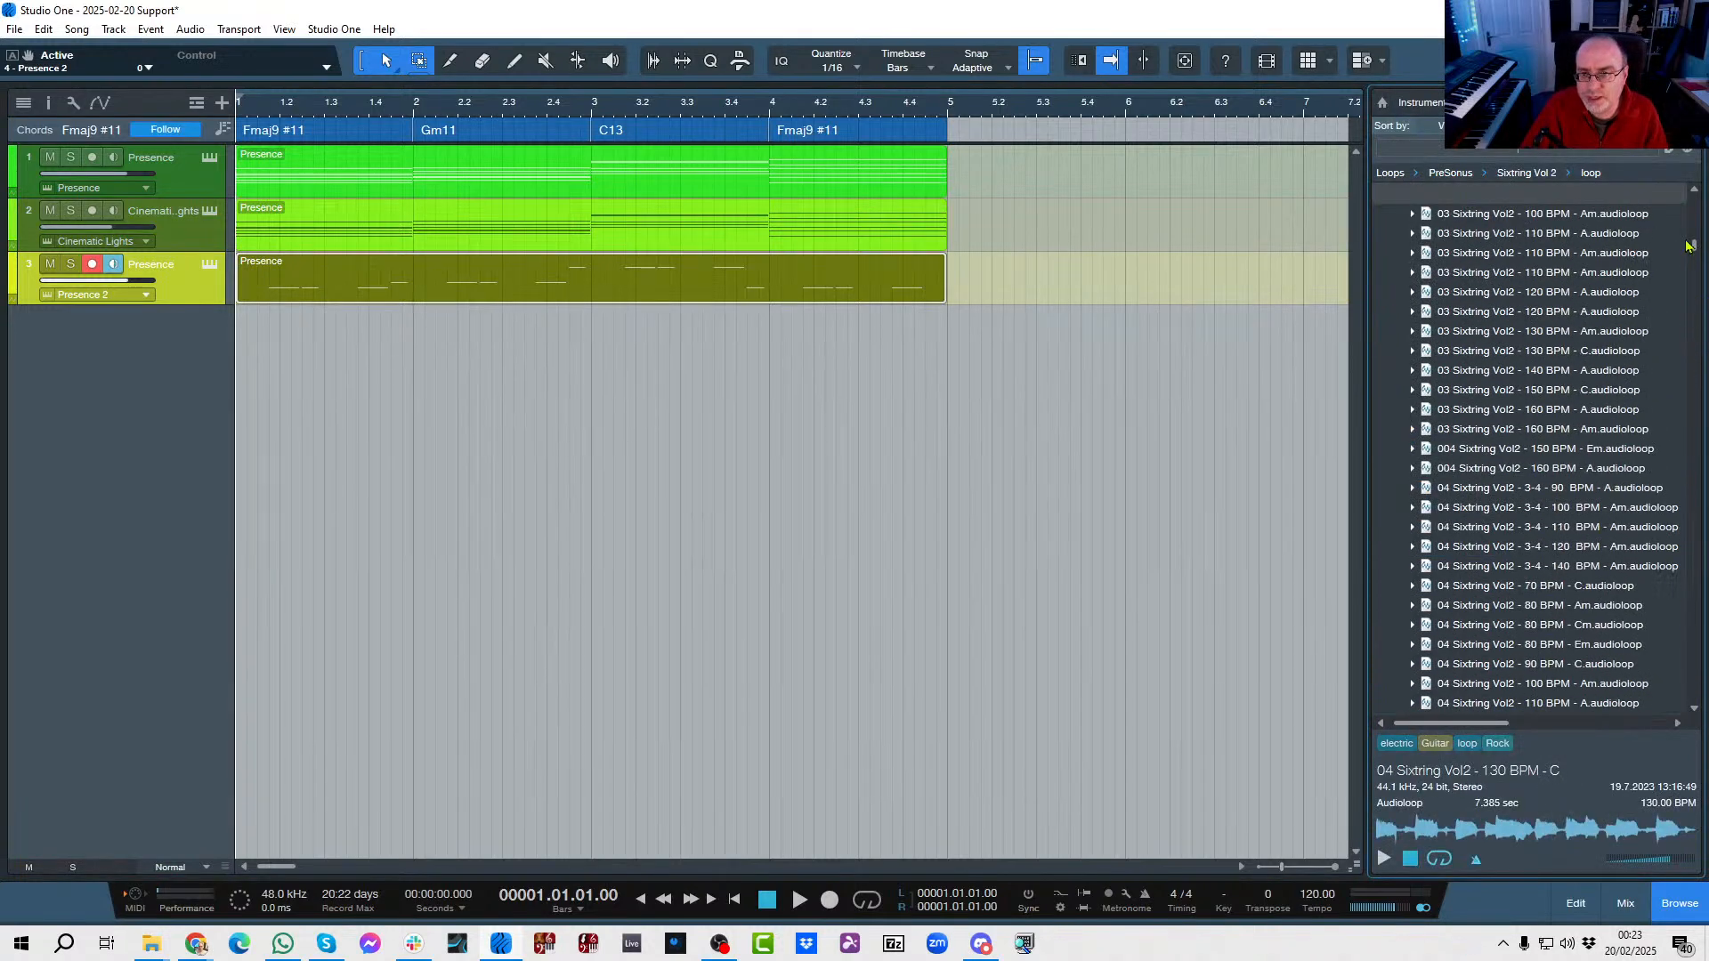
pyautogui.moveTo(1689, 246); pyautogui.dragTo(1693, 204)
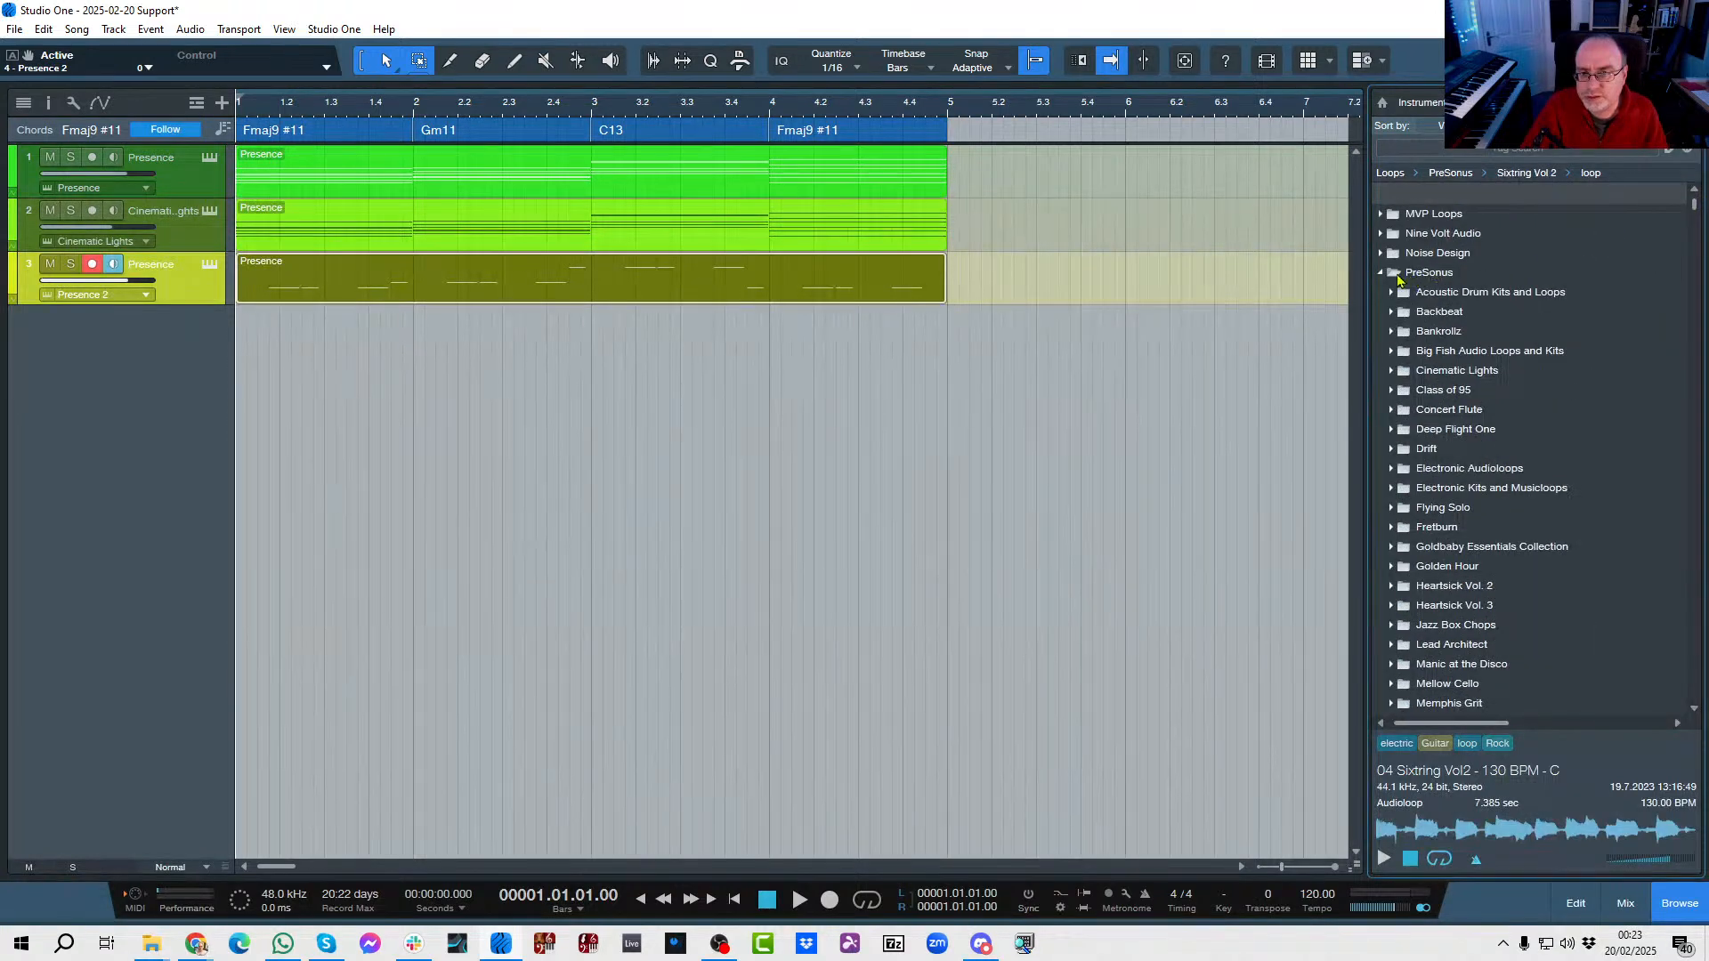
pyautogui.scroll(-5, 1385, 499)
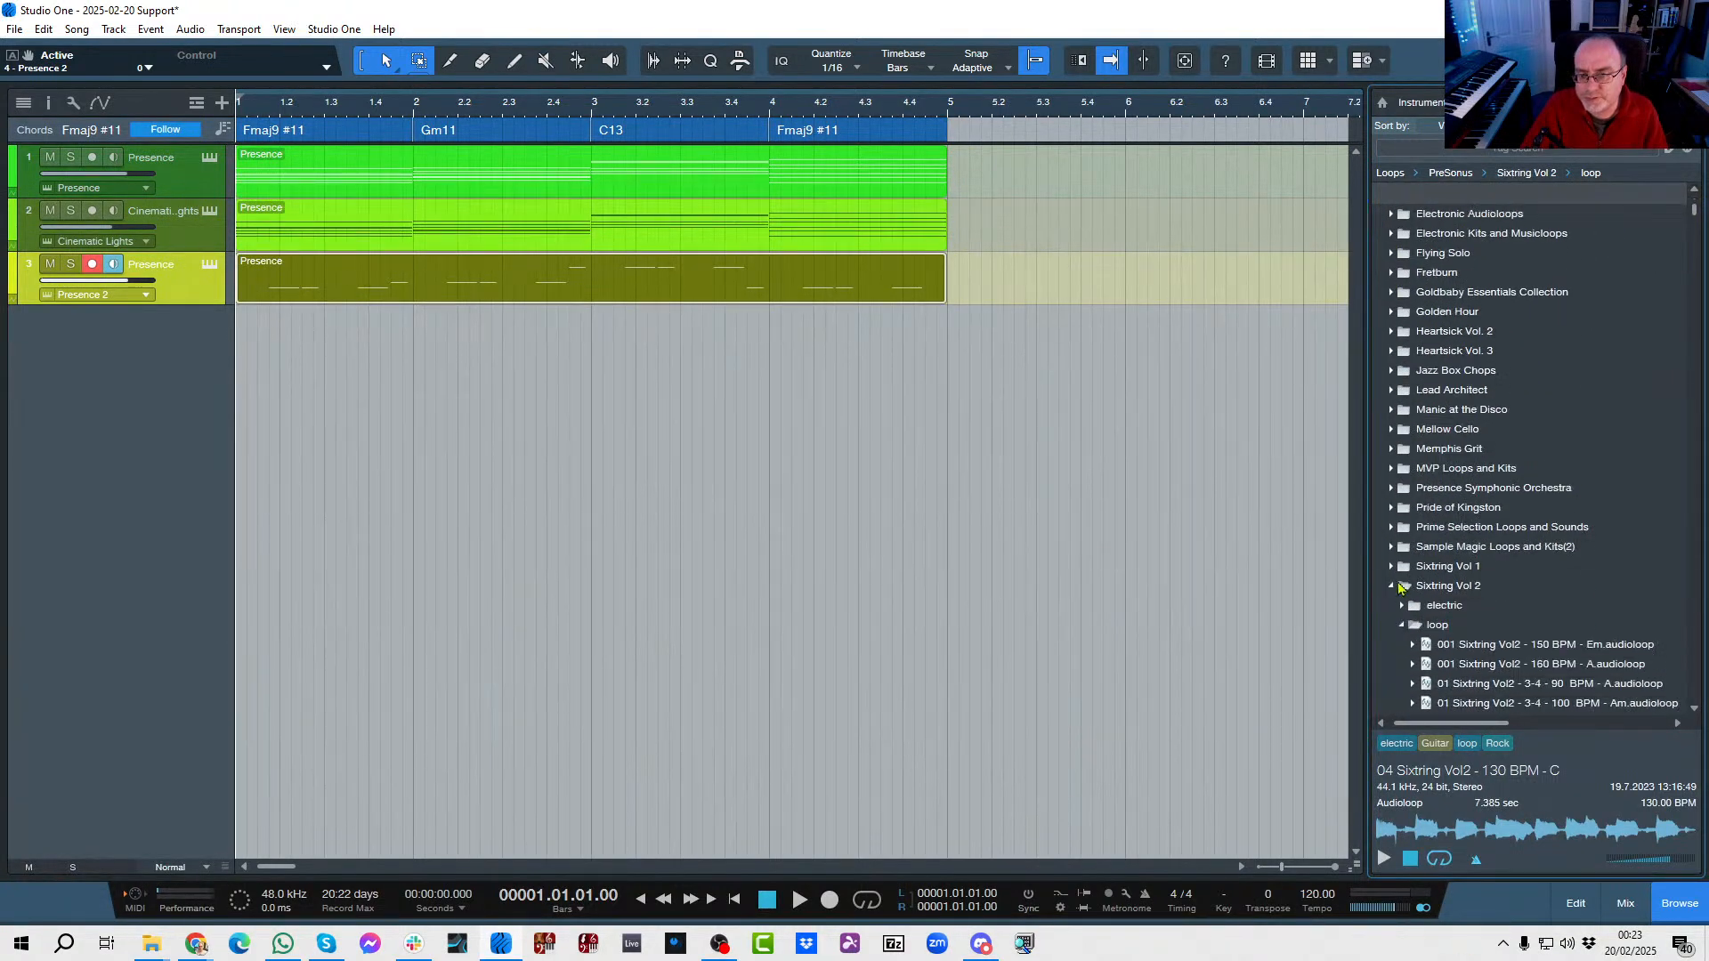
pyautogui.click(1392, 586)
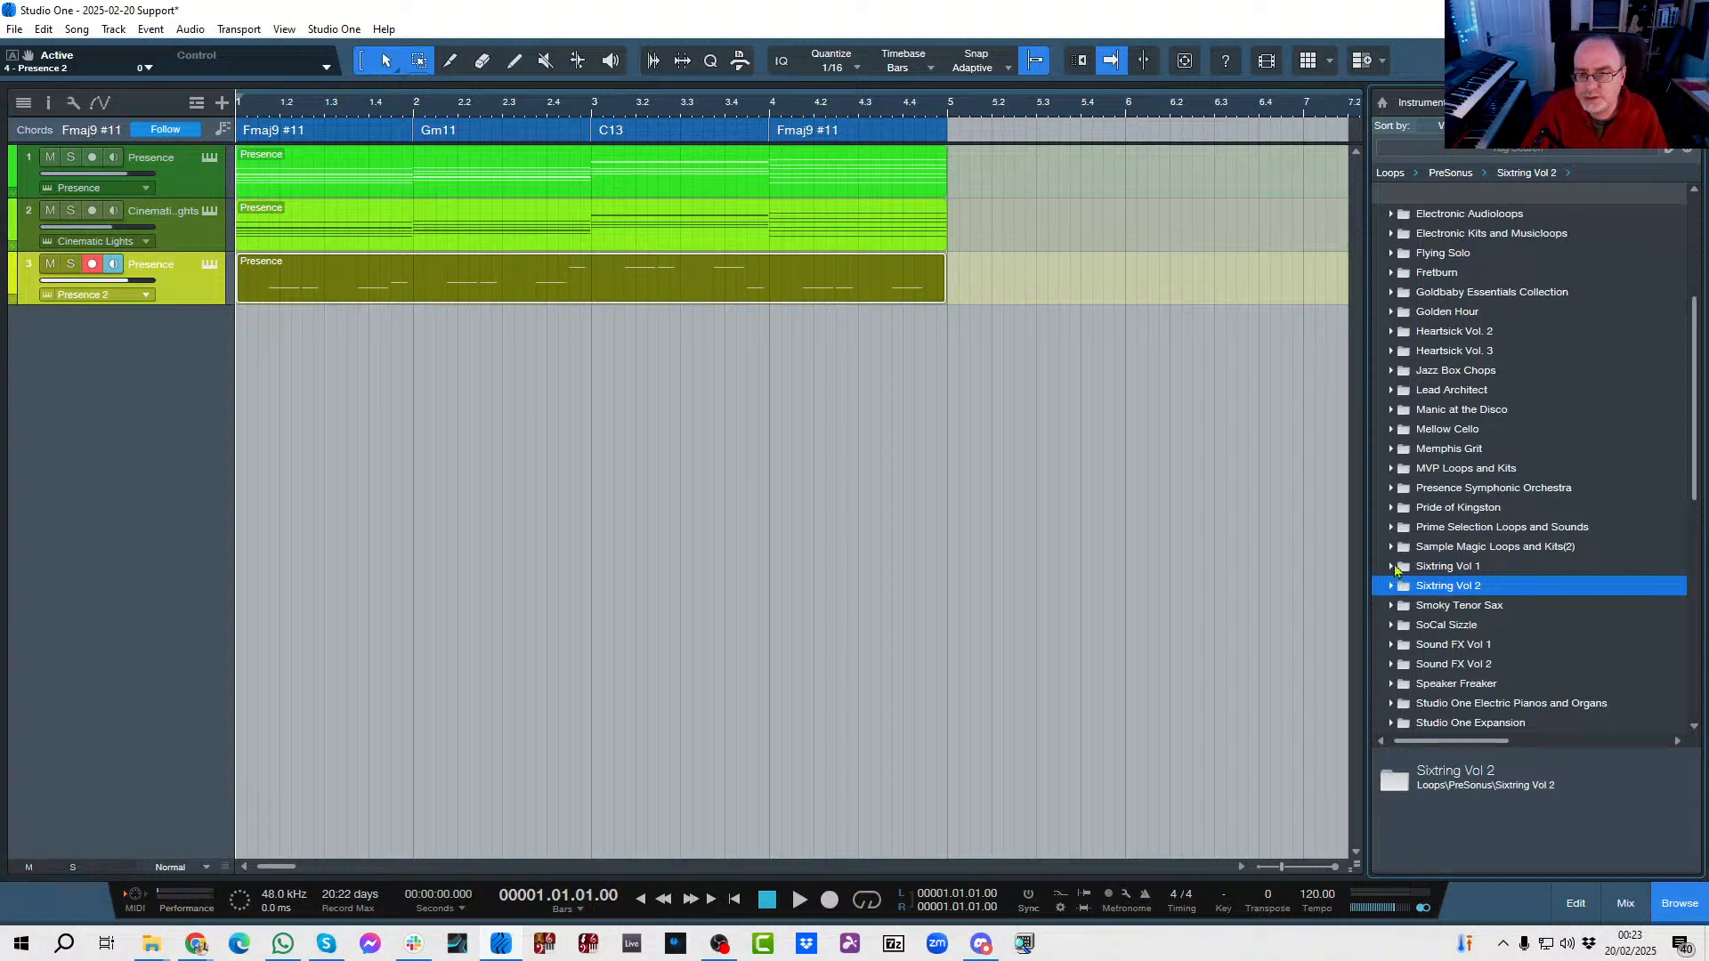
pyautogui.scroll(-5, 1413, 433)
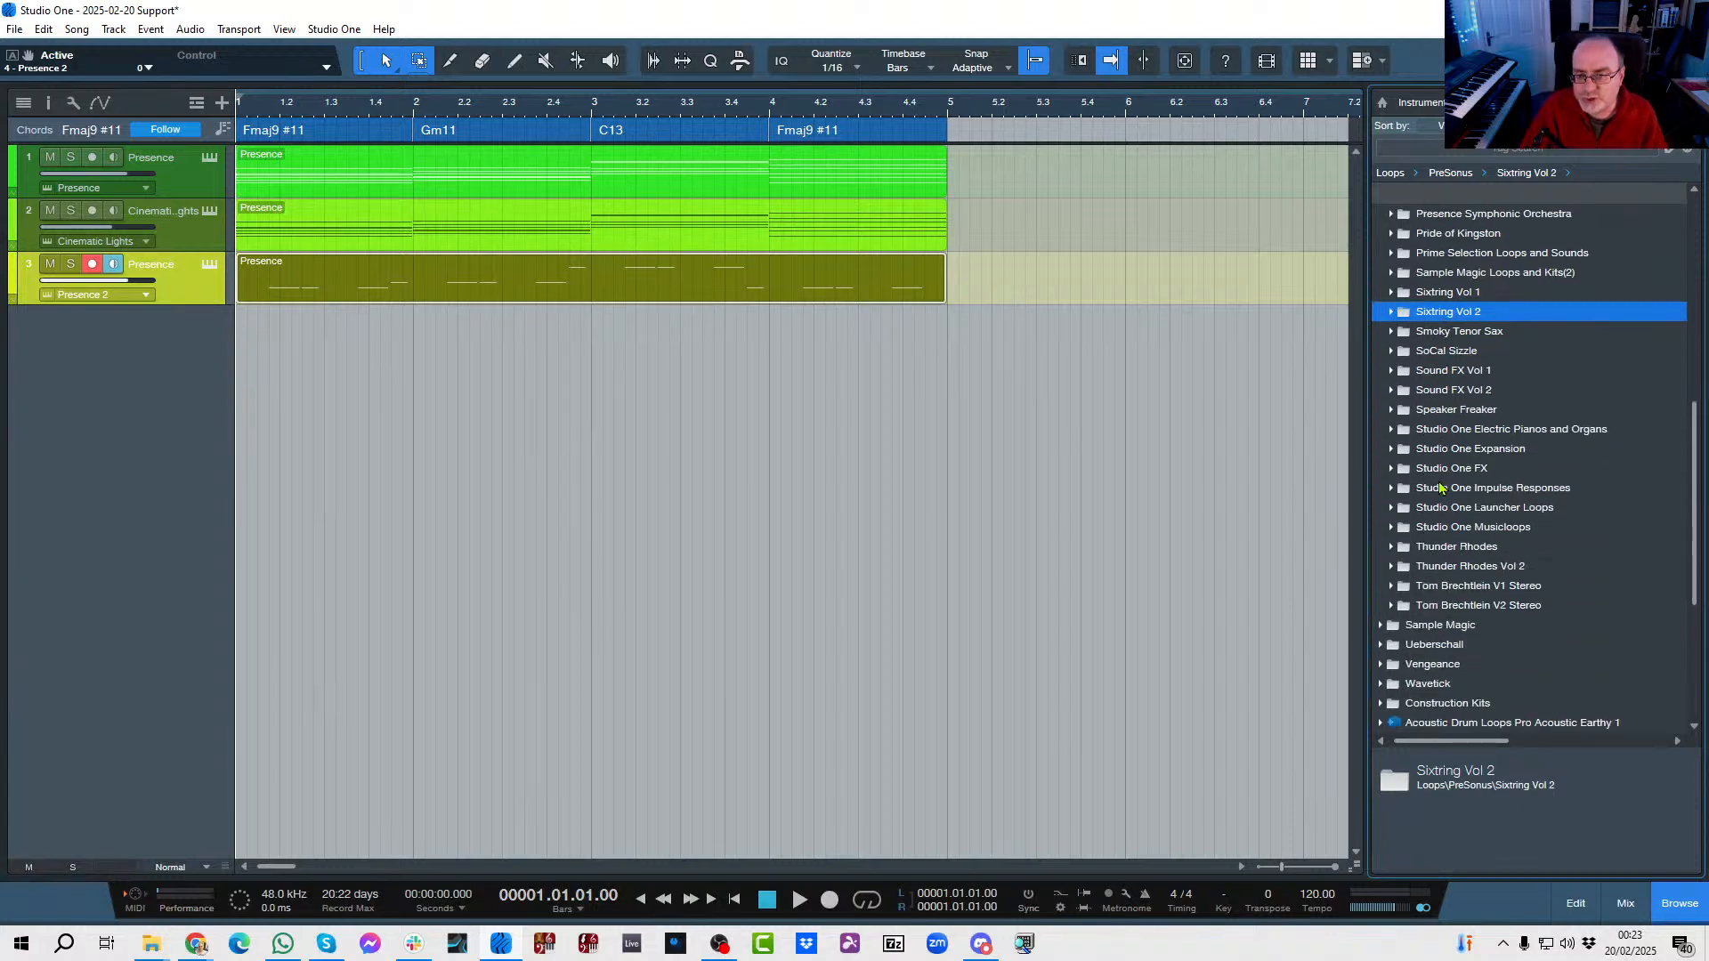
pyautogui.click(1392, 605)
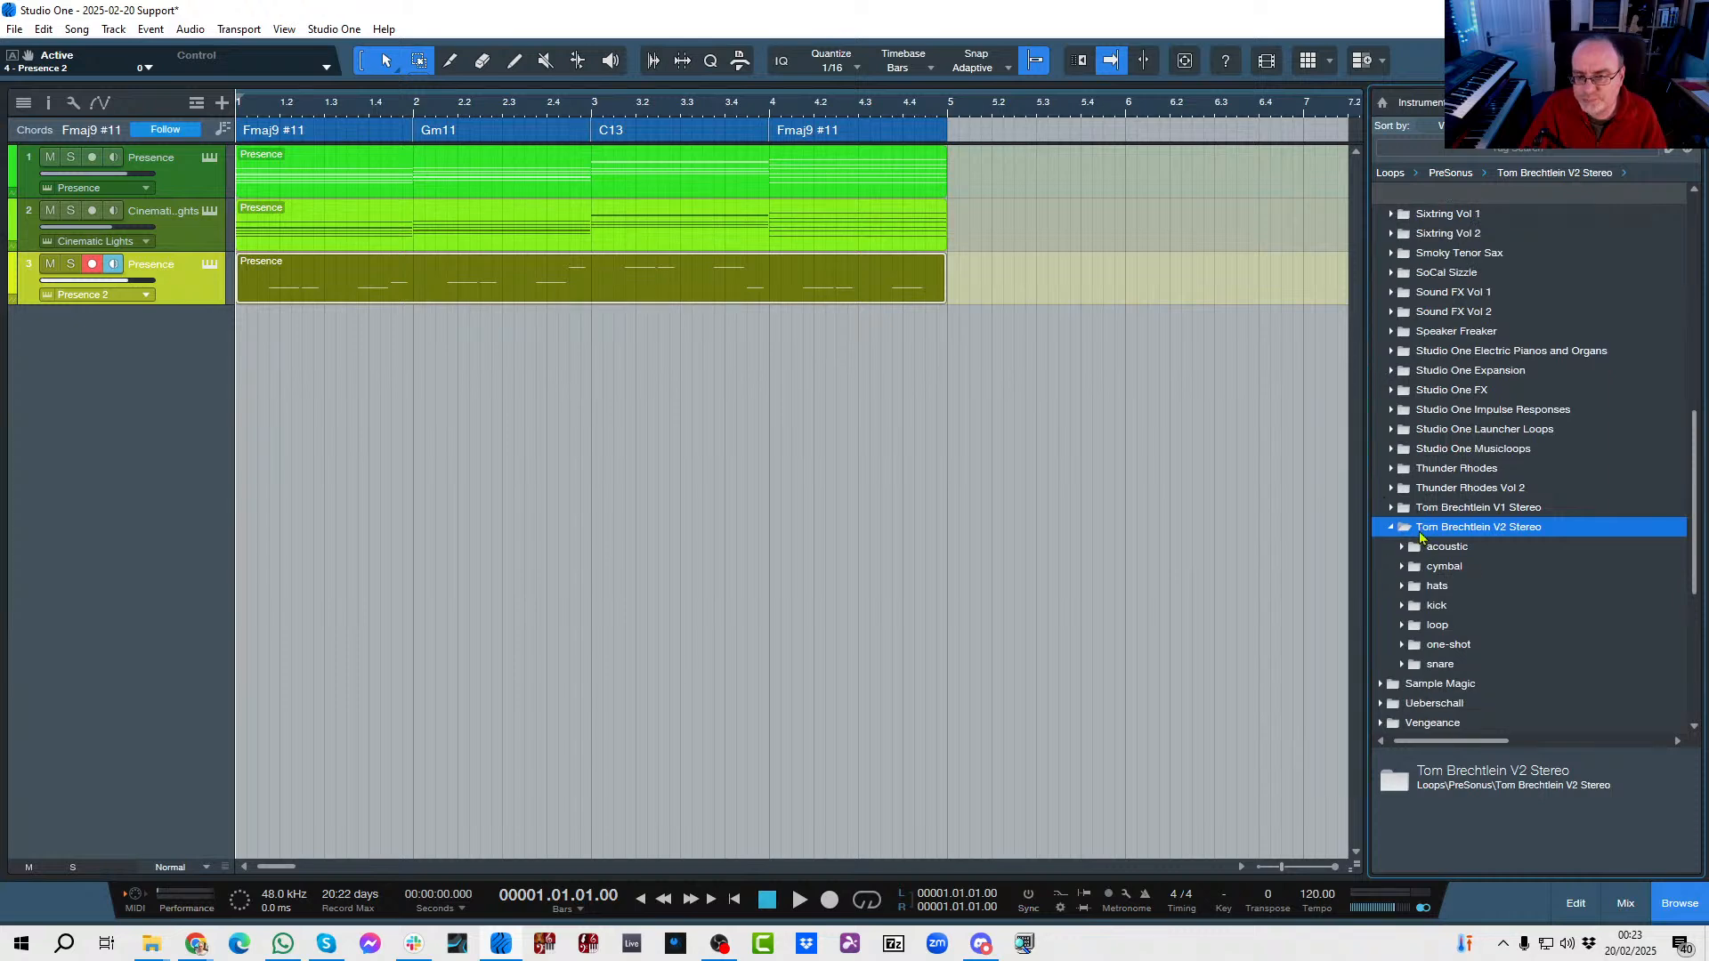
pyautogui.click(1402, 625)
pyautogui.scroll(-8, 1442, 596)
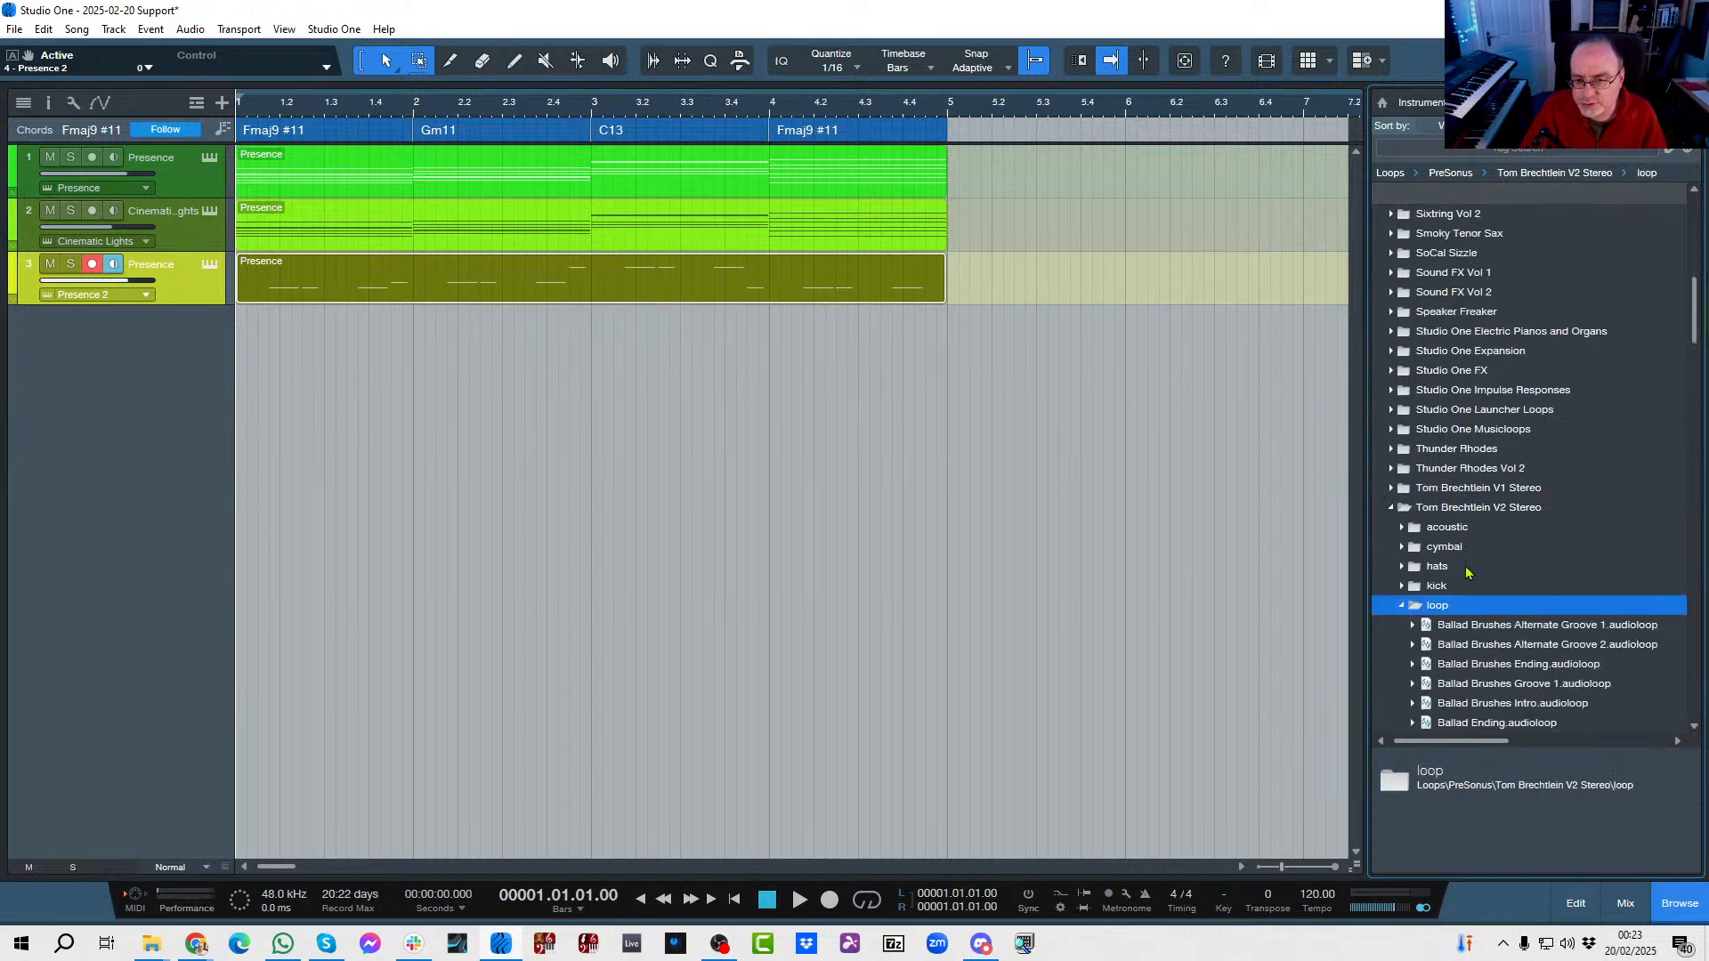
# Preview the Mambo Cowbell Groove, Mambo Groove 1 and Mambo Groove 5 drum loops.
pyautogui.scroll(-10, 1467, 570)
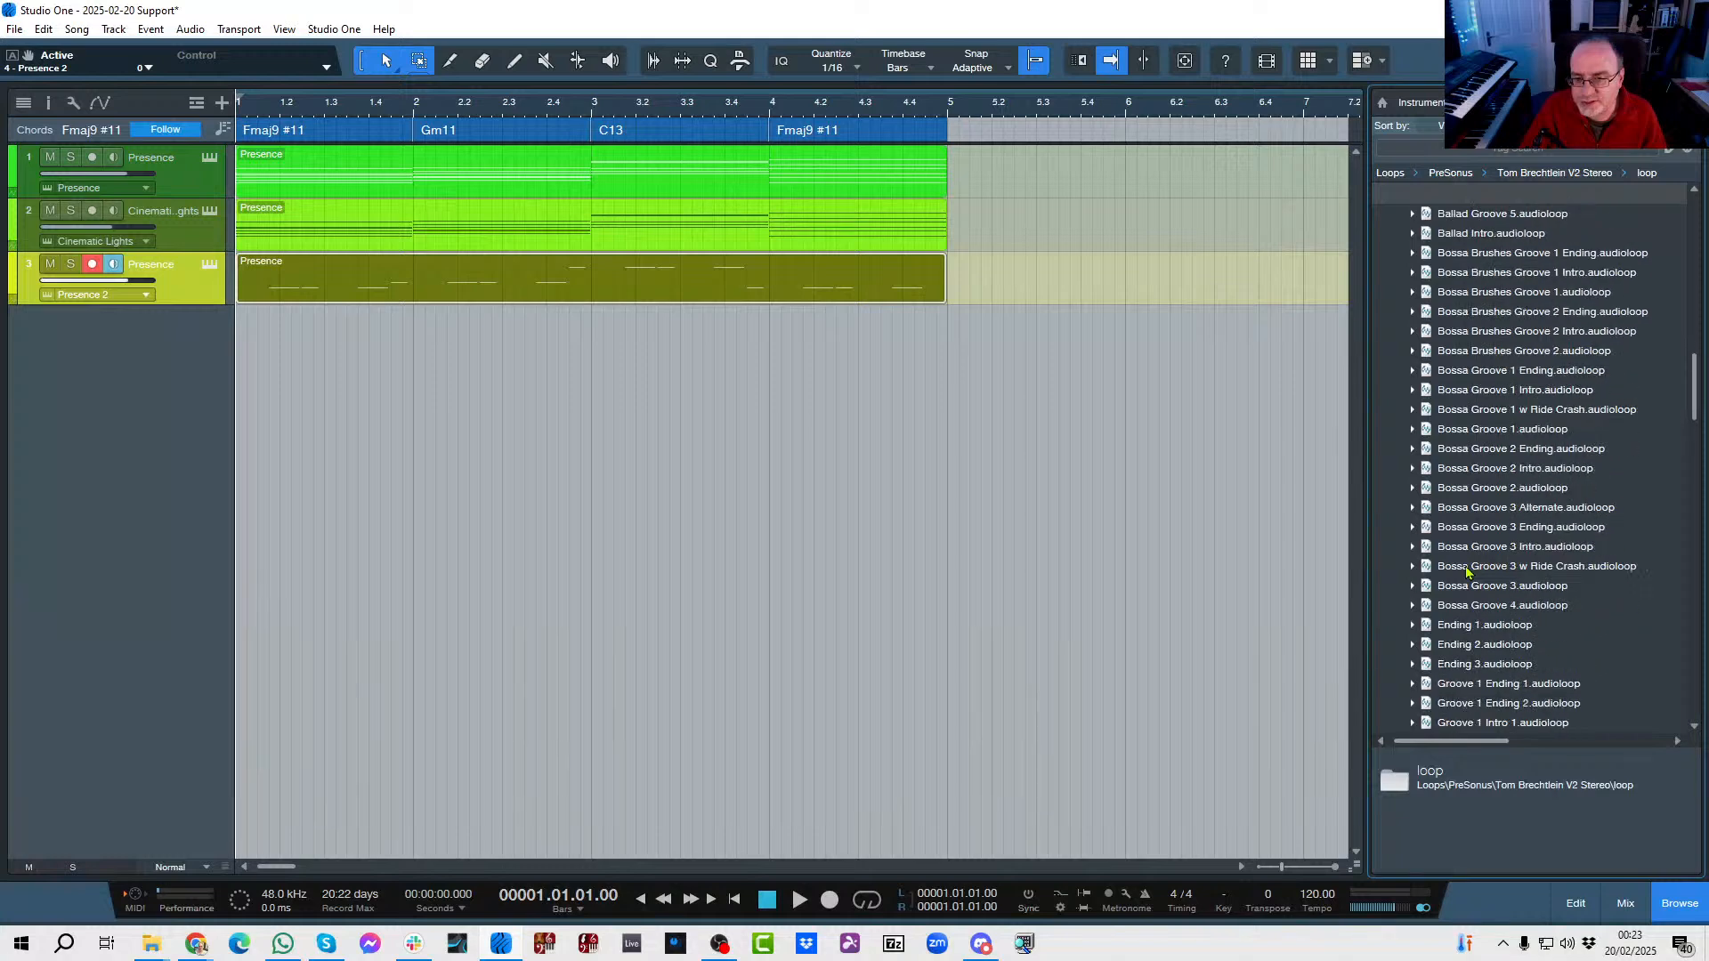
pyautogui.scroll(-7, 1466, 570)
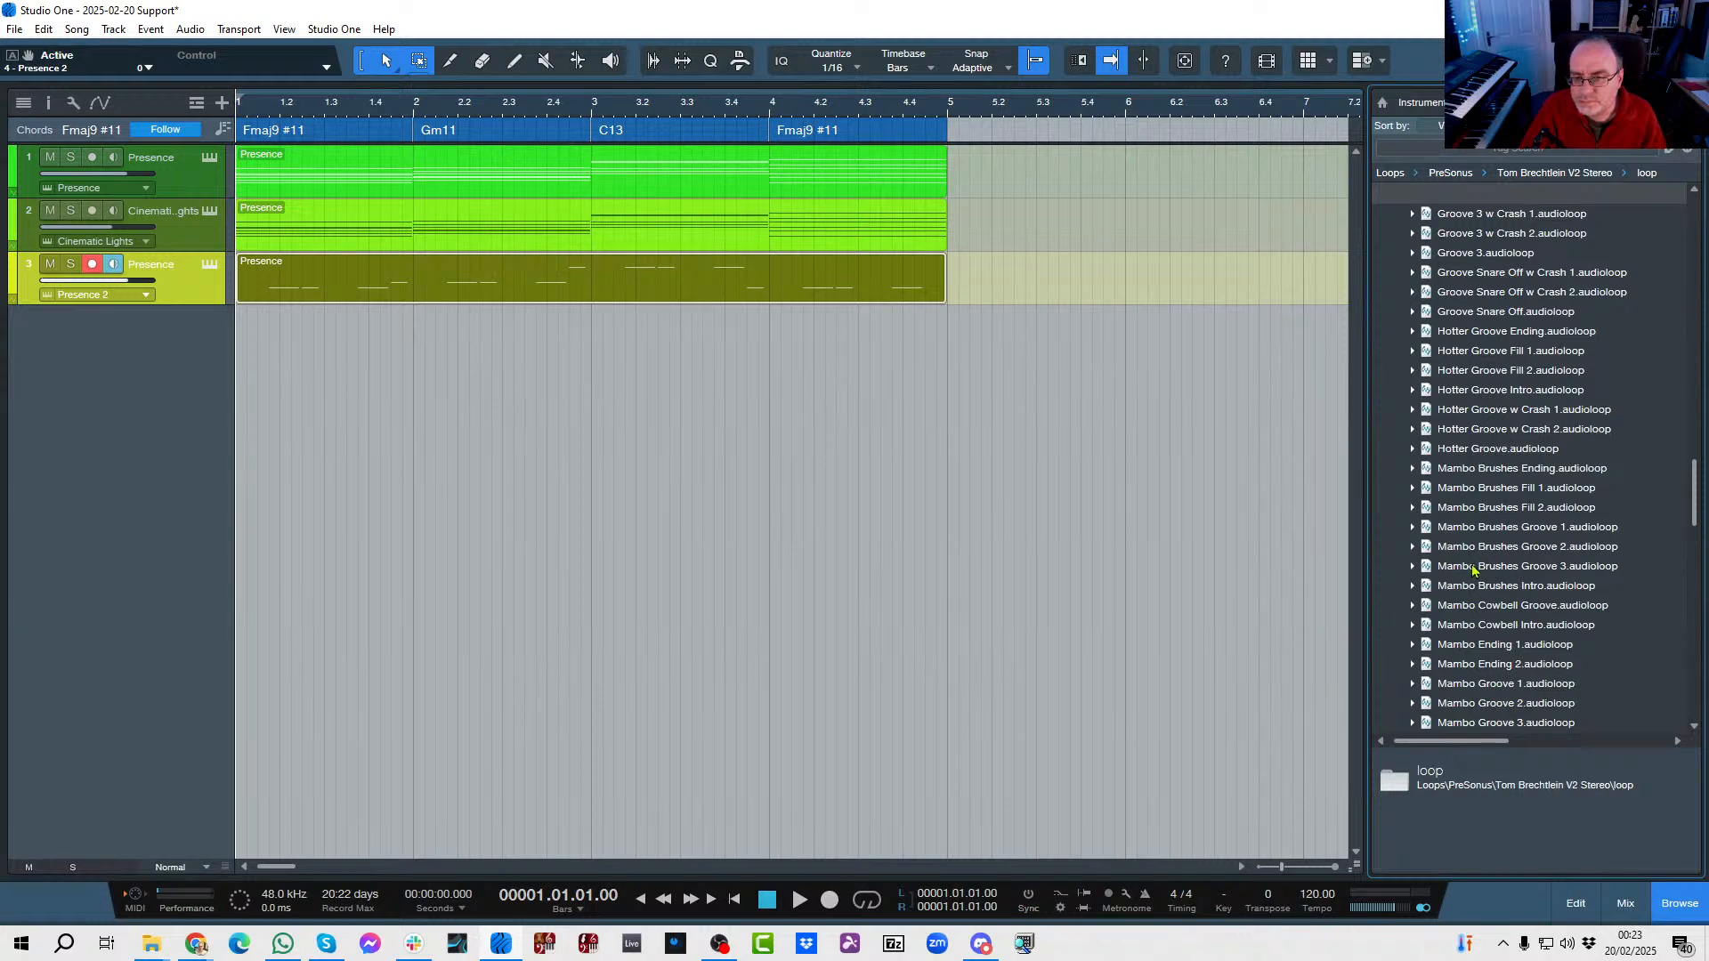
pyautogui.click(1467, 607)
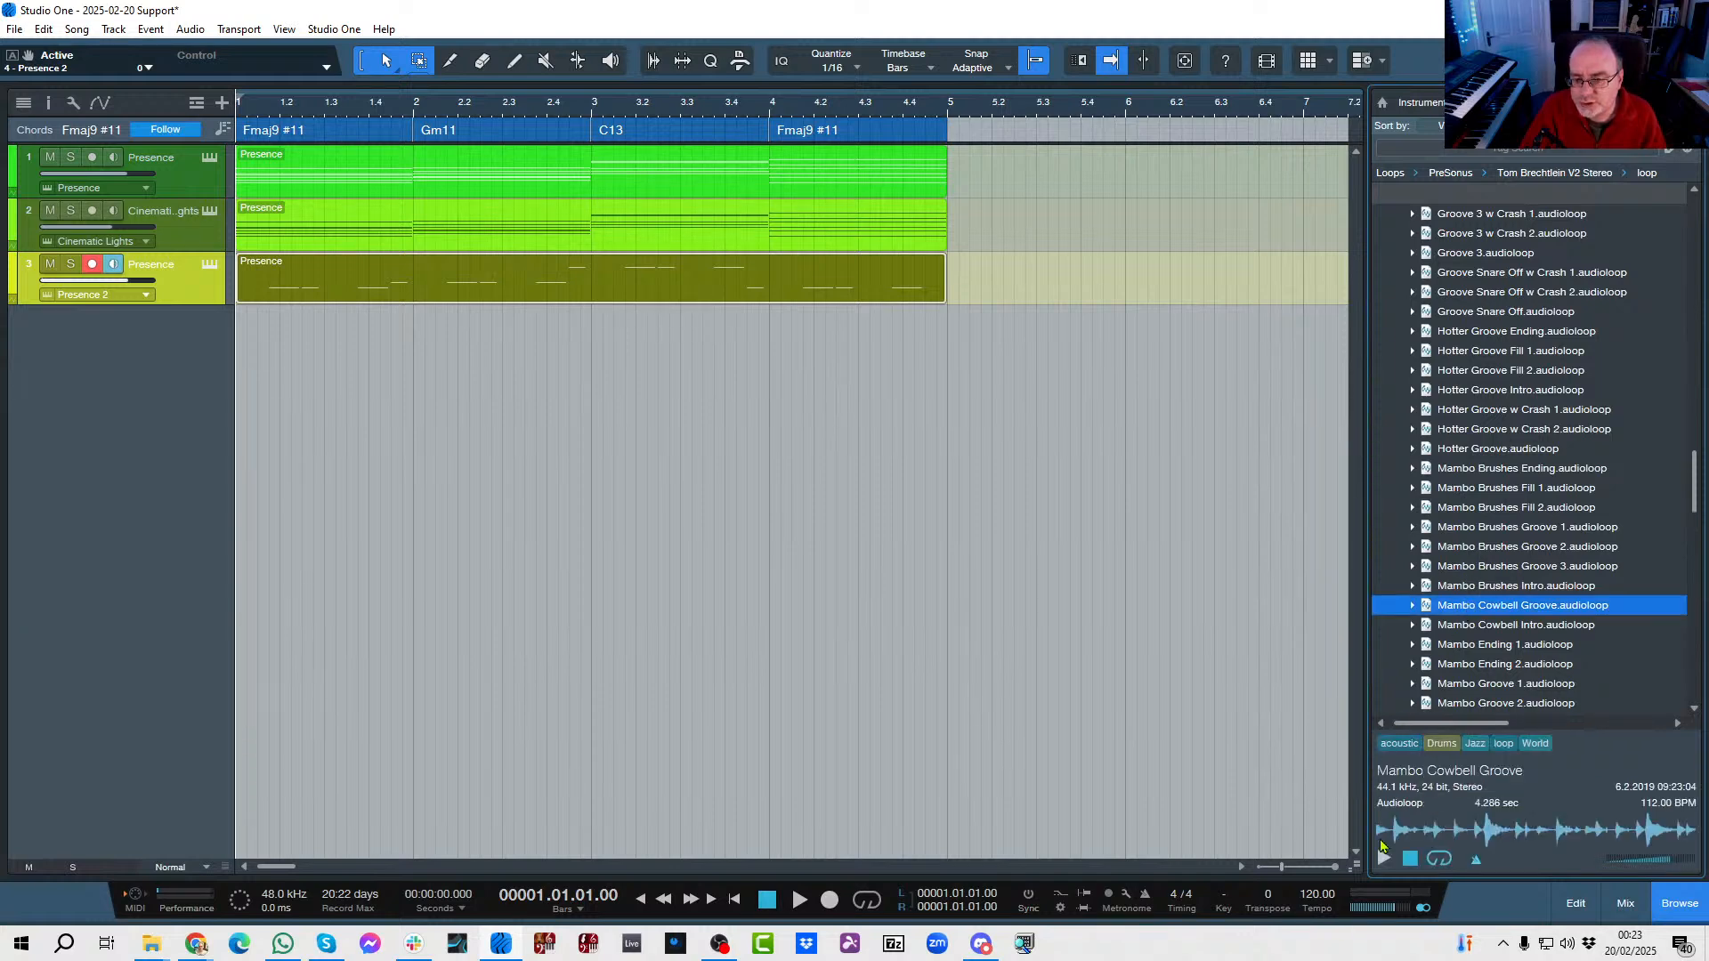
pyautogui.click(1383, 858)
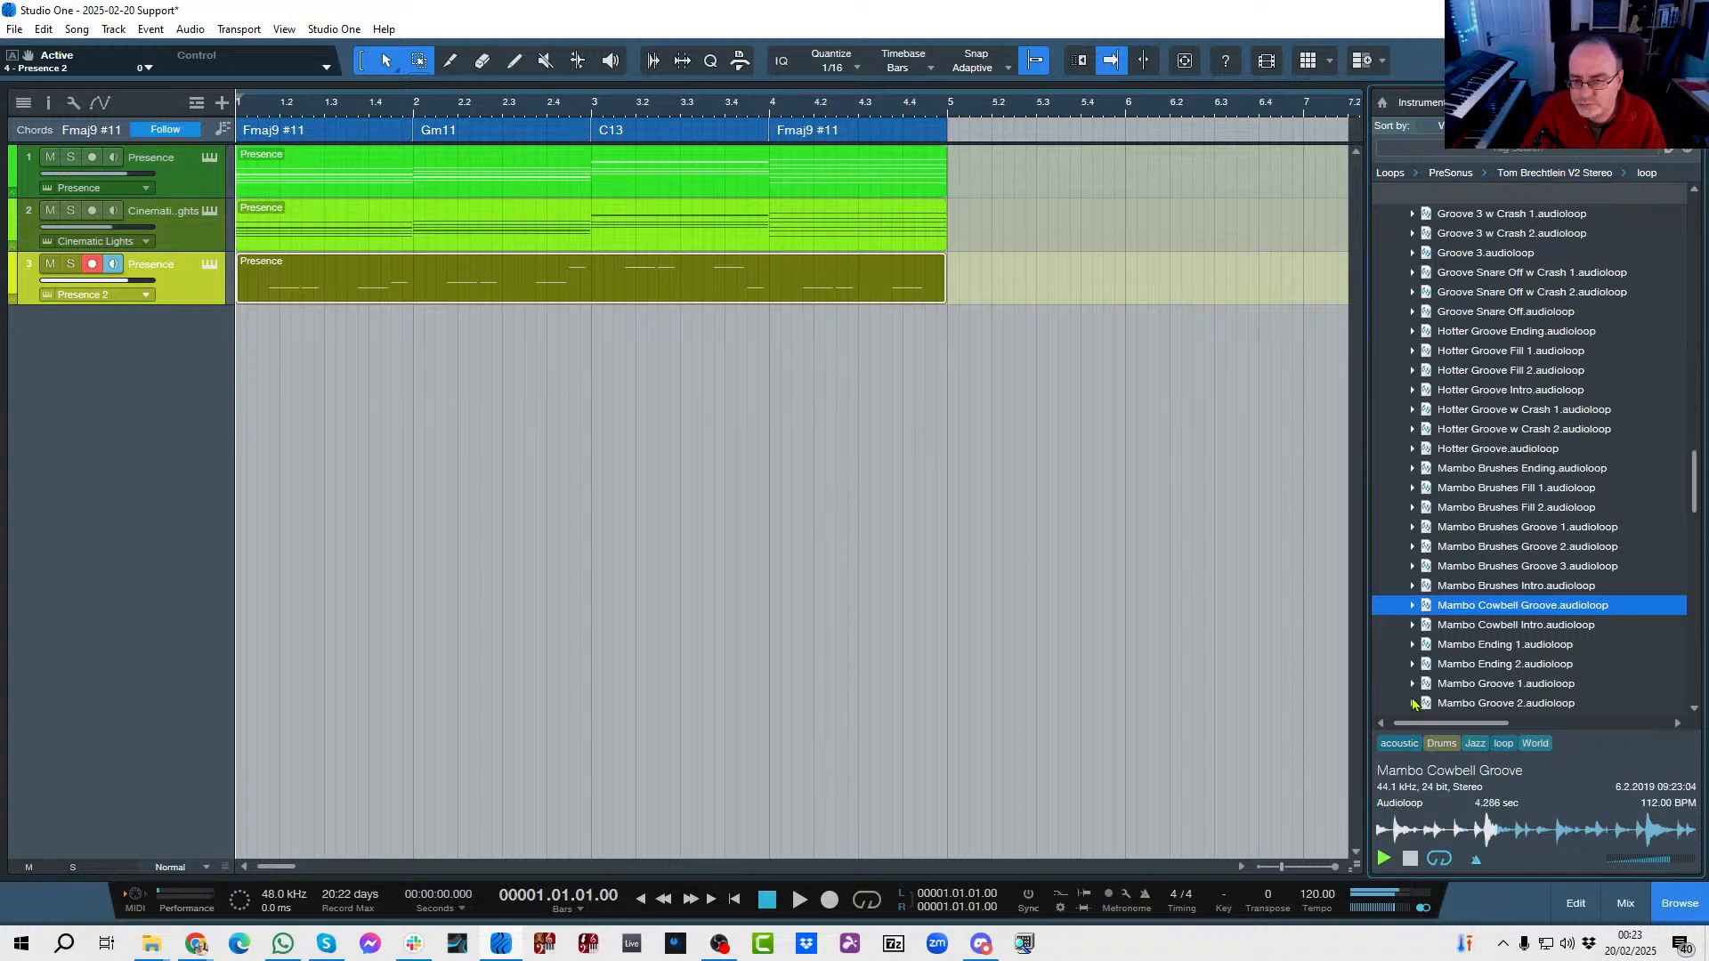
pyautogui.click(1481, 683)
pyautogui.scroll(-2, 1498, 580)
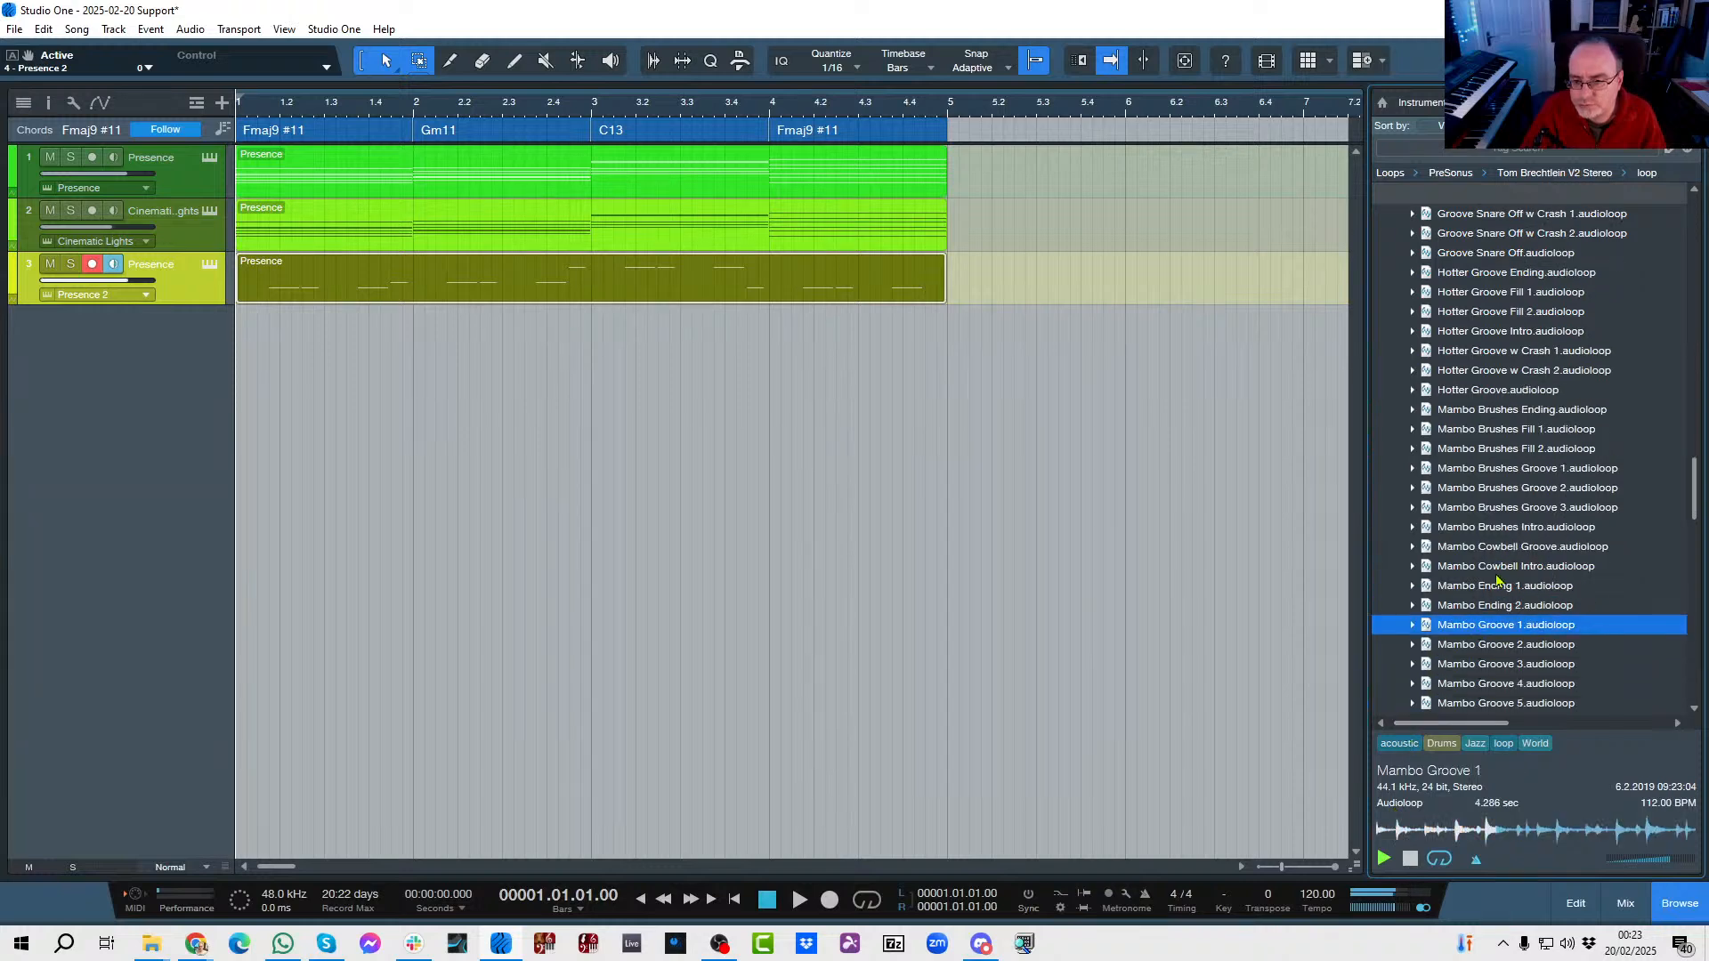
pyautogui.click(1469, 683)
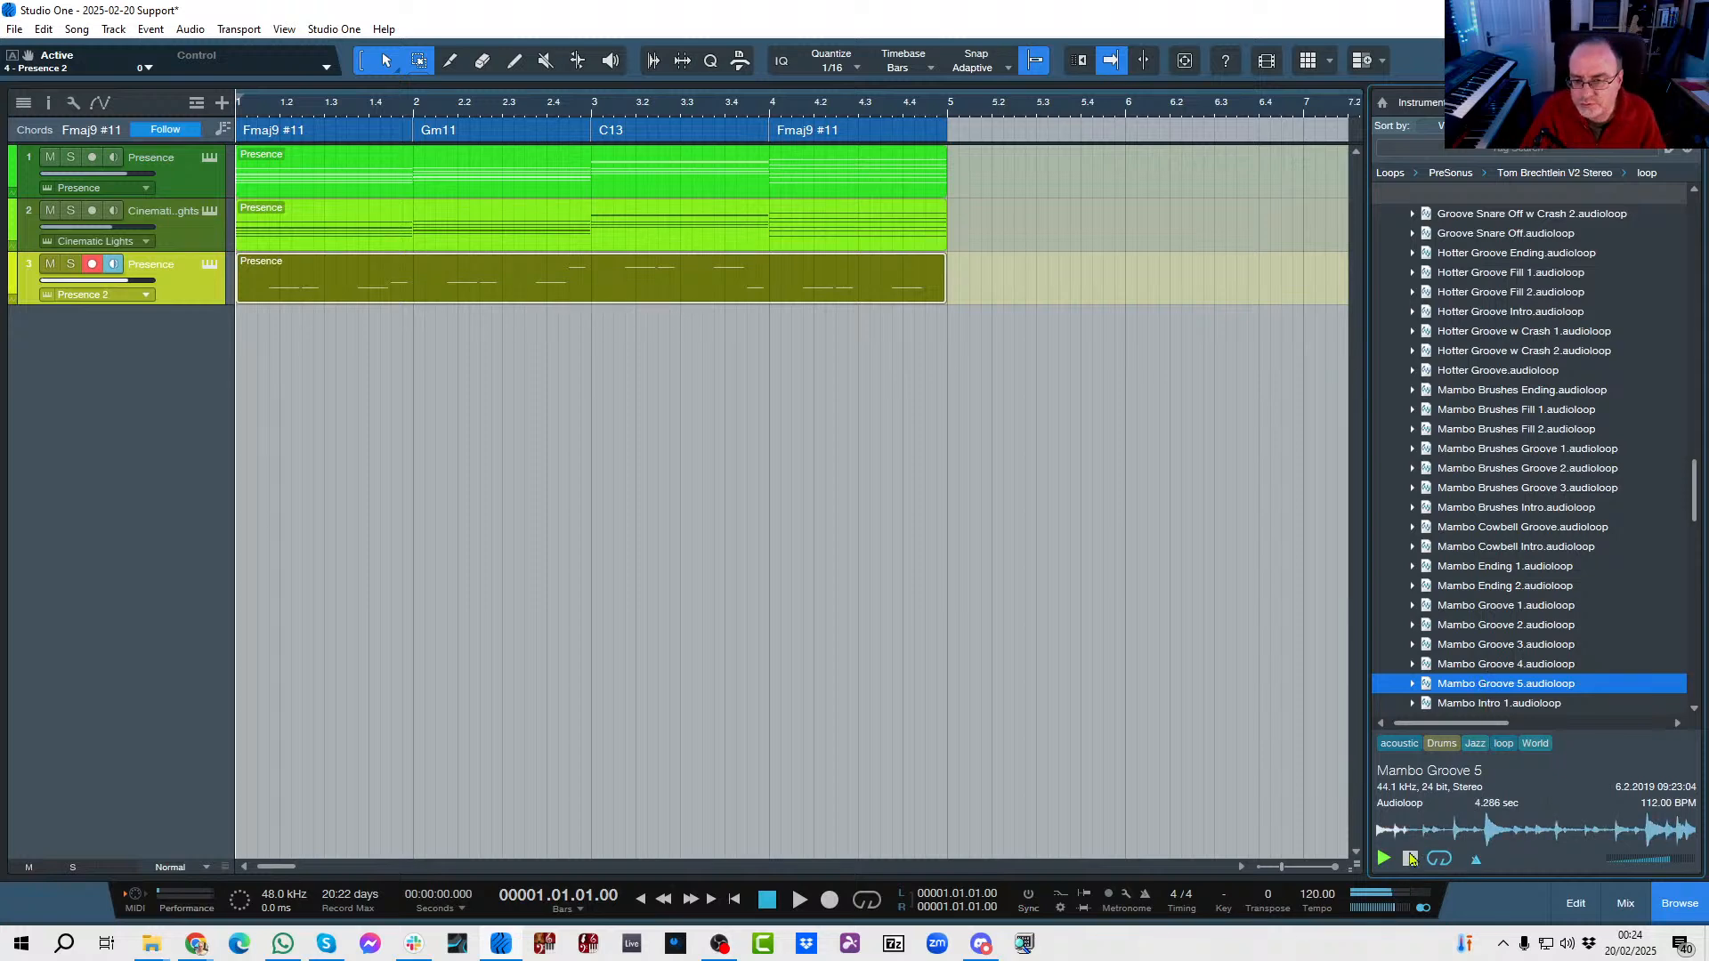
pyautogui.click(1410, 858)
# Place the Mambo Groove 5 loop on a new track at bar 1, duplicate it to fill bars 1 to 4 and play the song.
pyautogui.moveTo(1477, 691); pyautogui.dragTo(267, 336)
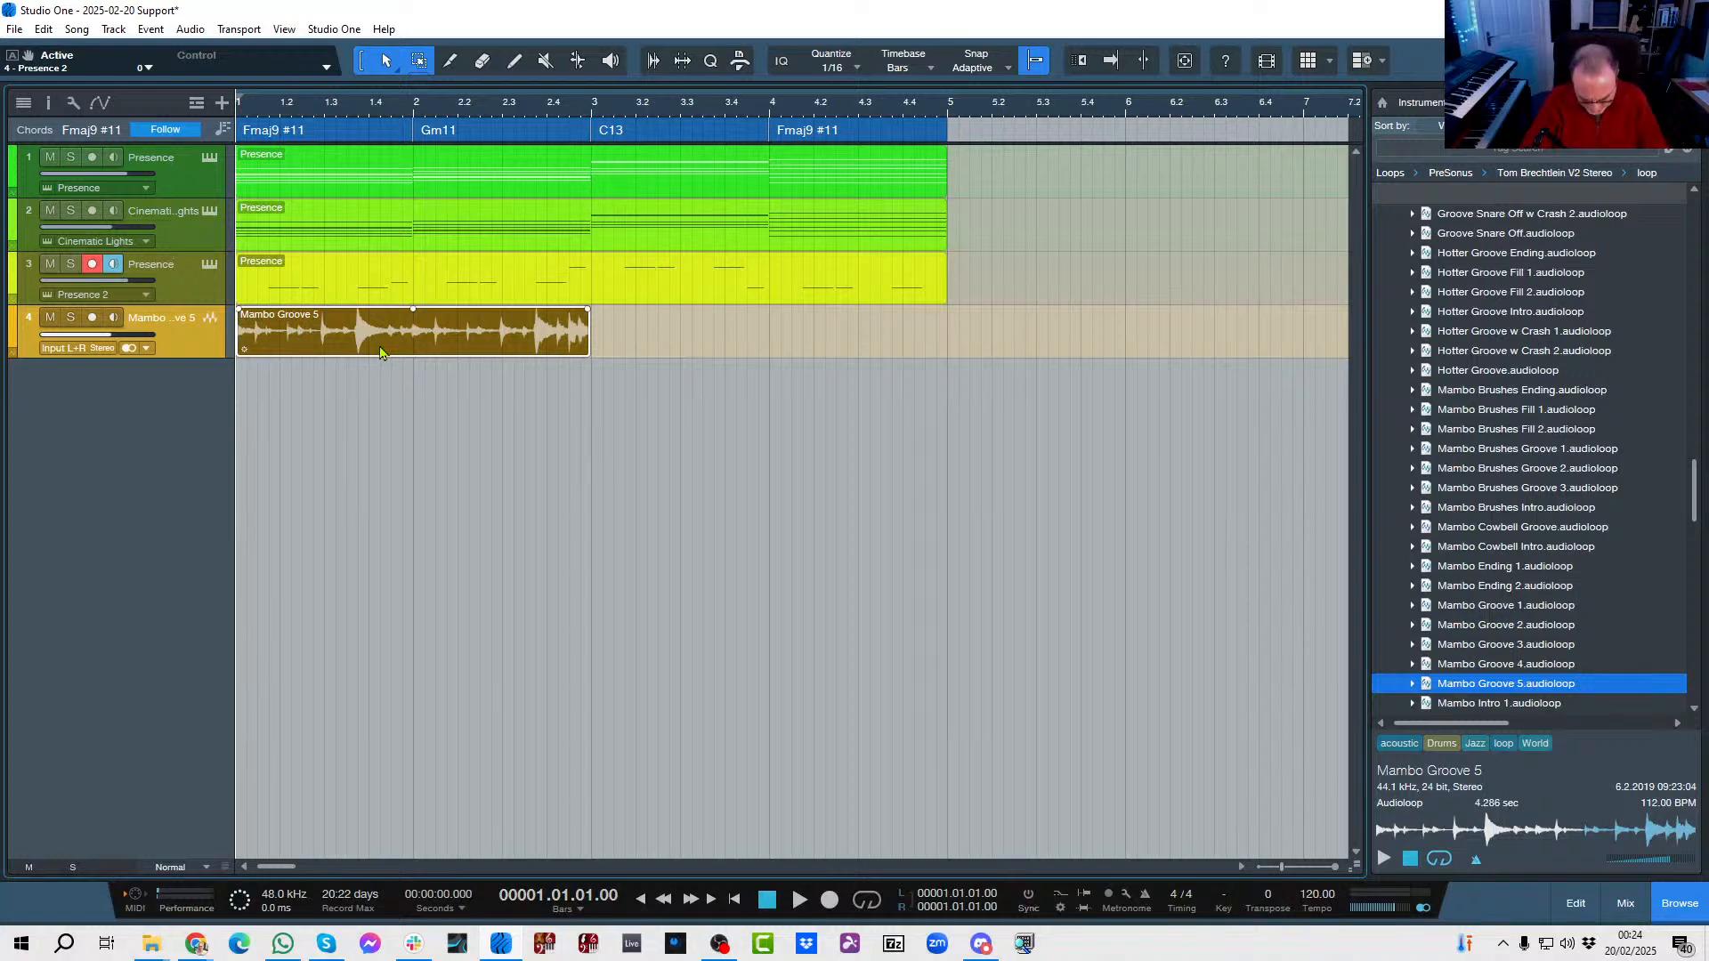
pyautogui.press('d')
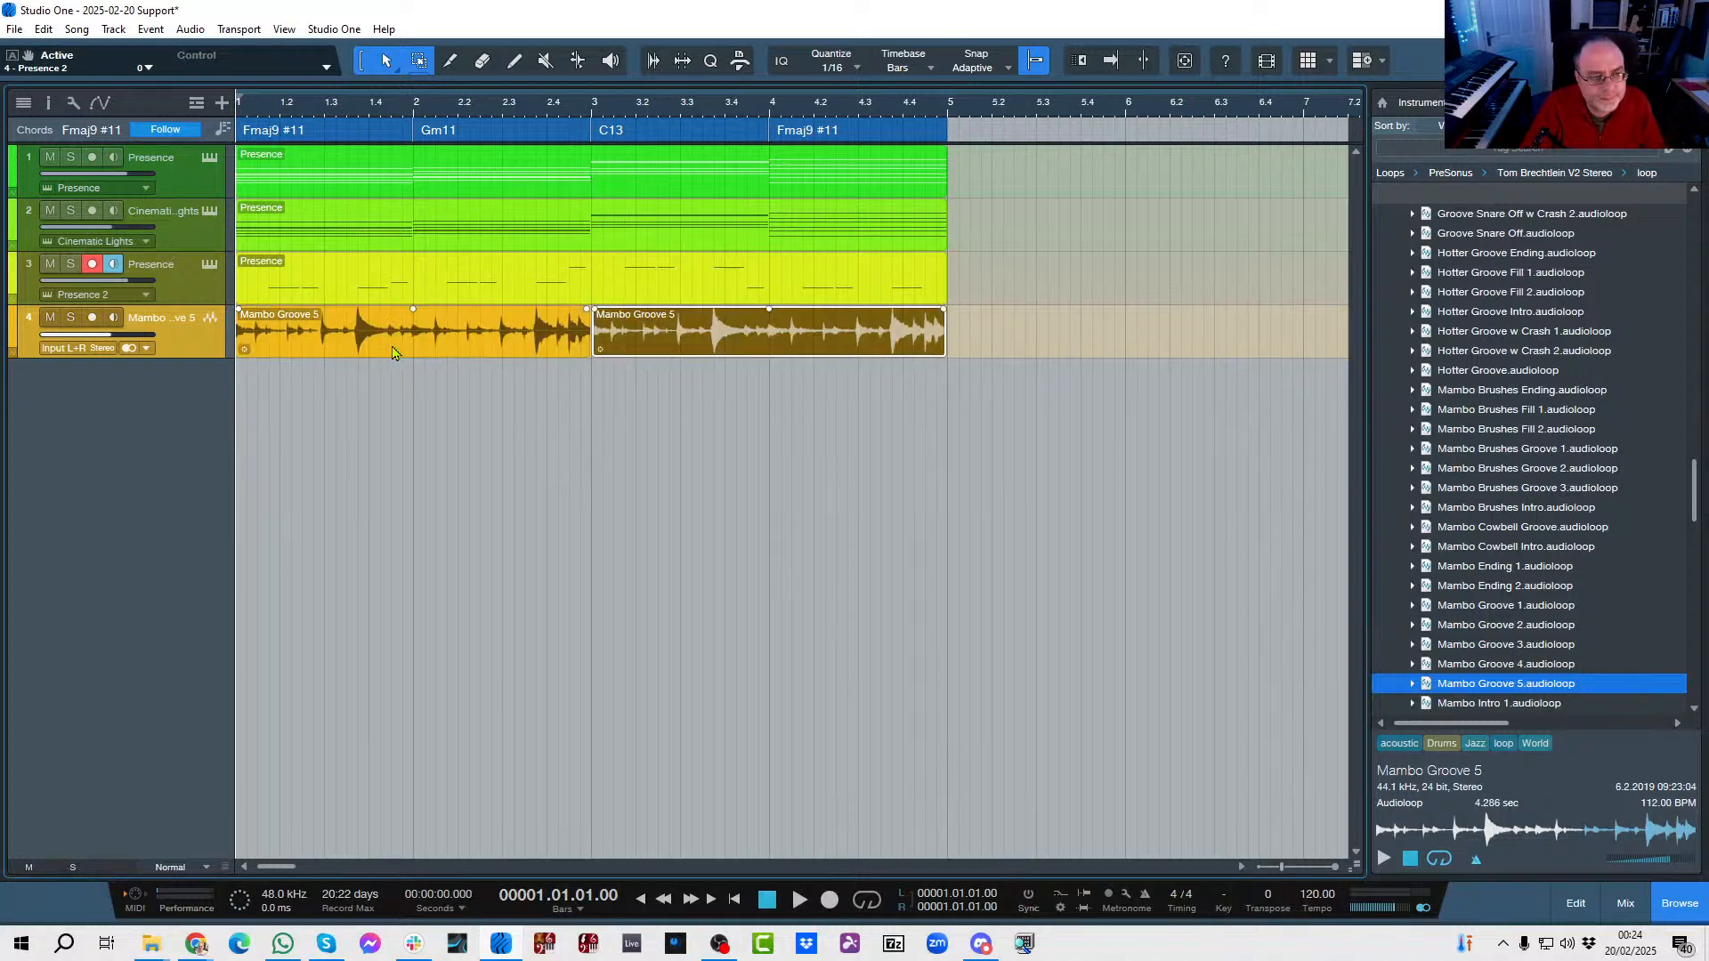
pyautogui.press('space')
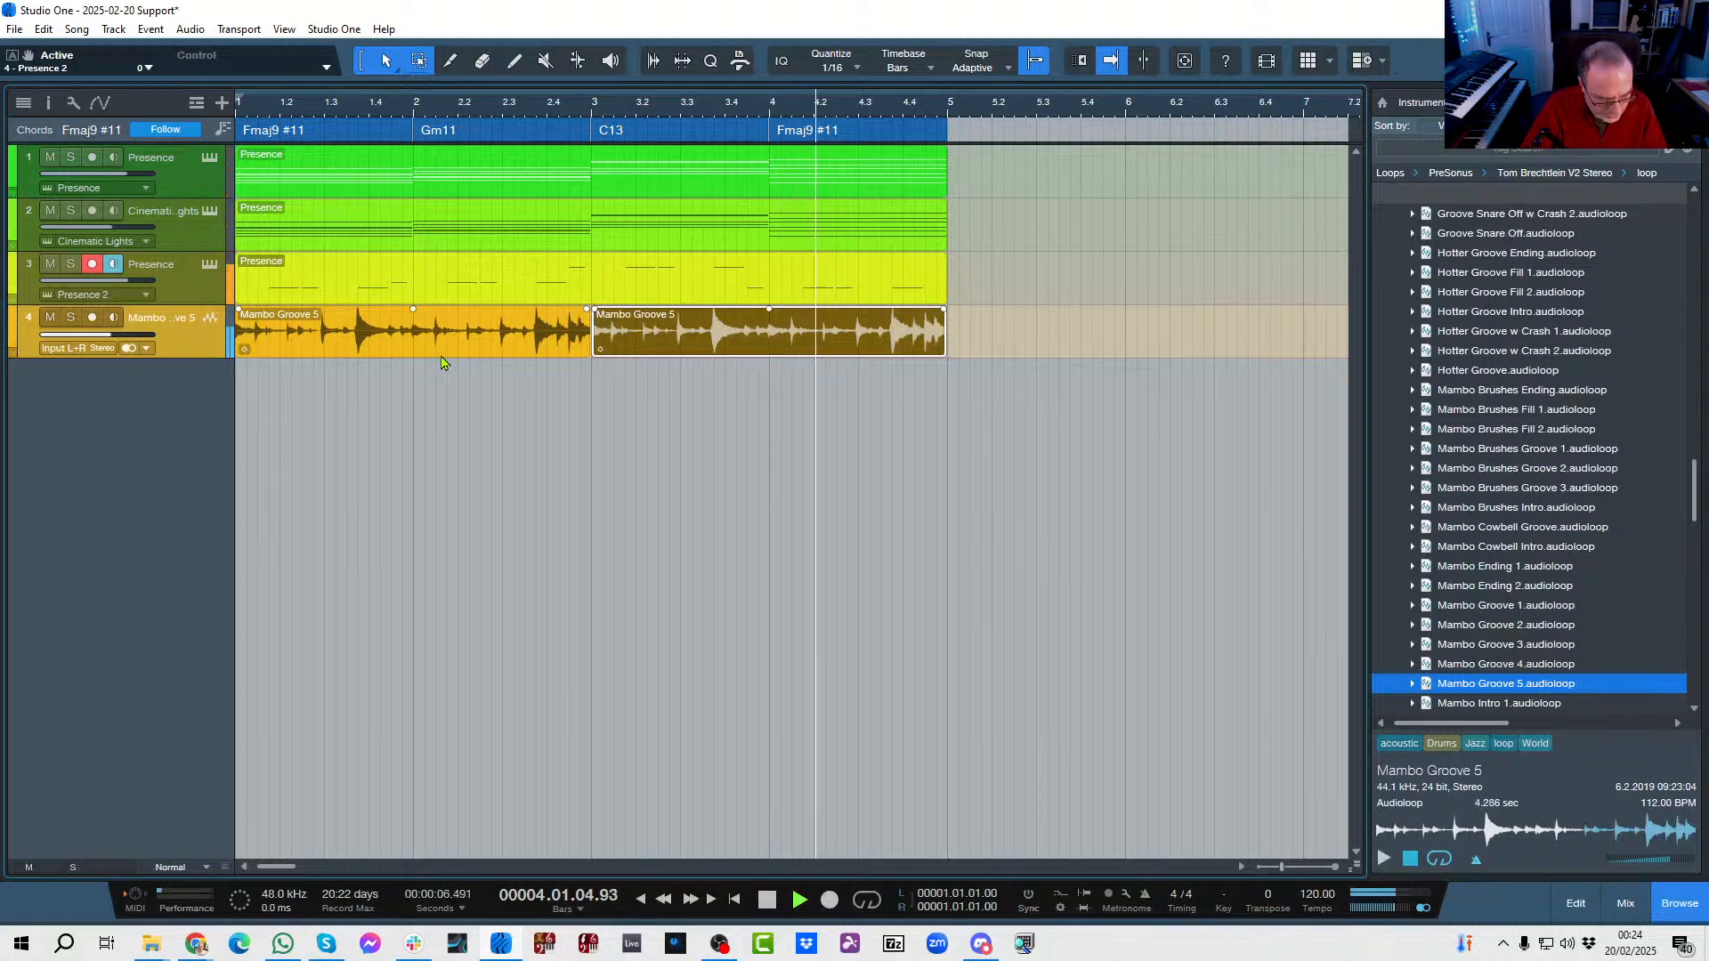
# Set the loop range from bar 1 to bar 5, enable looping and play the full arrangement.
pyautogui.scroll(6, 948, 908)
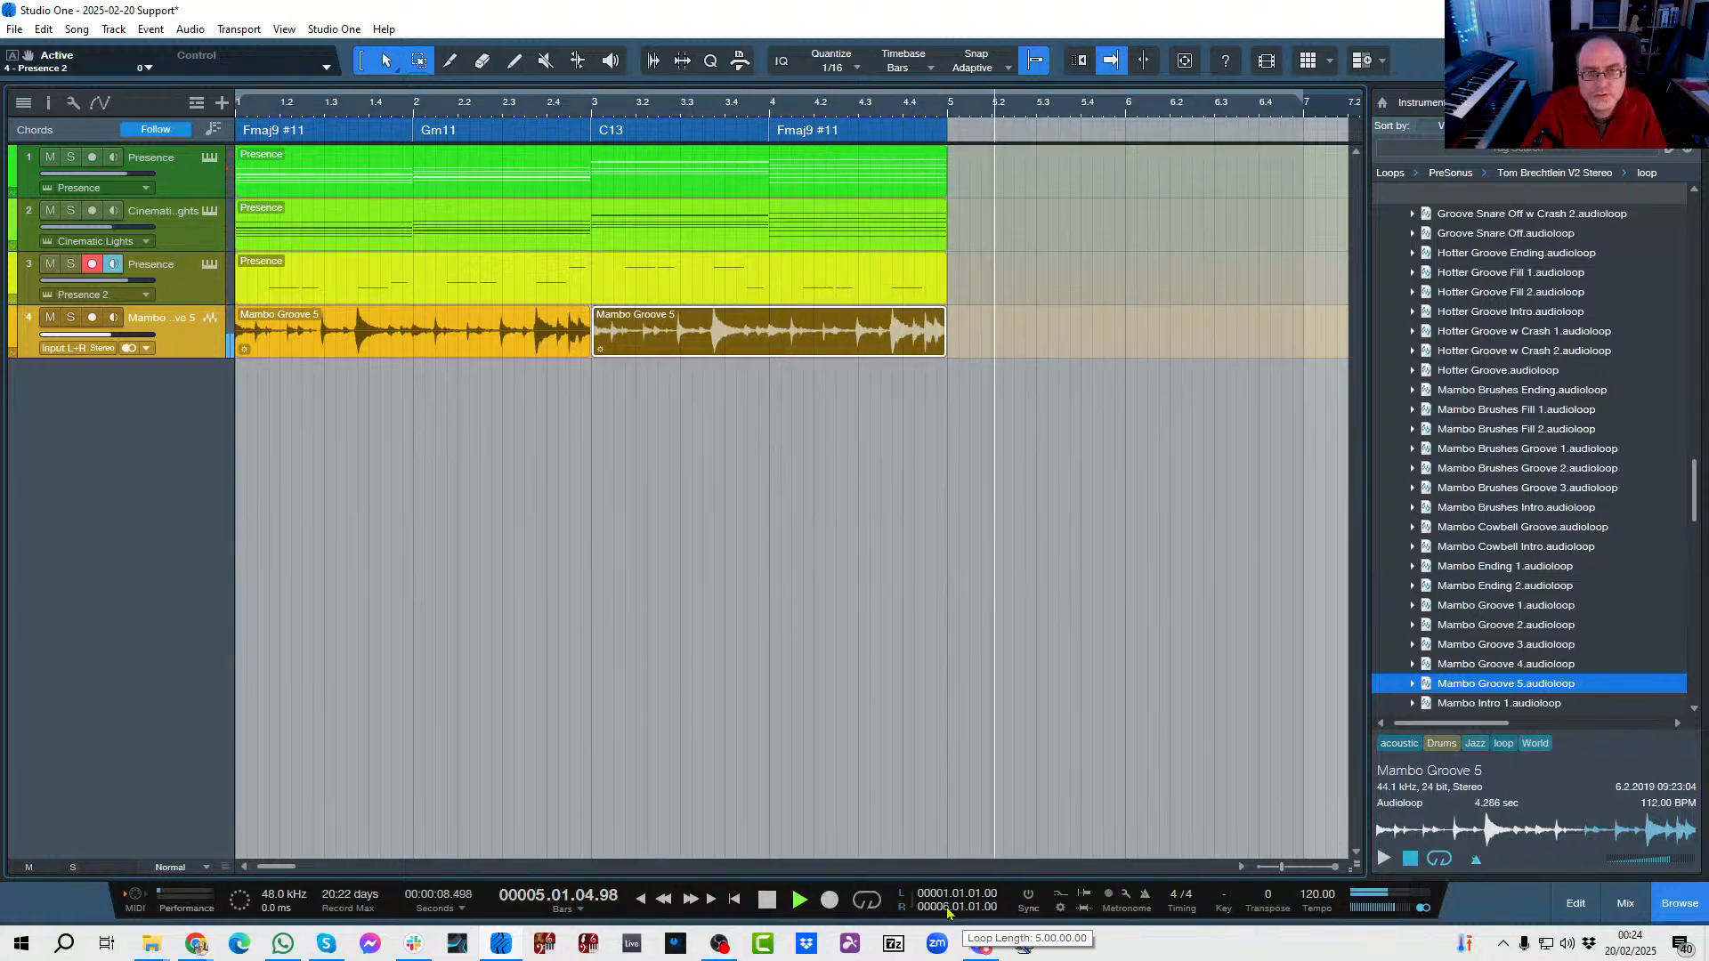
pyautogui.scroll(-2, 948, 909)
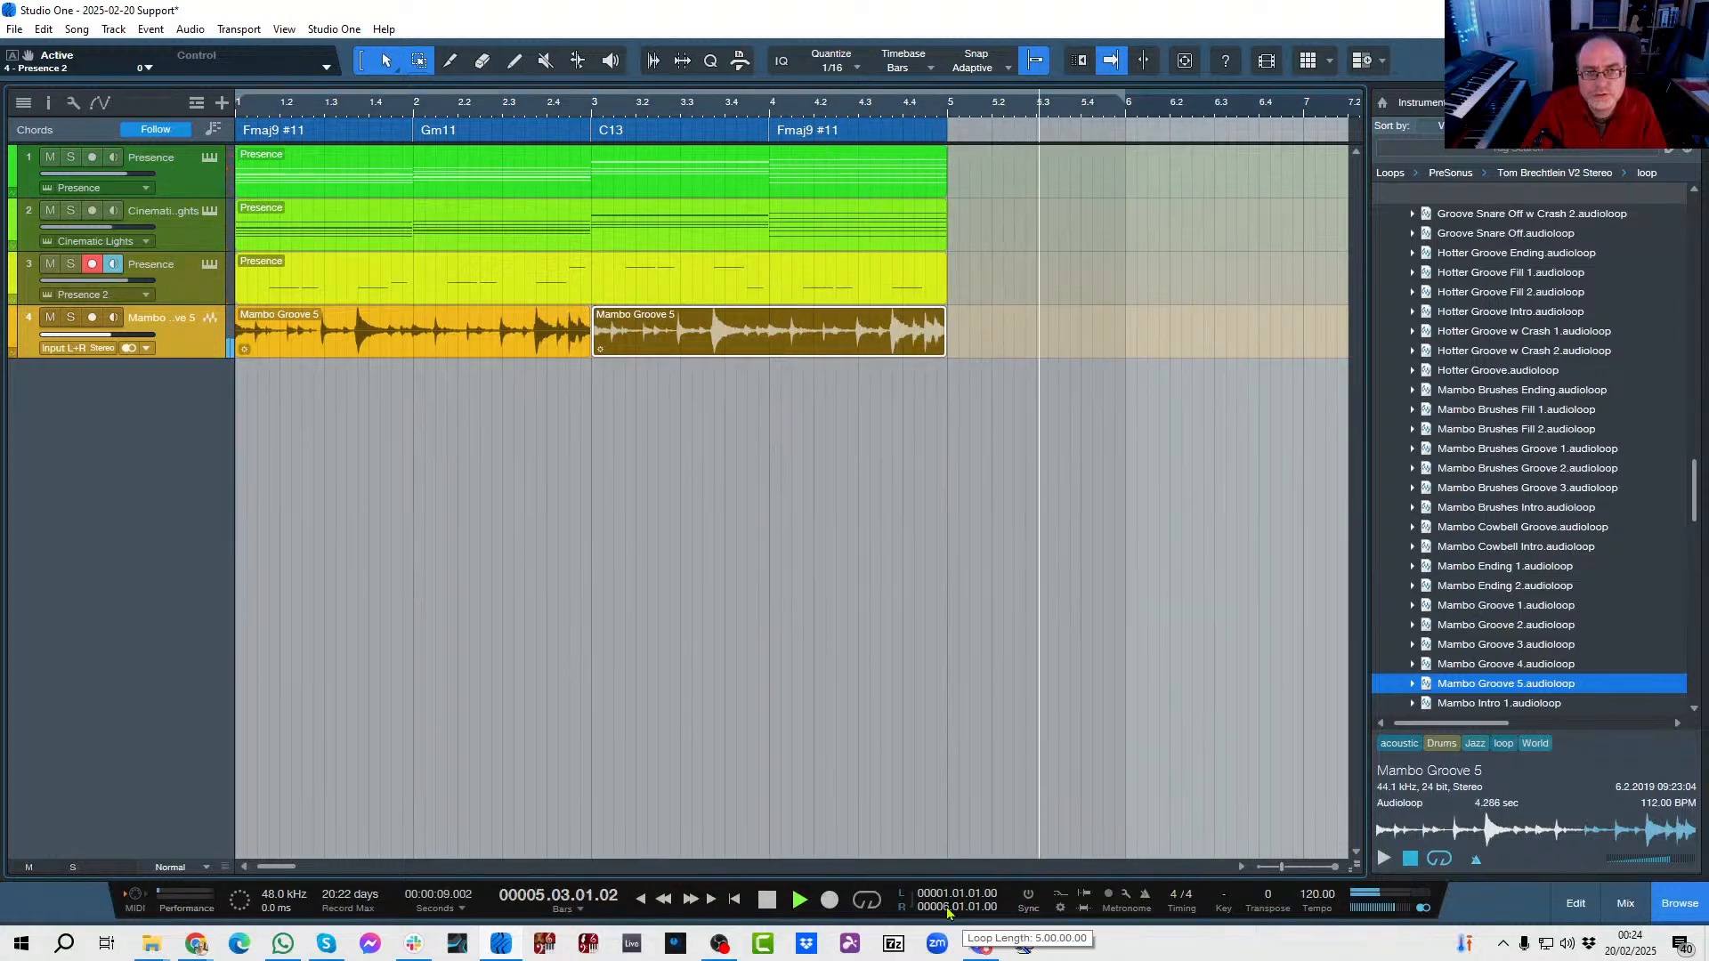
pyautogui.click(867, 901)
pyautogui.press('space')
pyautogui.press('space')
pyautogui.click(590, 558)
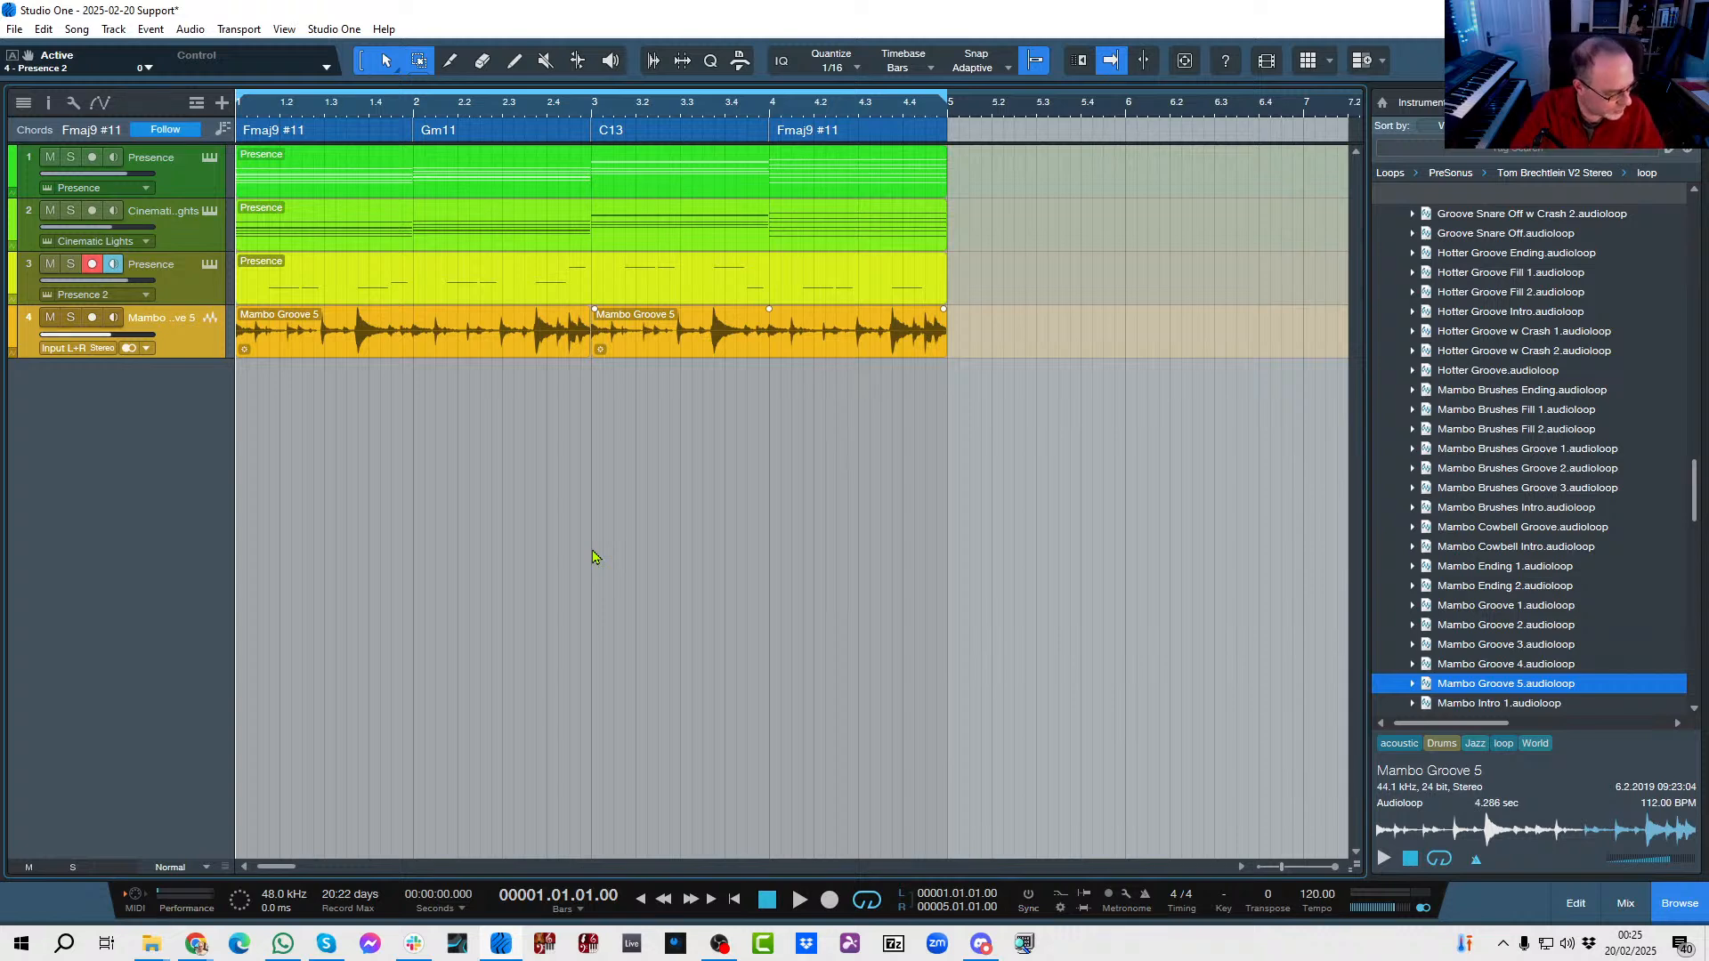
# Play the looped four-bar arrangement from bar 1 twice and return the playhead to the song start.
pyautogui.press('space')
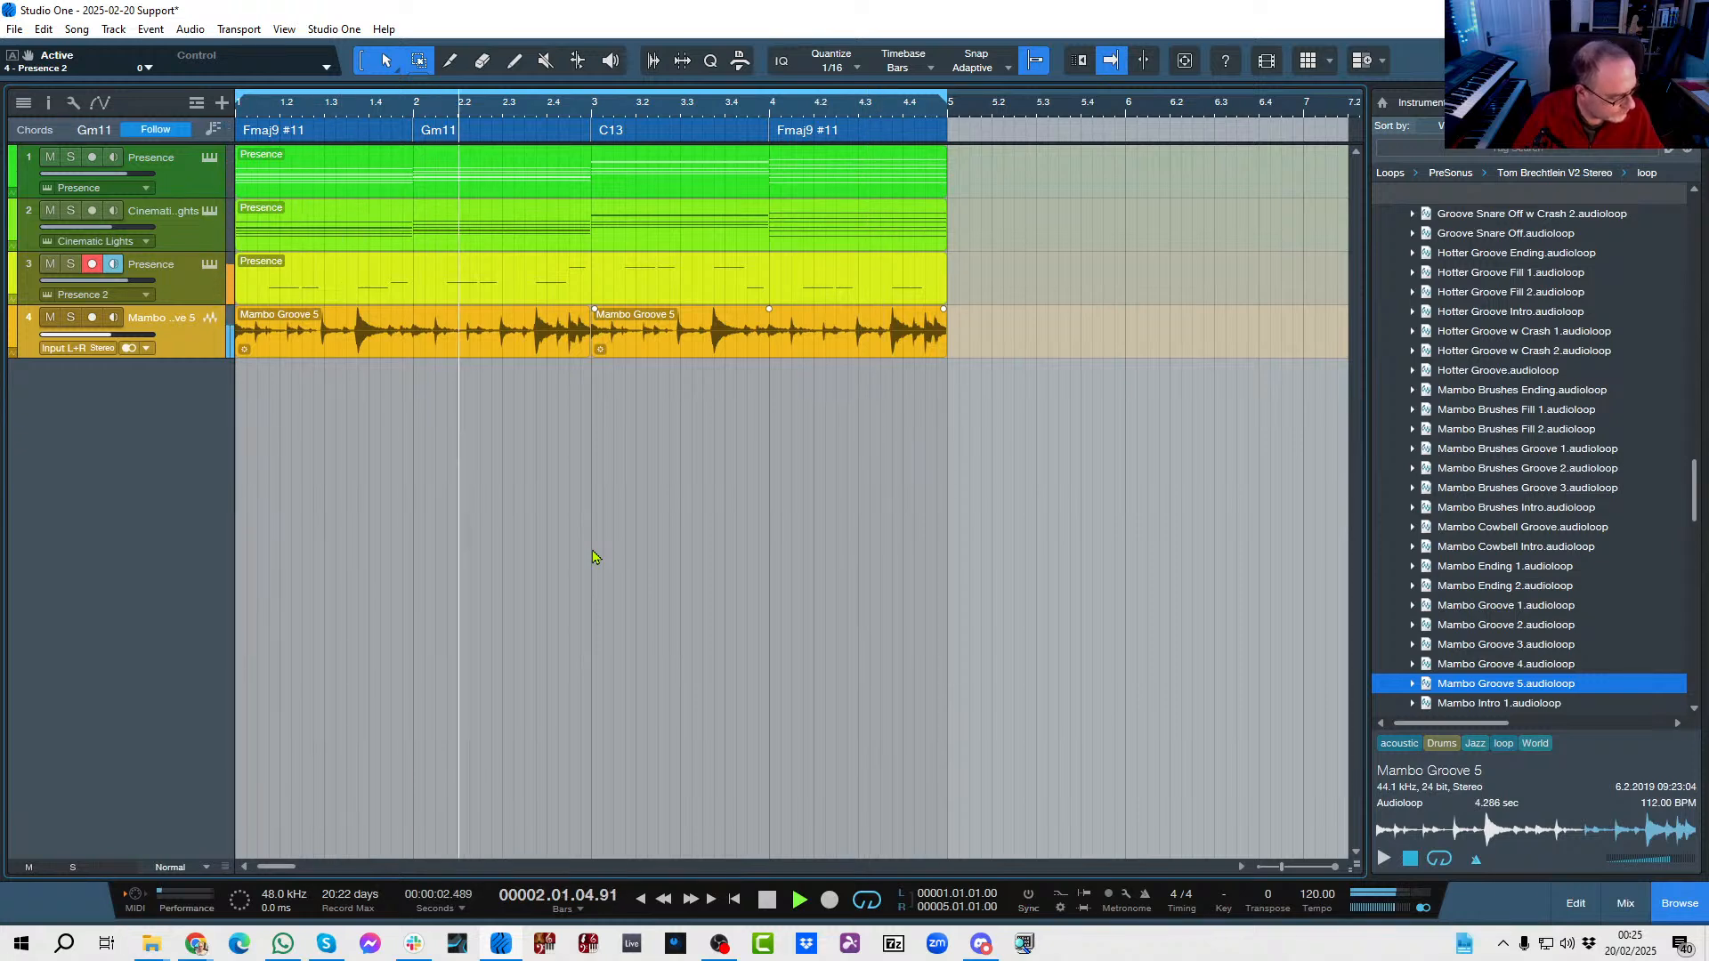
pyautogui.press('space')
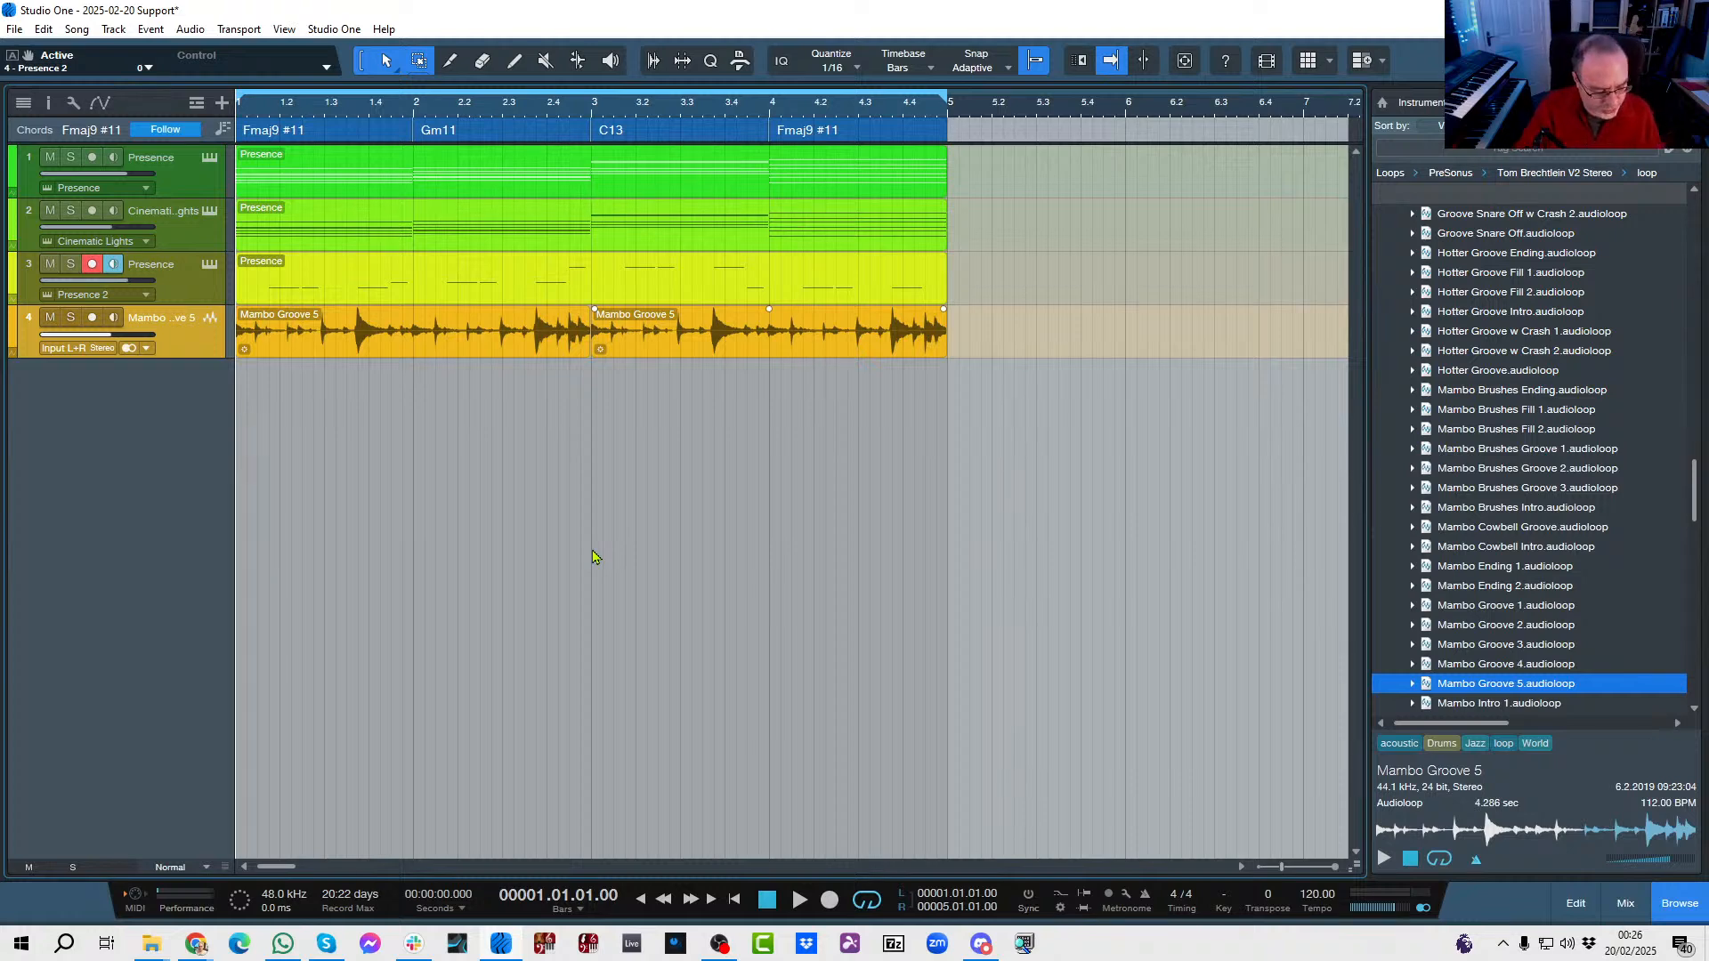
pyautogui.press('space')
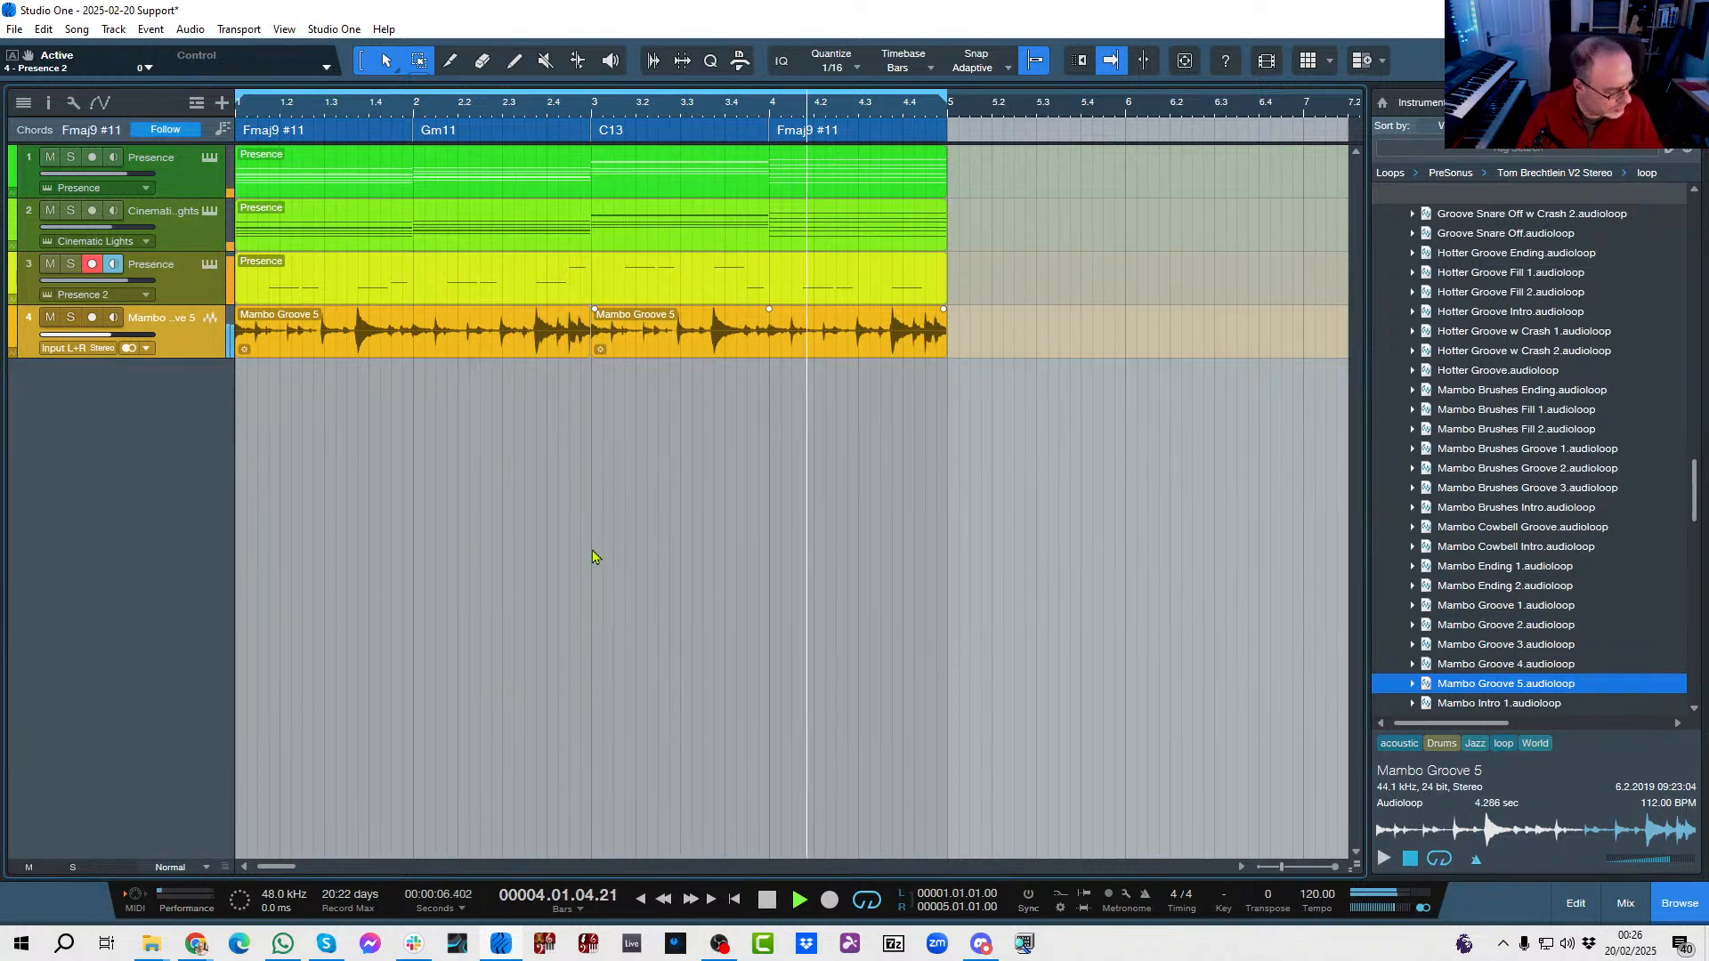
pyautogui.press(',')
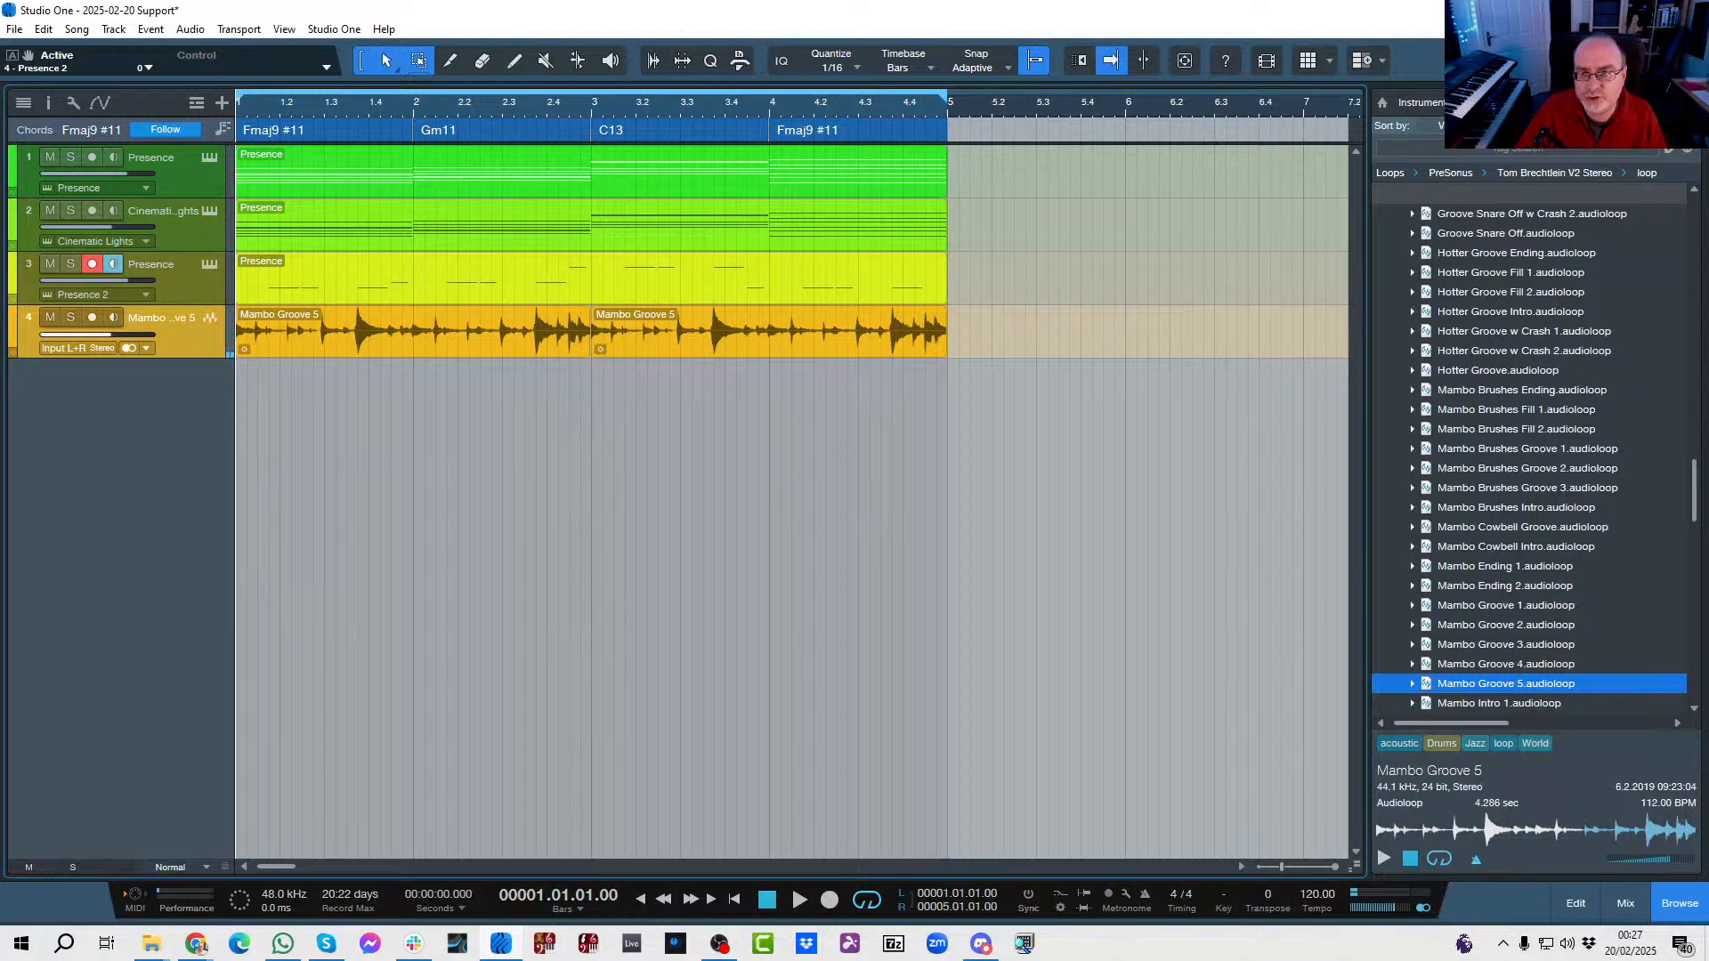
# Switch to the Cinematic Fanfare song and inspect the root and bass note choices of its D/F♯ chord in the Chord Selector.
pyautogui.click(1591, 61)
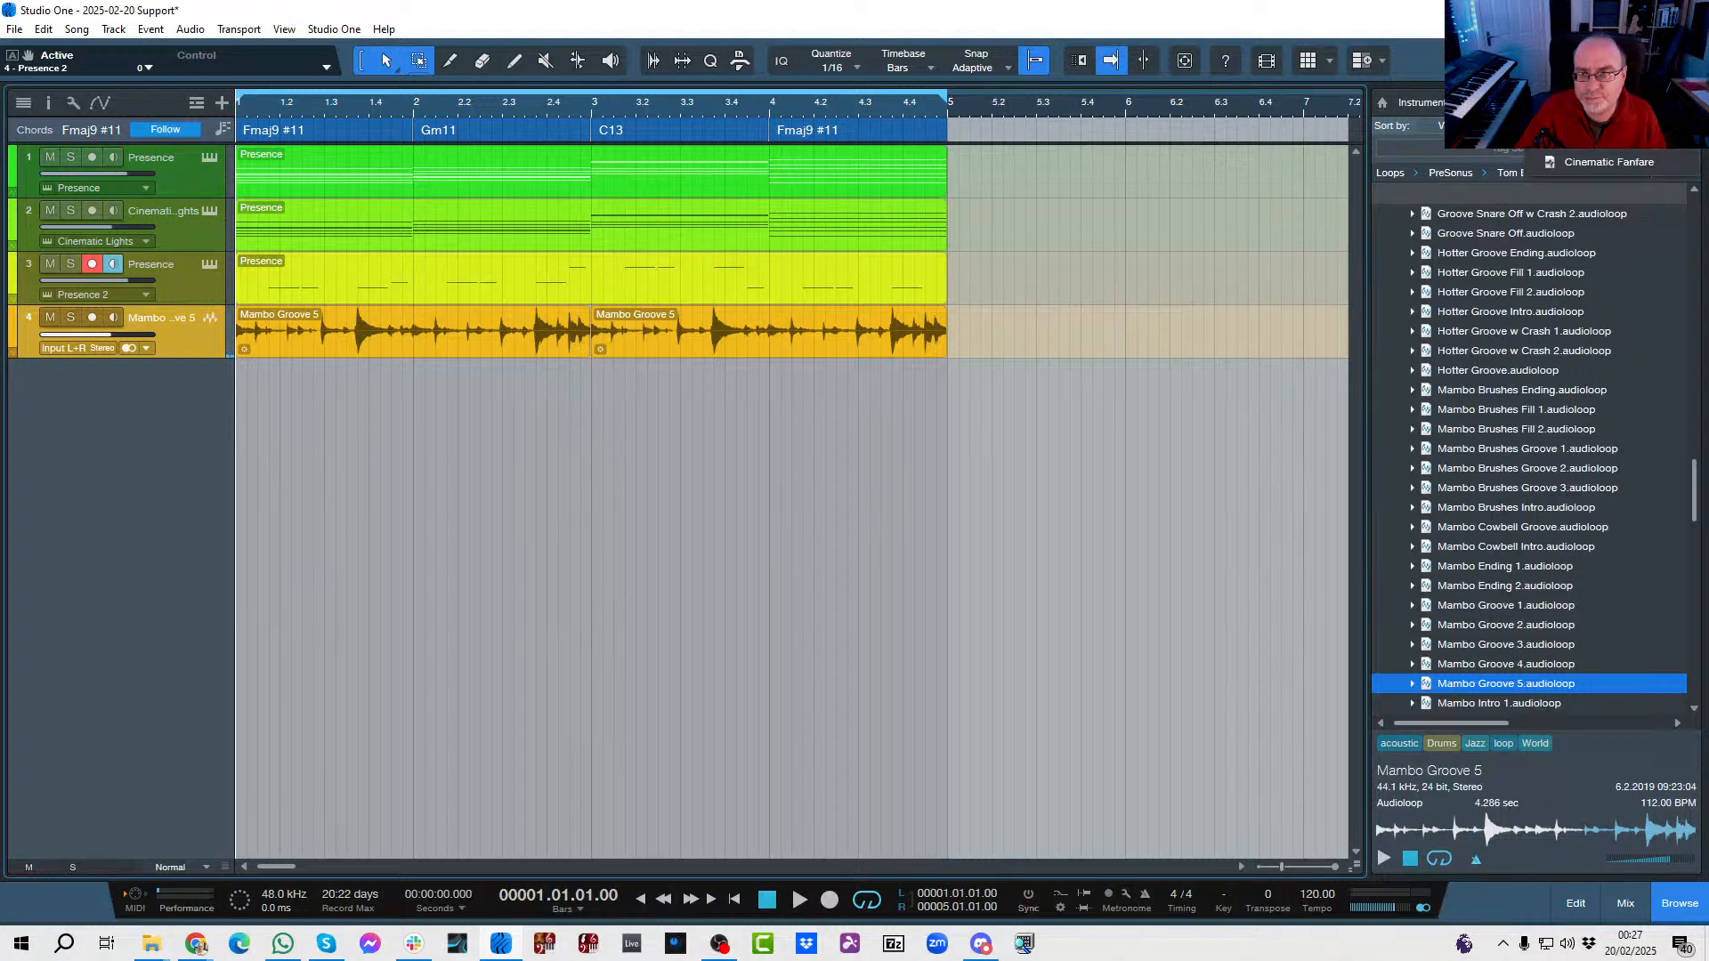
pyautogui.click(1591, 163)
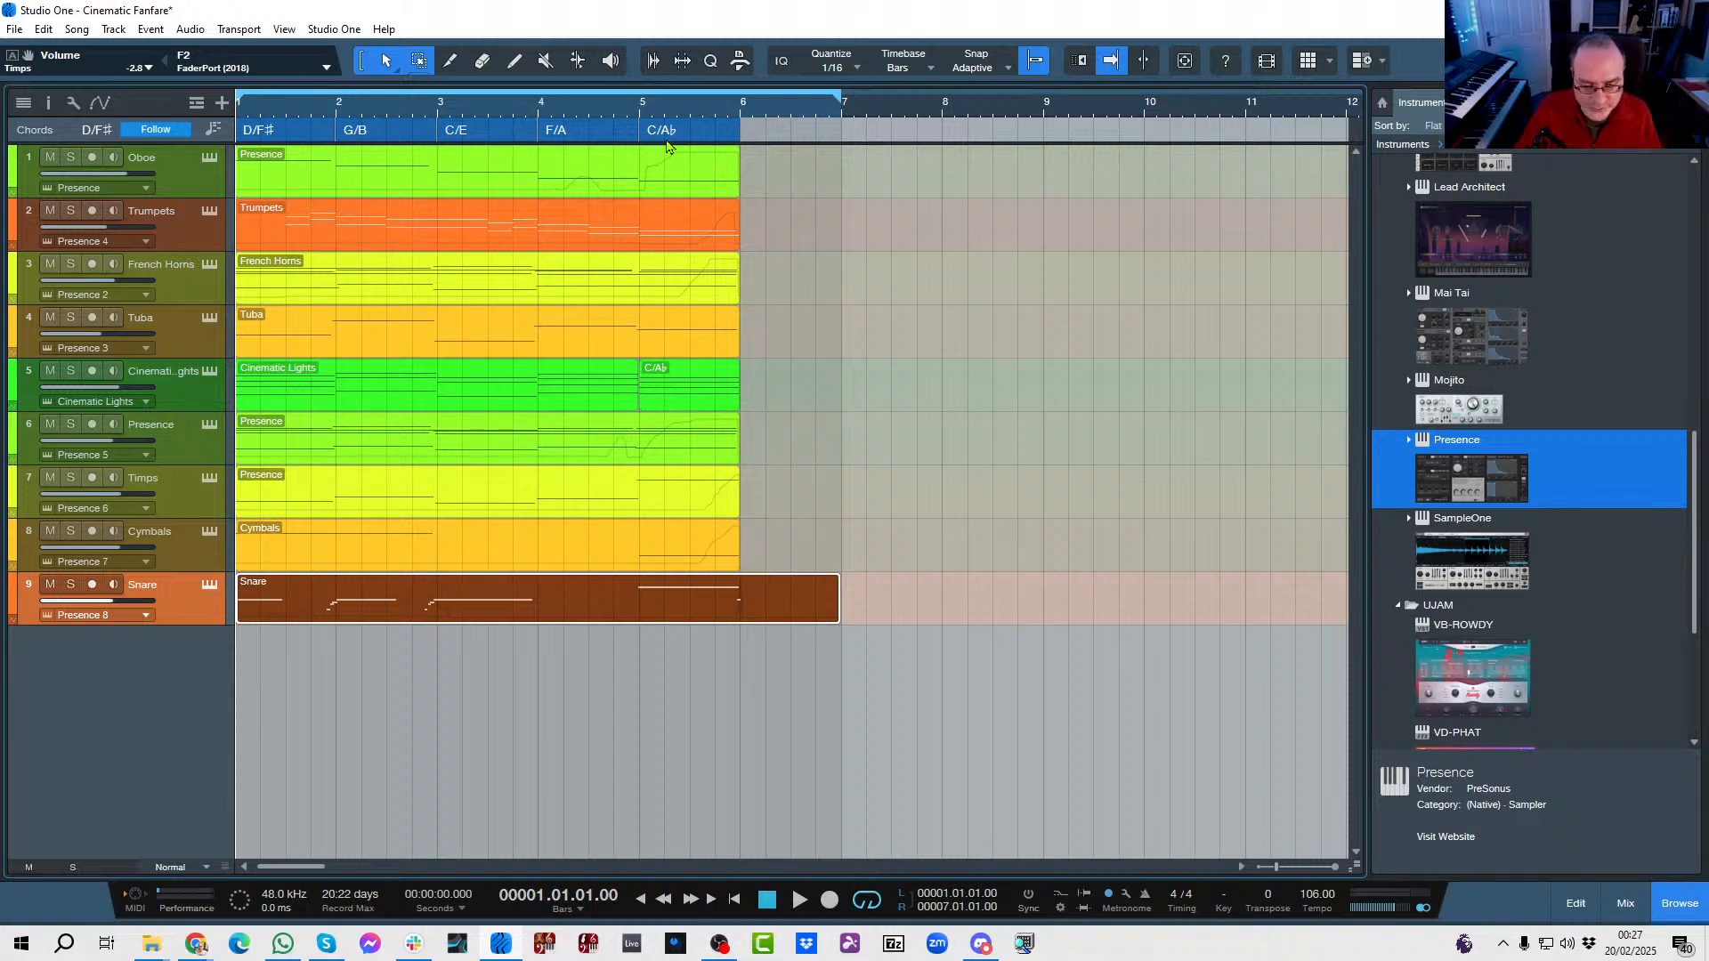
pyautogui.doubleClick(287, 136)
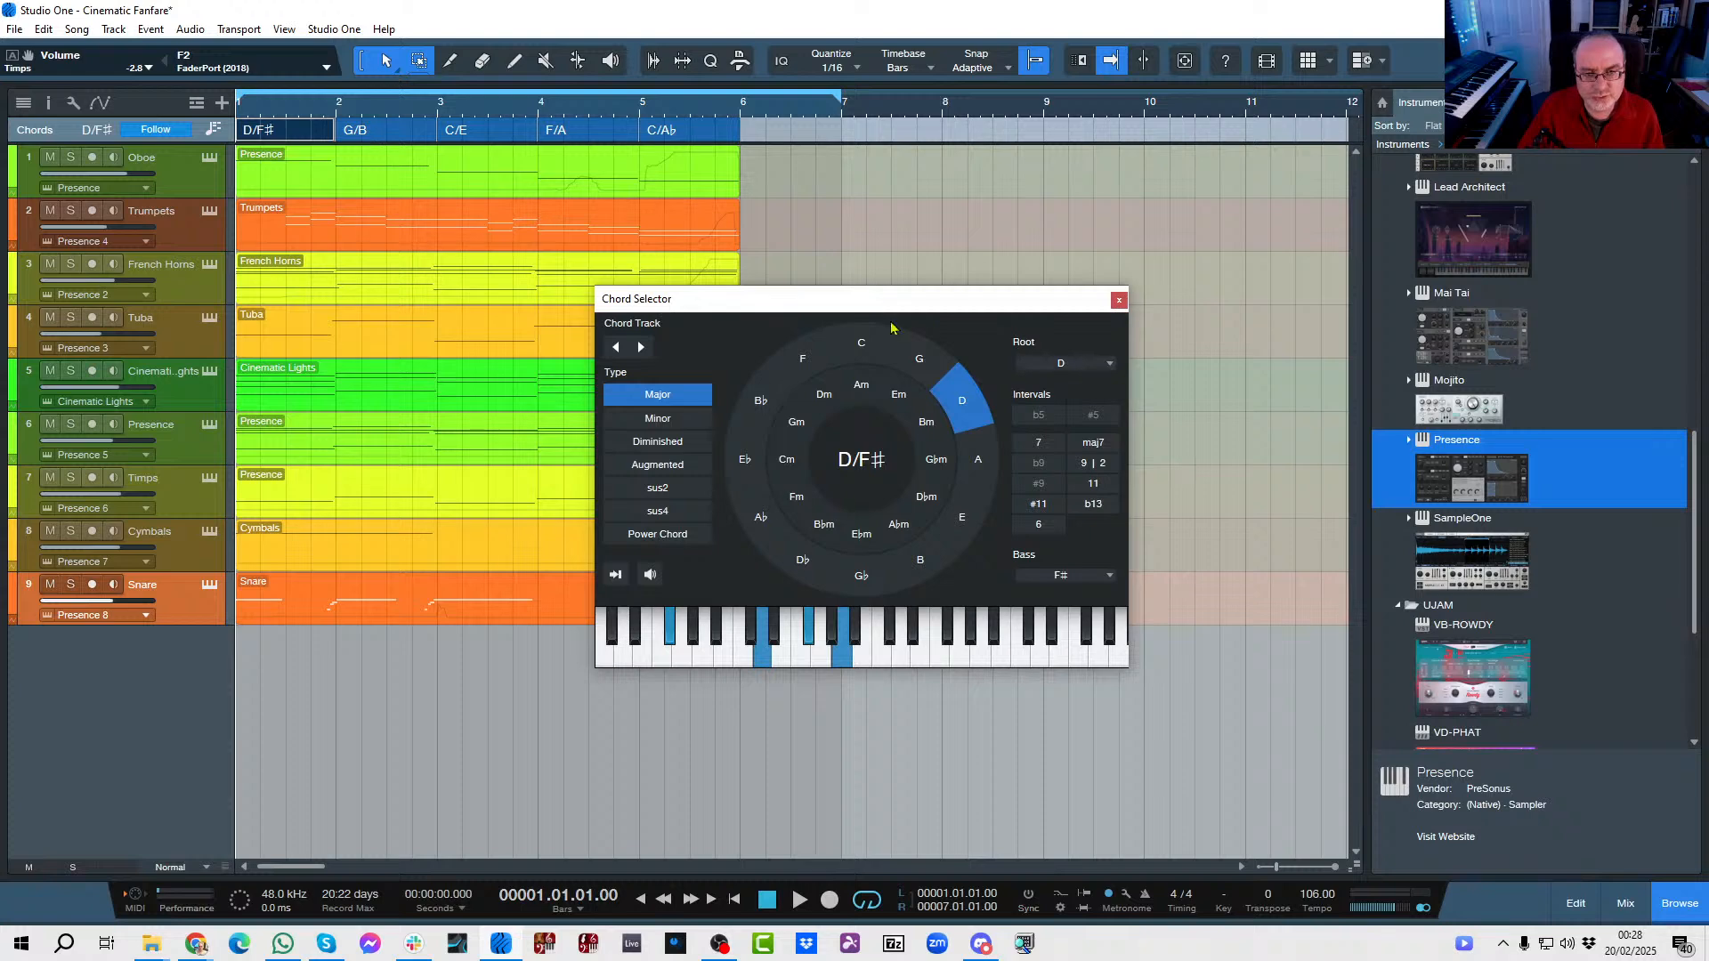
pyautogui.click(1111, 365)
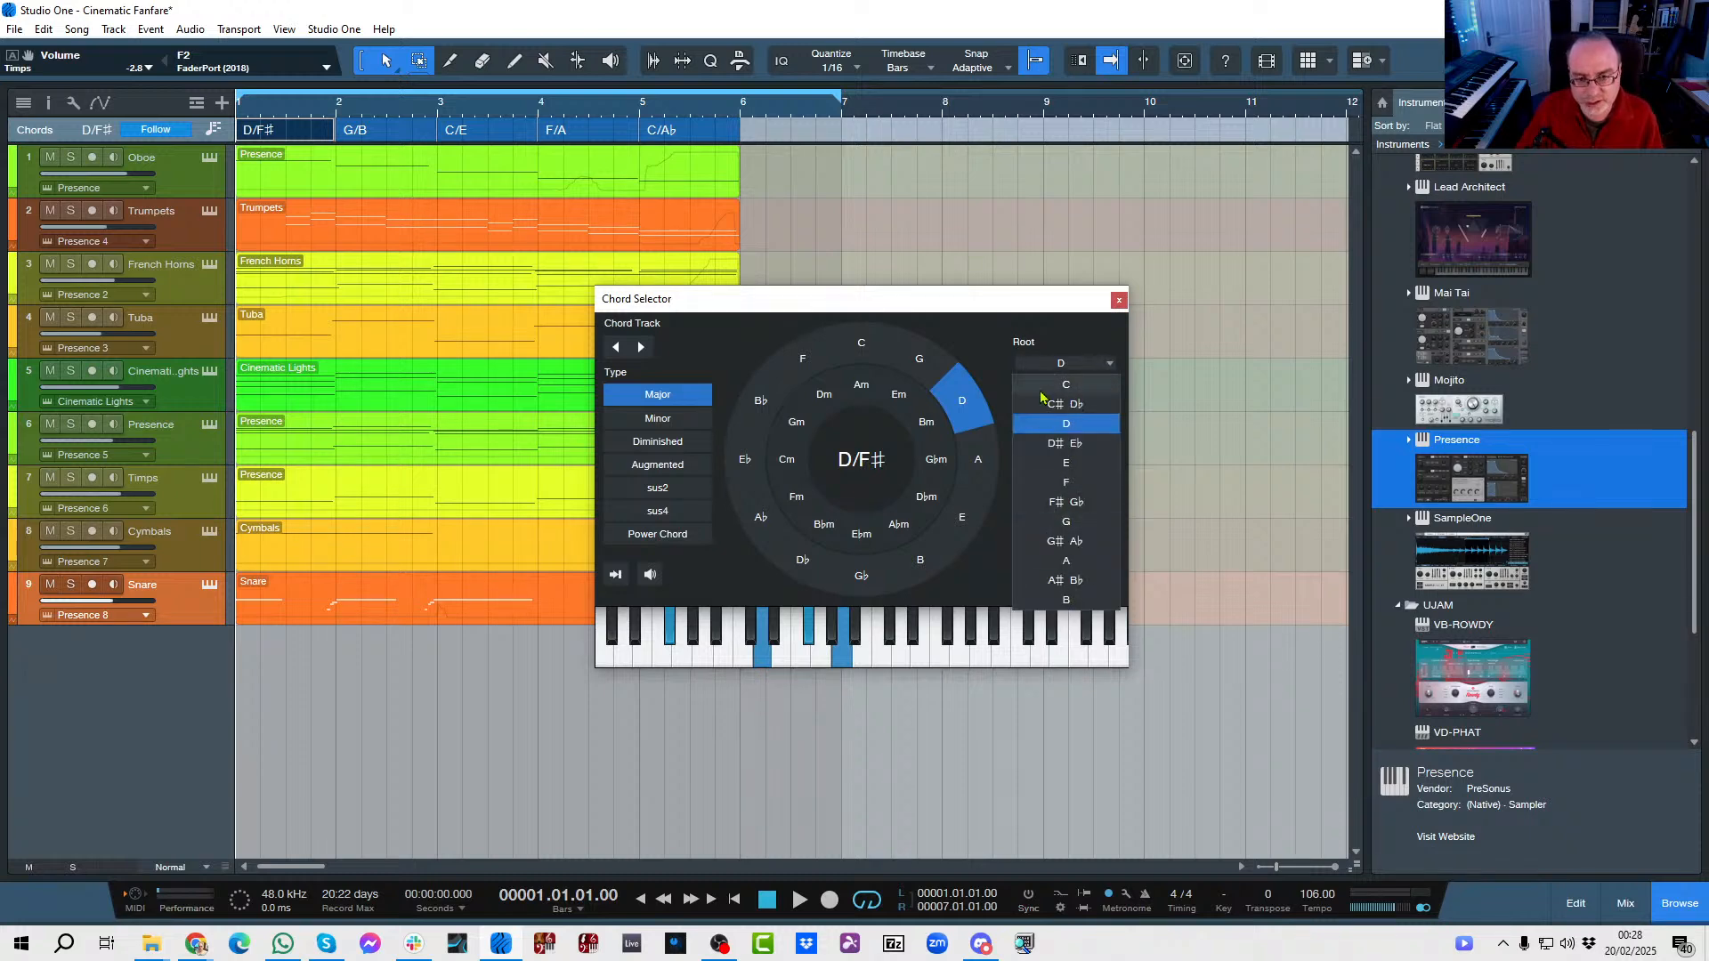
pyautogui.click(1057, 344)
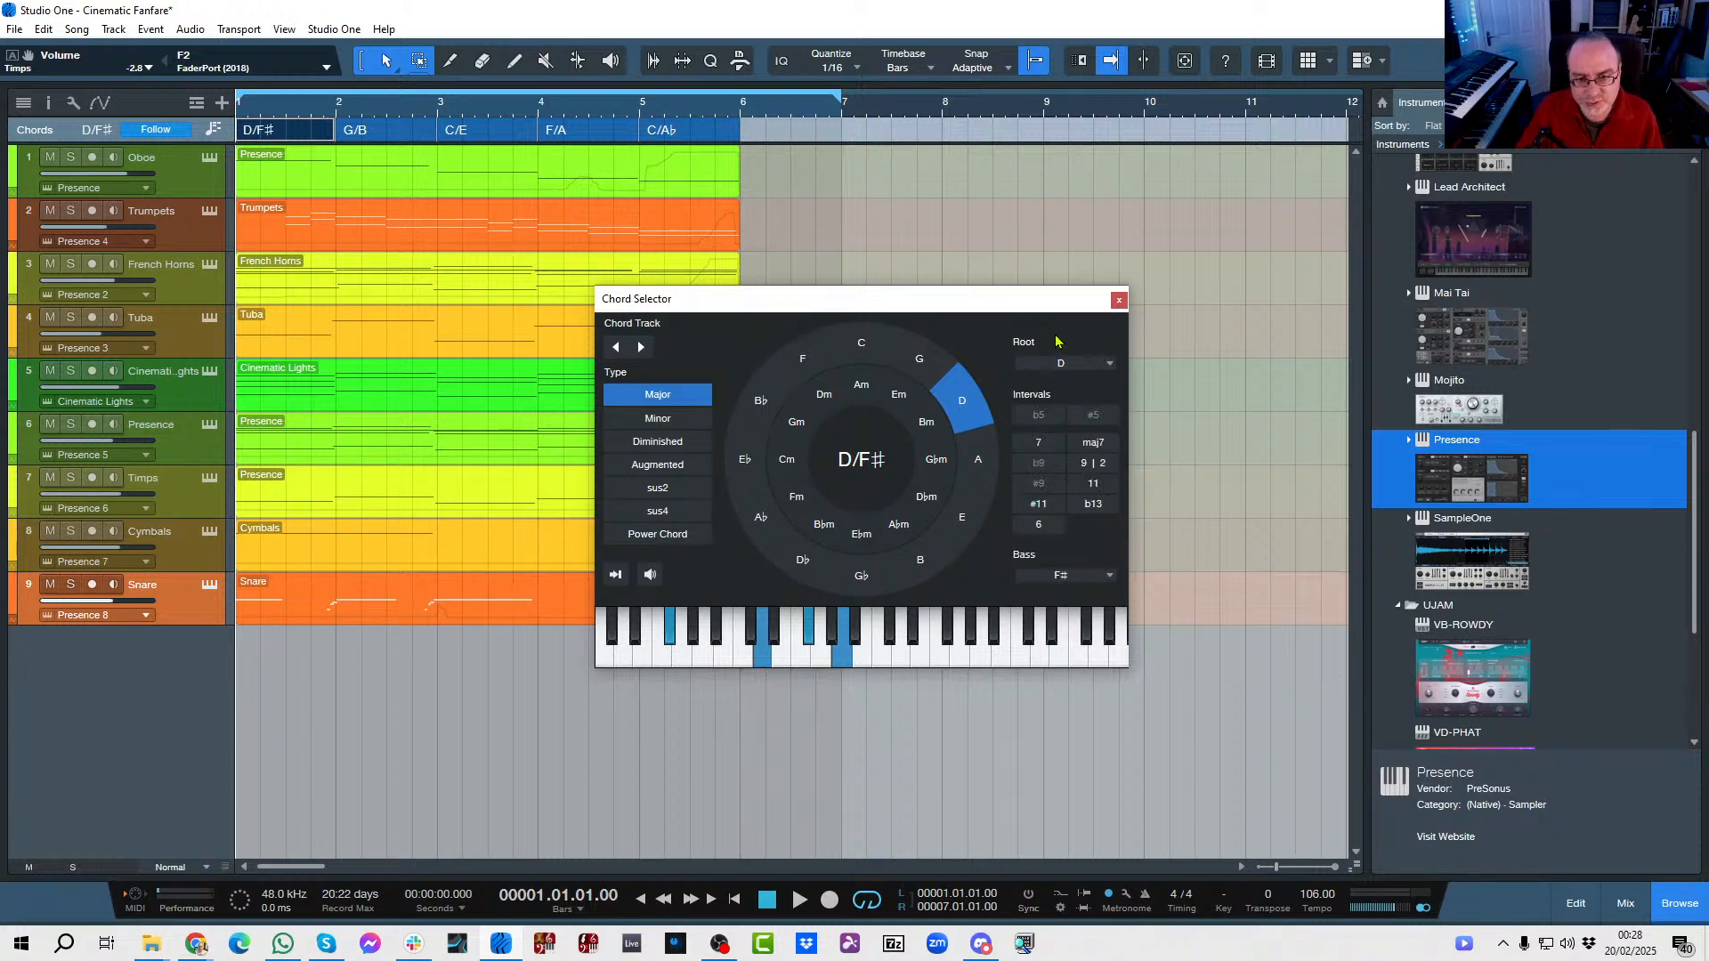
pyautogui.click(1071, 575)
pyautogui.click(1075, 557)
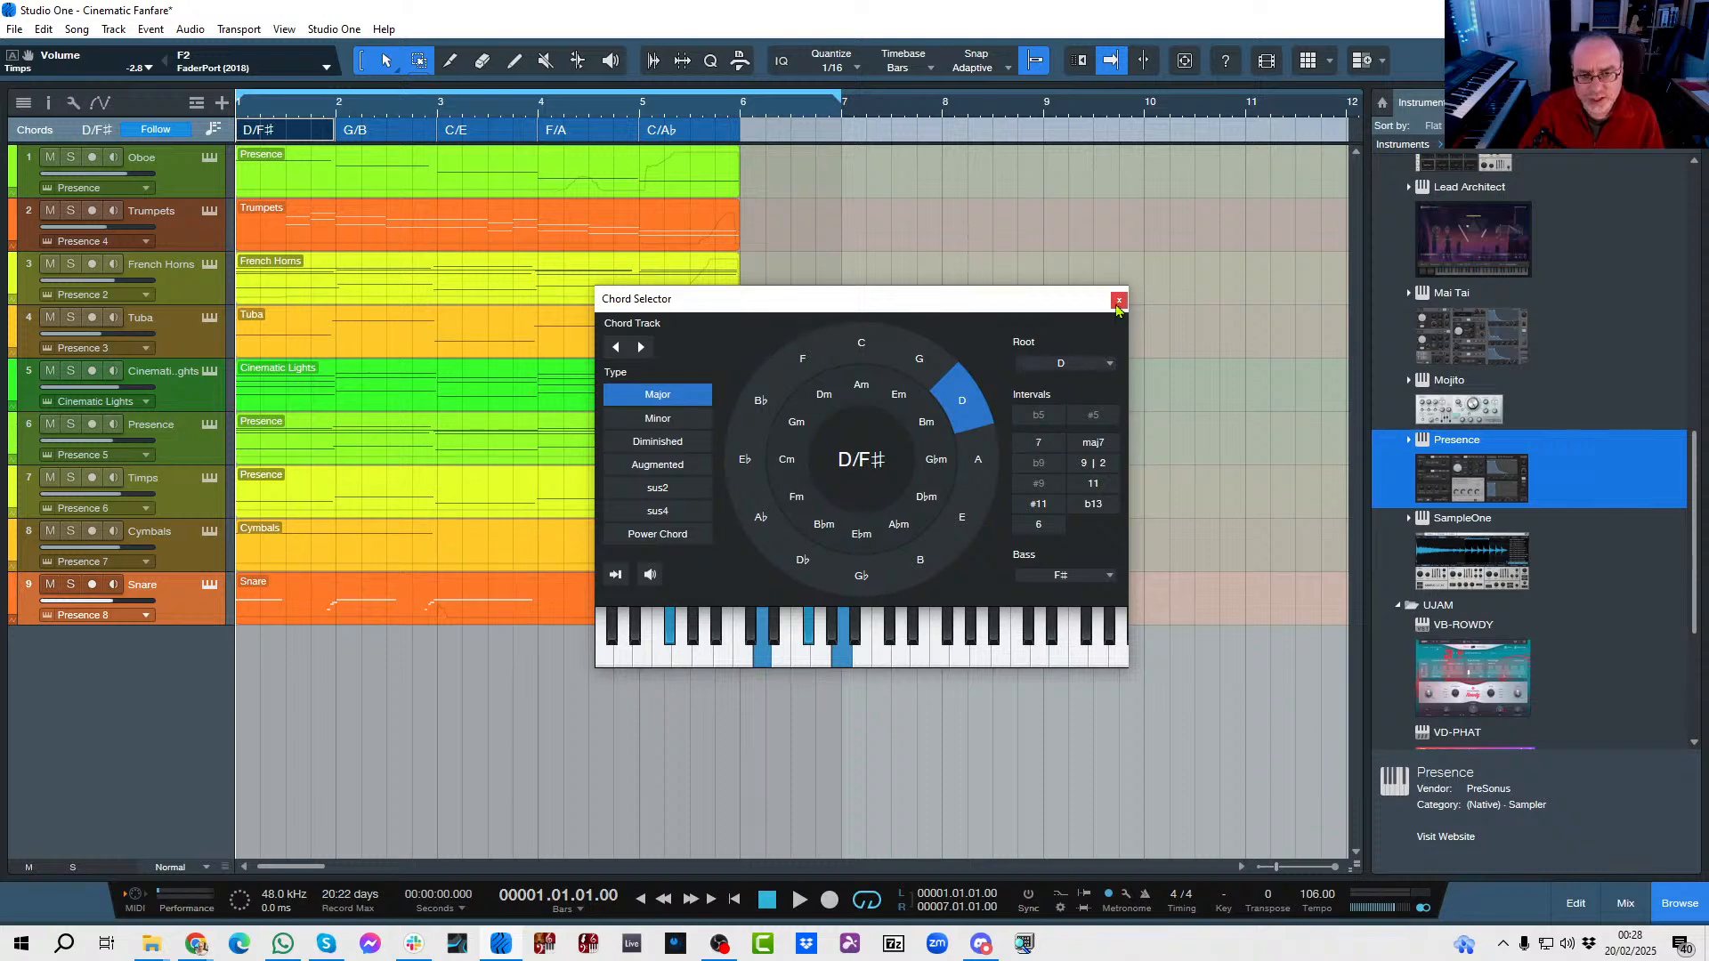
pyautogui.click(1119, 300)
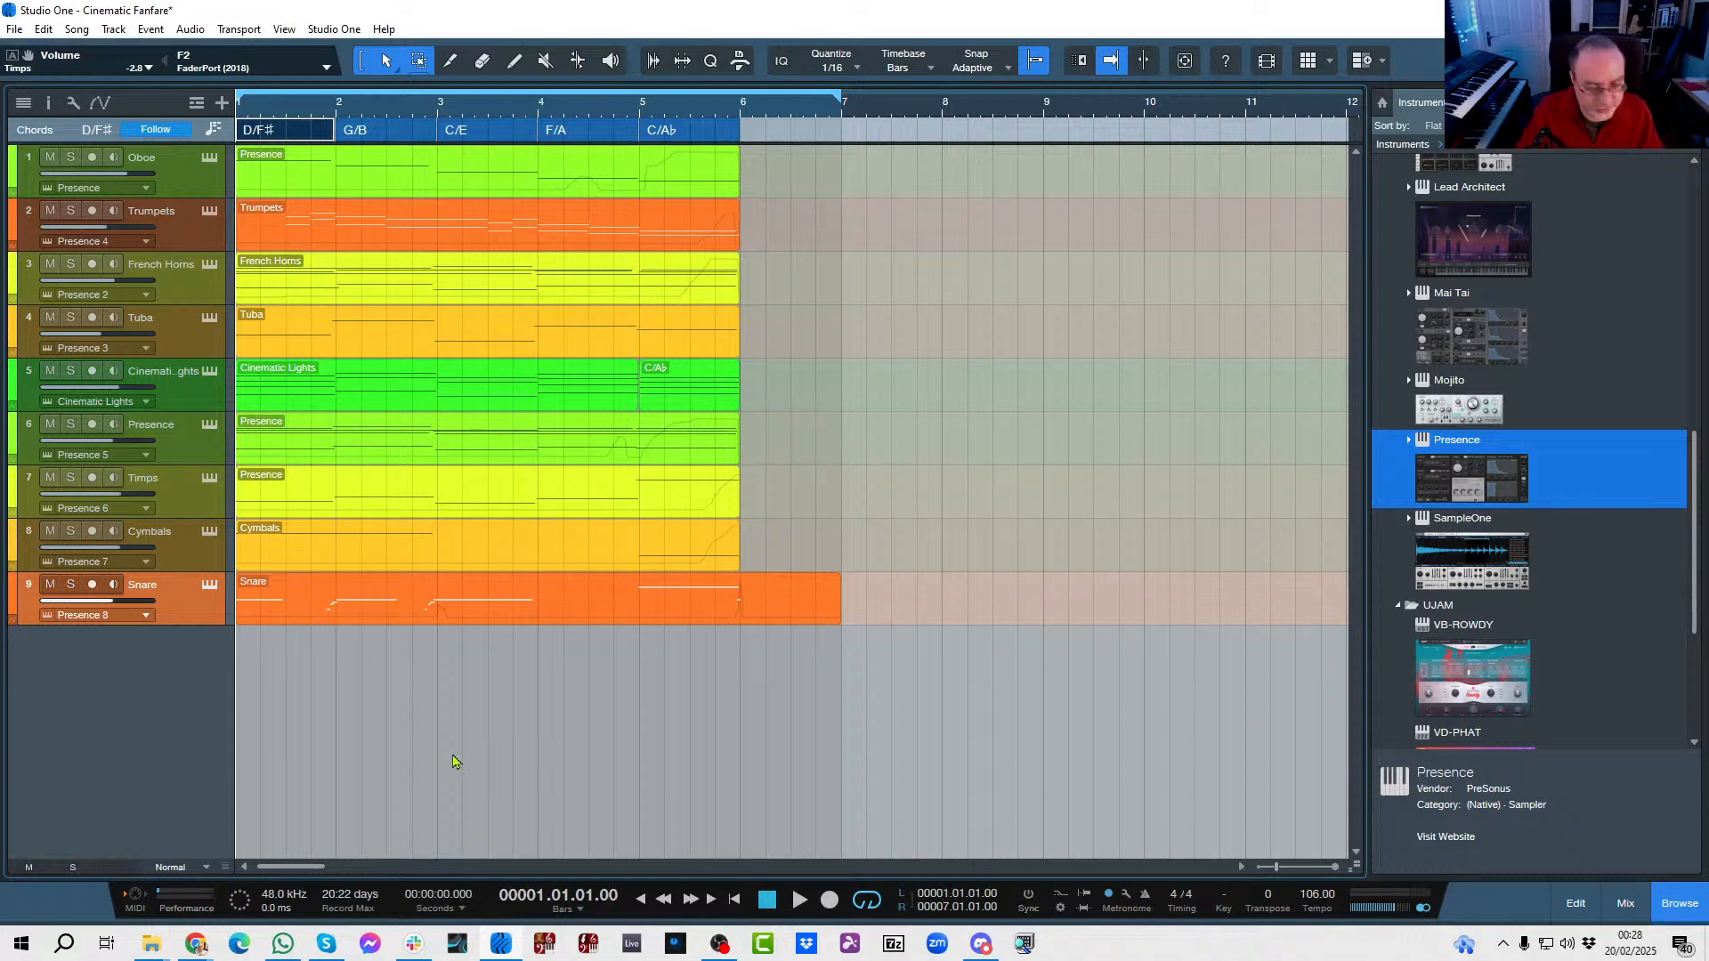
# Play the full fanfare arrangement from bar 1 to past bar 6, stopping and restarting from the beginning.
pyautogui.press('space')
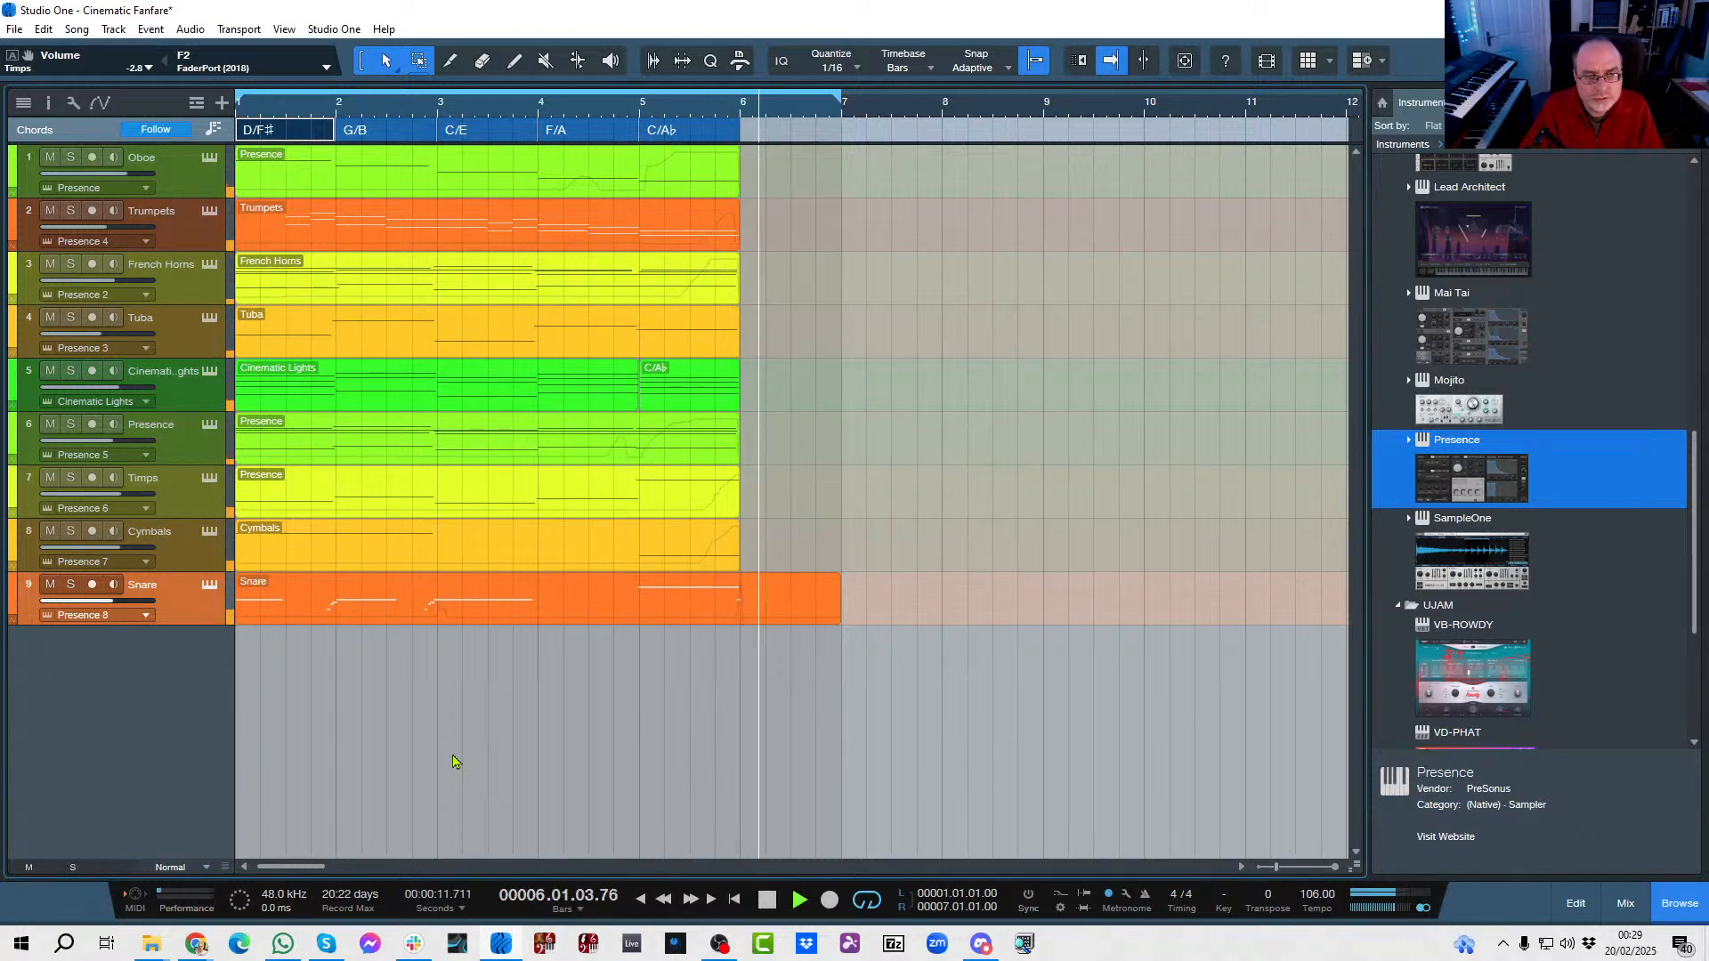
pyautogui.press('space')
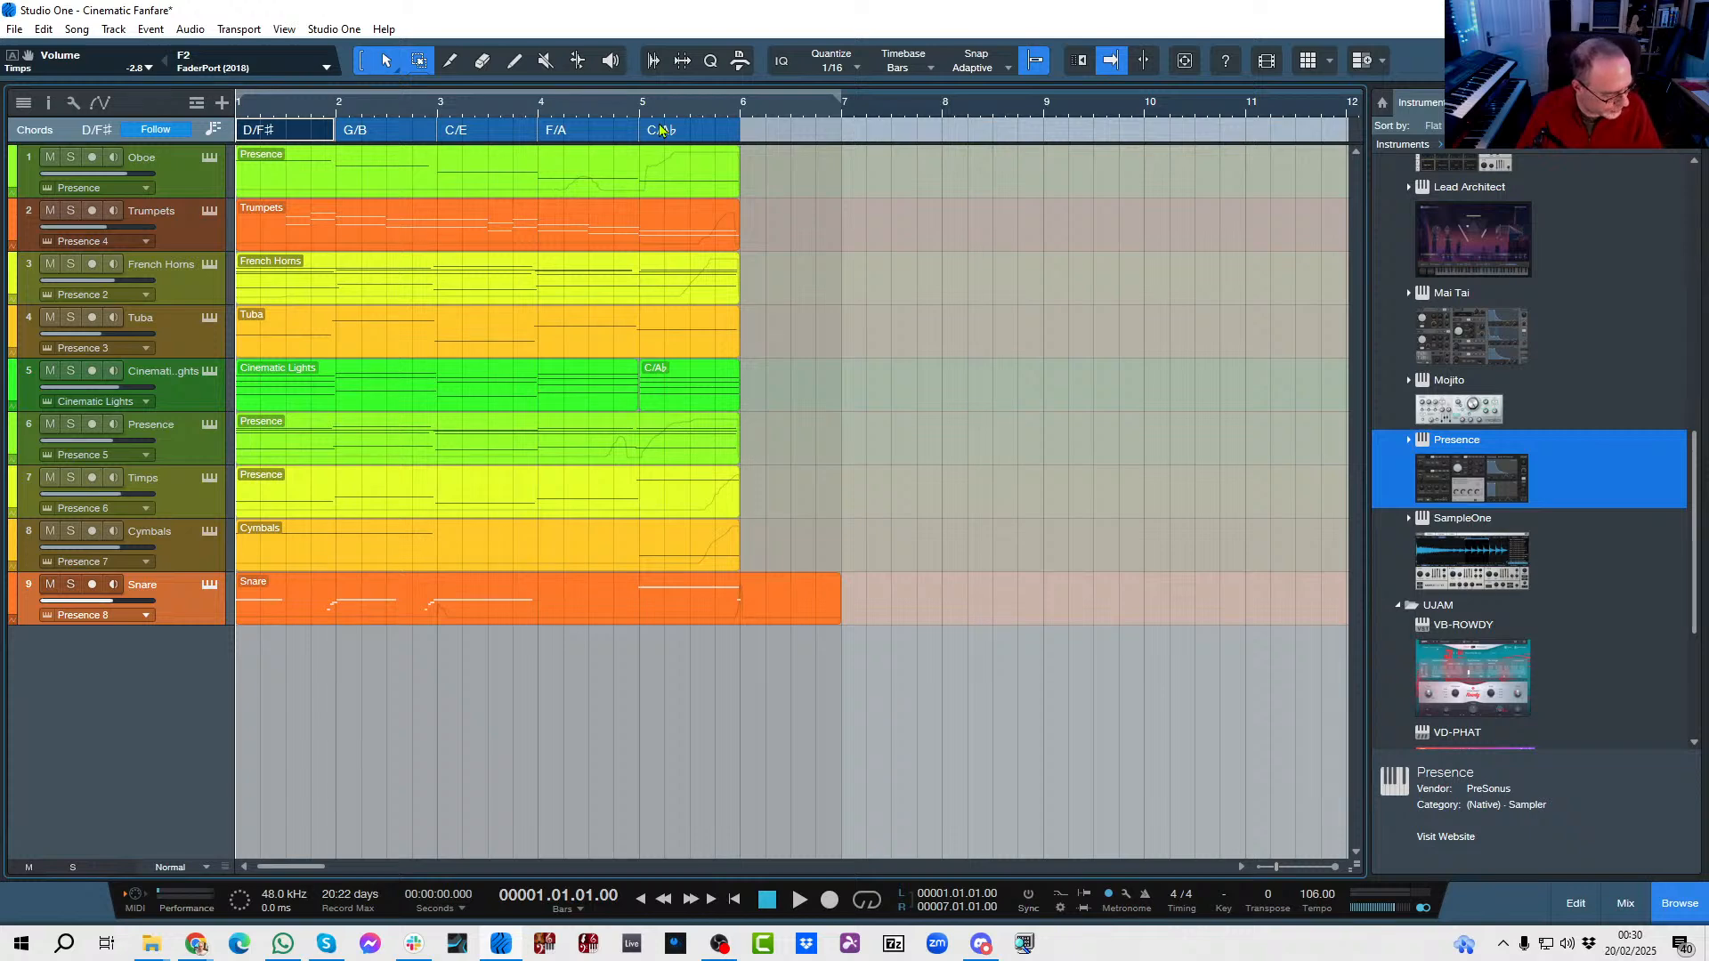
pyautogui.press('space')
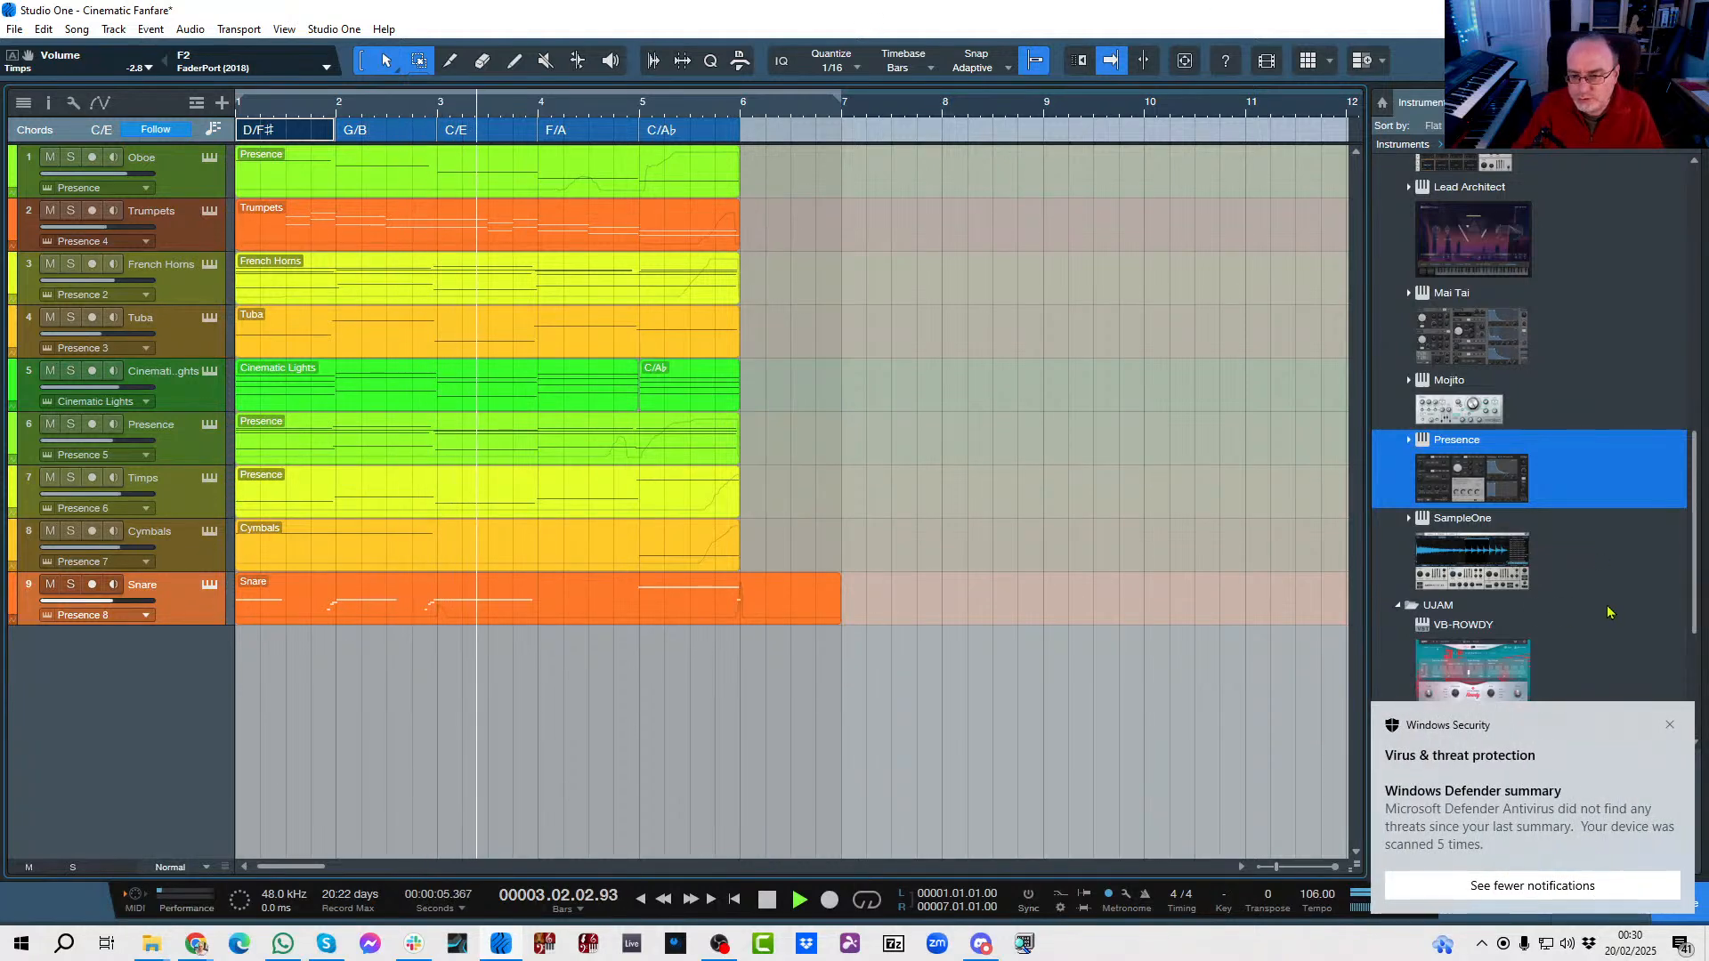
pyautogui.press('space')
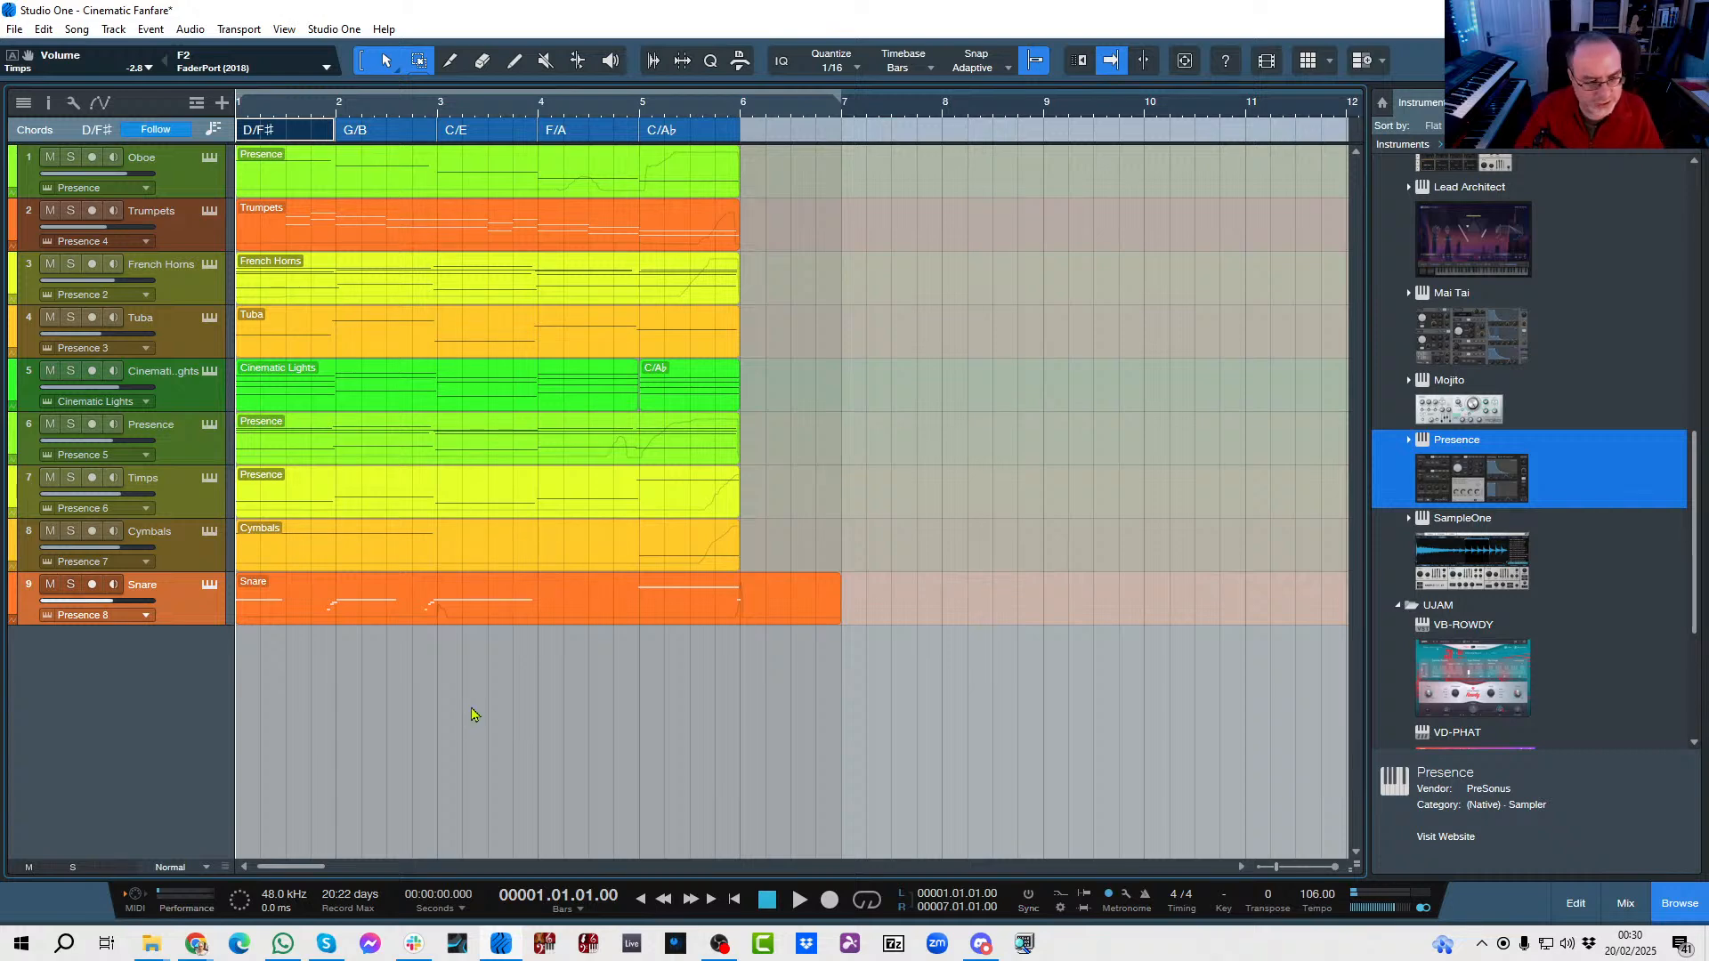
pyautogui.press('space')
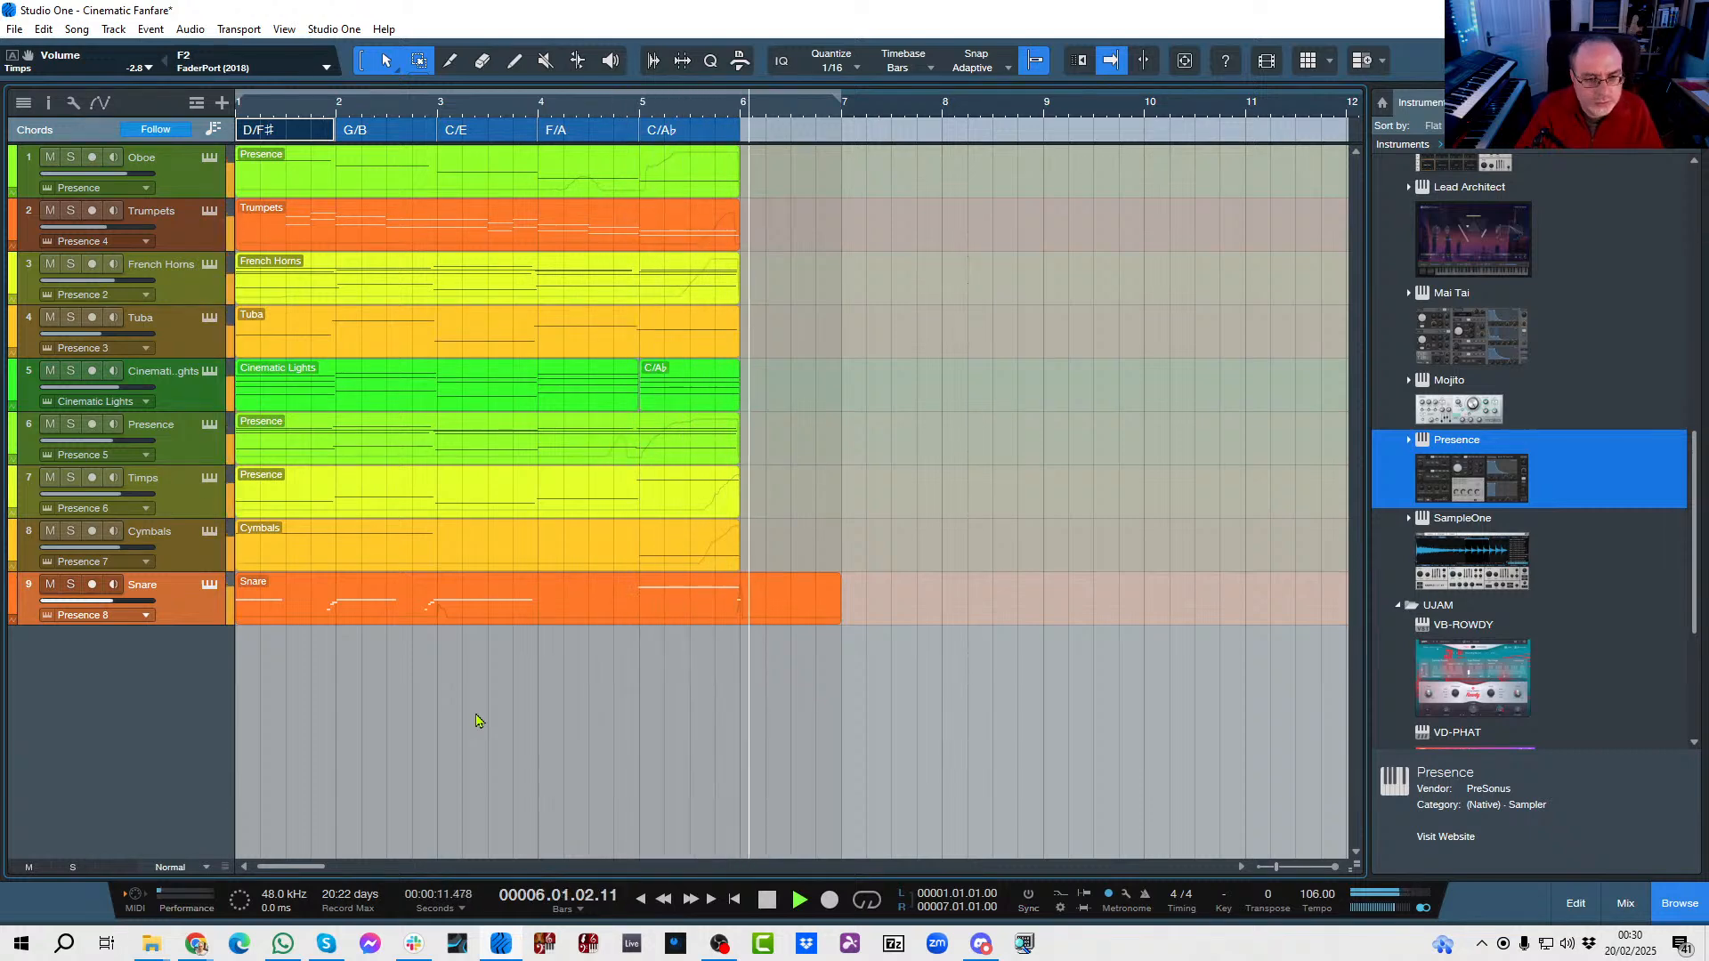
pyautogui.press('space')
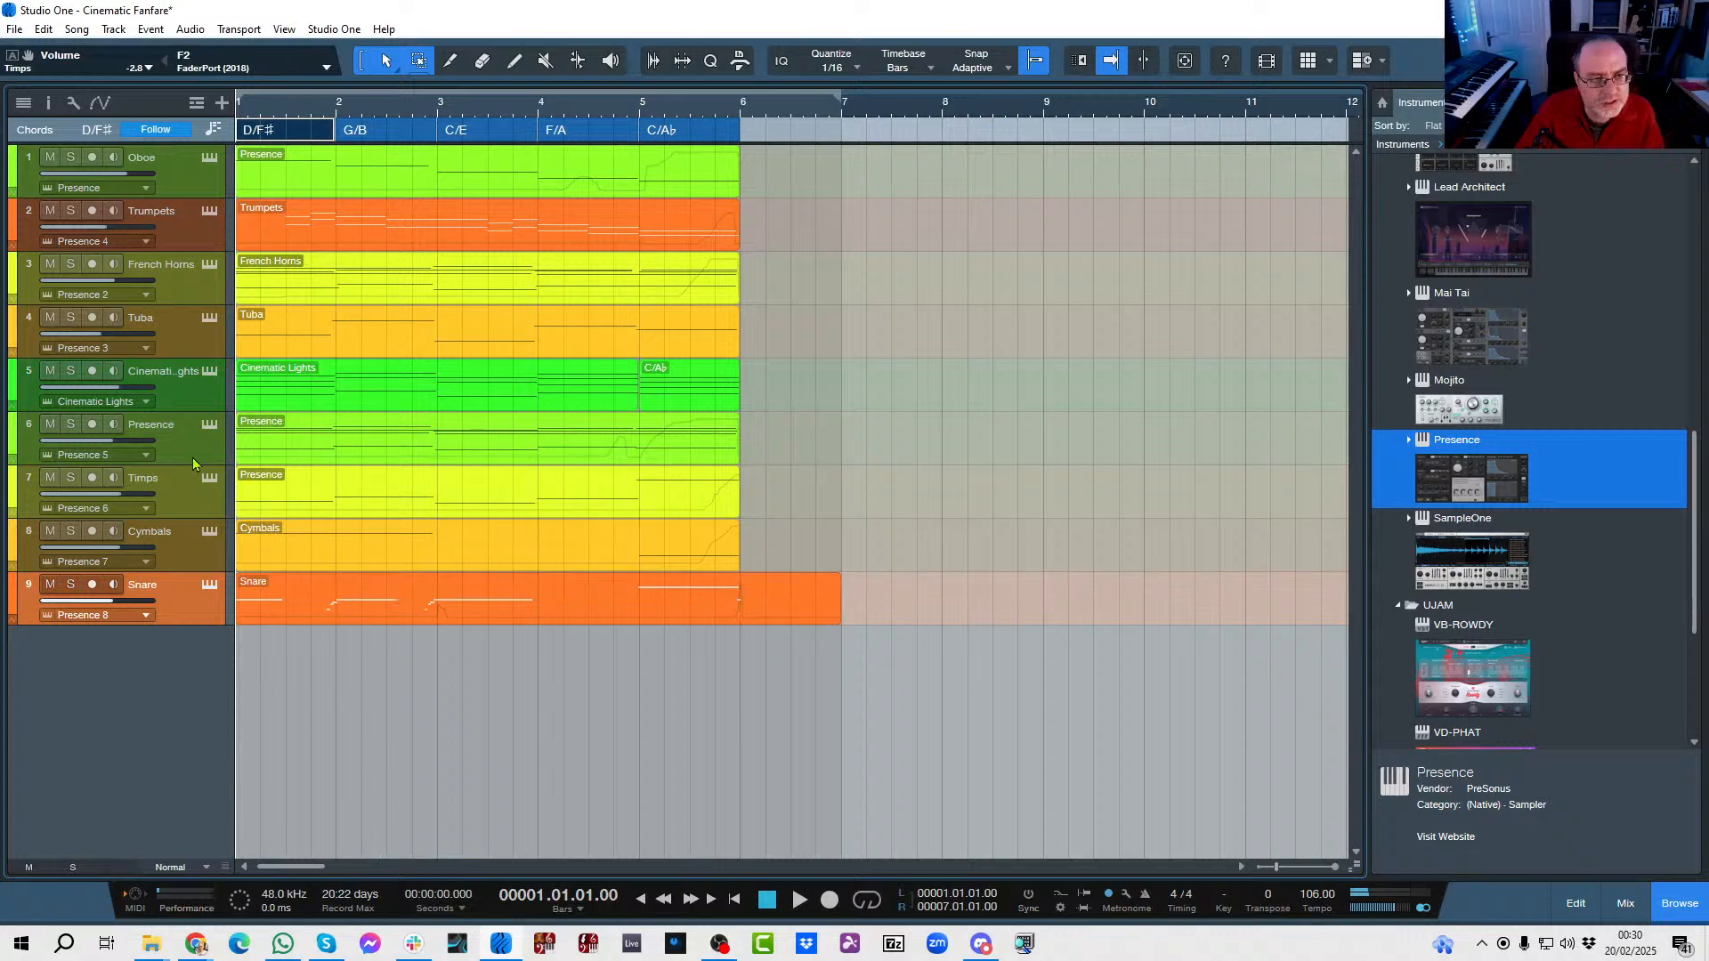
# Solo the Cinematic Lights track and play the fanfare, and play it again with the Presence track on track 6 also soloed.
pyautogui.click(71, 370)
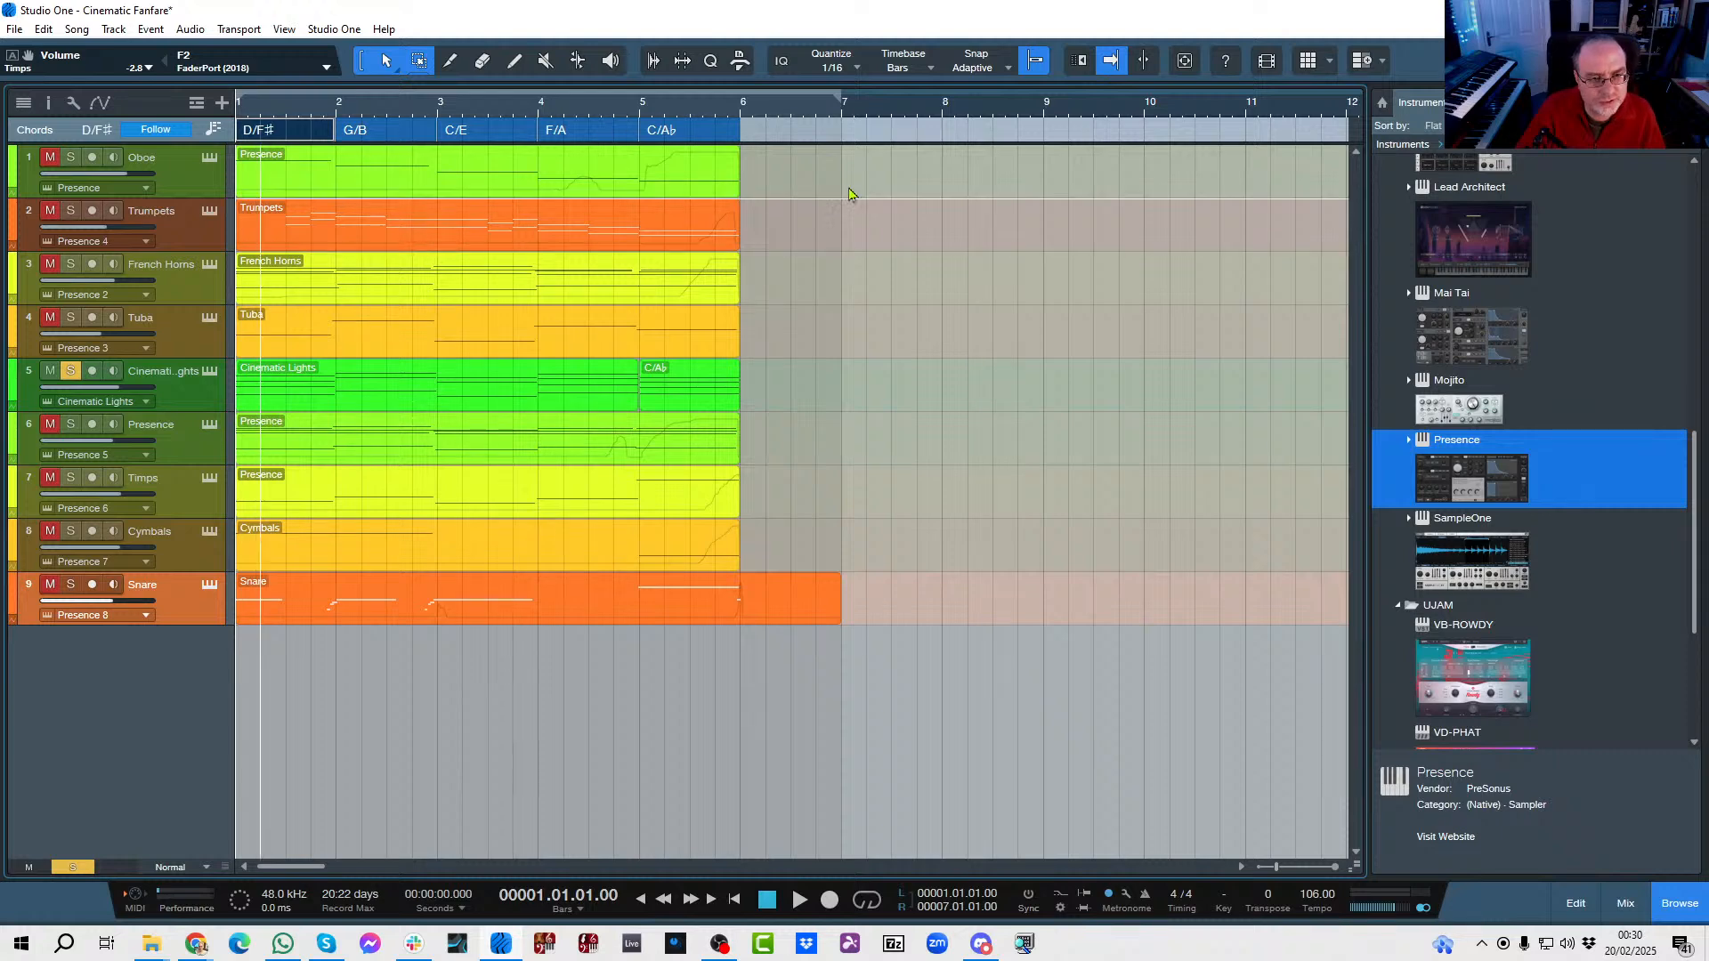
pyautogui.press('space')
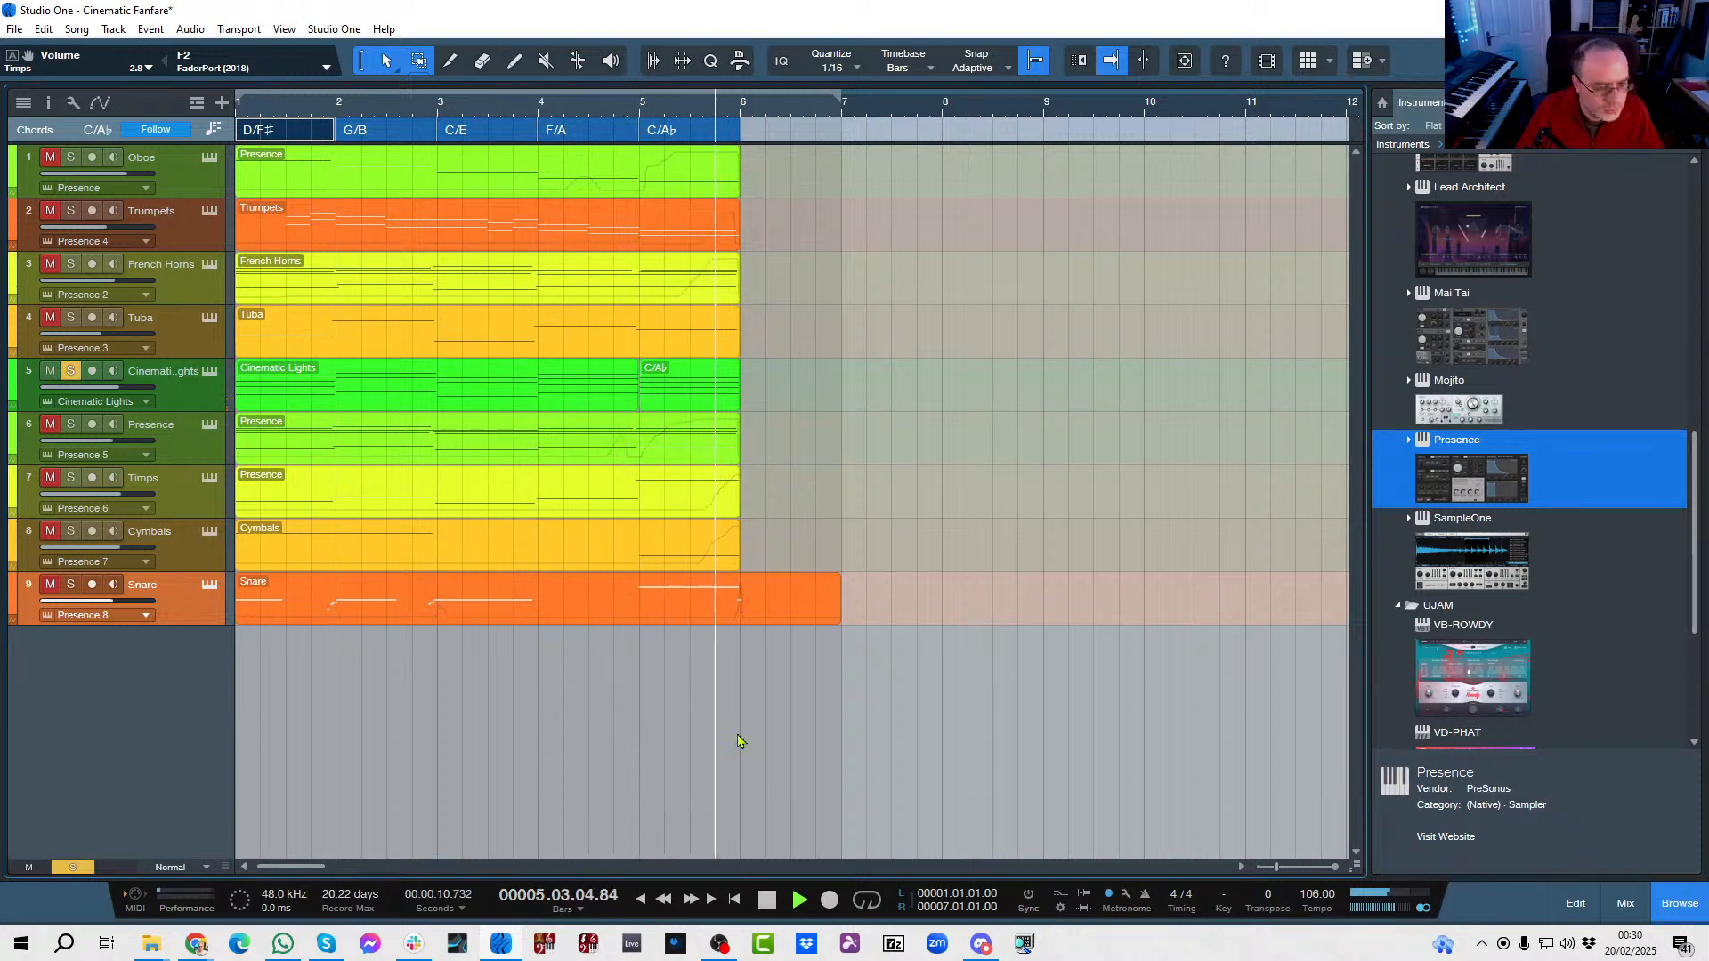
pyautogui.press('space')
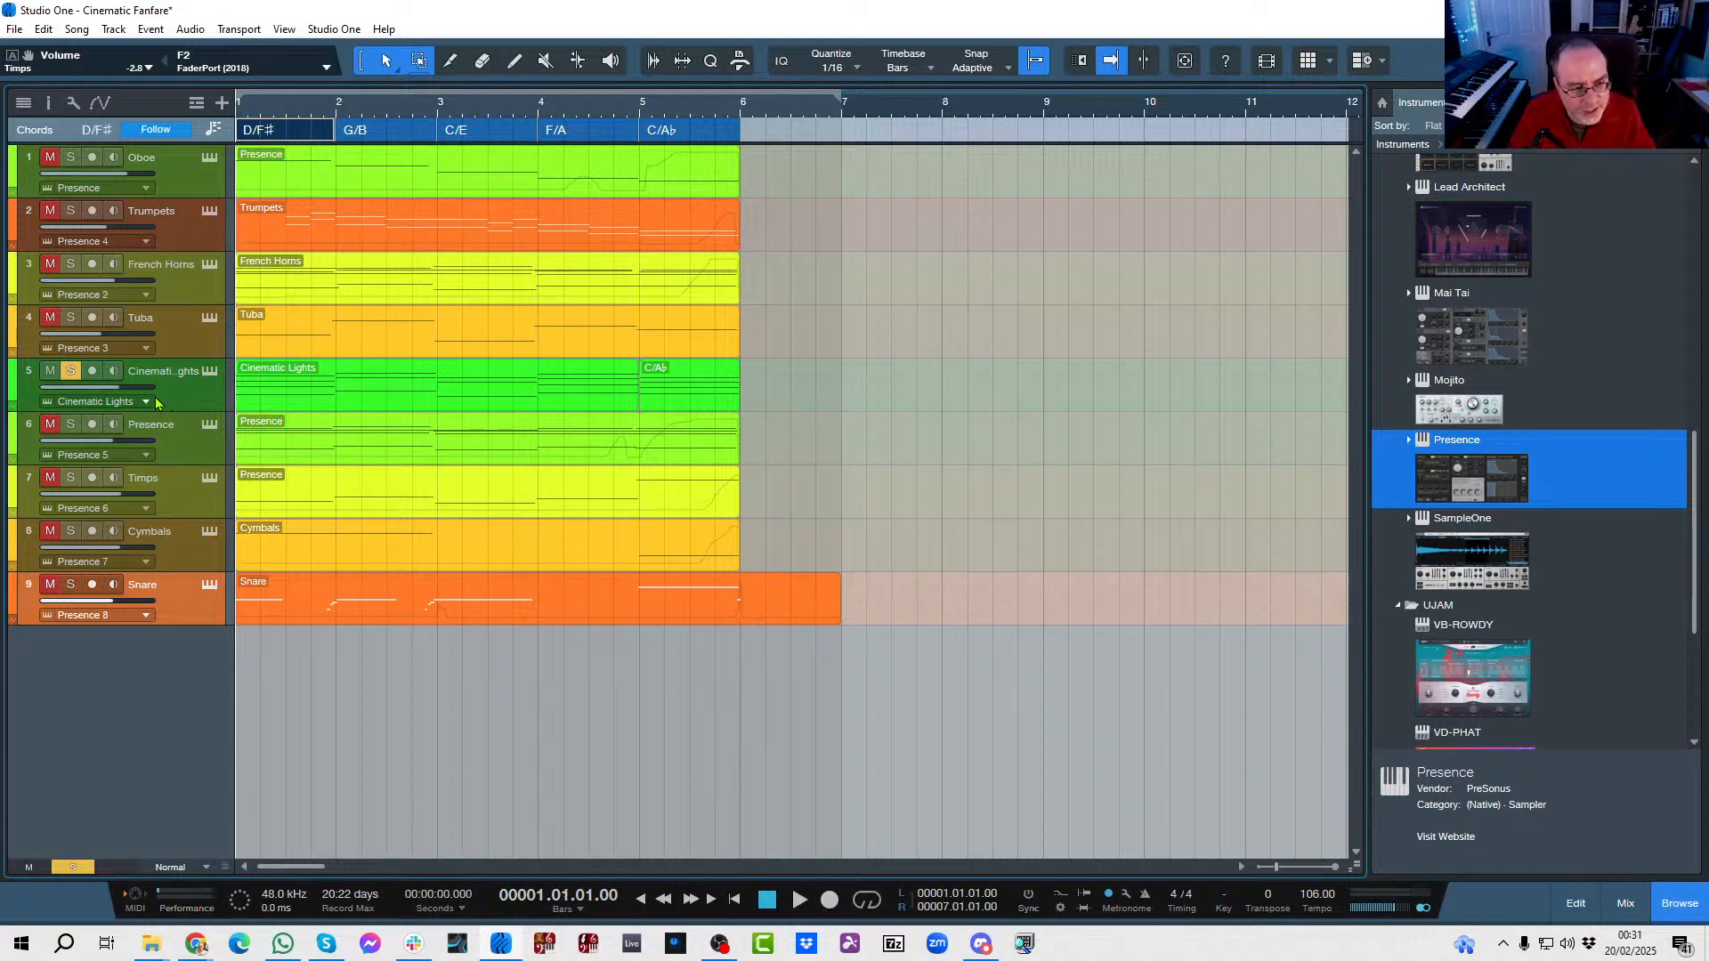
pyautogui.click(71, 424)
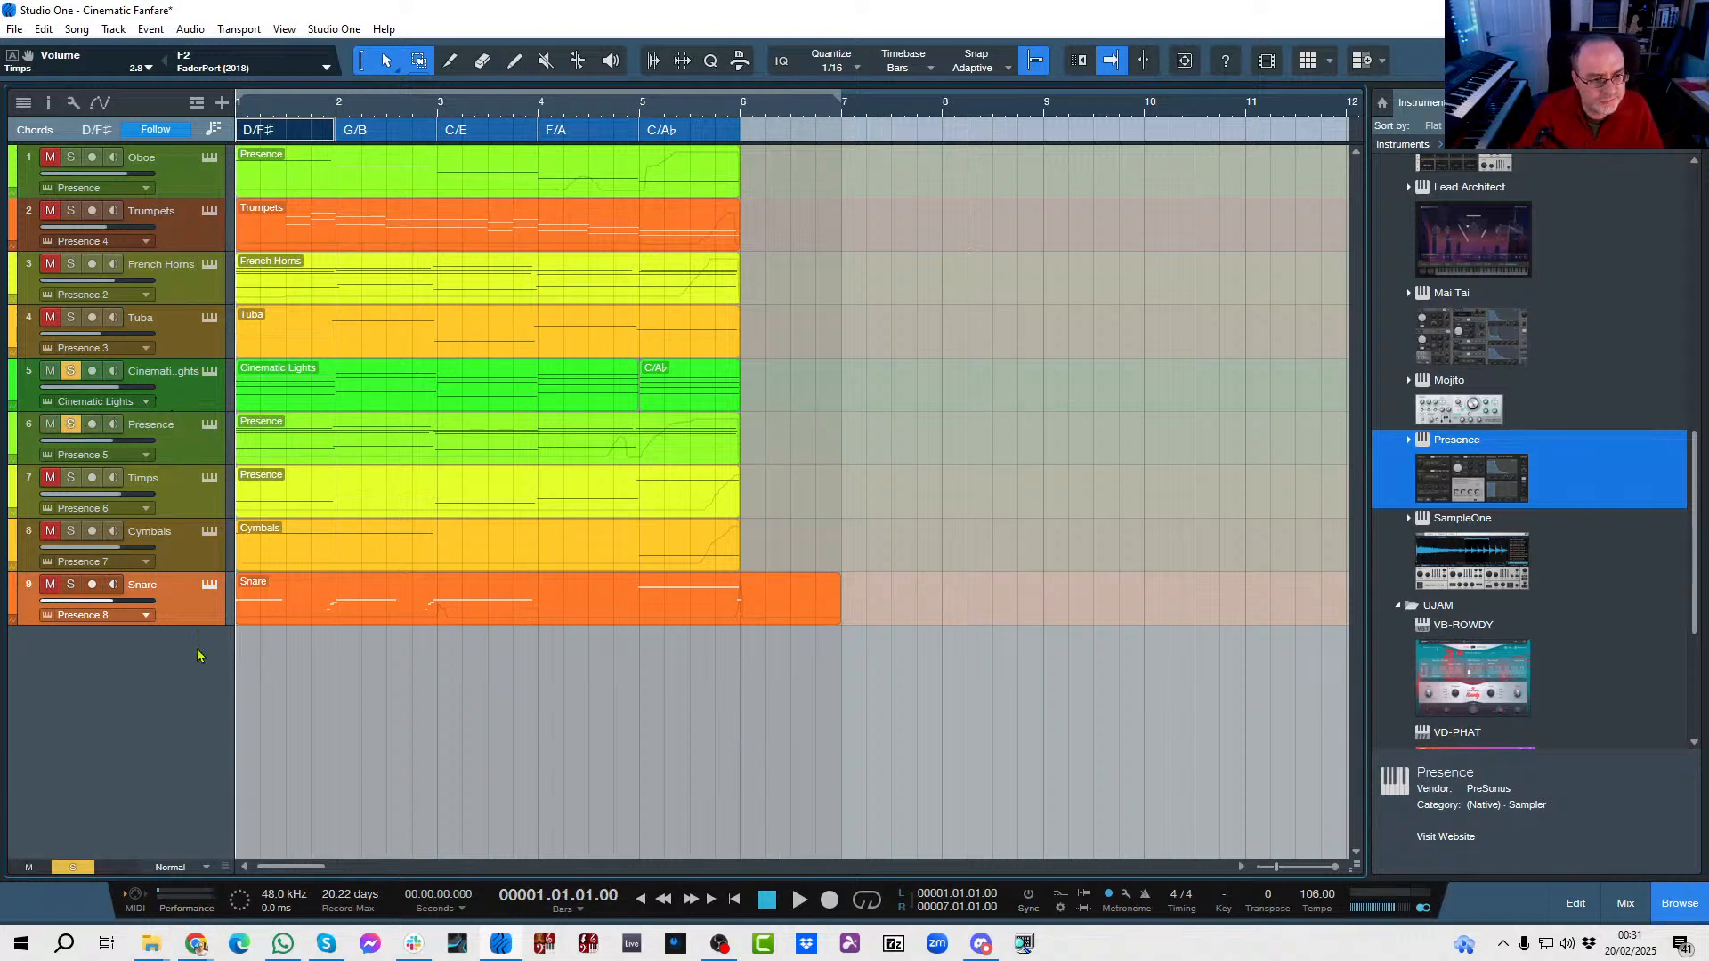
pyautogui.press('space')
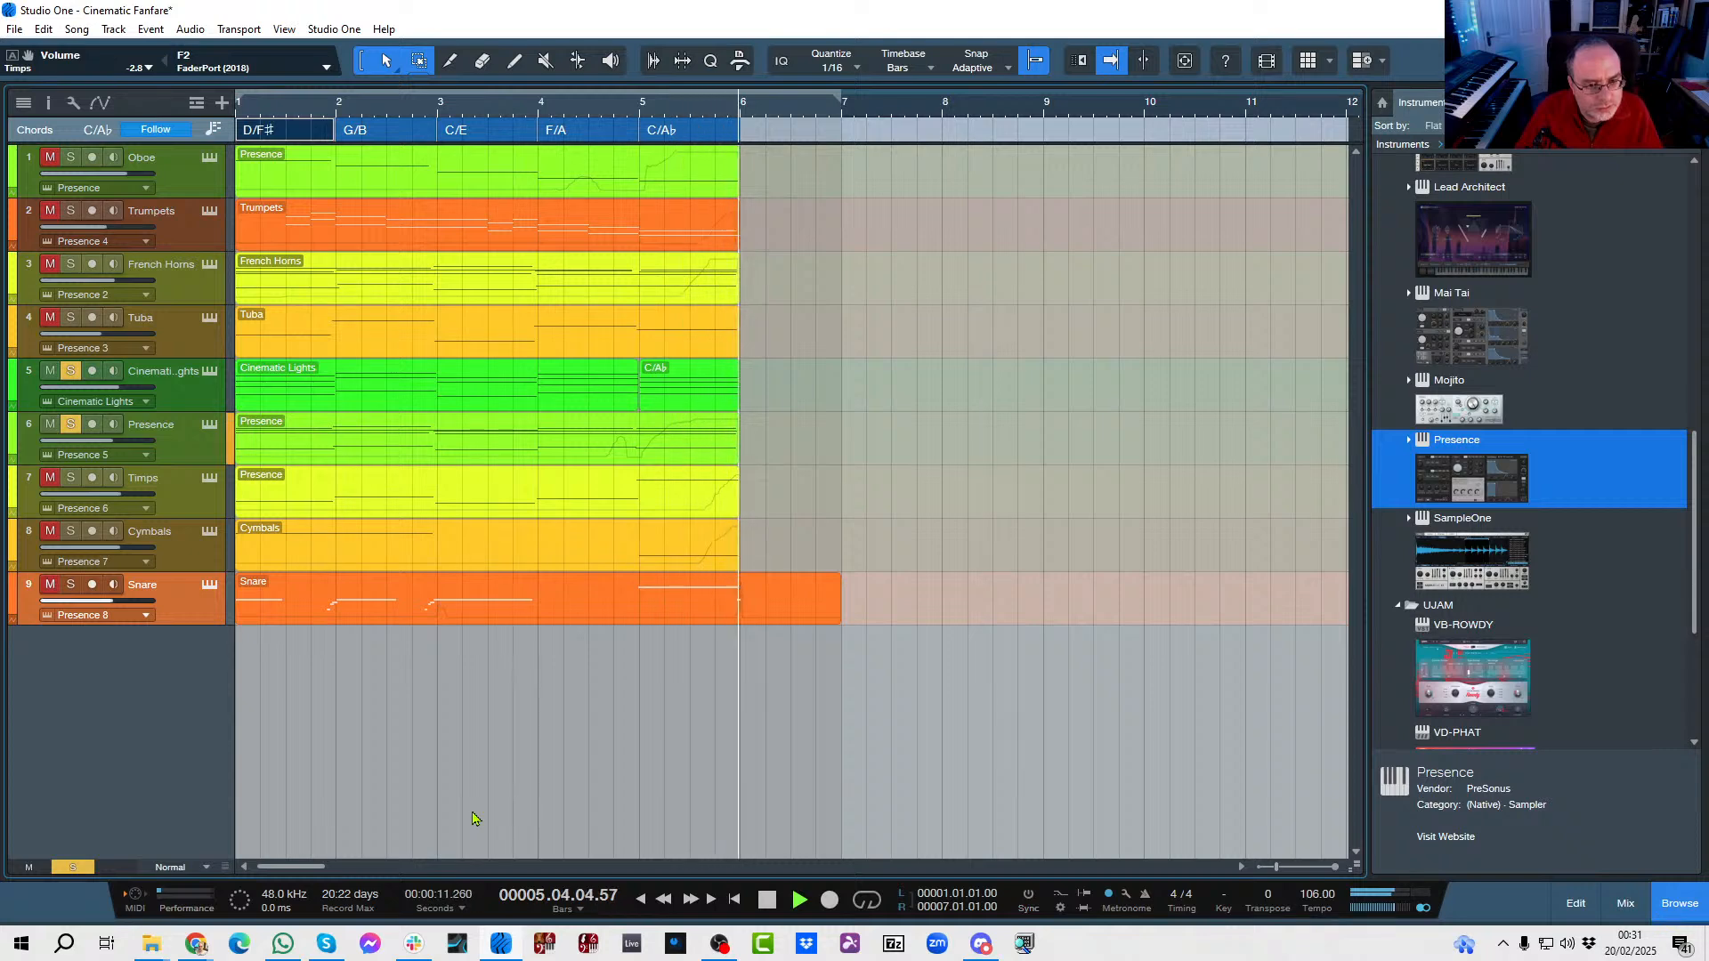
pyautogui.press('space')
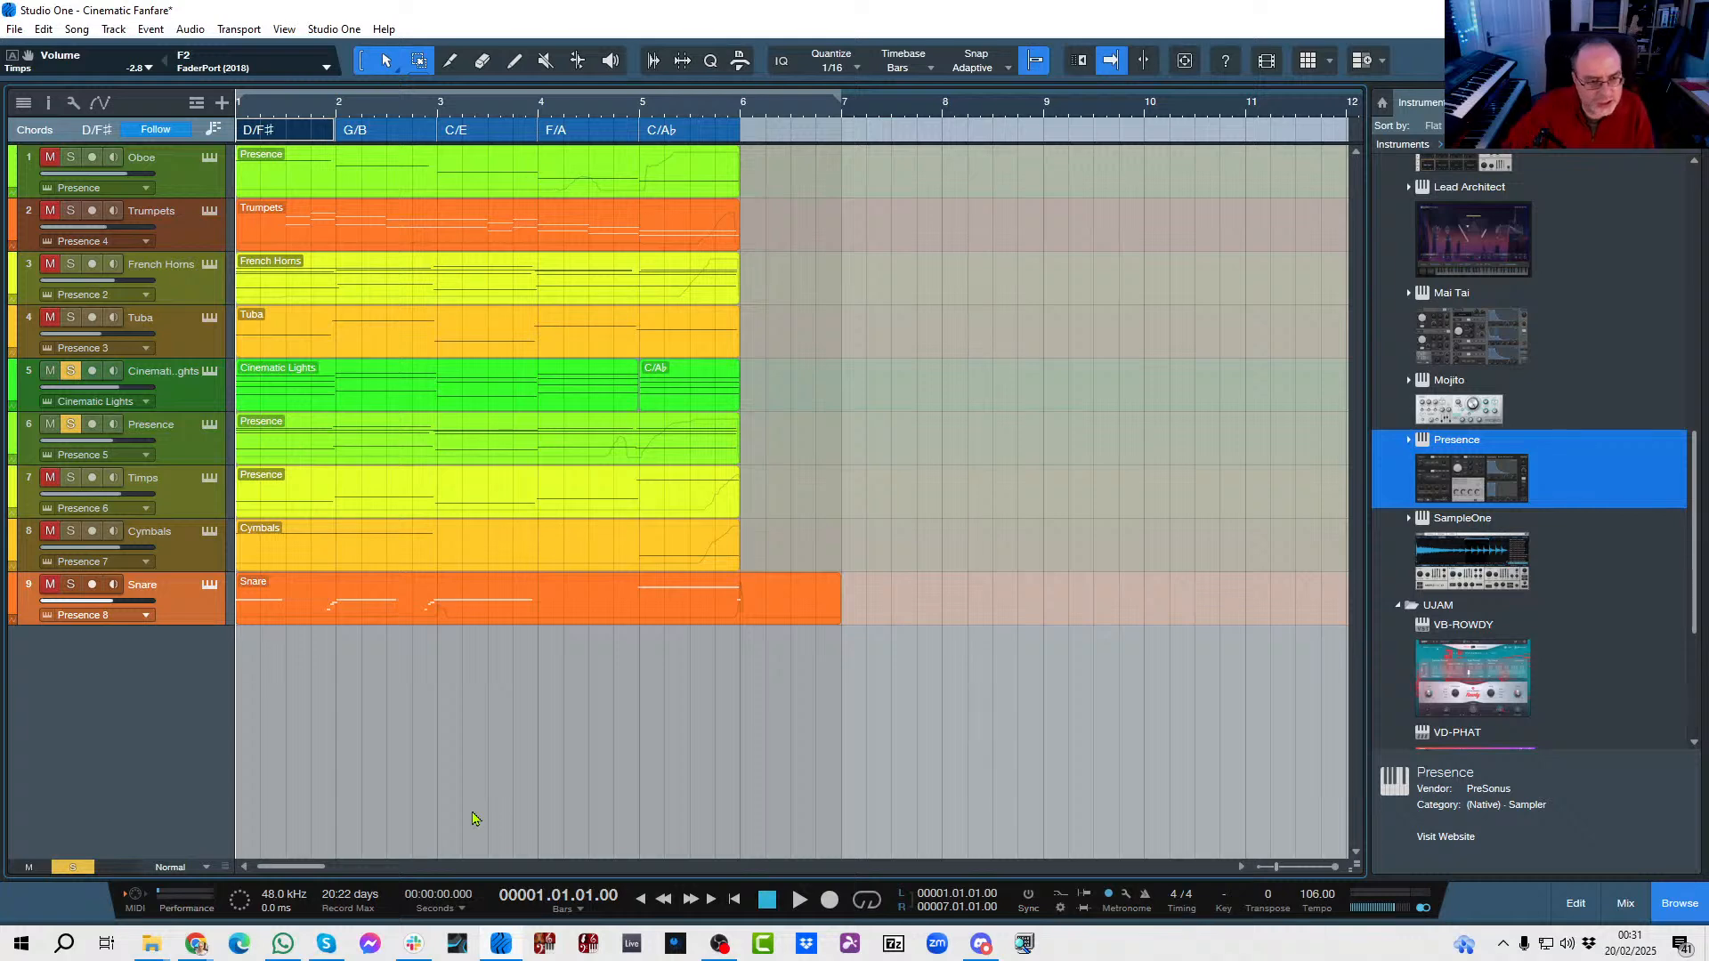
# Examine the sound presets in the Cinematic Lights and Presence 5 instrument windows, auditioning a note in Presence, and close both.
pyautogui.click(210, 372)
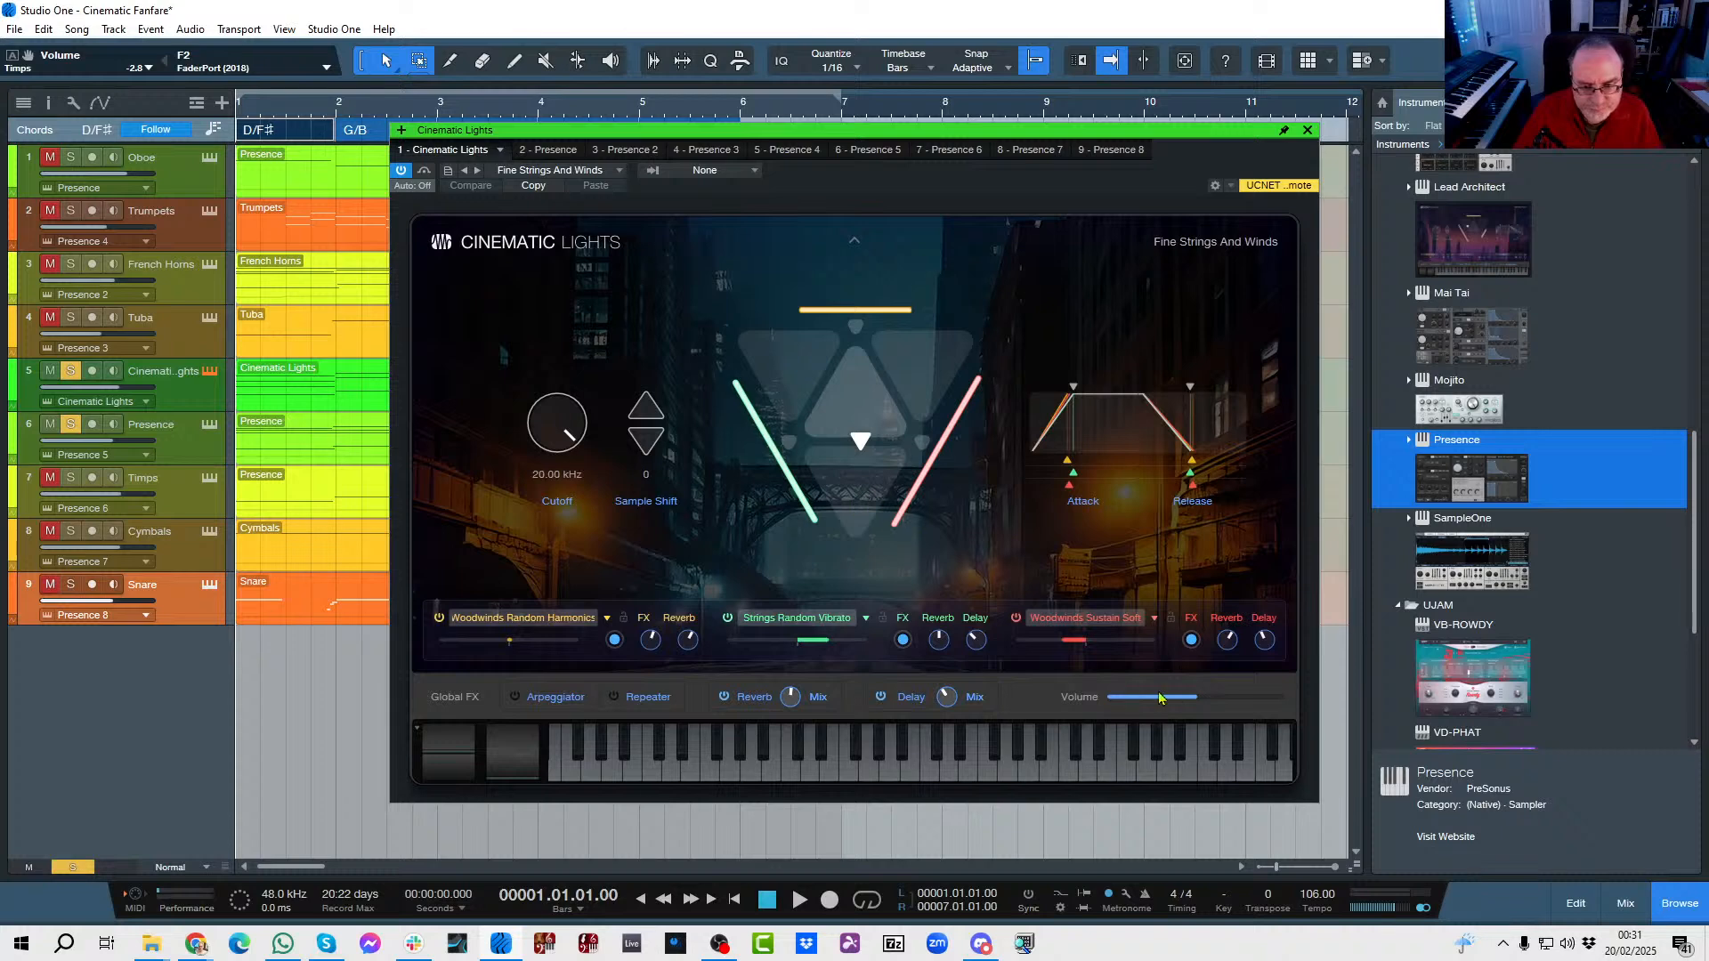
pyautogui.click(1306, 133)
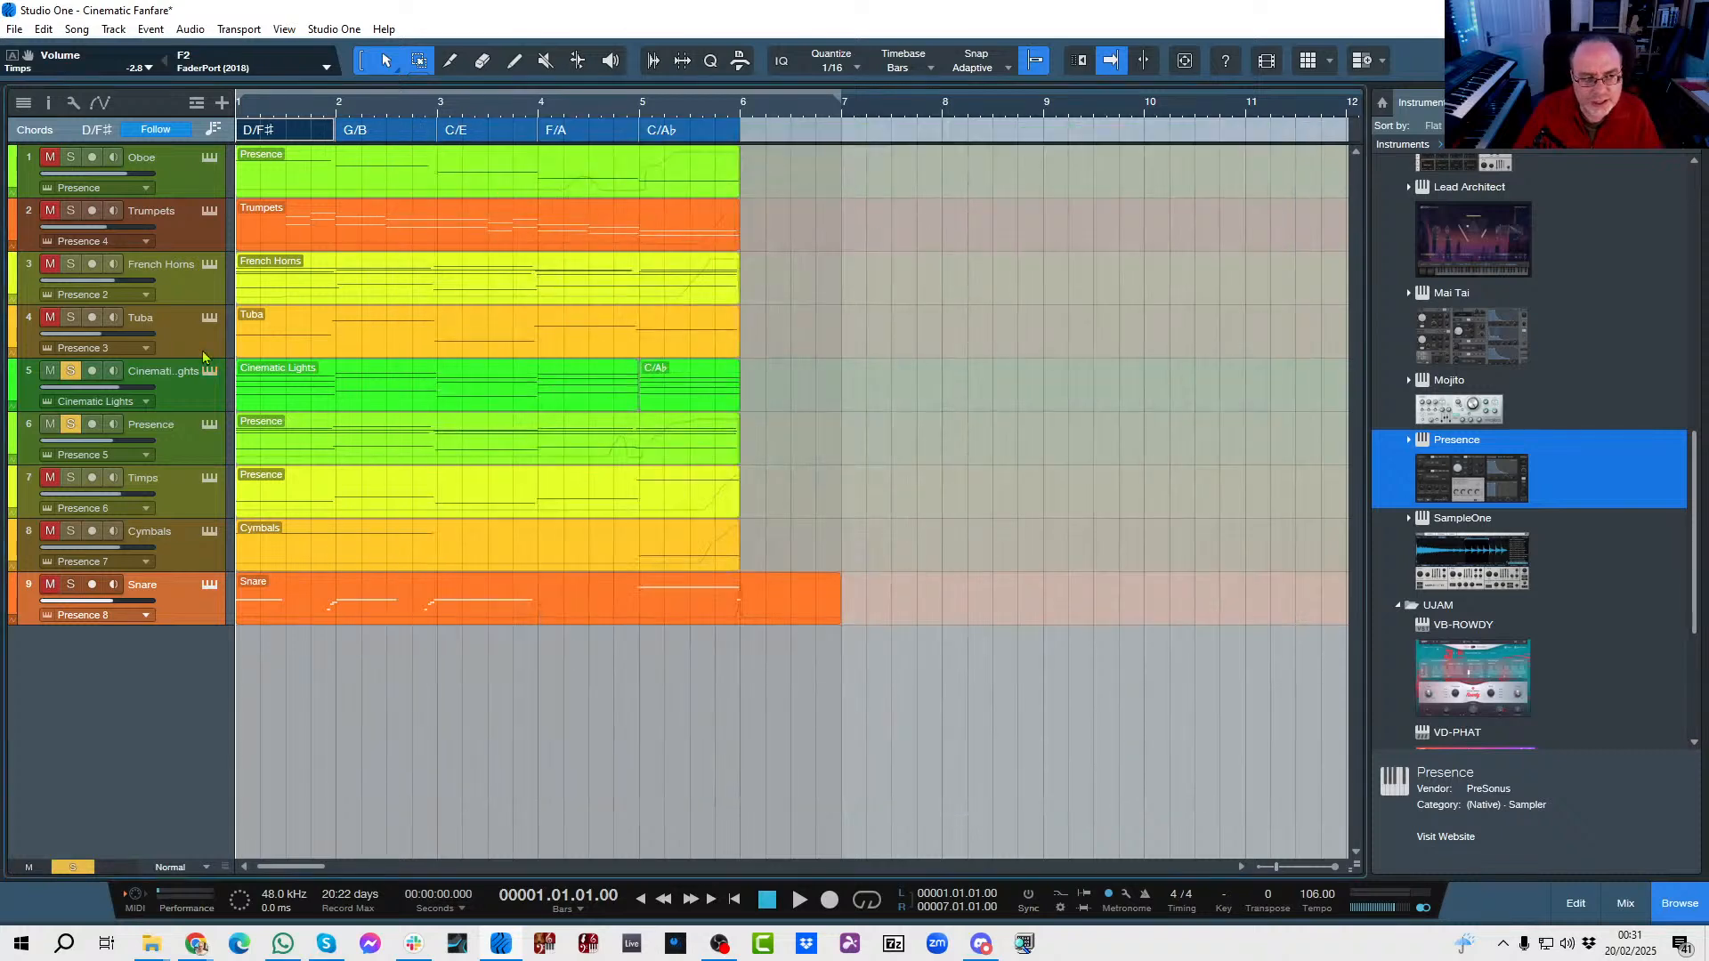
pyautogui.click(207, 426)
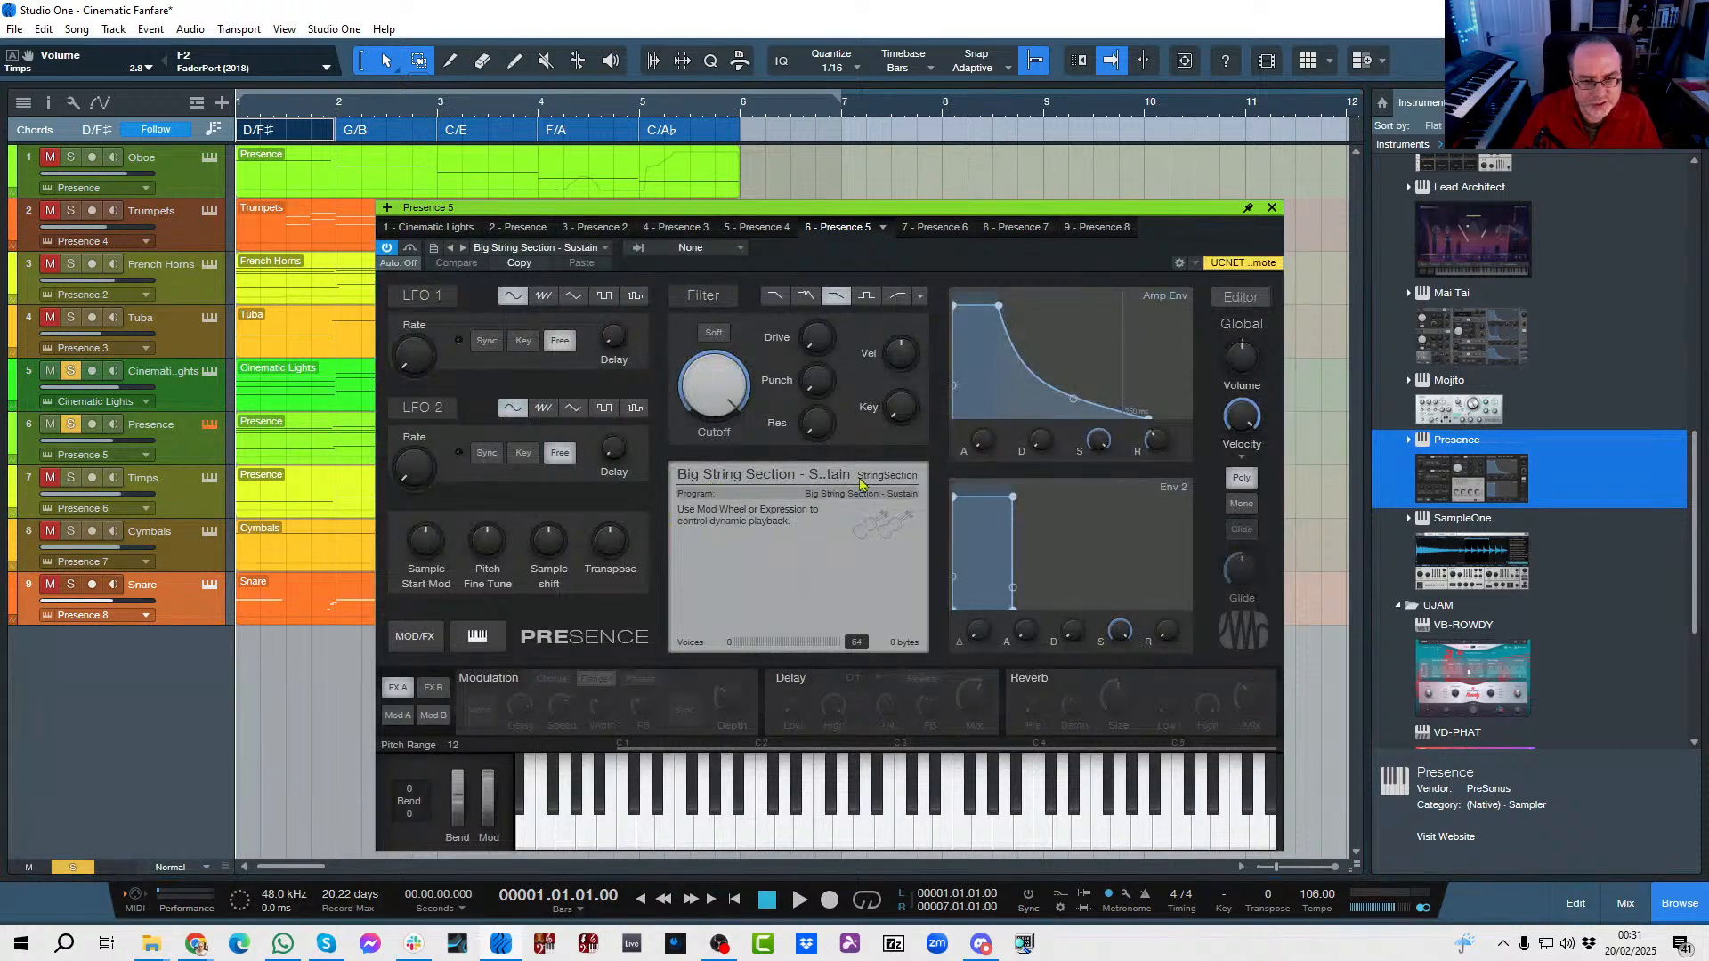
pyautogui.click(1120, 832)
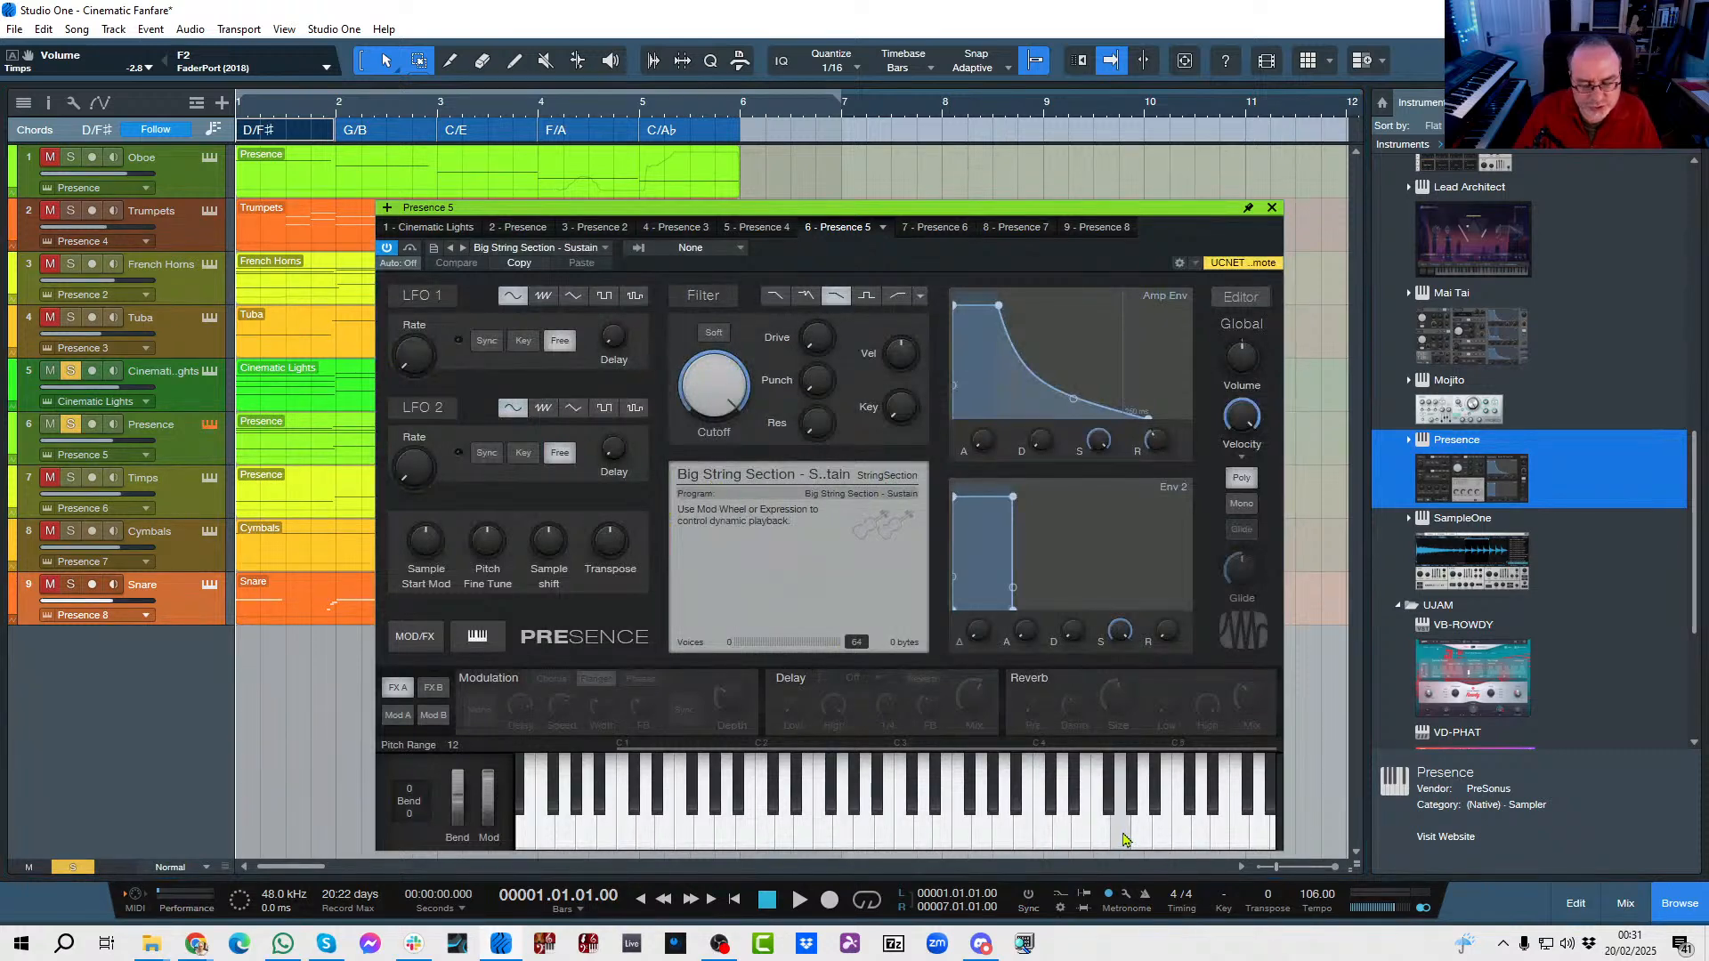
pyautogui.click(1123, 839)
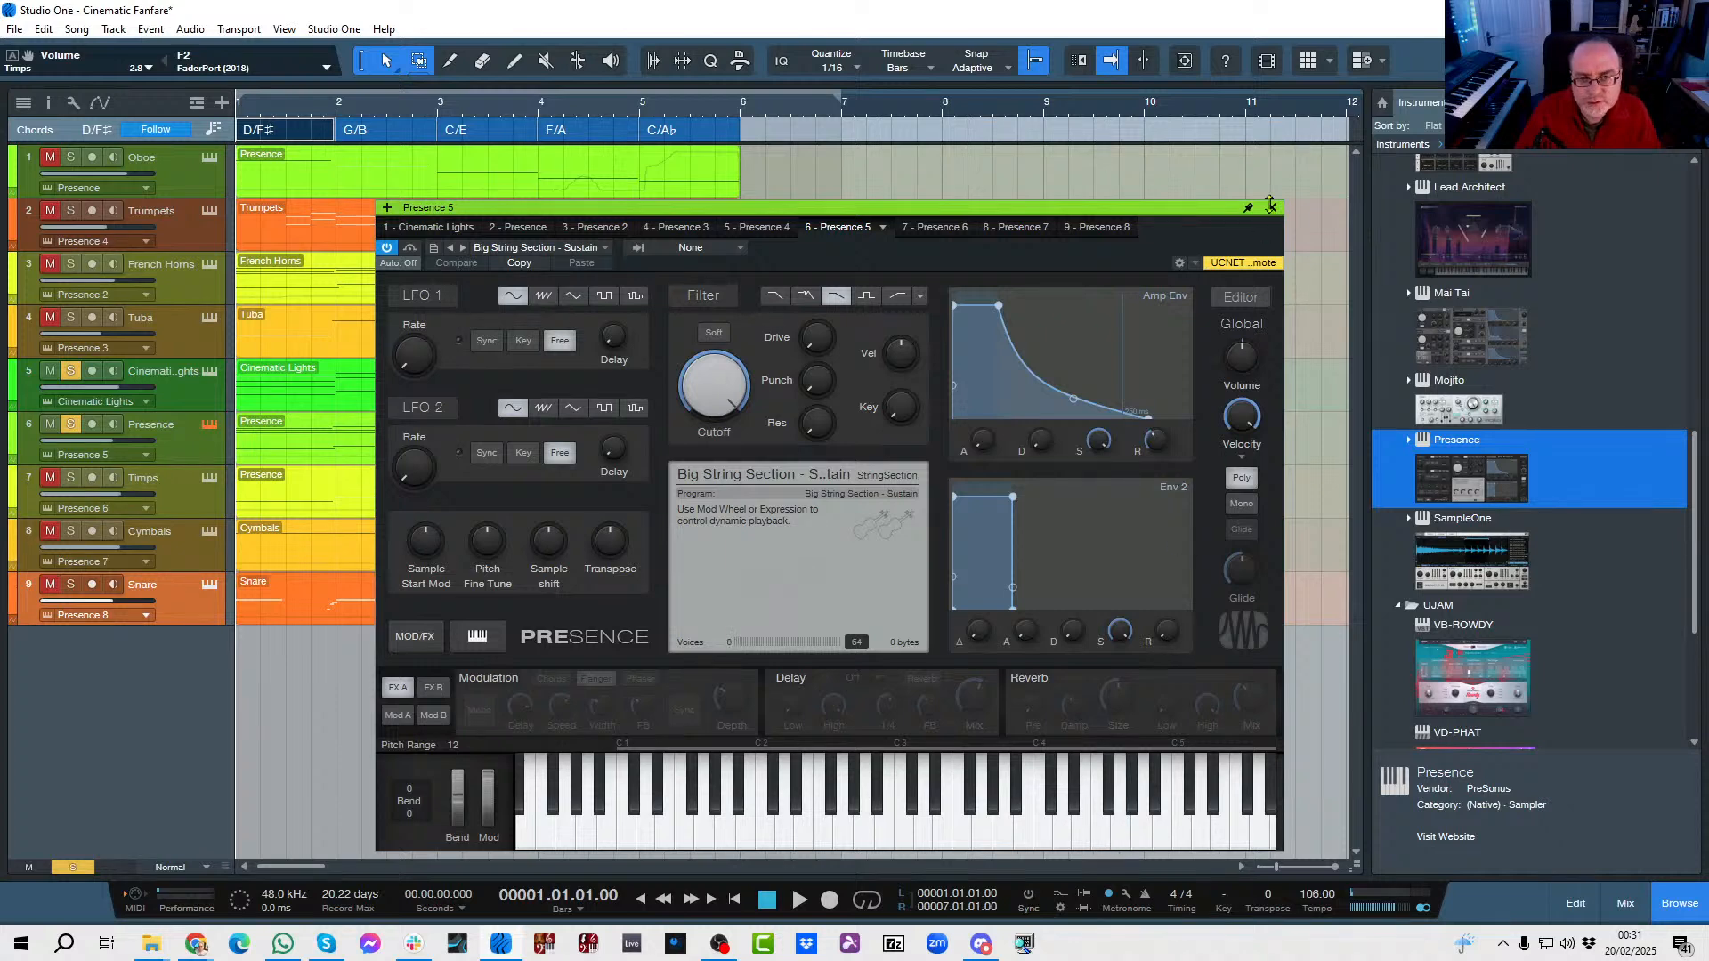
pyautogui.click(1270, 206)
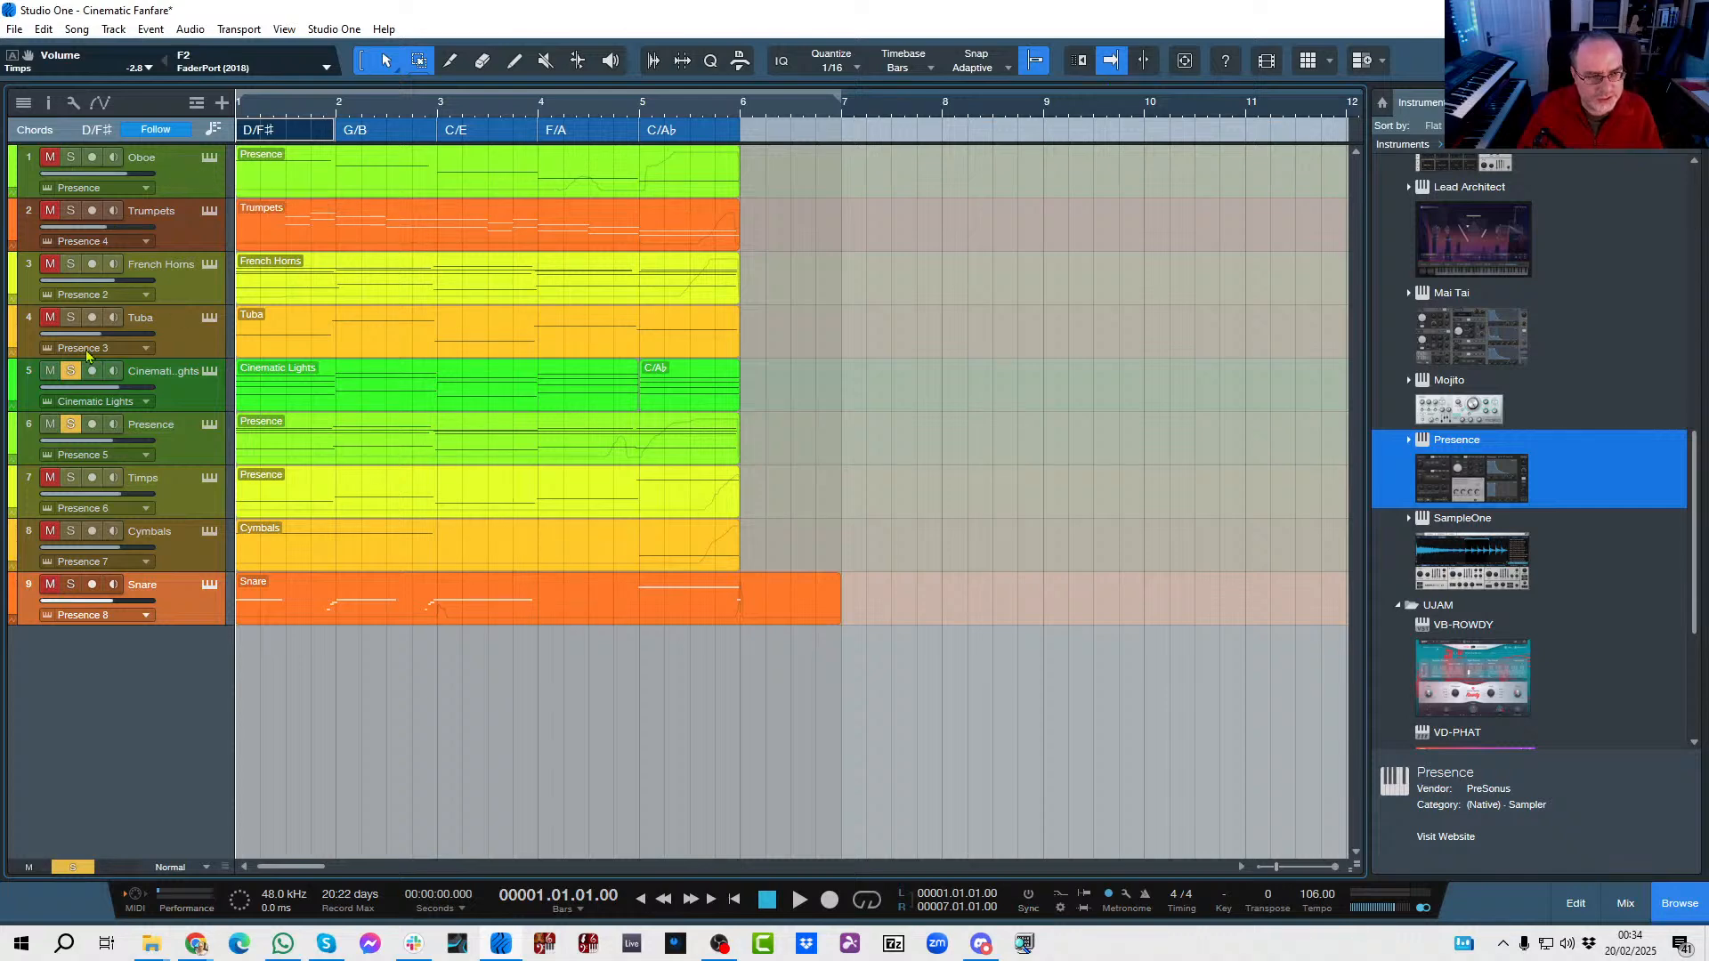
# Solo the Oboe alongside the Cinematic Lights and Presence tracks and play the fanfare from bar 1.
pyautogui.click(70, 158)
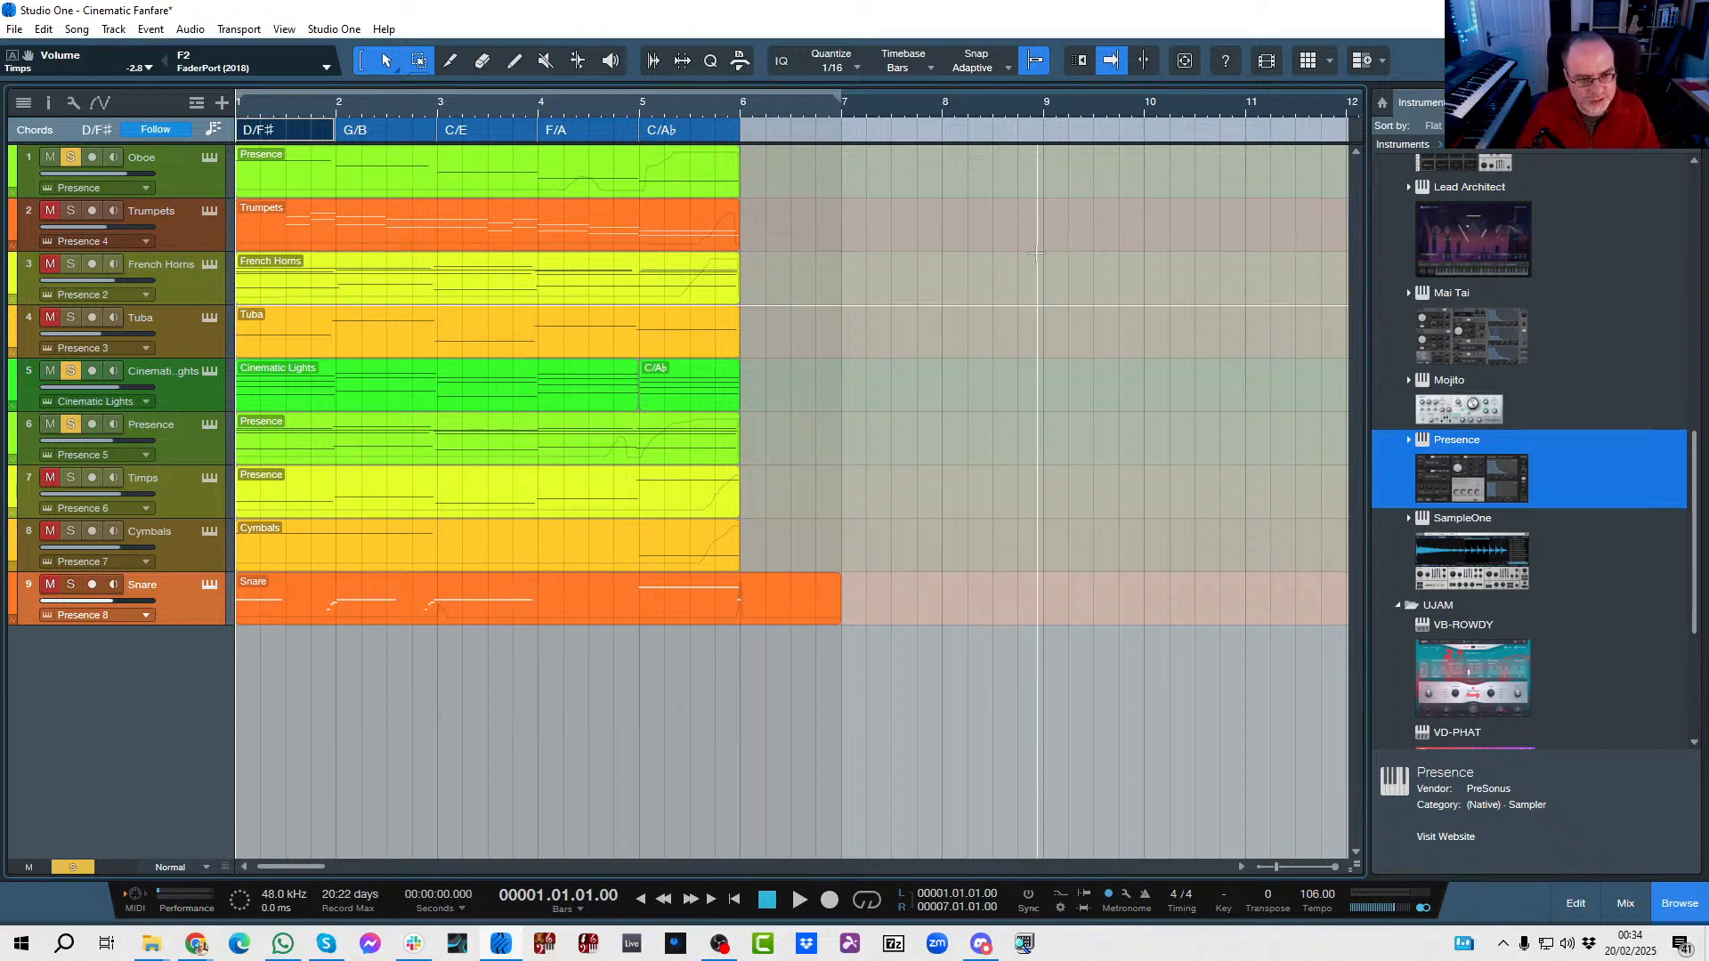
pyautogui.press('space')
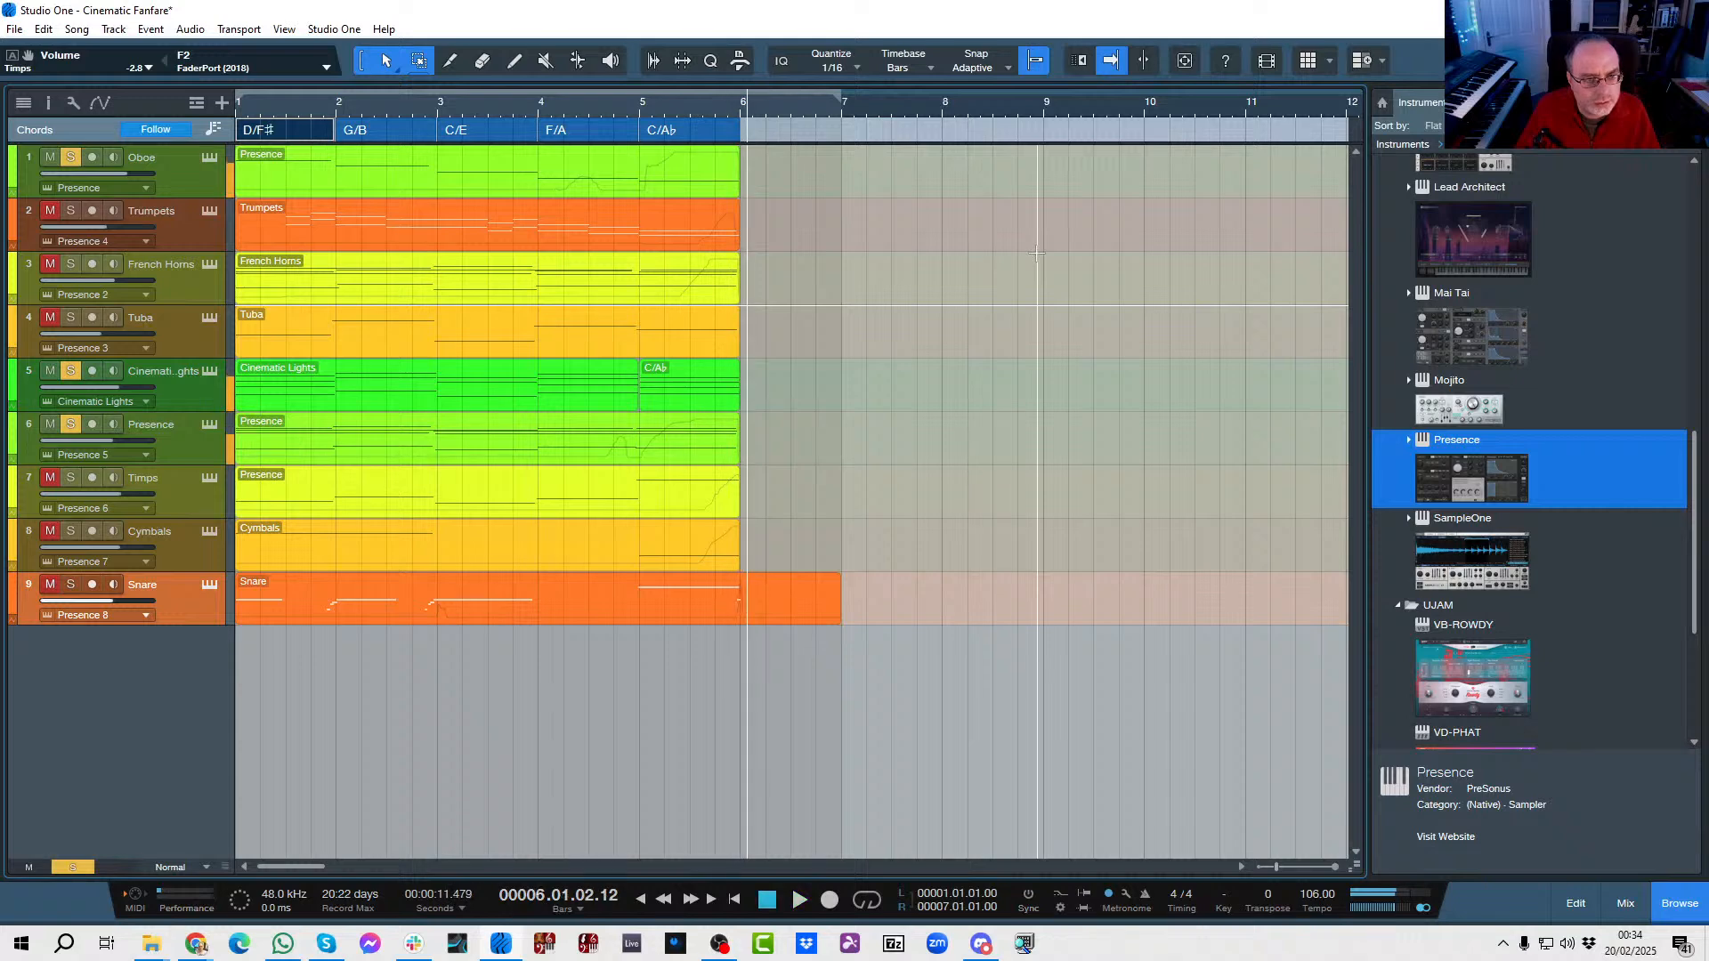
pyautogui.press('space')
# Unsolo the Oboe, Cinematic Lights and Presence tracks and switch back to the 2025-02-20 Support song.
pyautogui.click(70, 158)
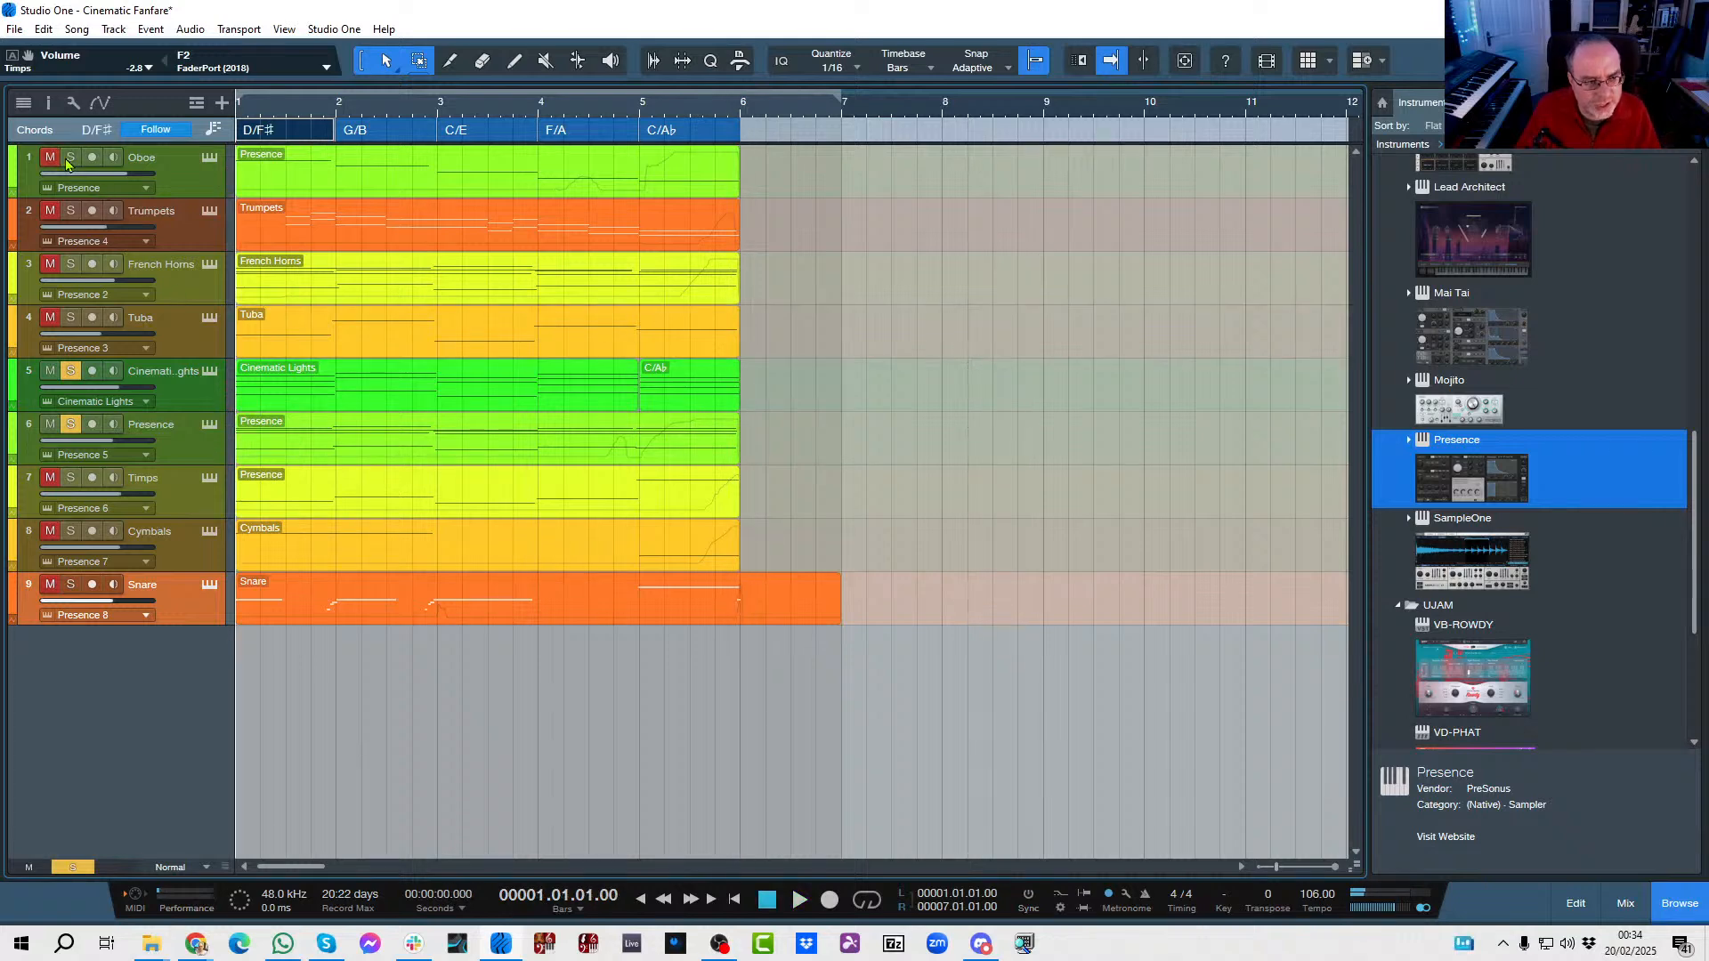
pyautogui.click(74, 372)
pyautogui.click(73, 425)
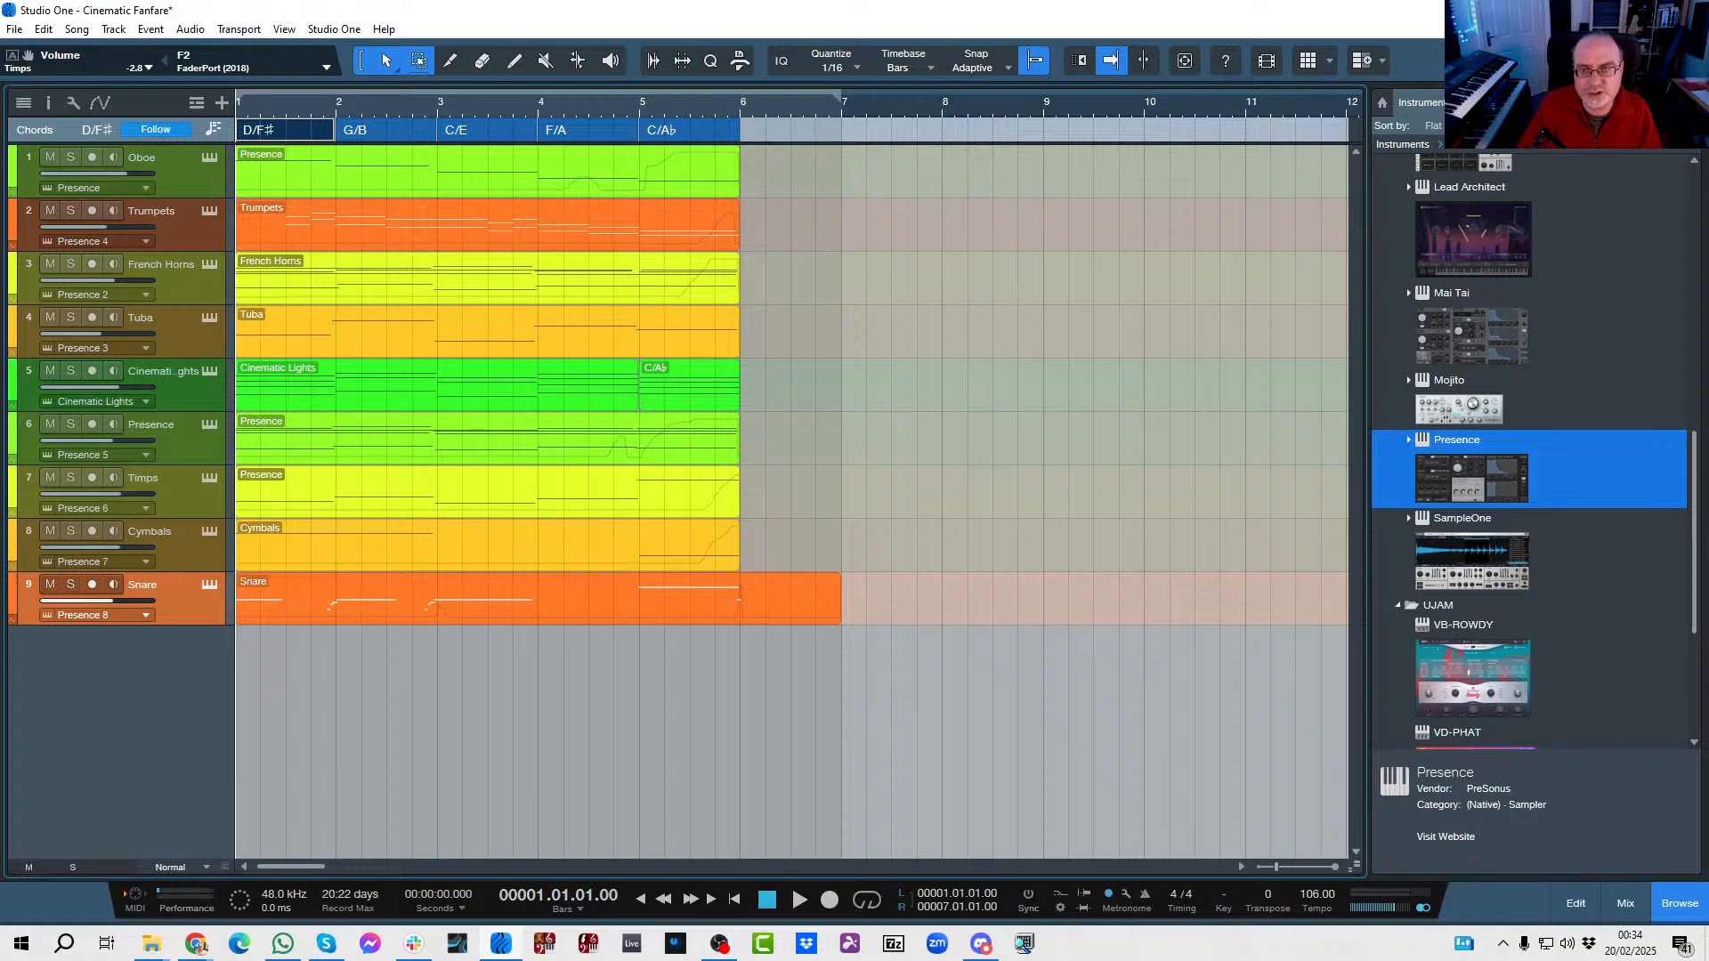
pyautogui.click(1627, 61)
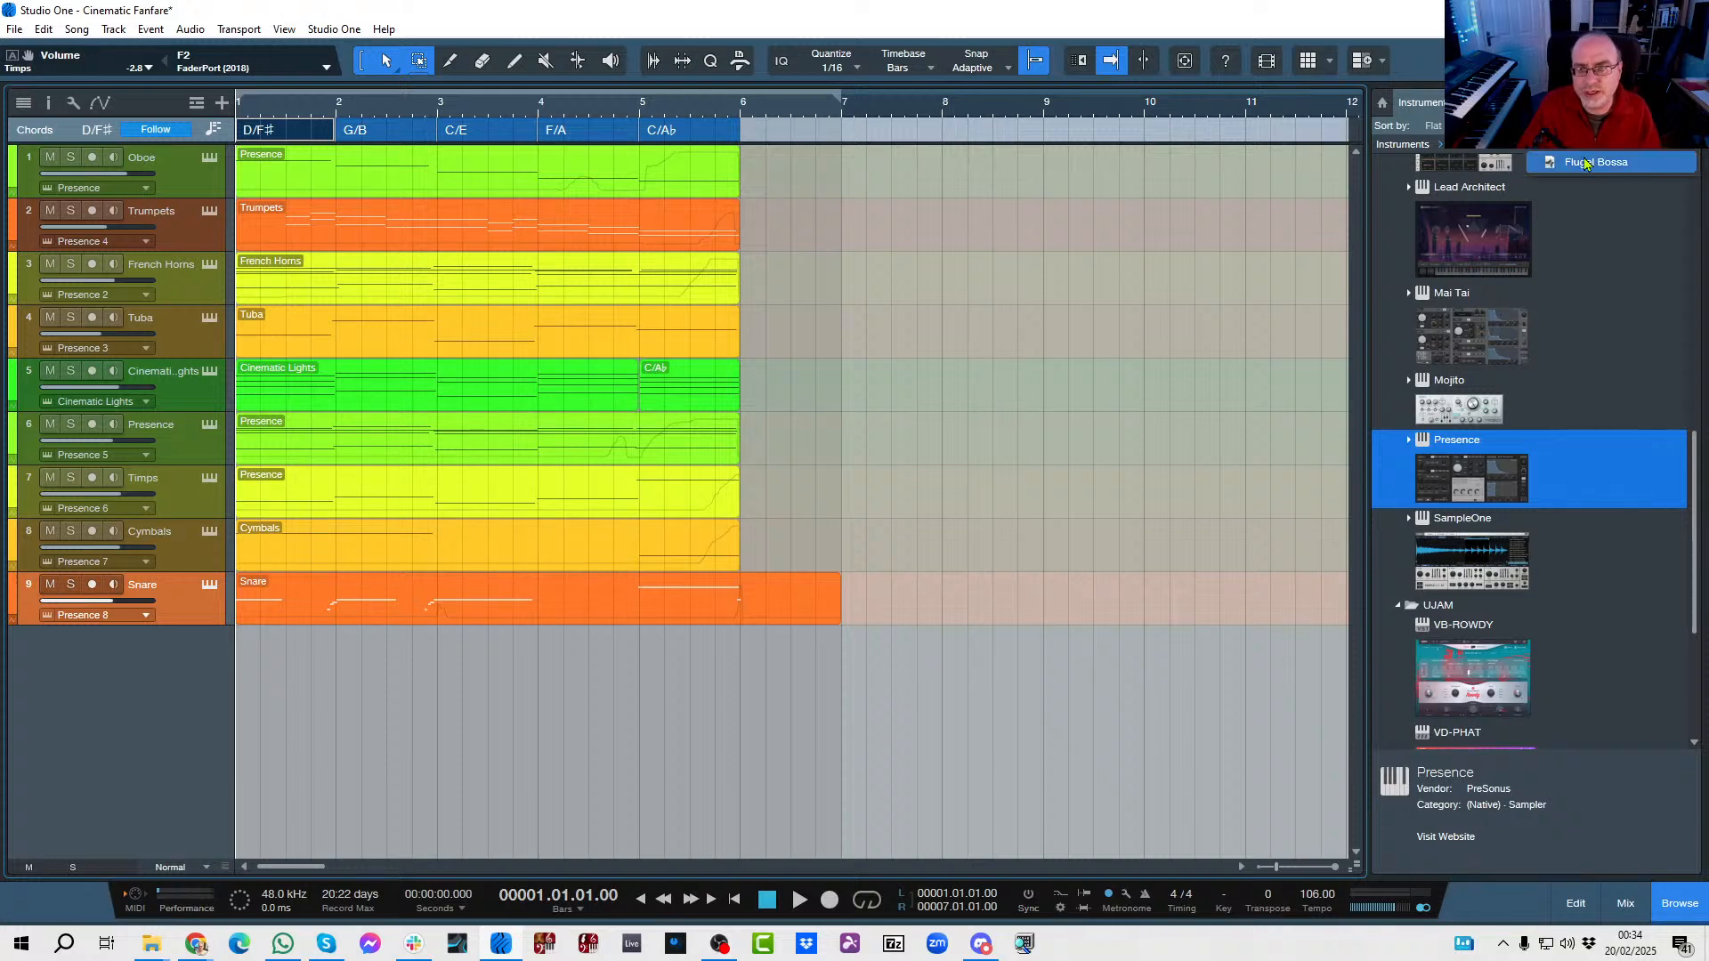
pyautogui.click(1607, 116)
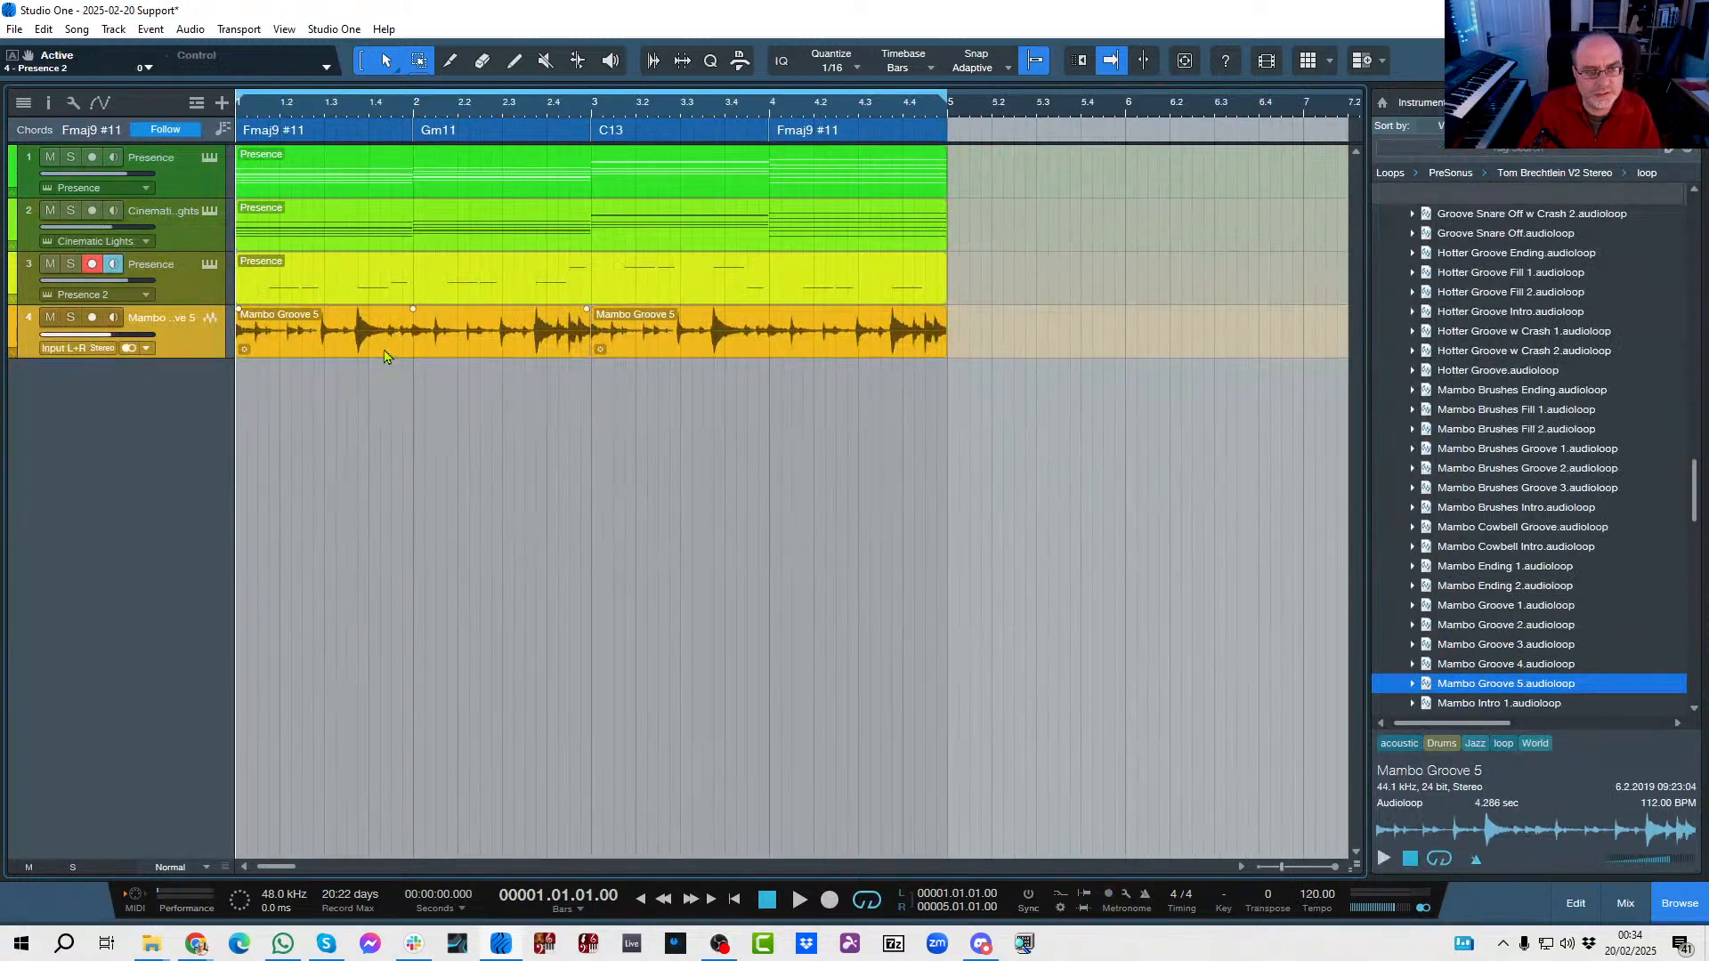
# Try replacing the C13 chord at bar 3 with D♭m9, and undo the chord change.
pyautogui.doubleClick(641, 133)
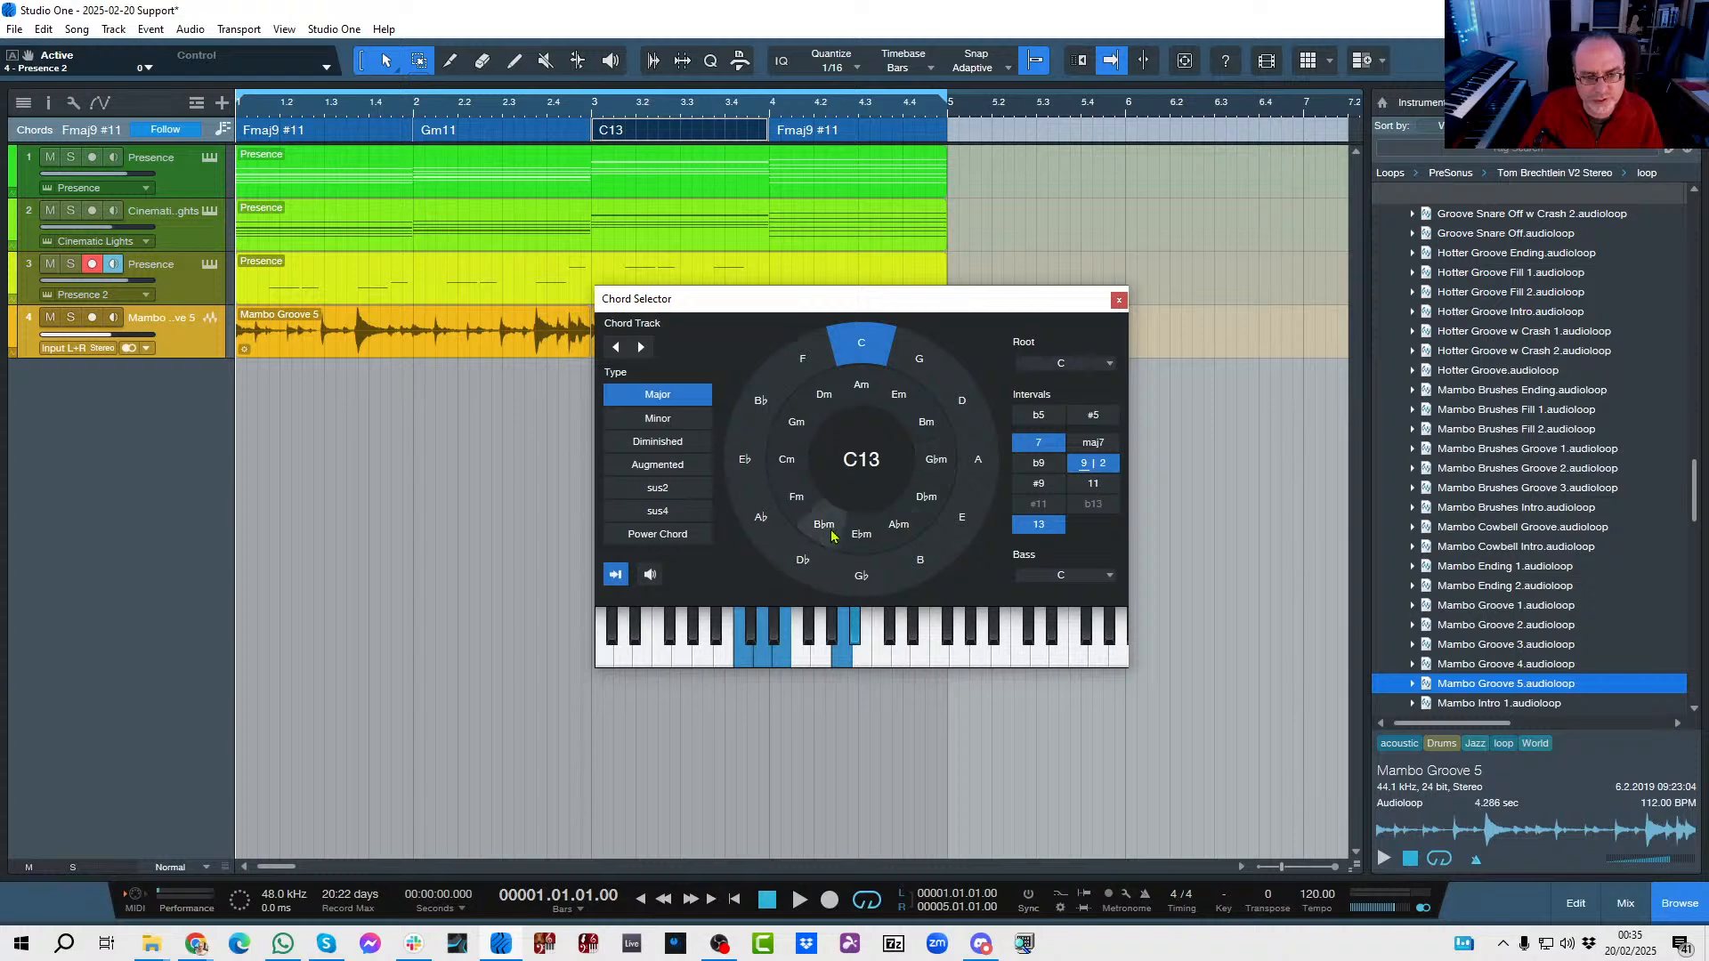
pyautogui.click(921, 498)
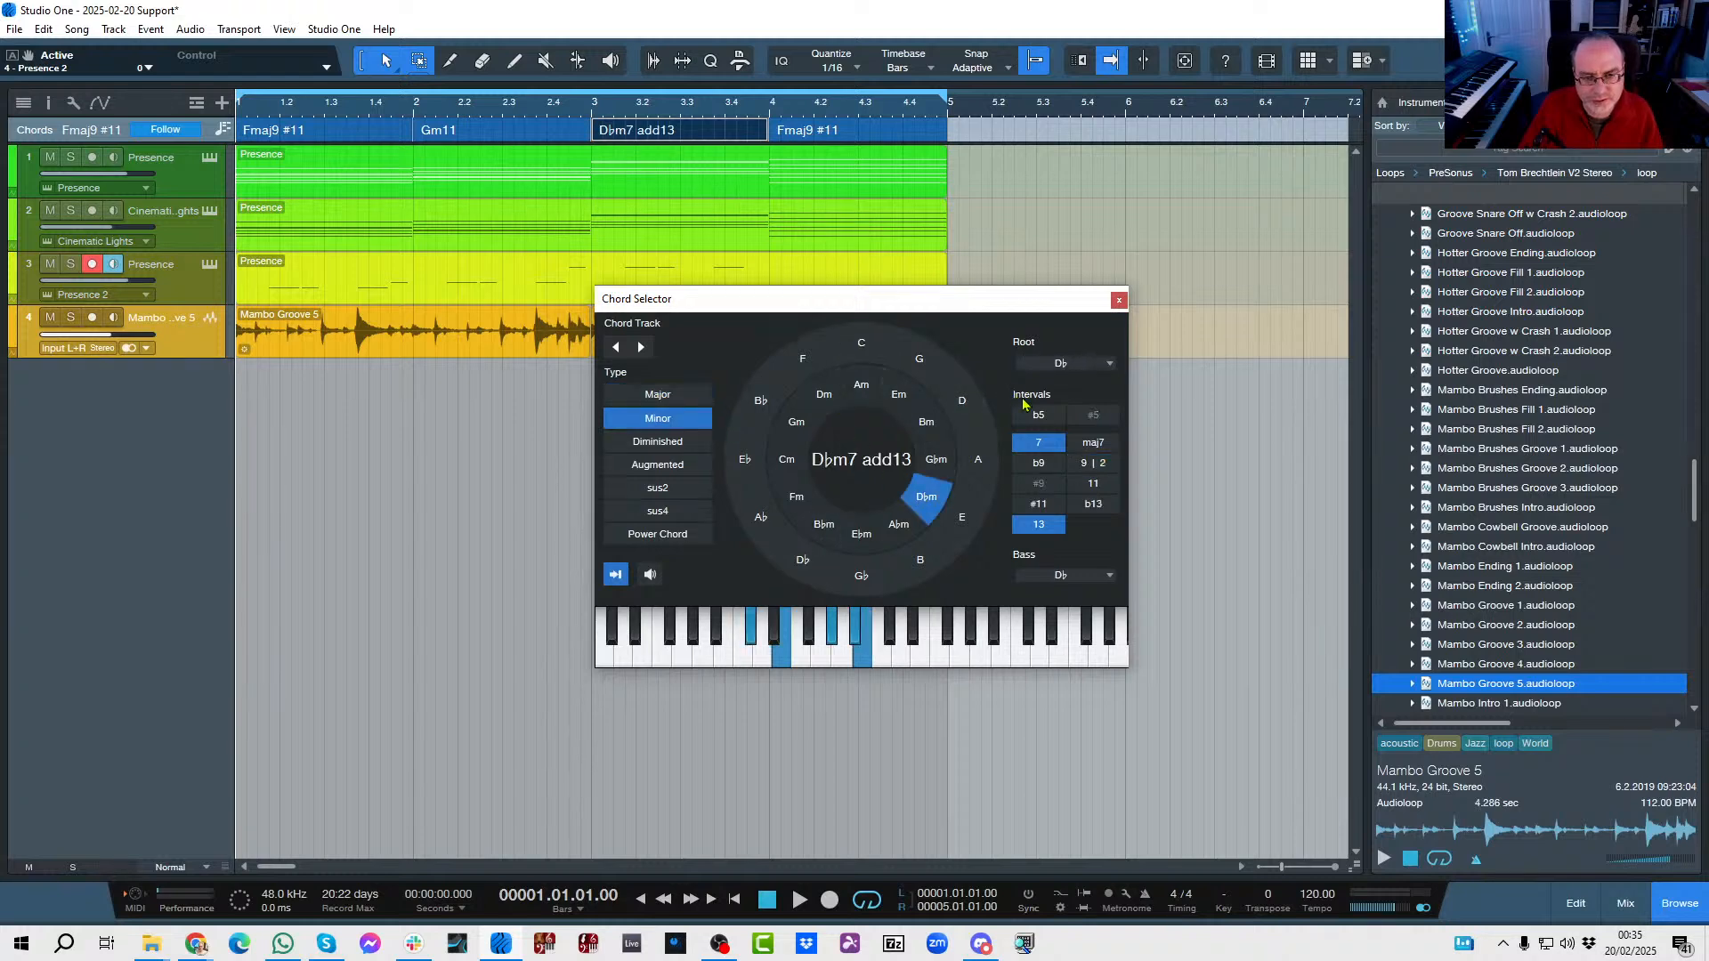
pyautogui.click(1041, 527)
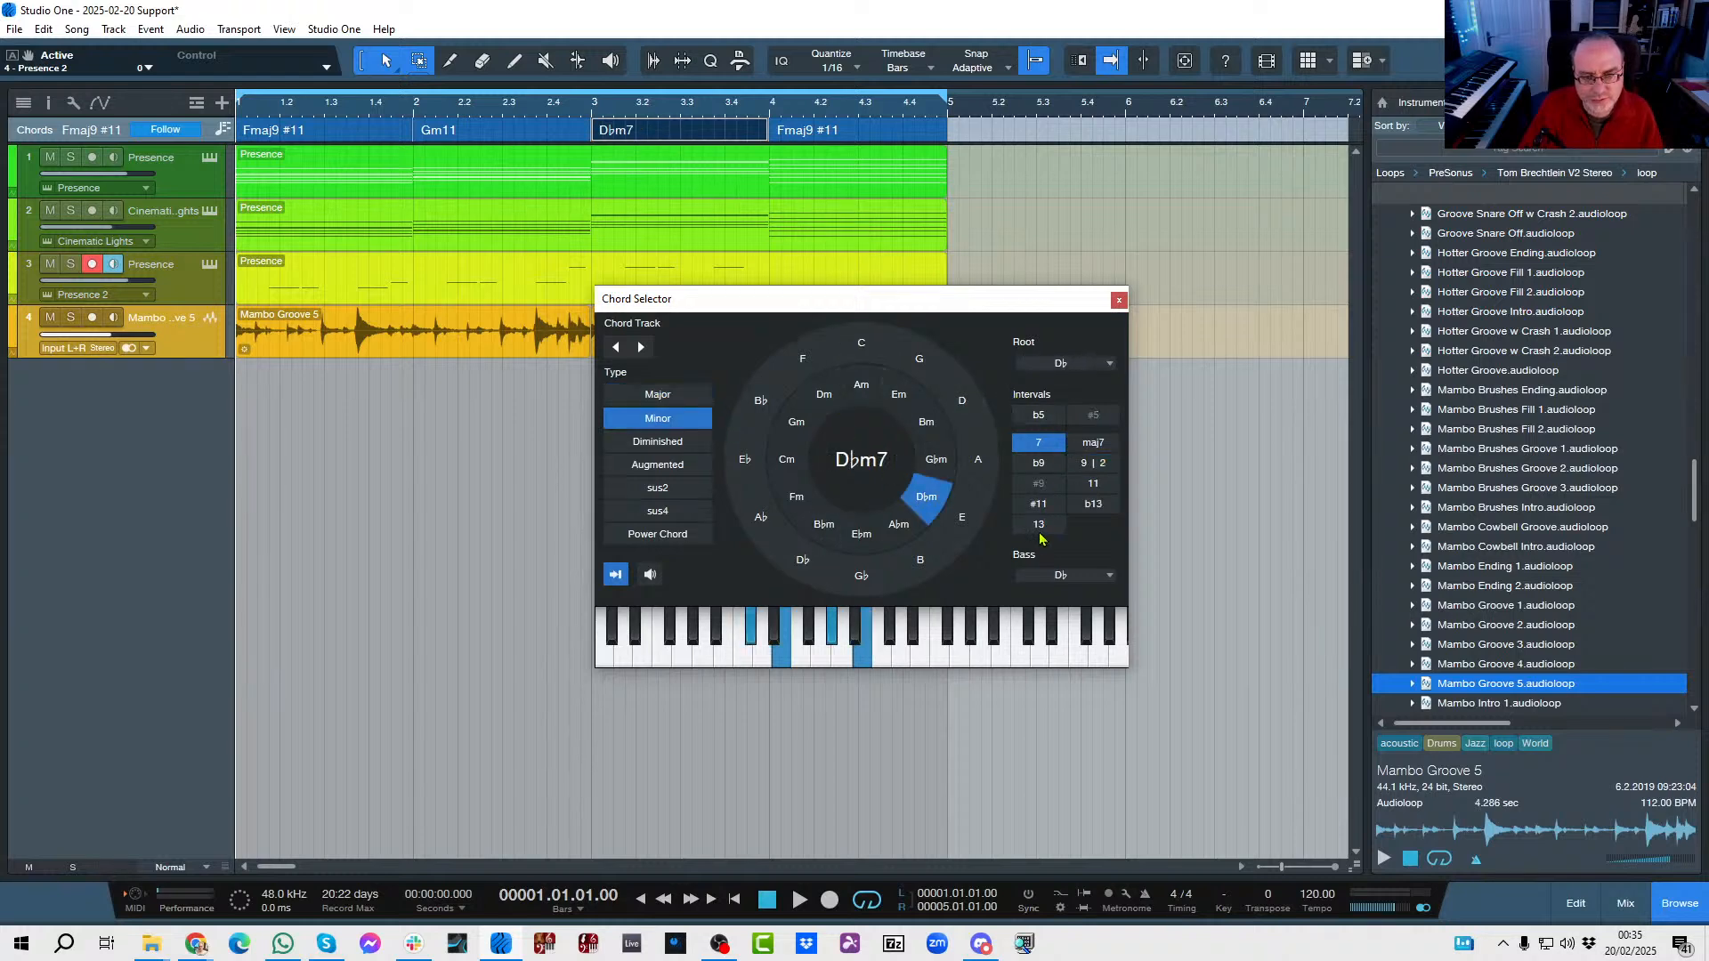
pyautogui.click(1084, 466)
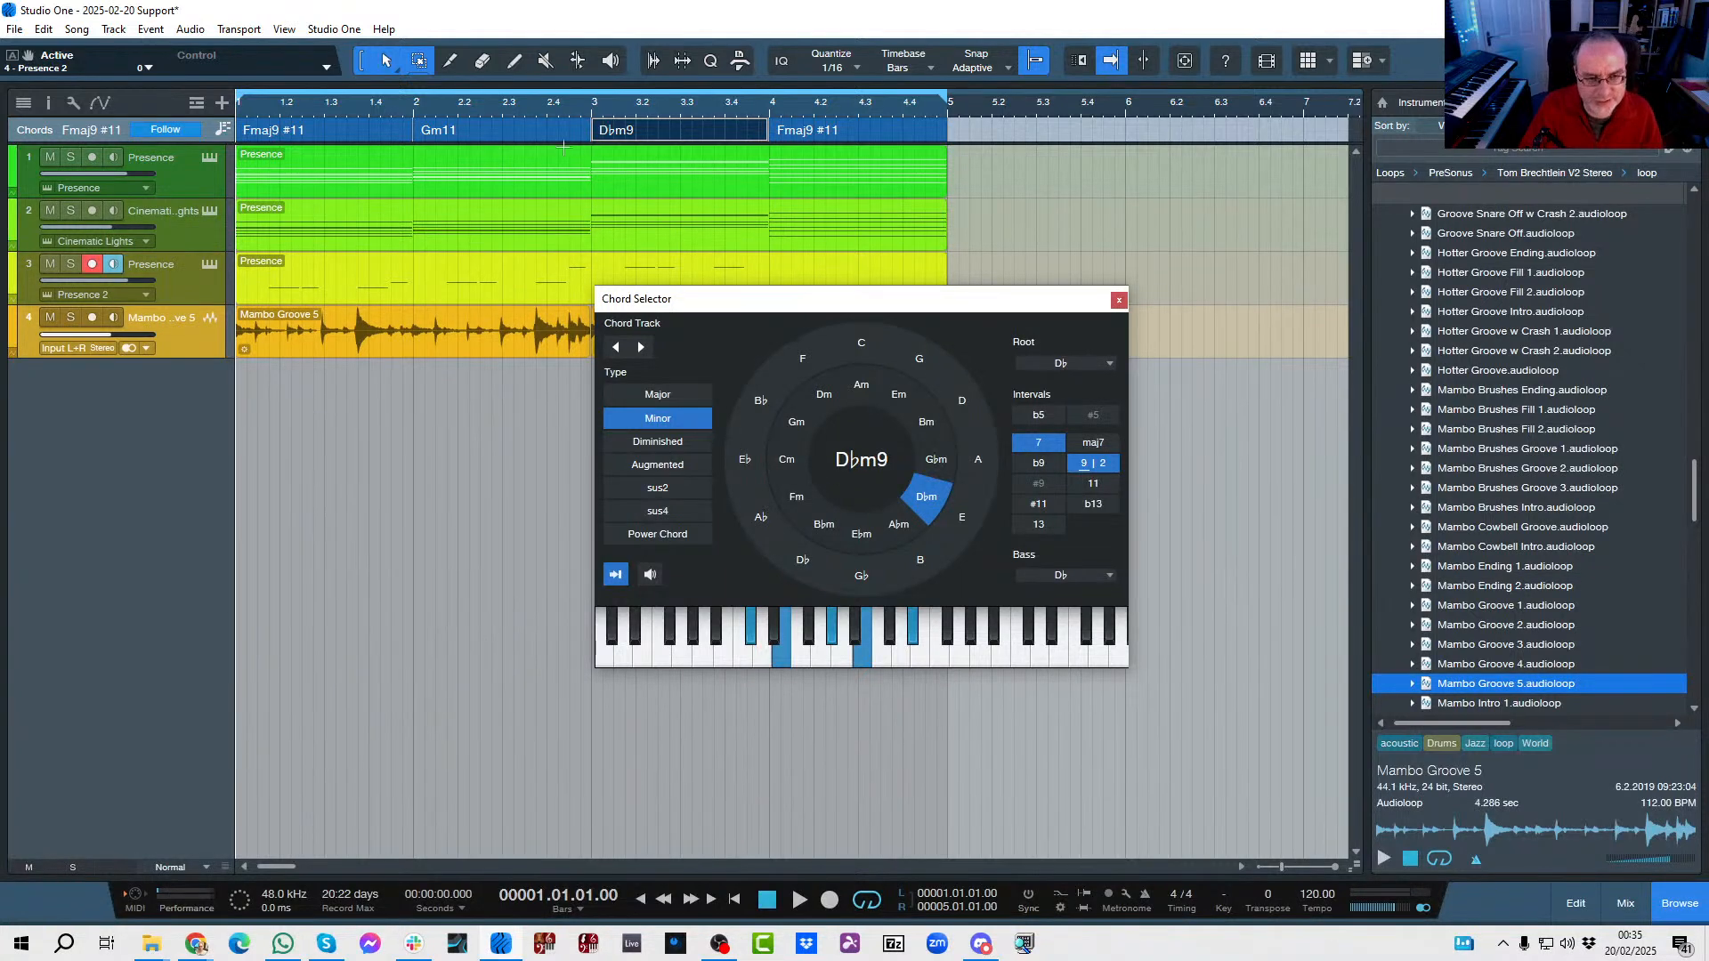
pyautogui.click(1119, 301)
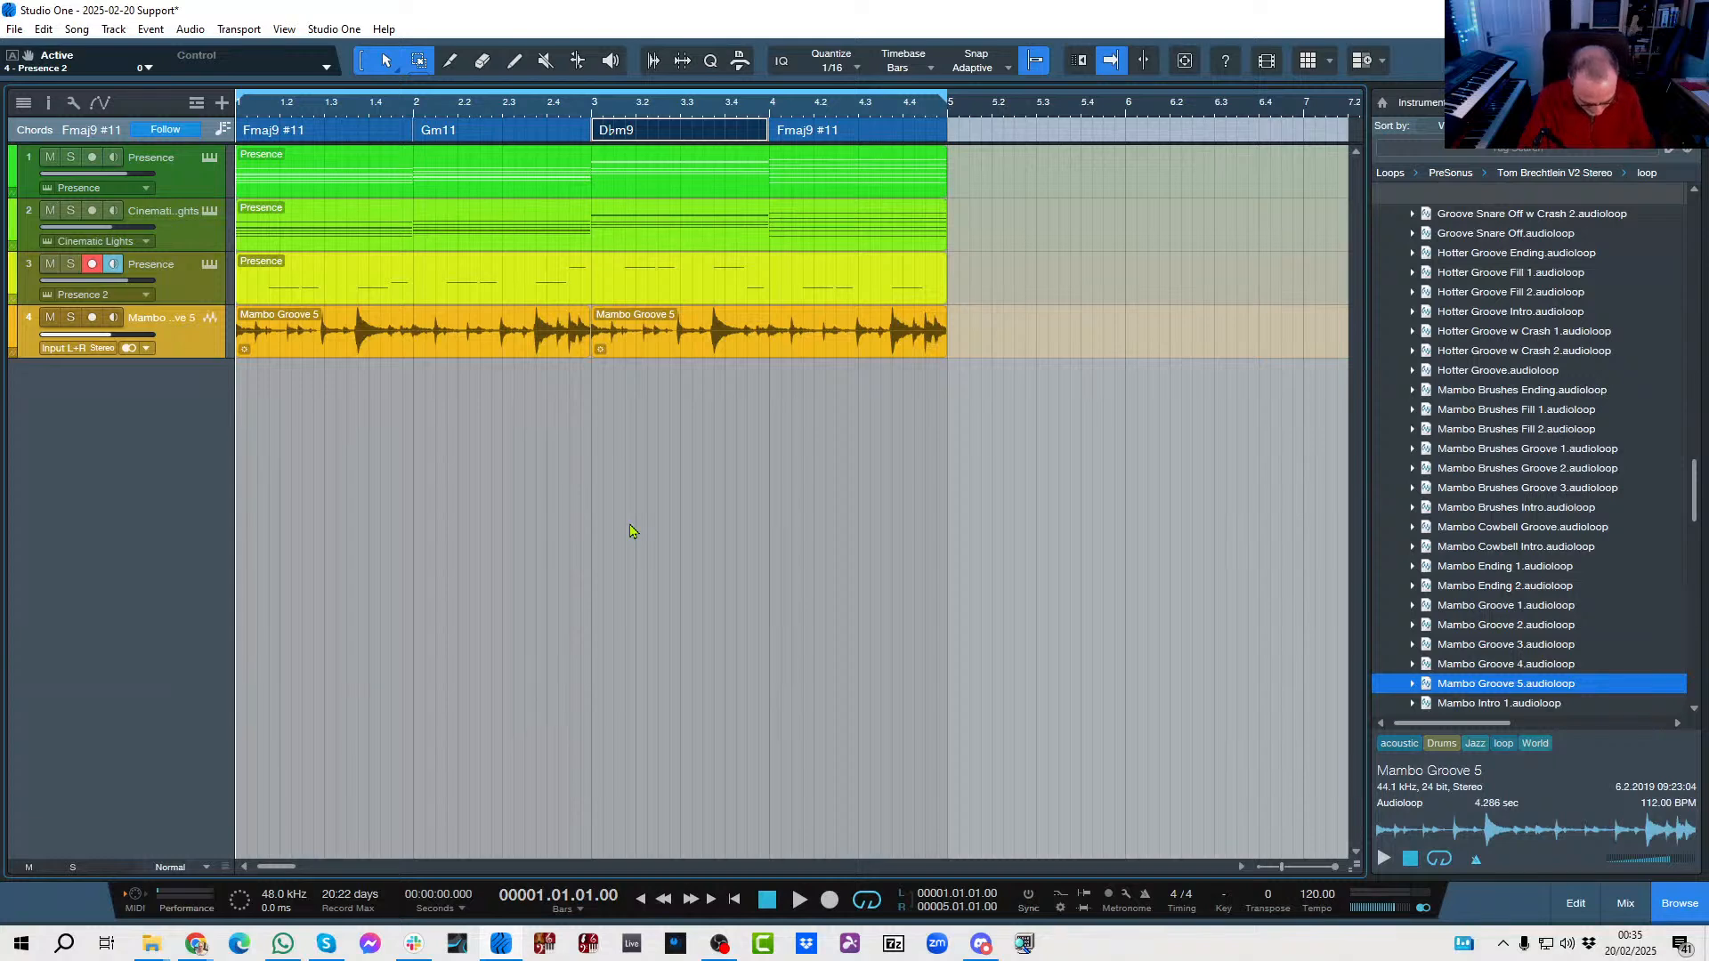
pyautogui.hotkey('ctrl', 'z')
pyautogui.hotkey('ctrl', 'z')
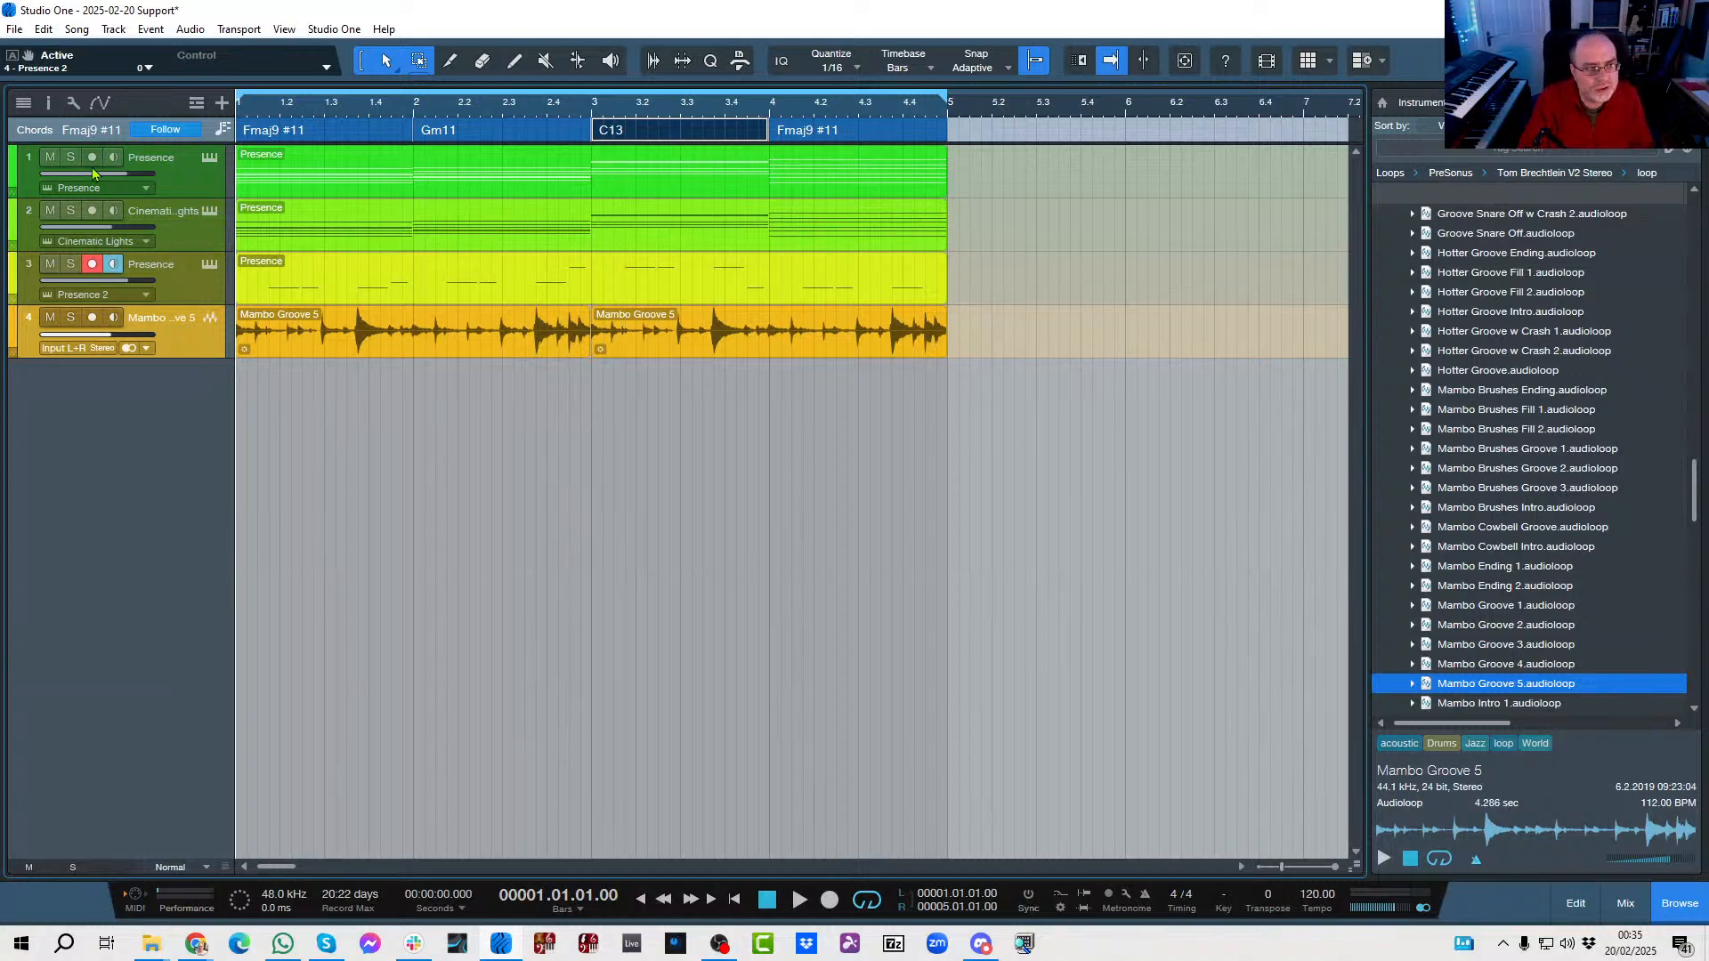
# Select the three instrument tracks together, show their track inspector, and set chord following to Parallel.
pyautogui.click(192, 176)
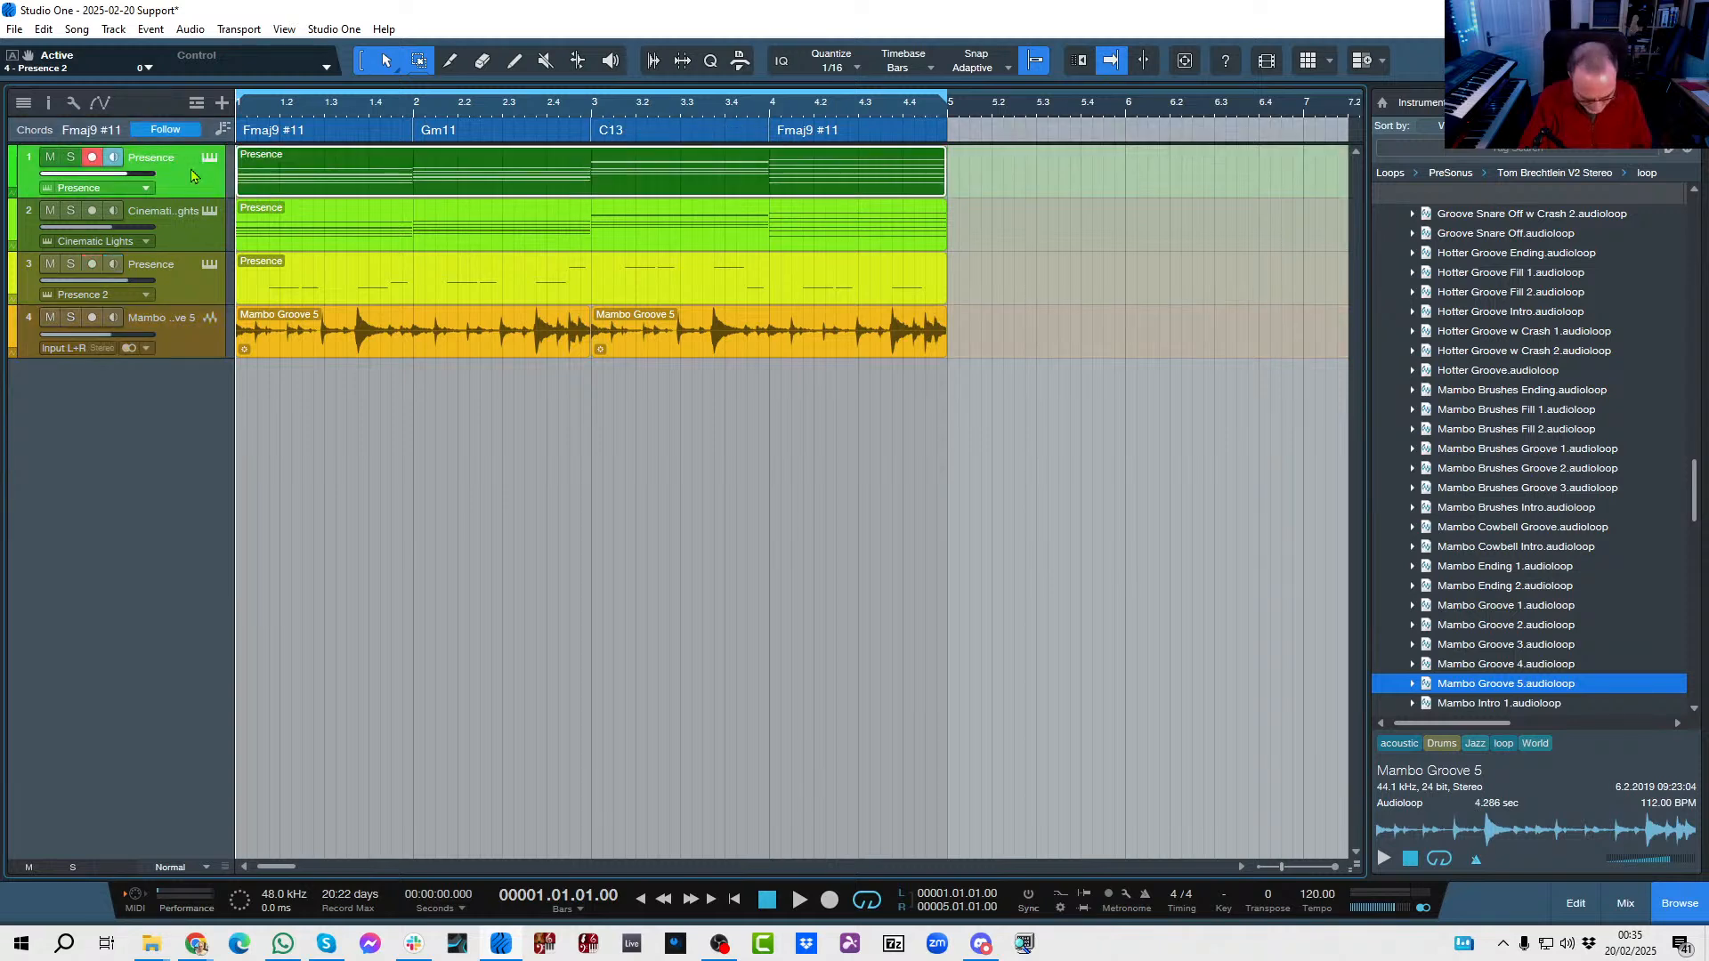
pyautogui.click(186, 233)
pyautogui.click(181, 284)
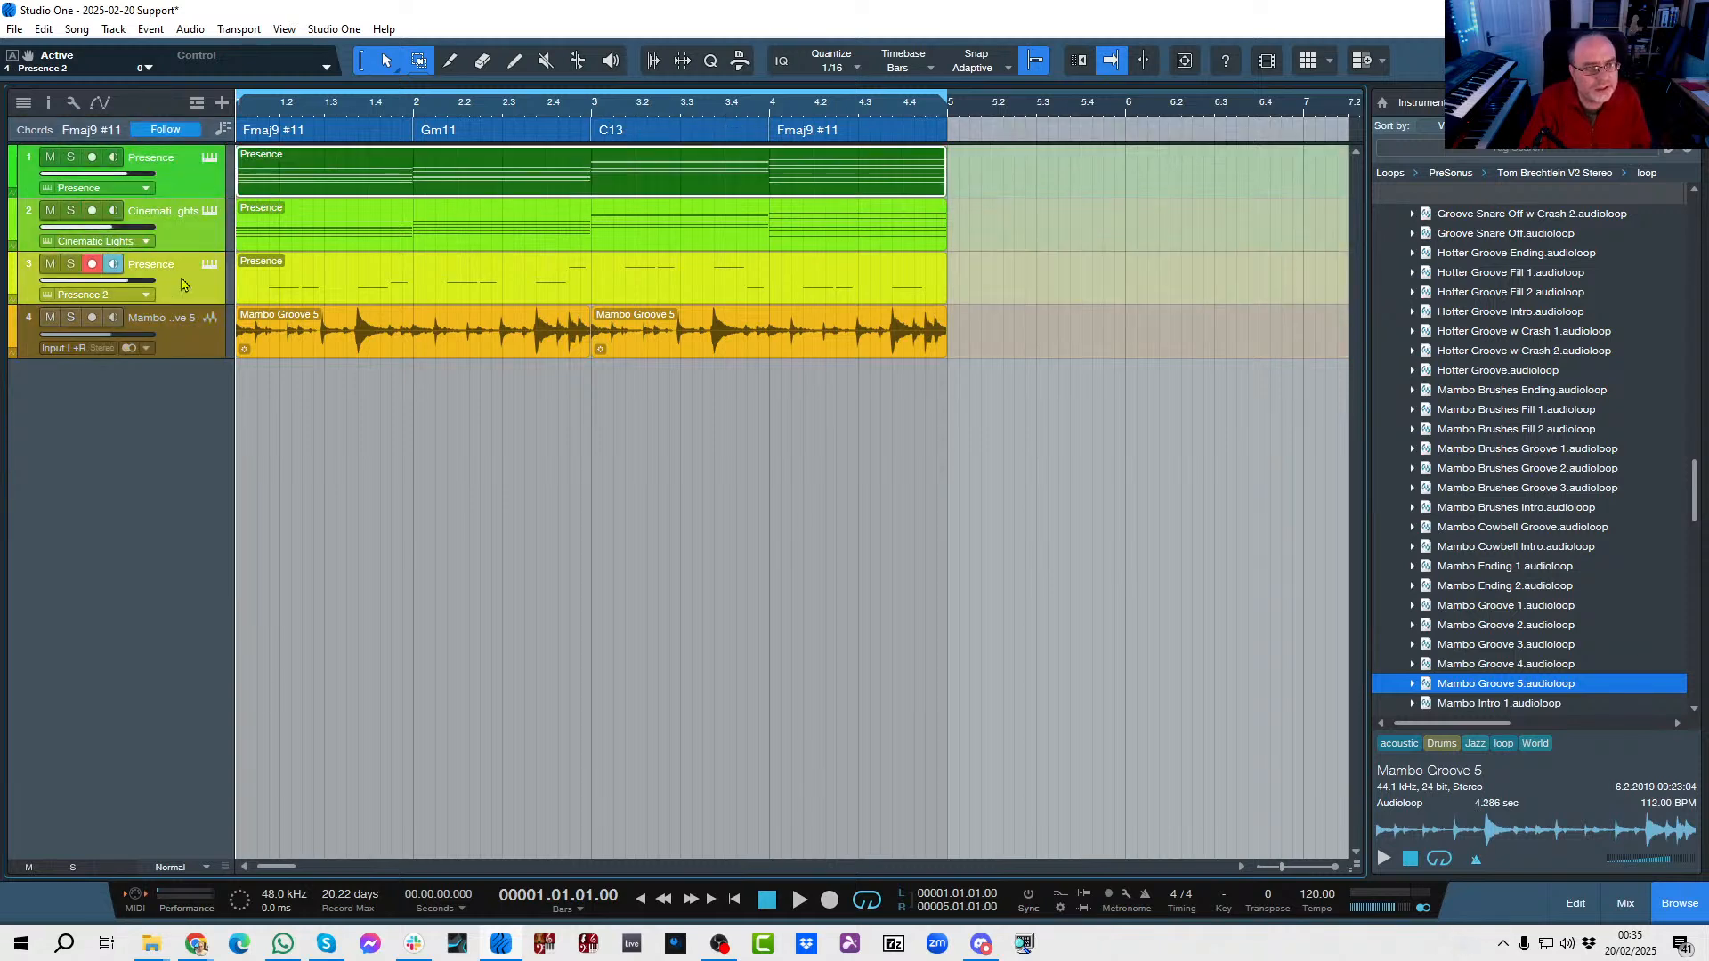
pyautogui.click(48, 102)
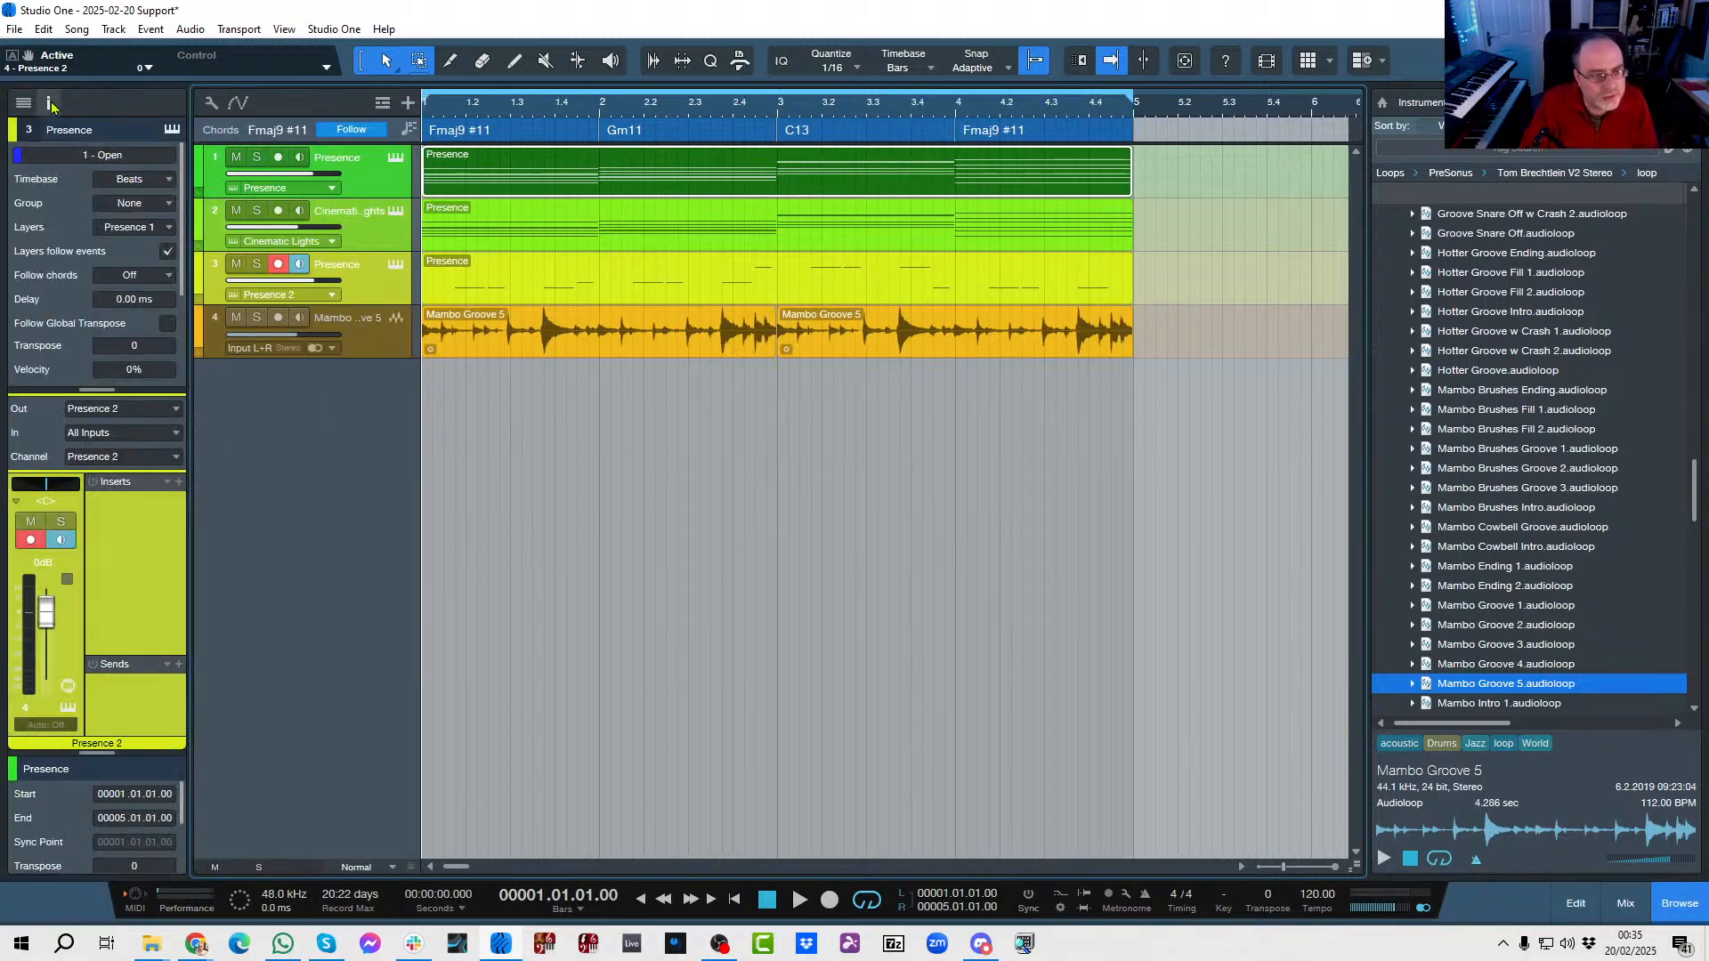
pyautogui.click(171, 276)
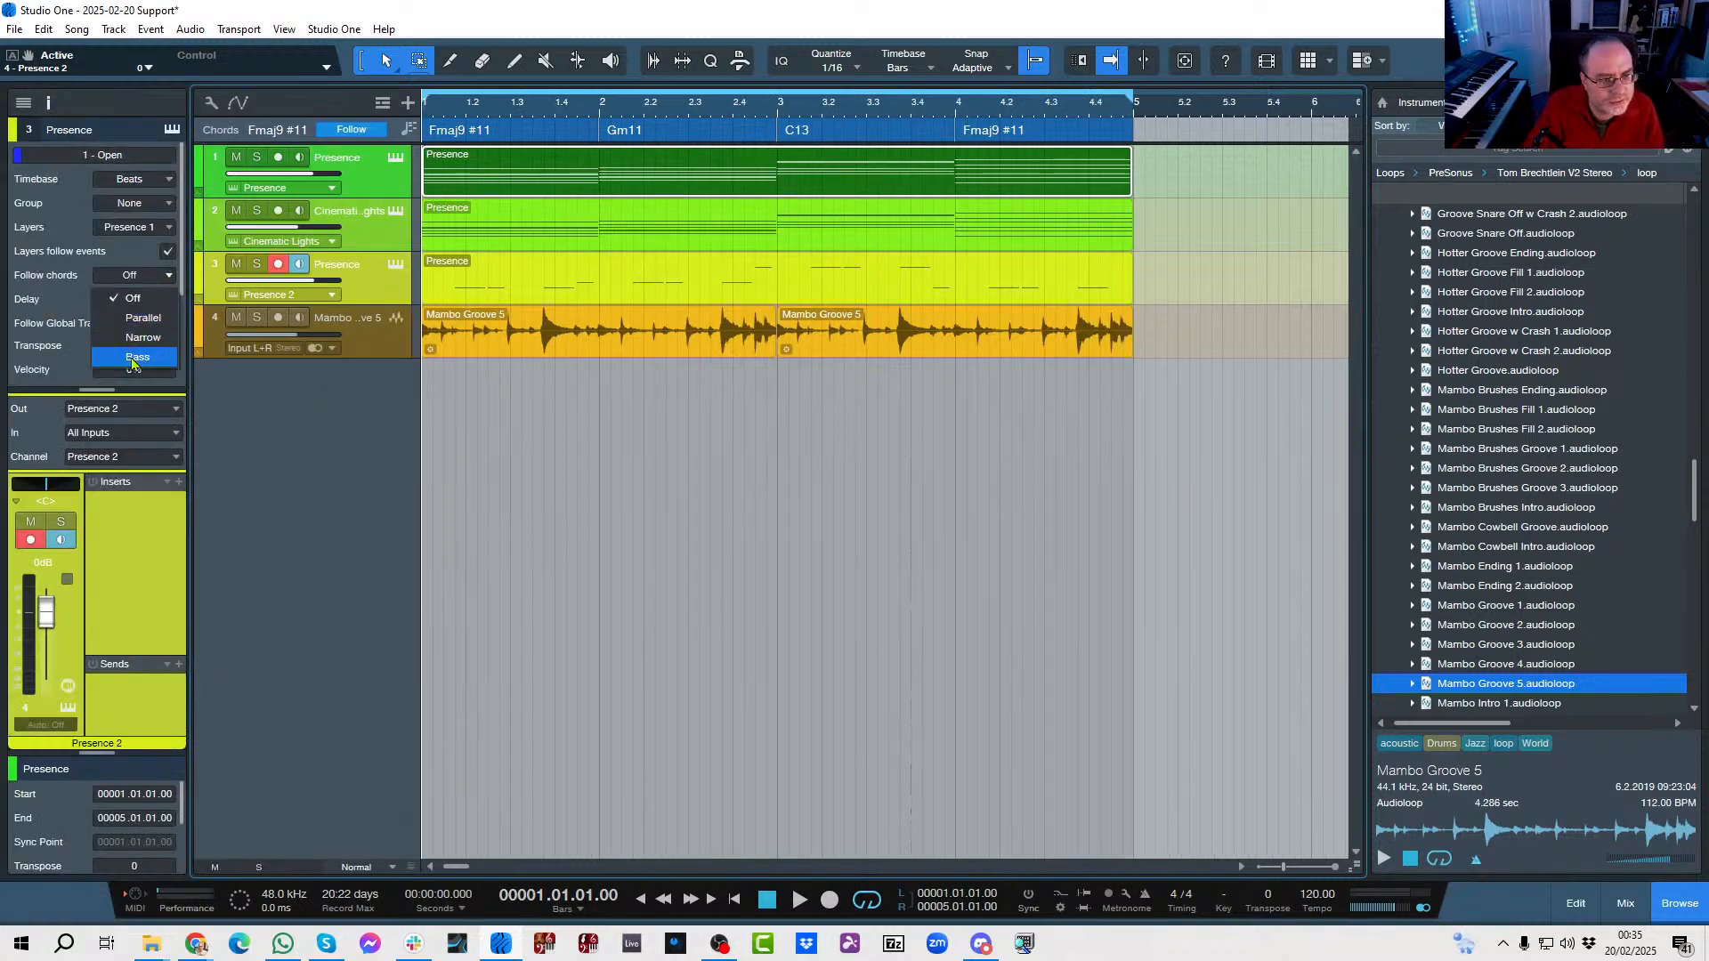
pyautogui.click(135, 318)
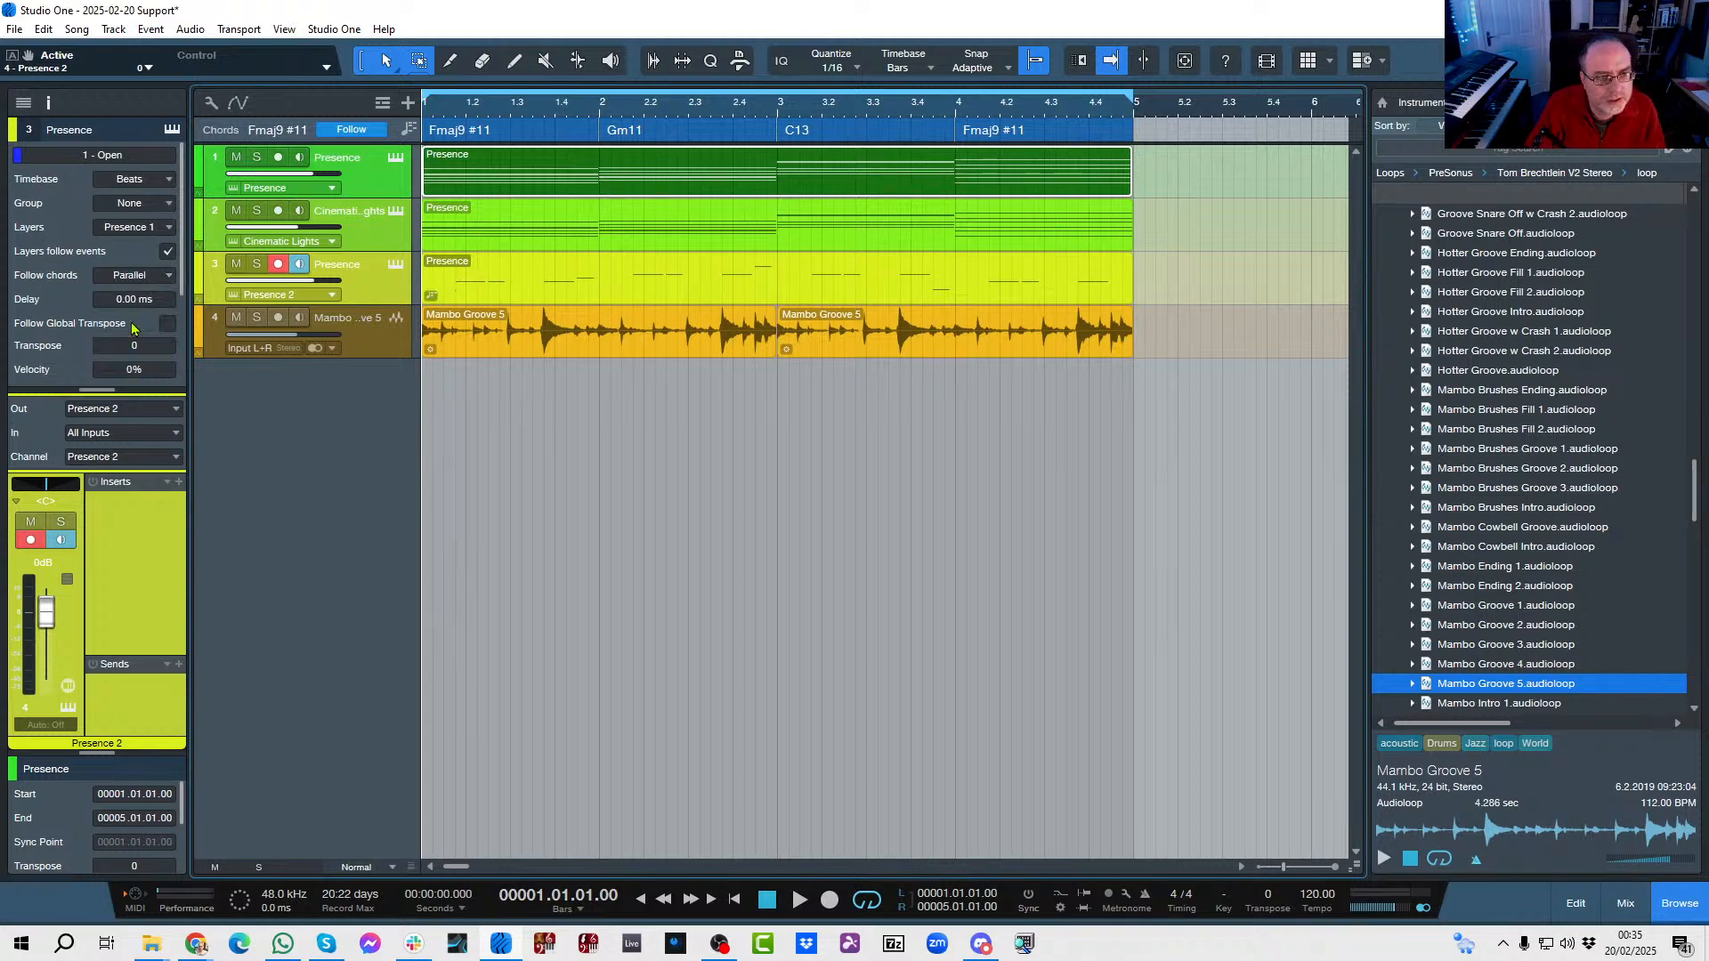
# Try Narrow and Parallel chord following on the selected instrument tracks and set it to Bass.
pyautogui.click(166, 277)
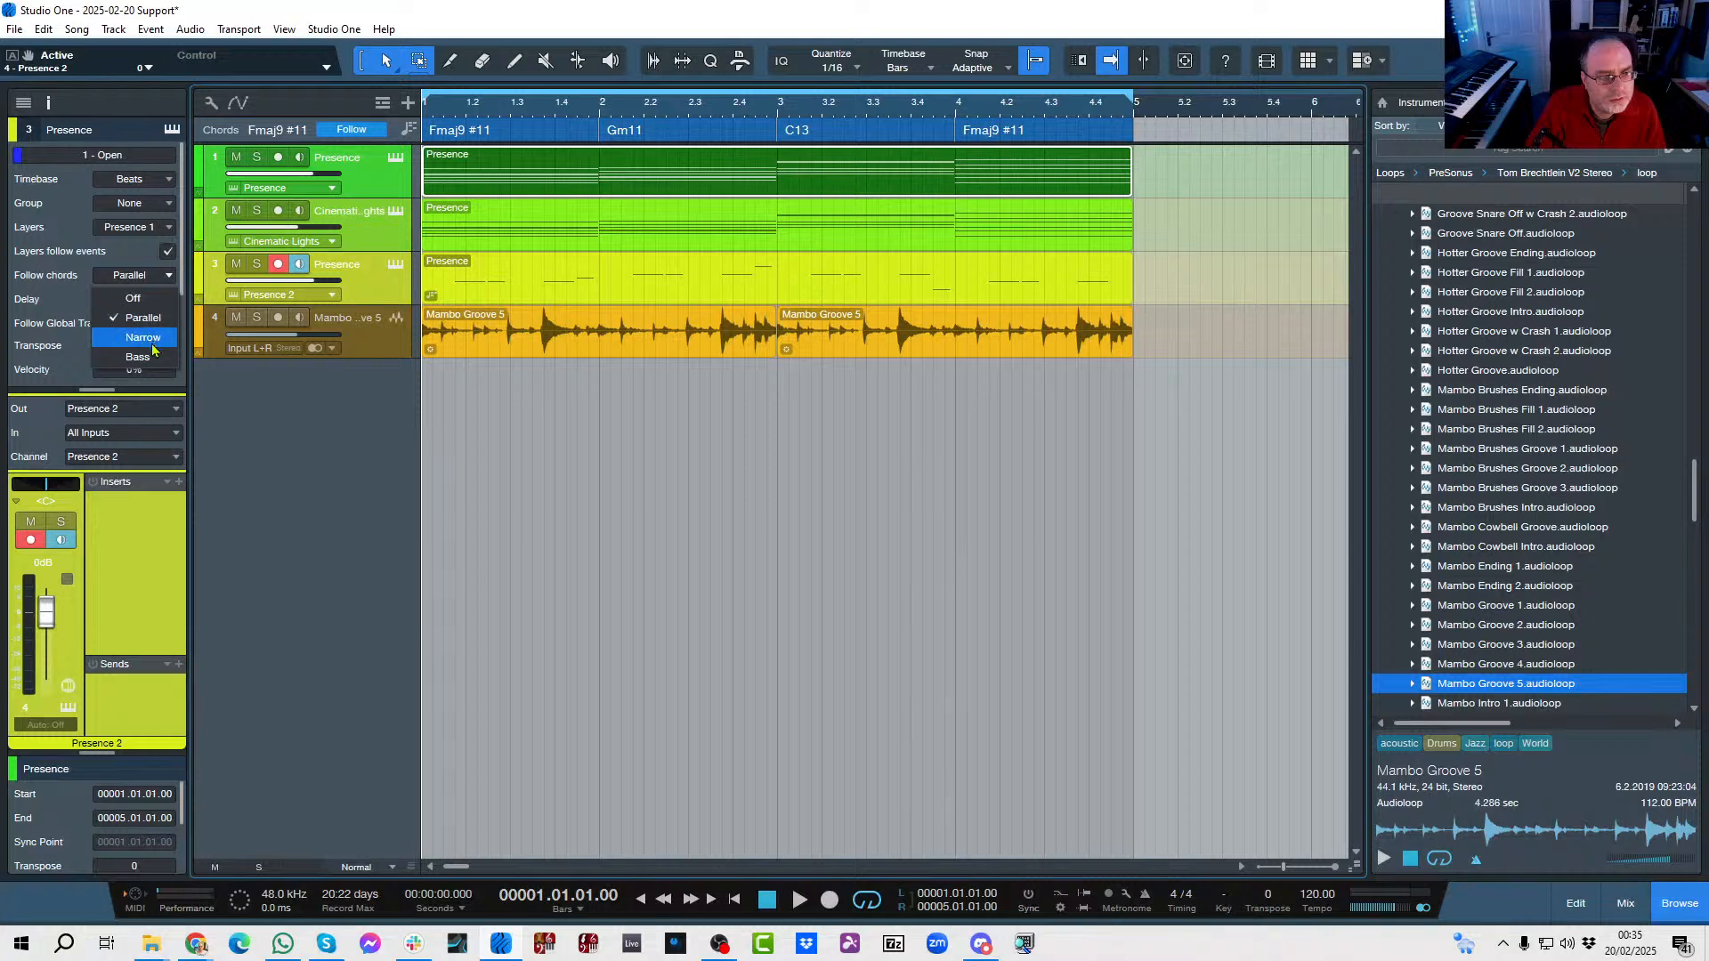
pyautogui.click(154, 345)
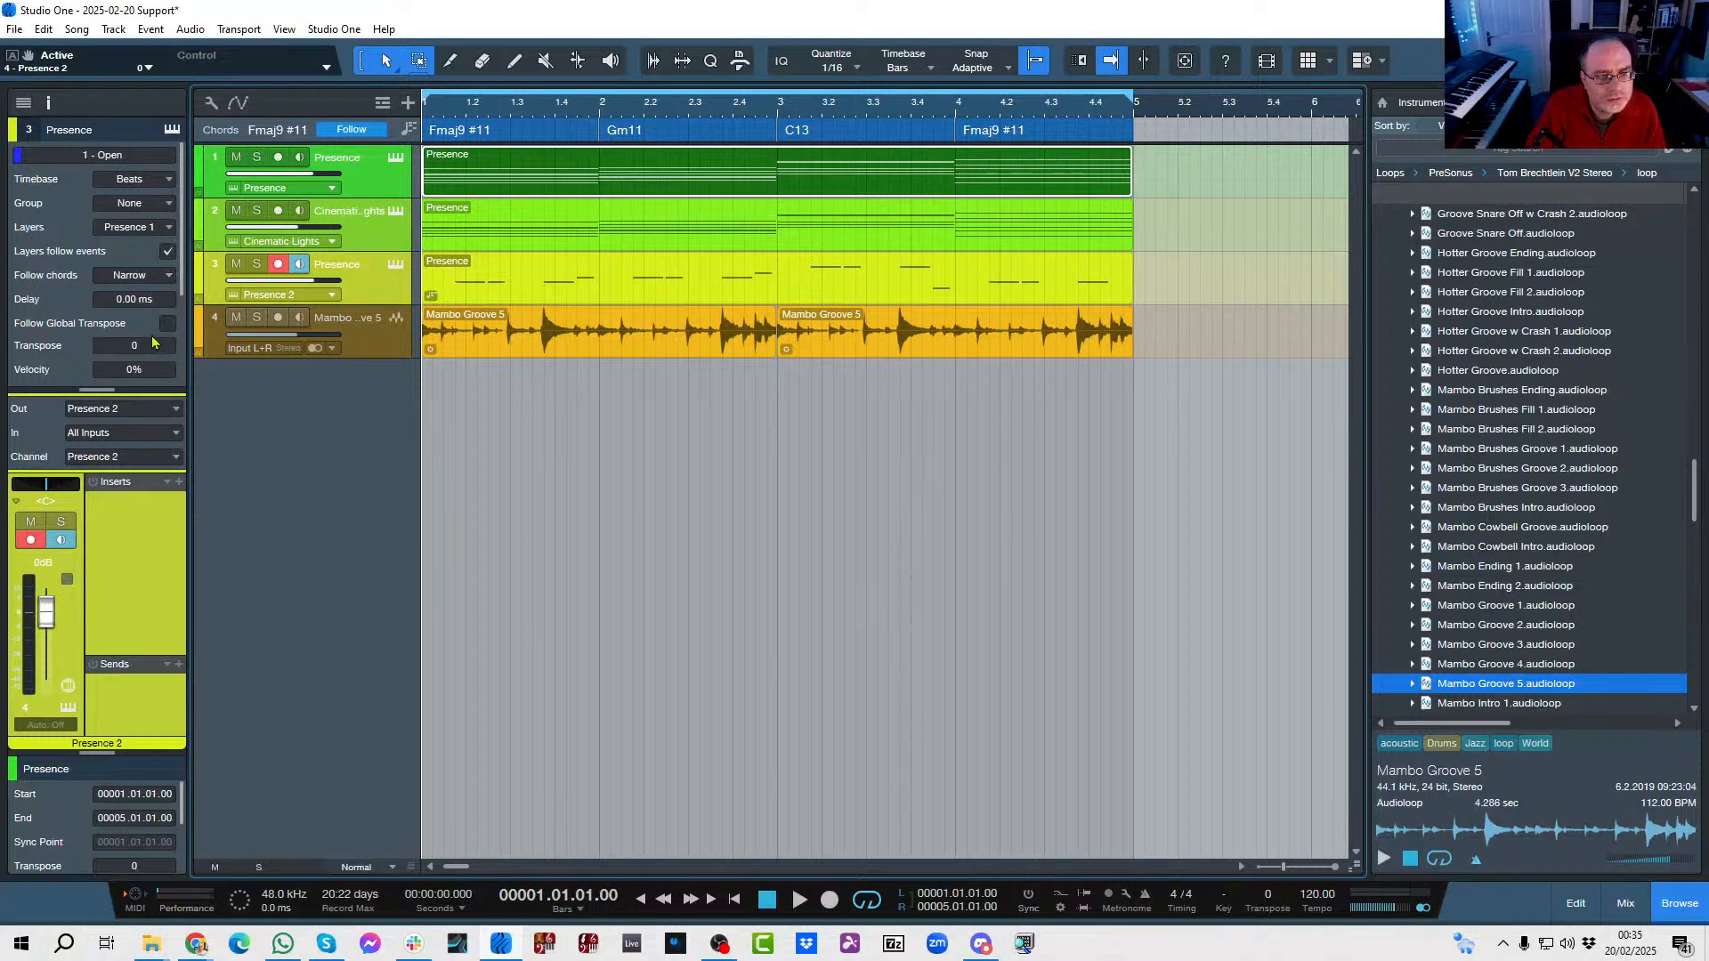
pyautogui.click(169, 278)
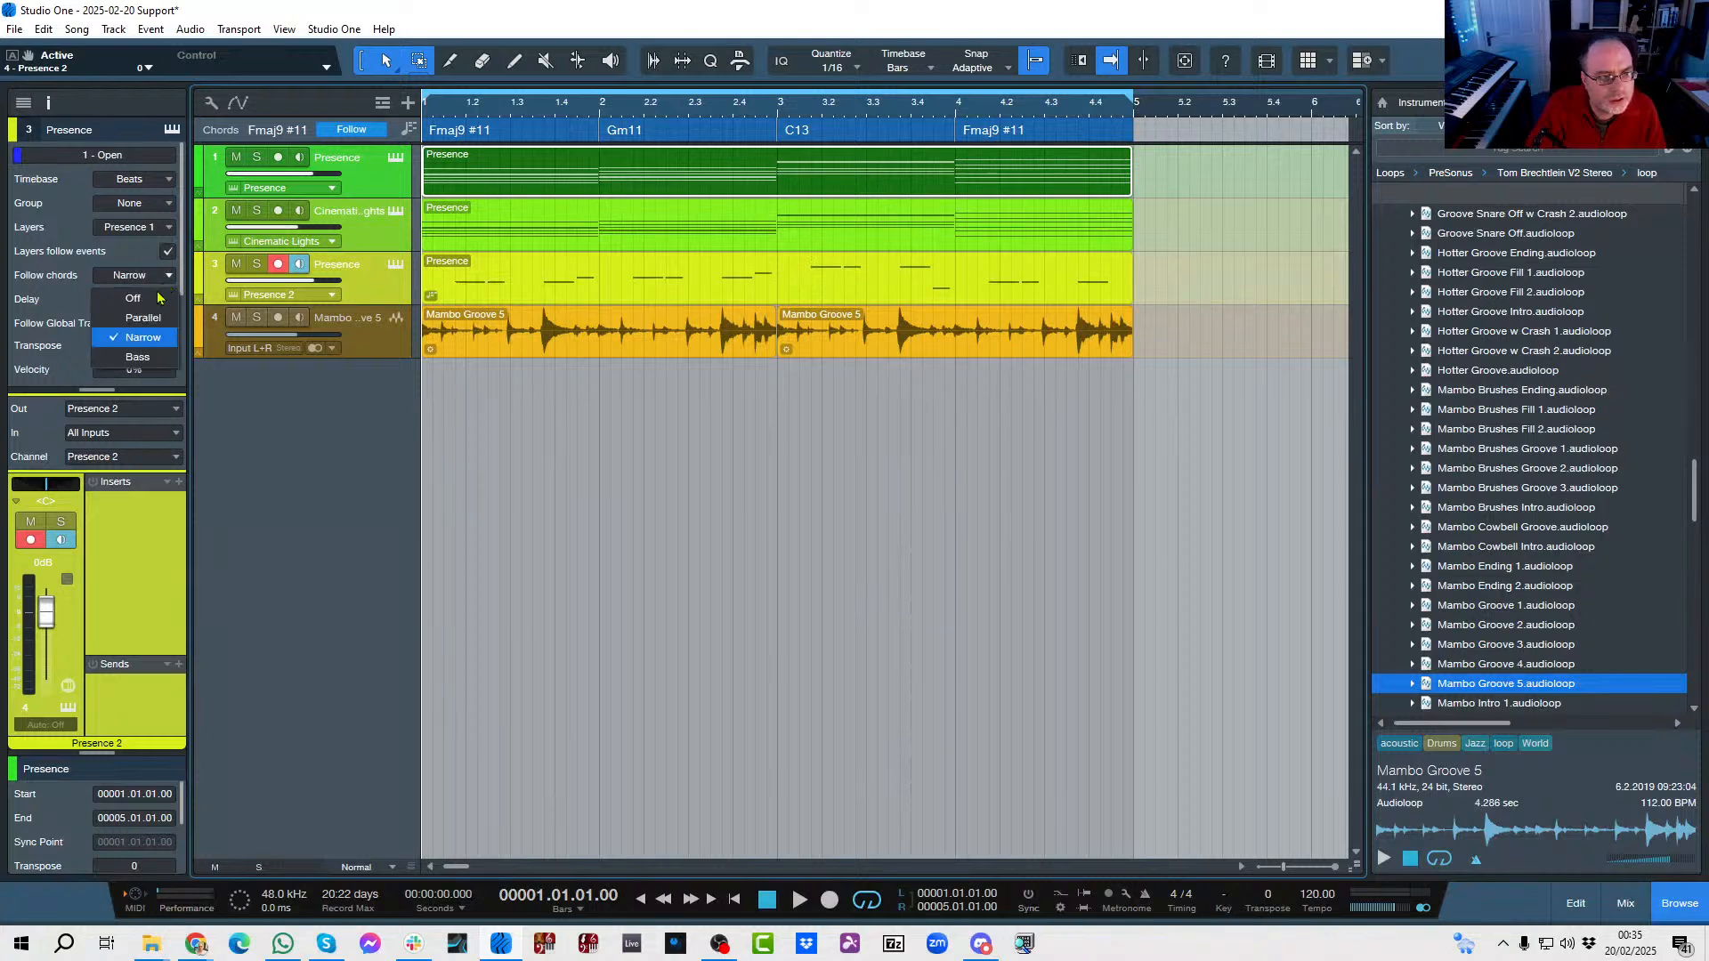
pyautogui.click(145, 318)
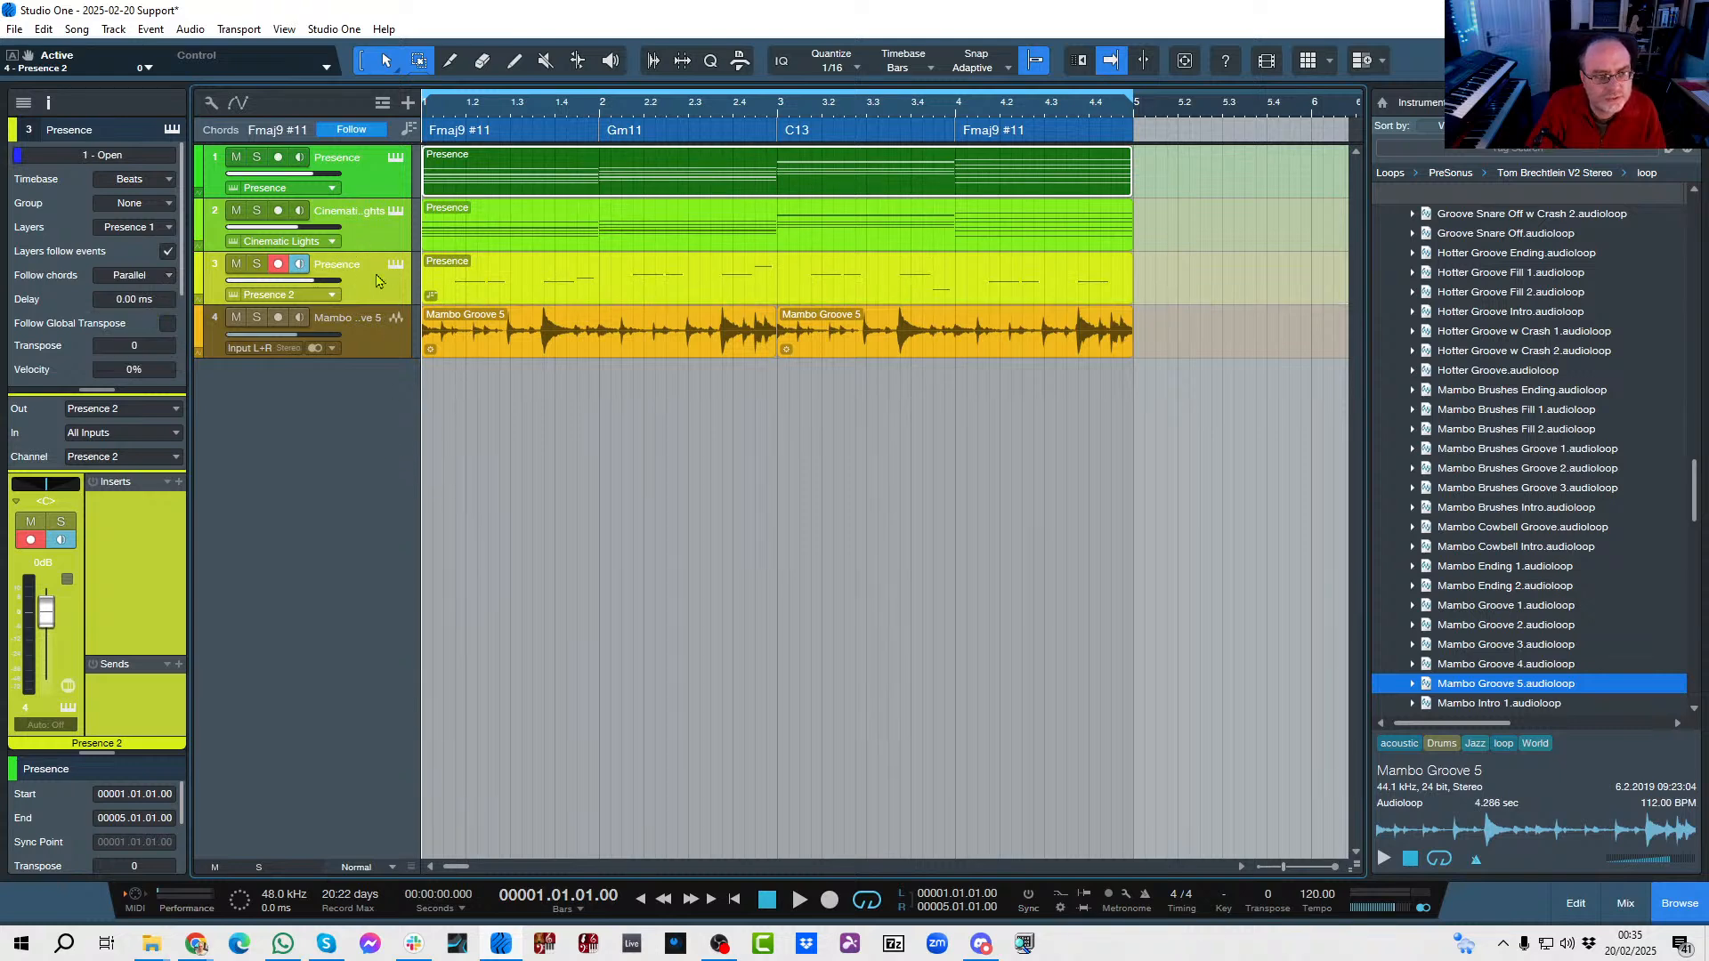
pyautogui.click(162, 281)
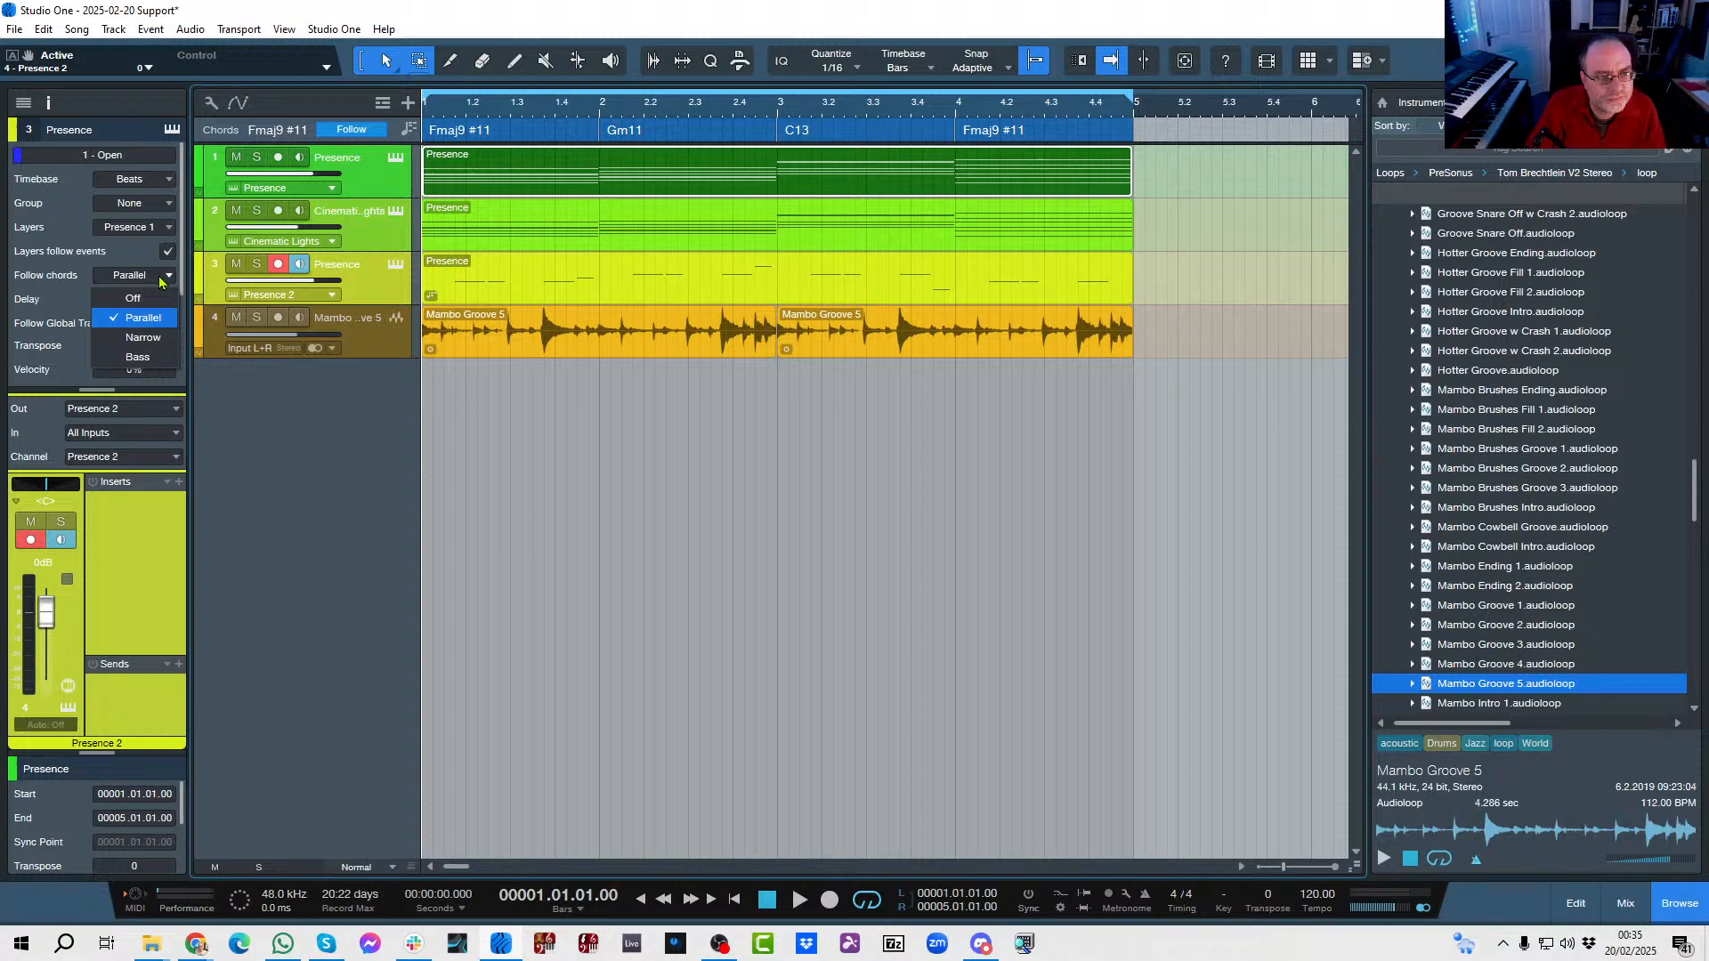
pyautogui.click(131, 358)
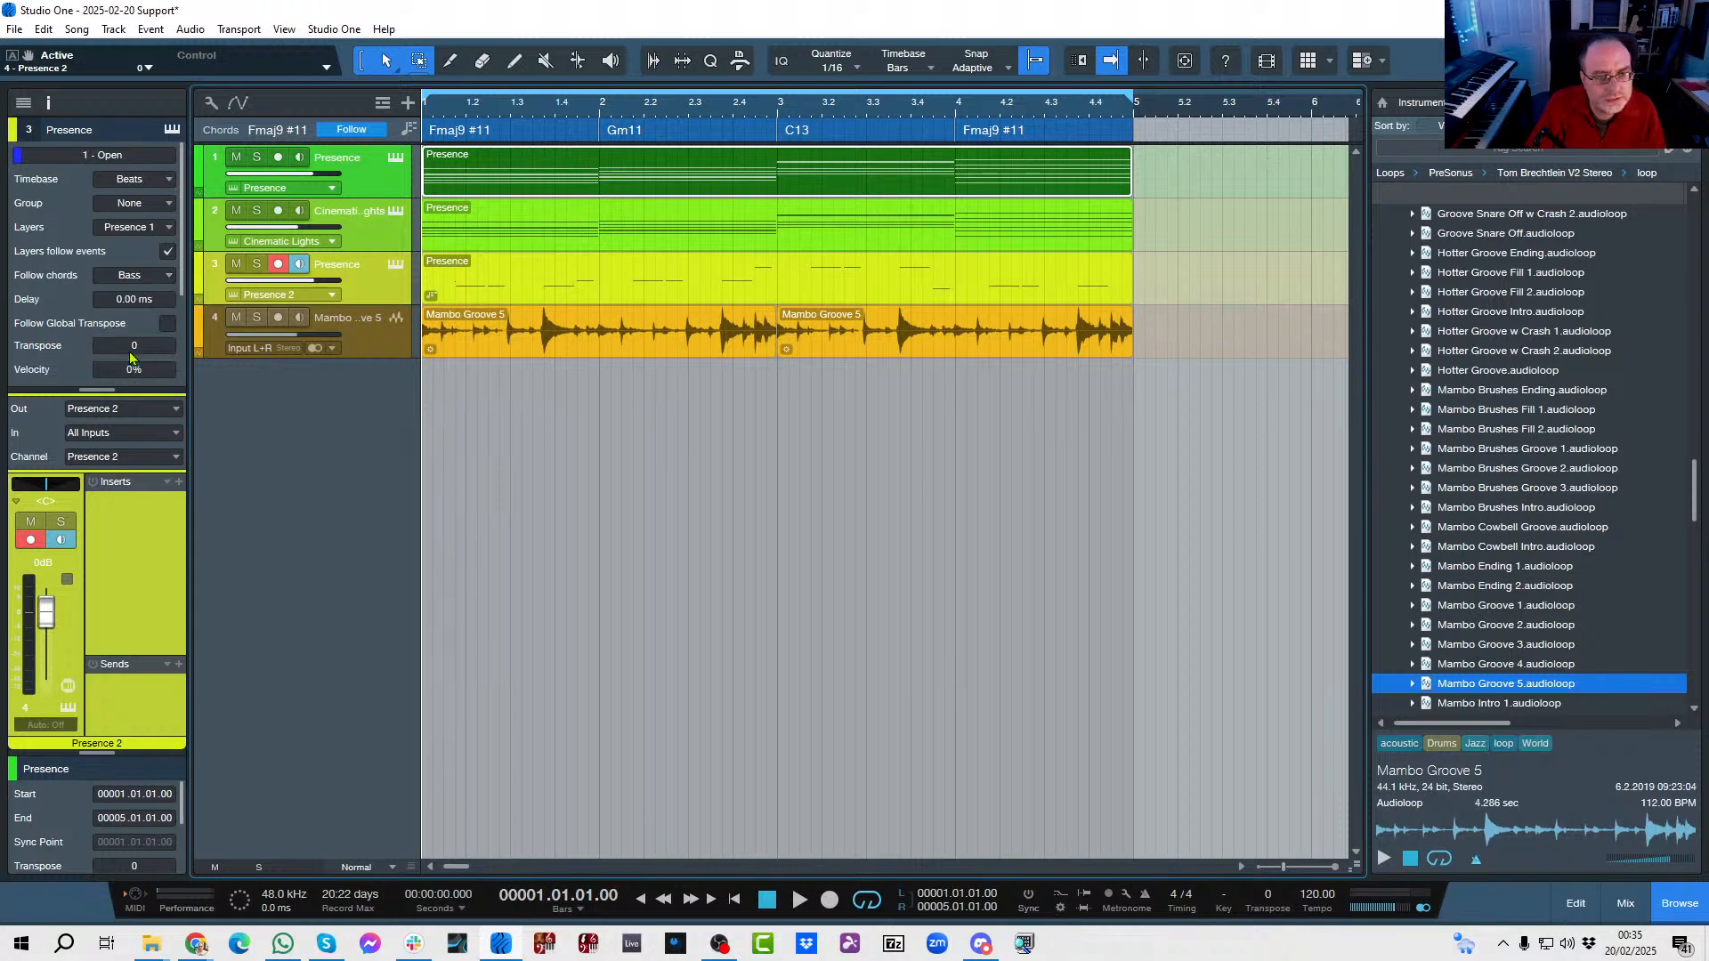
# Set only the Cinematic Lights track's chord following to Parallel.
pyautogui.click(392, 245)
pyautogui.click(168, 253)
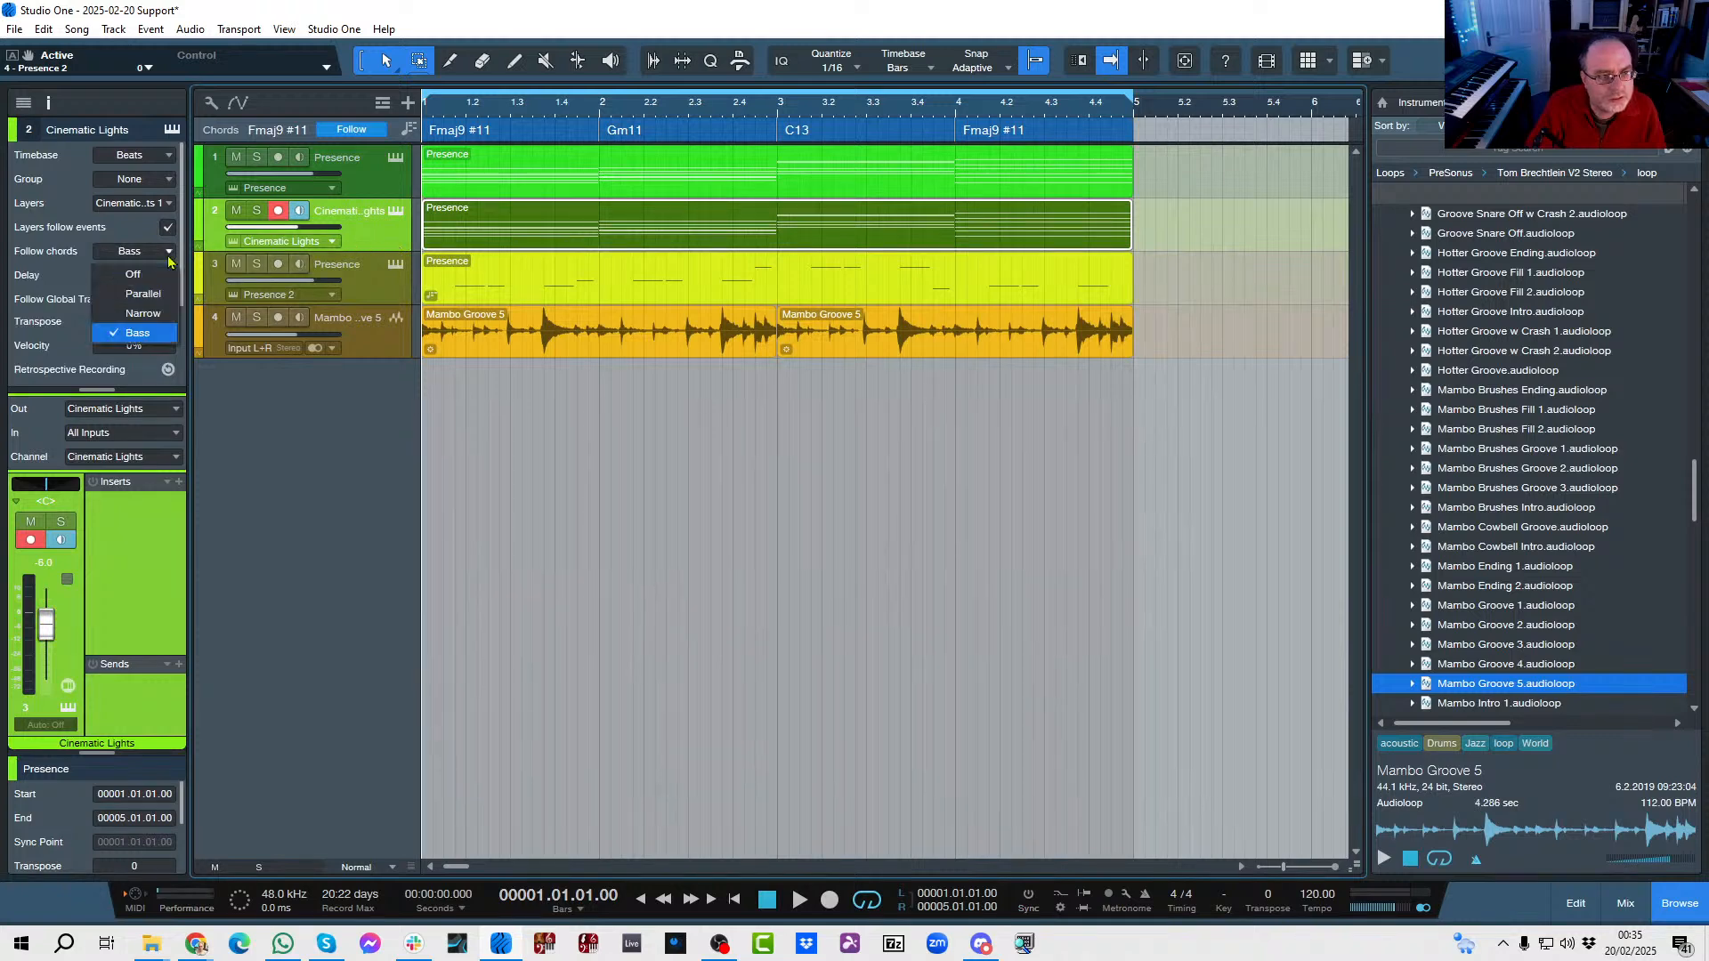
pyautogui.click(145, 293)
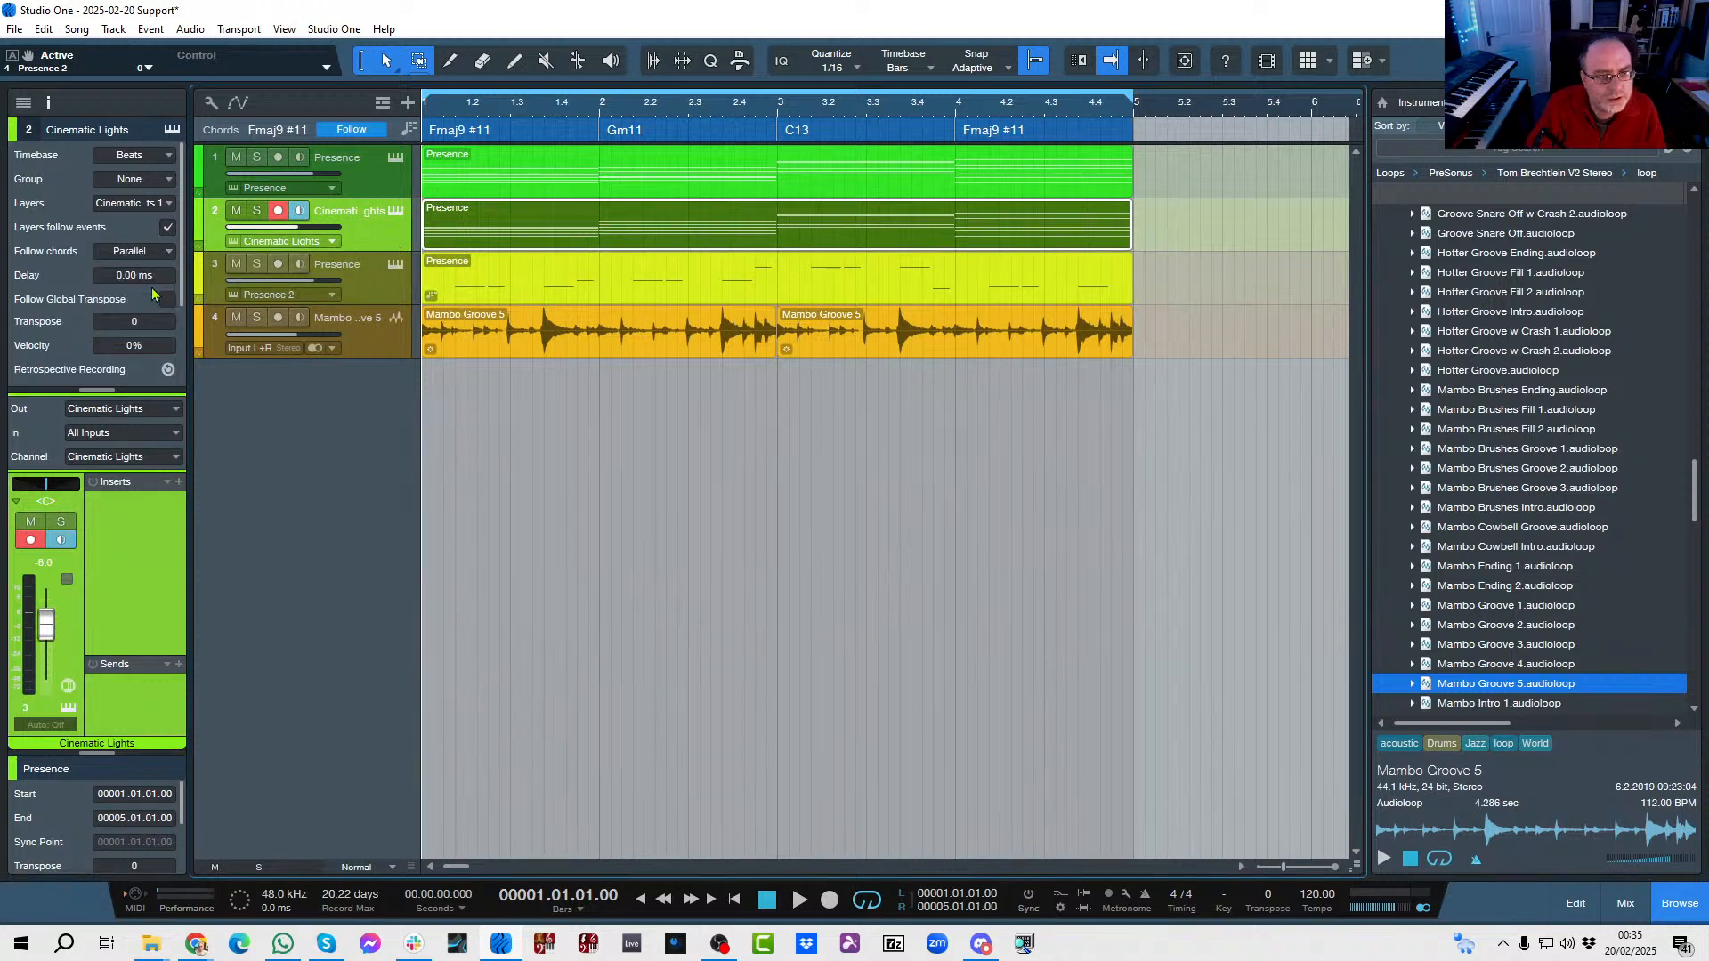
# Compare Narrow with Parallel chord following on the Cinematic Lights track twice, returning to Parallel each time.
pyautogui.click(169, 252)
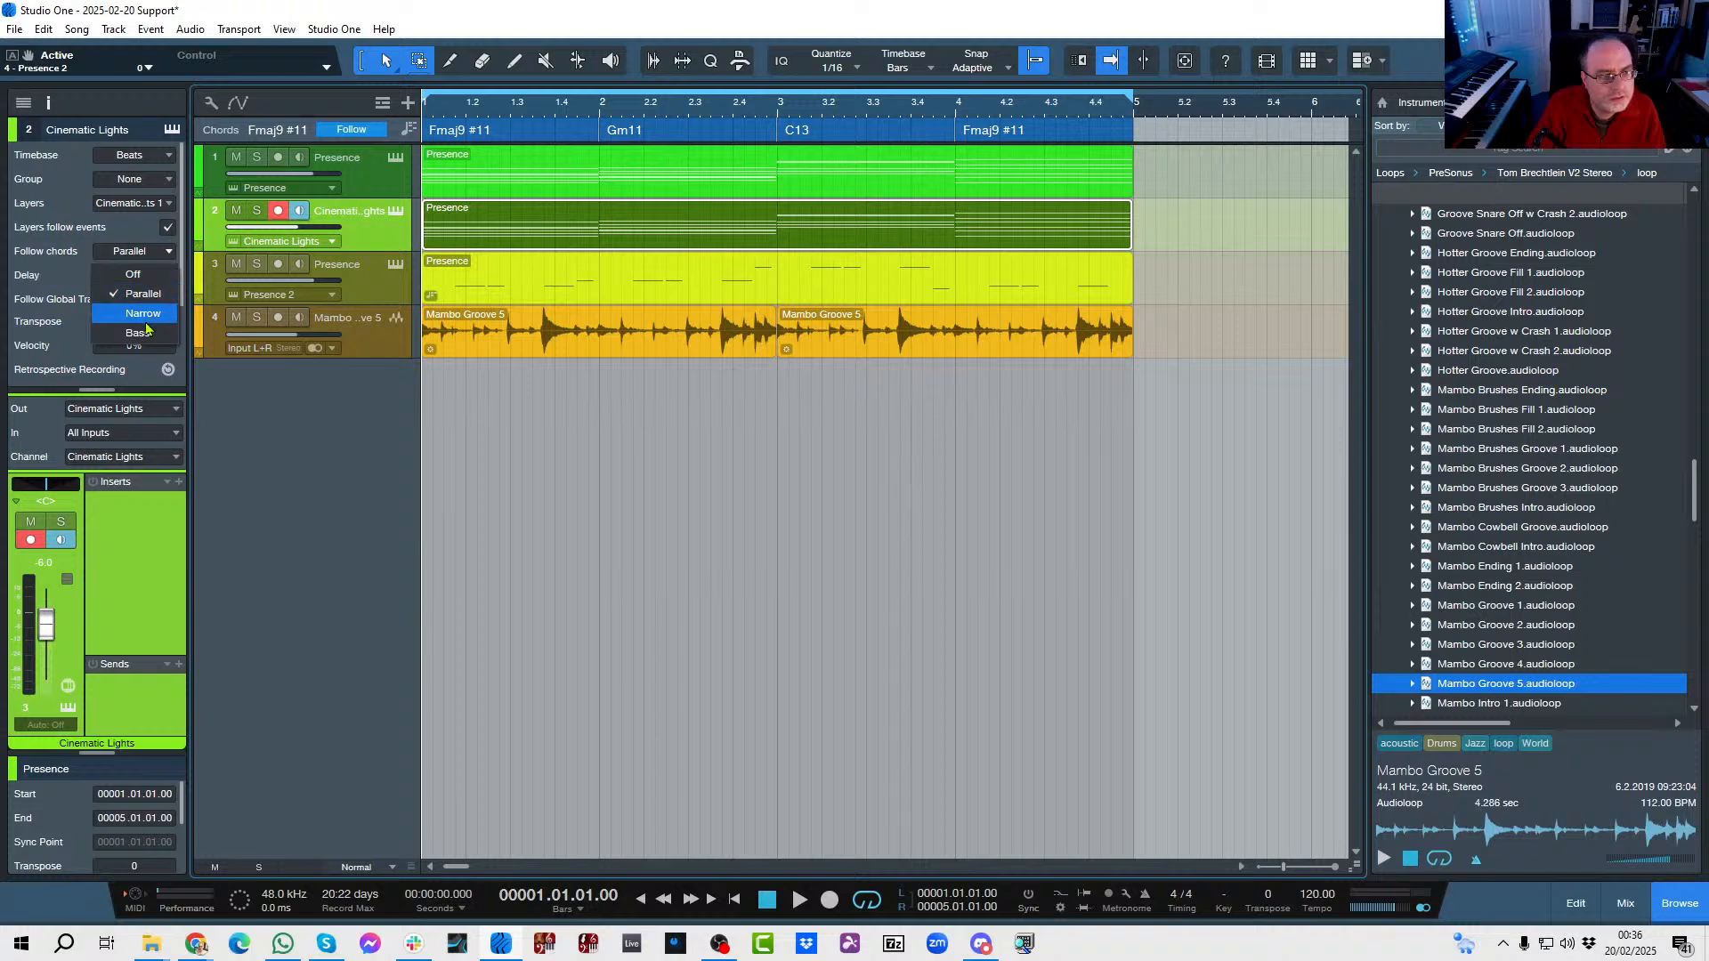
pyautogui.click(145, 314)
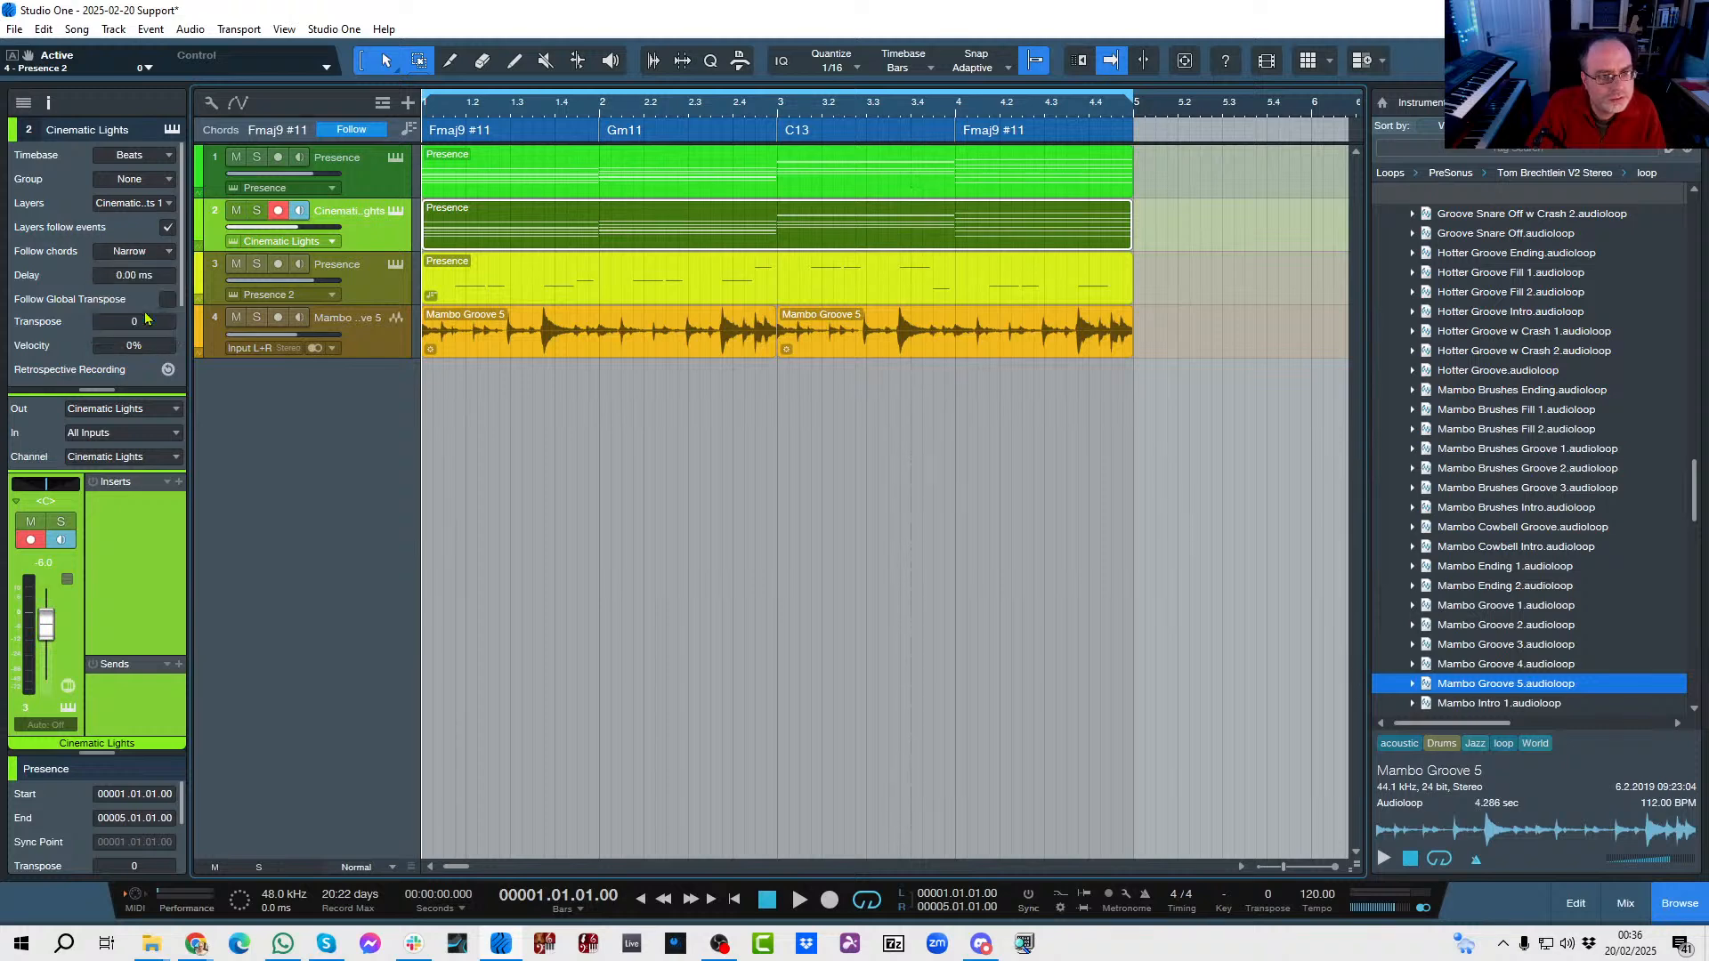
pyautogui.click(164, 257)
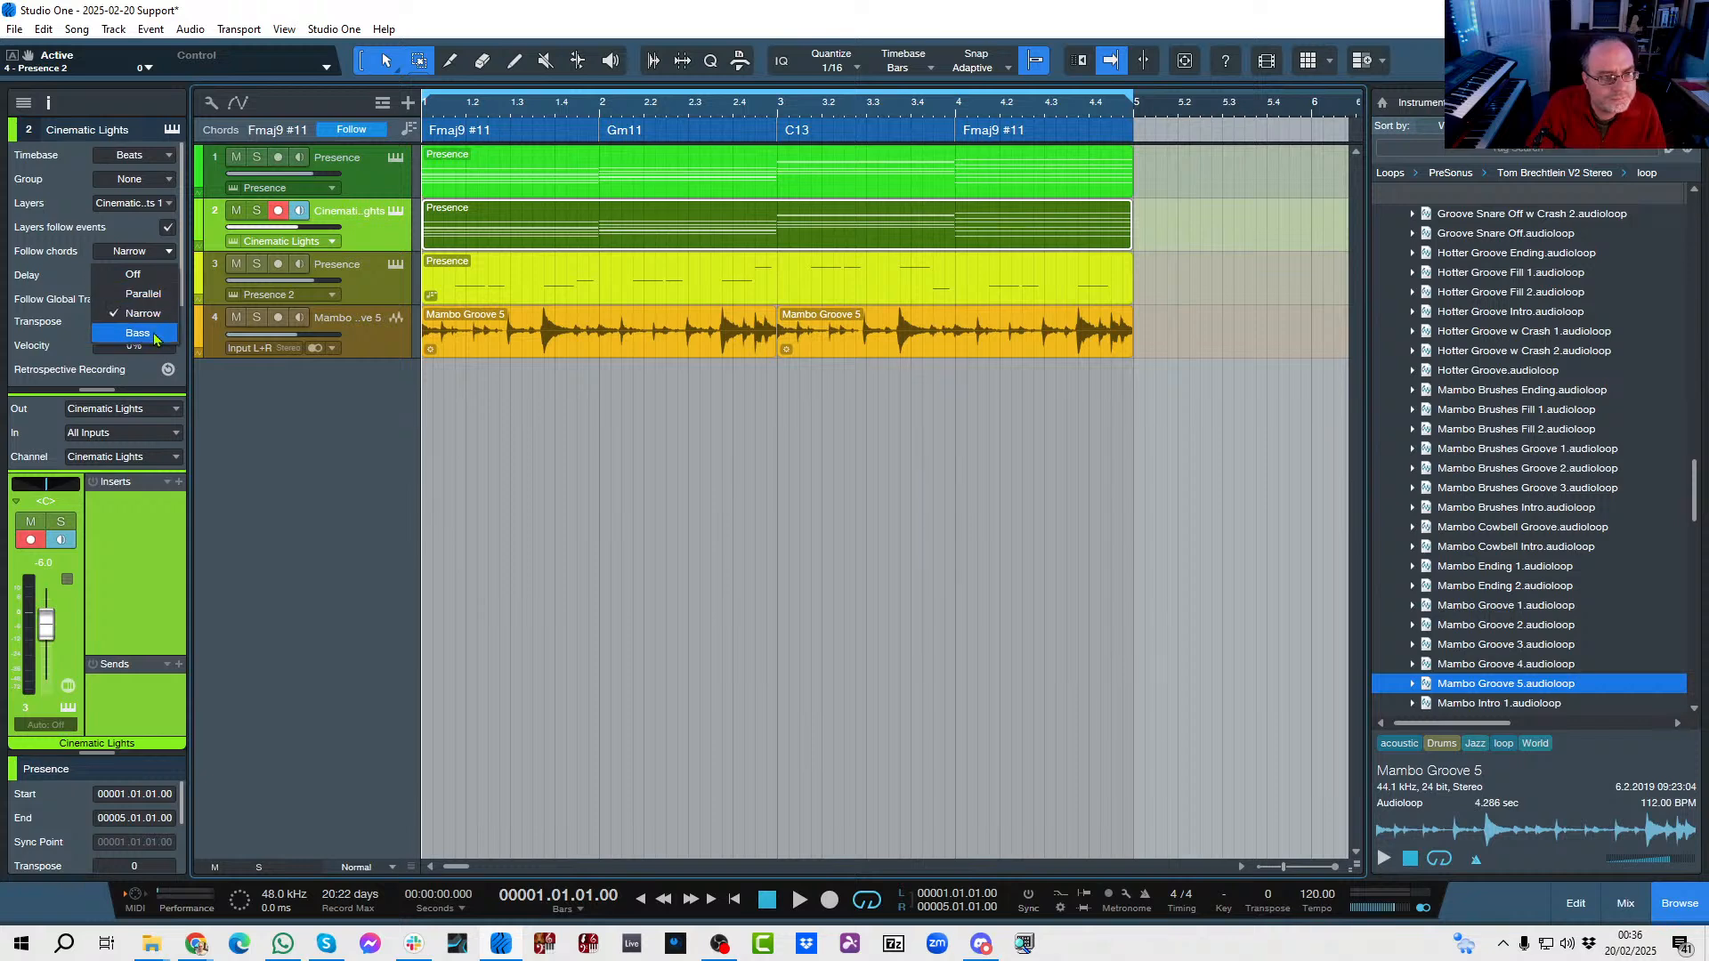
pyautogui.click(149, 300)
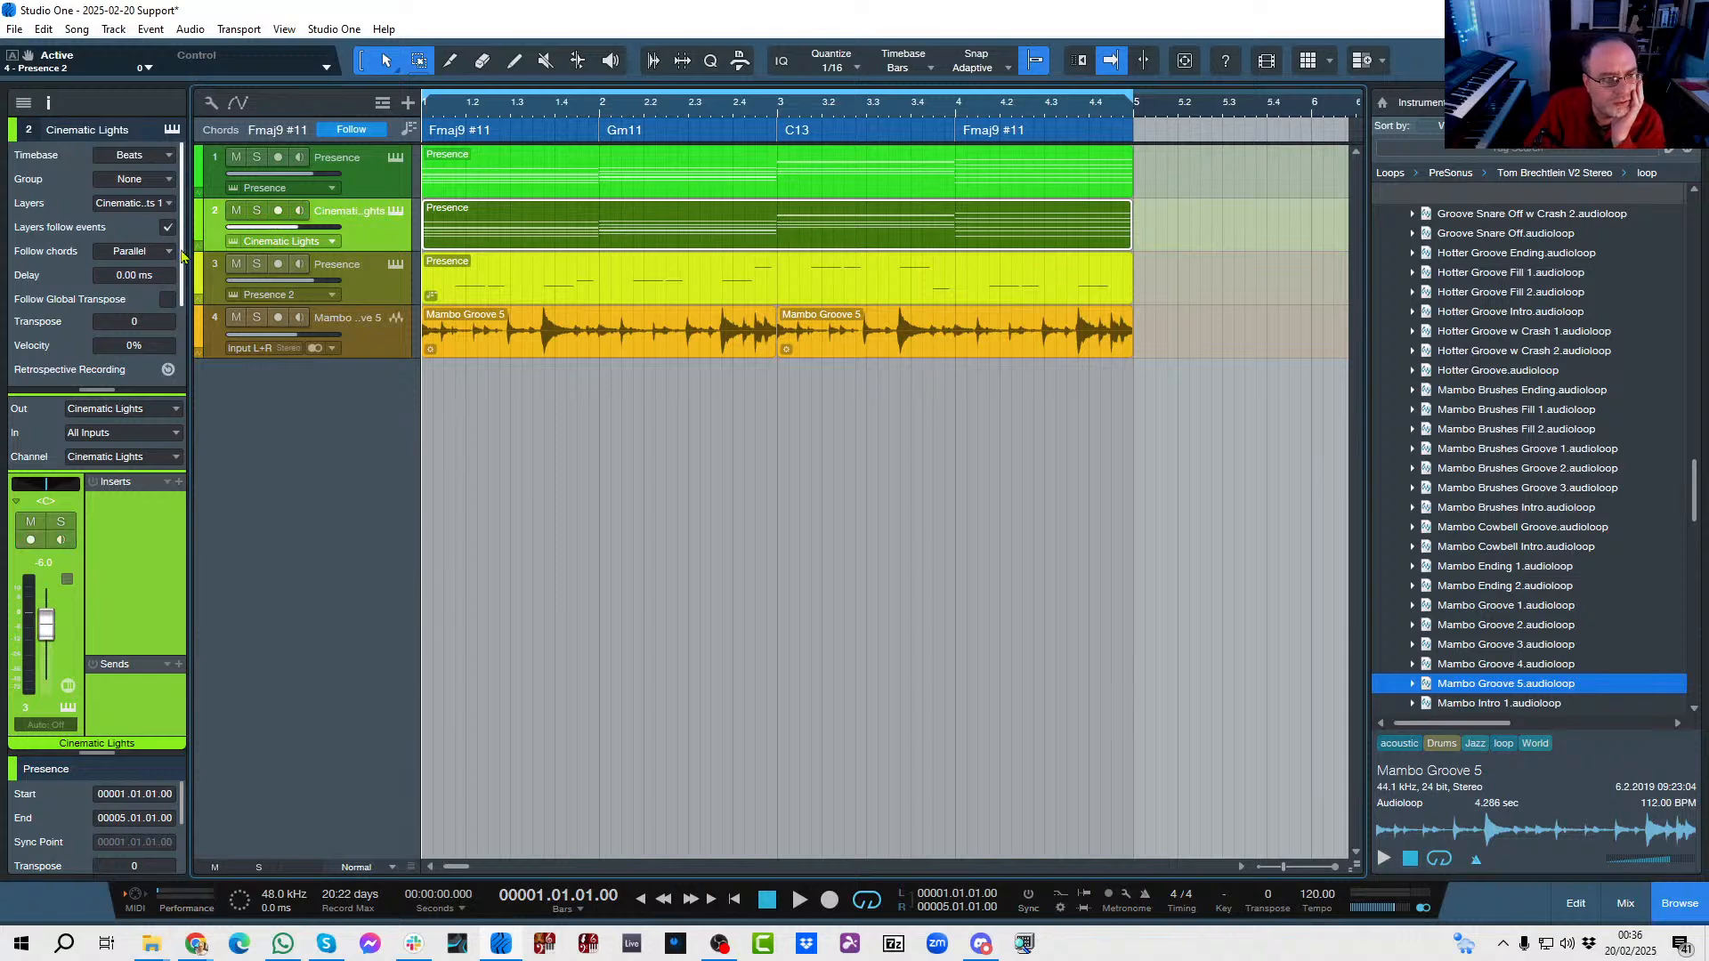
pyautogui.click(169, 253)
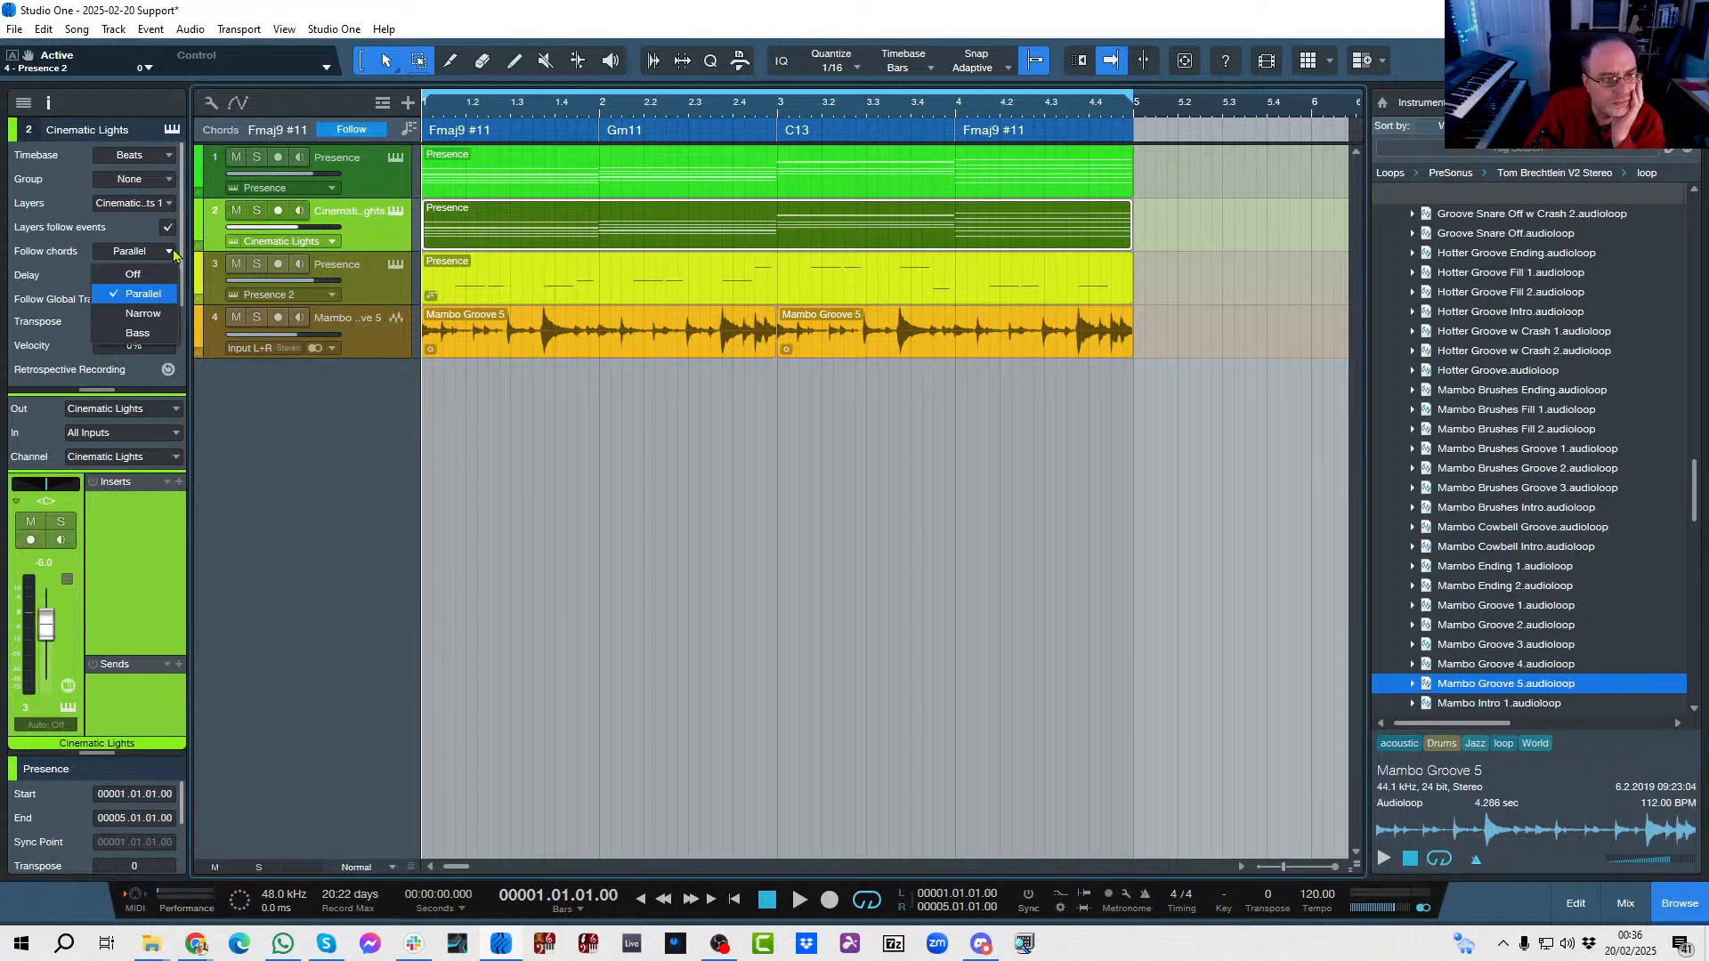
pyautogui.click(135, 315)
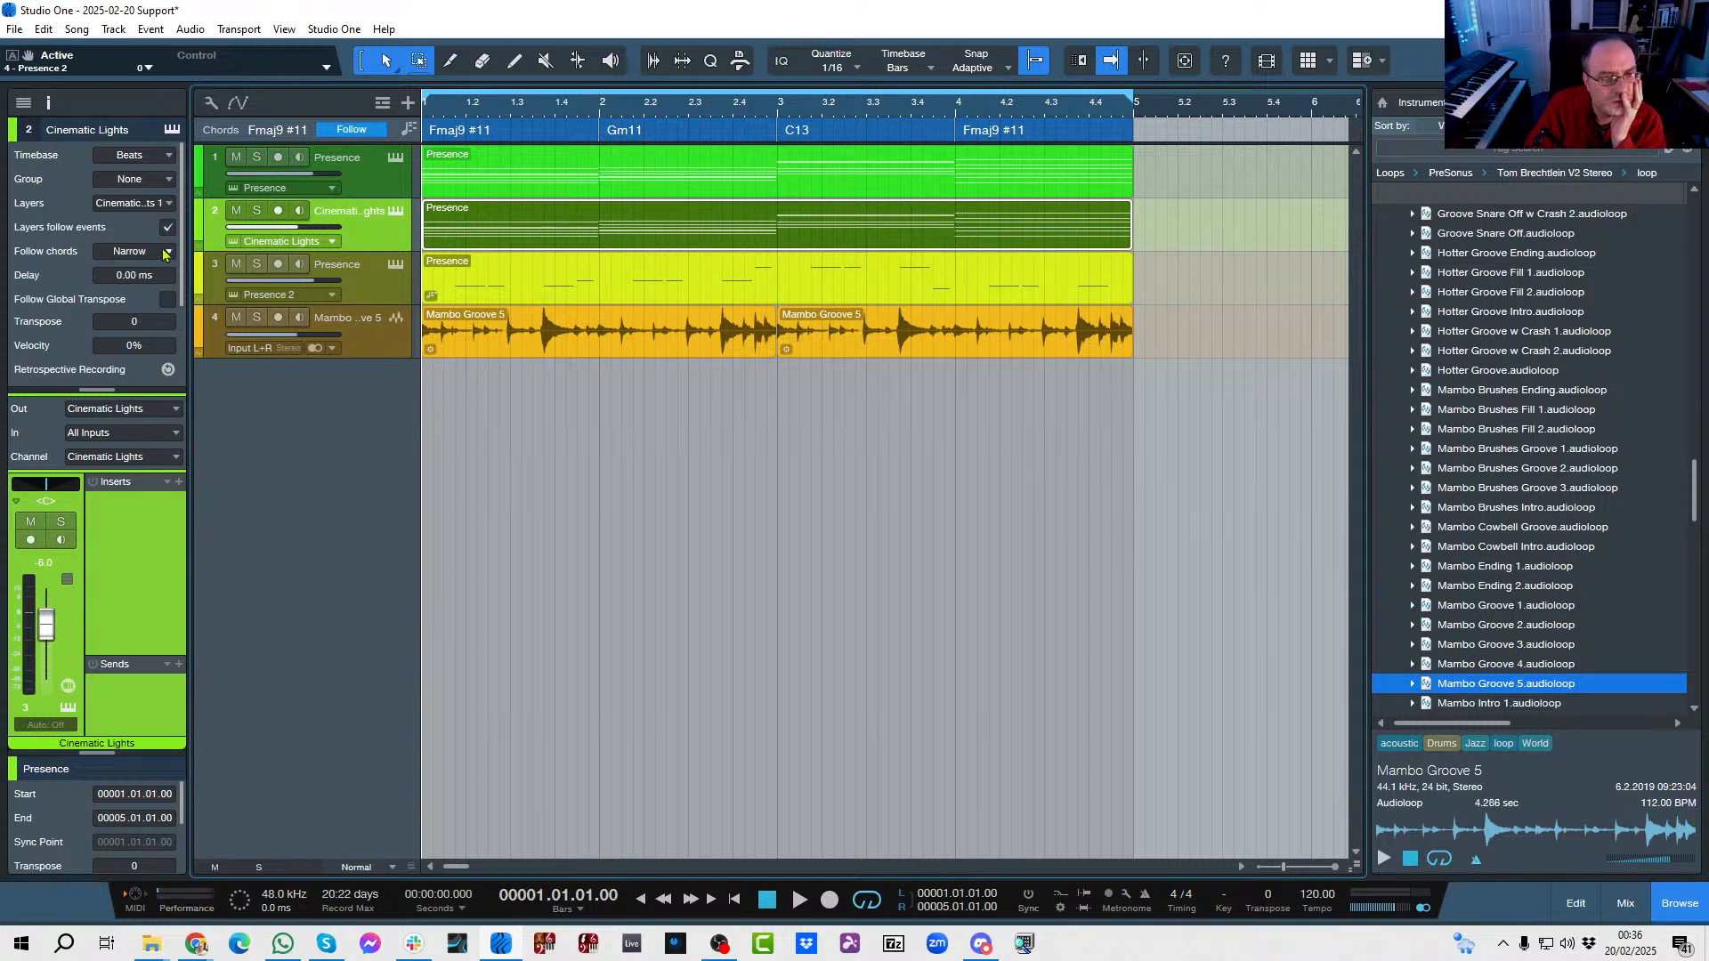
pyautogui.click(170, 253)
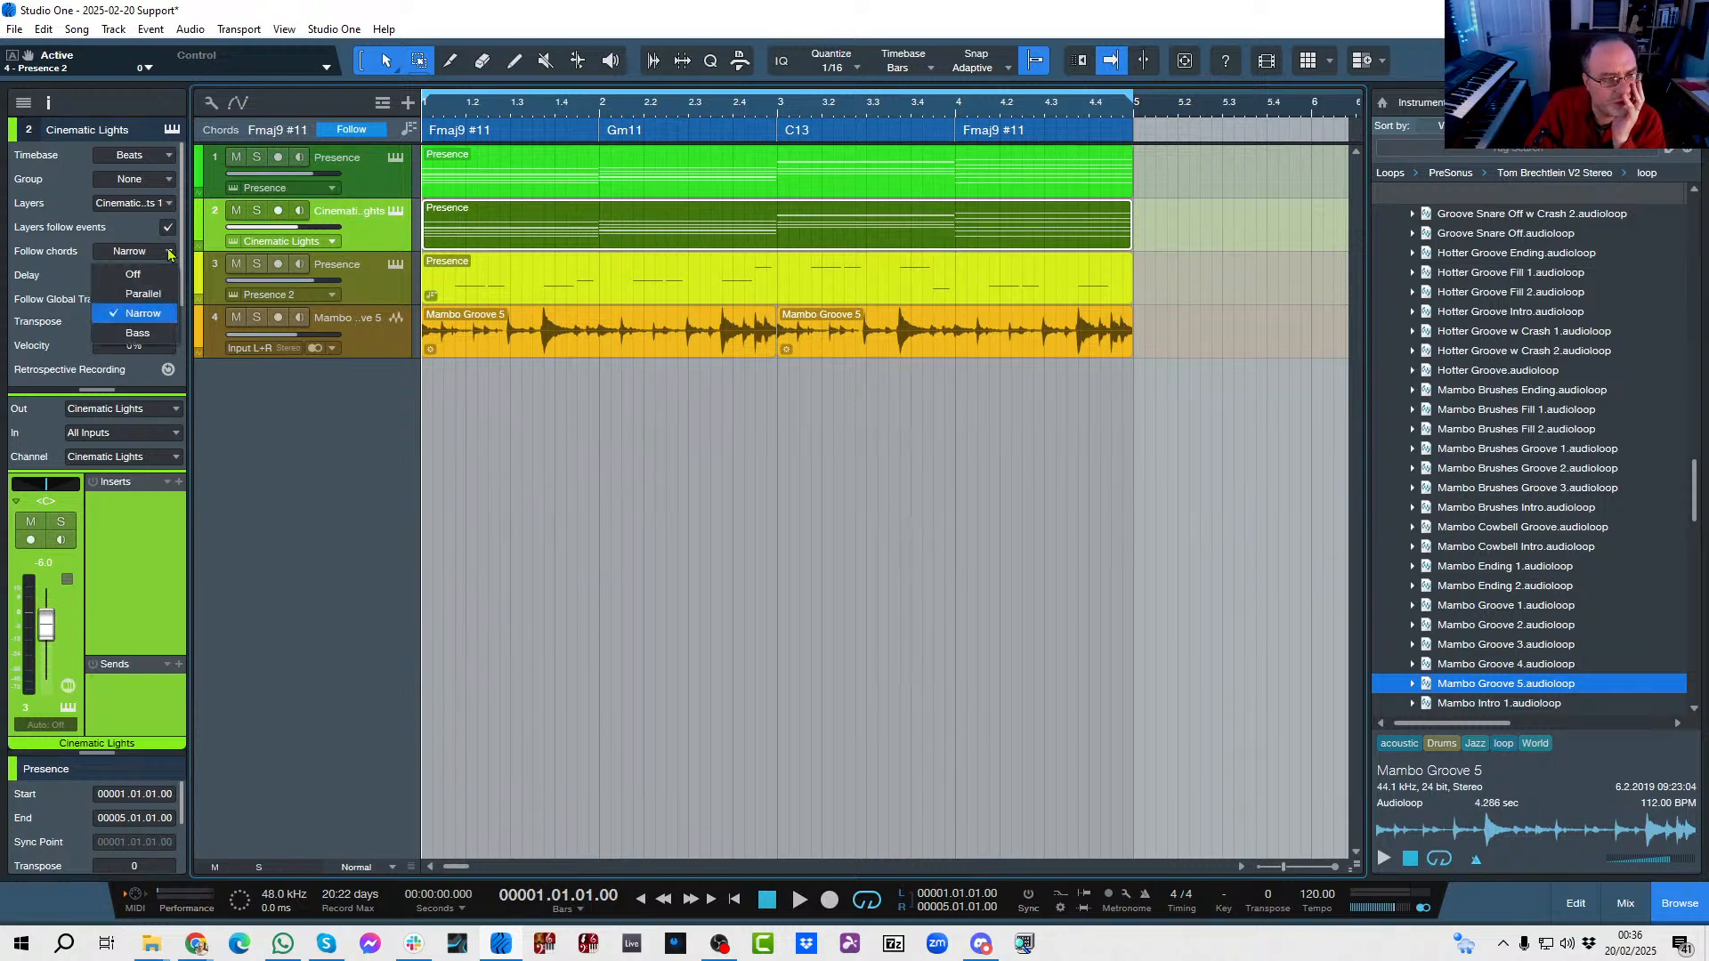
pyautogui.click(142, 295)
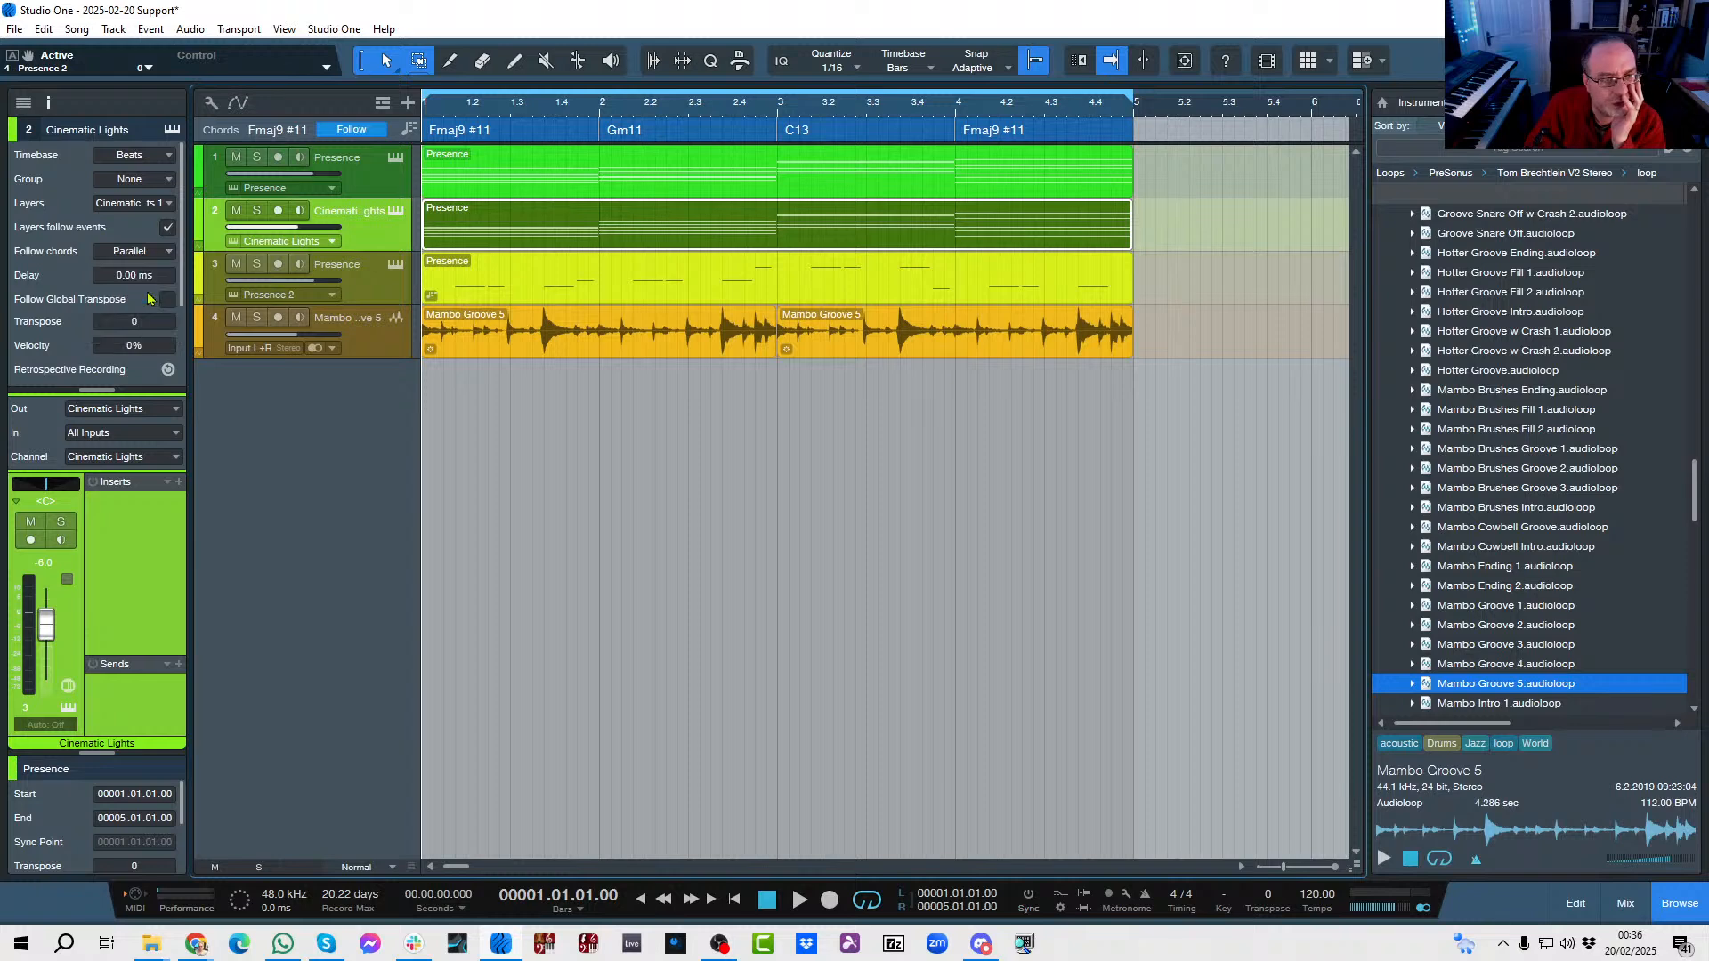
# Set chord following to Parallel for the Presence track on track 1.
pyautogui.click(341, 168)
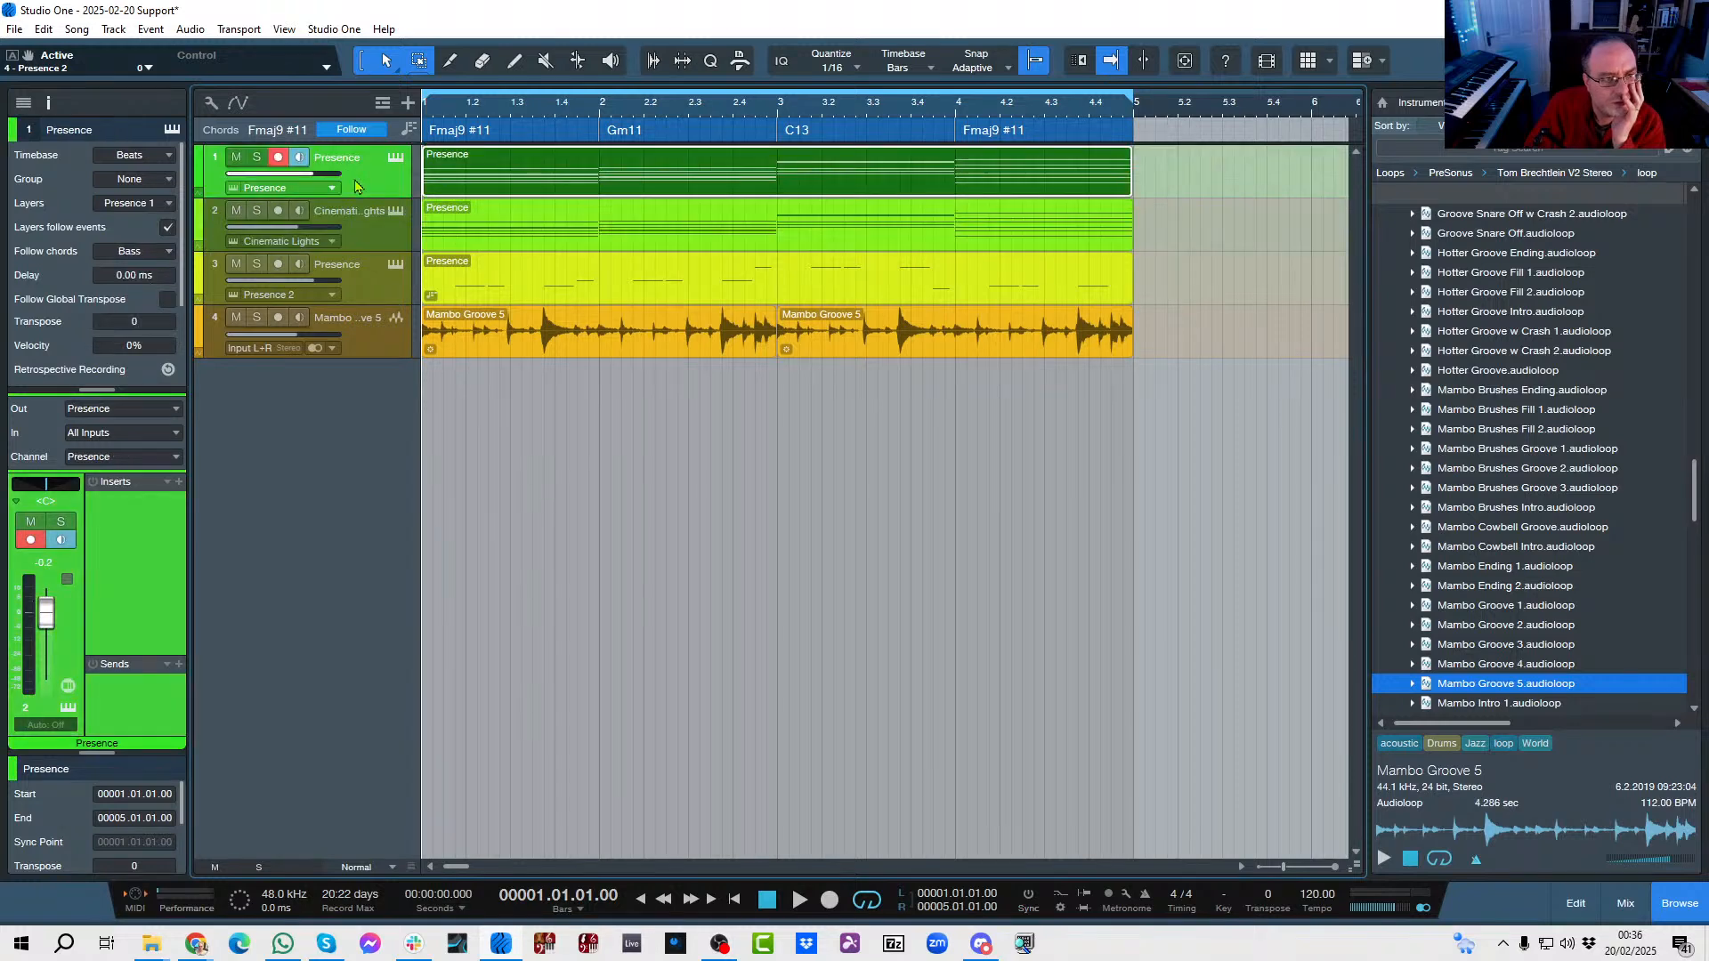
pyautogui.click(164, 258)
pyautogui.click(153, 297)
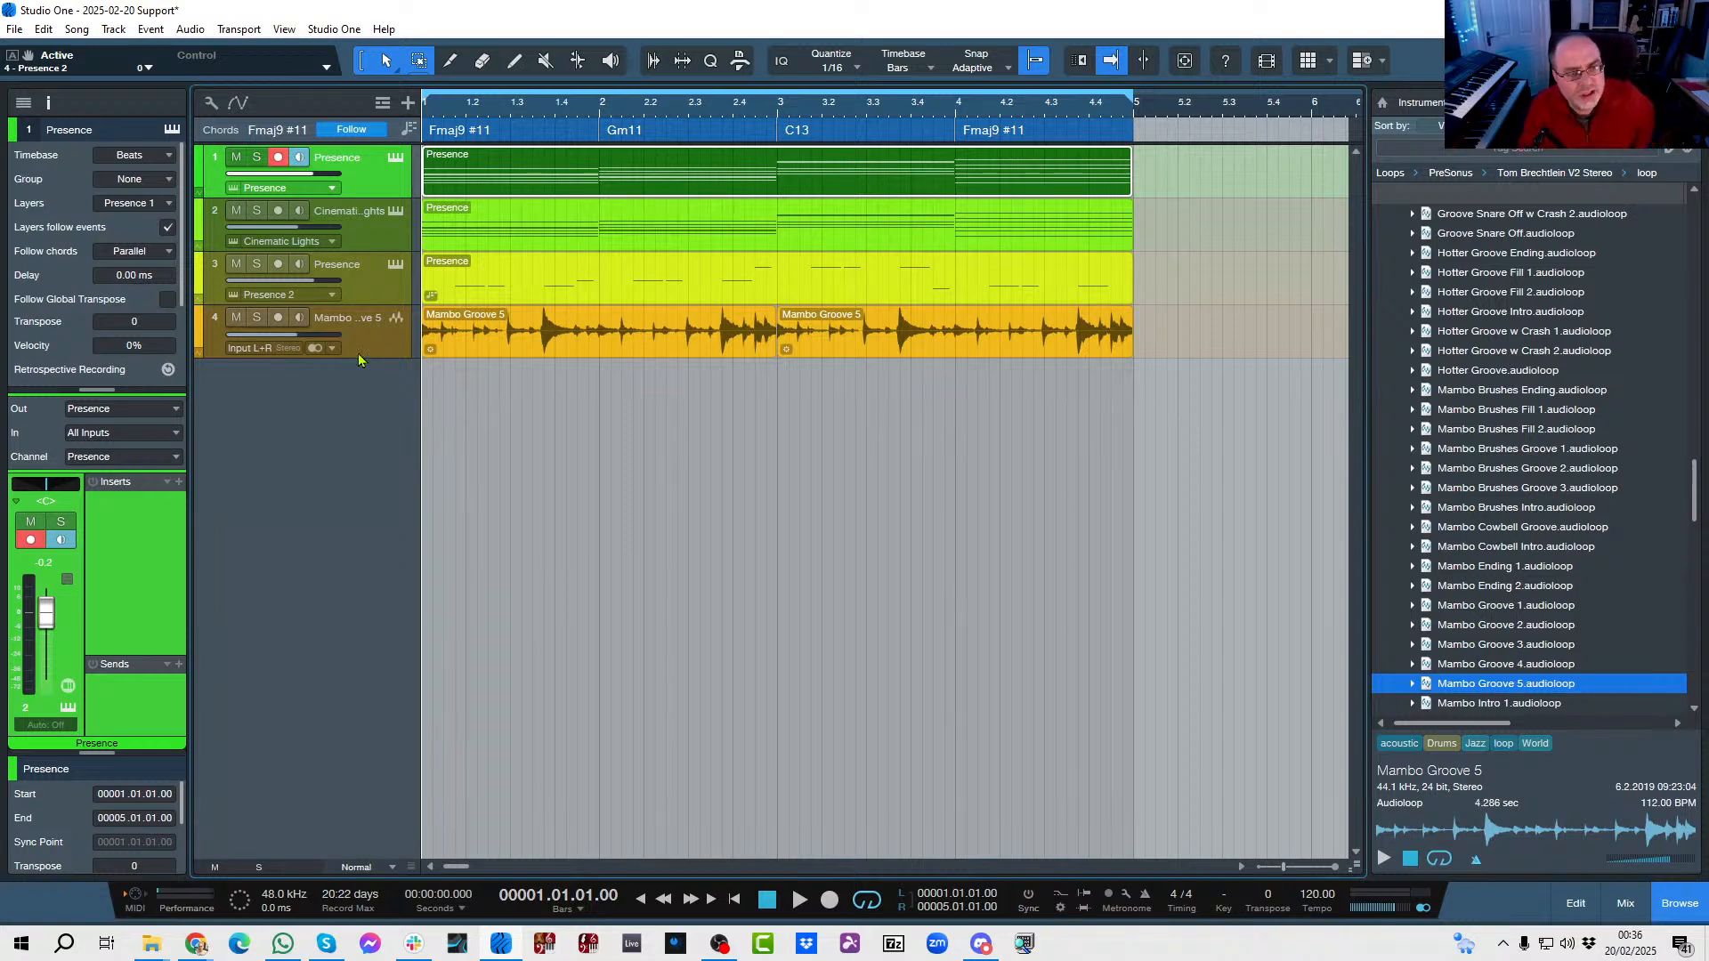
# Briefly play the arrangement from bar 1 to hear the chord-following settings, and stop playback.
pyautogui.press('space')
pyautogui.press('space')
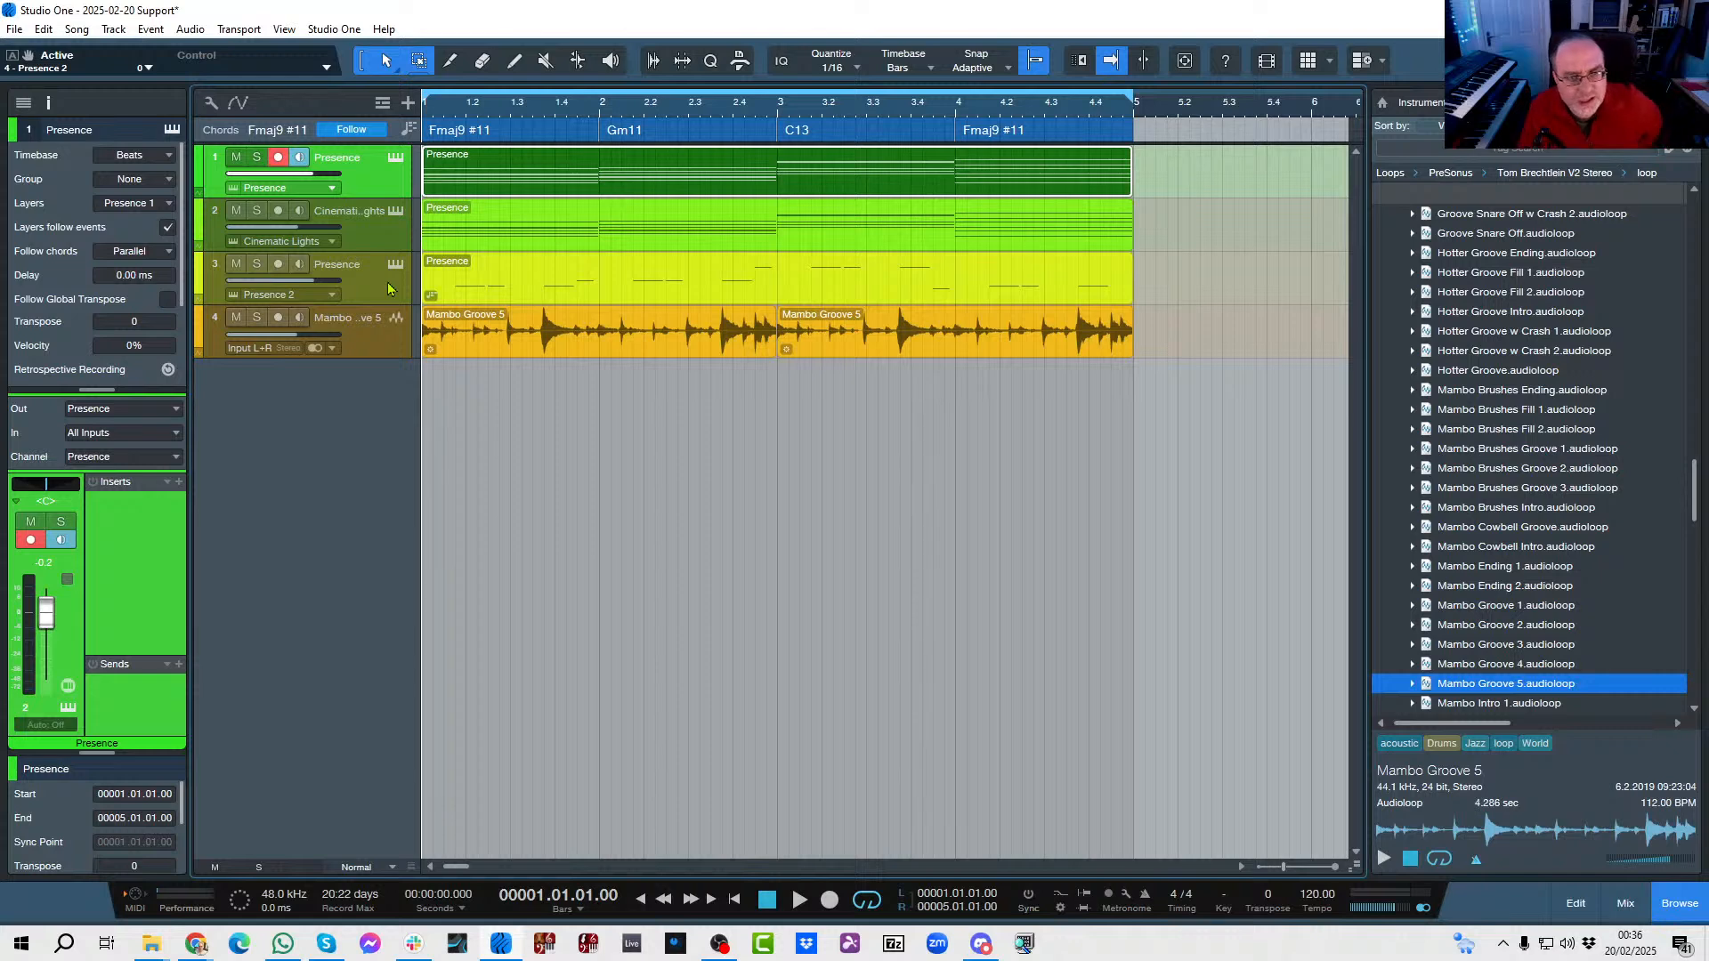
pyautogui.press('space')
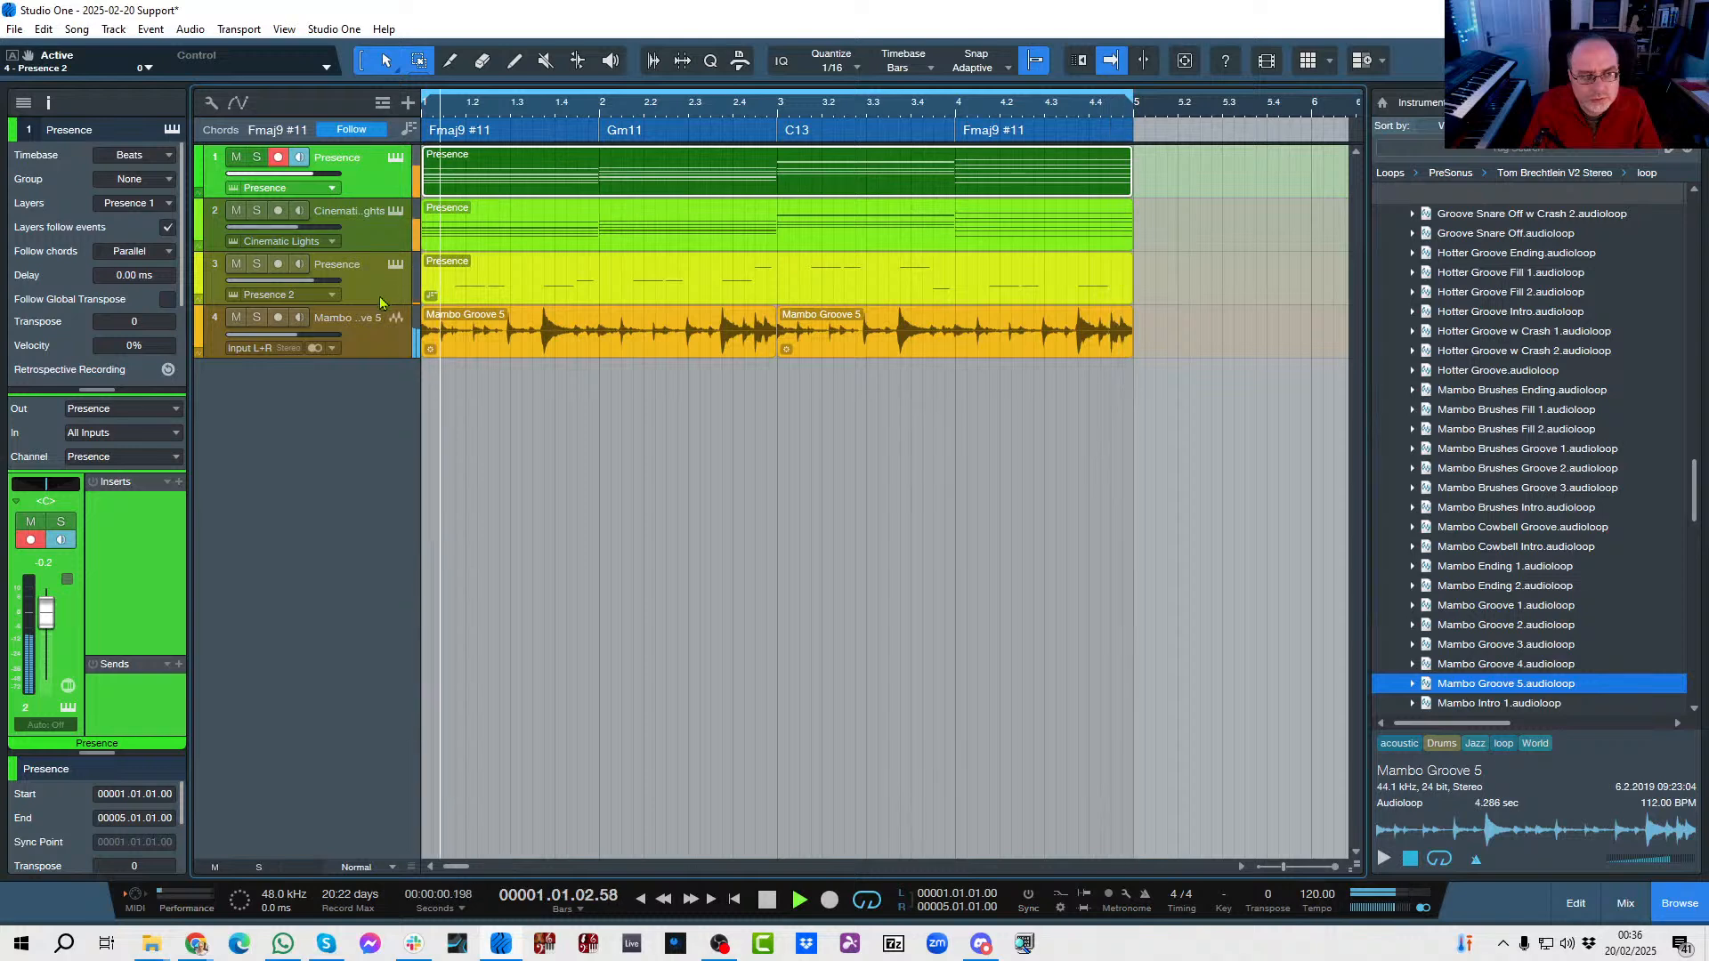
pyautogui.press('space')
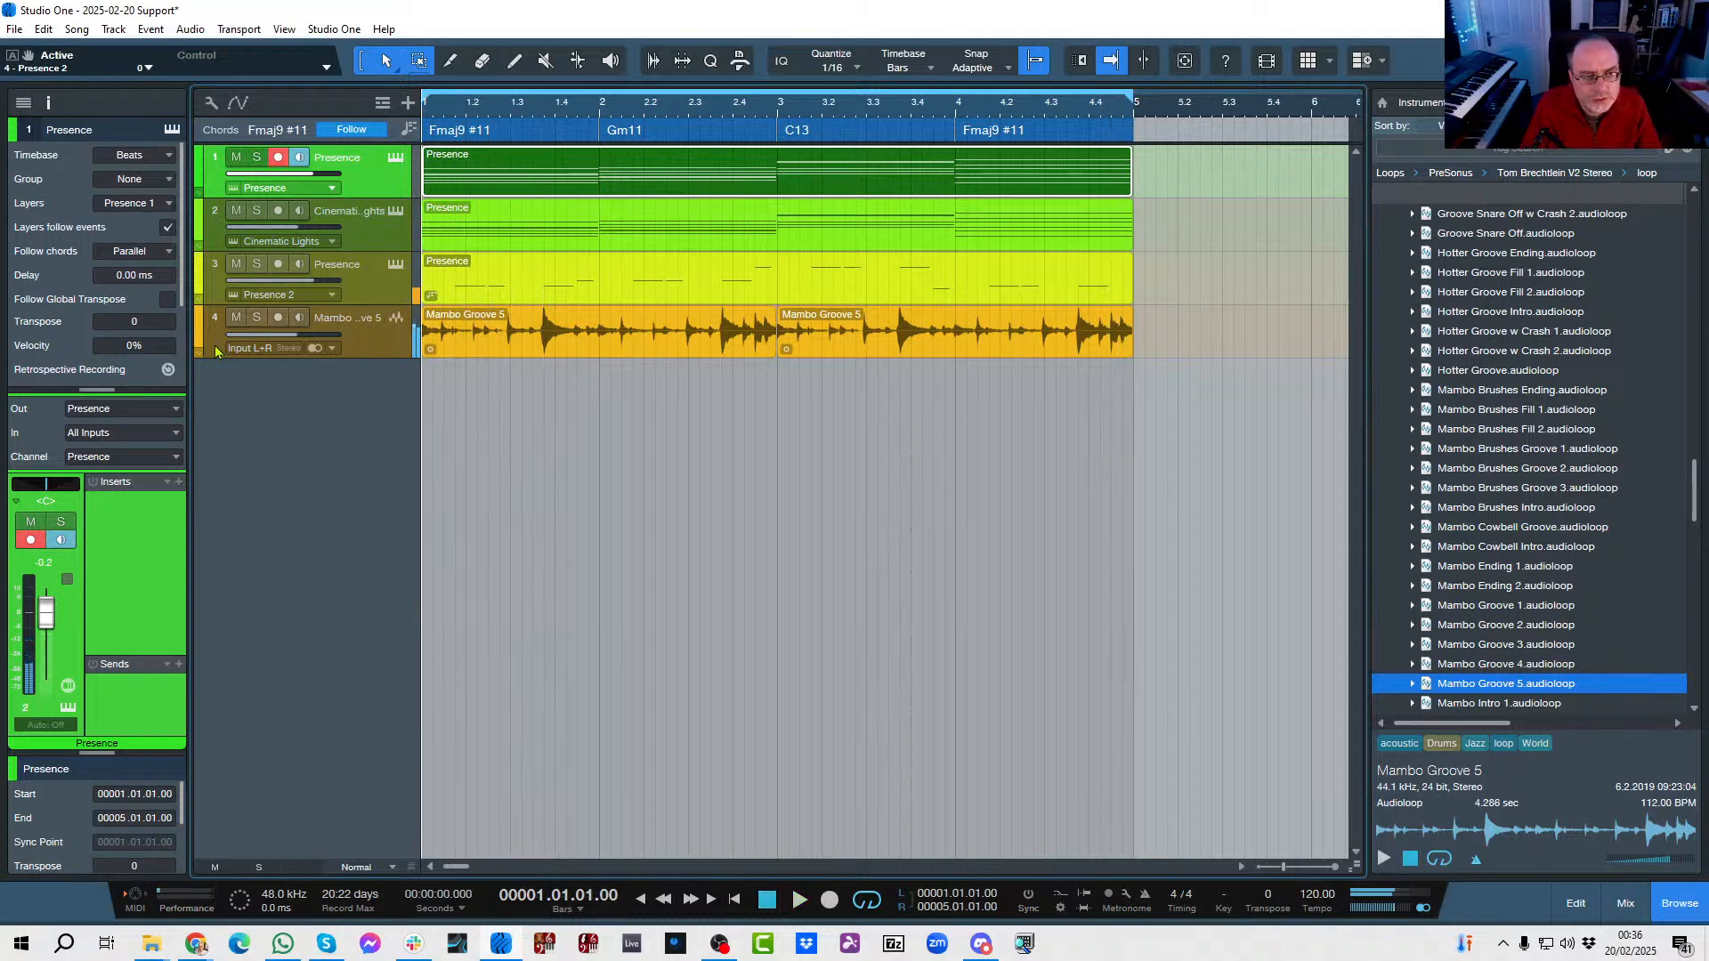
# Examine the chord-following options of the Cinematic Lights track and dismiss them without choosing another mode.
pyautogui.click(390, 248)
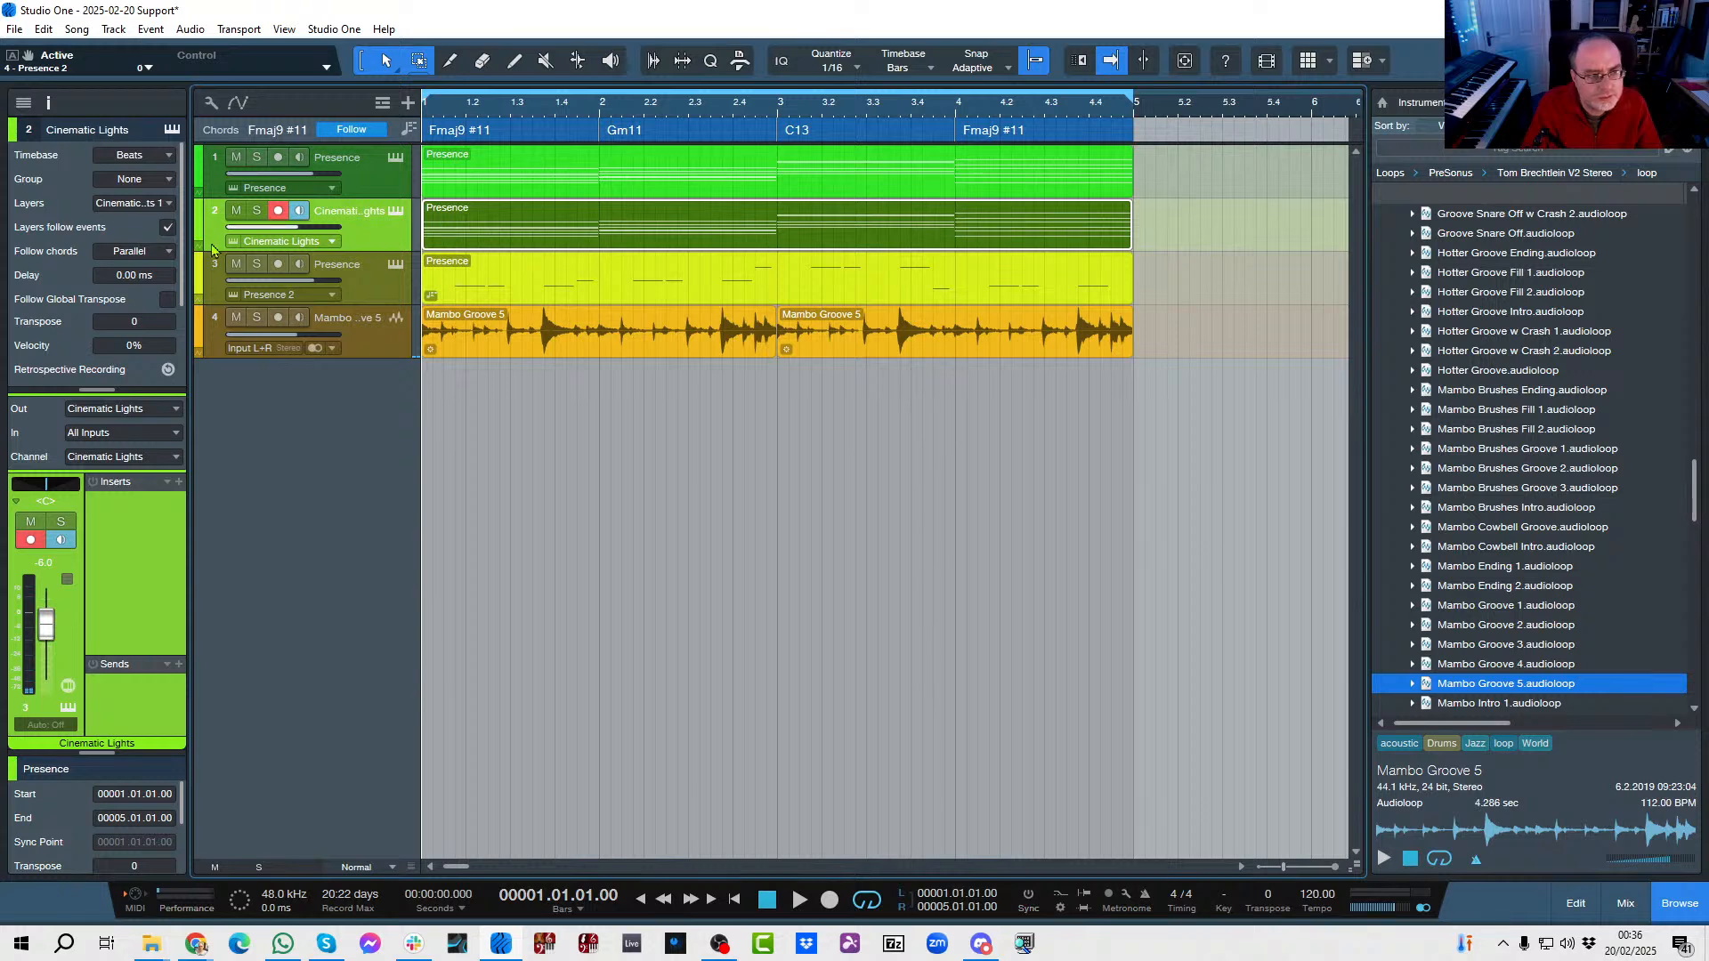
pyautogui.click(169, 252)
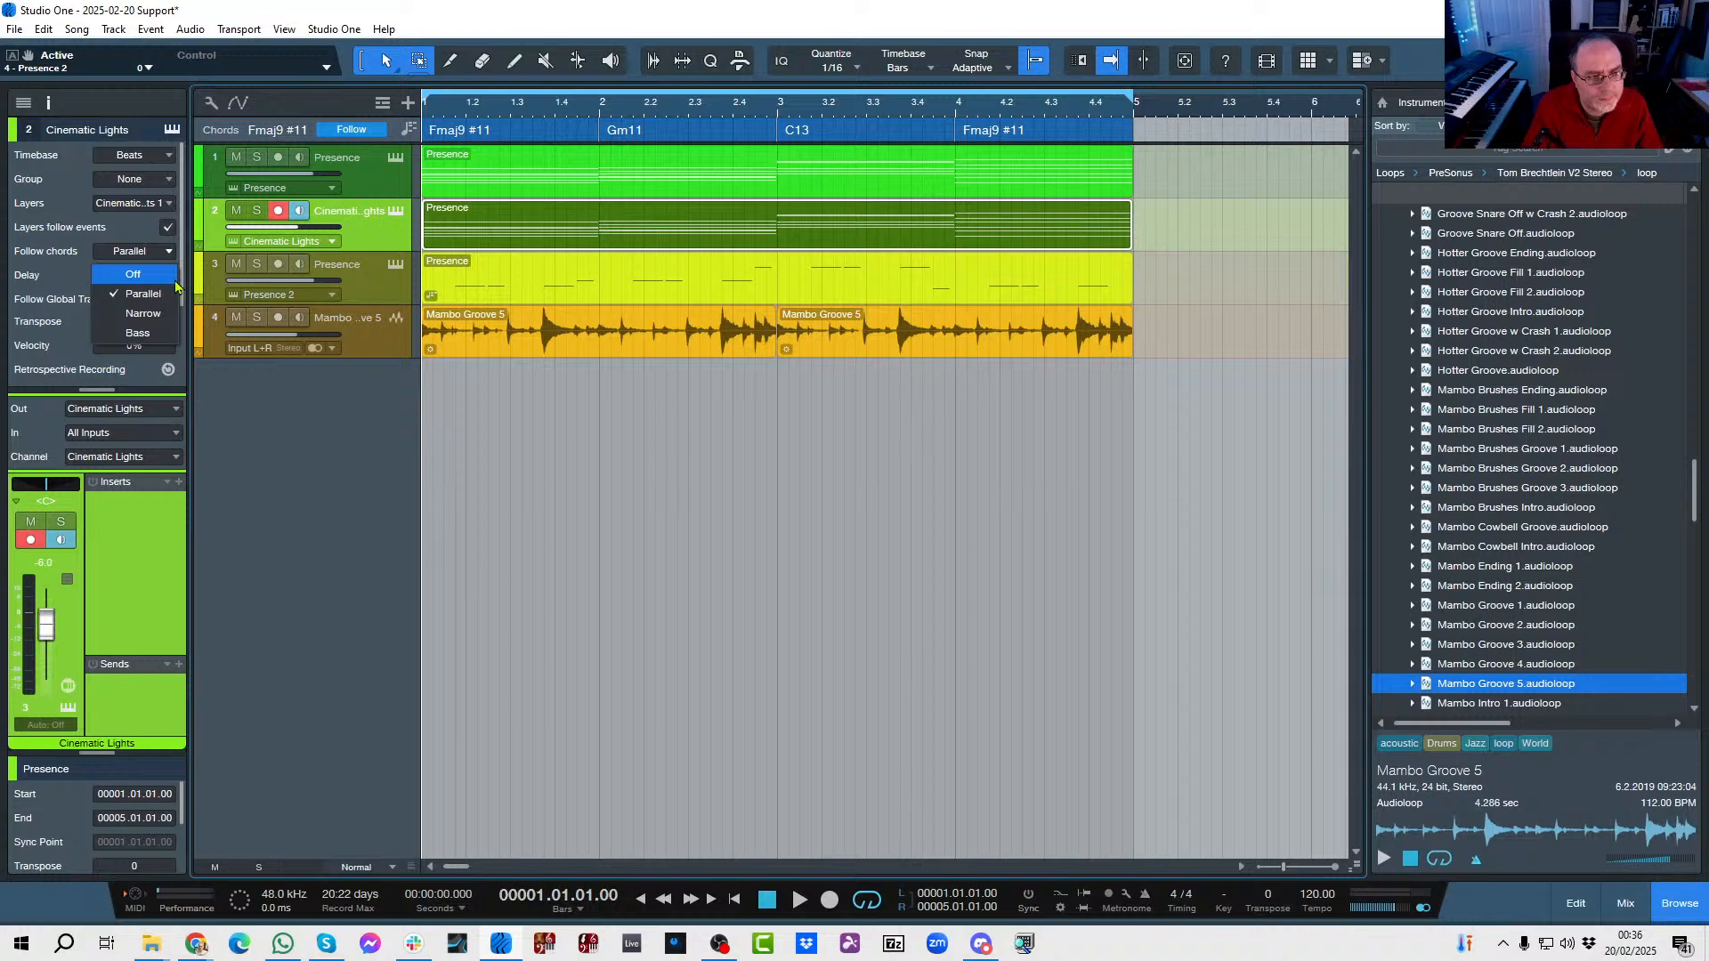
pyautogui.click(329, 437)
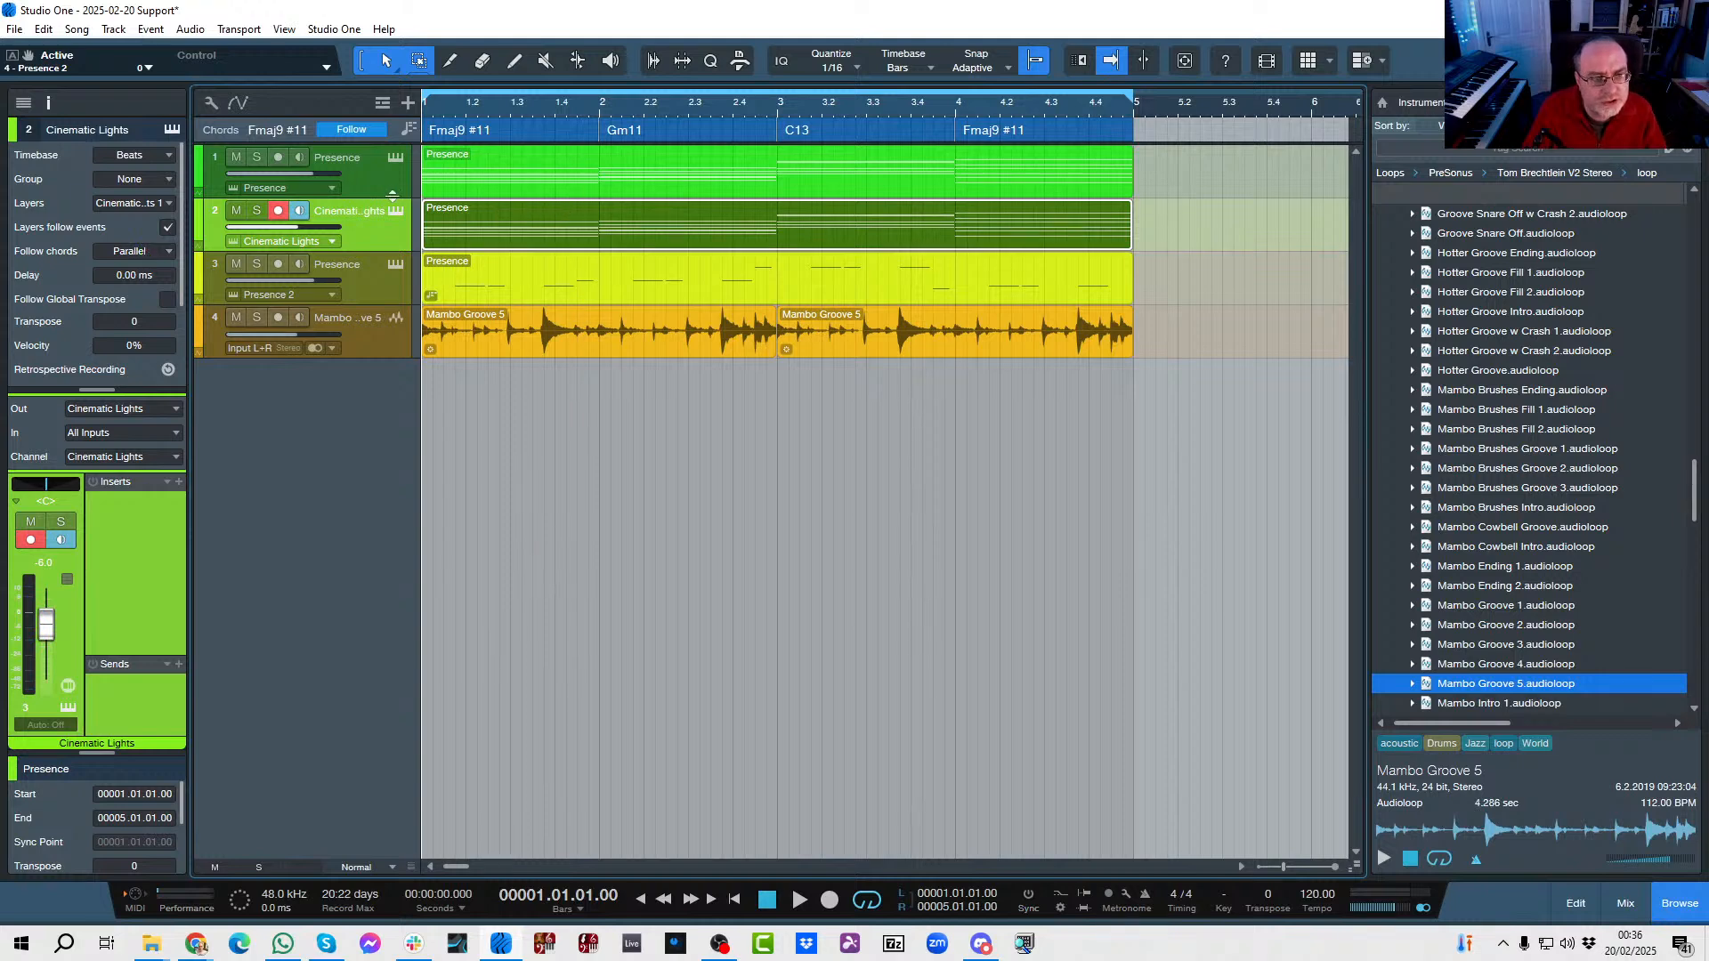
# Create a new song from the Blank Song template, keeping its proposed name and settings.
pyautogui.click(383, 192)
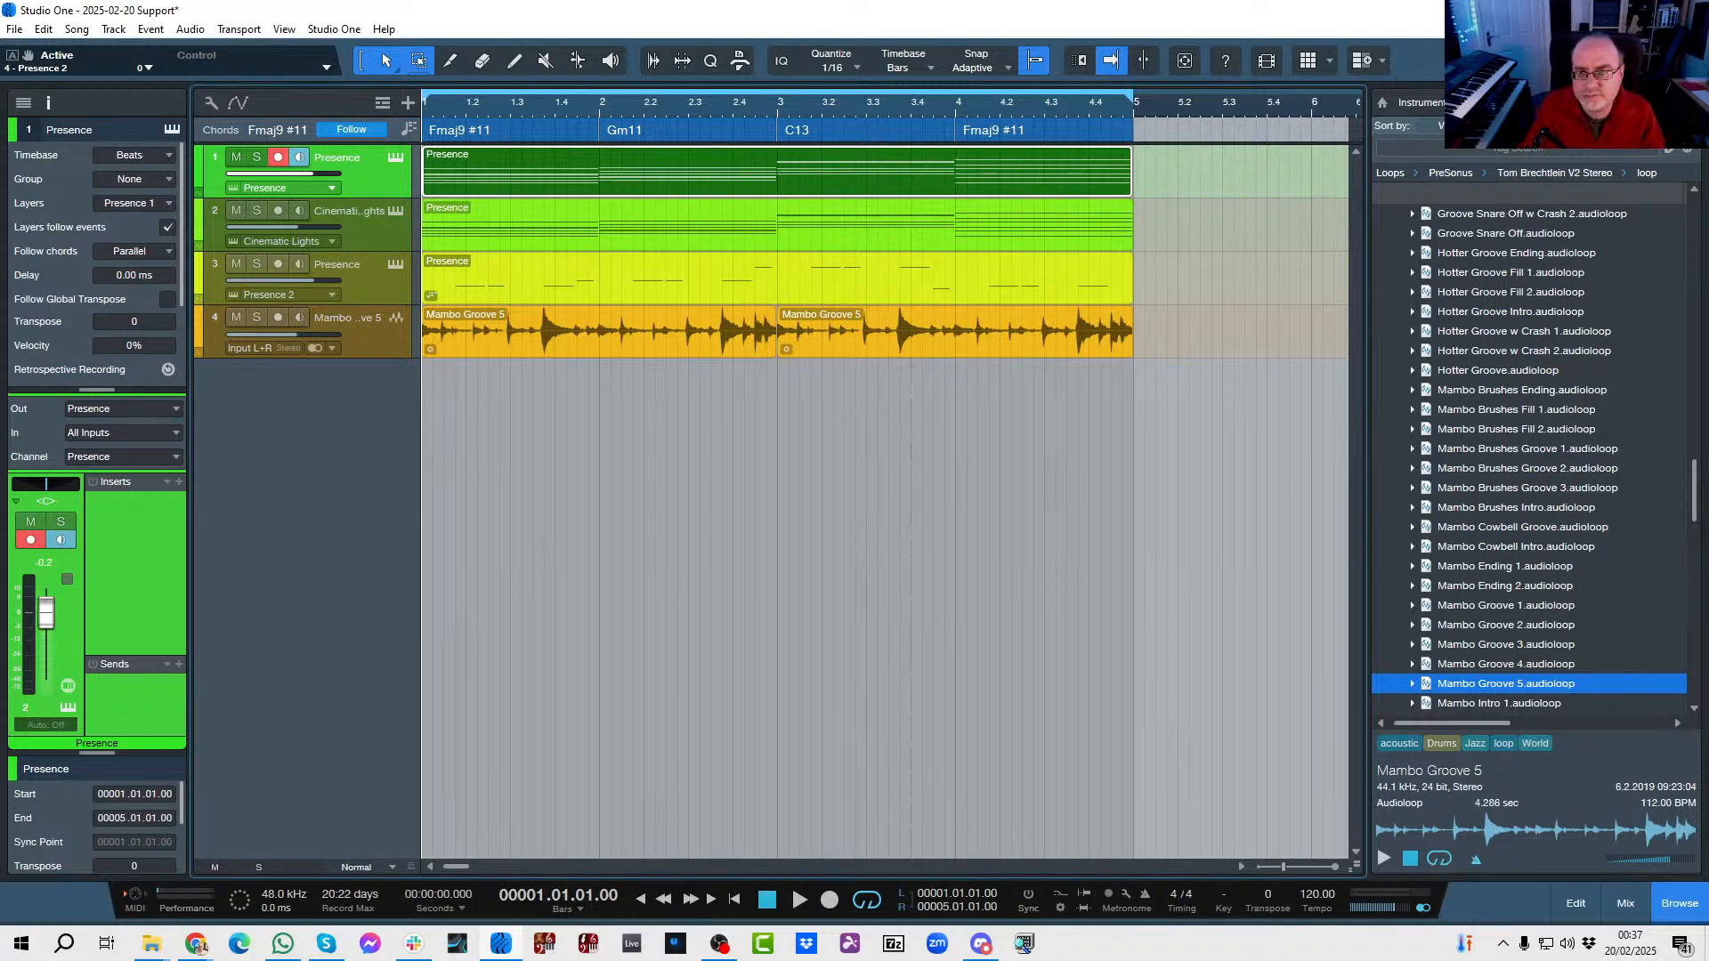
pyautogui.click(1524, 61)
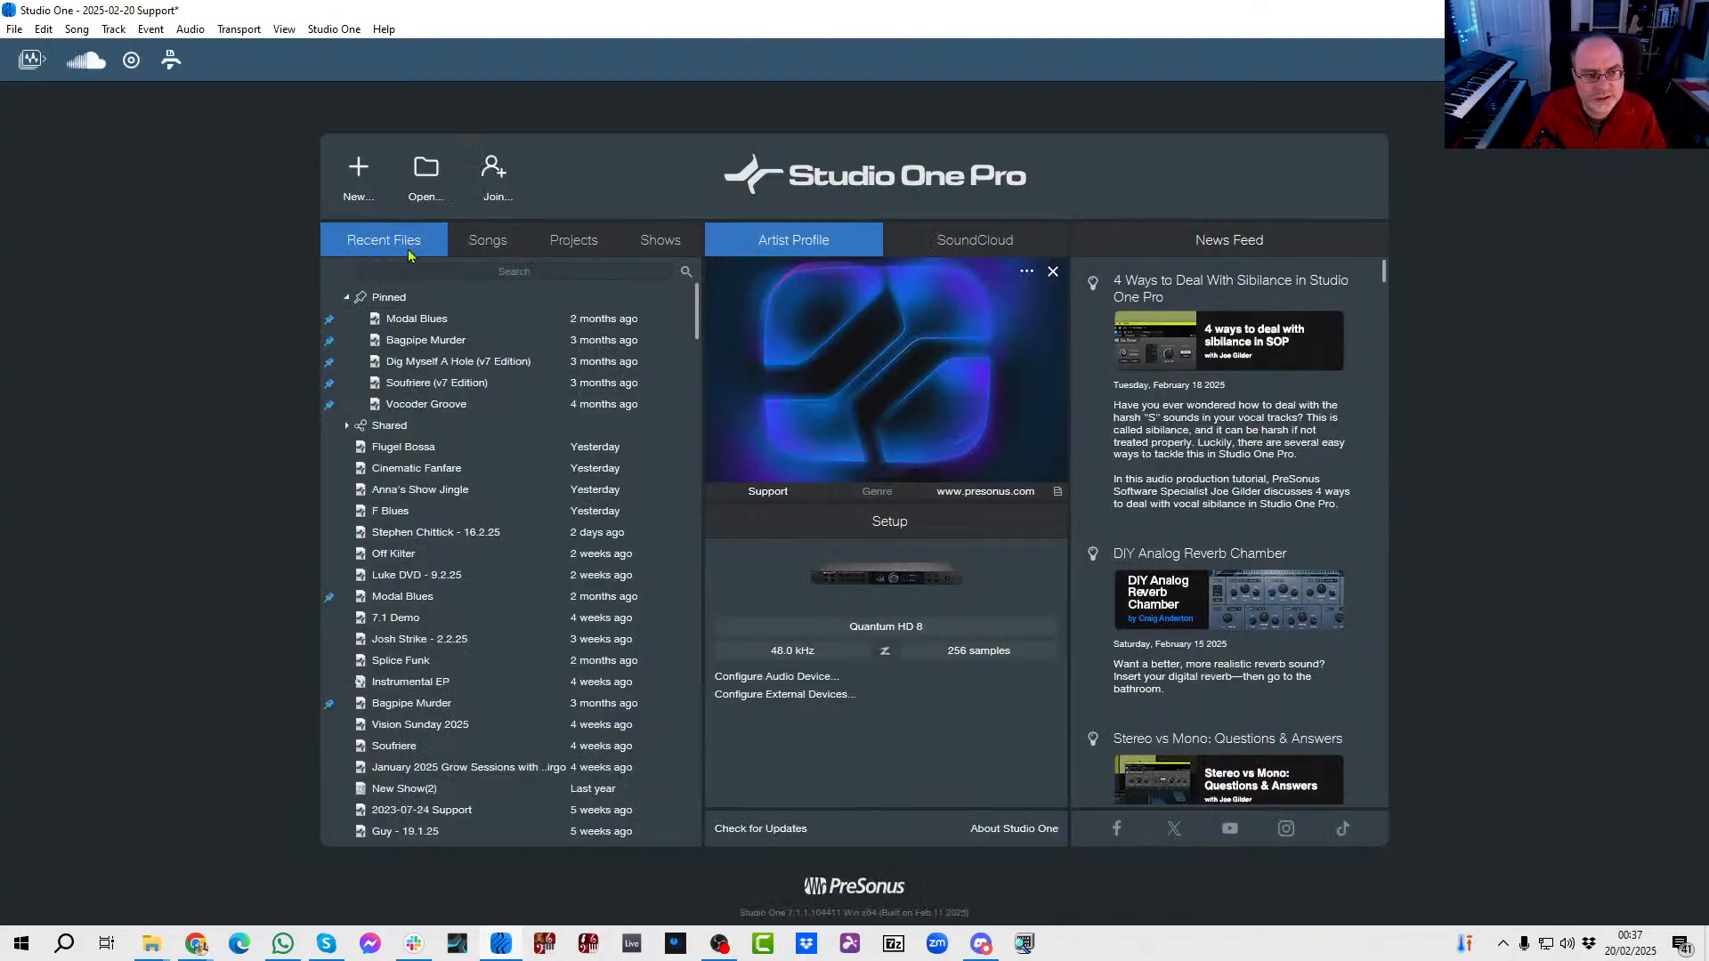
pyautogui.click(358, 178)
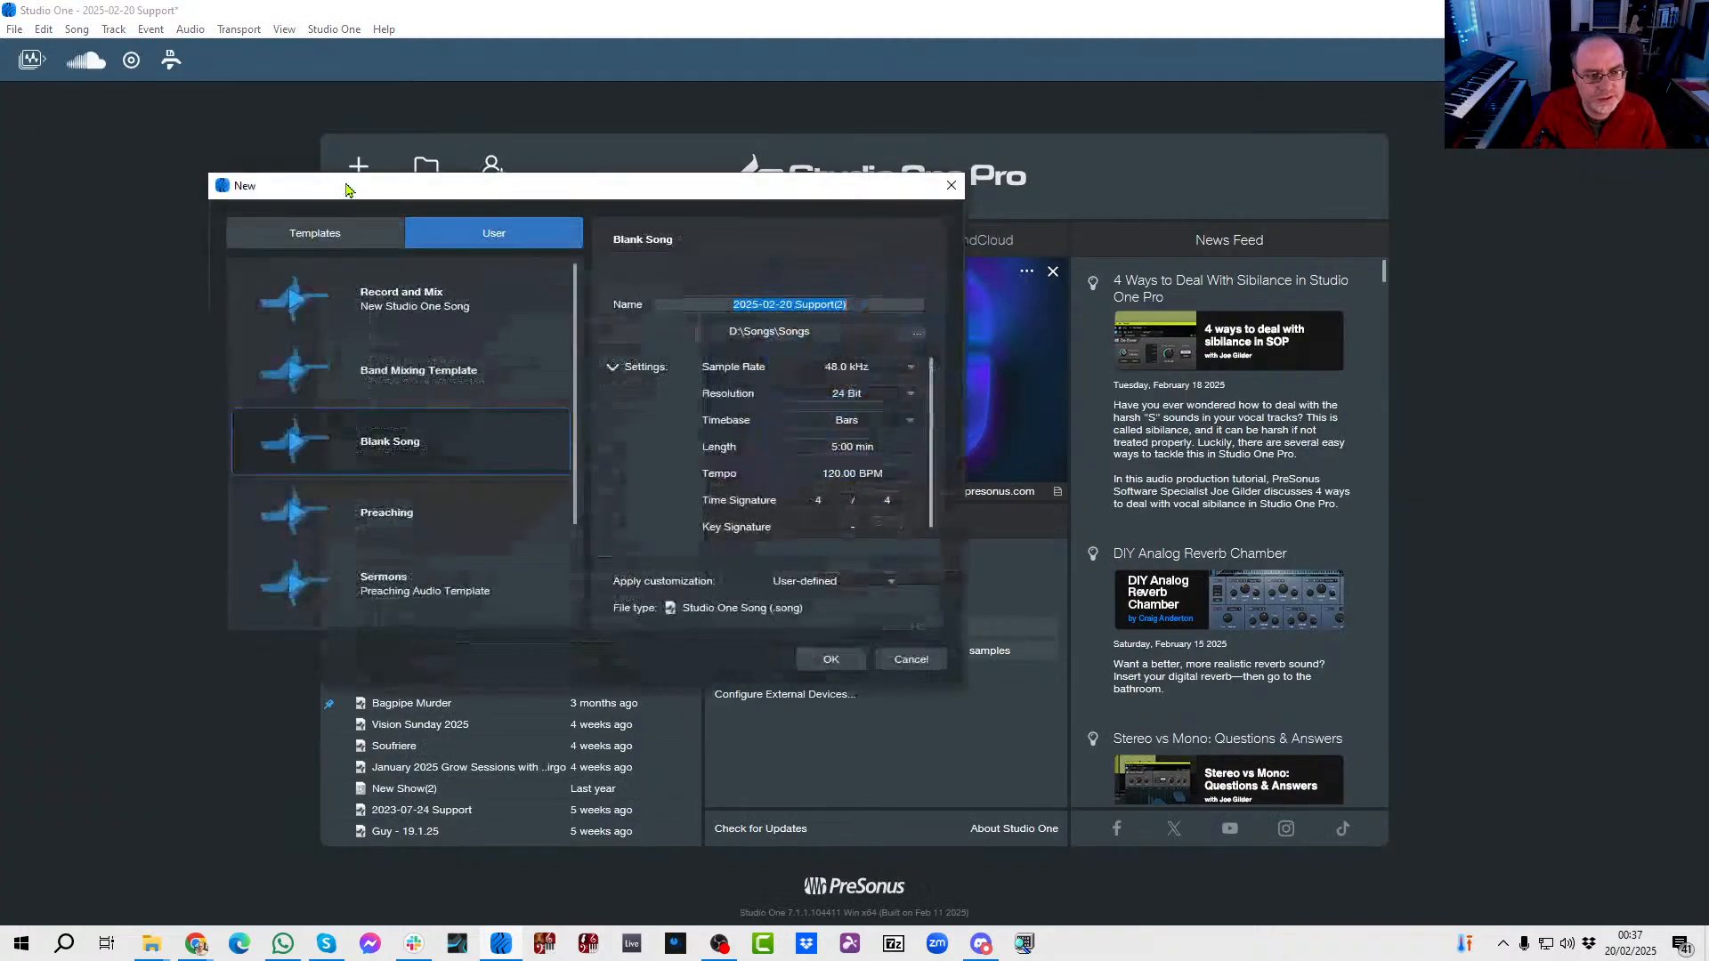
pyautogui.click(381, 442)
pyautogui.click(830, 659)
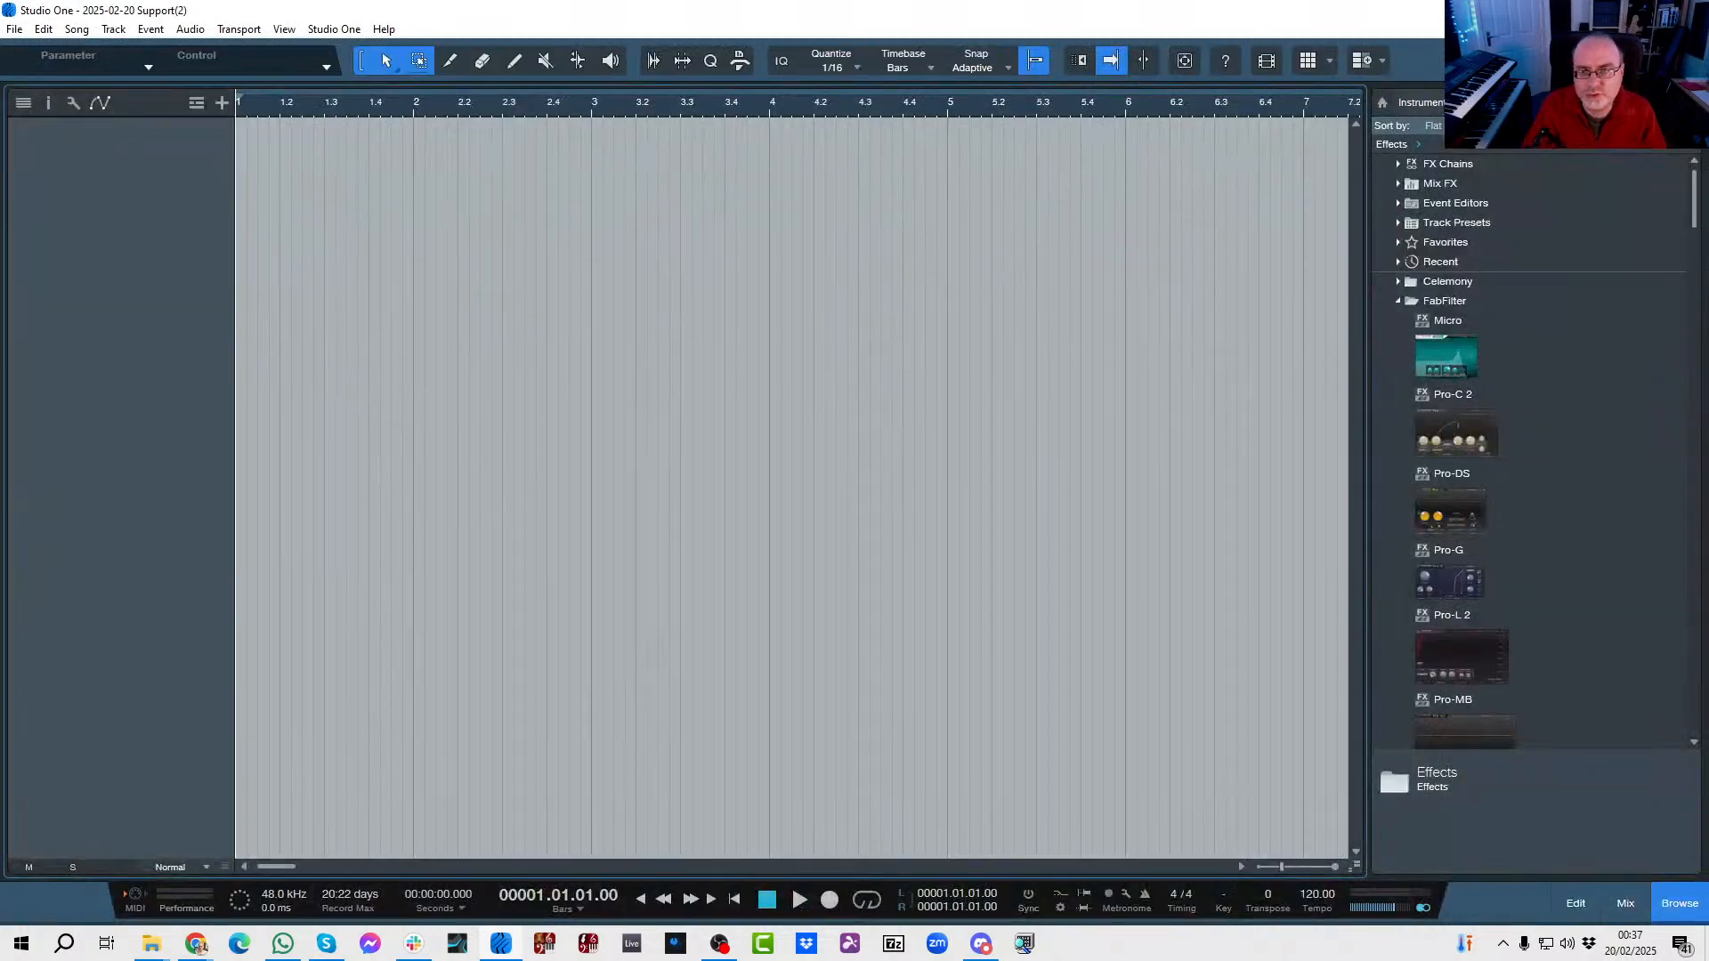
# Add a Presence instrument track and load its Acoustic Piano - Full preset.
pyautogui.click(1420, 104)
pyautogui.moveTo(1472, 494); pyautogui.dragTo(473, 251)
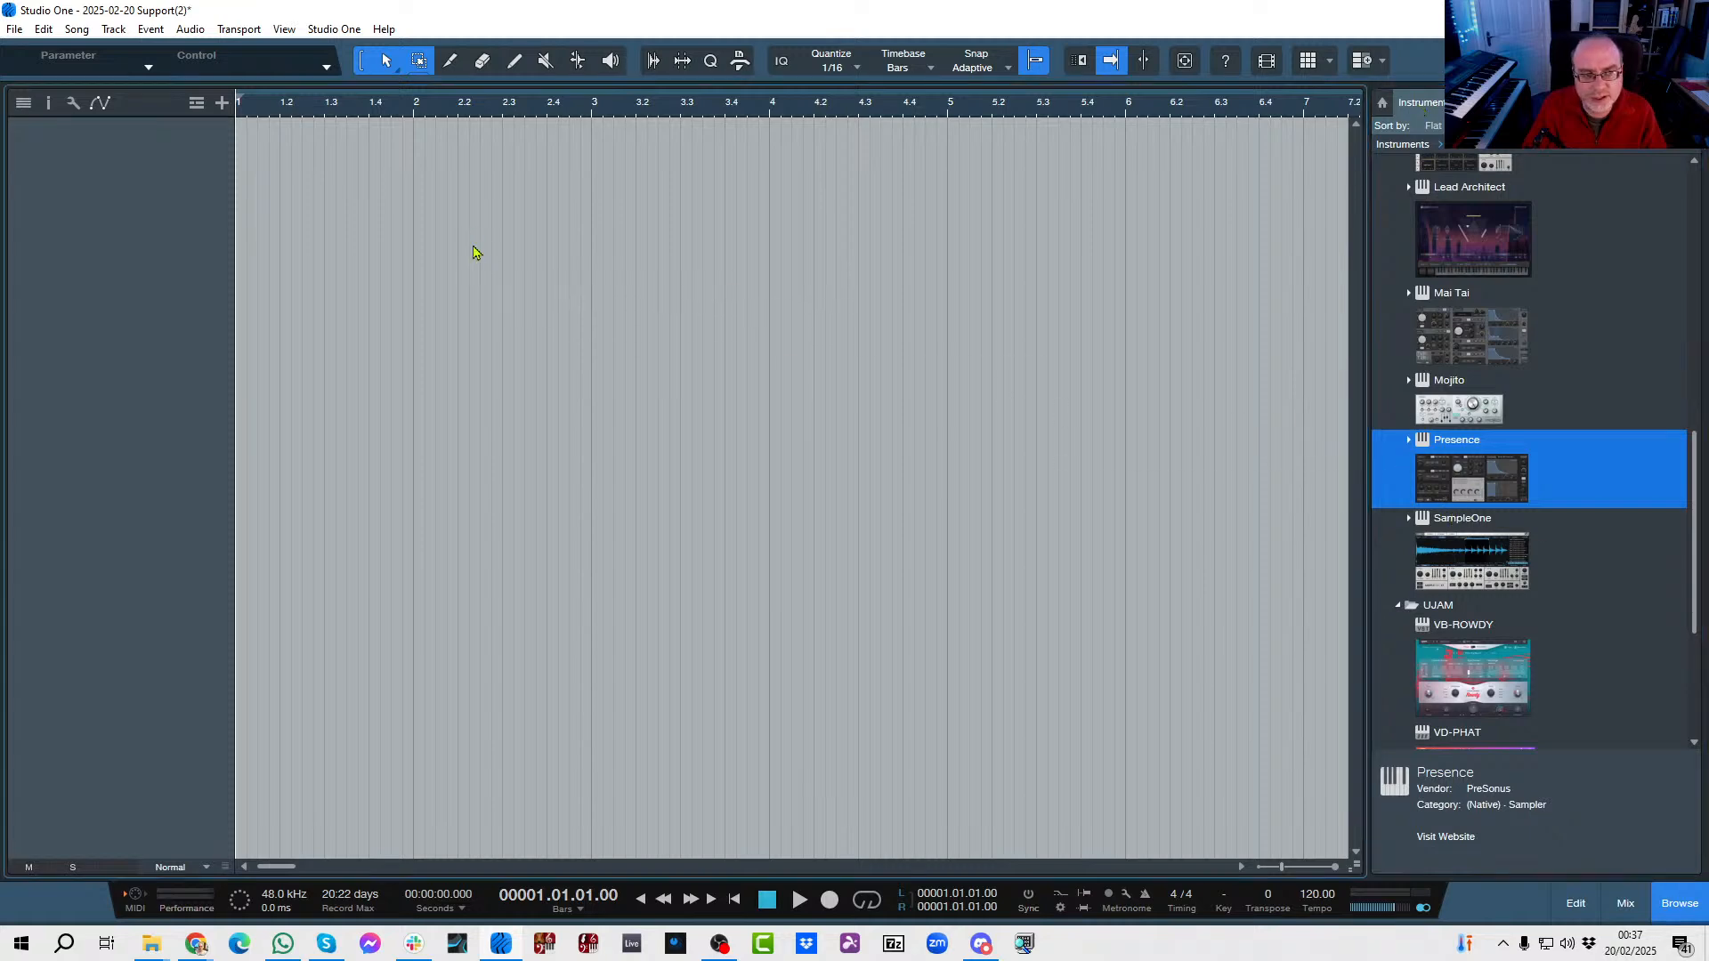
pyautogui.click(545, 185)
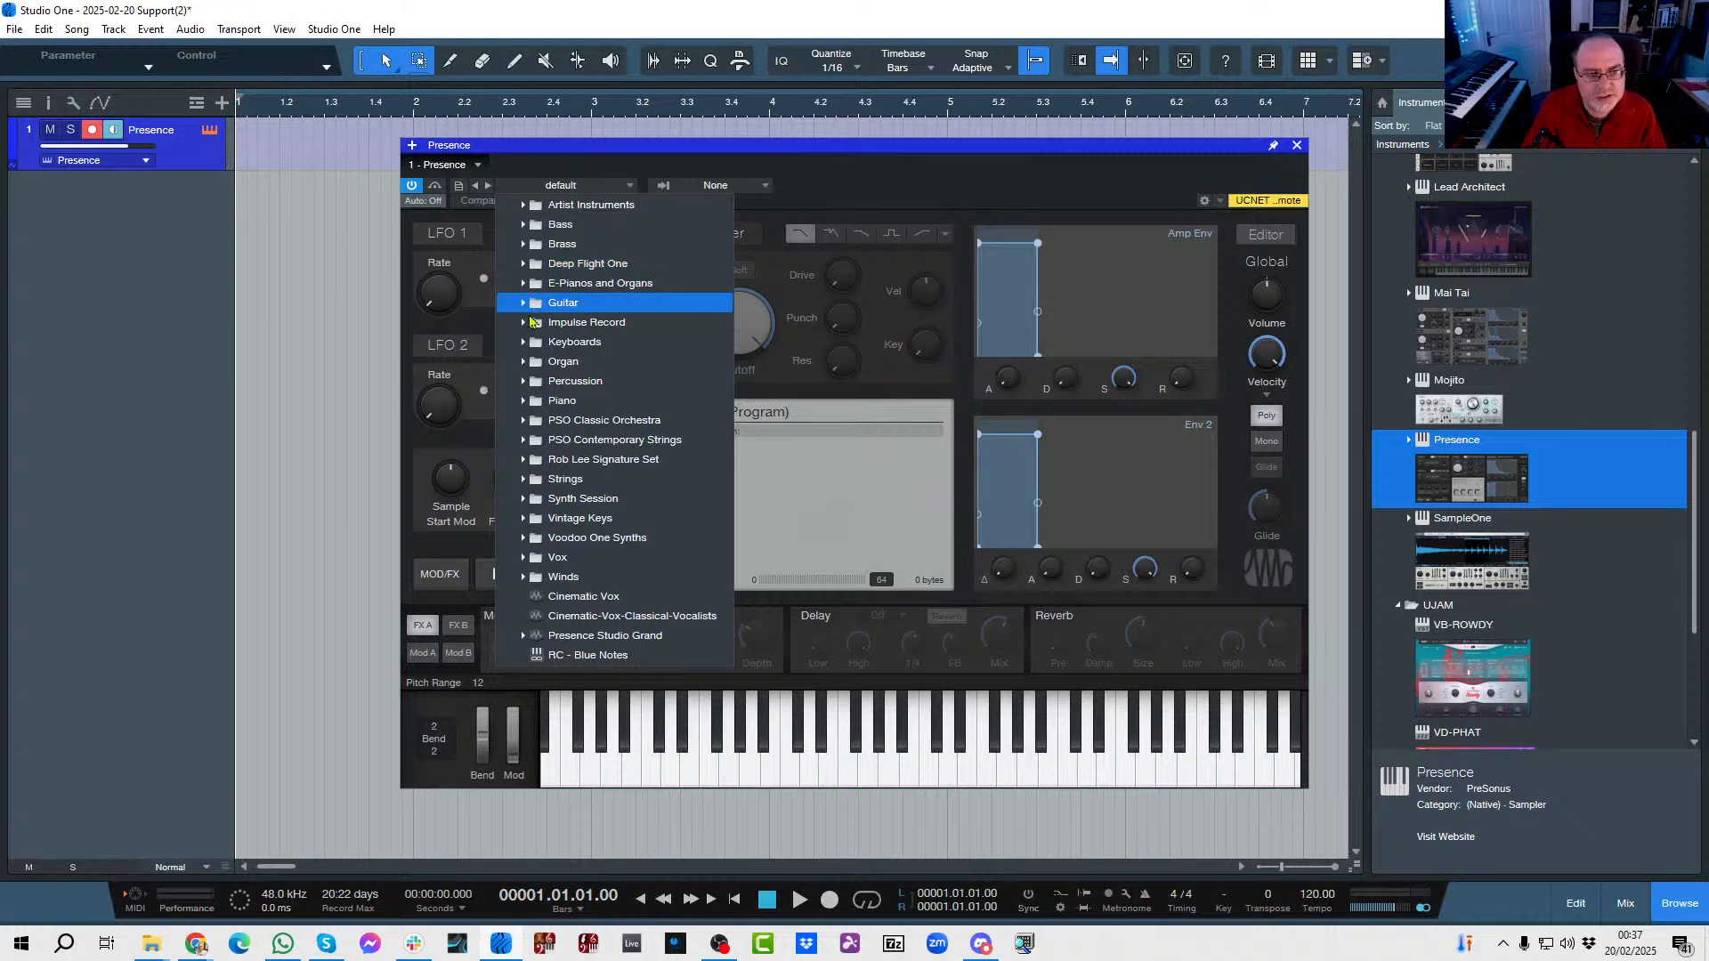
pyautogui.click(525, 403)
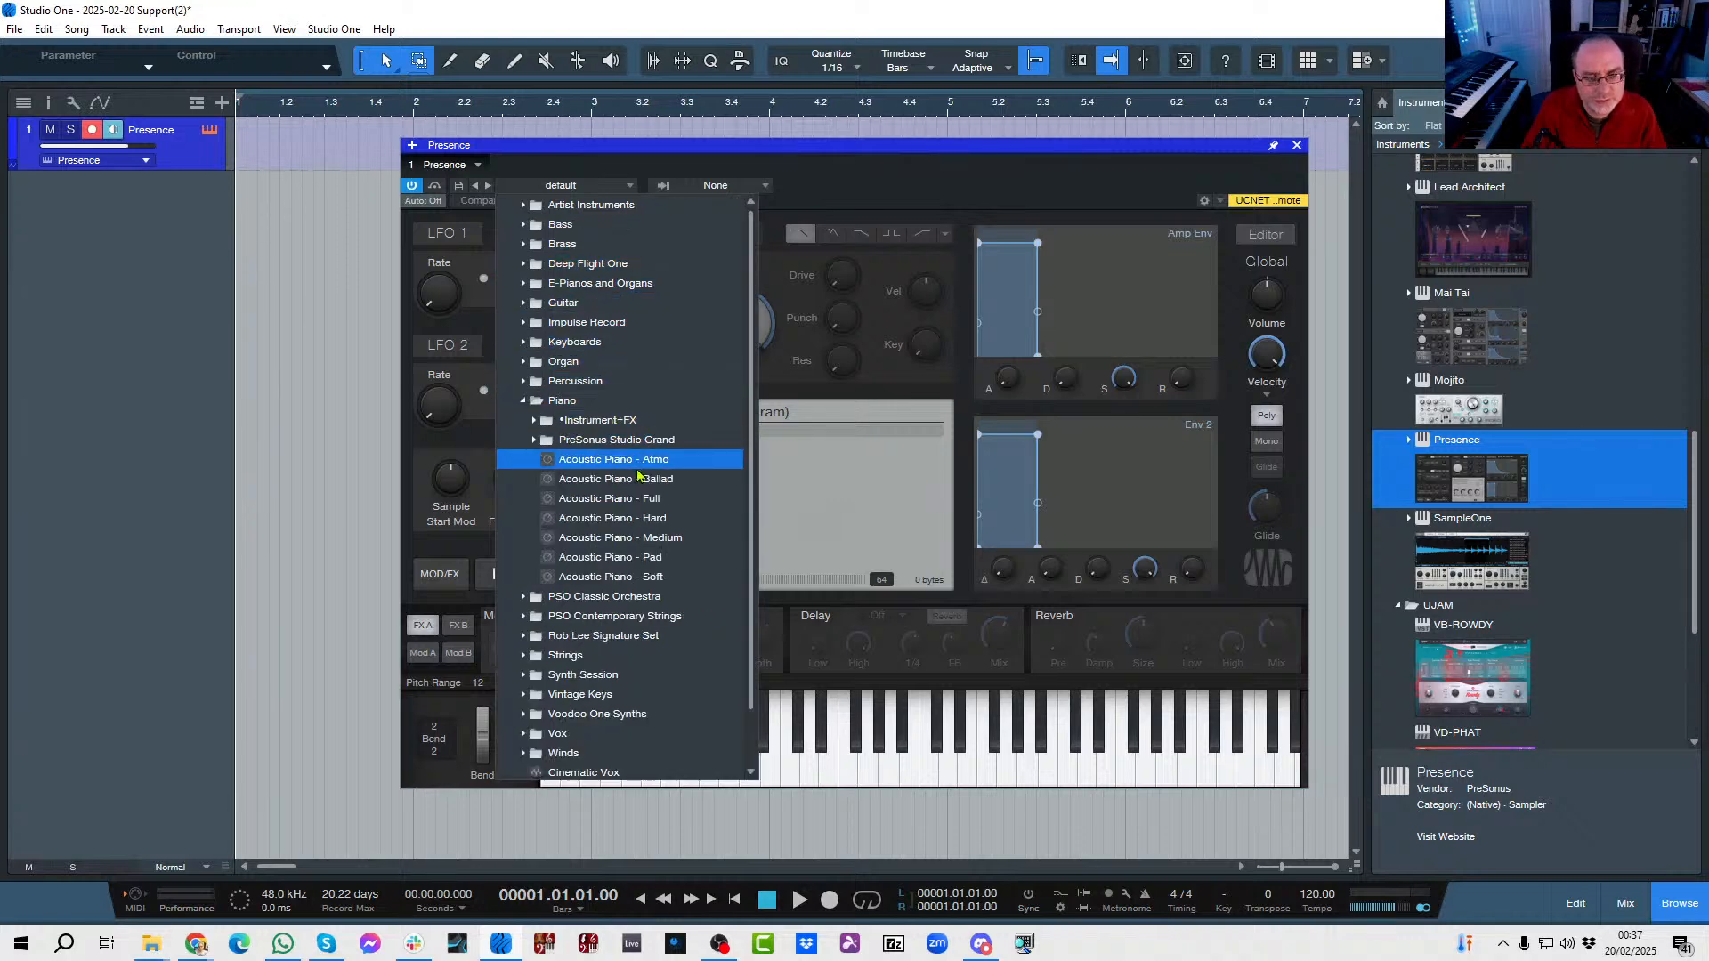
pyautogui.click(628, 500)
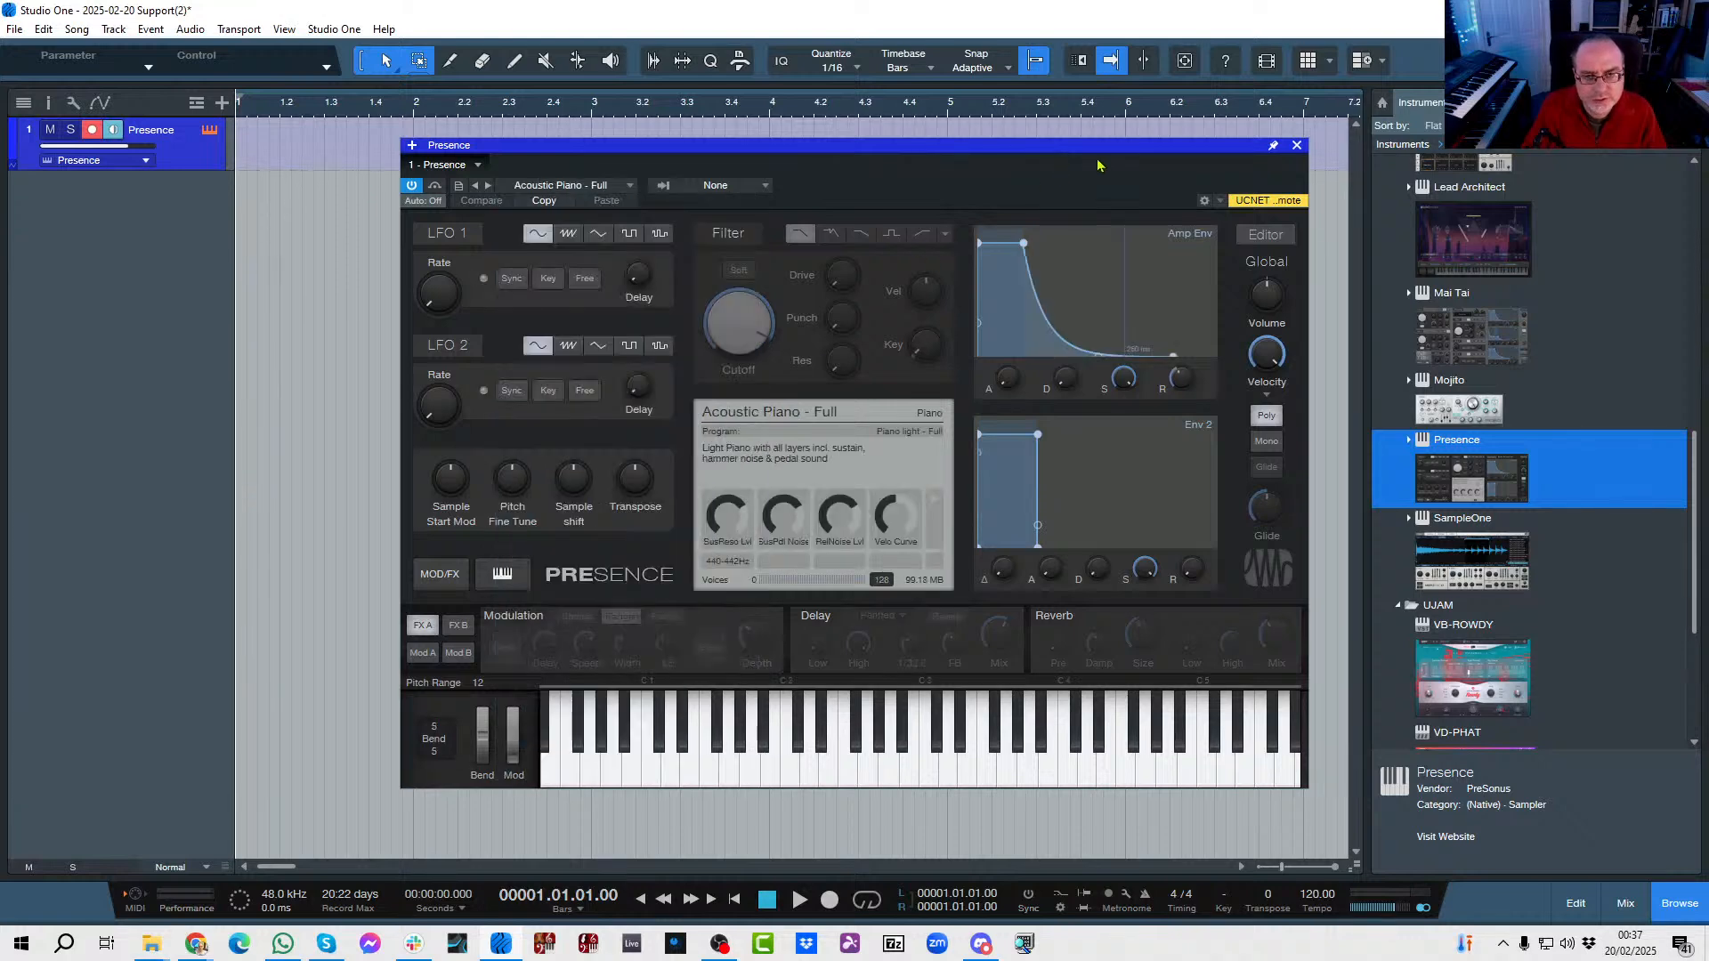
pyautogui.click(1296, 147)
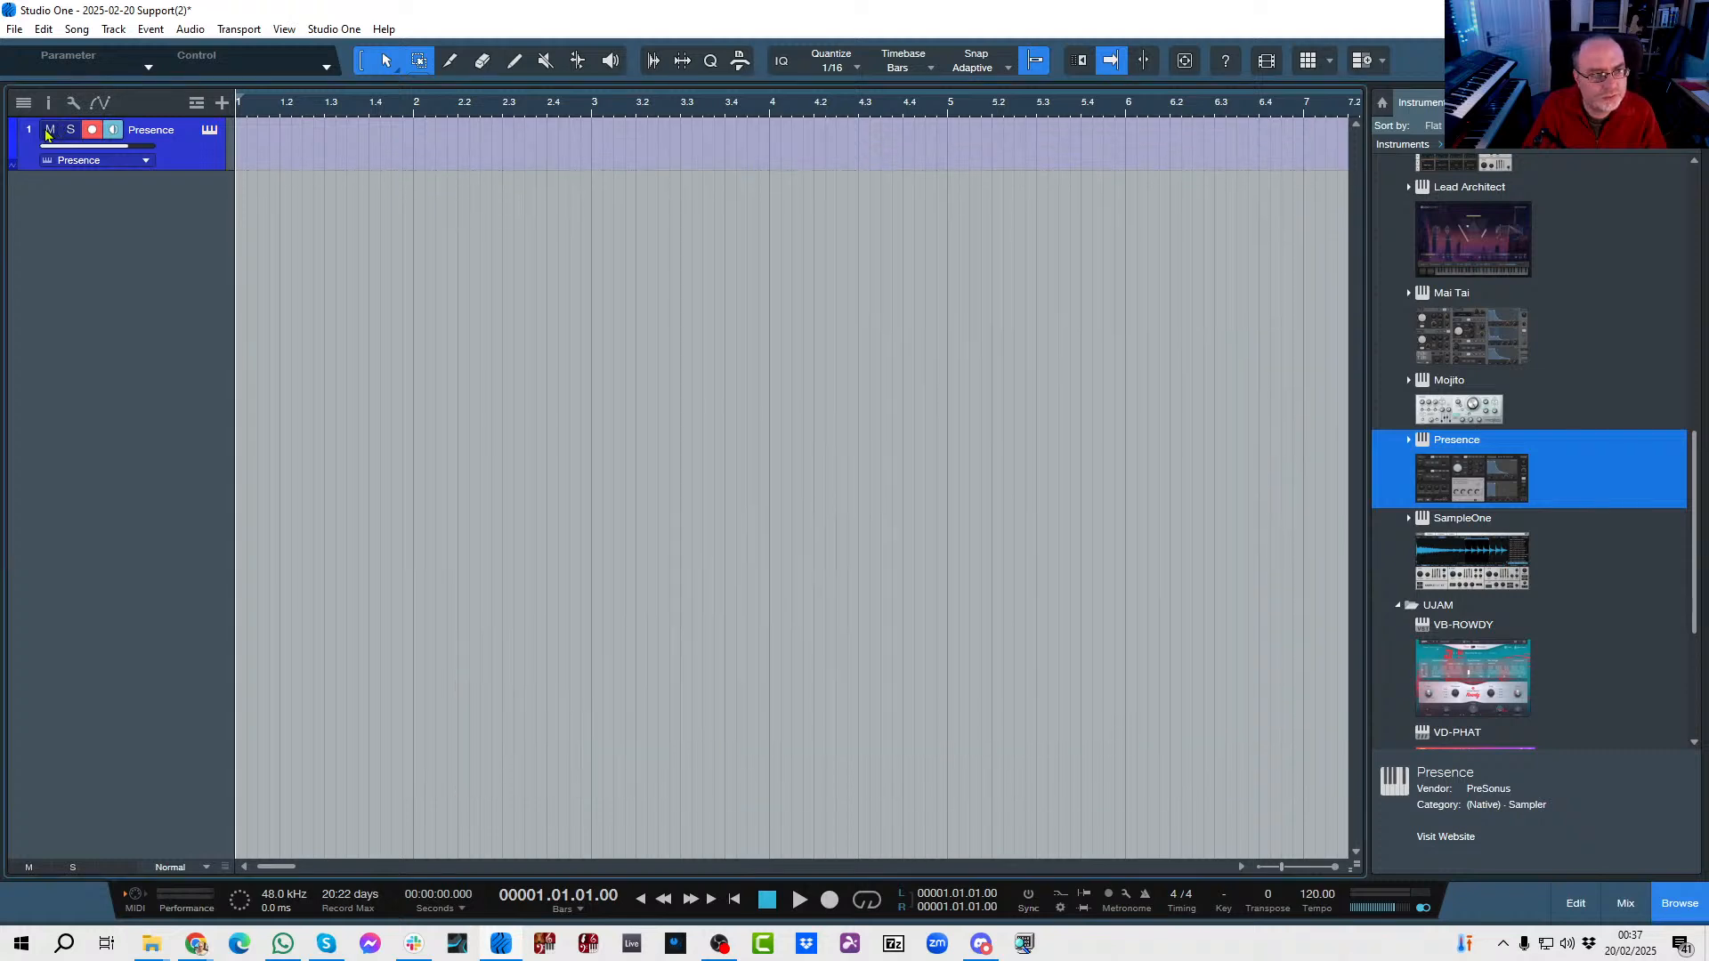
# Colour the Presence track green and show the chord track above it.
pyautogui.click(14, 136)
pyautogui.click(165, 201)
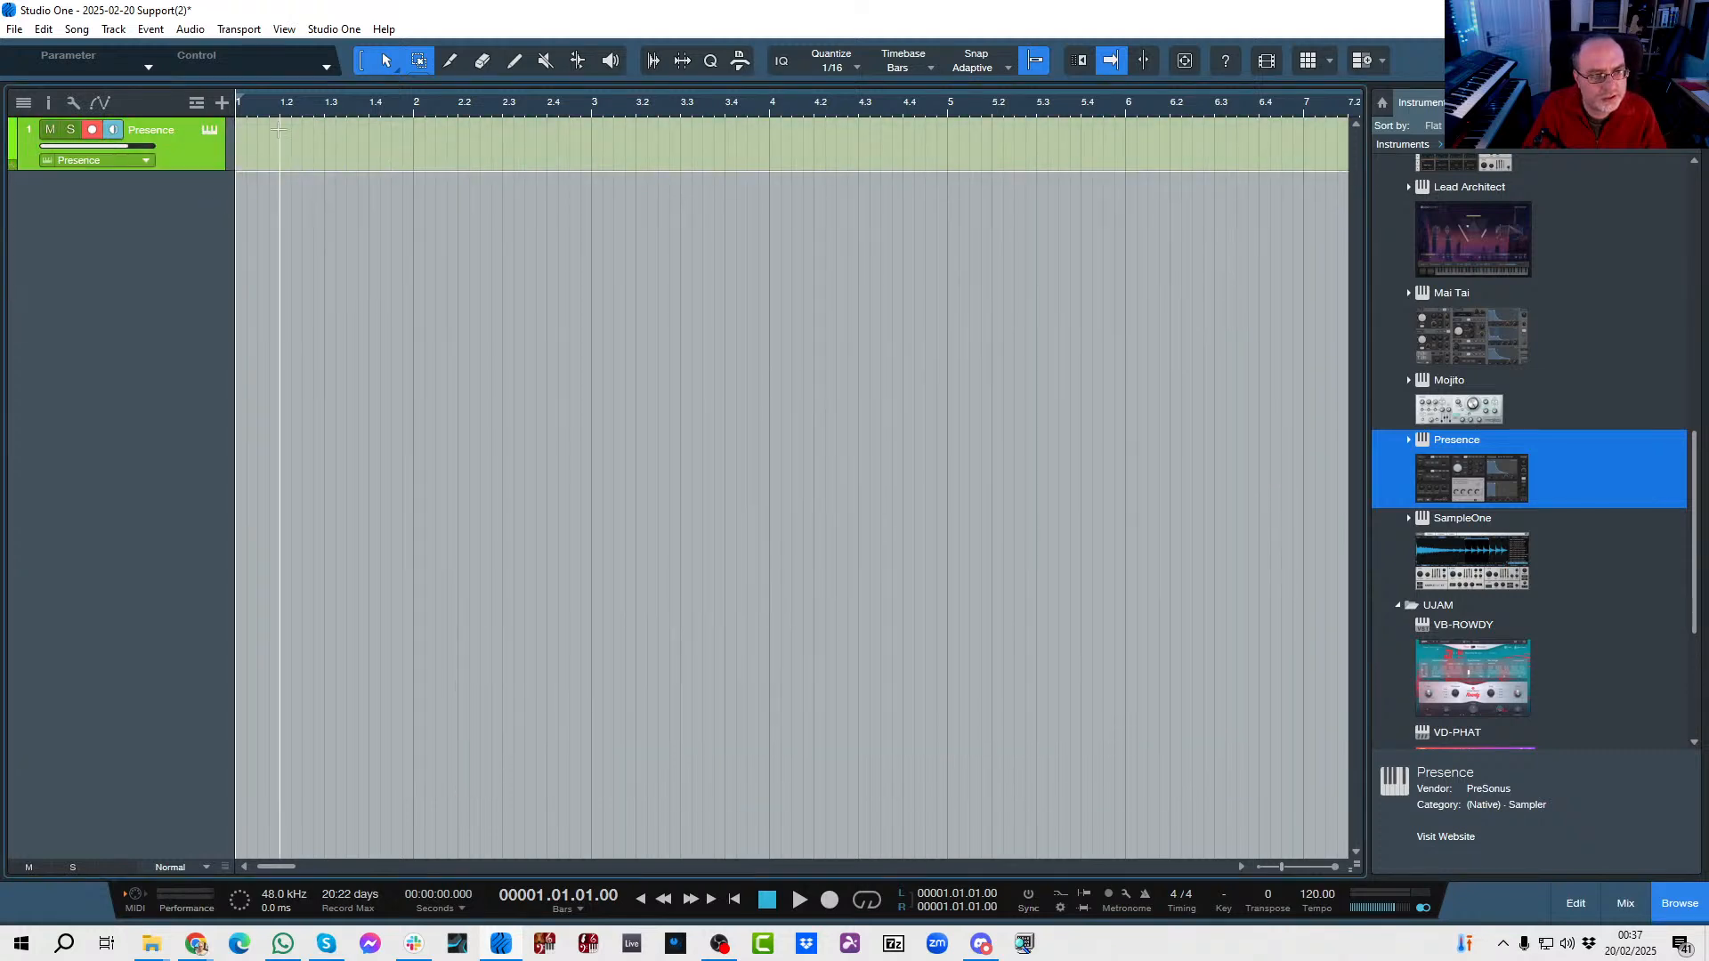
pyautogui.click(195, 104)
pyautogui.click(224, 183)
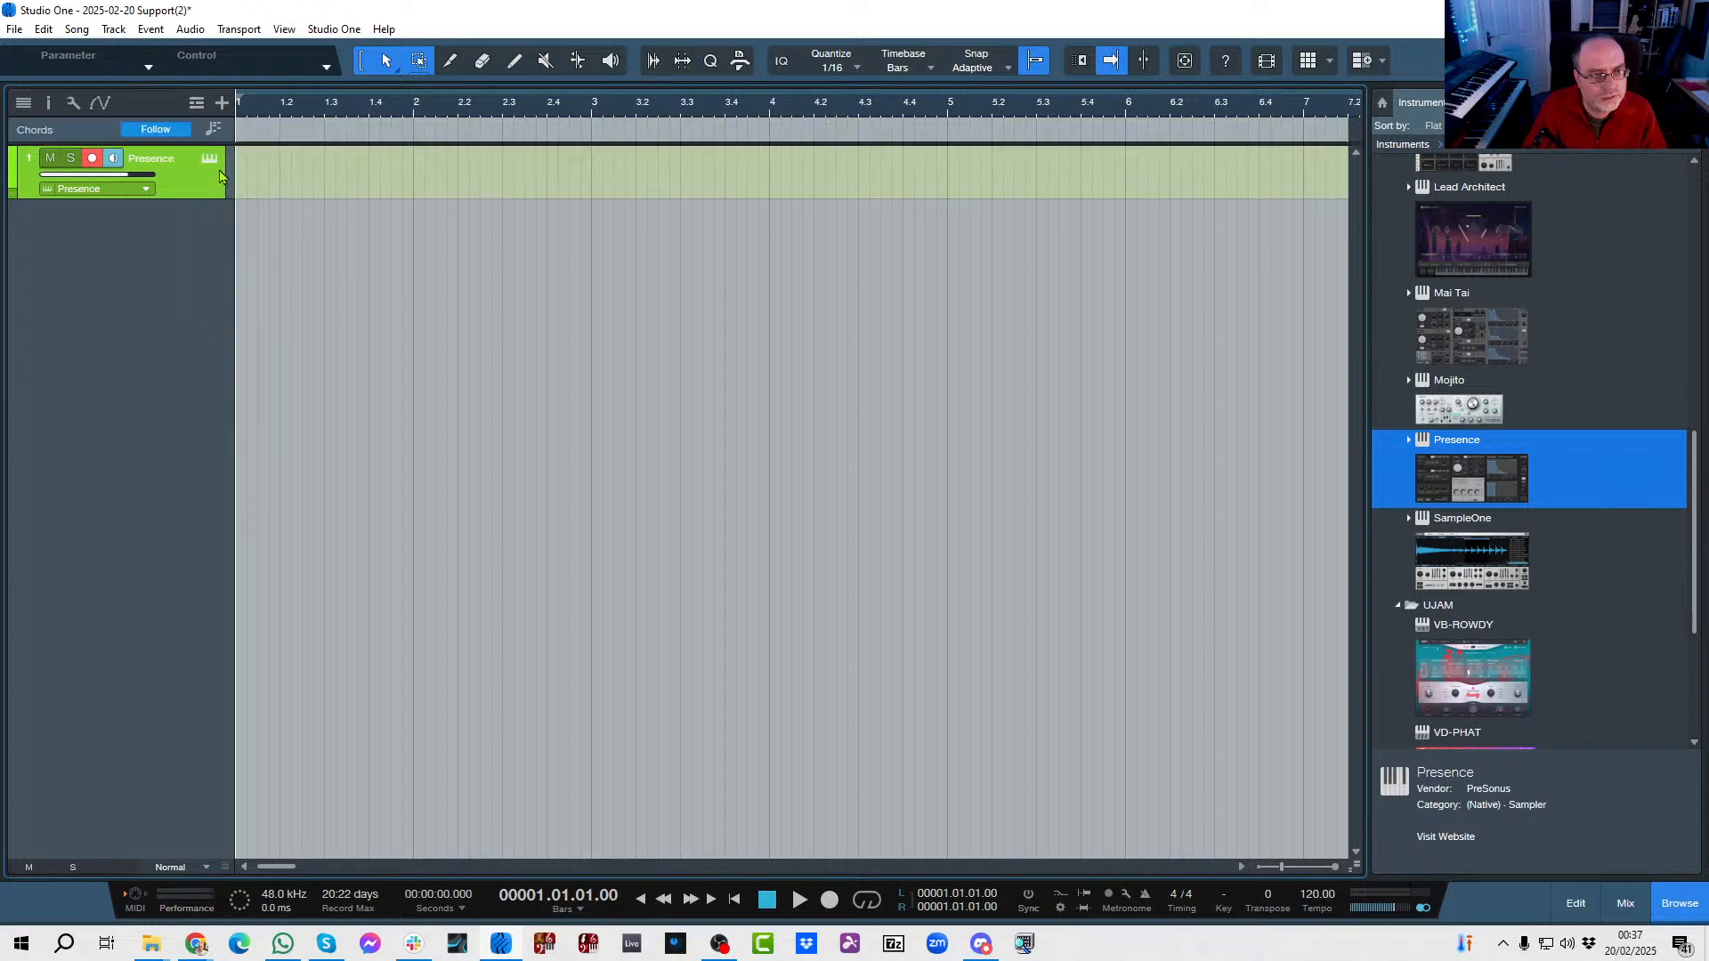
# Add four one-bar C chords to the chord track, filling bars 1 to 4.
pyautogui.click(246, 132)
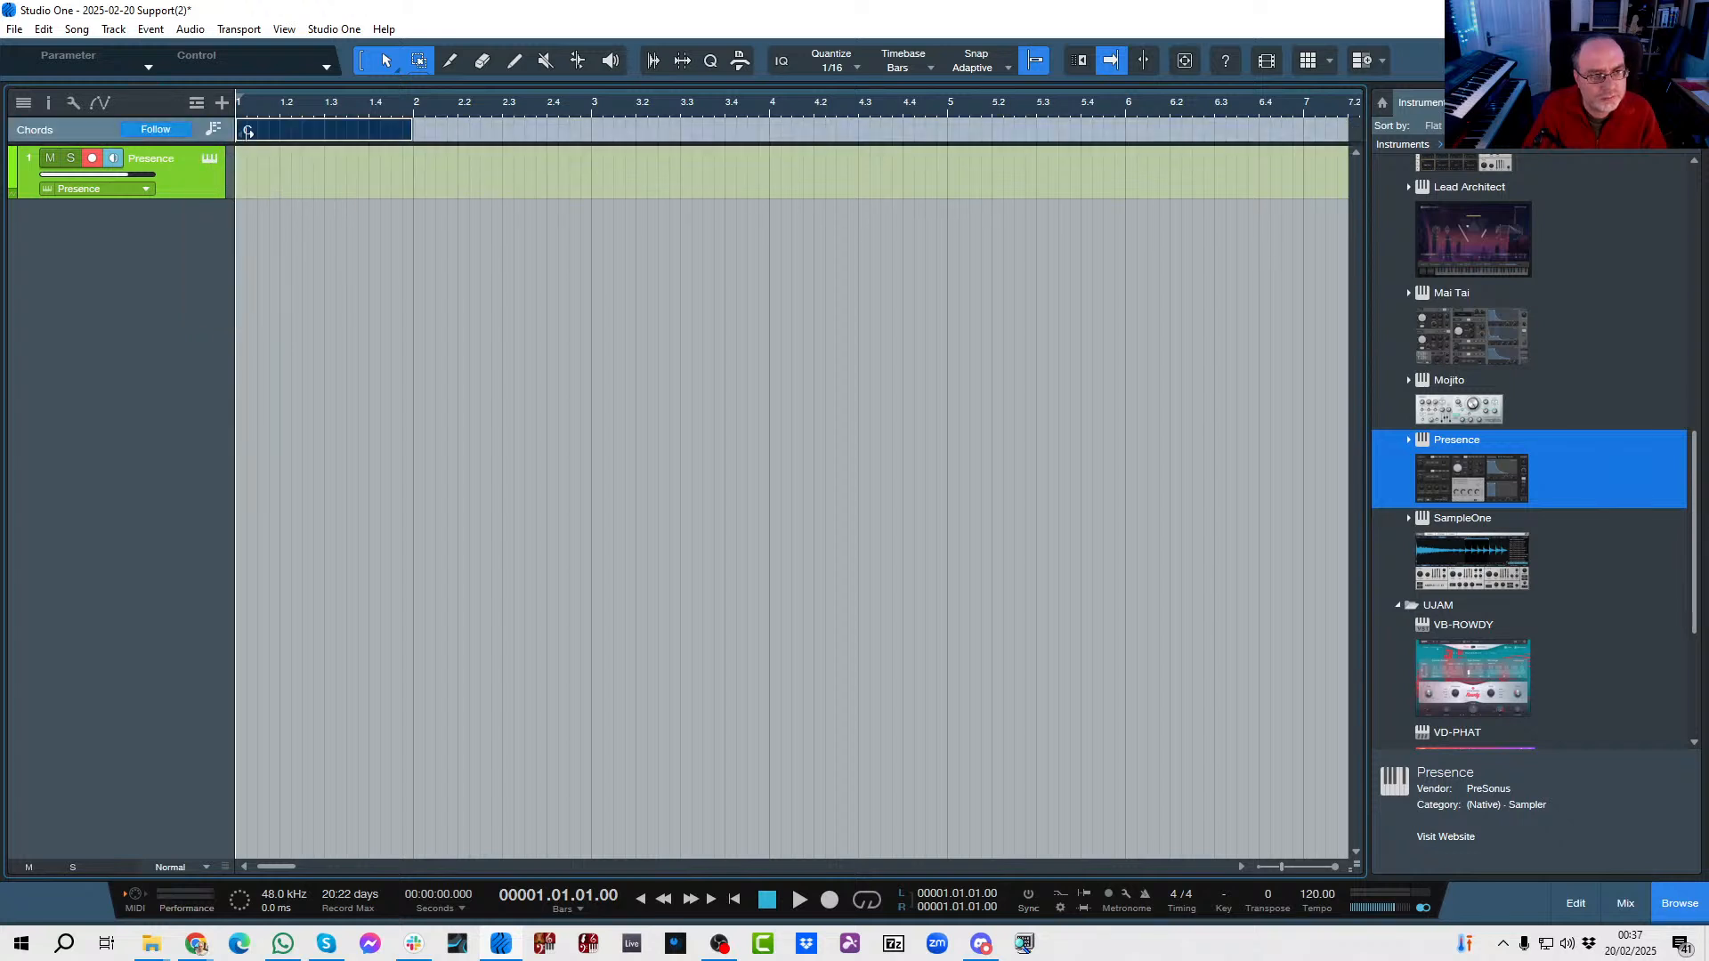
pyautogui.moveTo(246, 131); pyautogui.dragTo(401, 133)
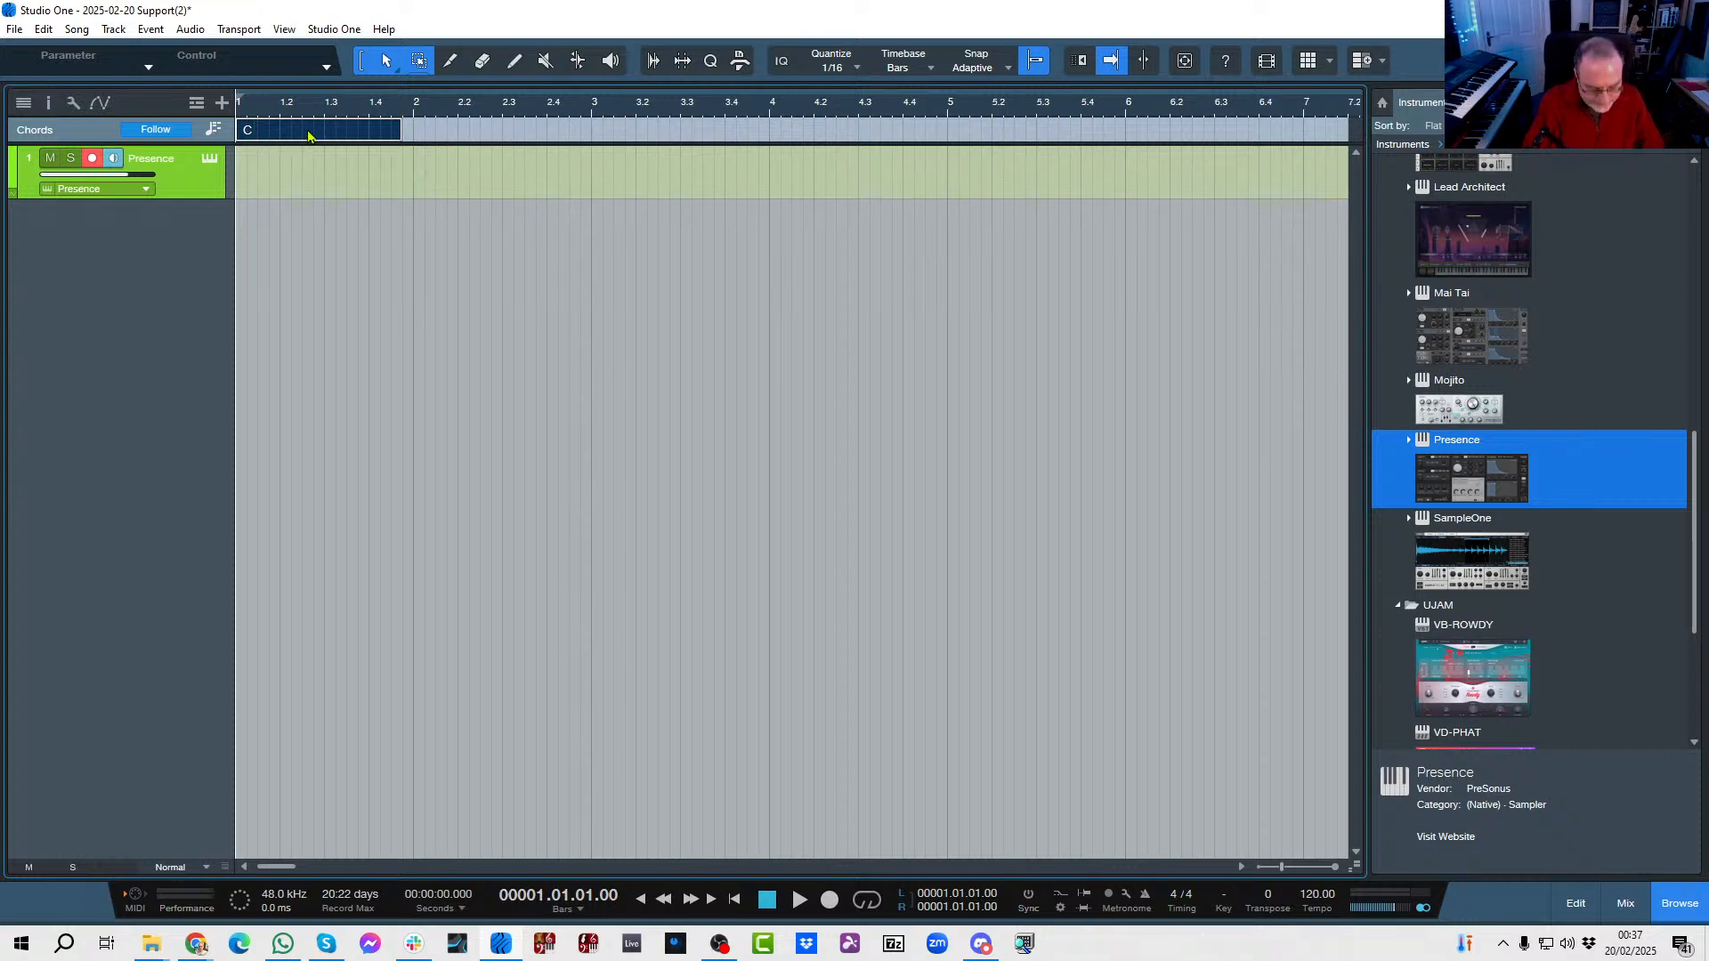
pyautogui.moveTo(406, 131); pyautogui.dragTo(416, 131)
pyautogui.doubleClick(434, 136)
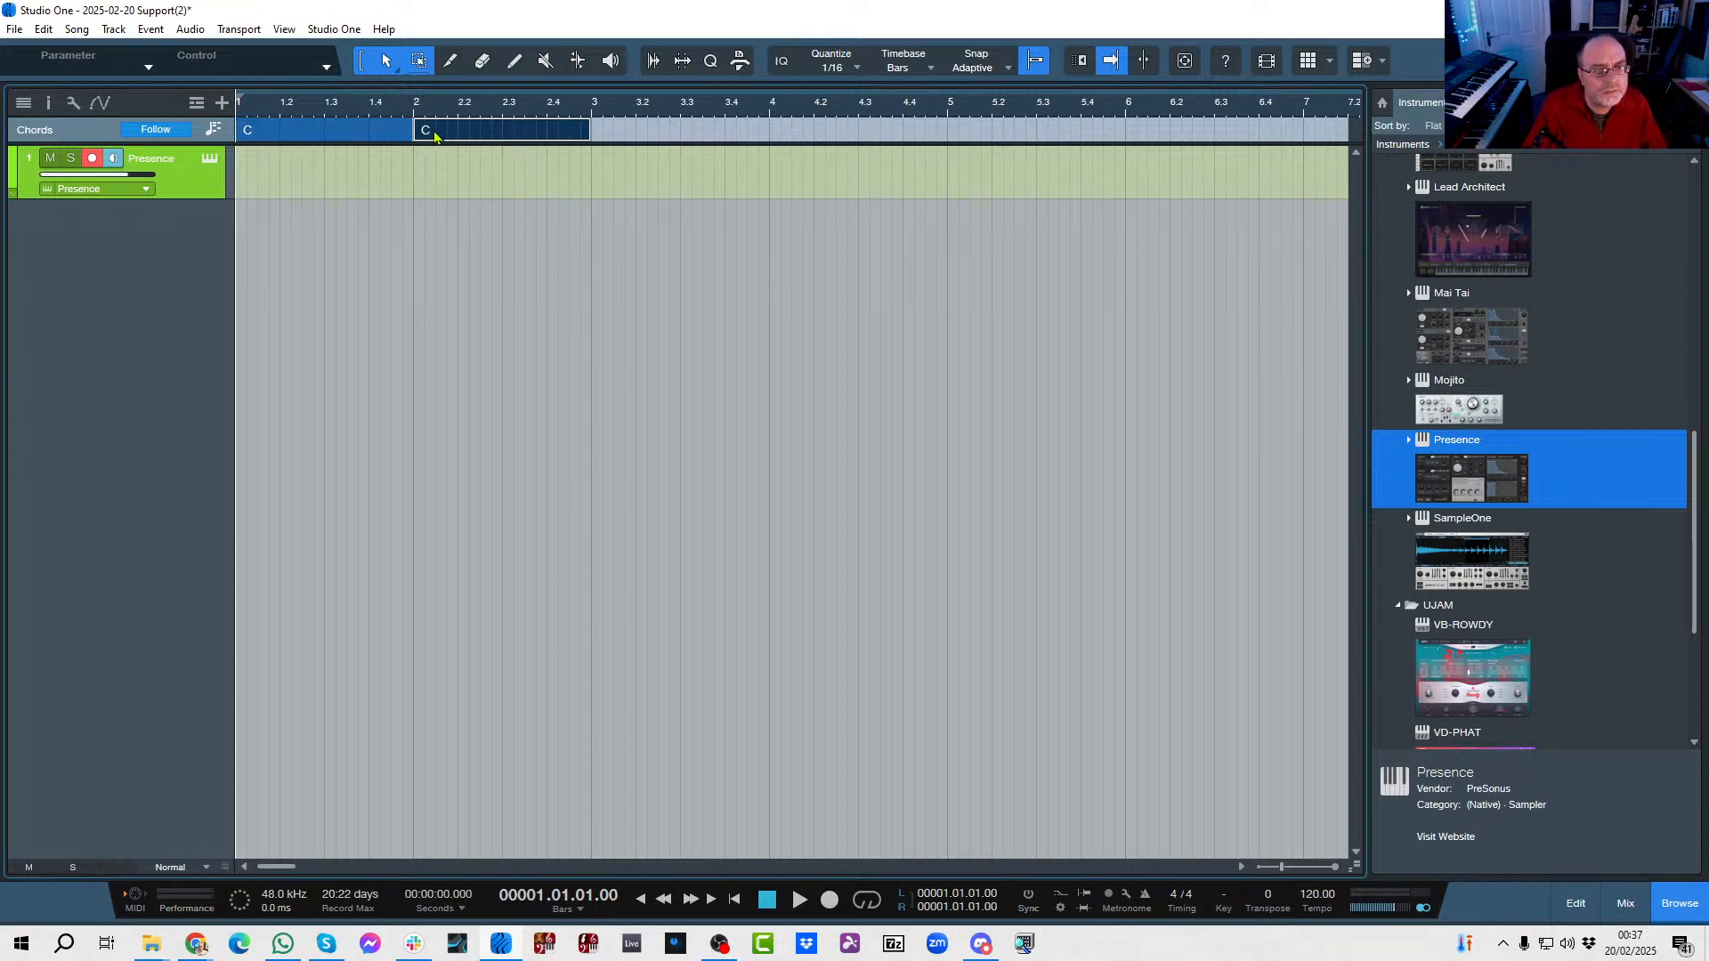
pyautogui.doubleClick(632, 138)
pyautogui.moveTo(632, 130); pyautogui.dragTo(771, 131)
pyautogui.doubleClick(783, 138)
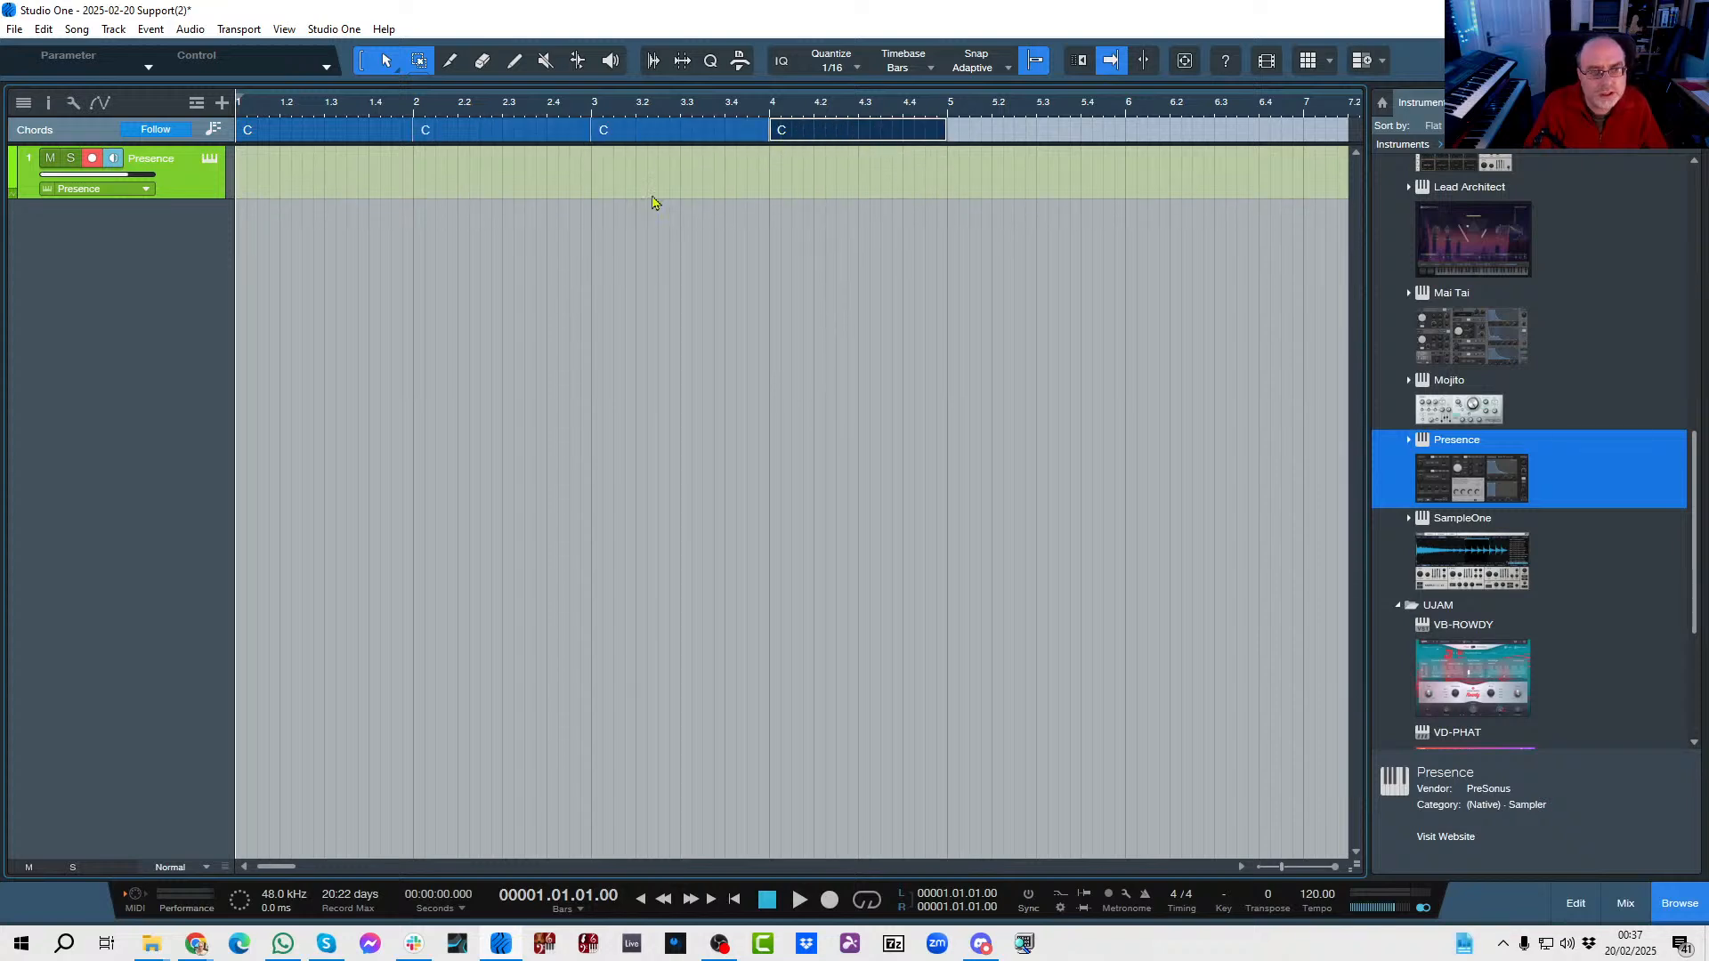
# Change the chord track's bar 2 chord to Am7 and its bar 3 chord to Fmaj7.
pyautogui.doubleClick(447, 138)
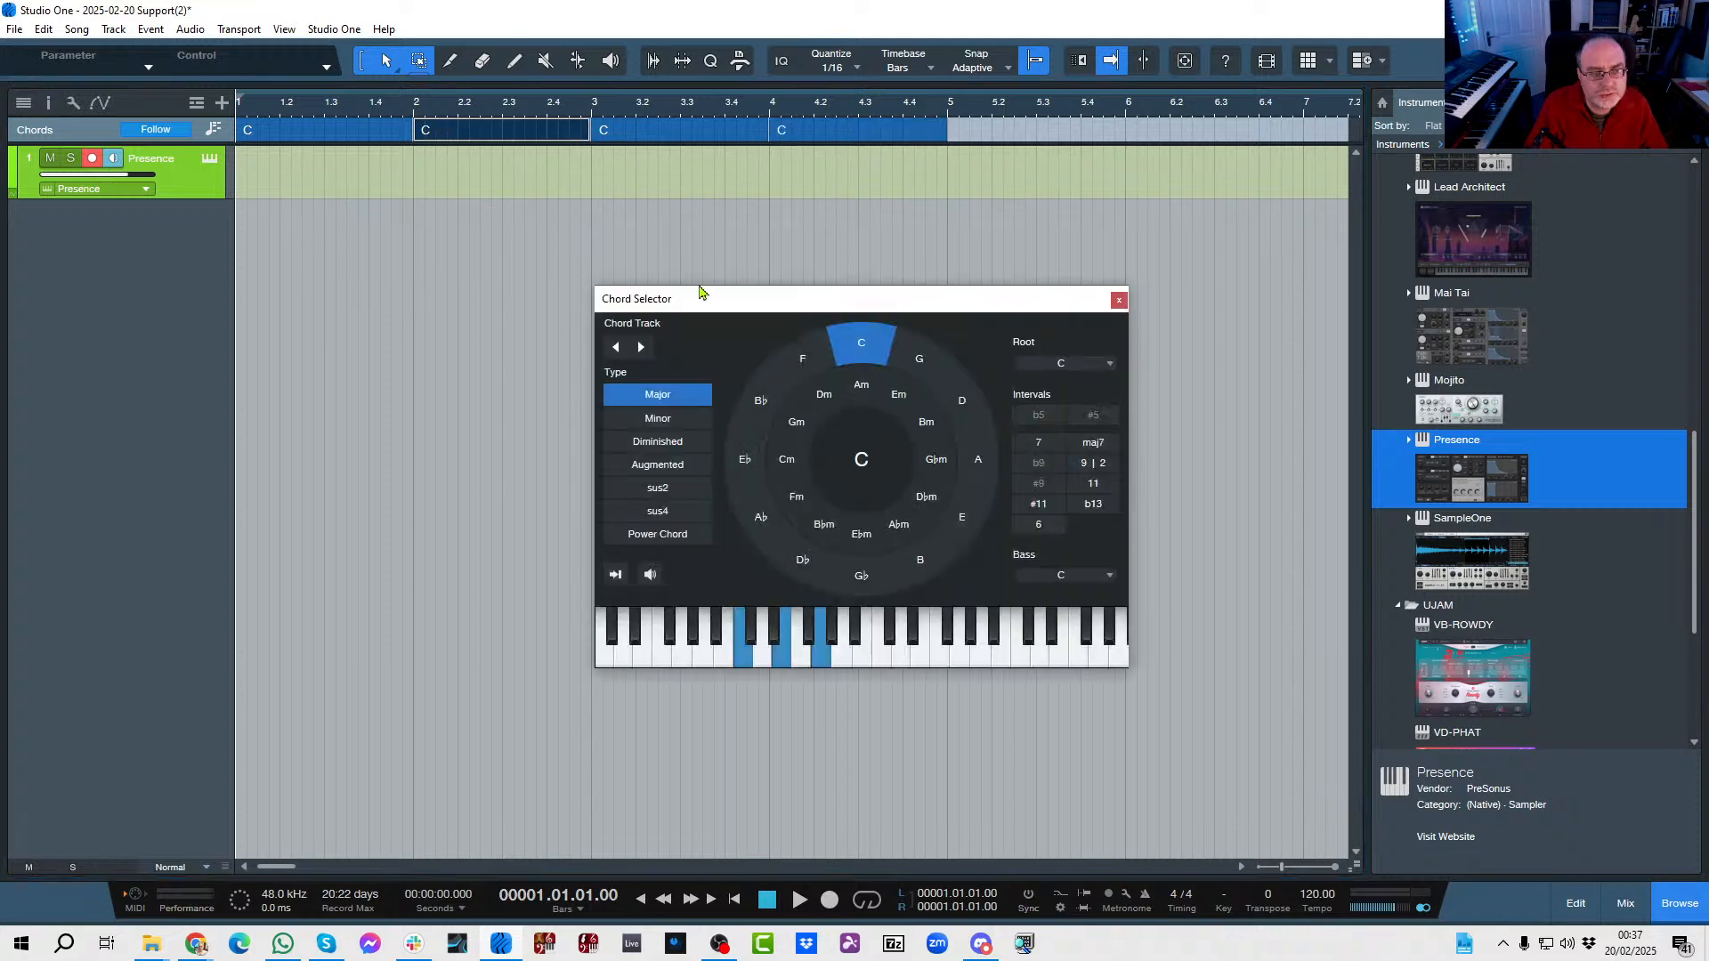
pyautogui.click(861, 384)
pyautogui.click(1038, 443)
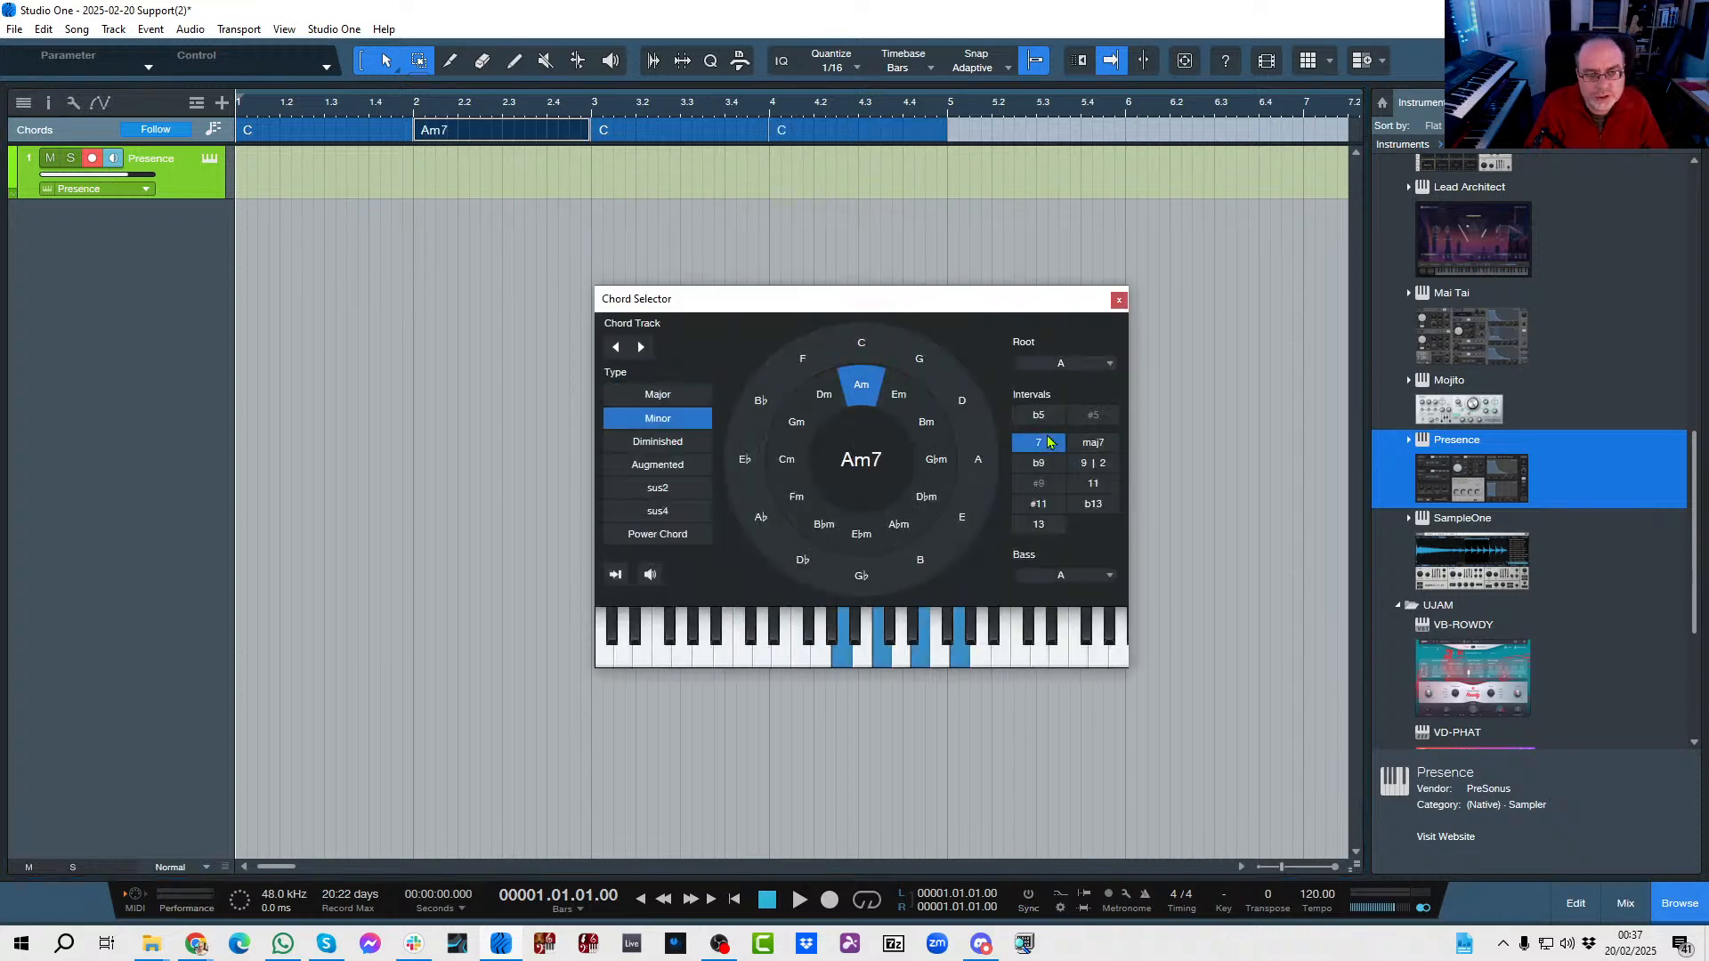
pyautogui.click(620, 132)
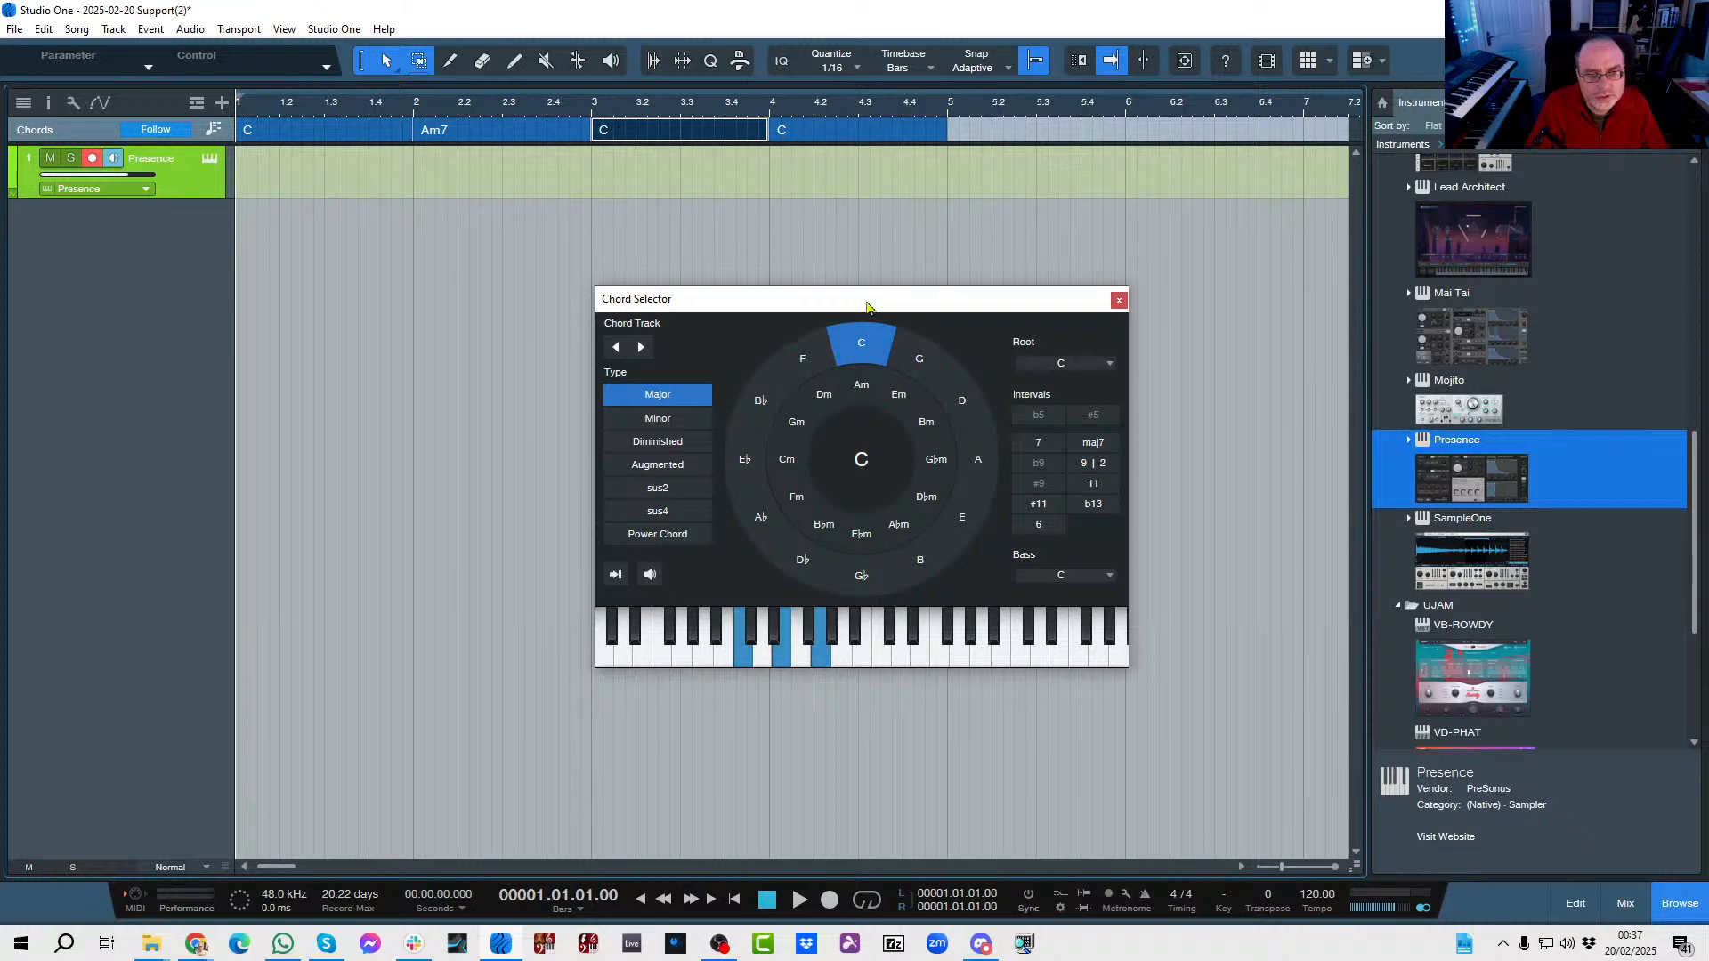
pyautogui.click(804, 353)
pyautogui.click(1087, 443)
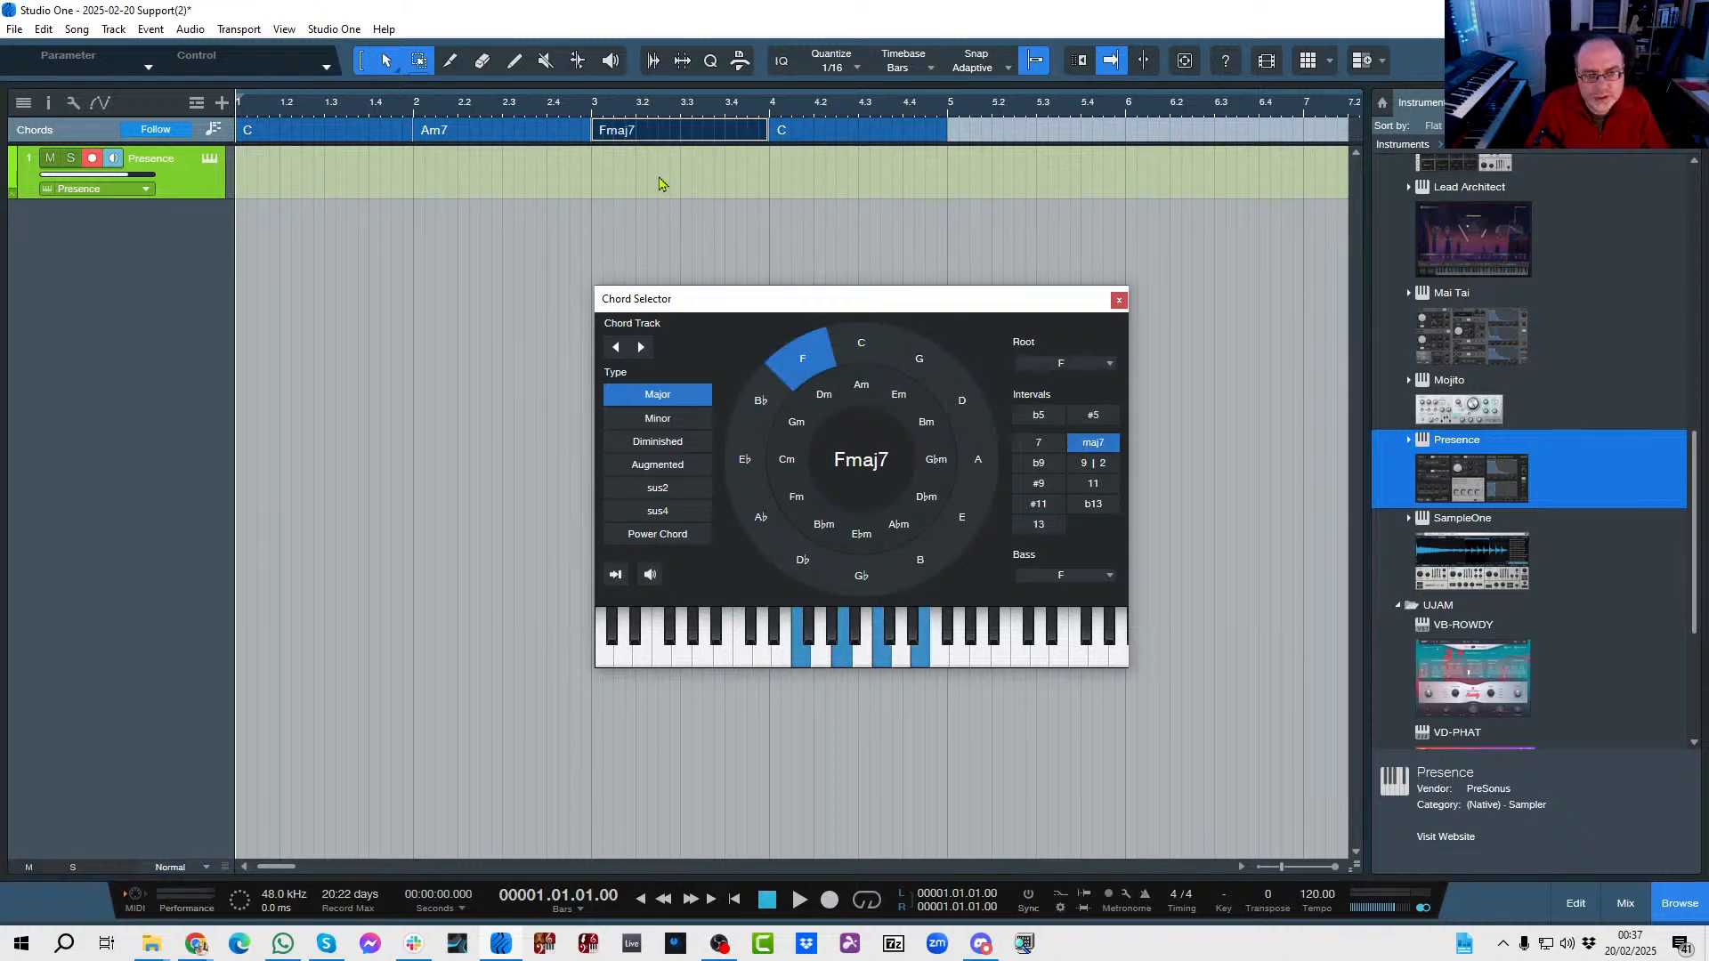
# Change the bar 4 chord to G11 by adding the 7, 9 and 11 intervals to G major, and close the Chord Selector.
pyautogui.click(783, 131)
pyautogui.click(921, 359)
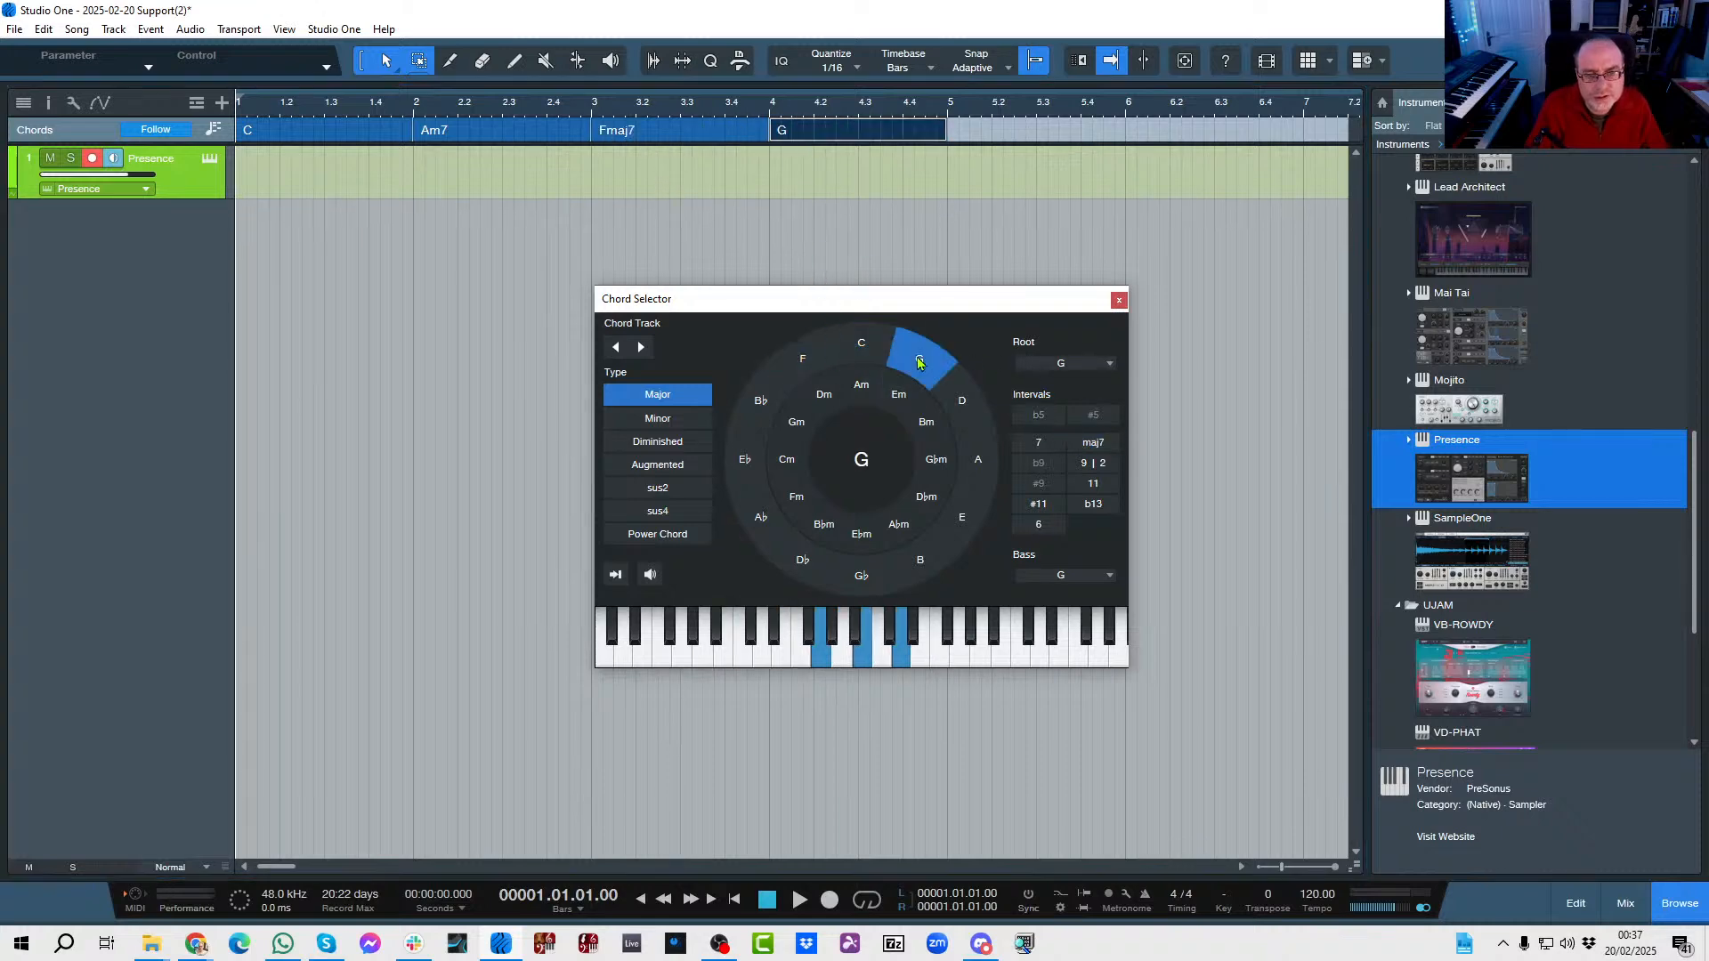
pyautogui.click(1090, 467)
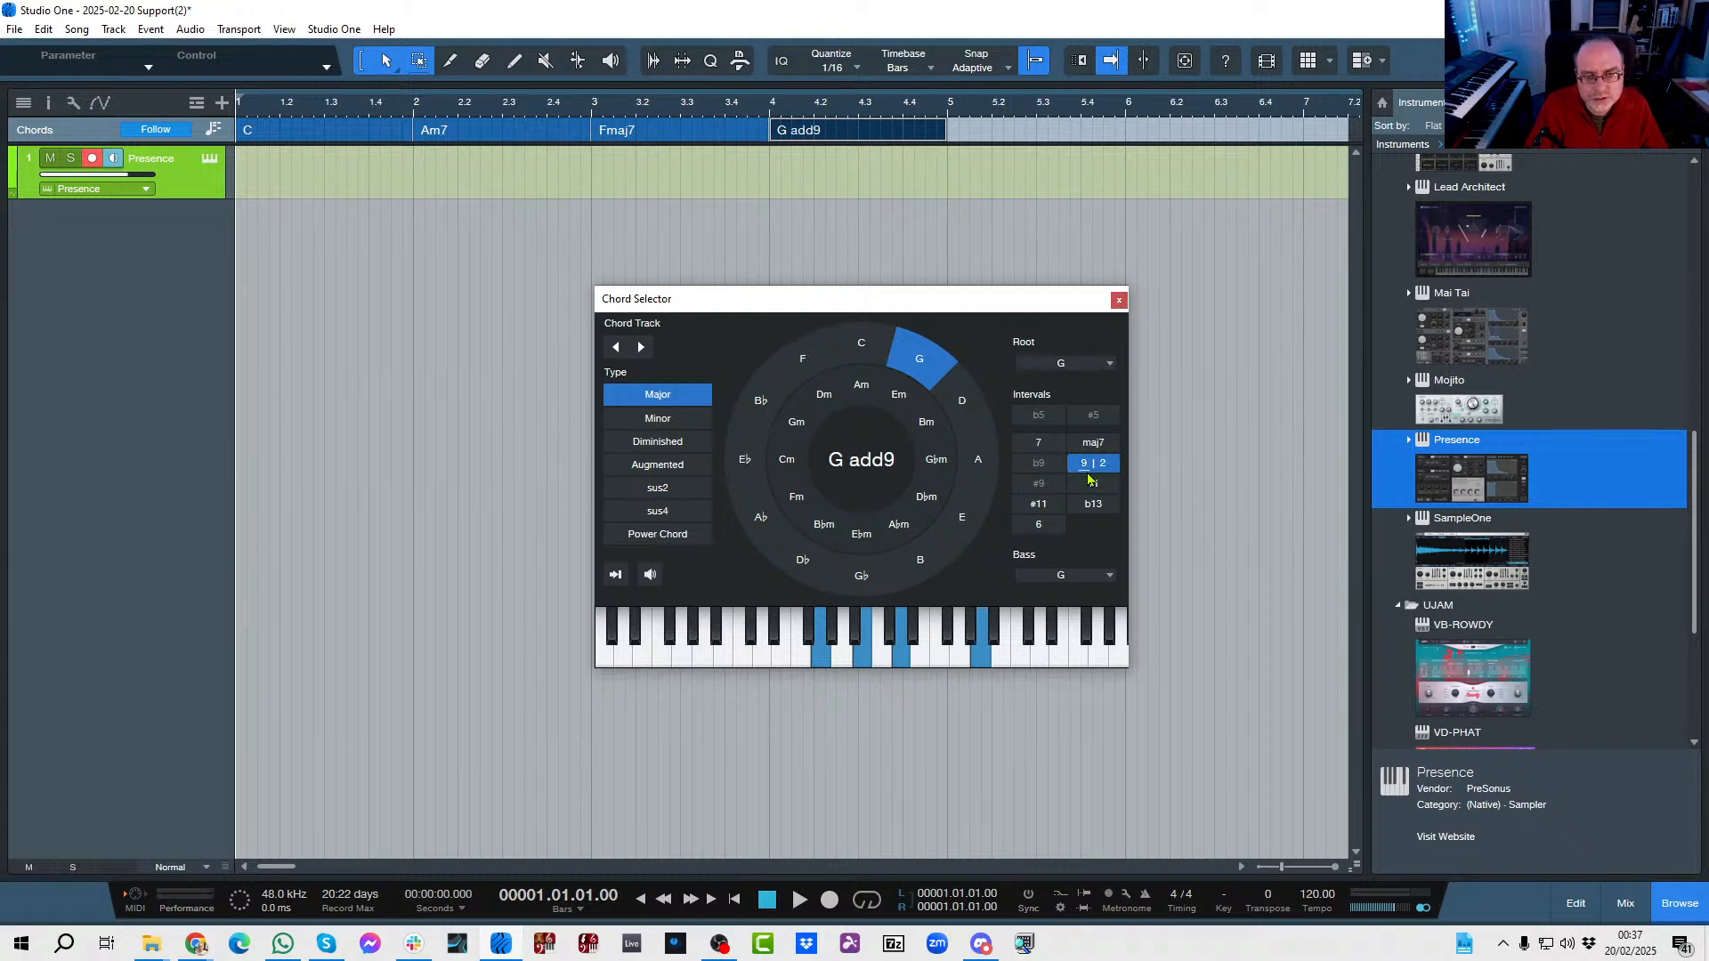
pyautogui.click(1041, 442)
pyautogui.click(1093, 484)
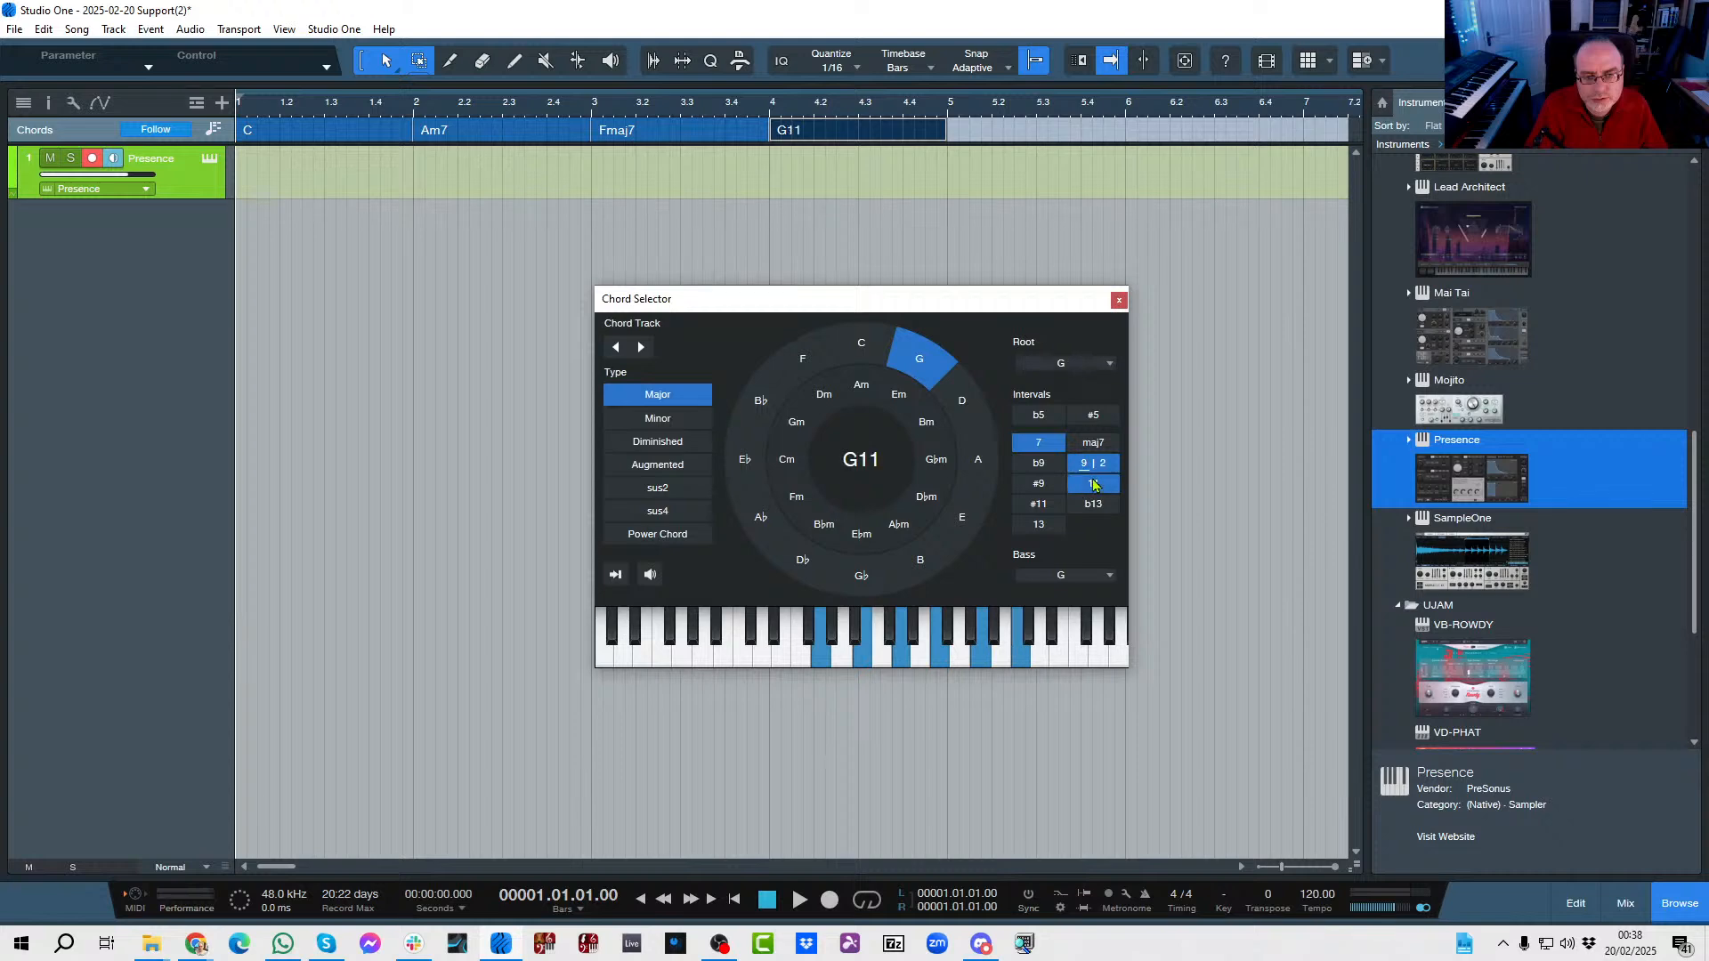
pyautogui.click(1119, 302)
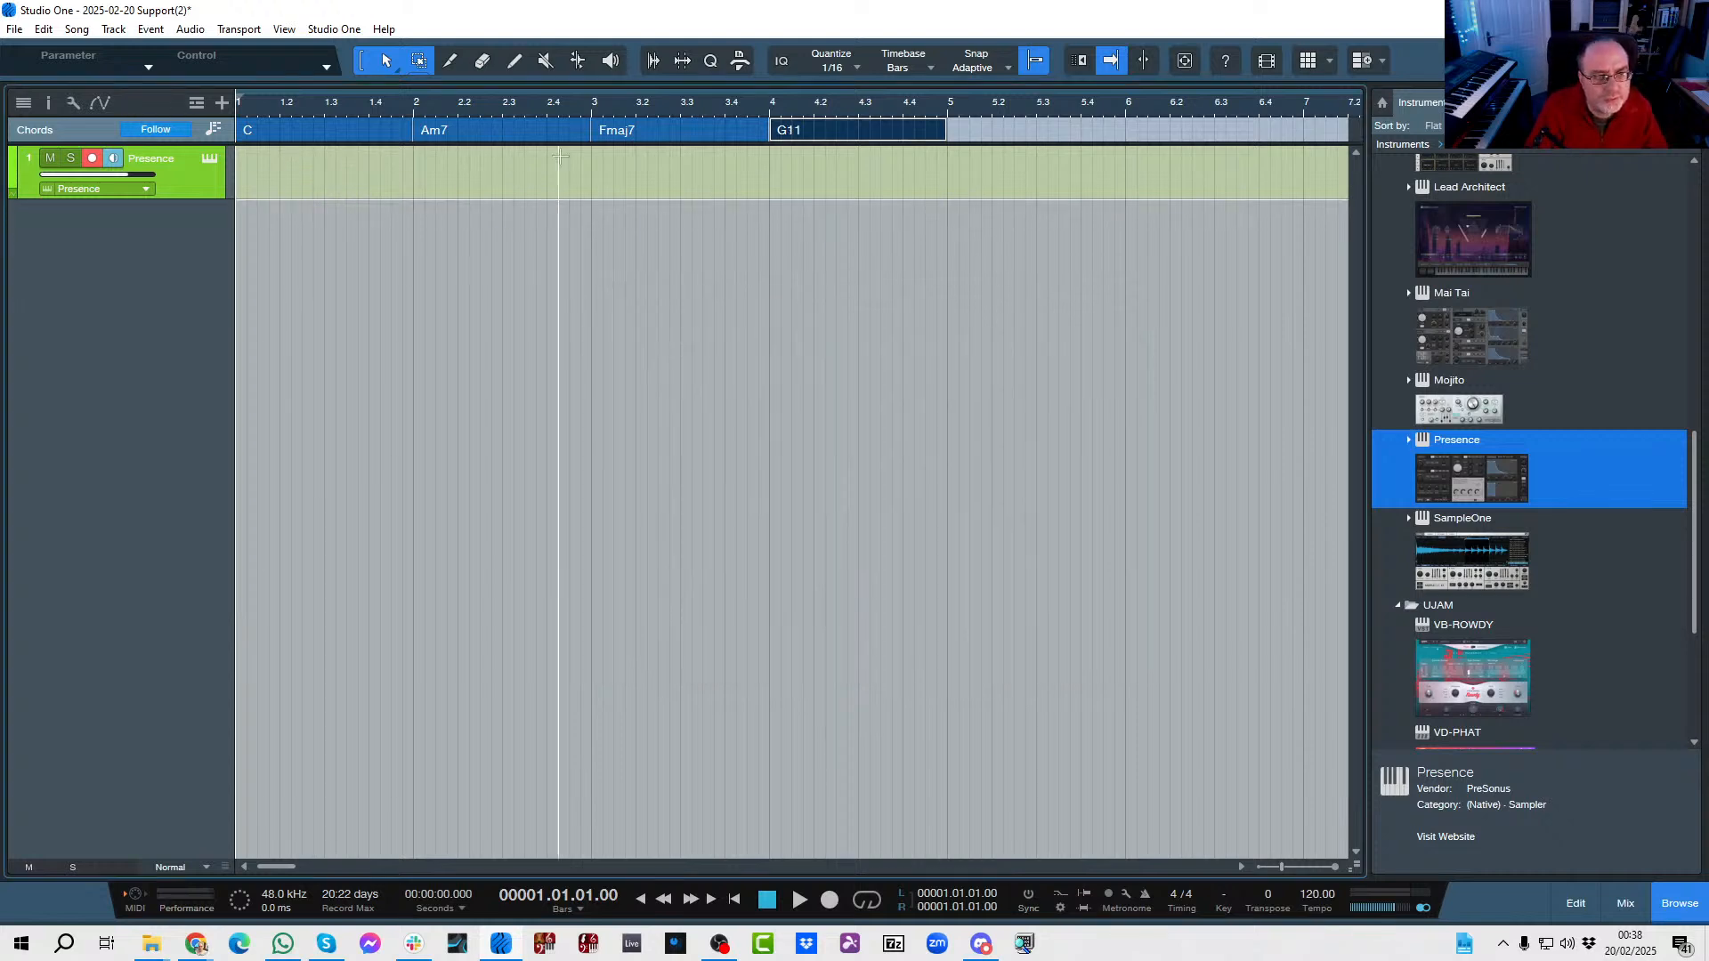
# Place the four chords from the chord track as note events on the Presence track in bars 1 to 4.
pyautogui.click(963, 163)
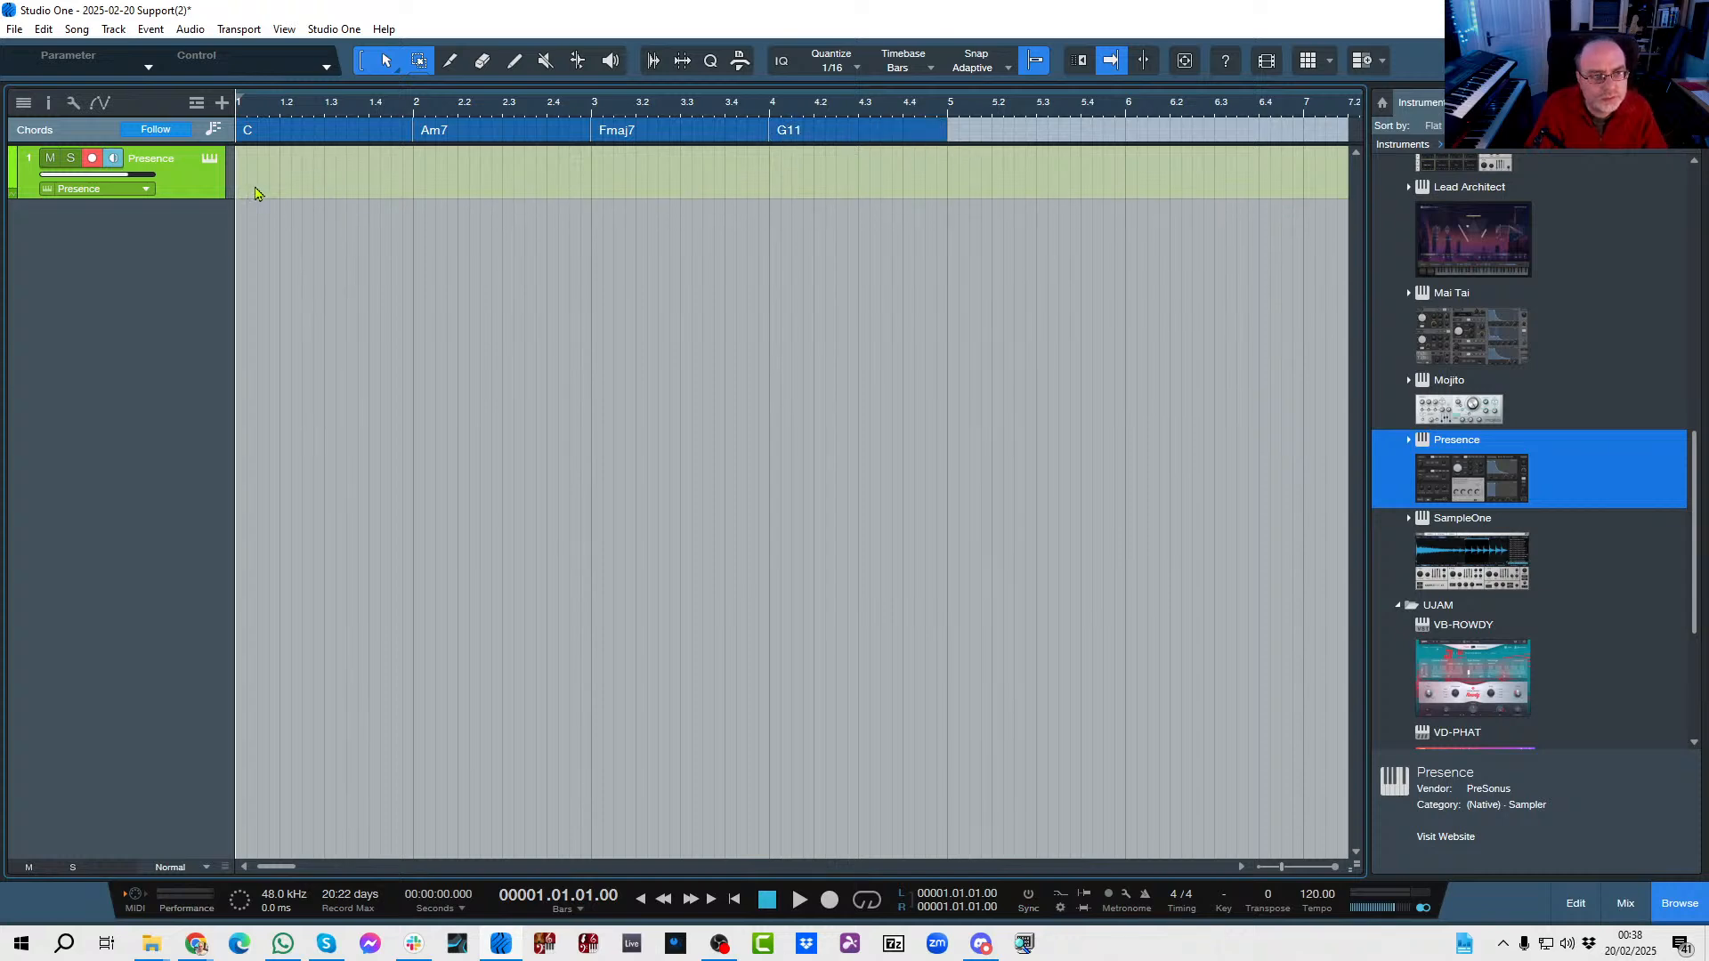
pyautogui.click(994, 145)
pyautogui.moveTo(322, 132); pyautogui.dragTo(389, 237)
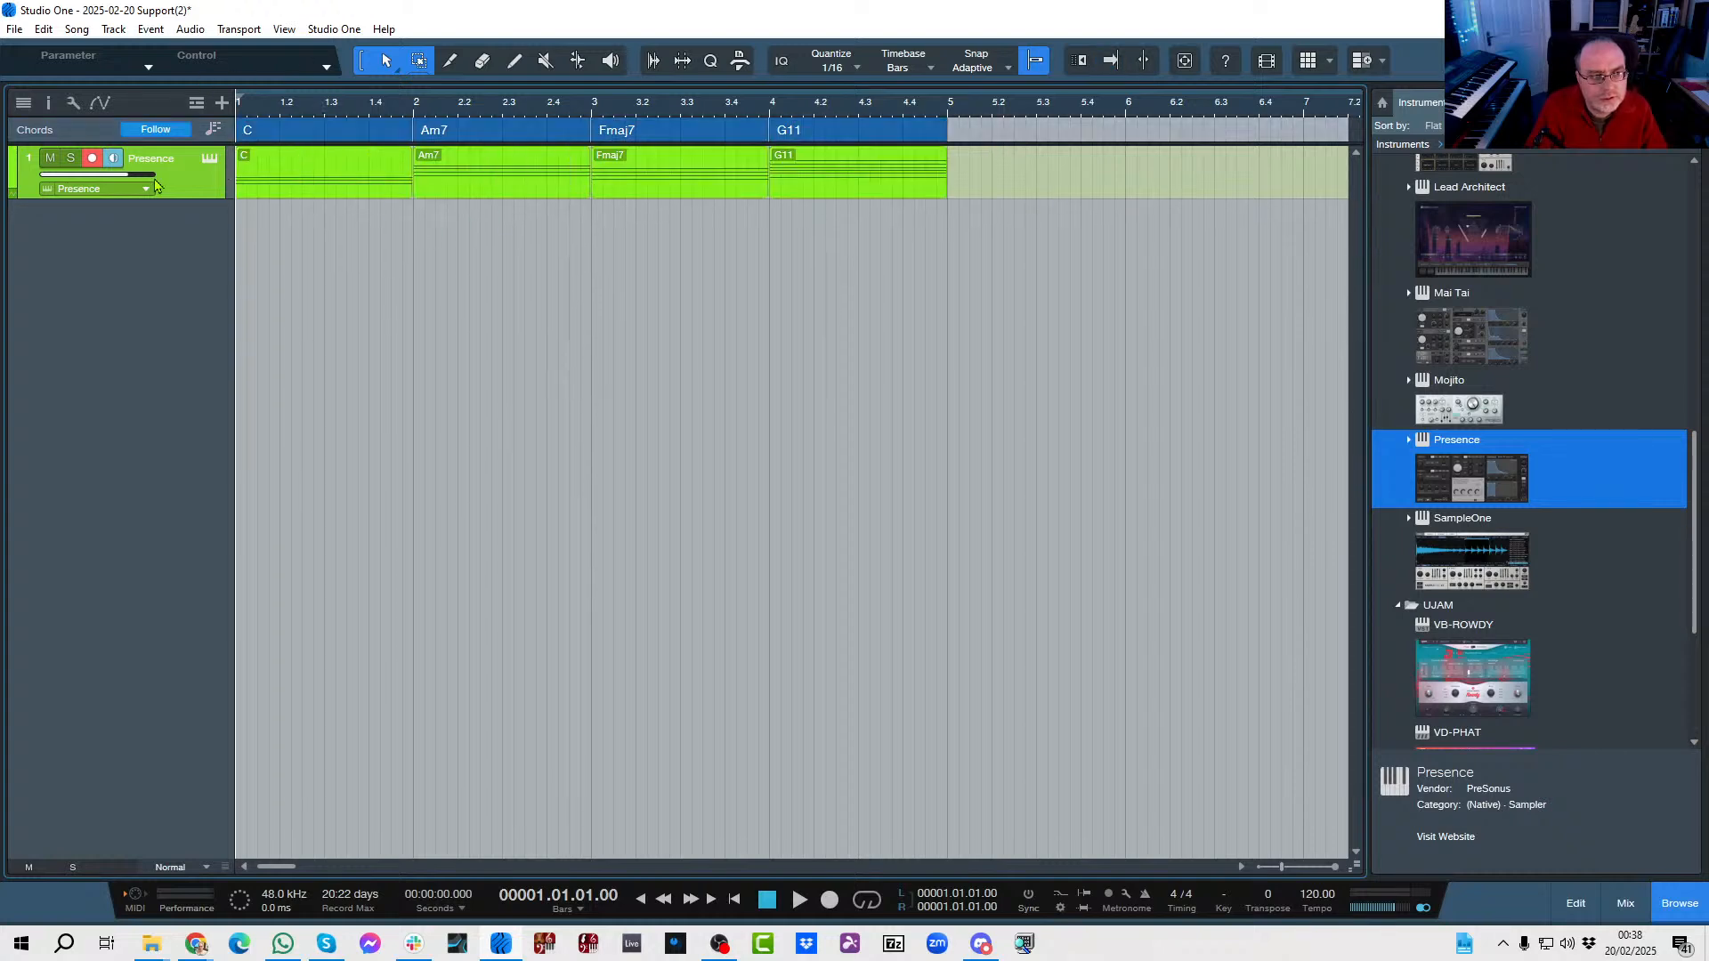
# Show the track inspector and set chord following to Parallel for the Presence track.
pyautogui.click(49, 104)
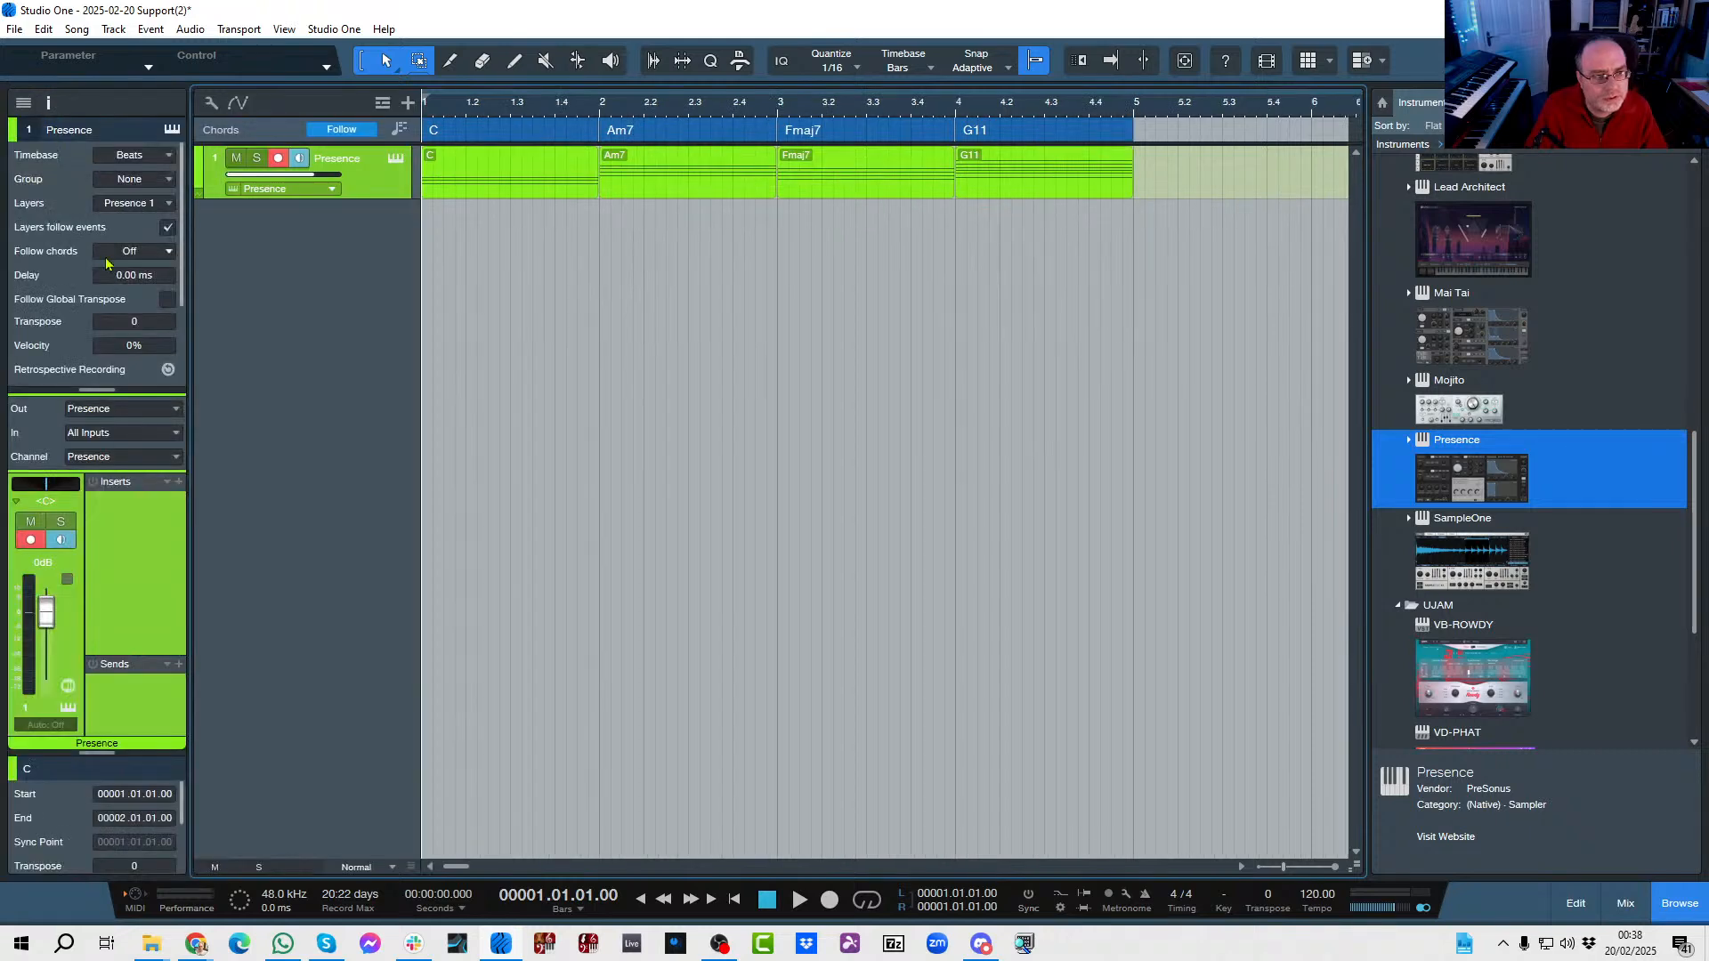
pyautogui.click(123, 259)
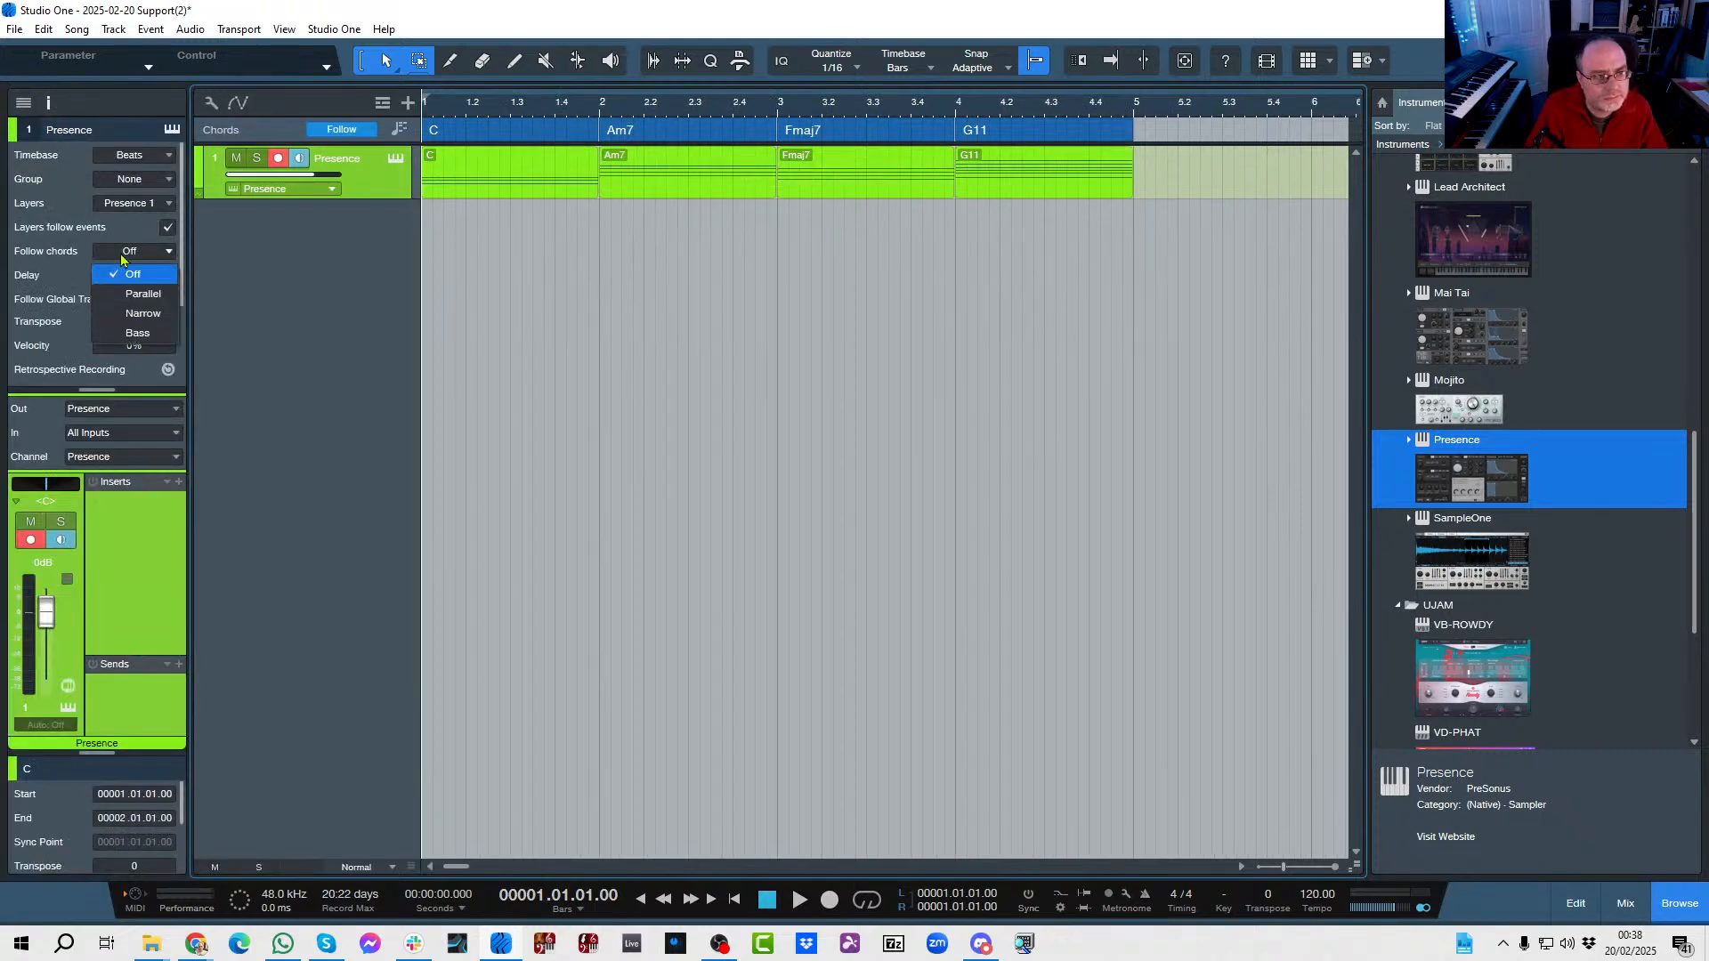
pyautogui.click(138, 298)
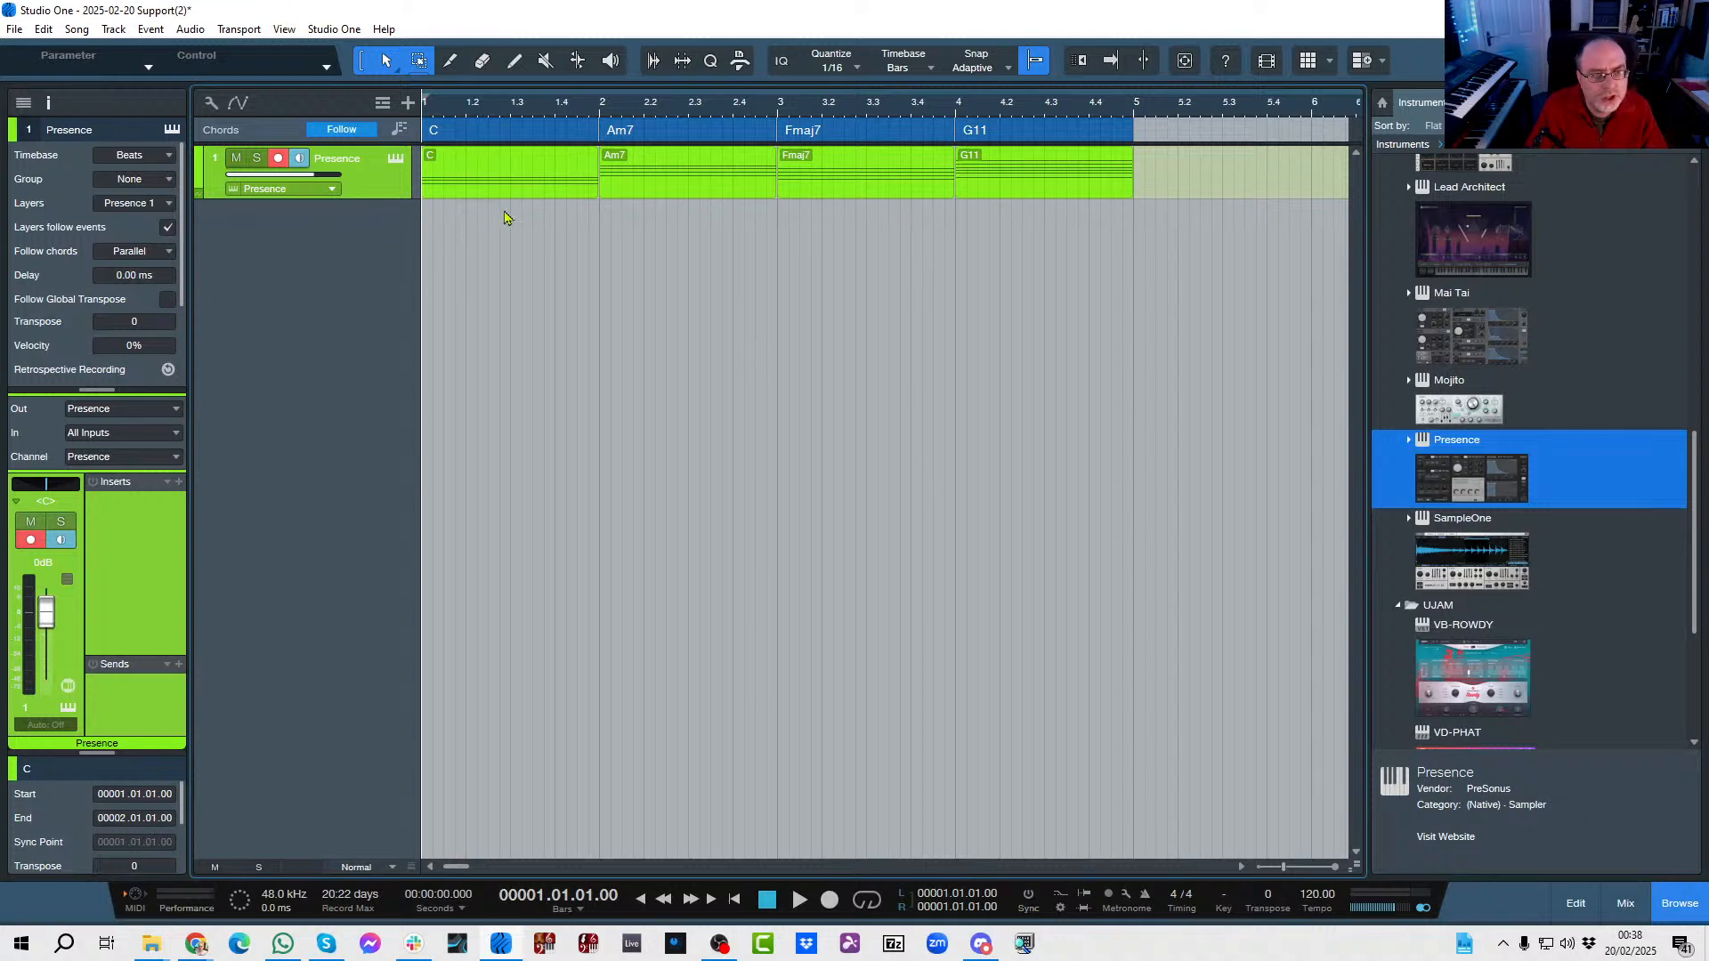
# Replace the four chord events on the Presence track with an empty one-bar part in bar 1.
pyautogui.moveTo(1159, 173); pyautogui.dragTo(433, 247)
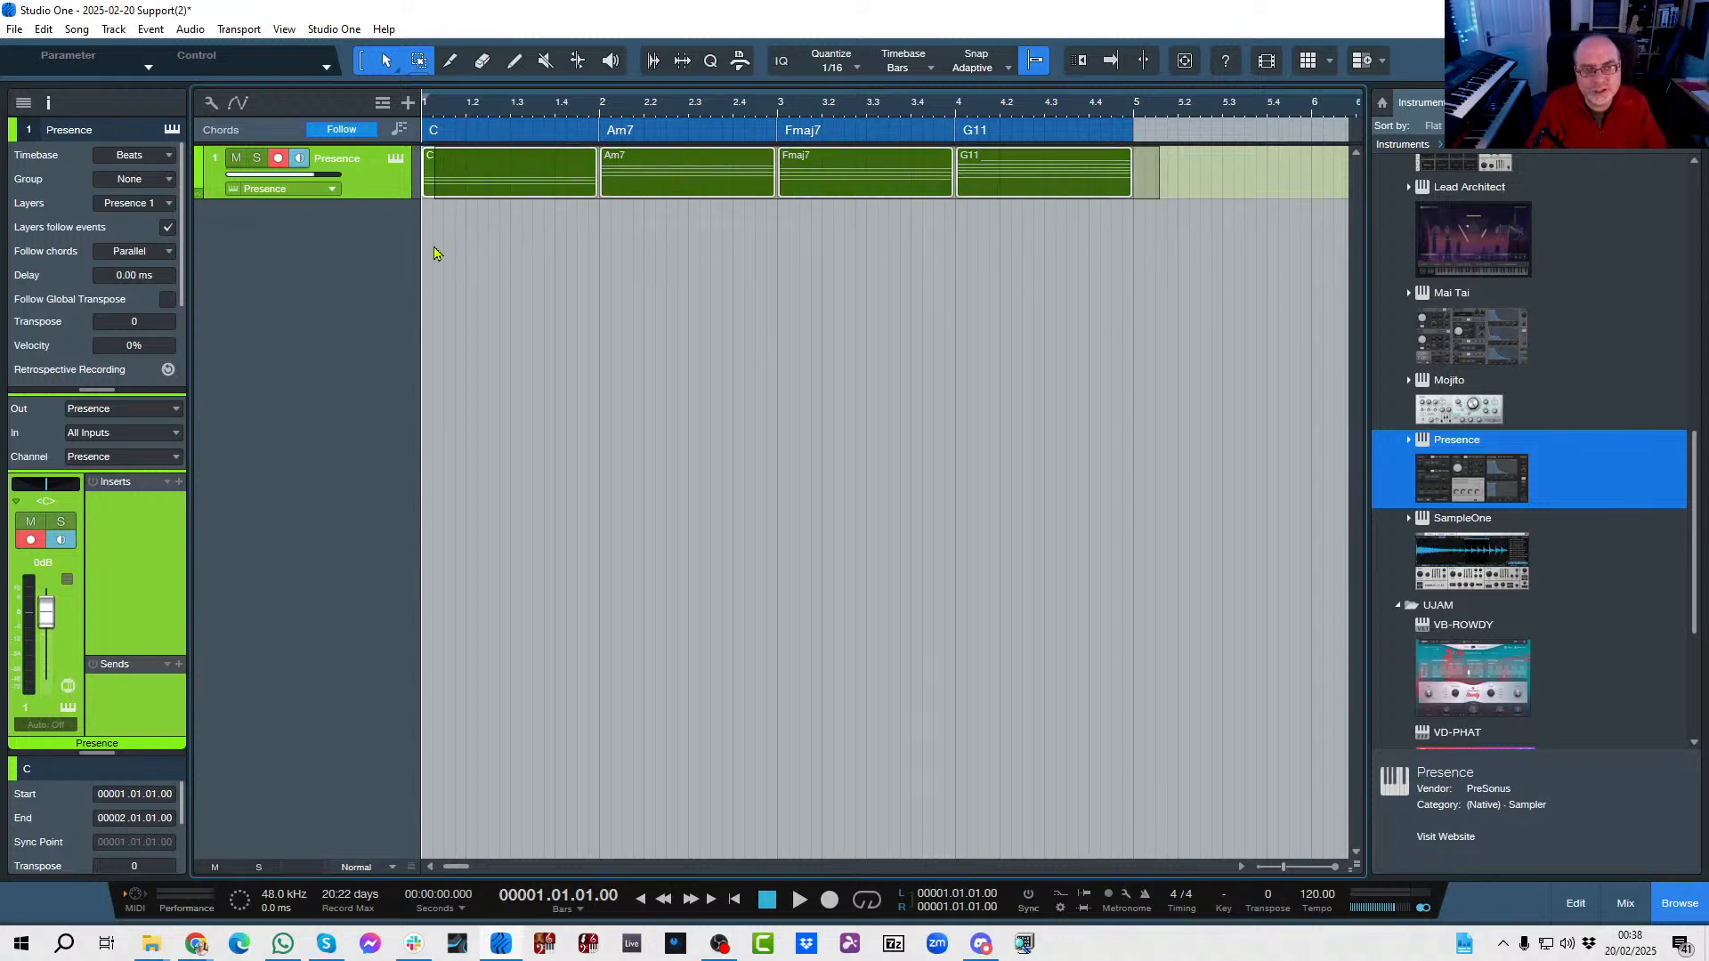
pyautogui.press('Delete')
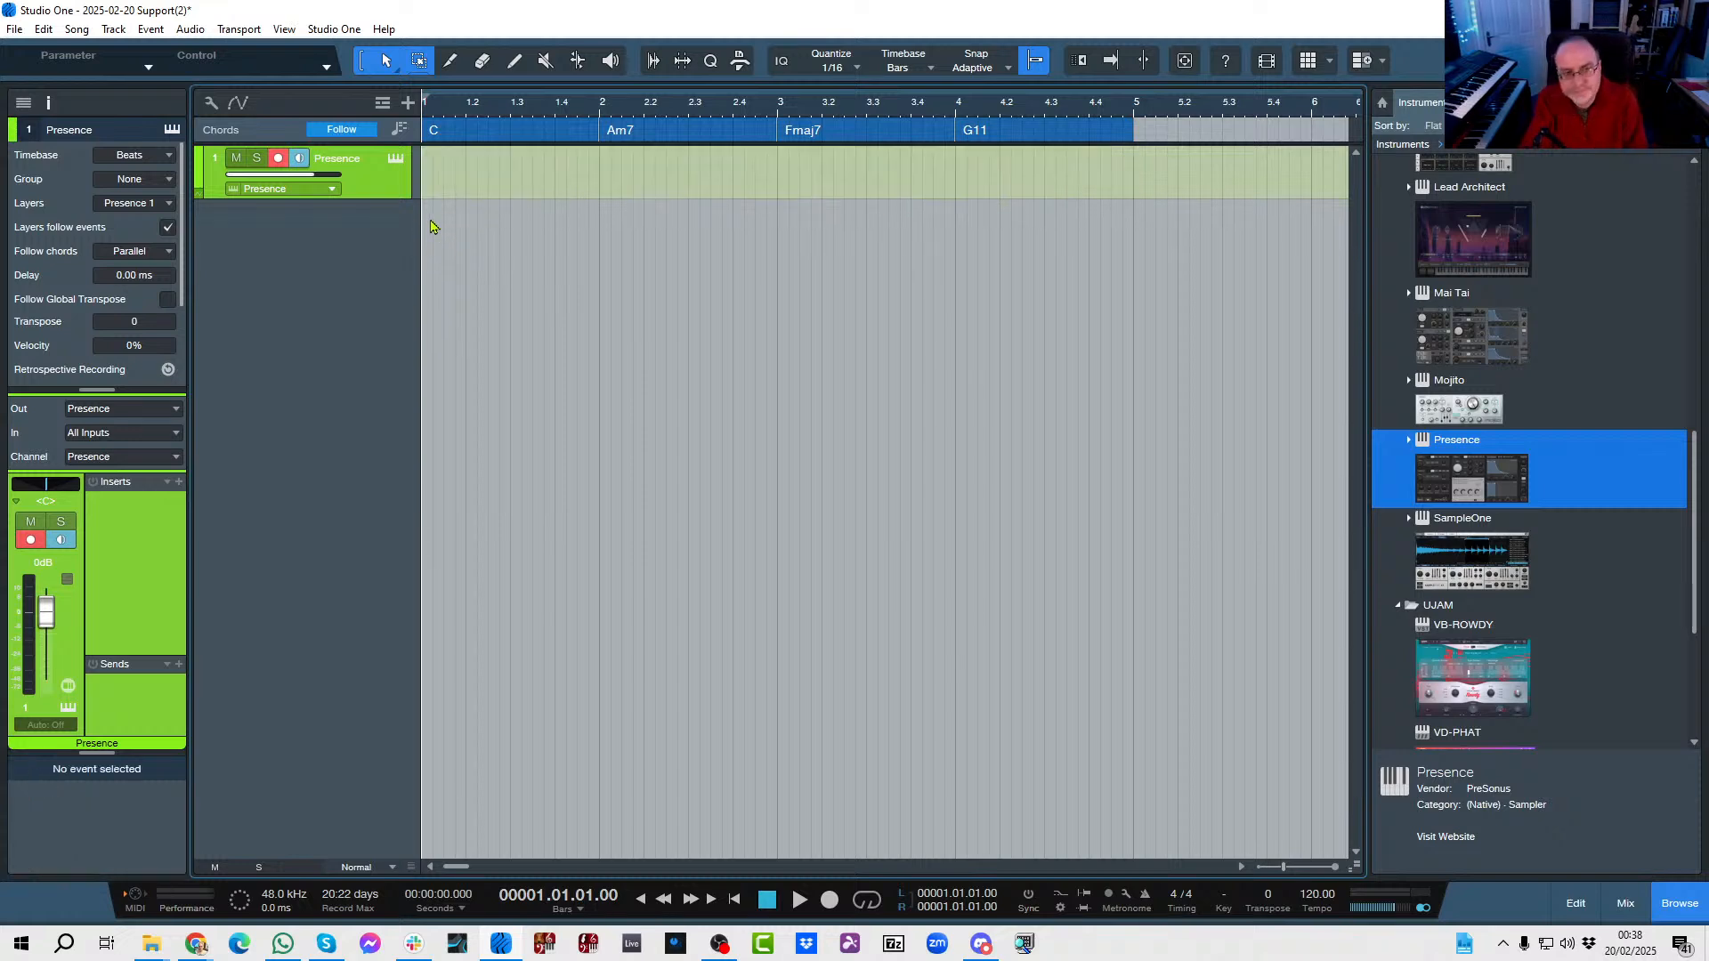
pyautogui.doubleClick(467, 189)
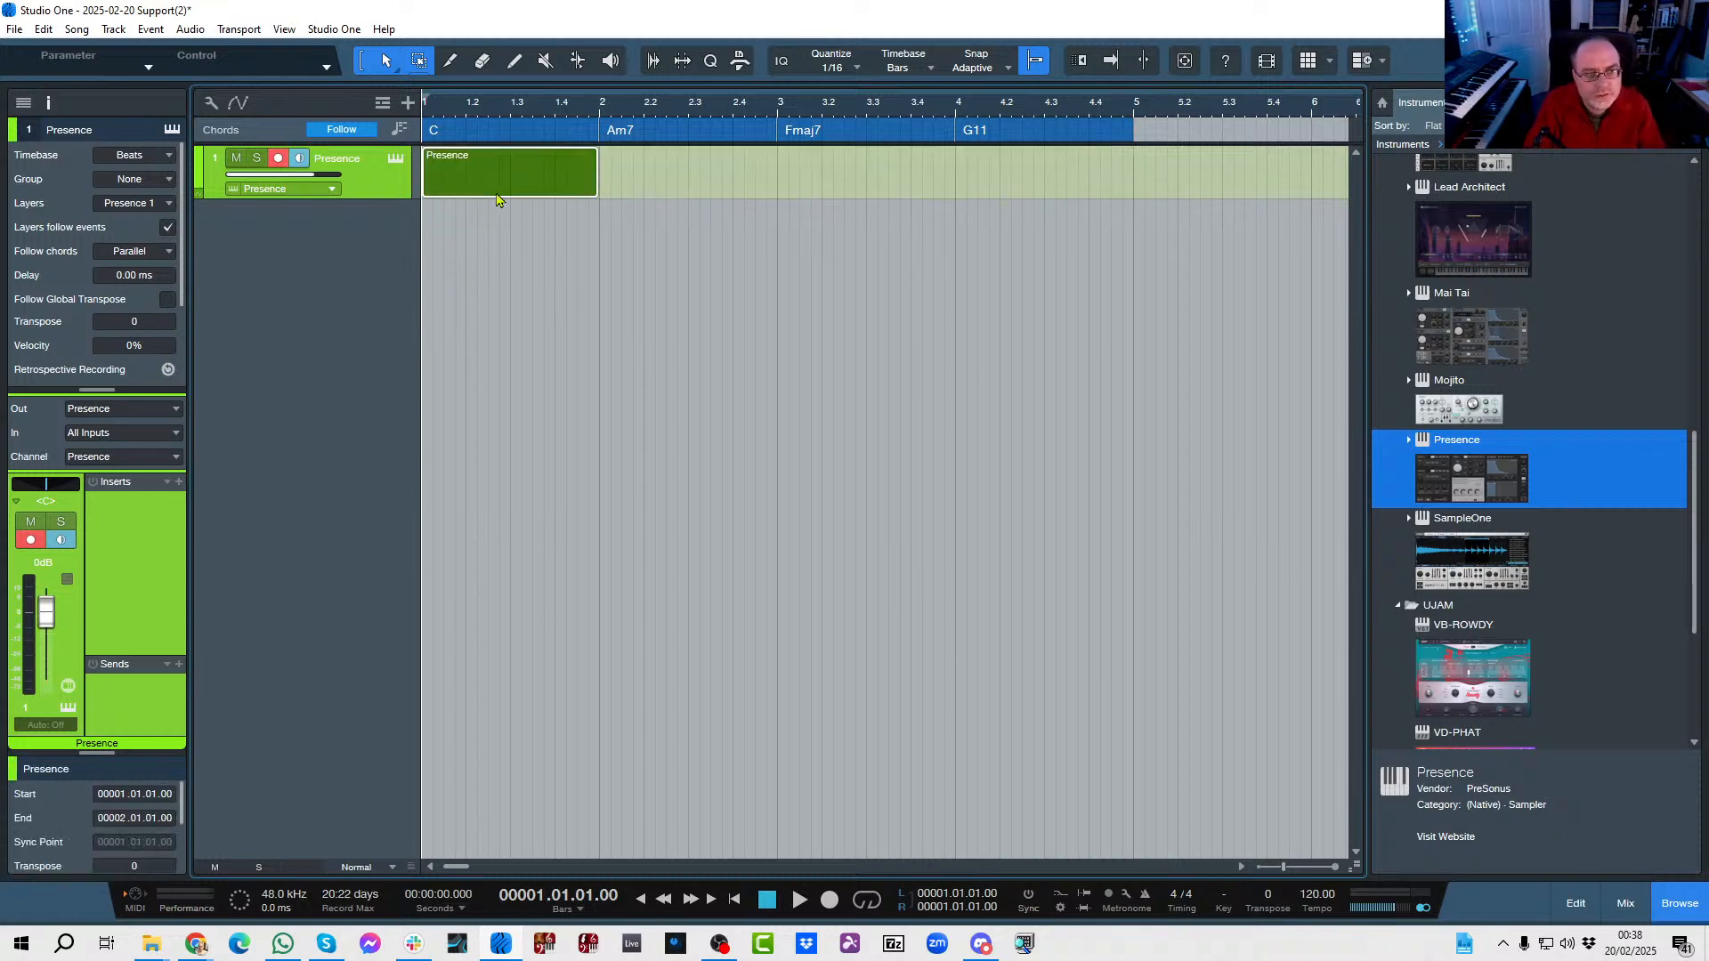
# Draw C3, E3 and G3 notes lasting the whole bar in the new Presence part, and close the note editor.
pyautogui.doubleClick(504, 187)
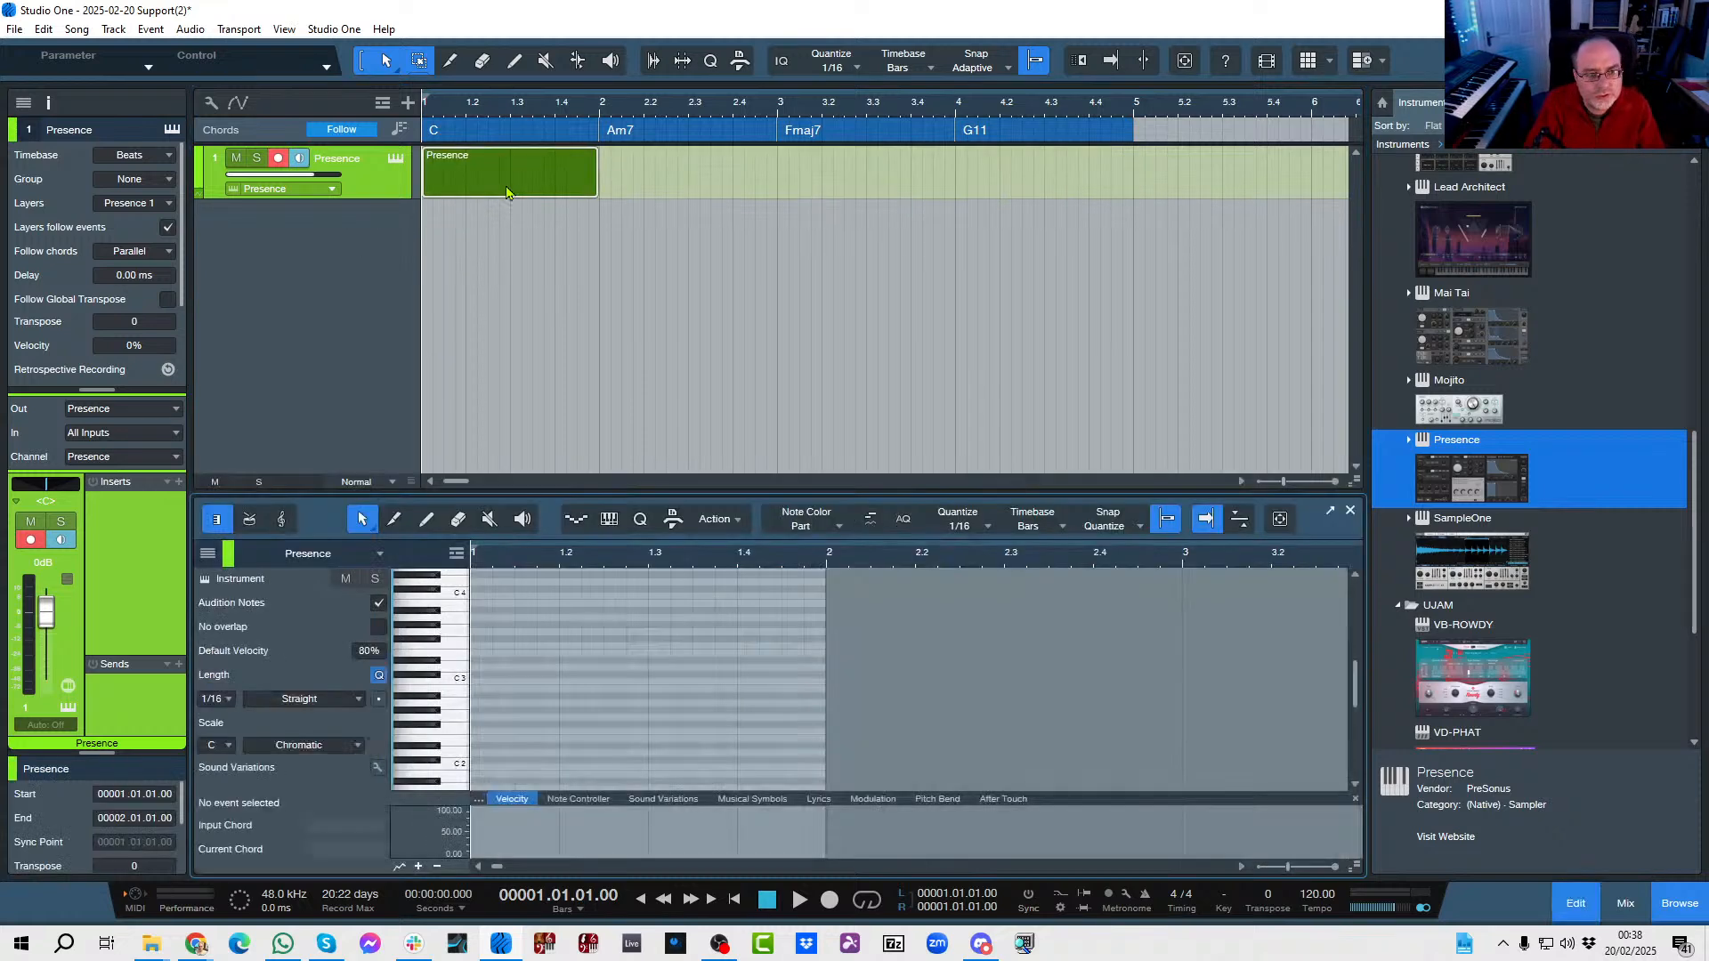
pyautogui.click(425, 521)
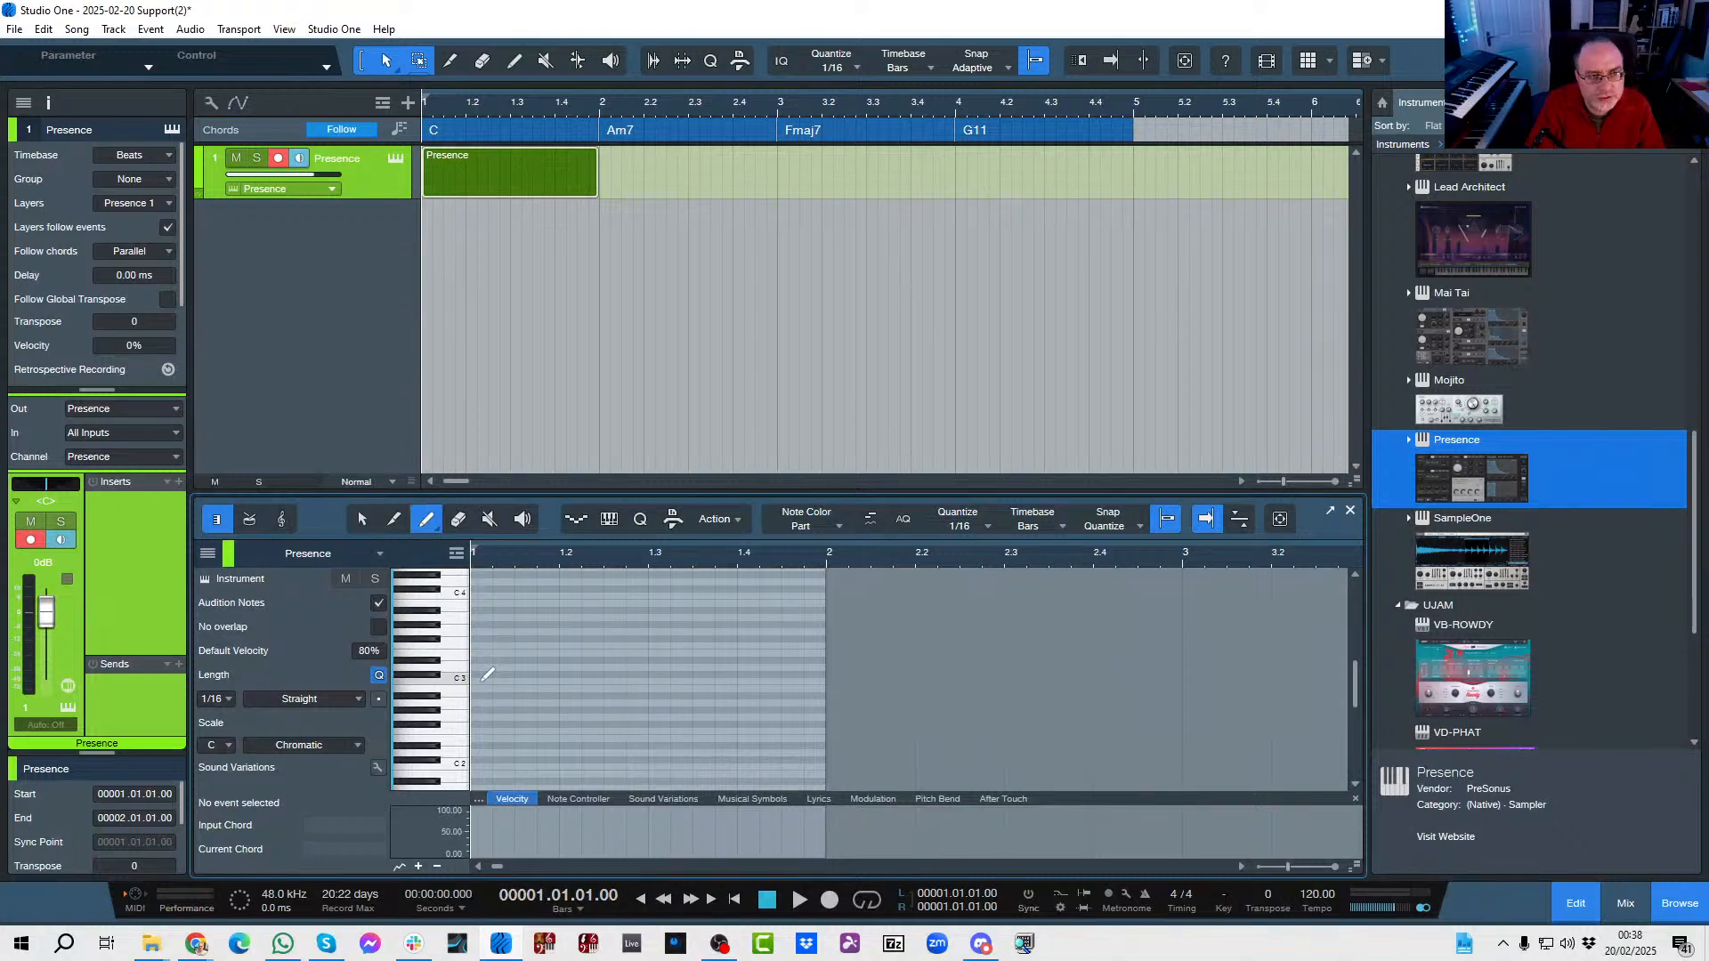
pyautogui.moveTo(483, 678); pyautogui.dragTo(827, 680)
pyautogui.moveTo(483, 652); pyautogui.dragTo(833, 650)
pyautogui.moveTo(485, 631); pyautogui.dragTo(828, 631)
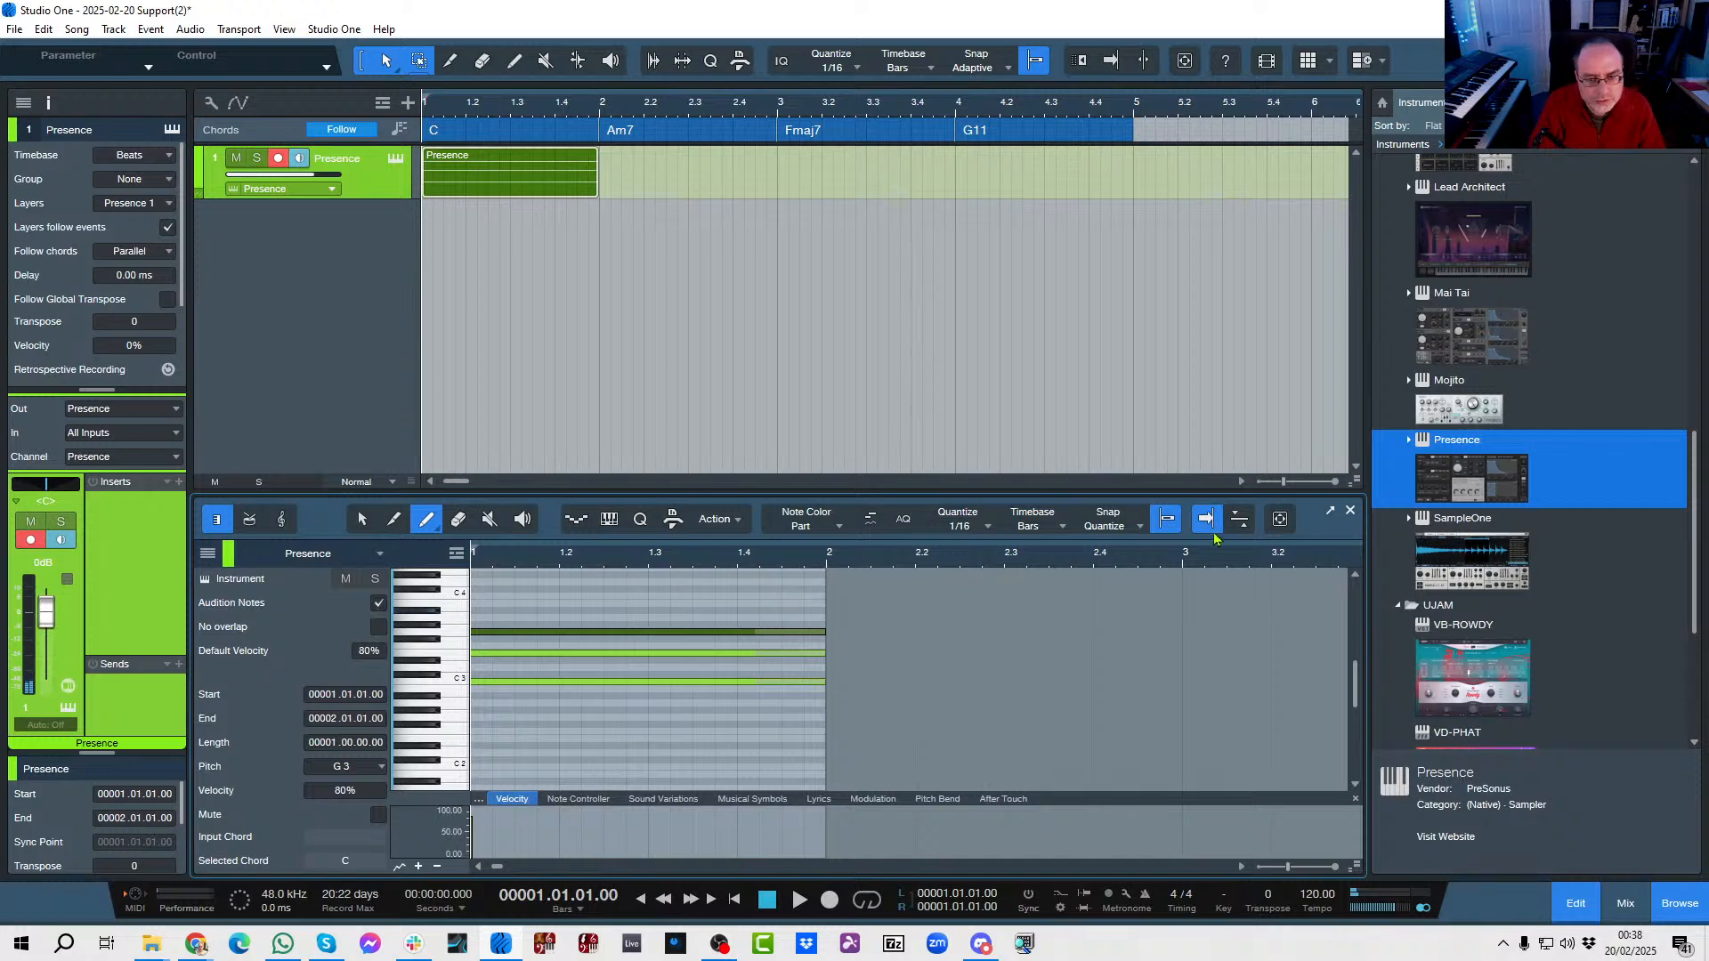
pyautogui.click(1349, 510)
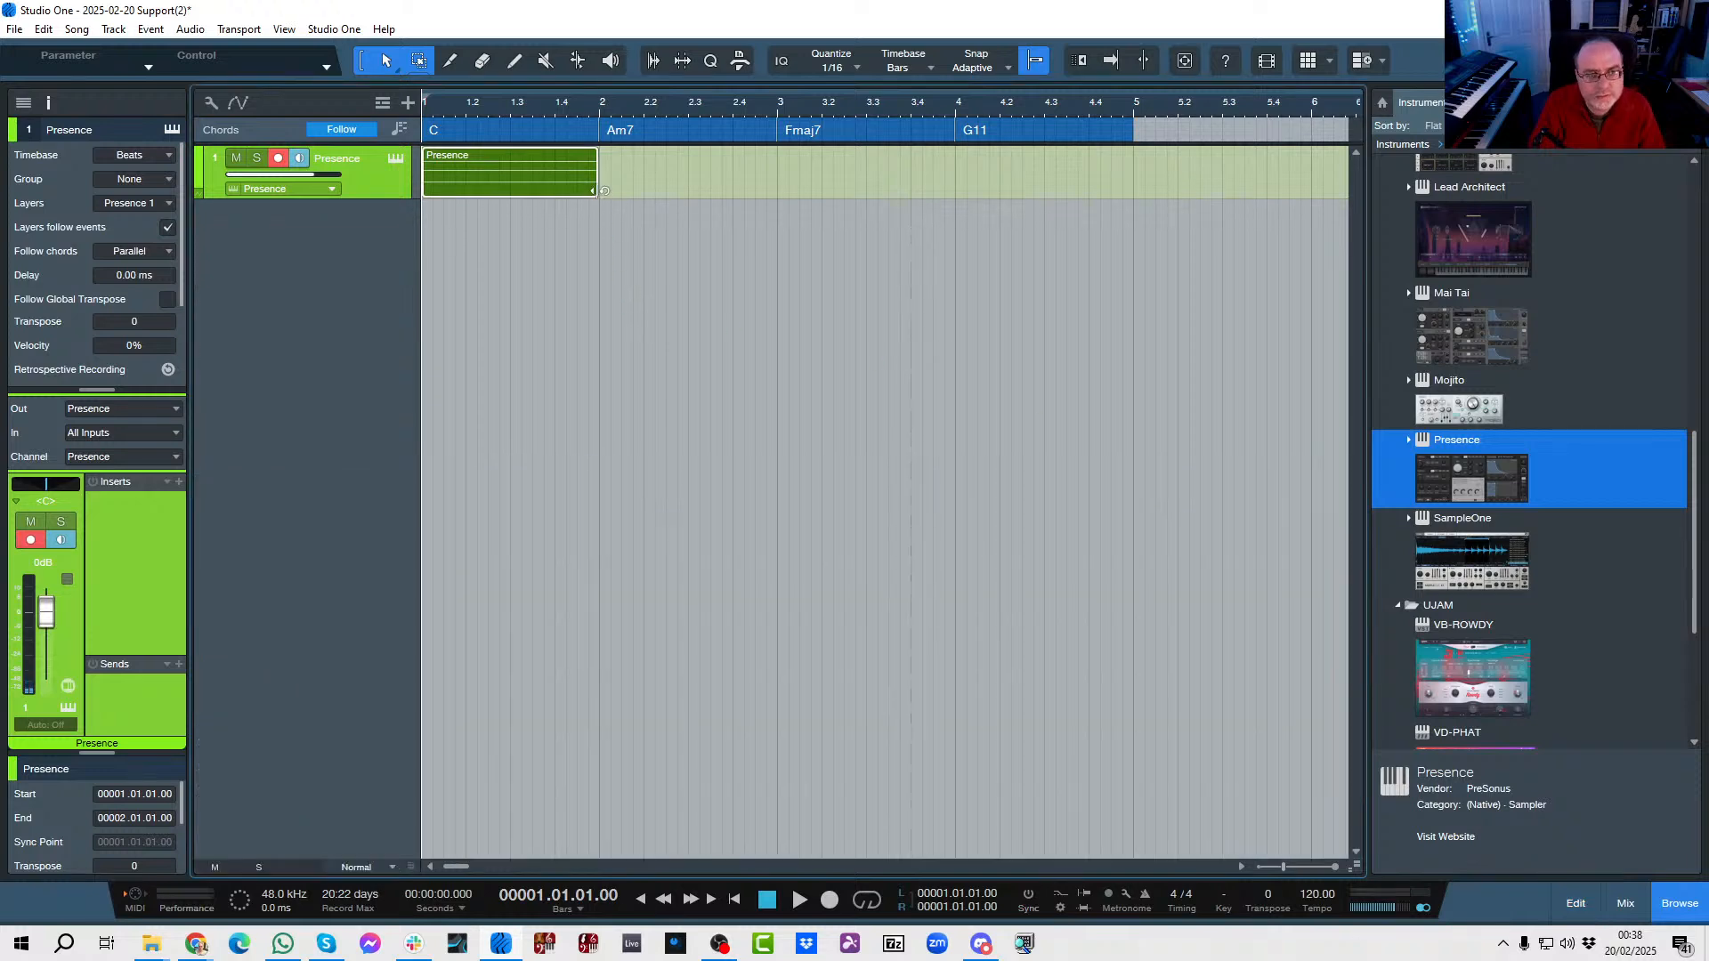
pyautogui.moveTo(599, 189); pyautogui.dragTo(1129, 226)
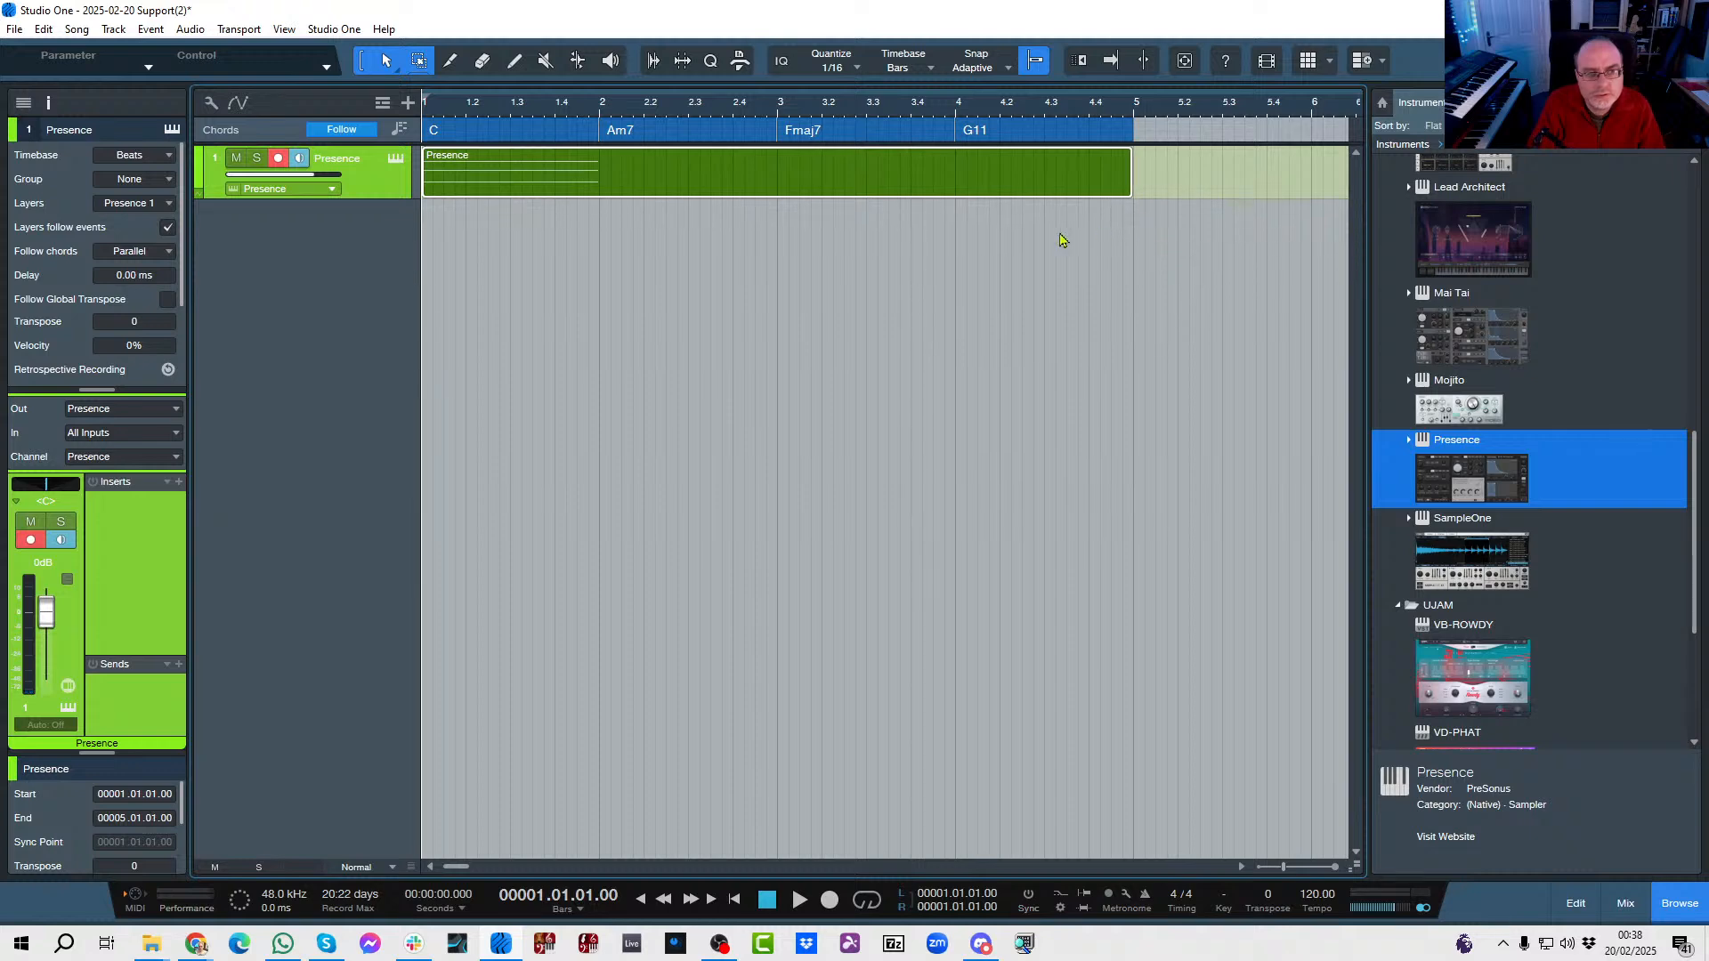
pyautogui.click(603, 166)
pyautogui.hotkey('alt', 'x')
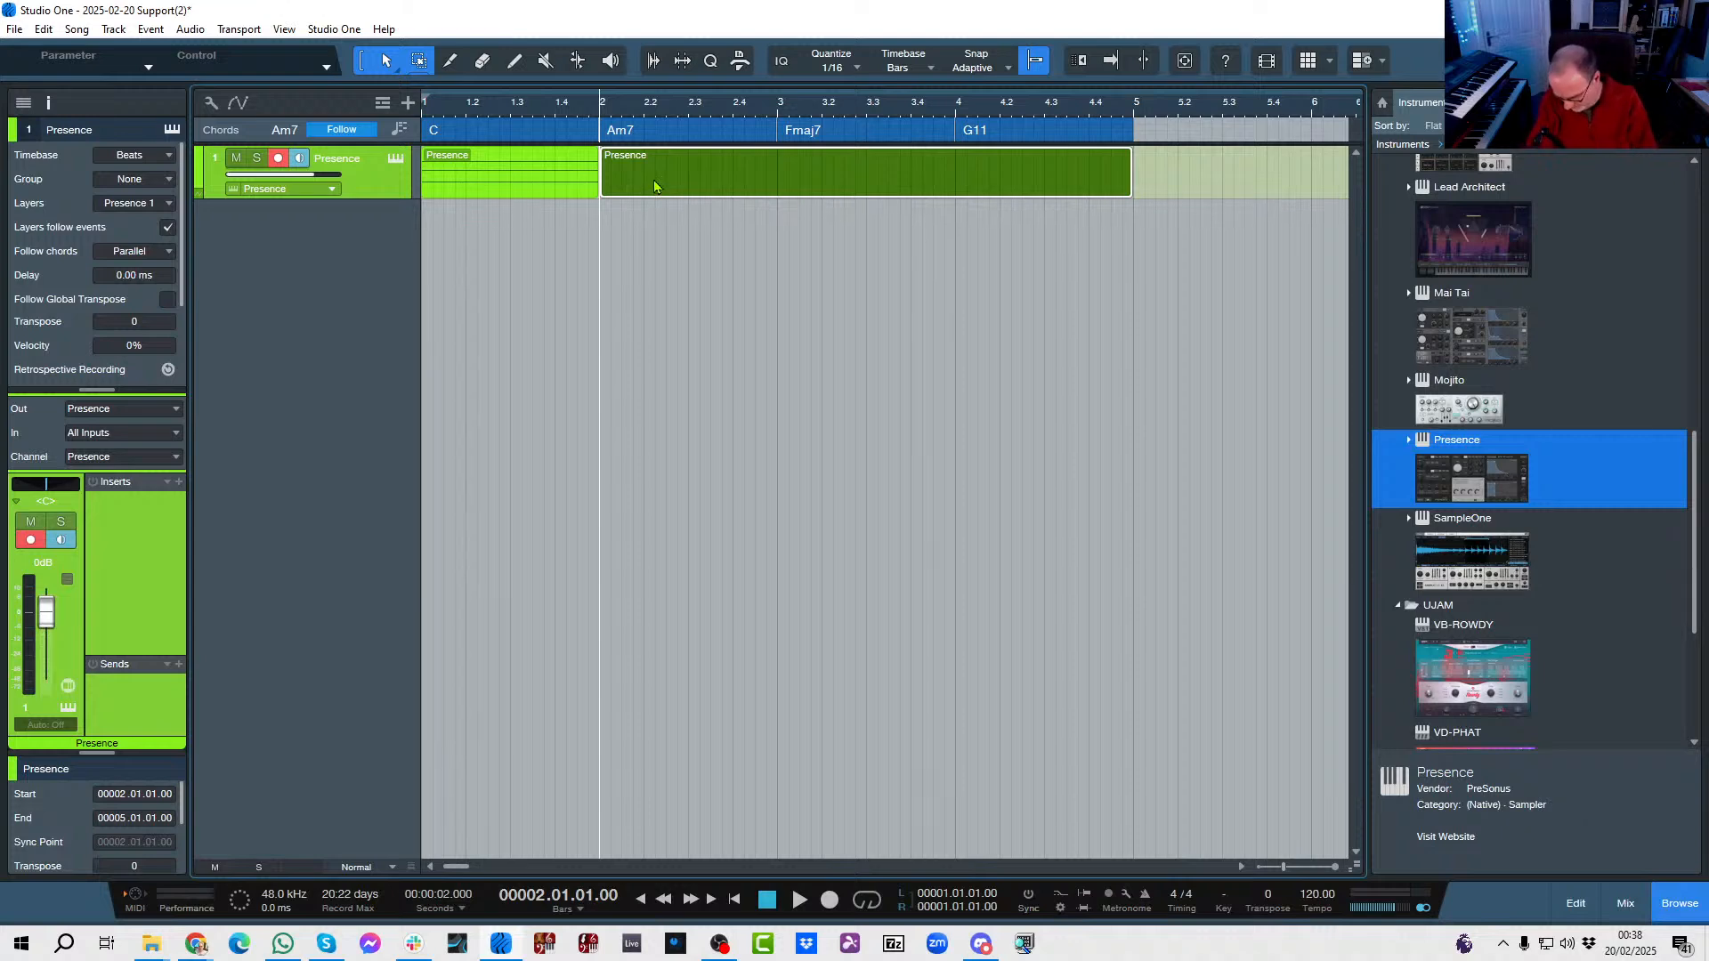
pyautogui.press('Delete')
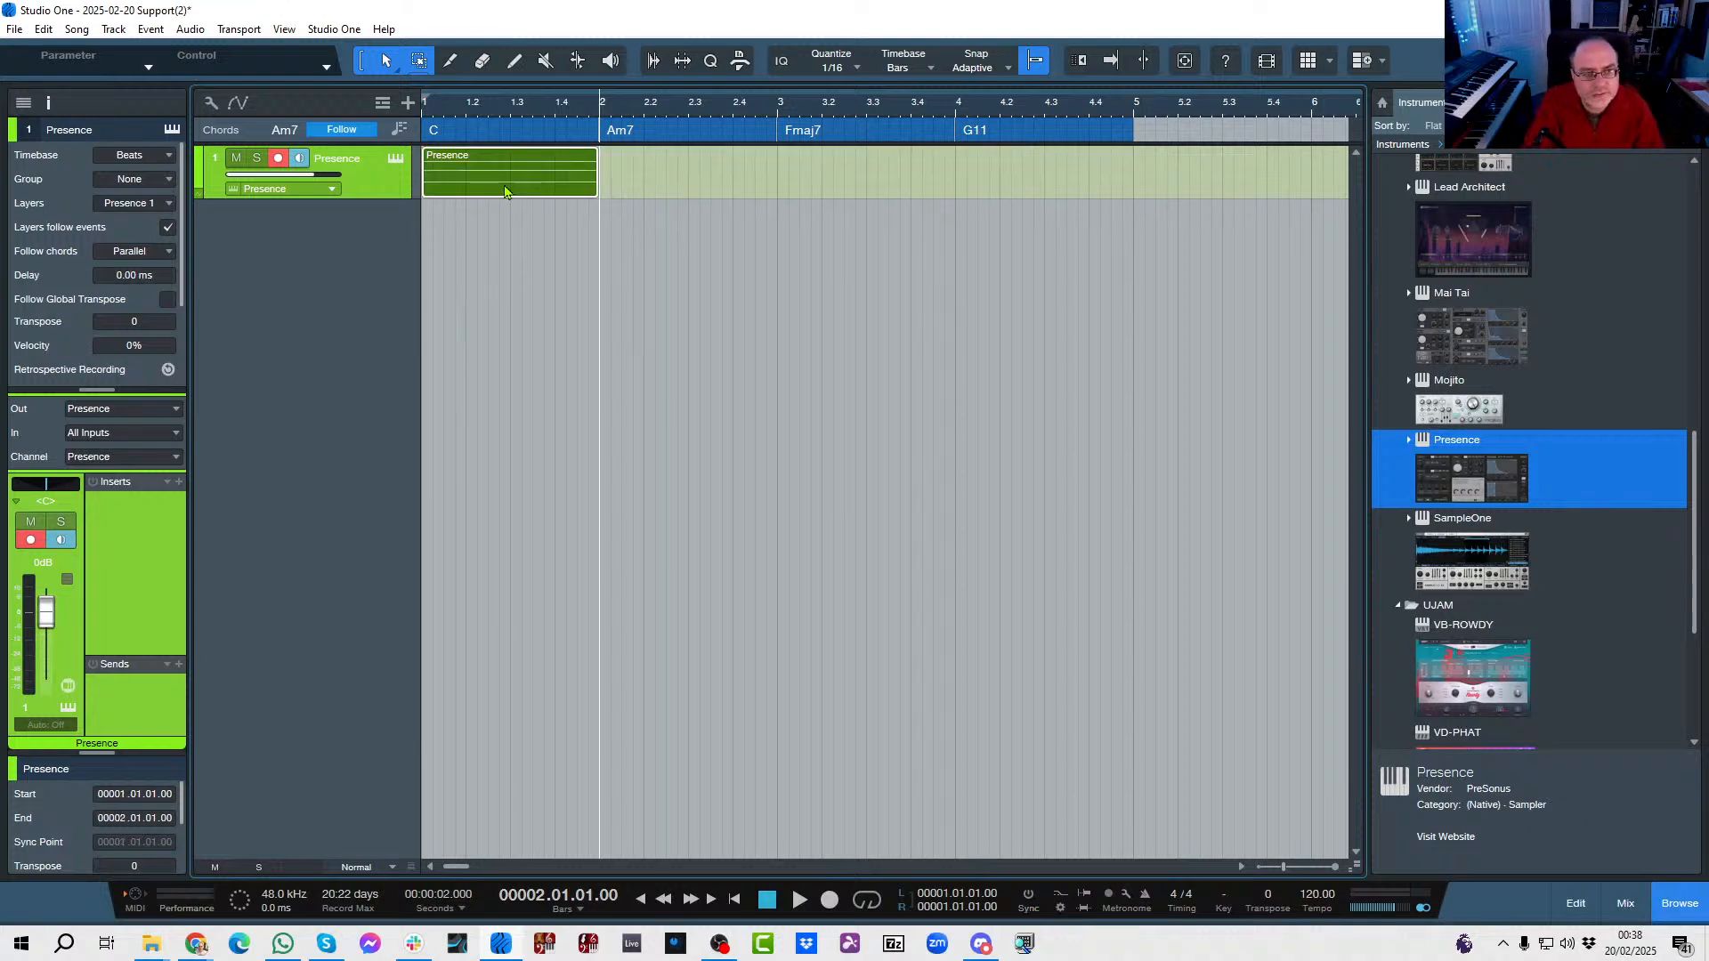
# Duplicate the one-bar Presence part three times so that copies fill bars 2 to 4.
pyautogui.press('d')
pyautogui.press('d')
pyautogui.press('d')
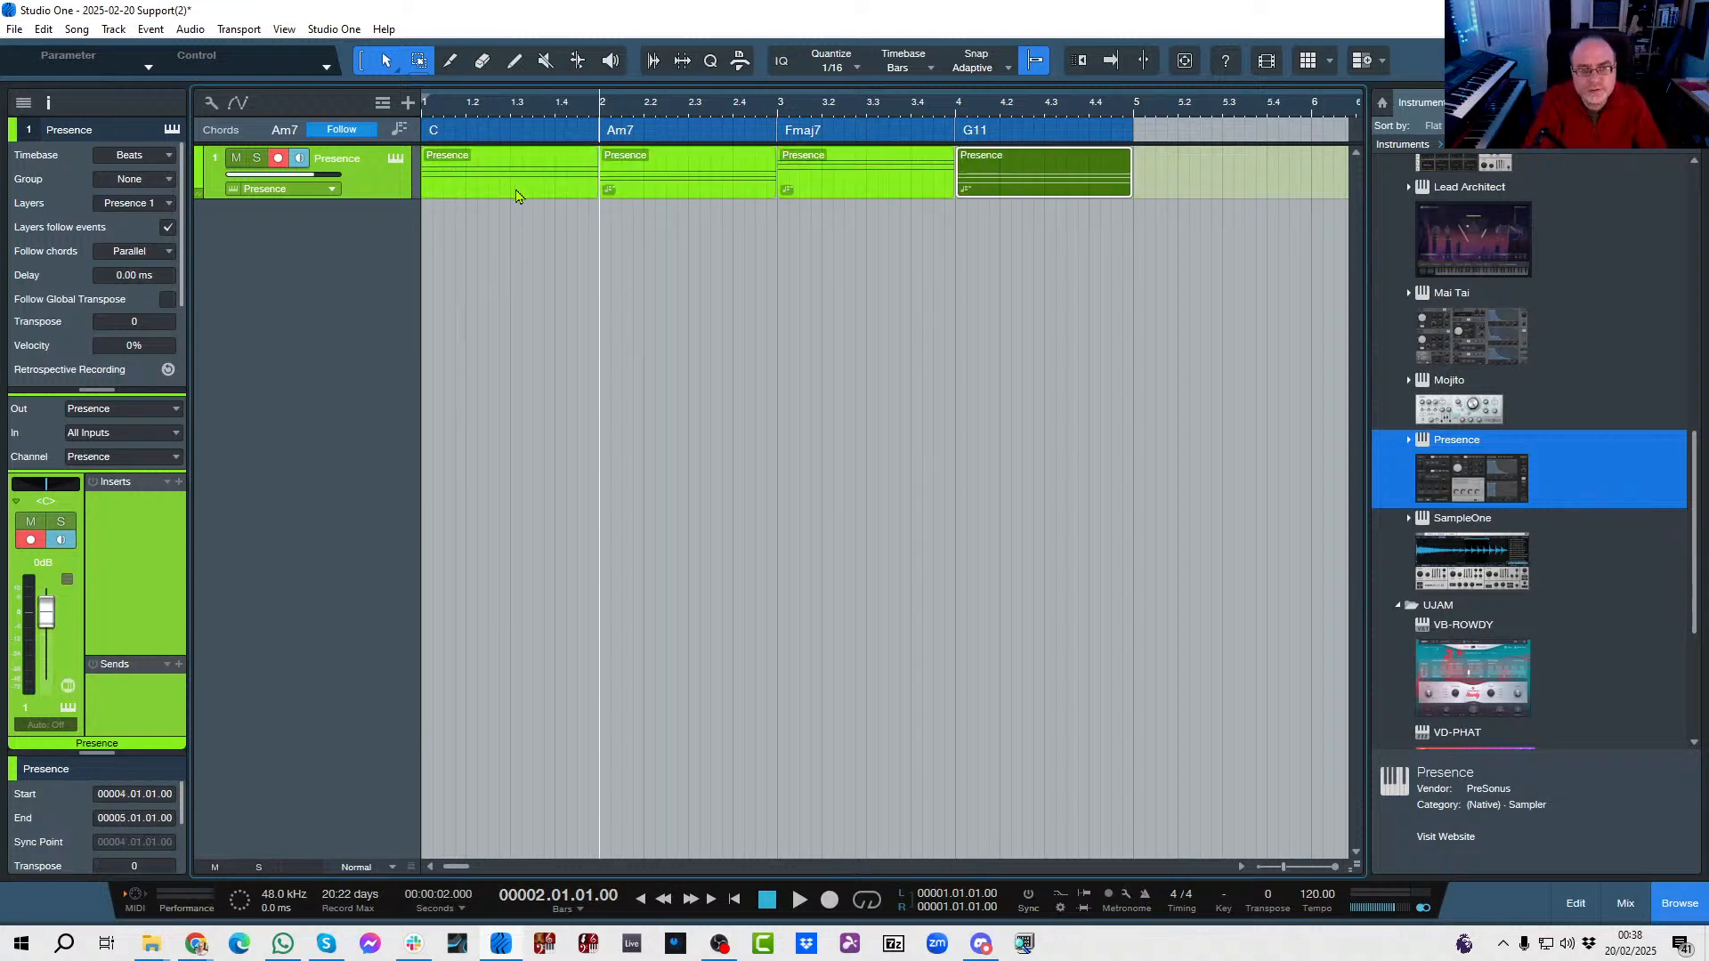
pyautogui.click(623, 329)
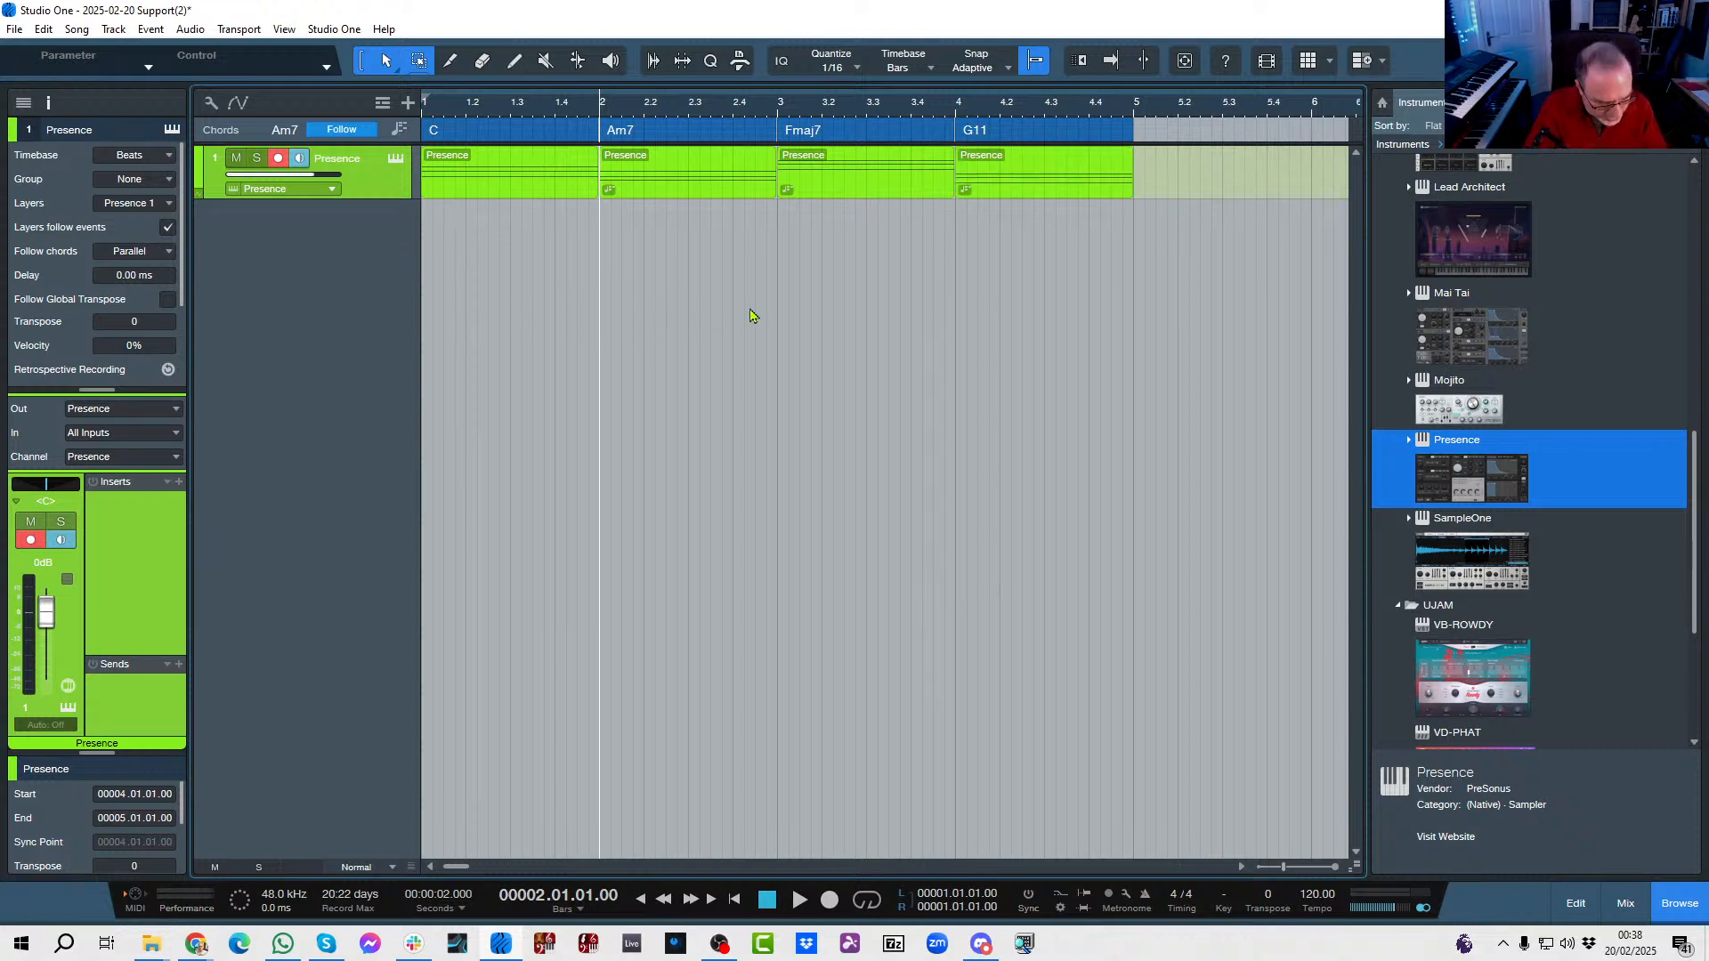
# Return the playhead to bar 1, turn on autoscroll and play the Presence parts following the chords.
pyautogui.press(',')
pyautogui.press('f')
pyautogui.press('space')
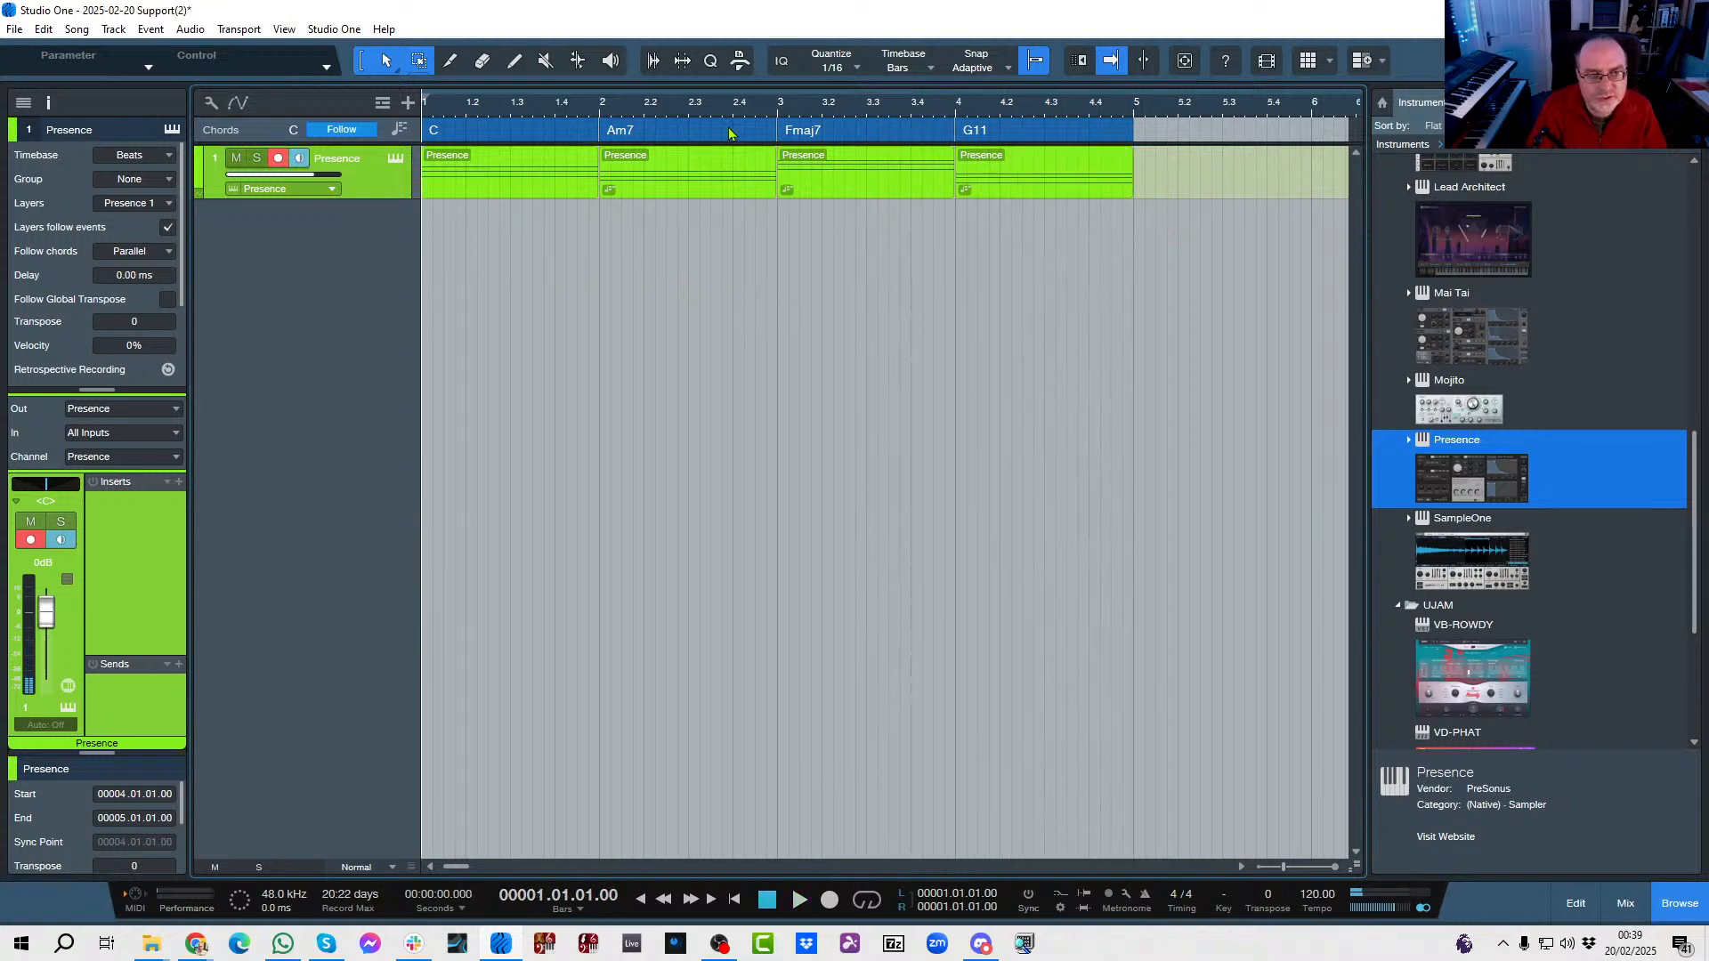
# Change the Fmaj7 chord in bar 3 of the chord track to E♭m maj9.
pyautogui.click(798, 135)
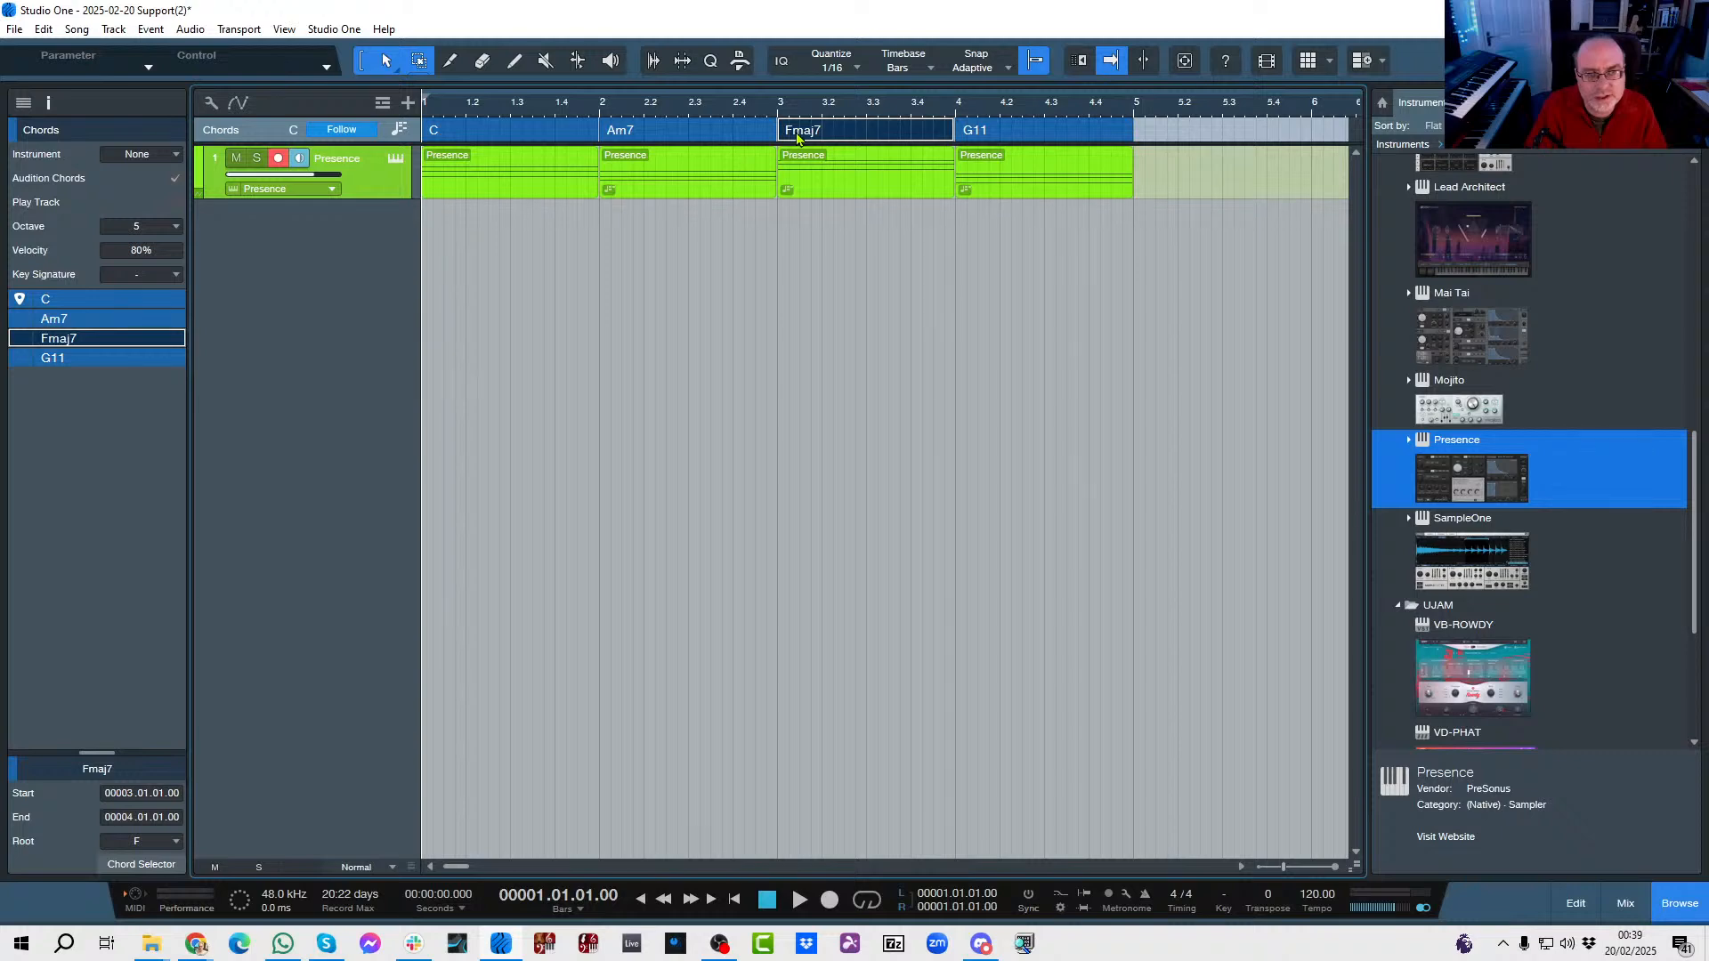
pyautogui.doubleClick(799, 135)
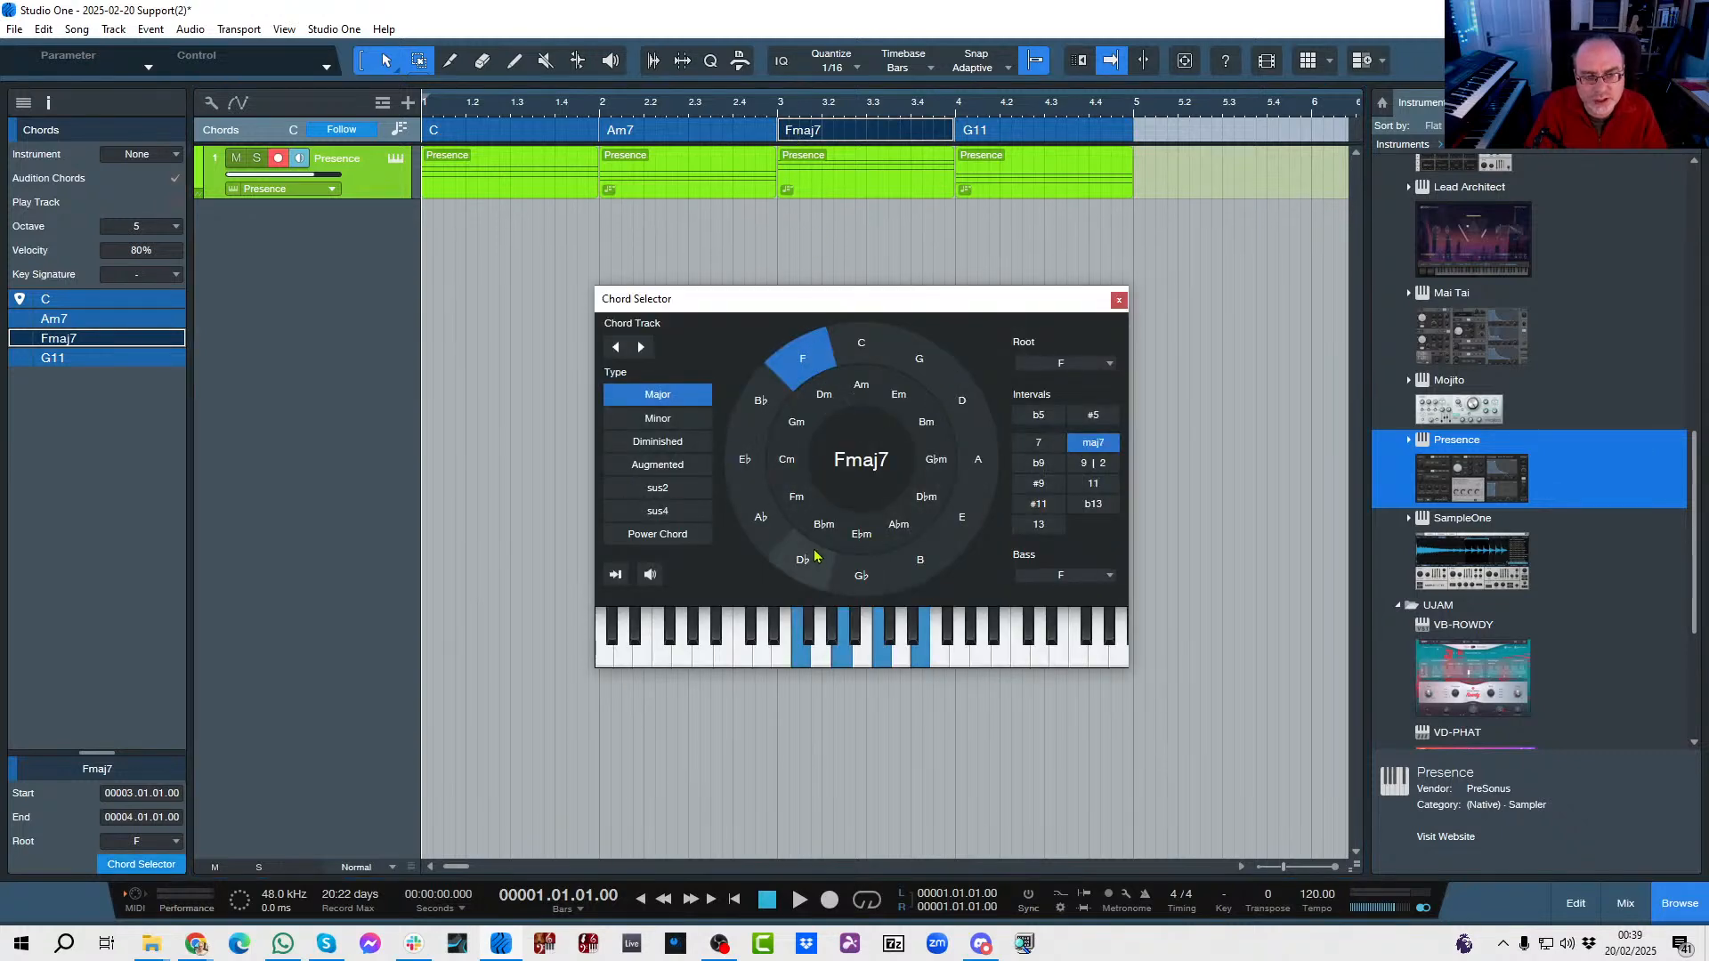
pyautogui.click(861, 534)
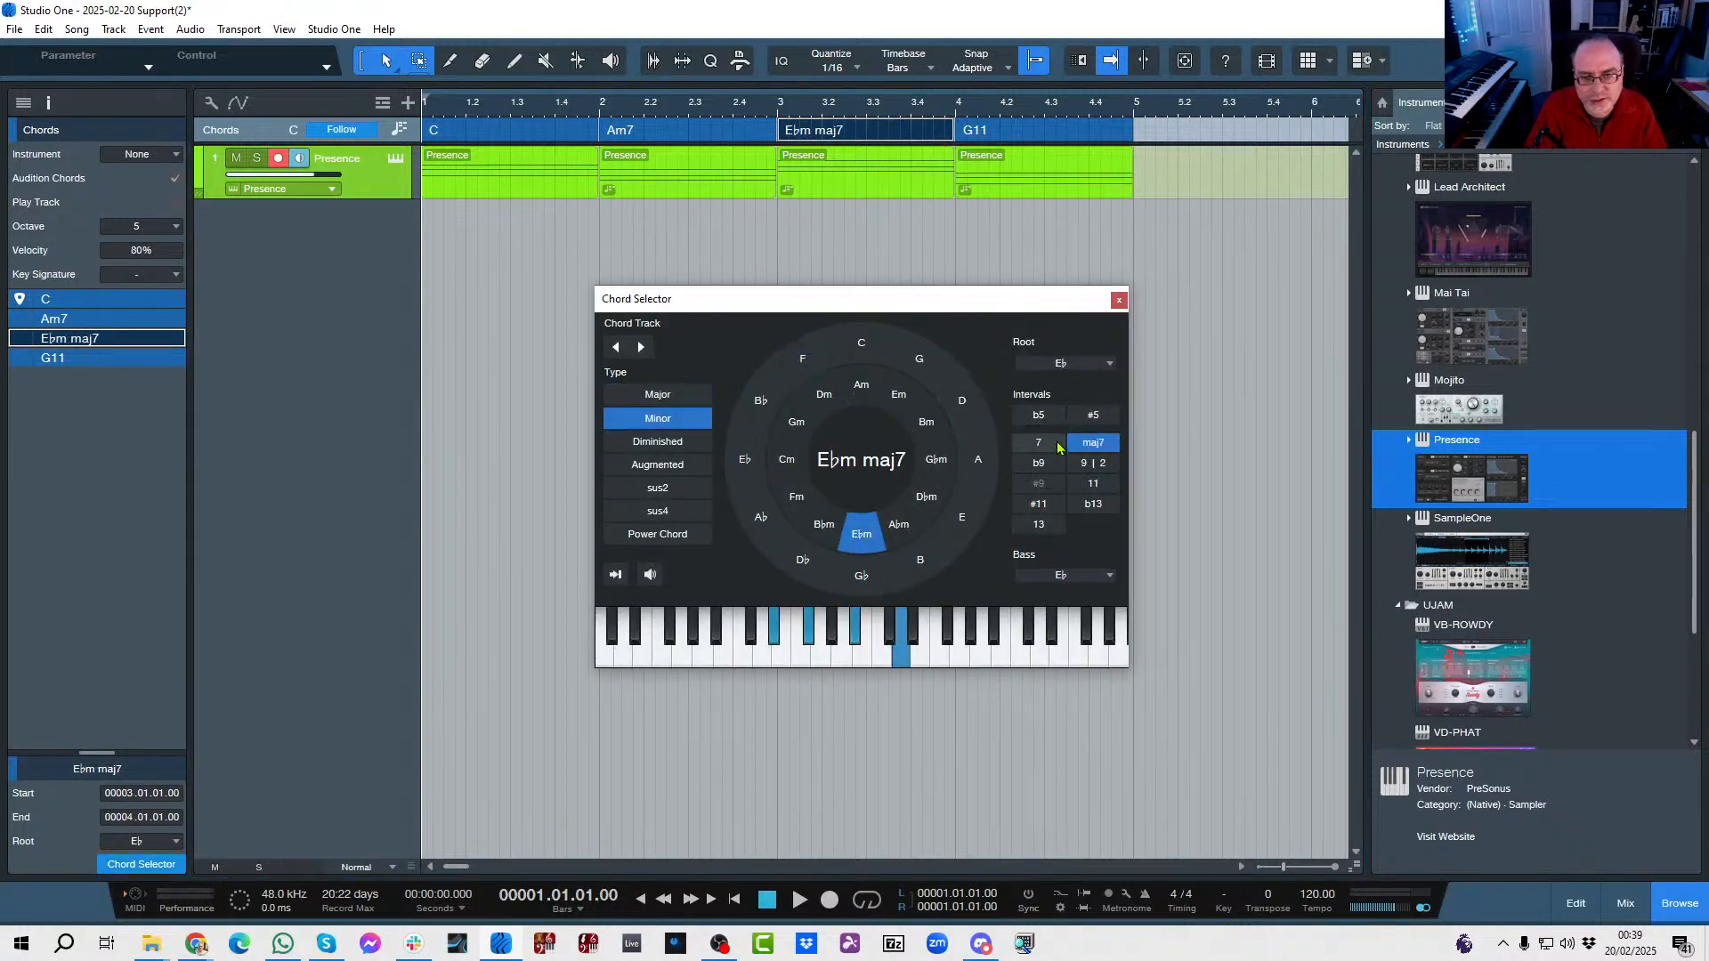
pyautogui.click(1083, 465)
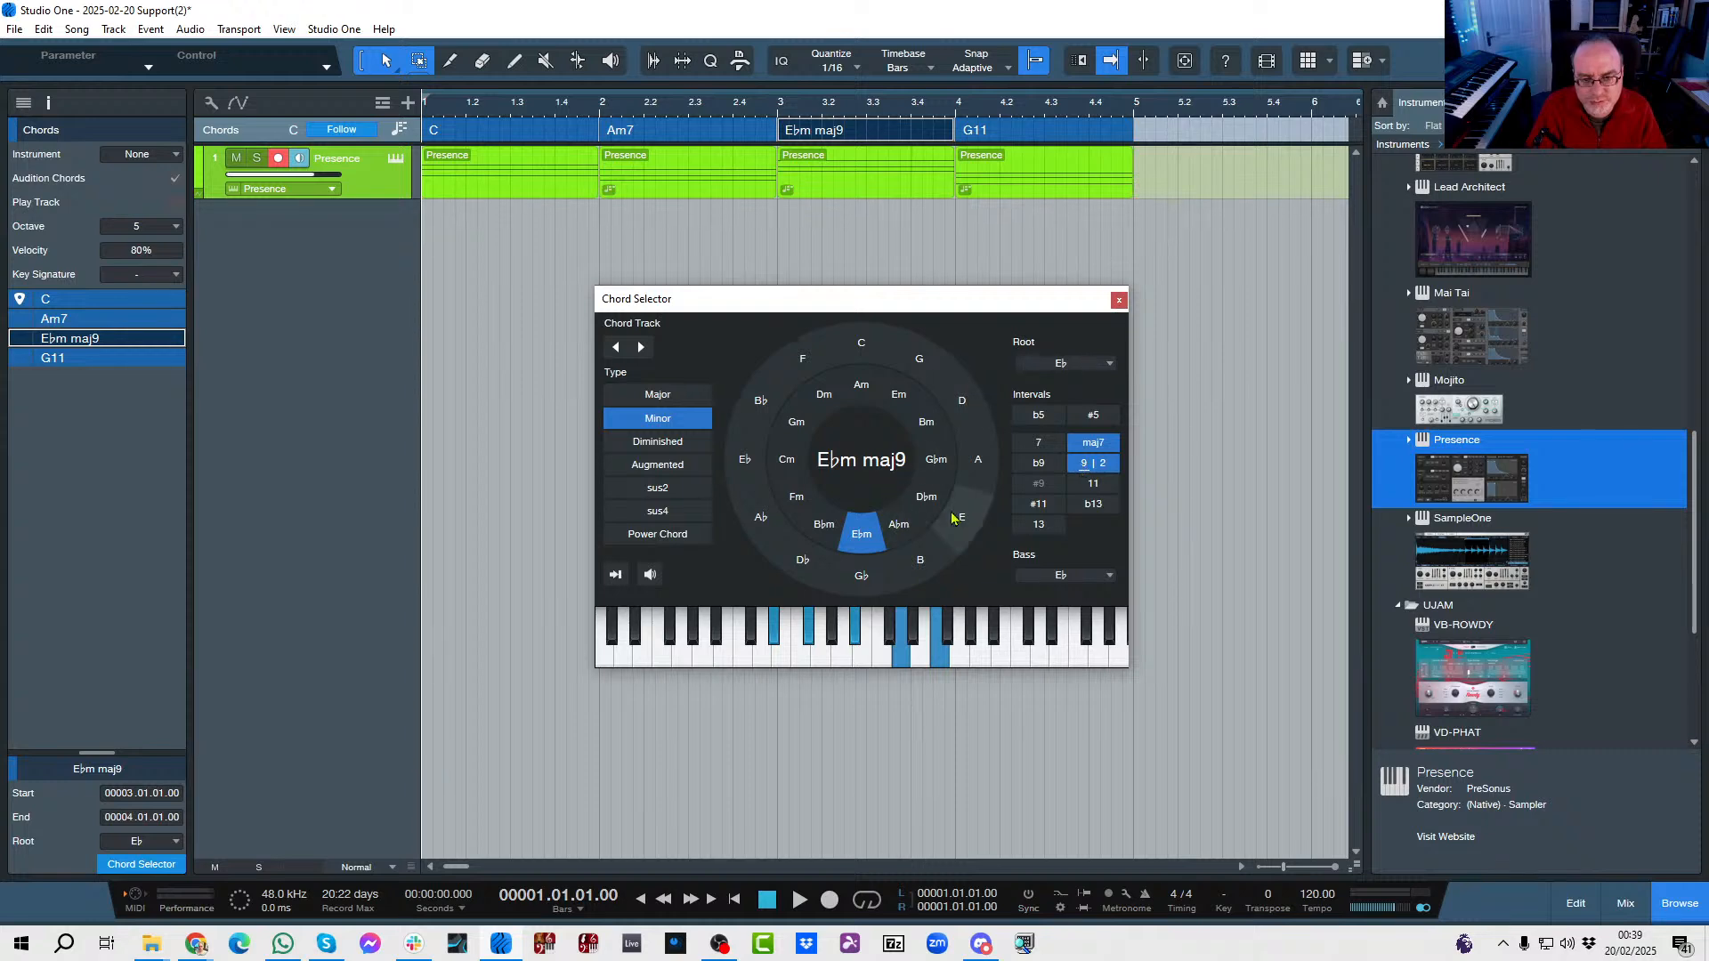
# Play the progression with the altered third chord, and close the chord selector and the inspector.
pyautogui.press('space')
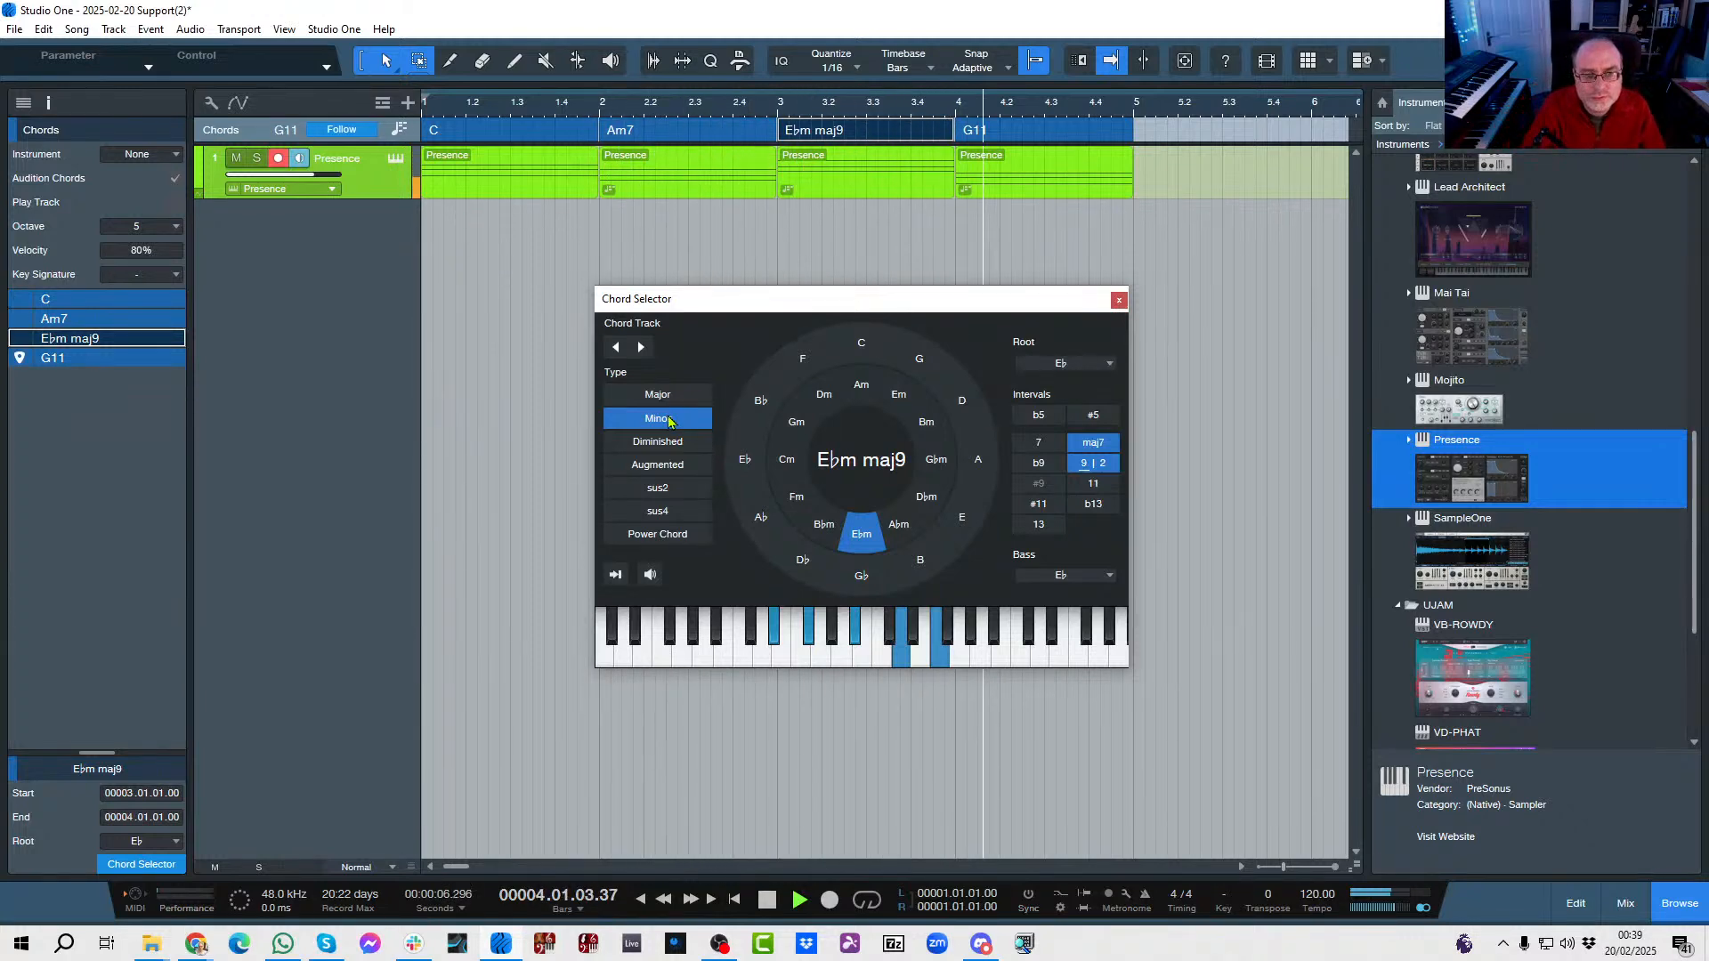
pyautogui.click(1118, 302)
pyautogui.press('space')
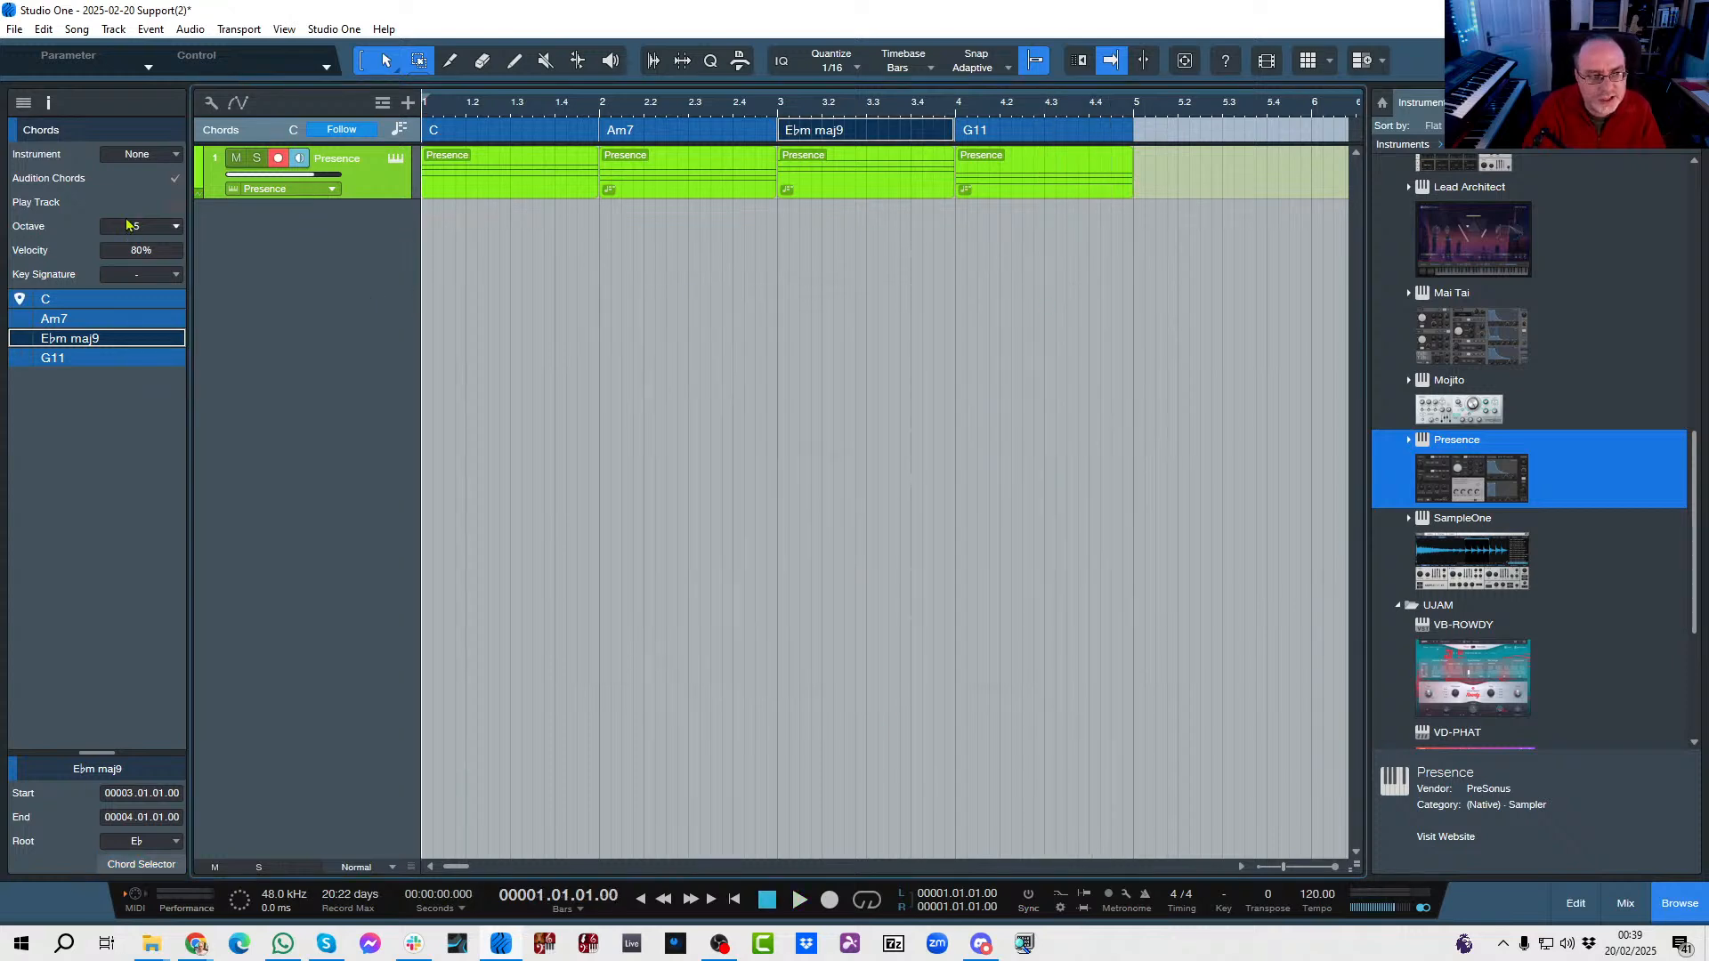
pyautogui.click(48, 102)
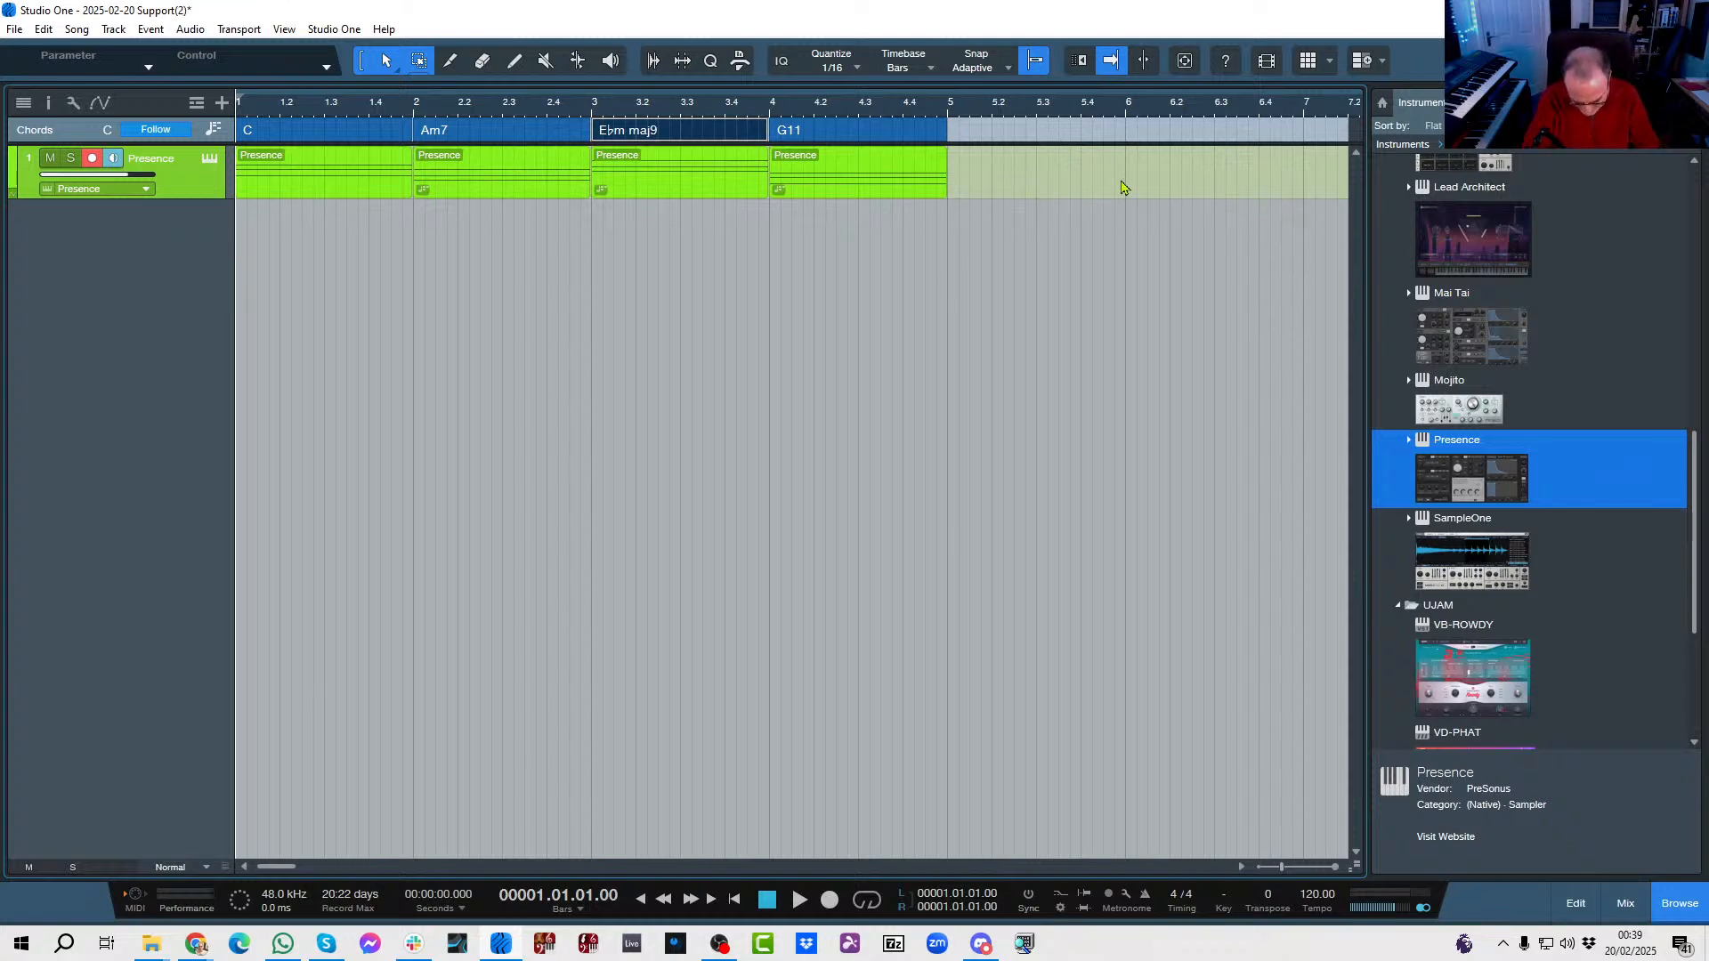
# Add a mono audio track named Piano with Input R as its source and Main as its output.
pyautogui.press('t')
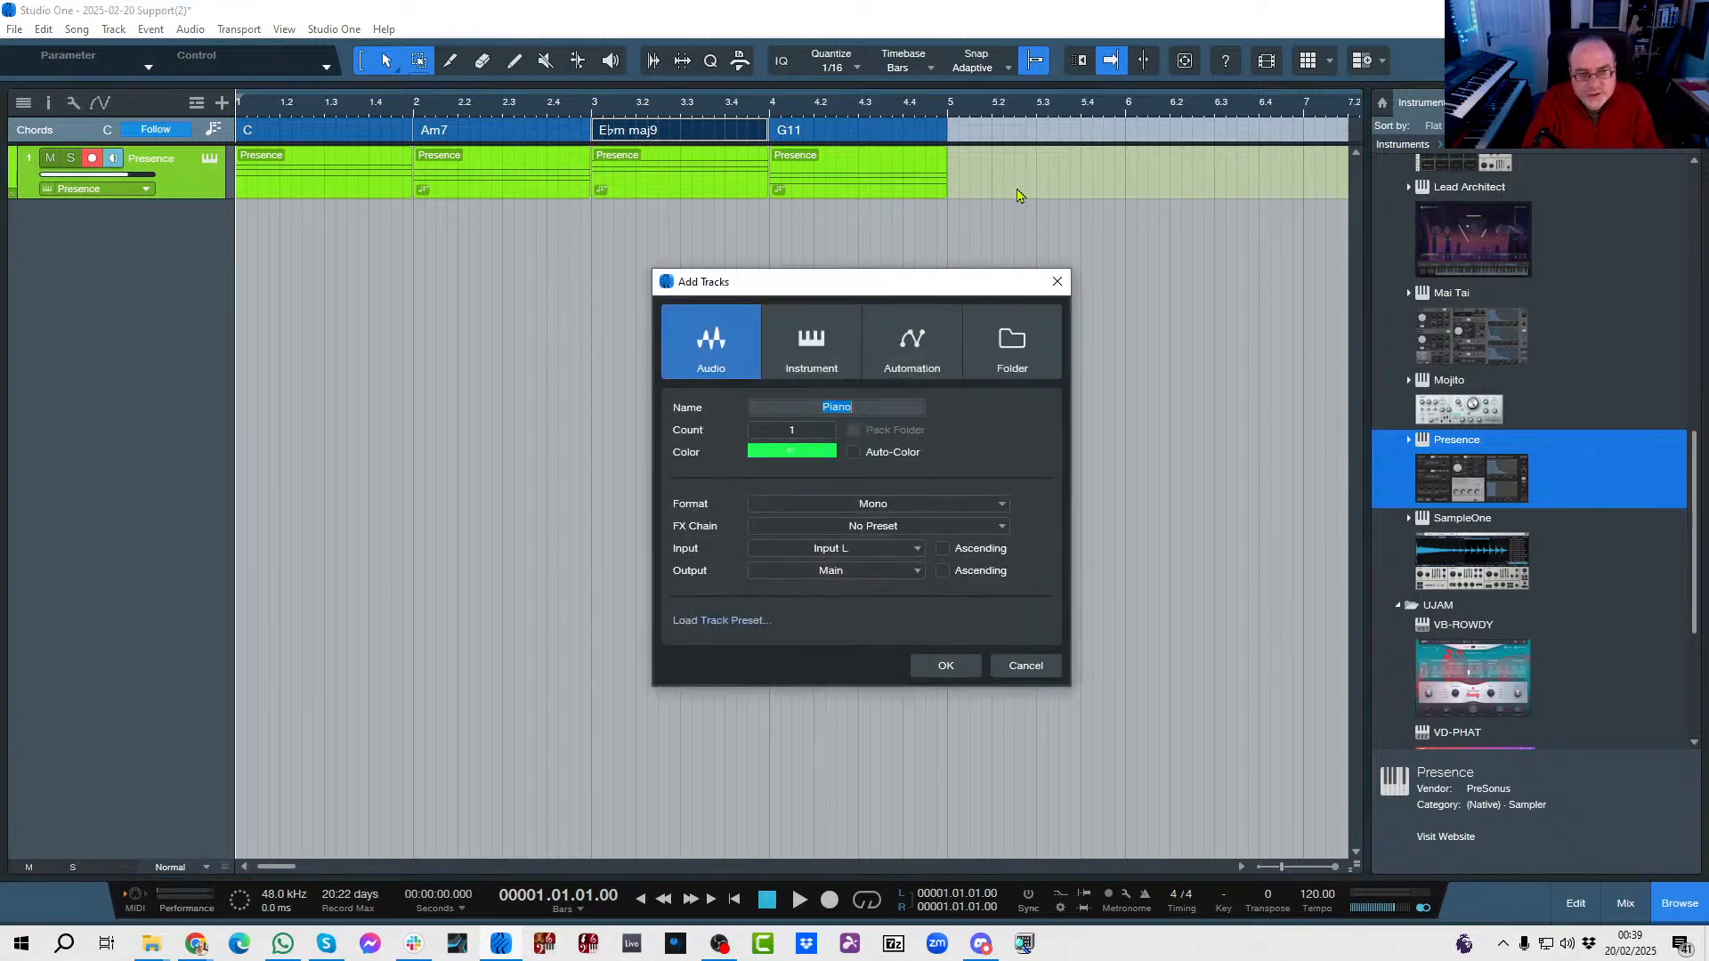
pyautogui.click(833, 551)
pyautogui.click(837, 584)
pyautogui.click(926, 663)
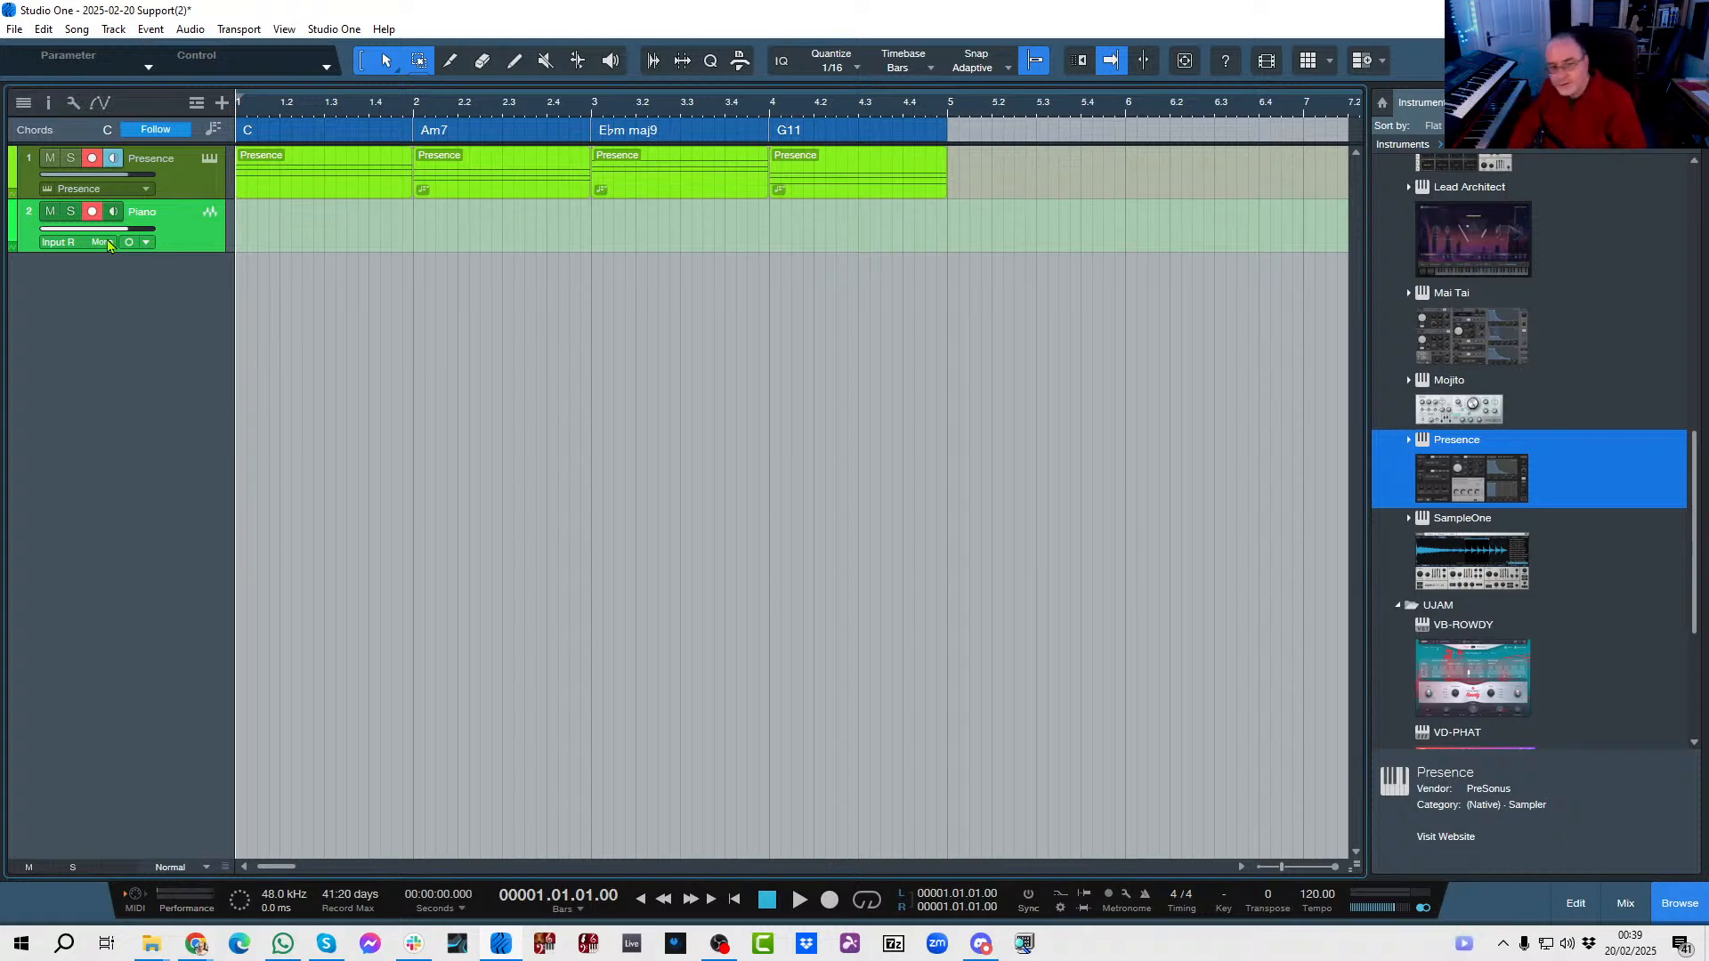
# Change the chord in bar 3 of the chord track to Fmaj9 and close the chord selector.
pyautogui.doubleClick(685, 134)
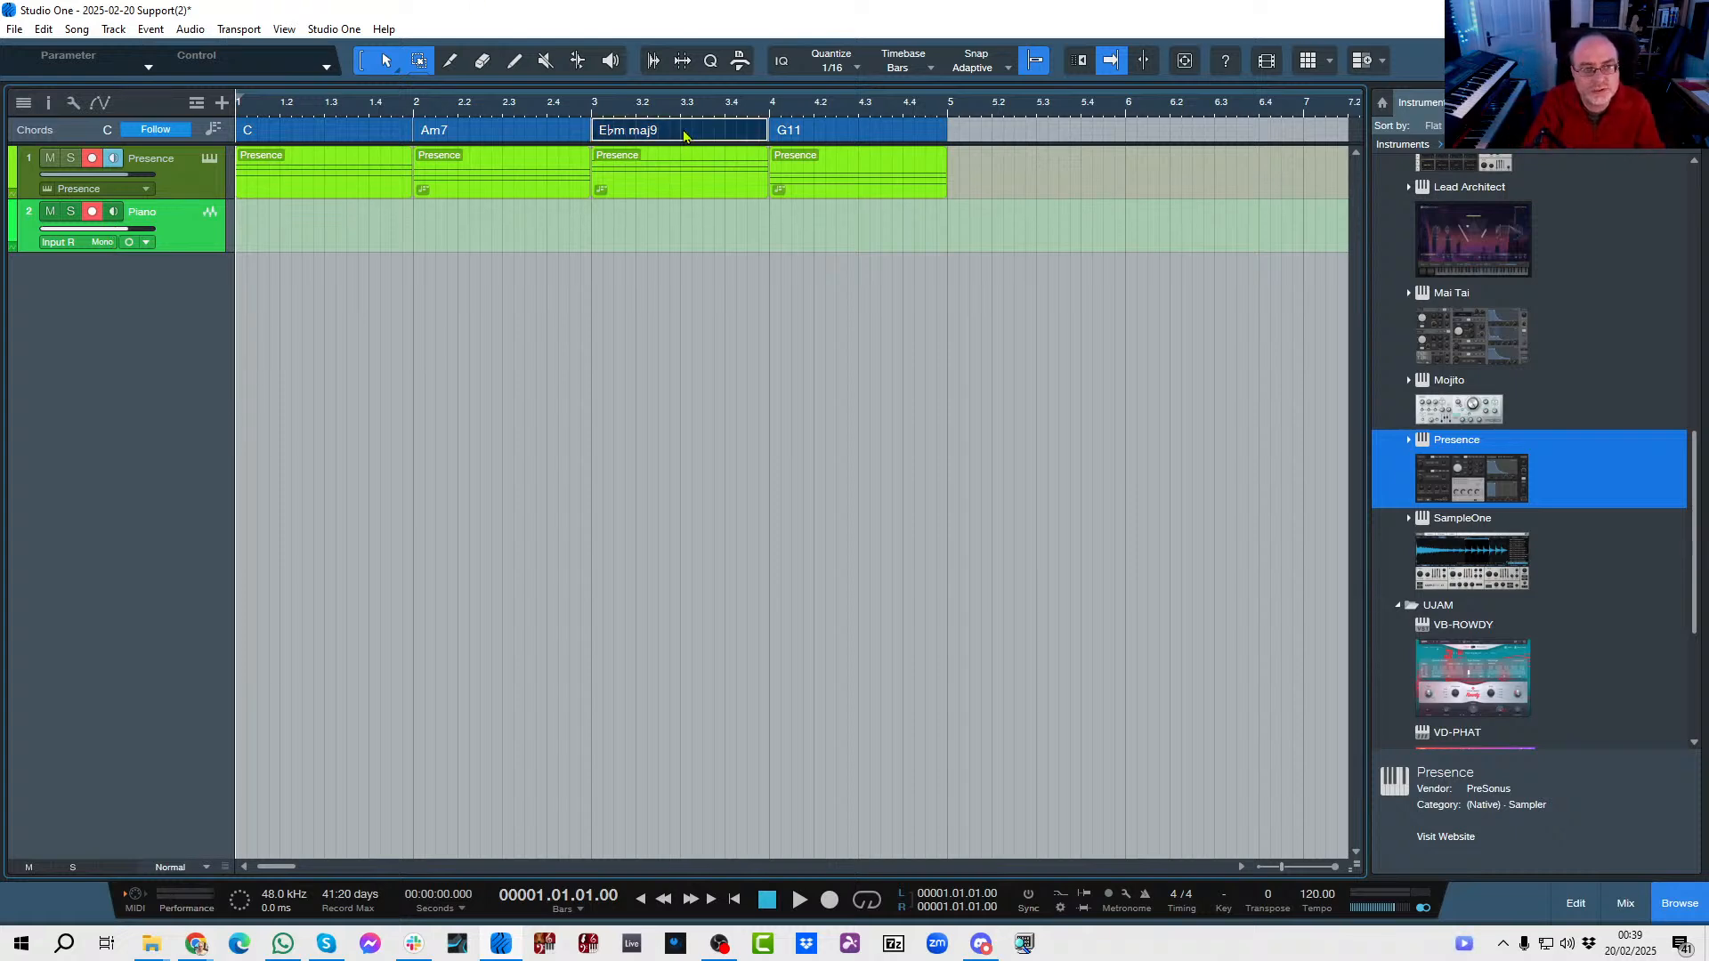
pyautogui.click(798, 361)
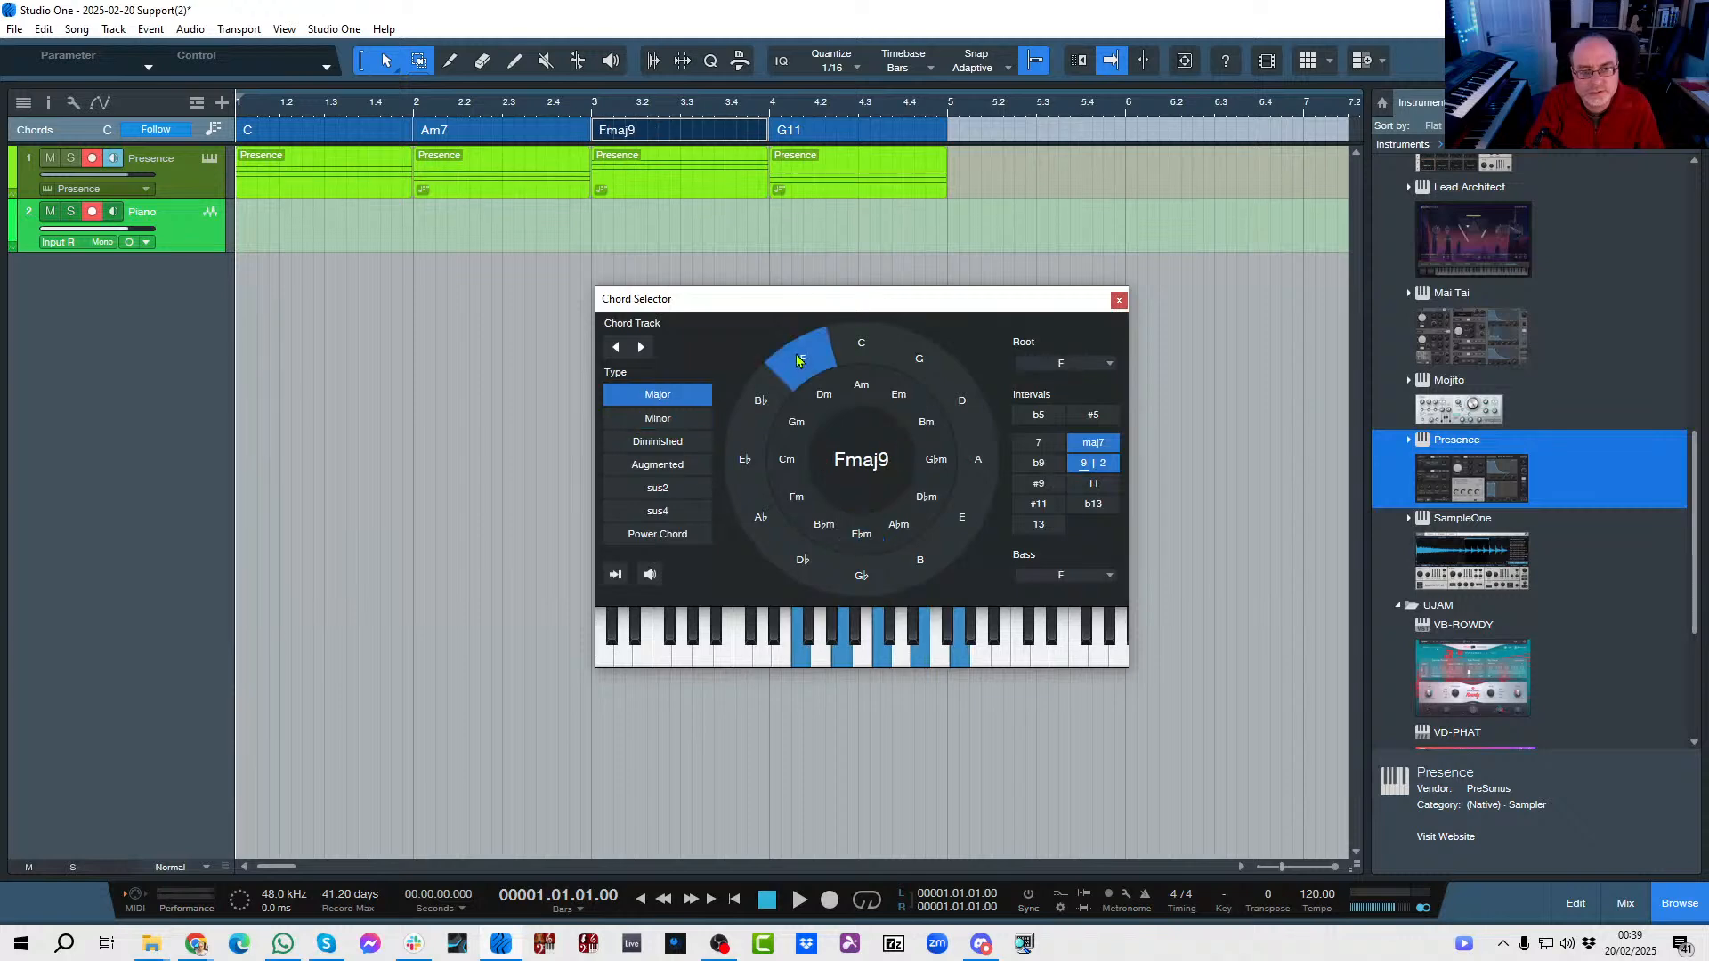
pyautogui.click(1118, 302)
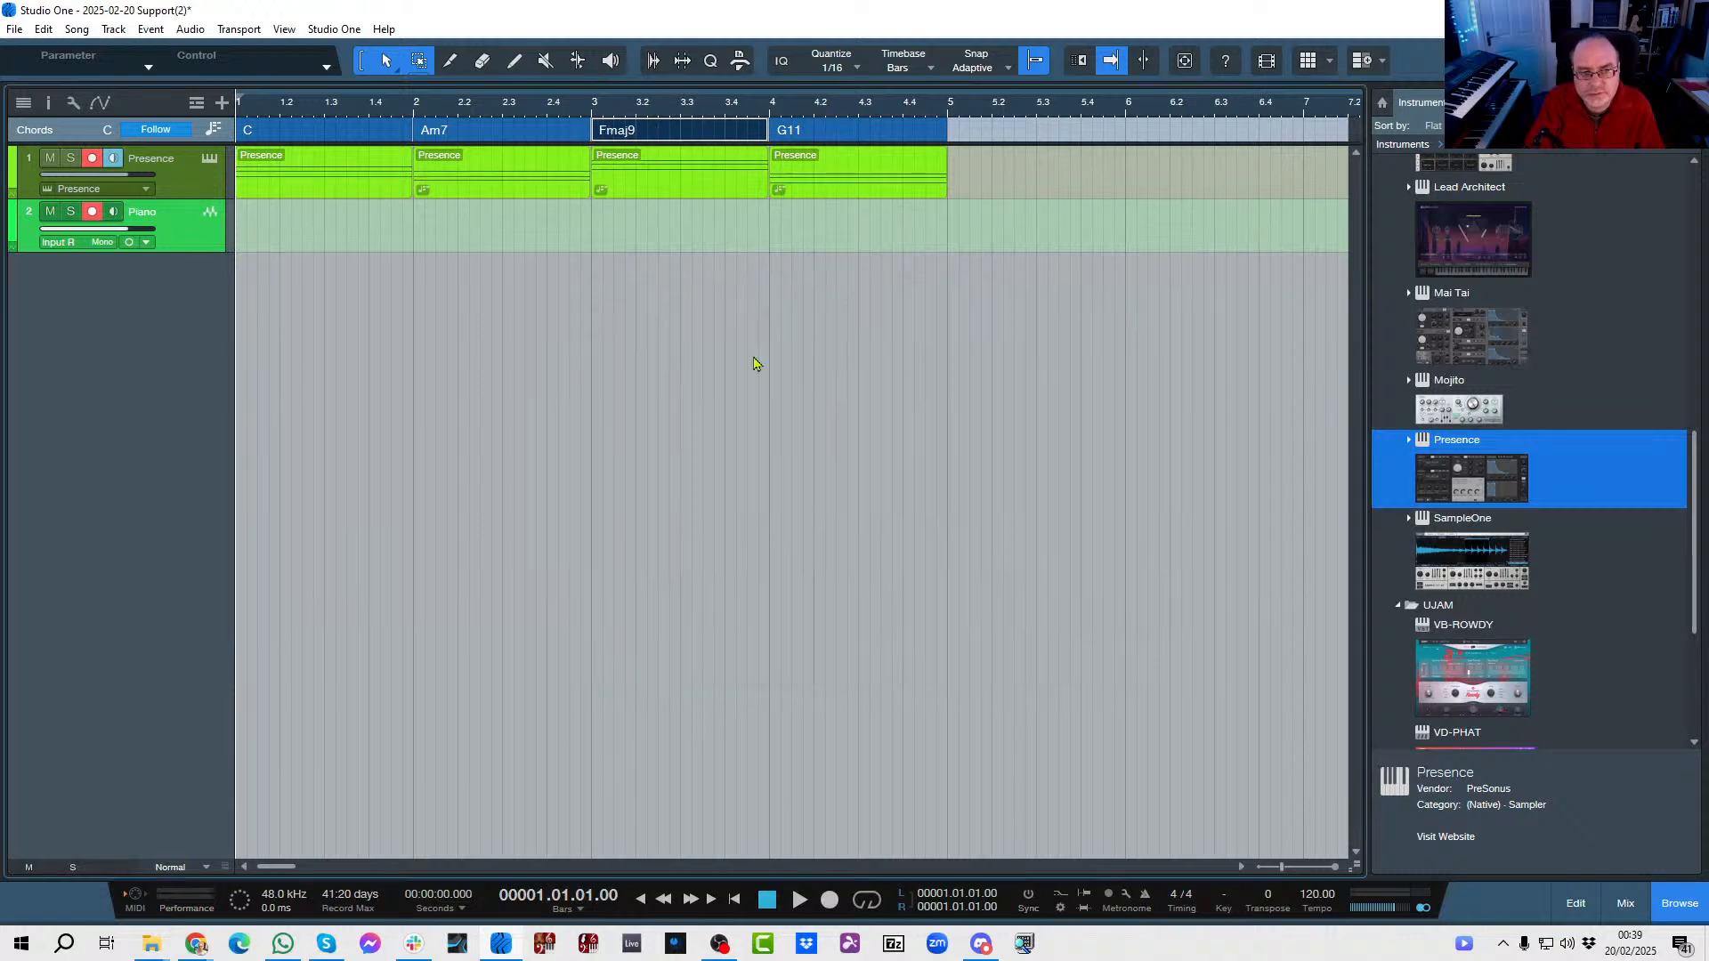
# Check the metronome's precount setup and record live audio of the progression on the Piano track across bars 1 to 4.
pyautogui.click(278, 248)
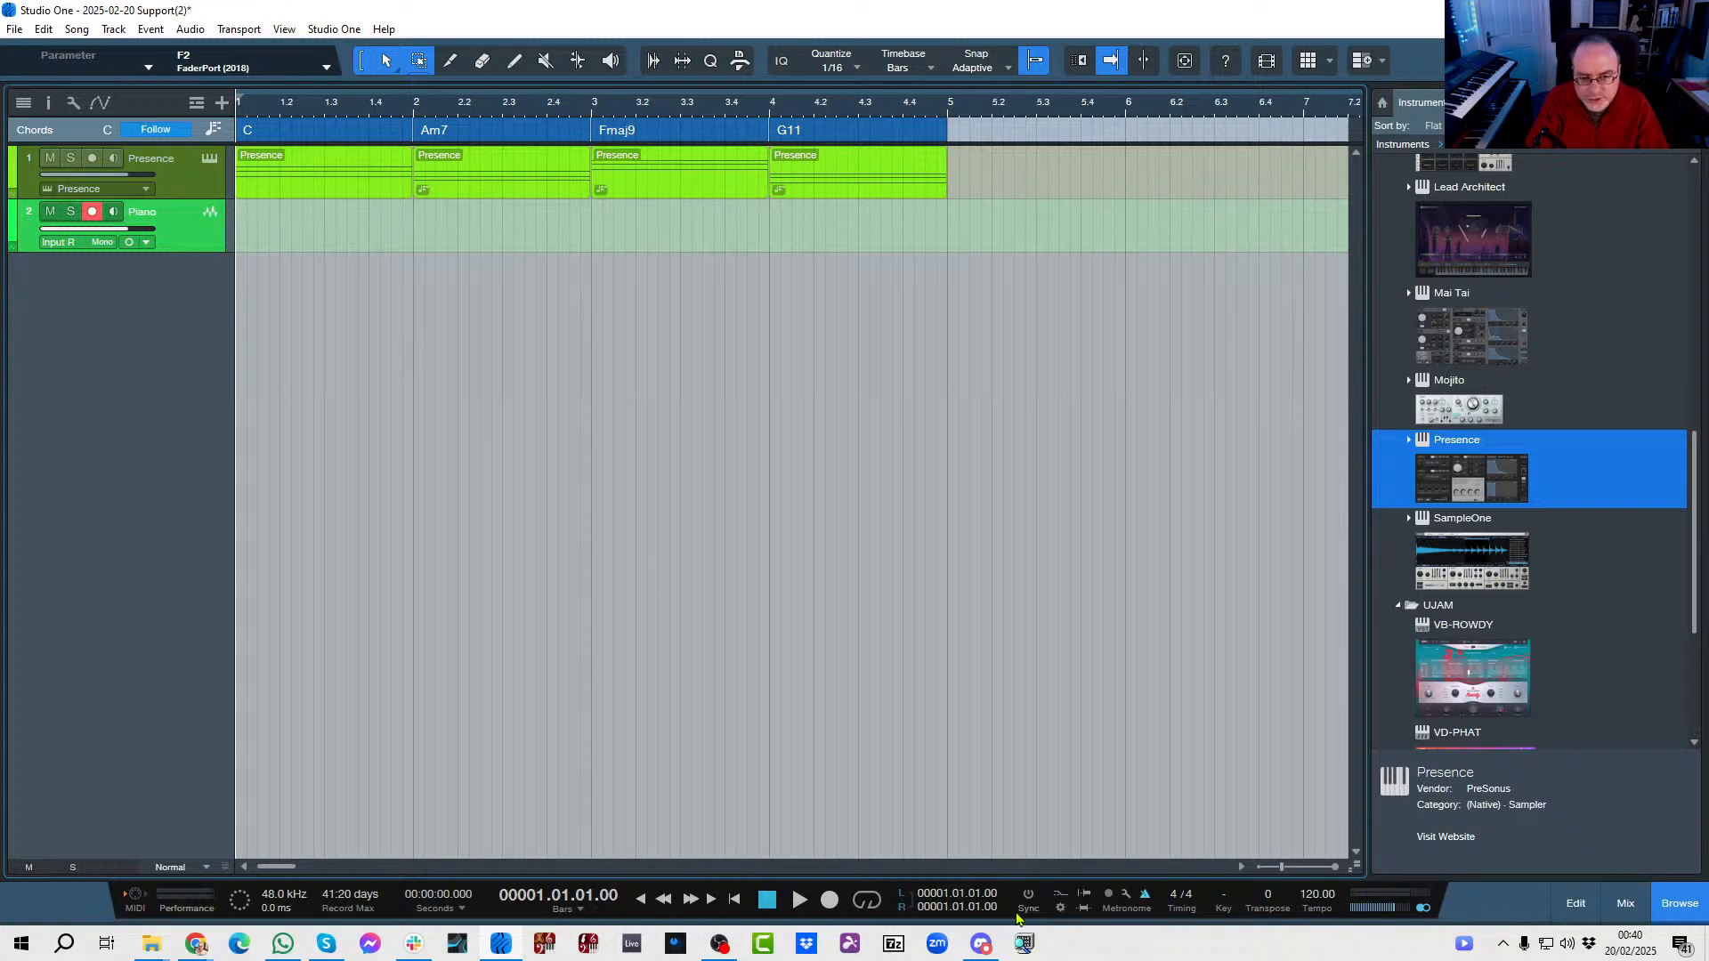
pyautogui.click(1125, 894)
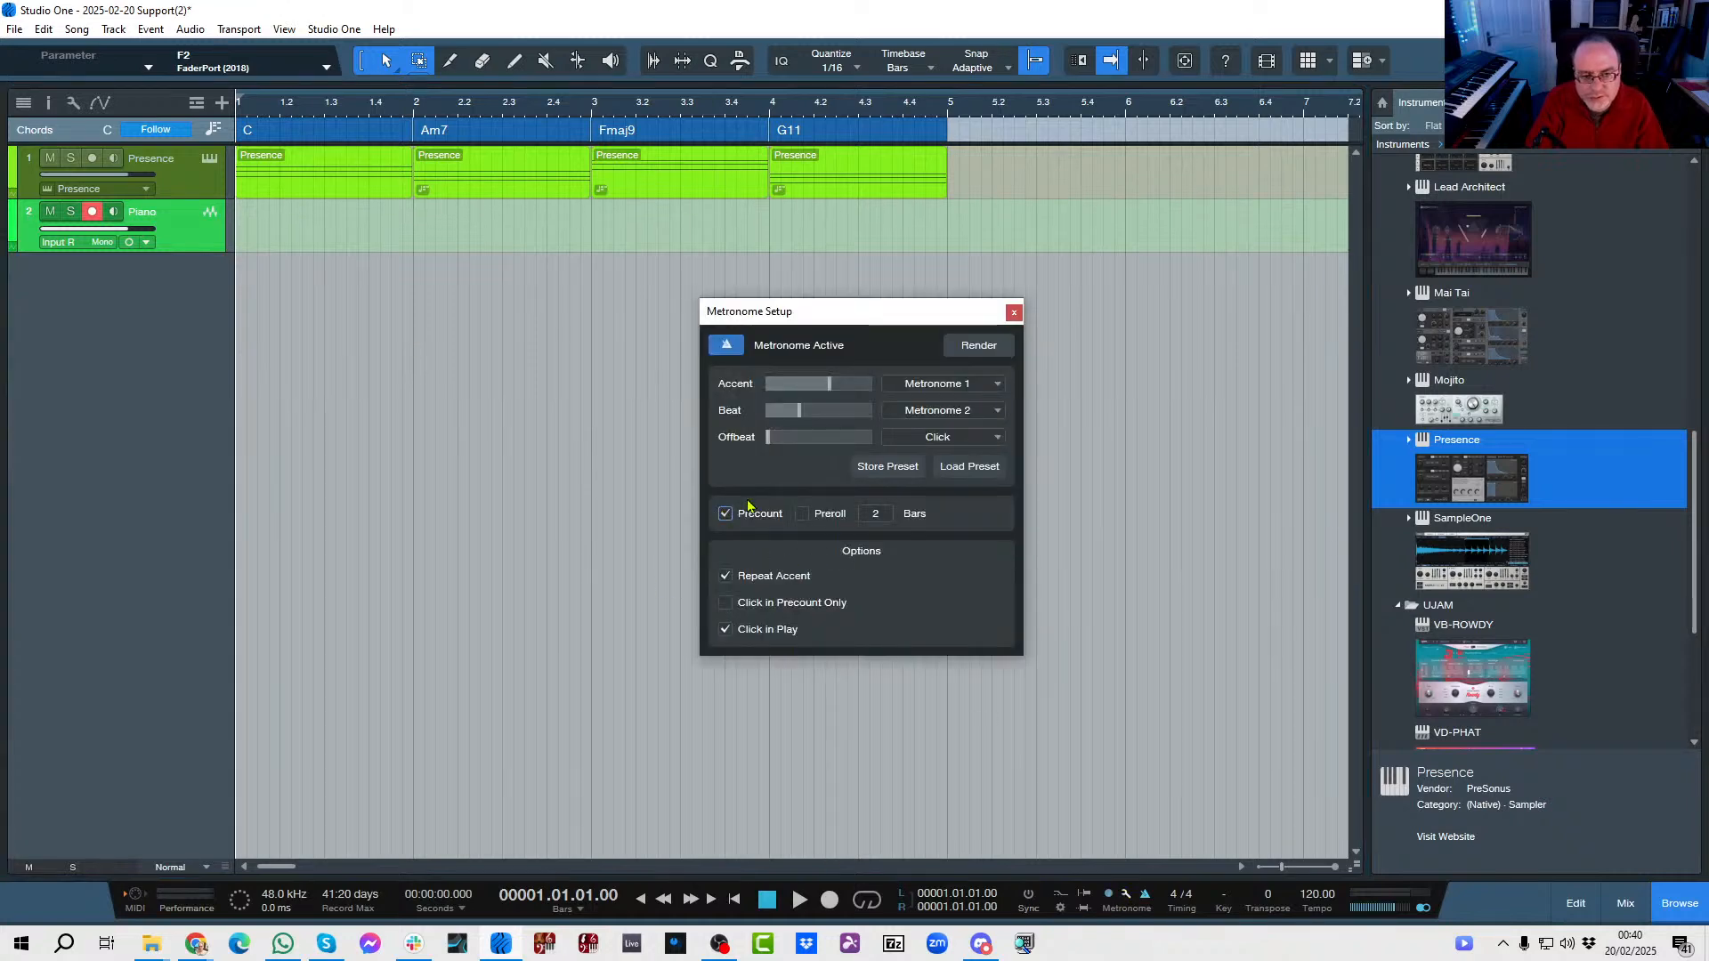
pyautogui.click(1013, 312)
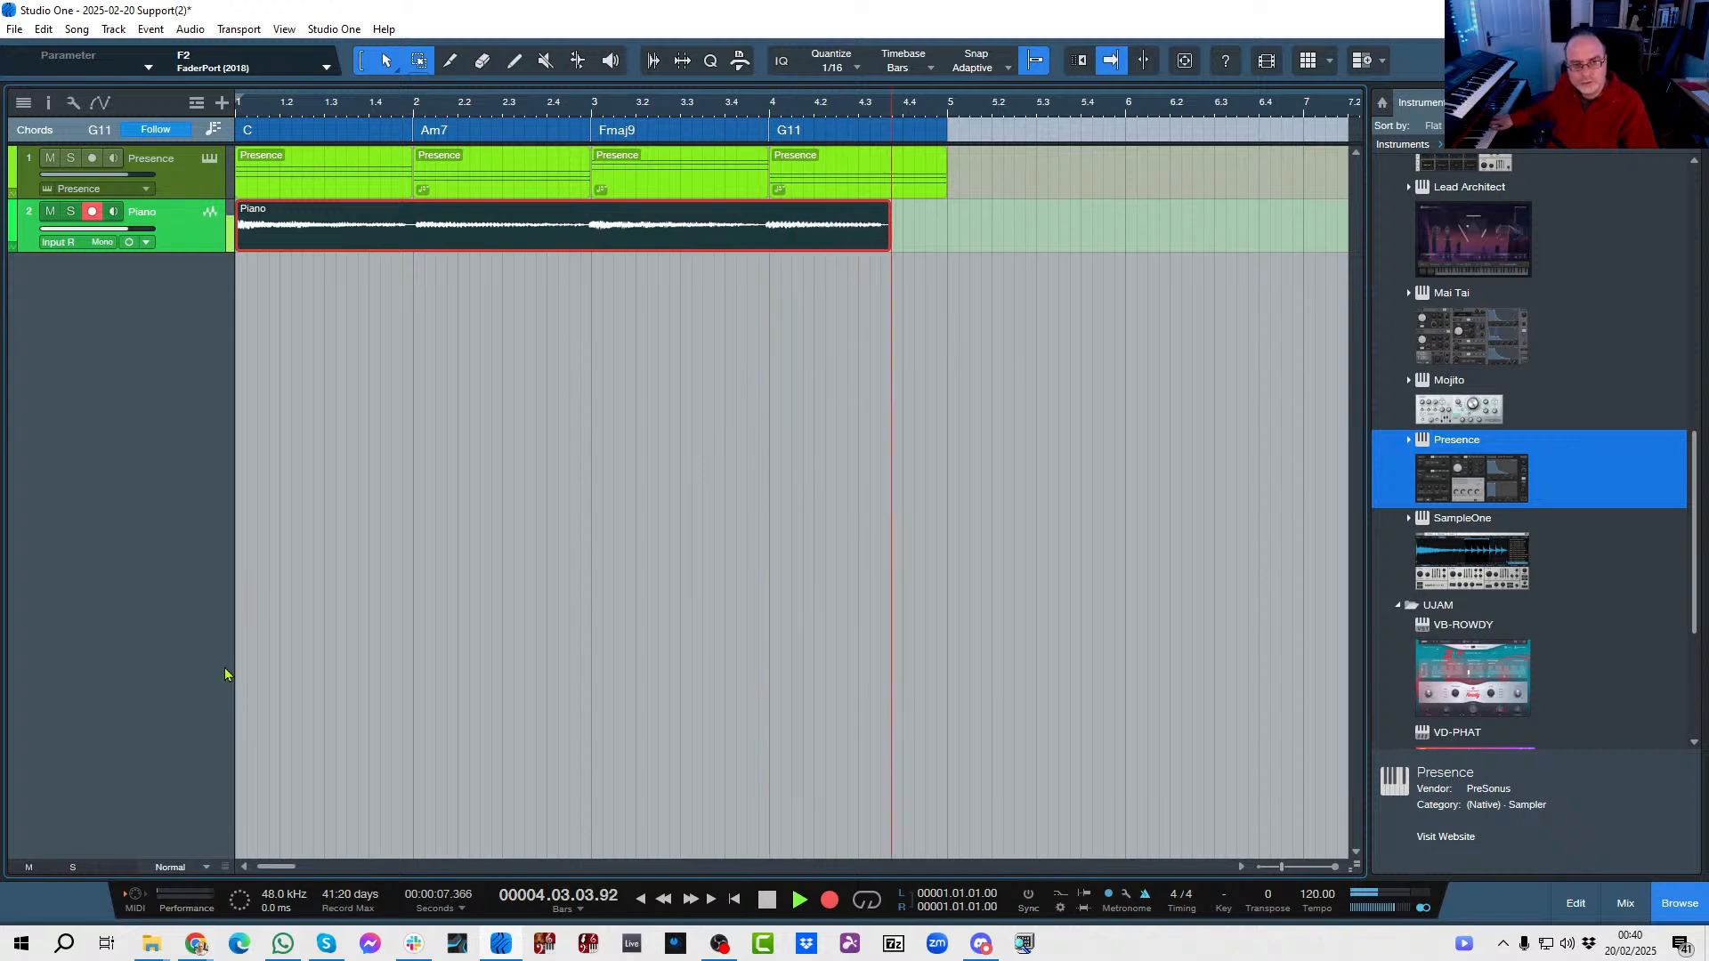
pyautogui.press('space')
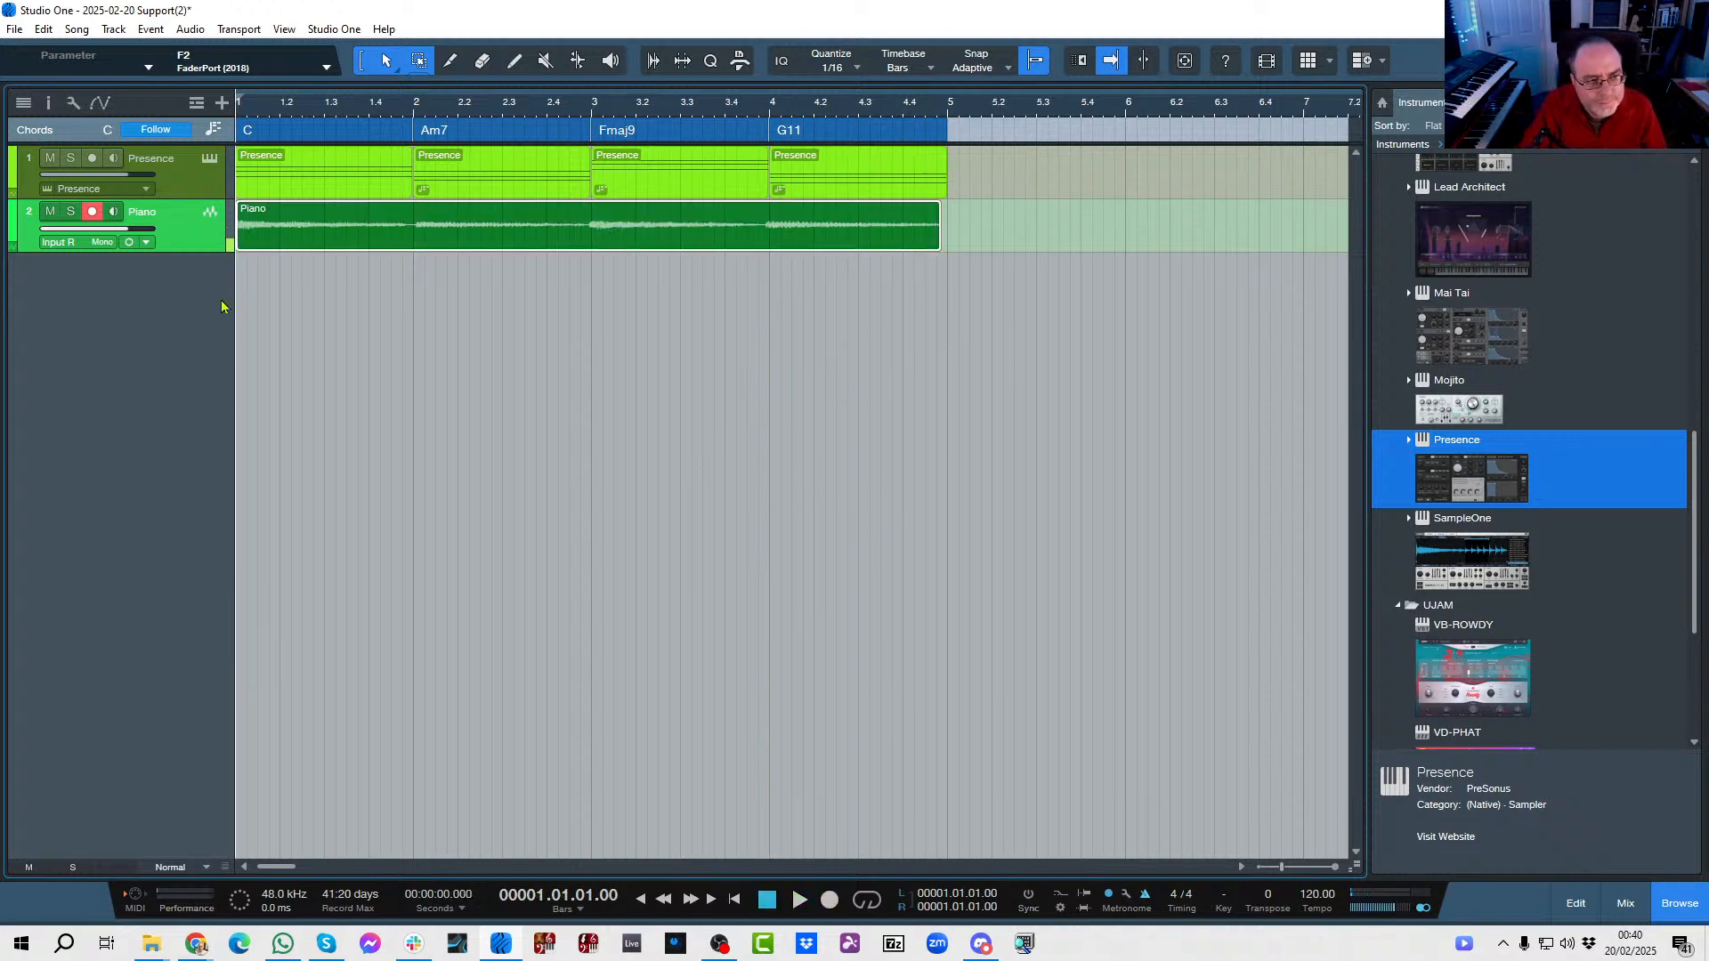
# Set chord following to Universal for the Piano track in the inspector, and play the recording from bar 1.
pyautogui.click(45, 101)
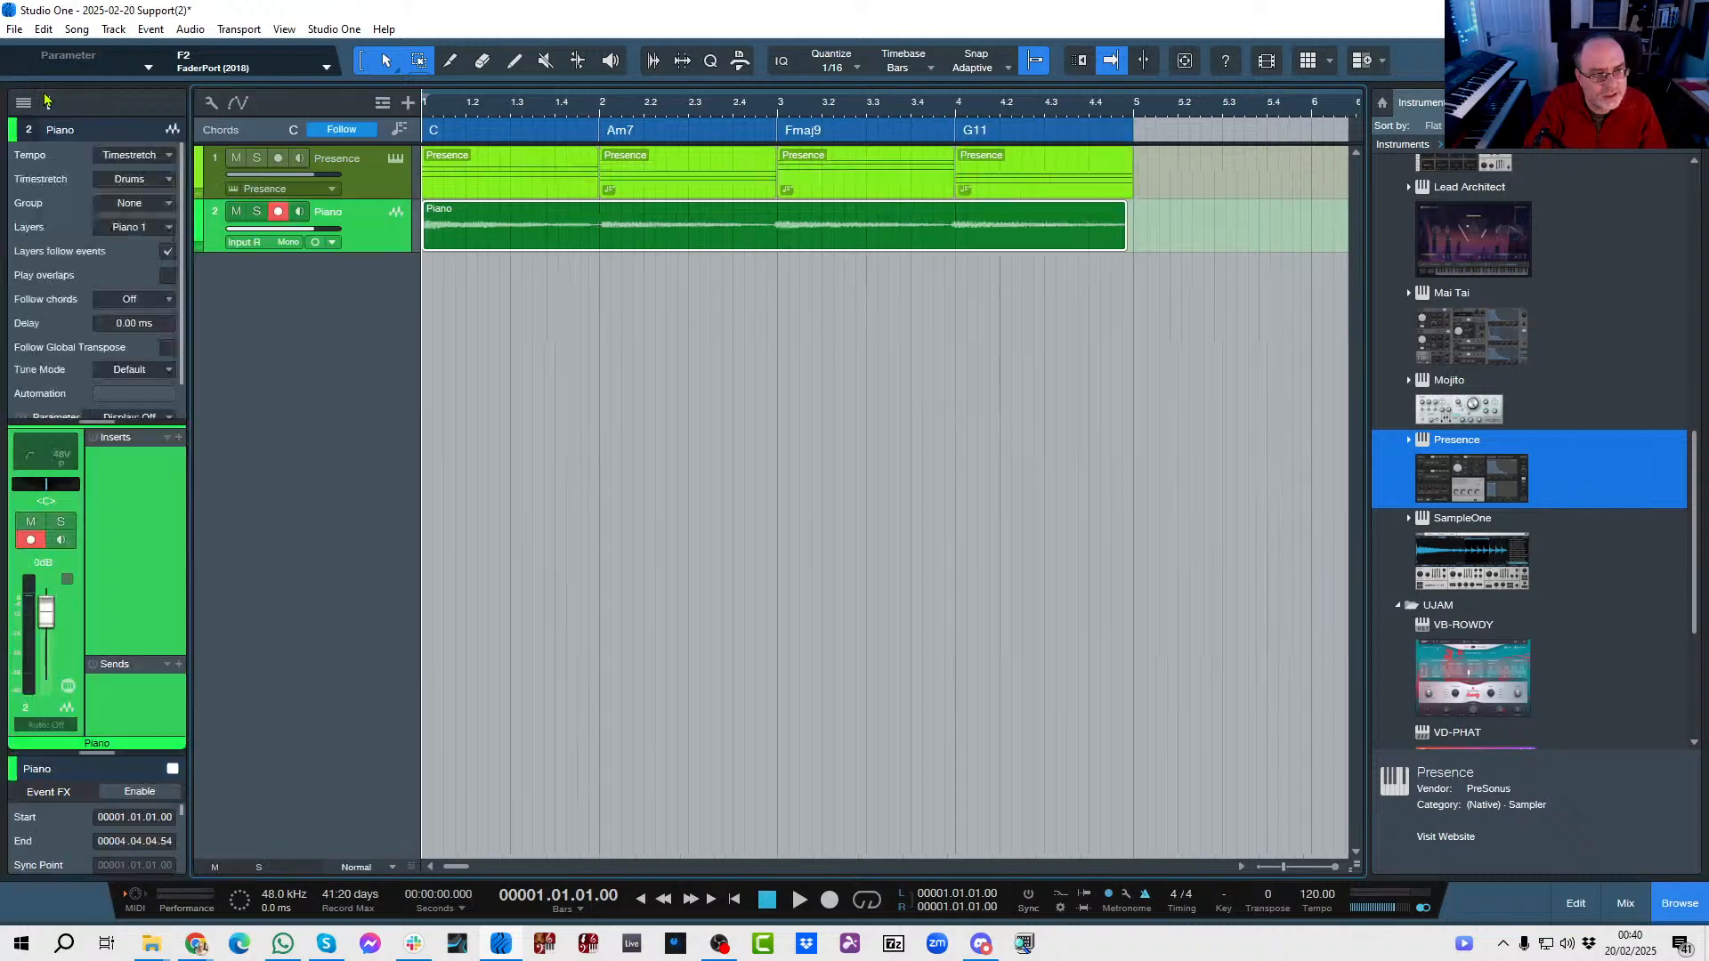
pyautogui.click(167, 300)
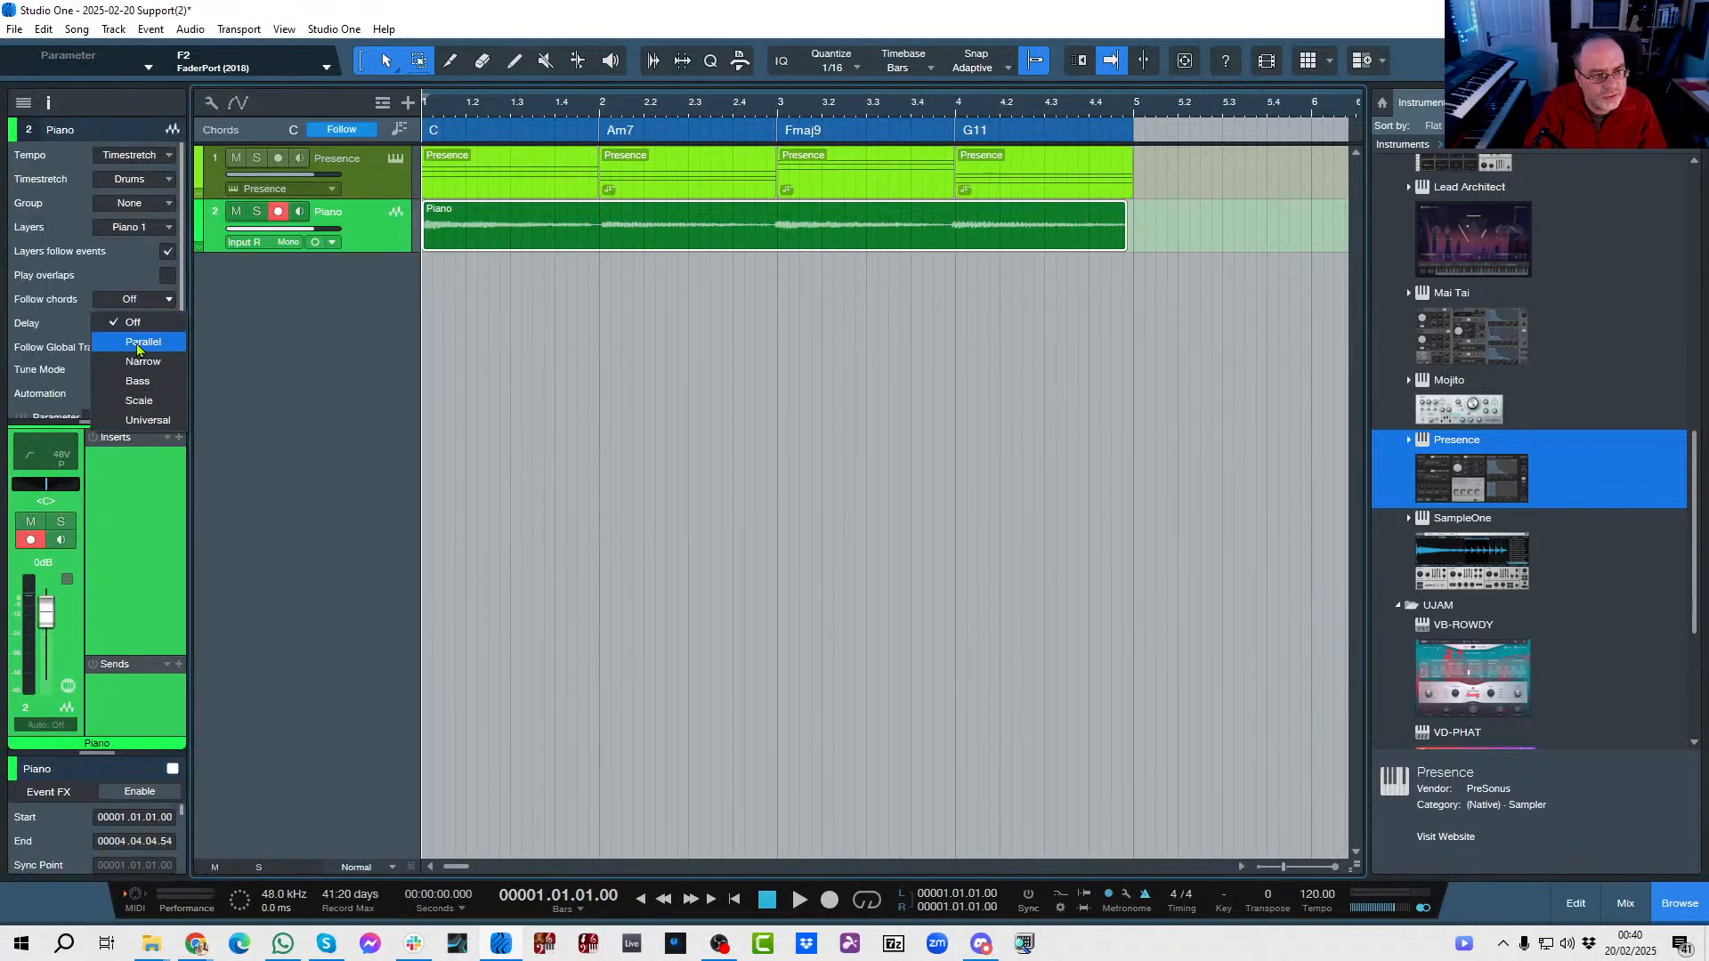
pyautogui.click(148, 420)
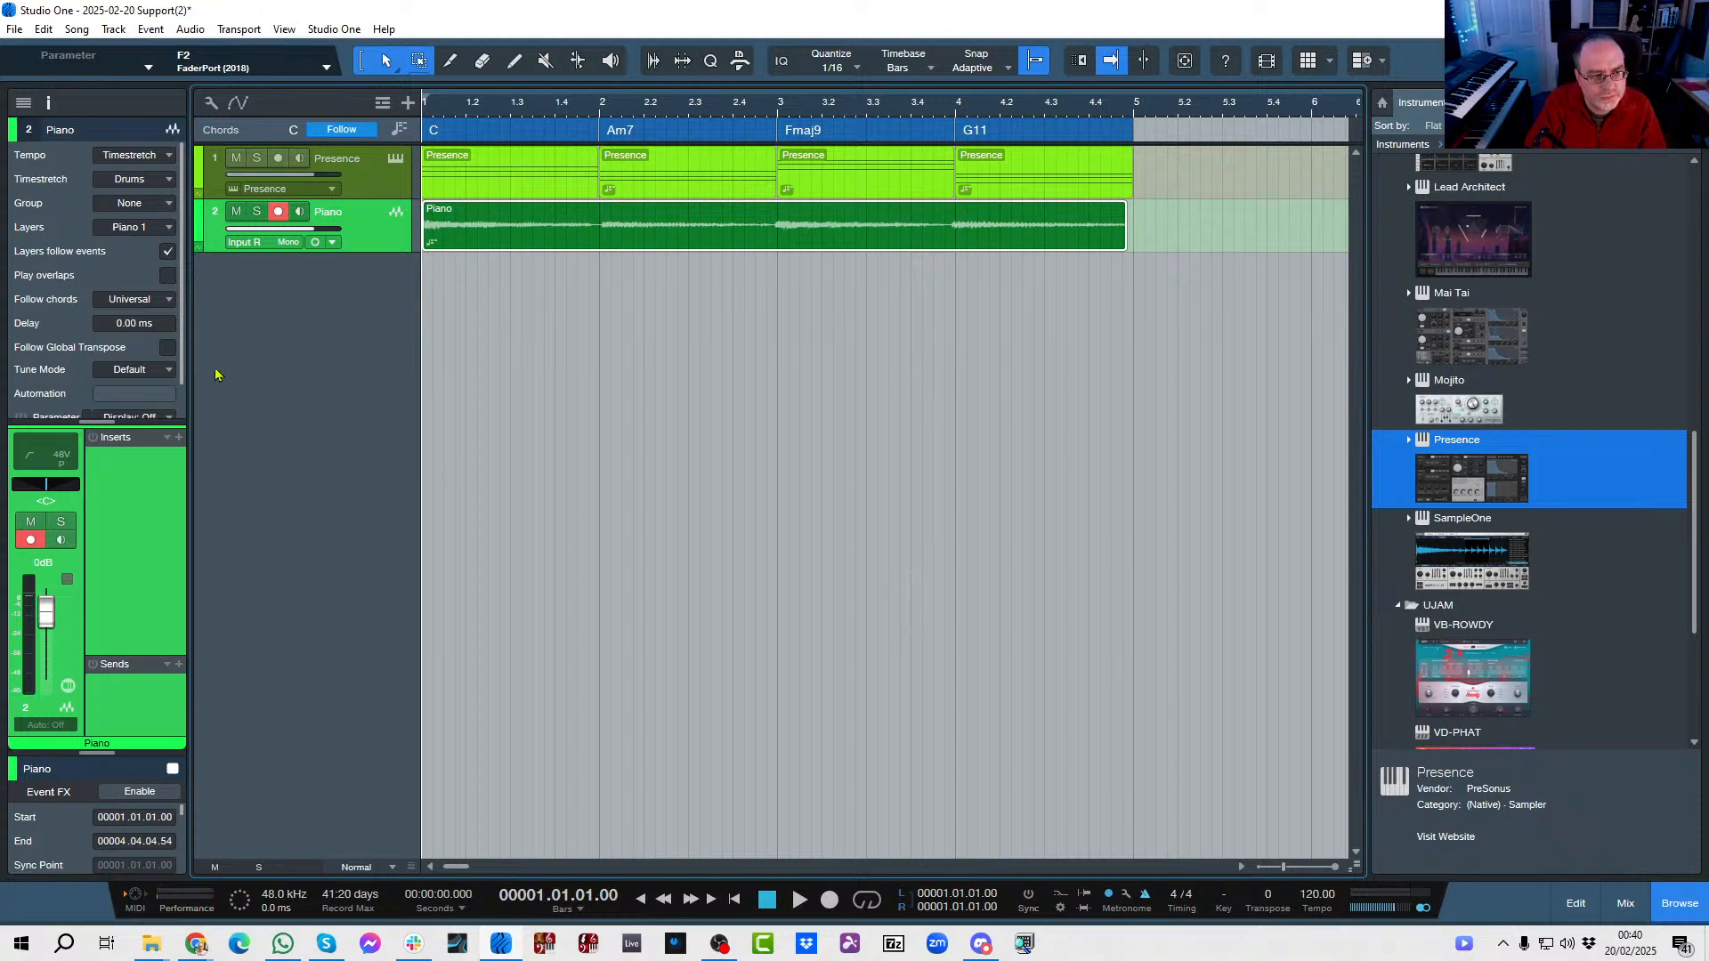
pyautogui.press('space')
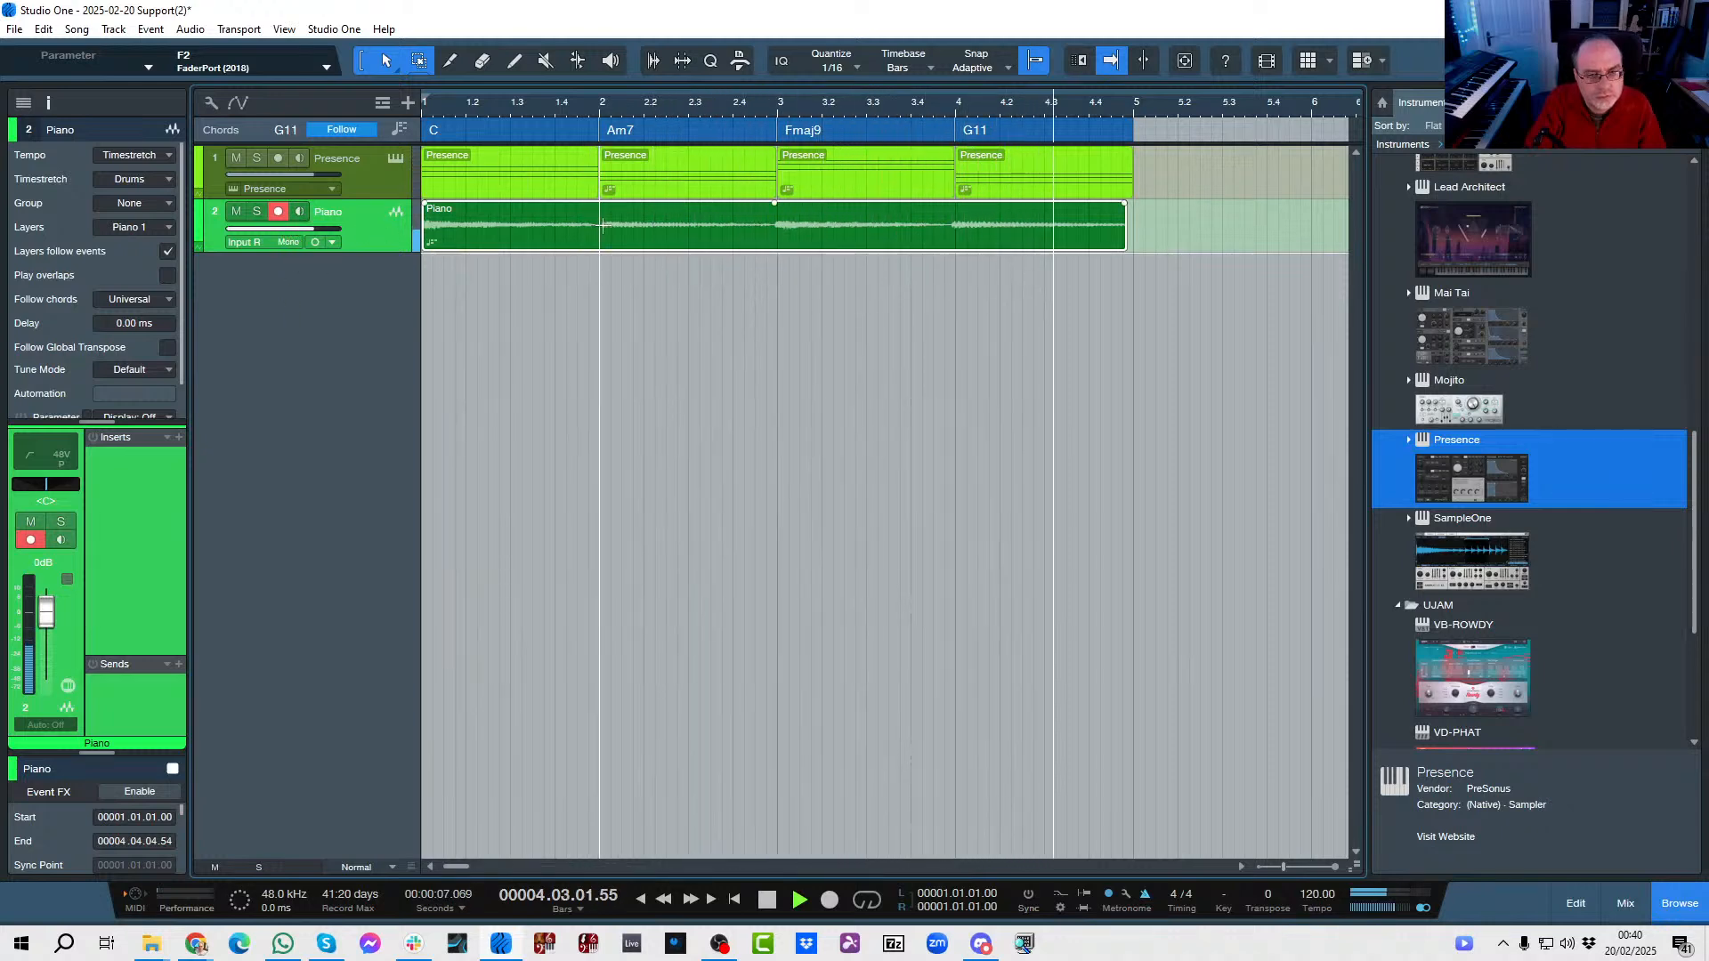
pyautogui.press('space')
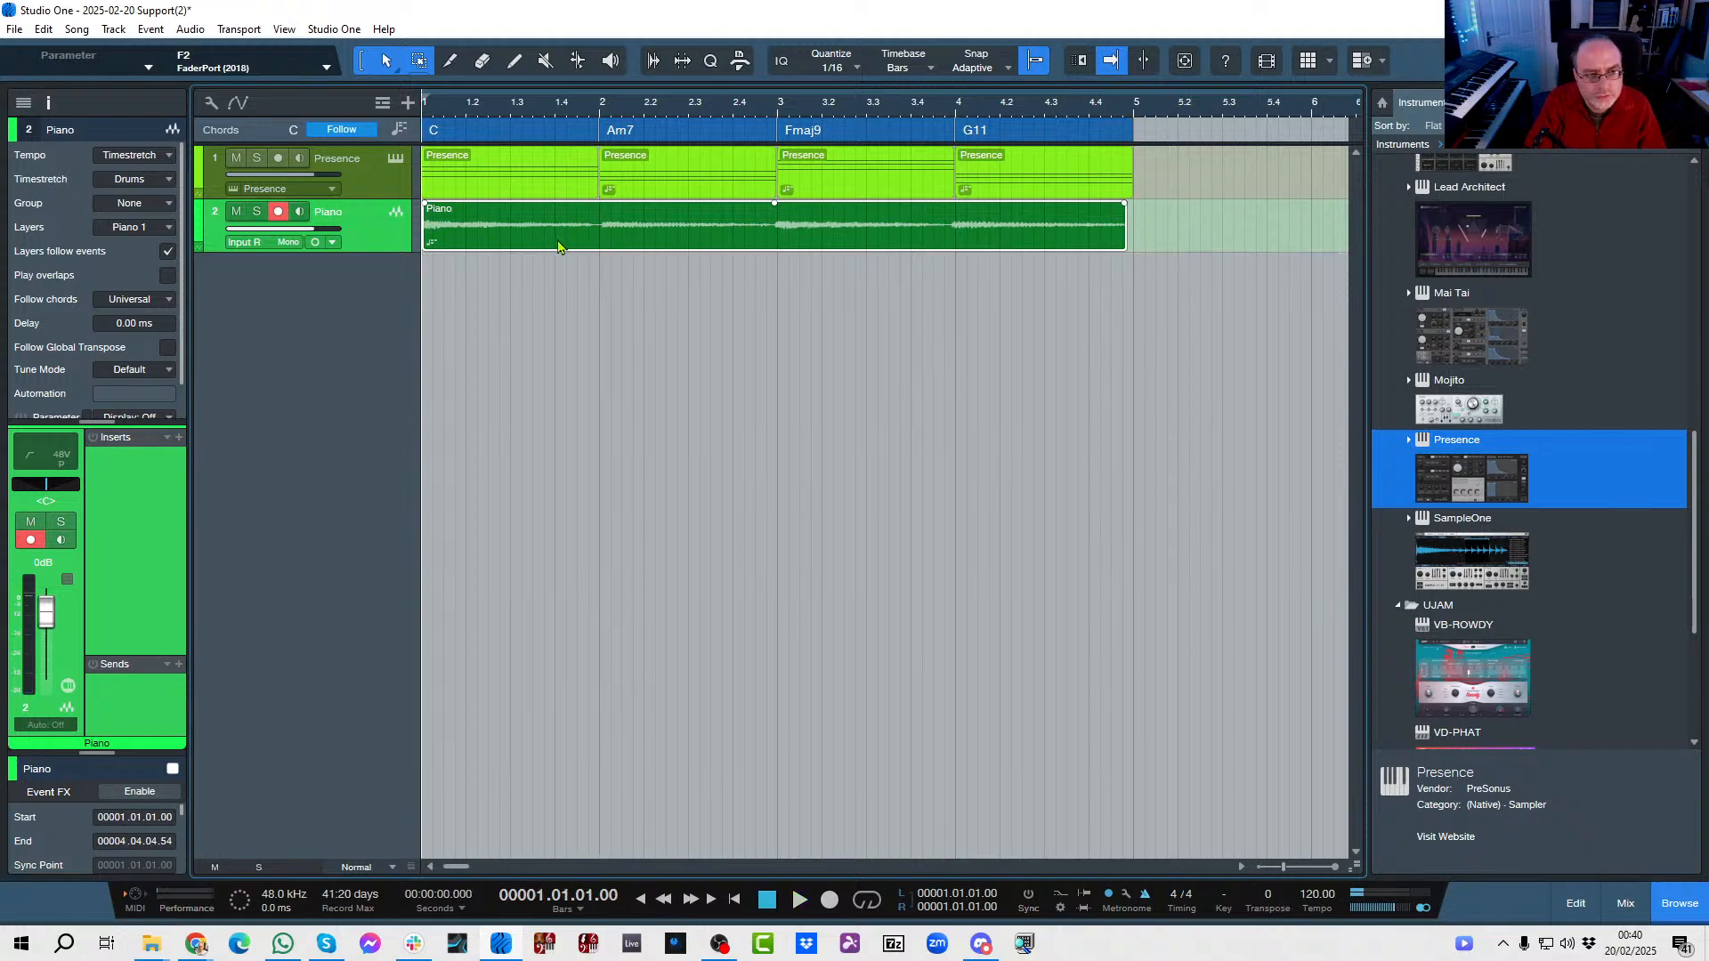
pyautogui.click(46, 105)
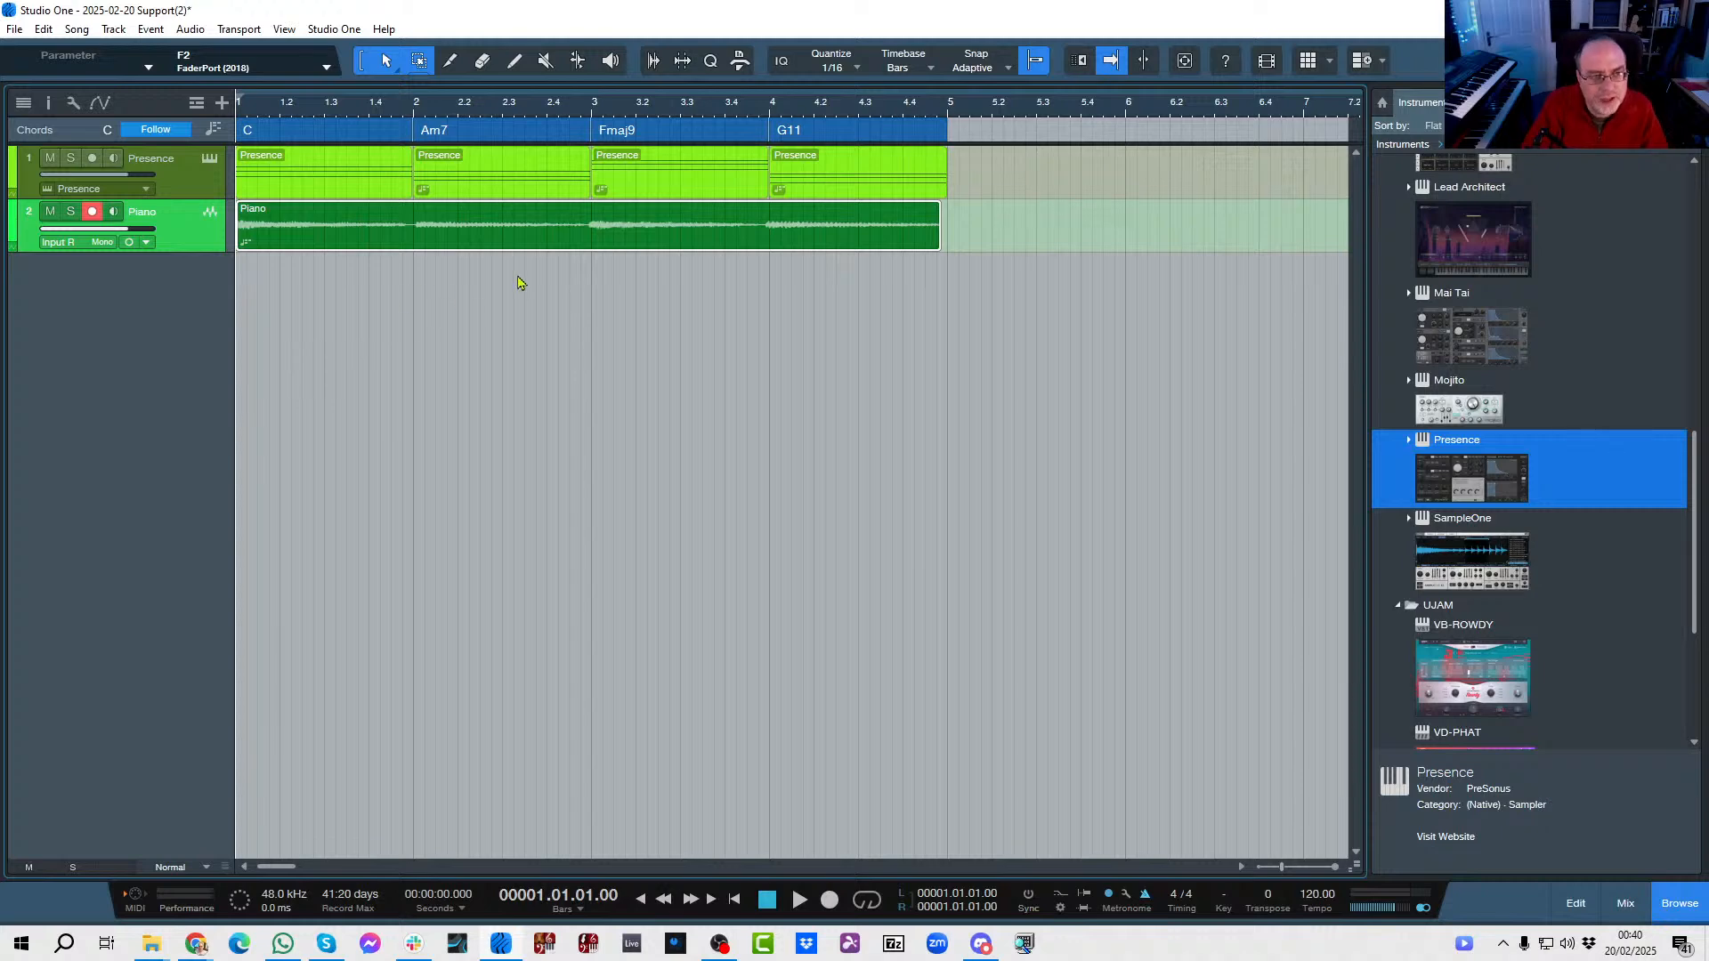
# Change the Fmaj9 chord in bar 3 to B♭maj9 and play the song to hear the recorded audio follow it.
pyautogui.doubleClick(652, 133)
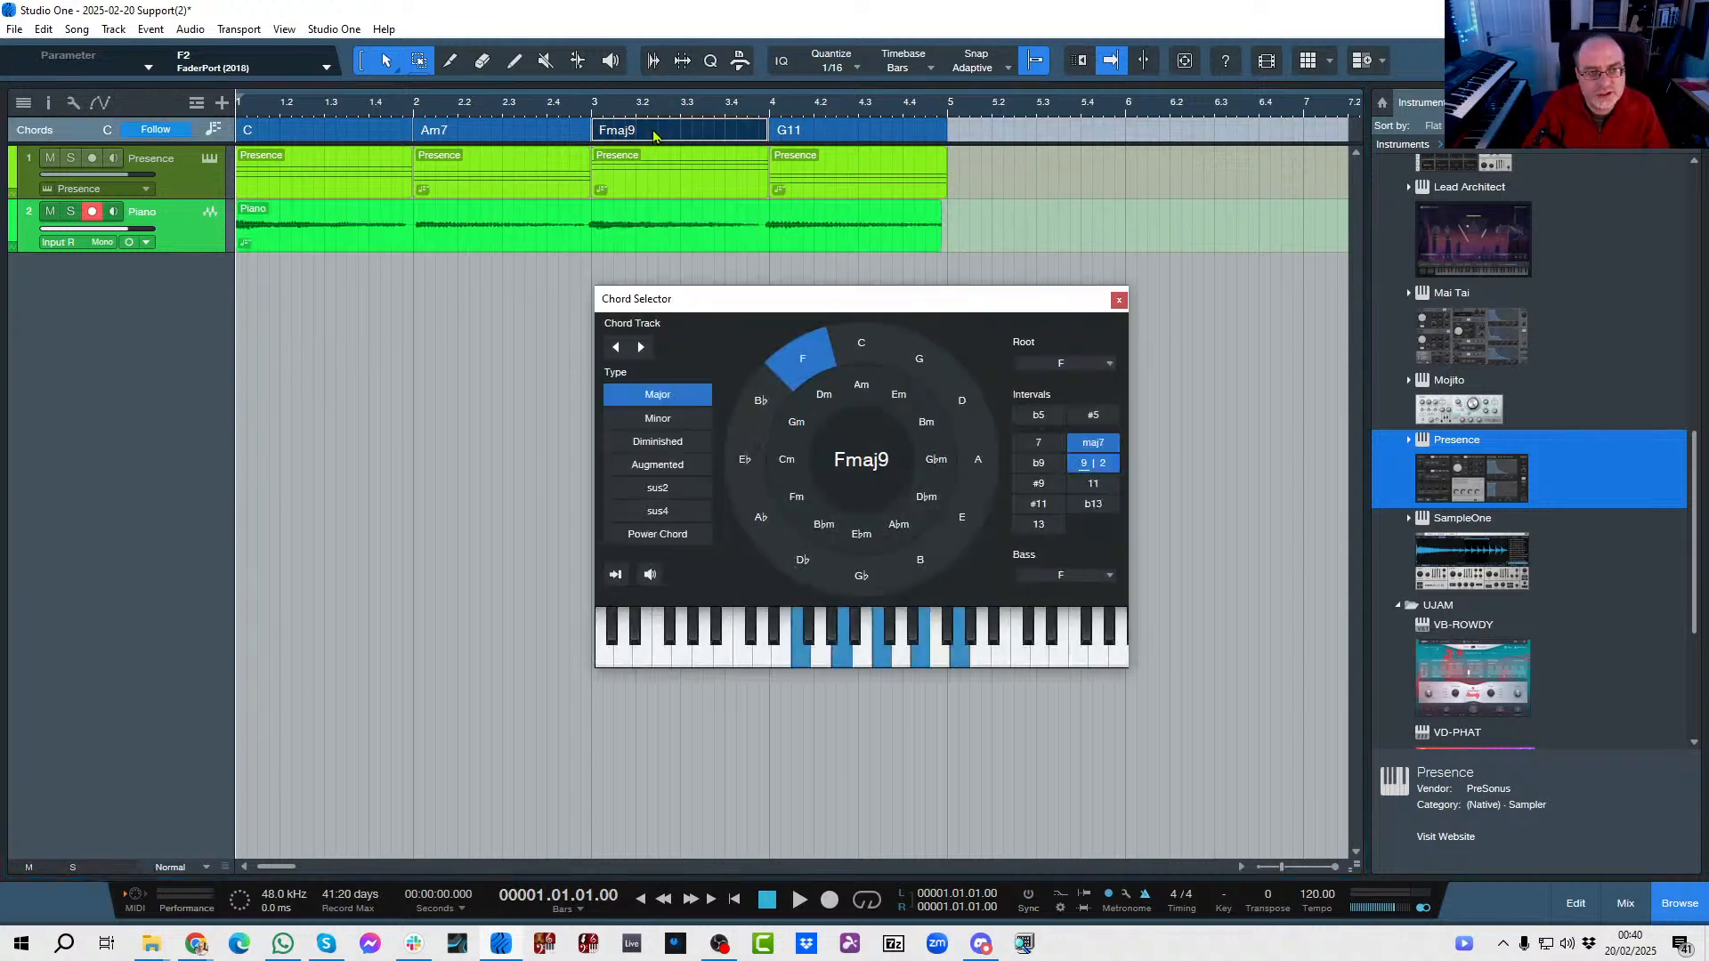
pyautogui.click(760, 410)
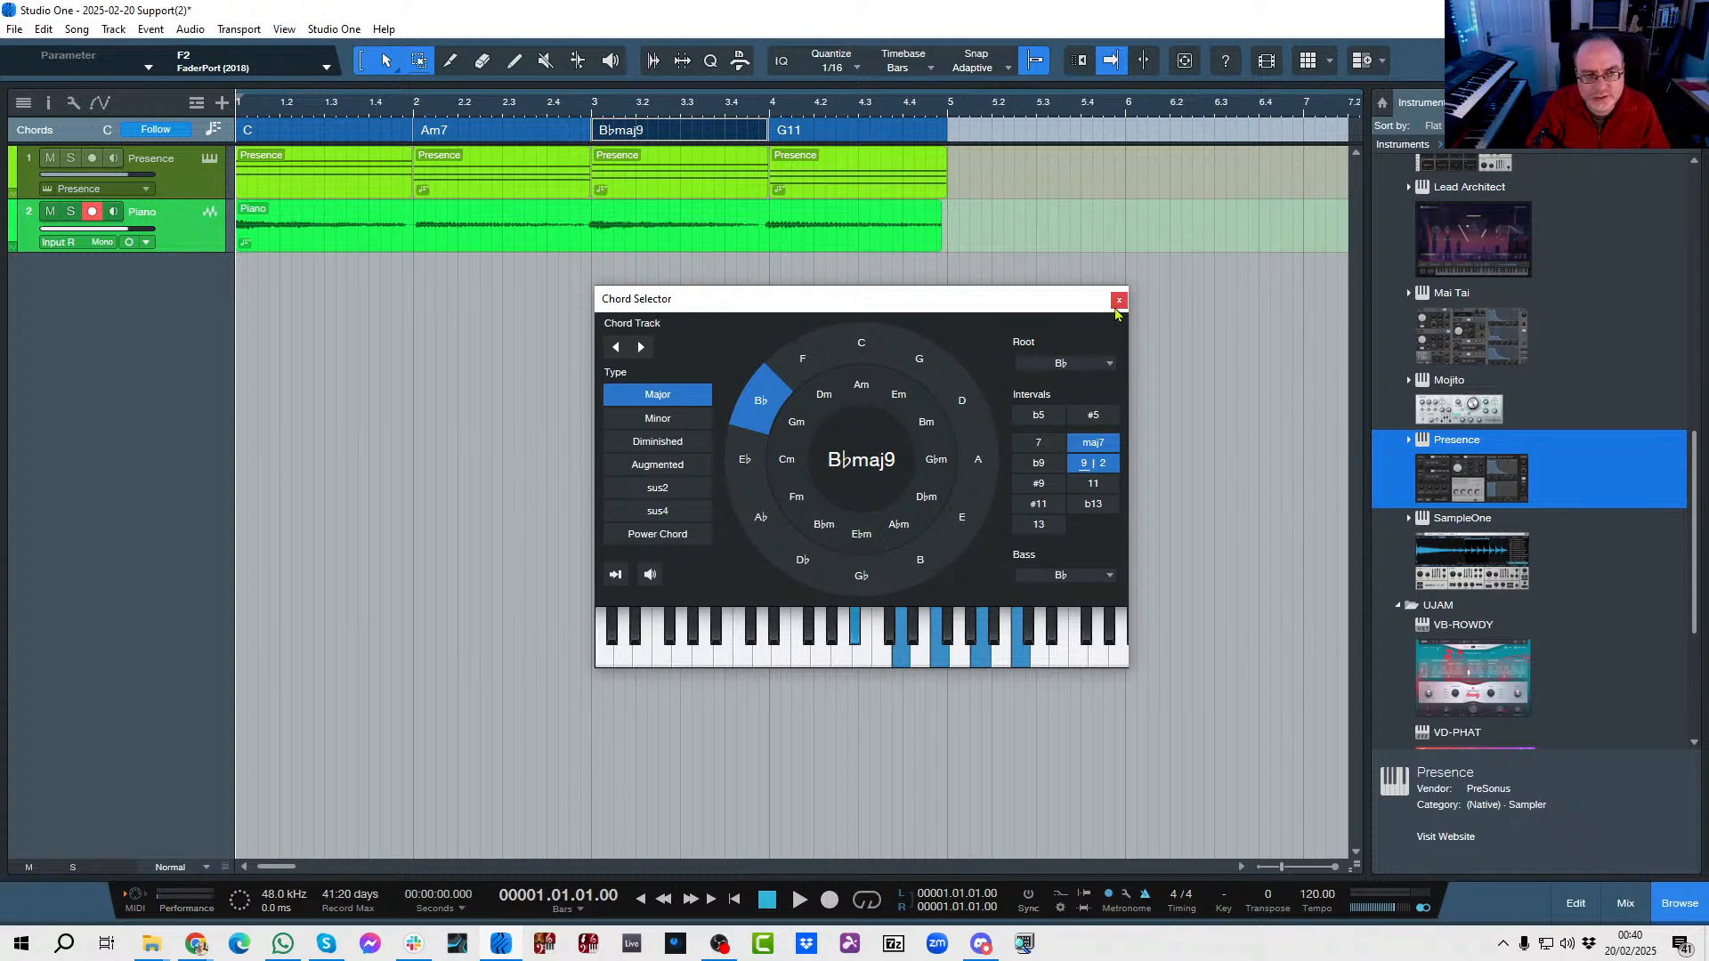
pyautogui.press('space')
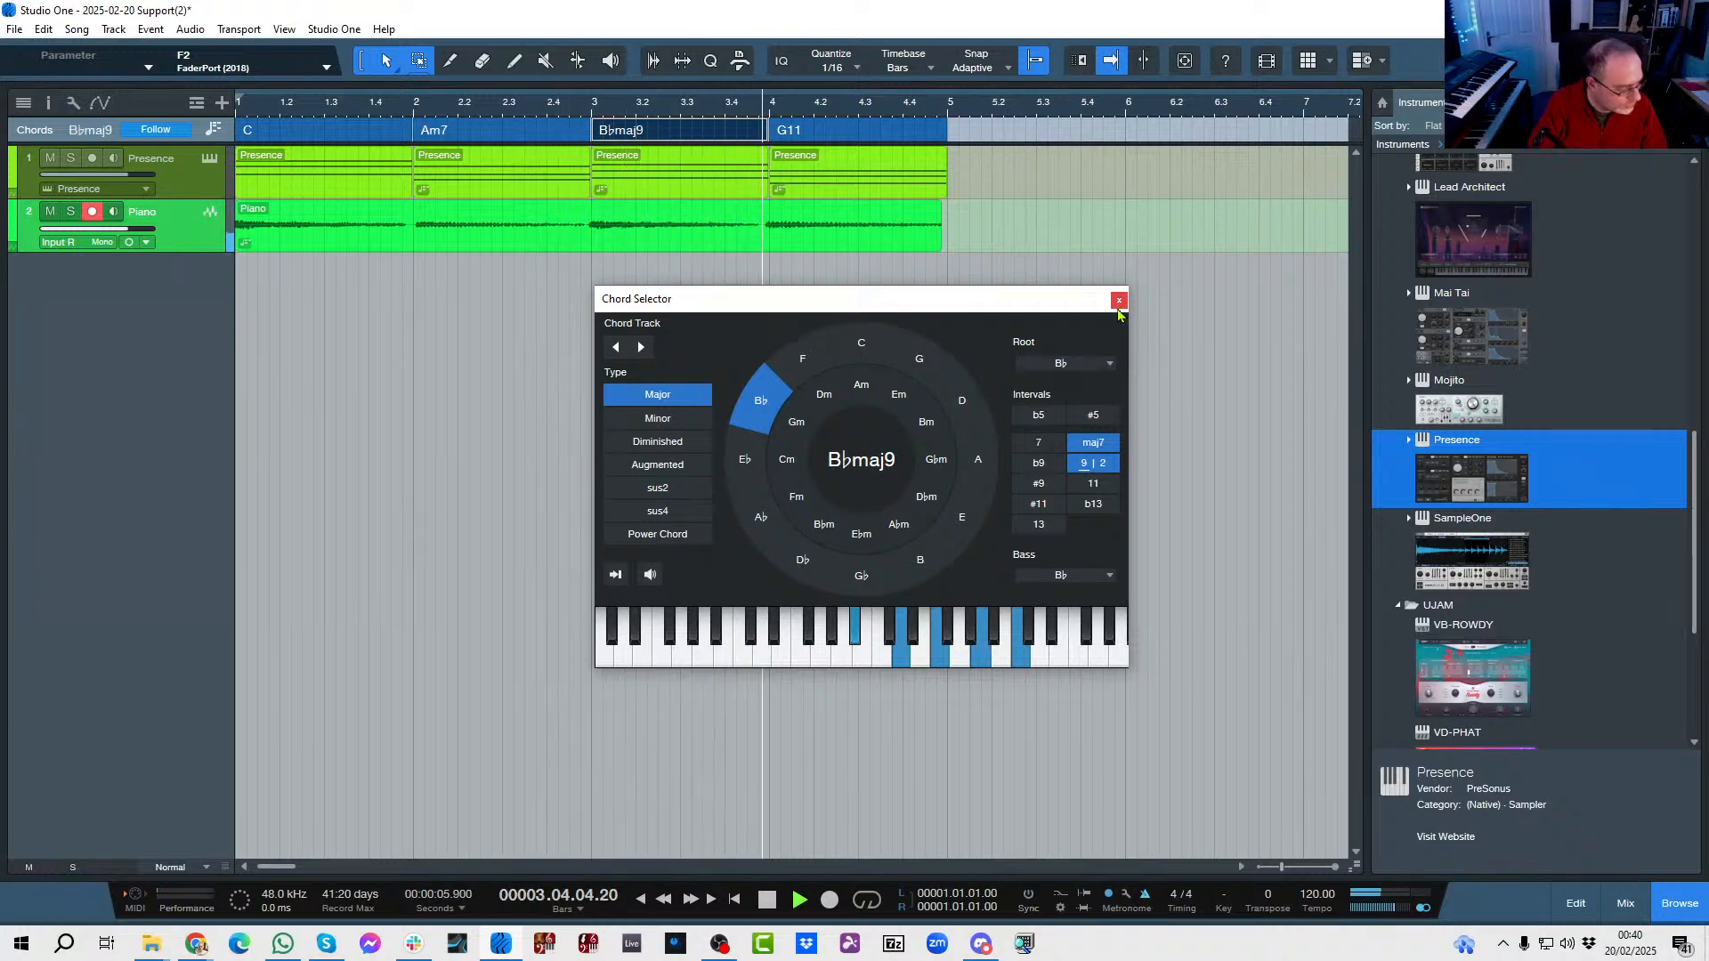
pyautogui.press('space')
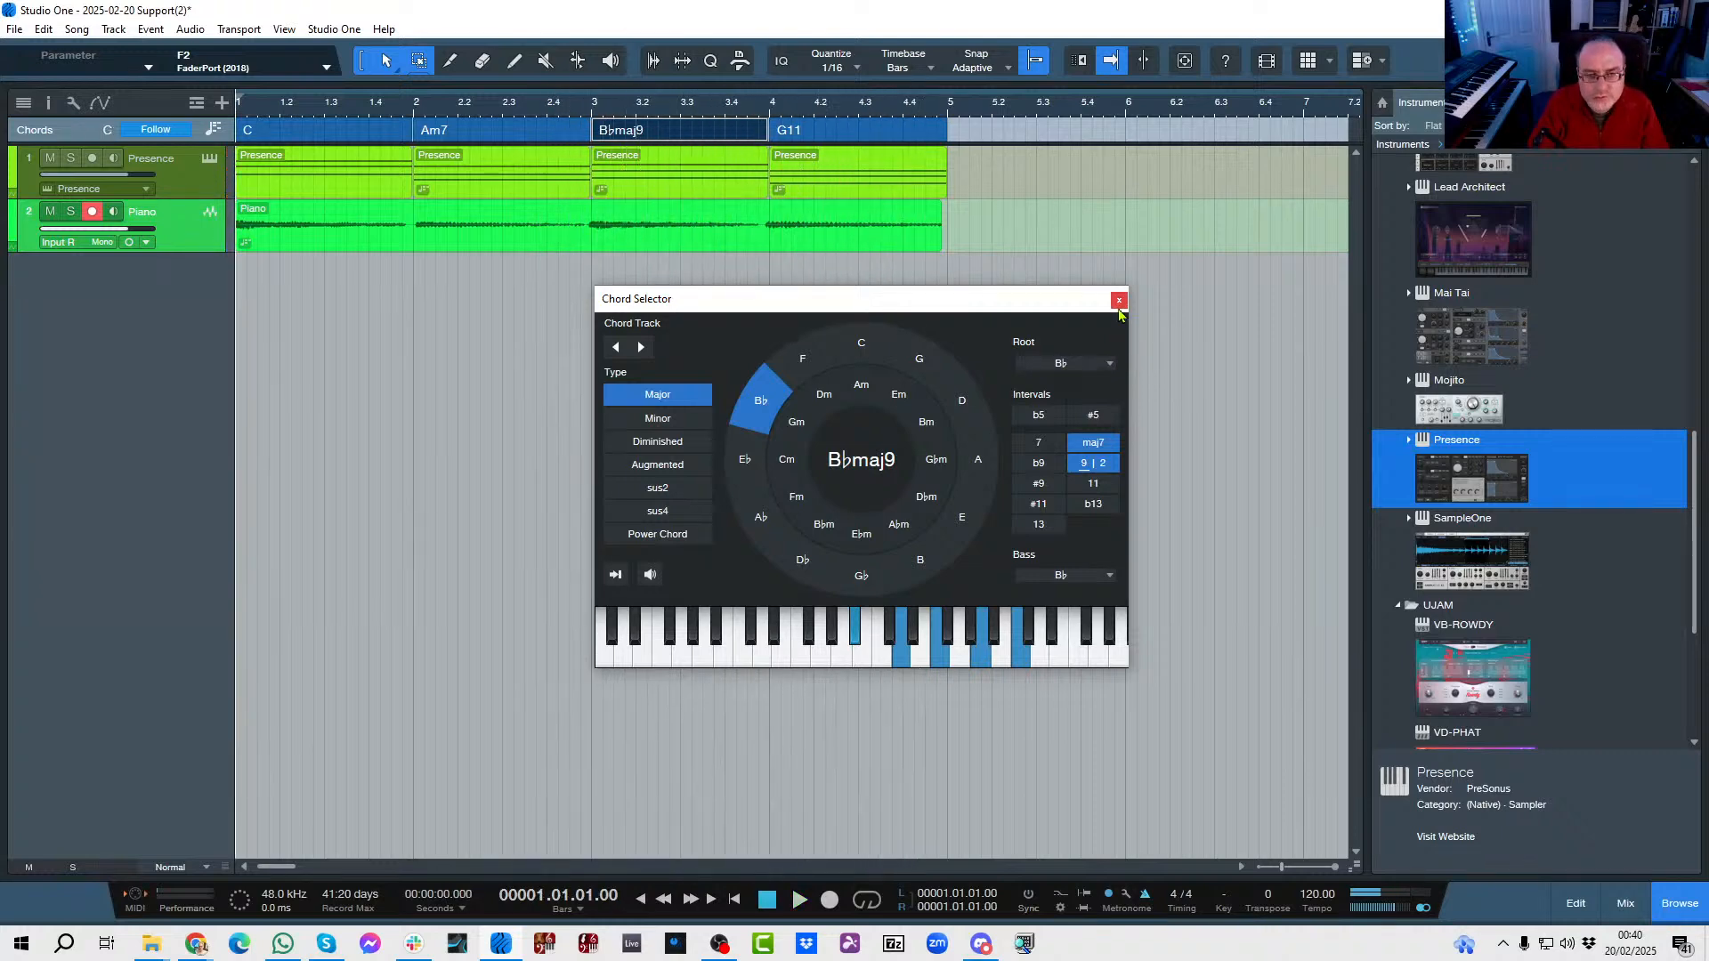
# Change the chord in bar 3 to Am9 by choosing Am with the 7 and 9 intervals, and start playback.
pyautogui.click(864, 389)
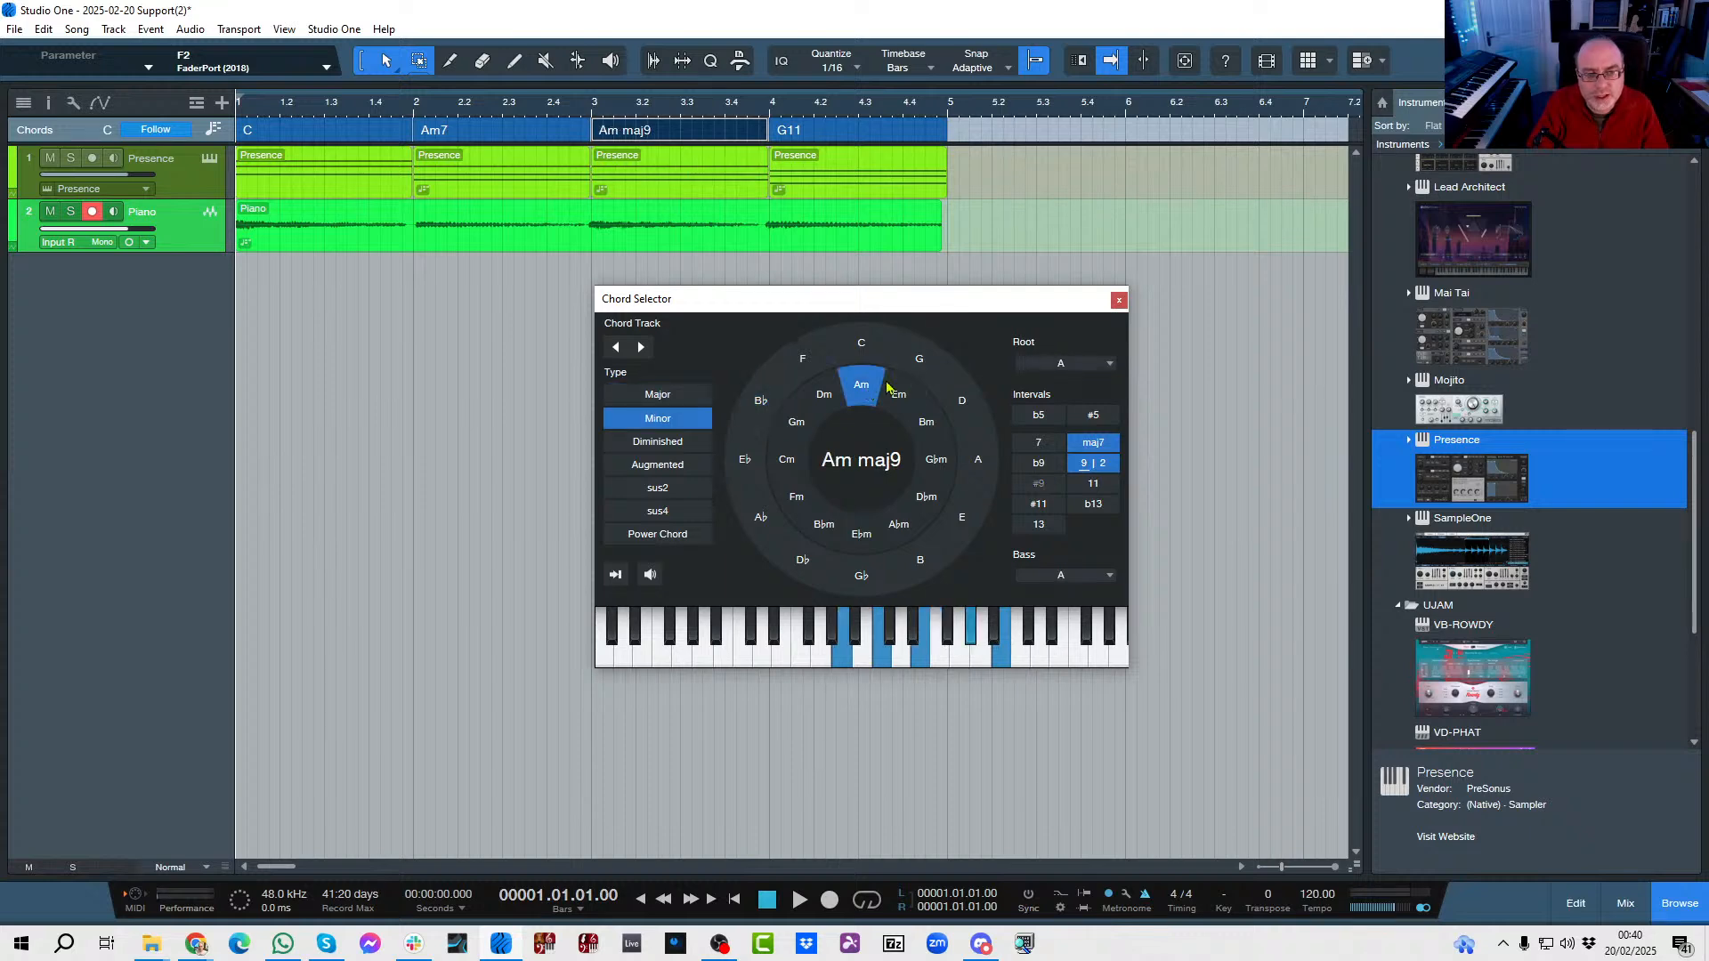
pyautogui.click(1093, 443)
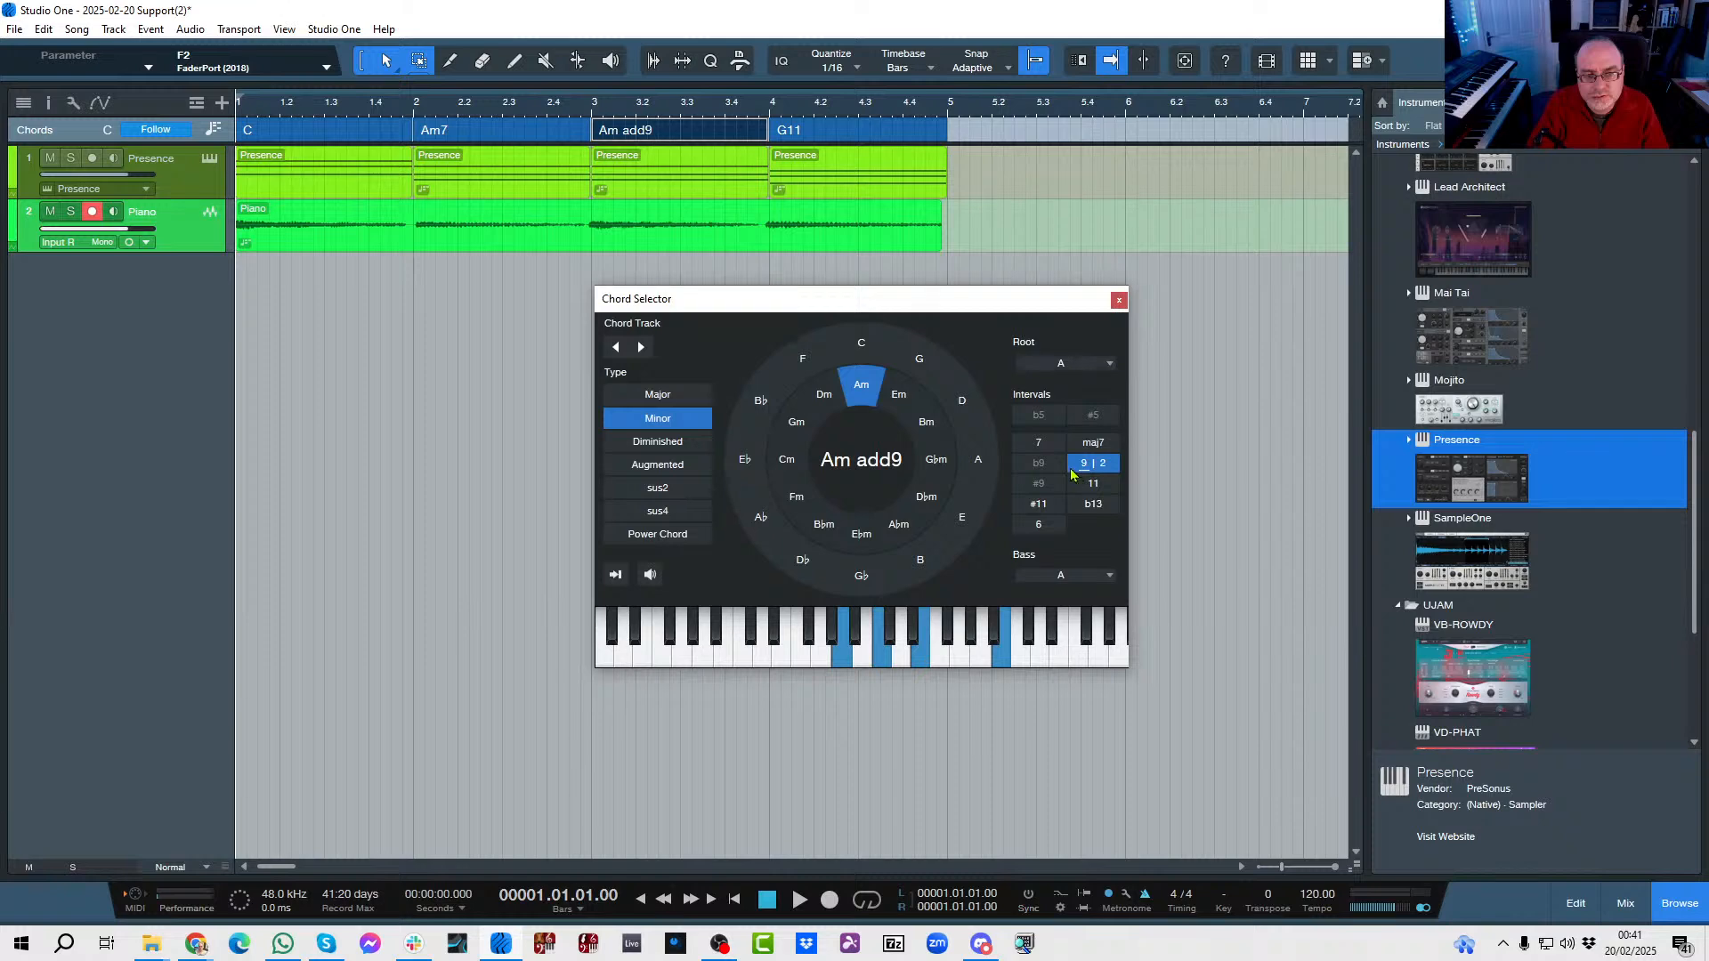
pyautogui.click(1059, 444)
pyautogui.press('space')
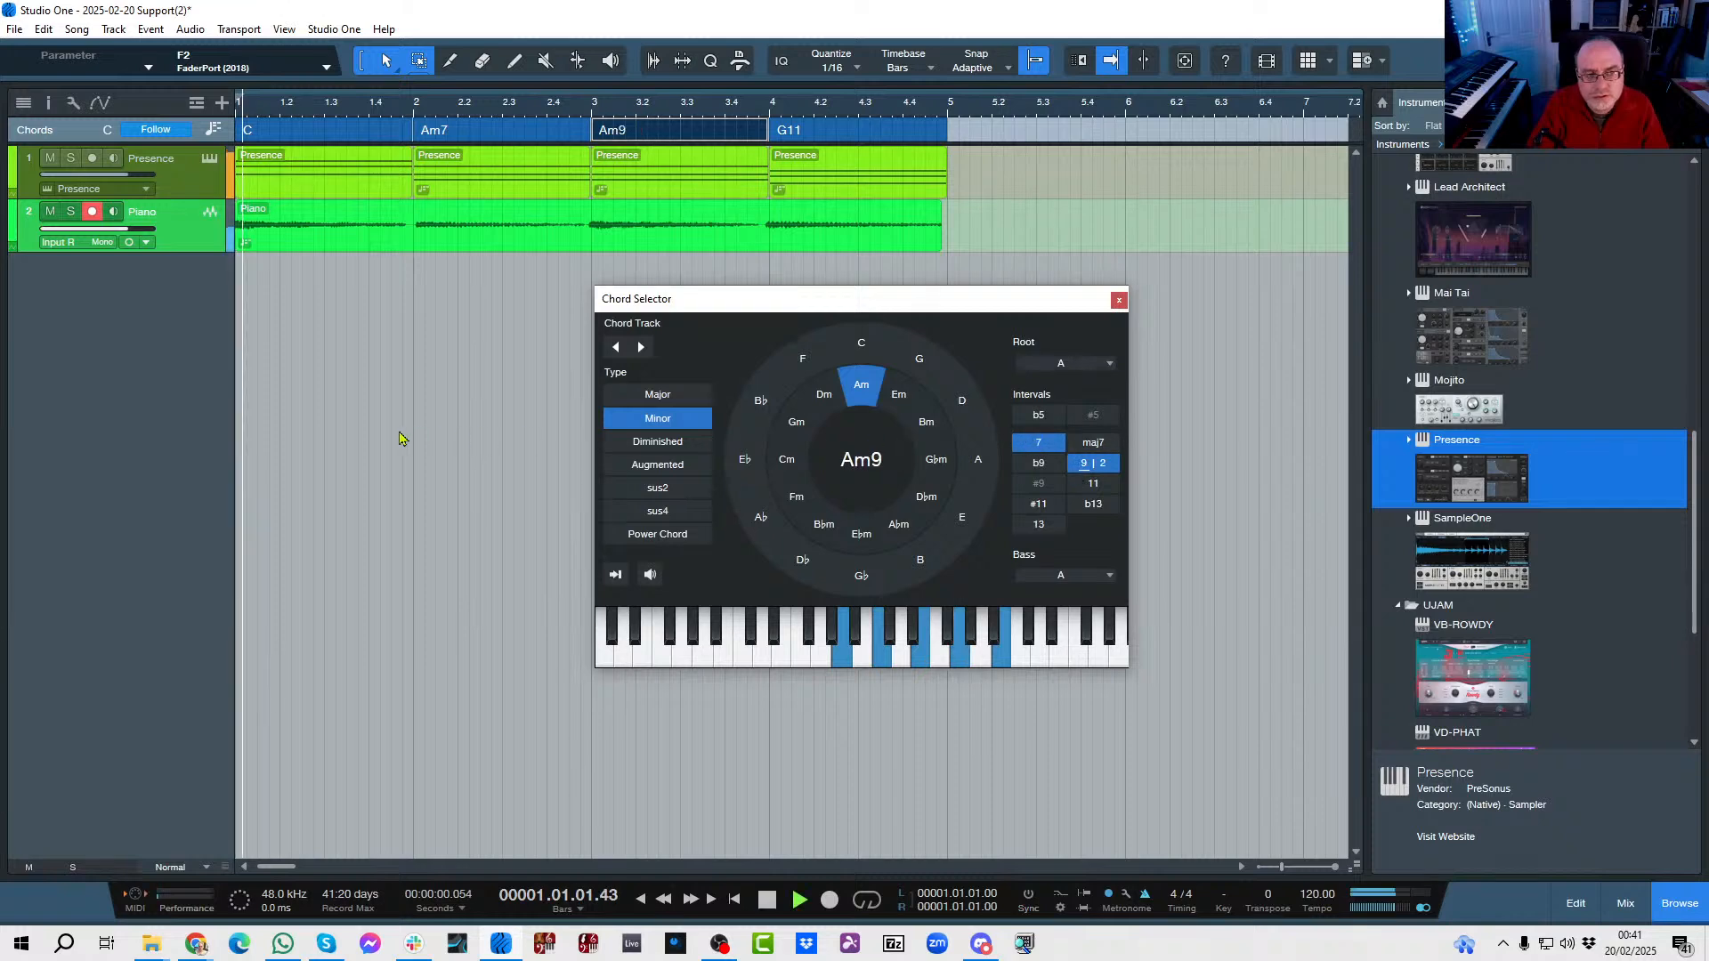
# Try Dm9 and B♭m9 in place of the bar 3 chord, playing the song to hear the piano audio follow.
pyautogui.click(824, 395)
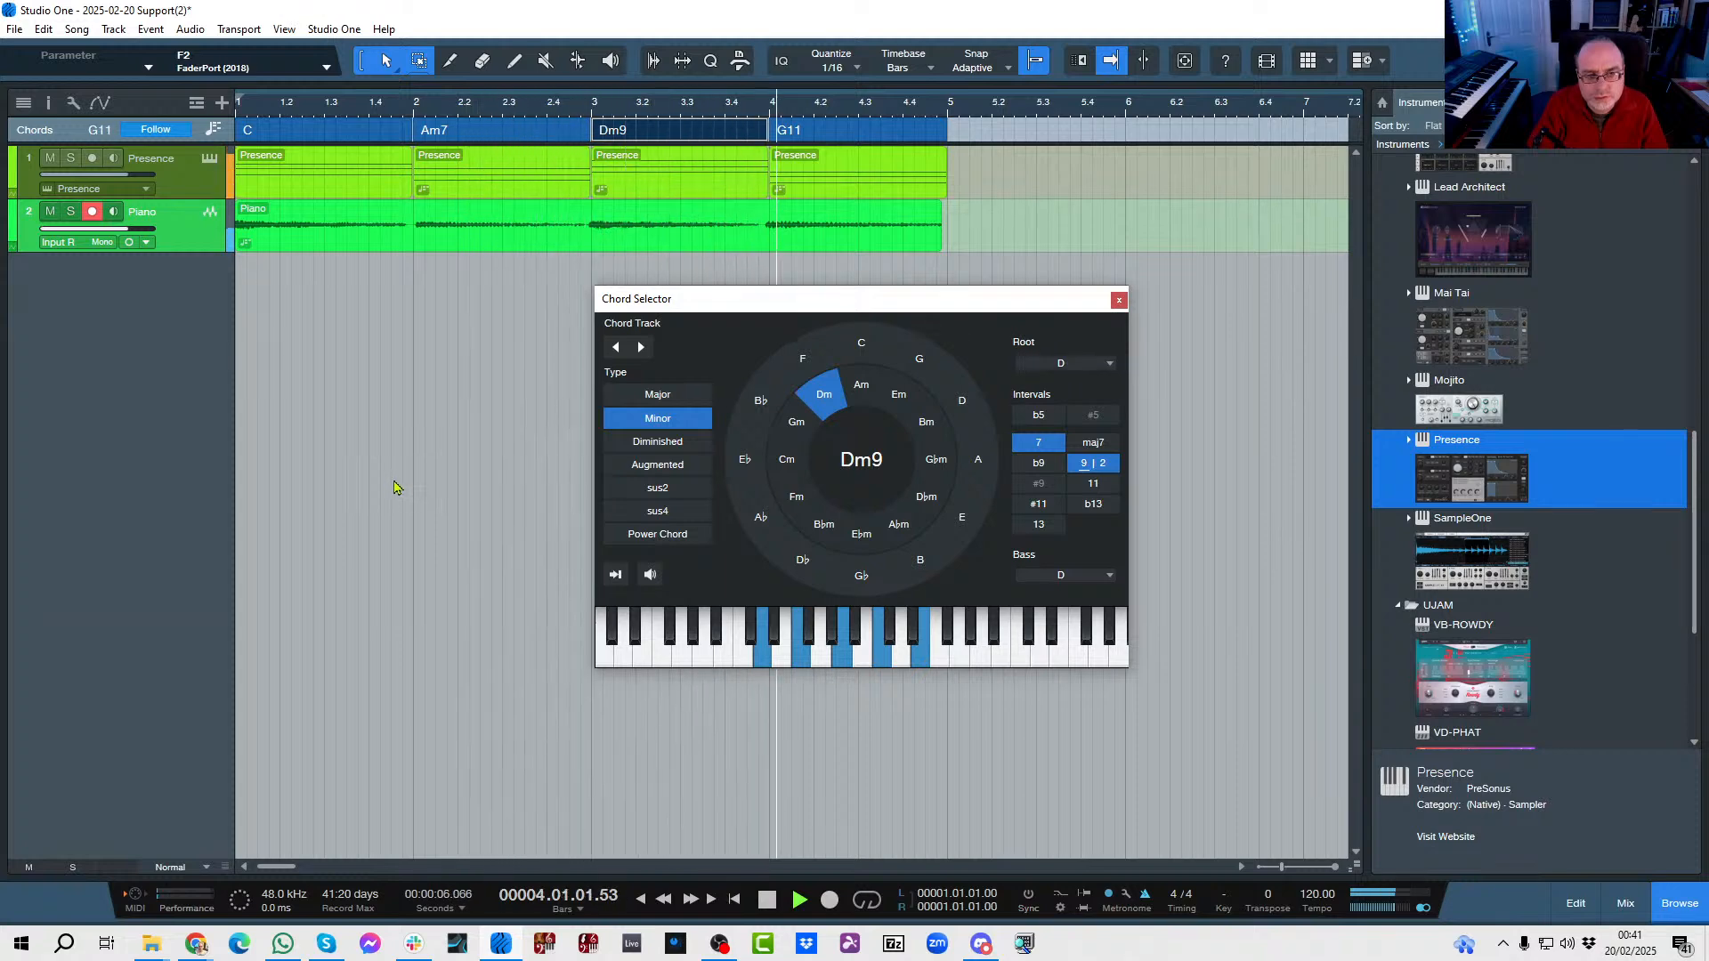
pyautogui.click(821, 525)
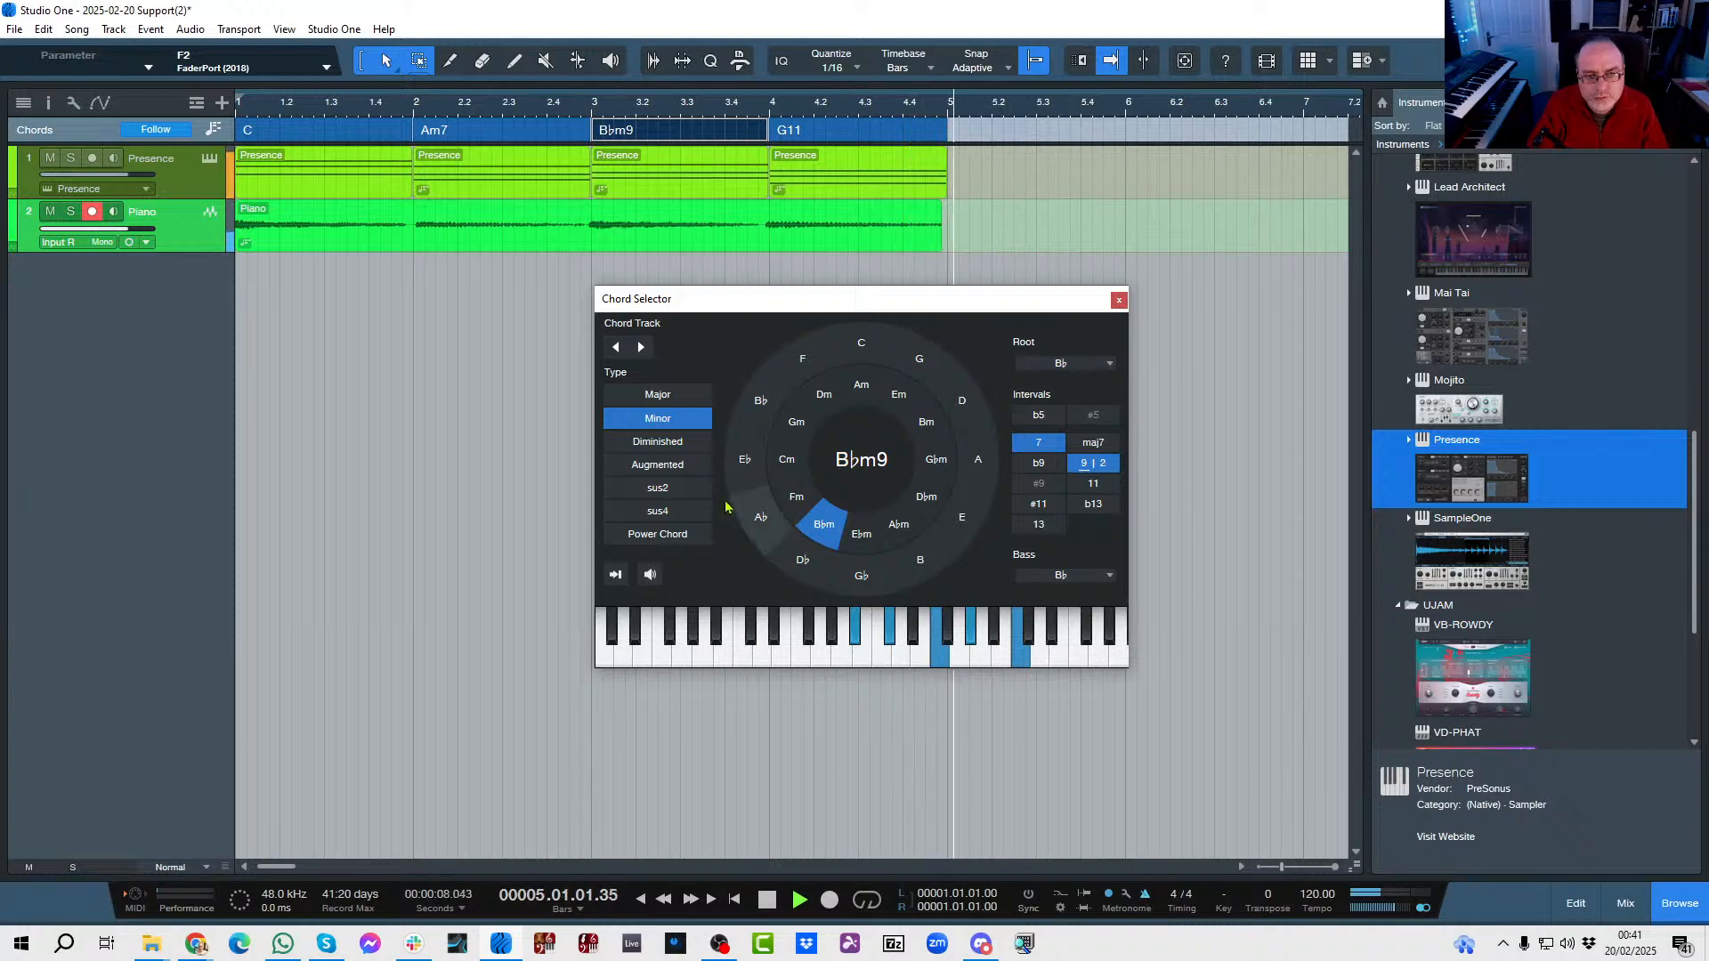
pyautogui.press('space')
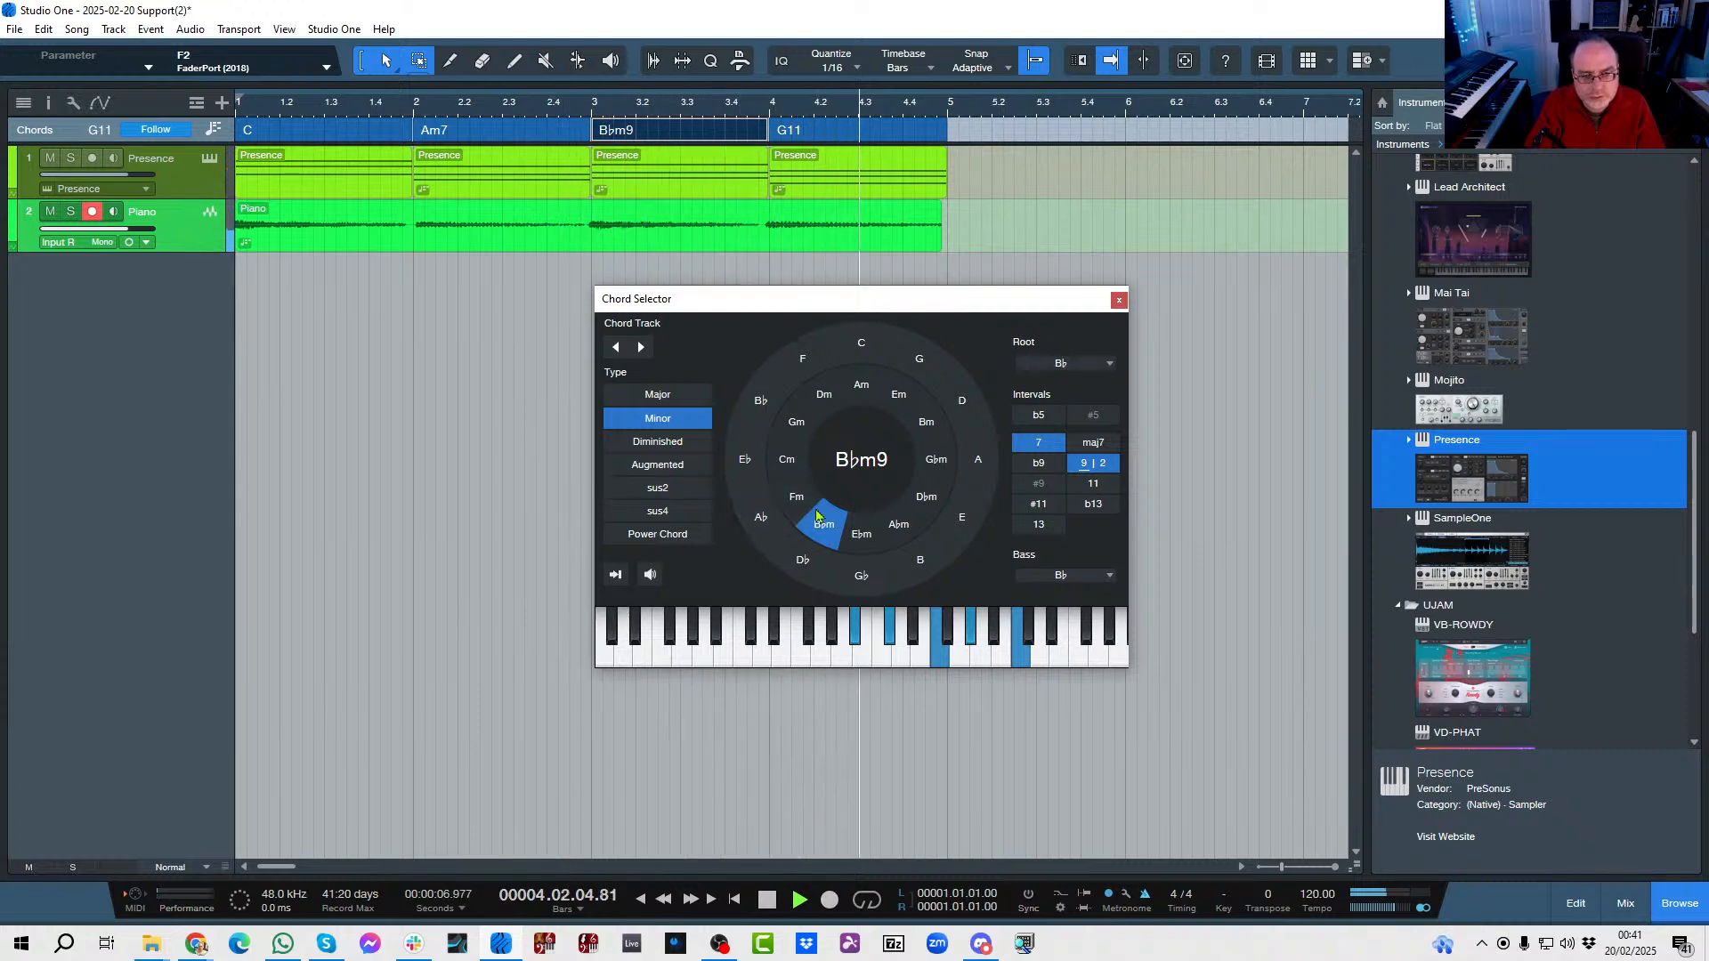
pyautogui.press('space')
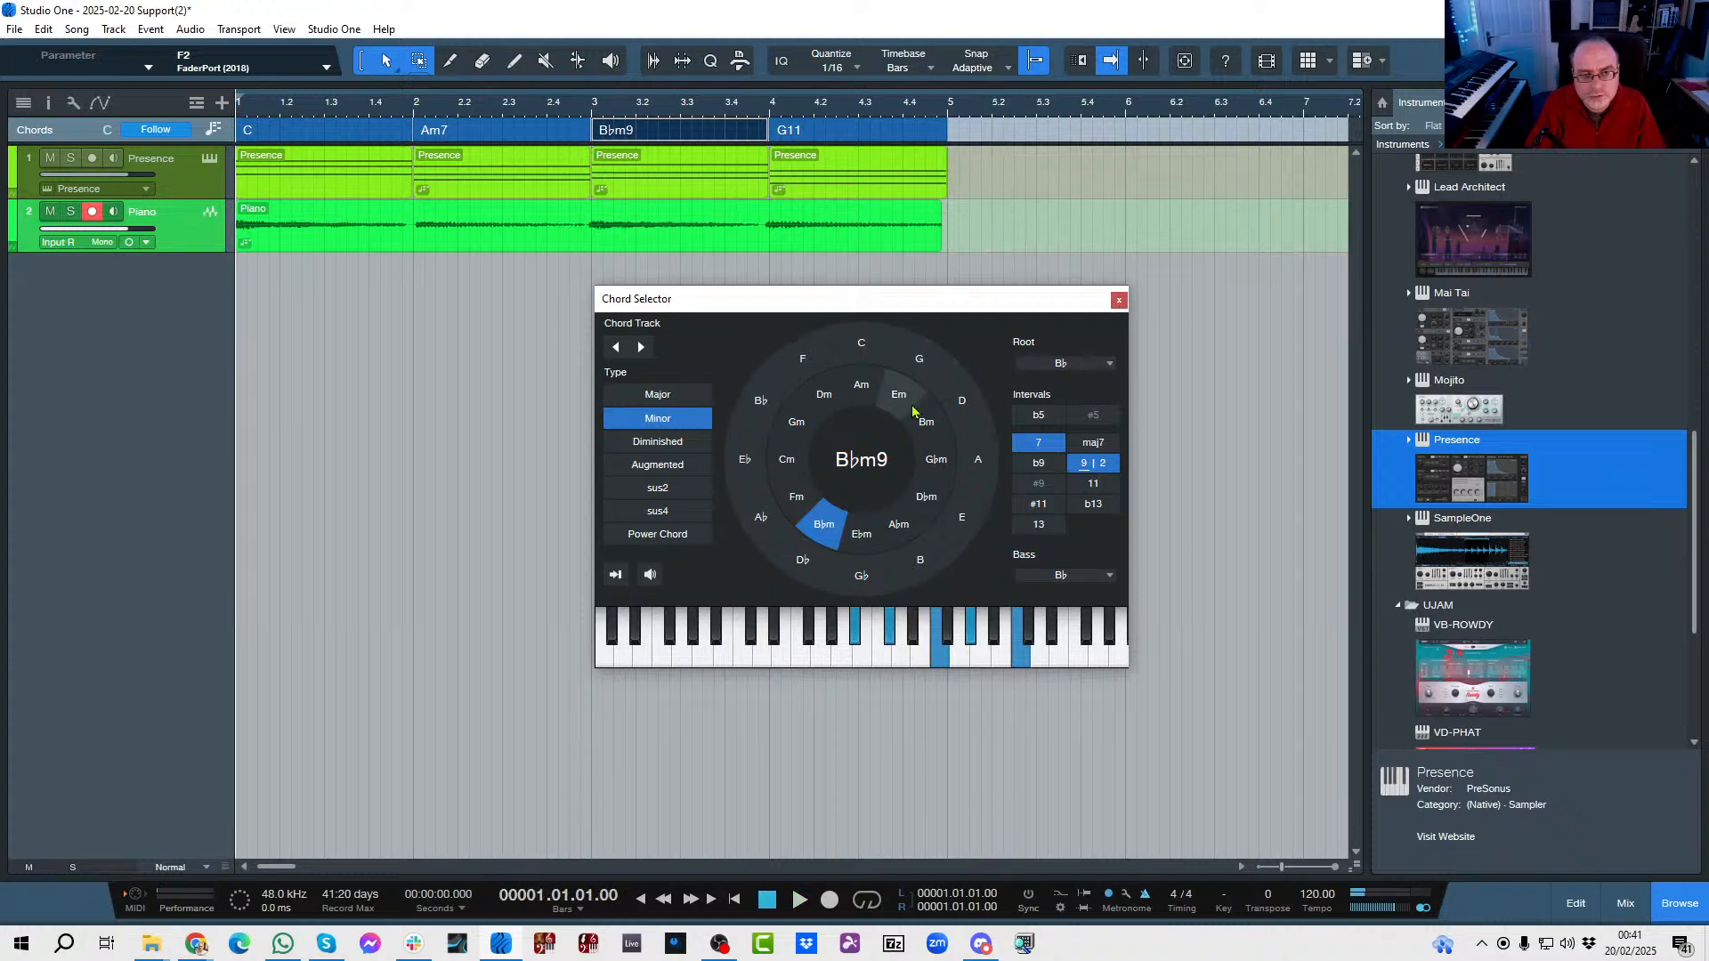
# Change the bar 3 chord to G♭9 and play the song from the start to hear the audio follow it.
pyautogui.click(863, 579)
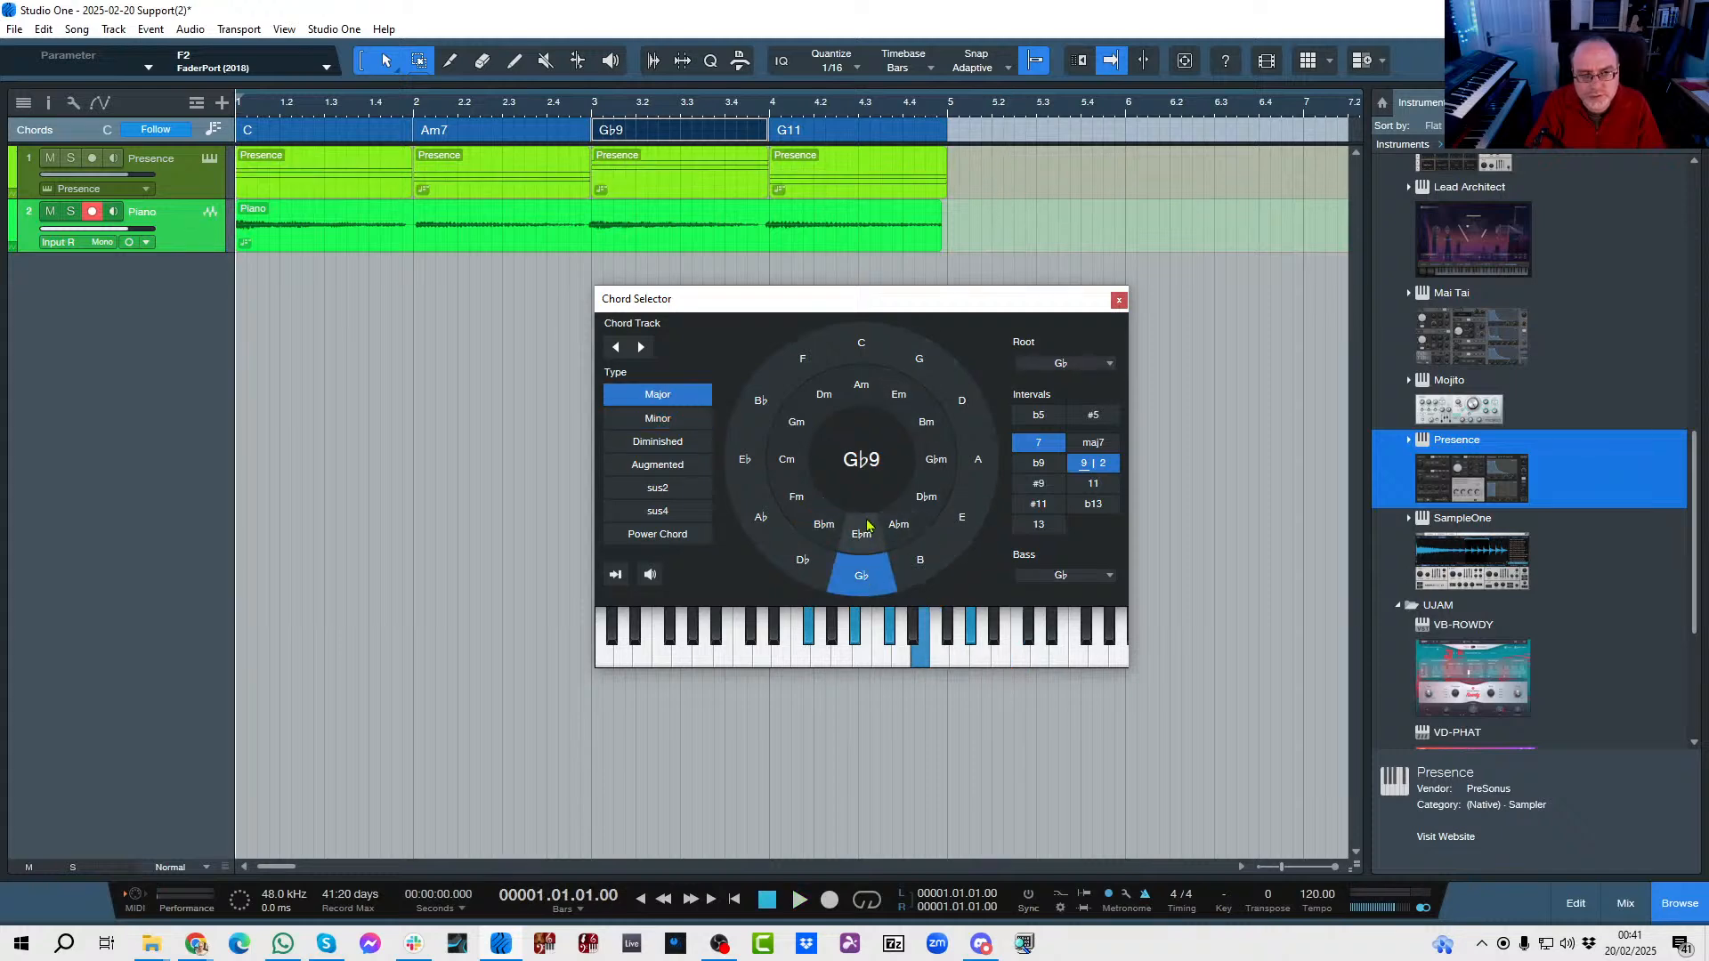
pyautogui.press('space')
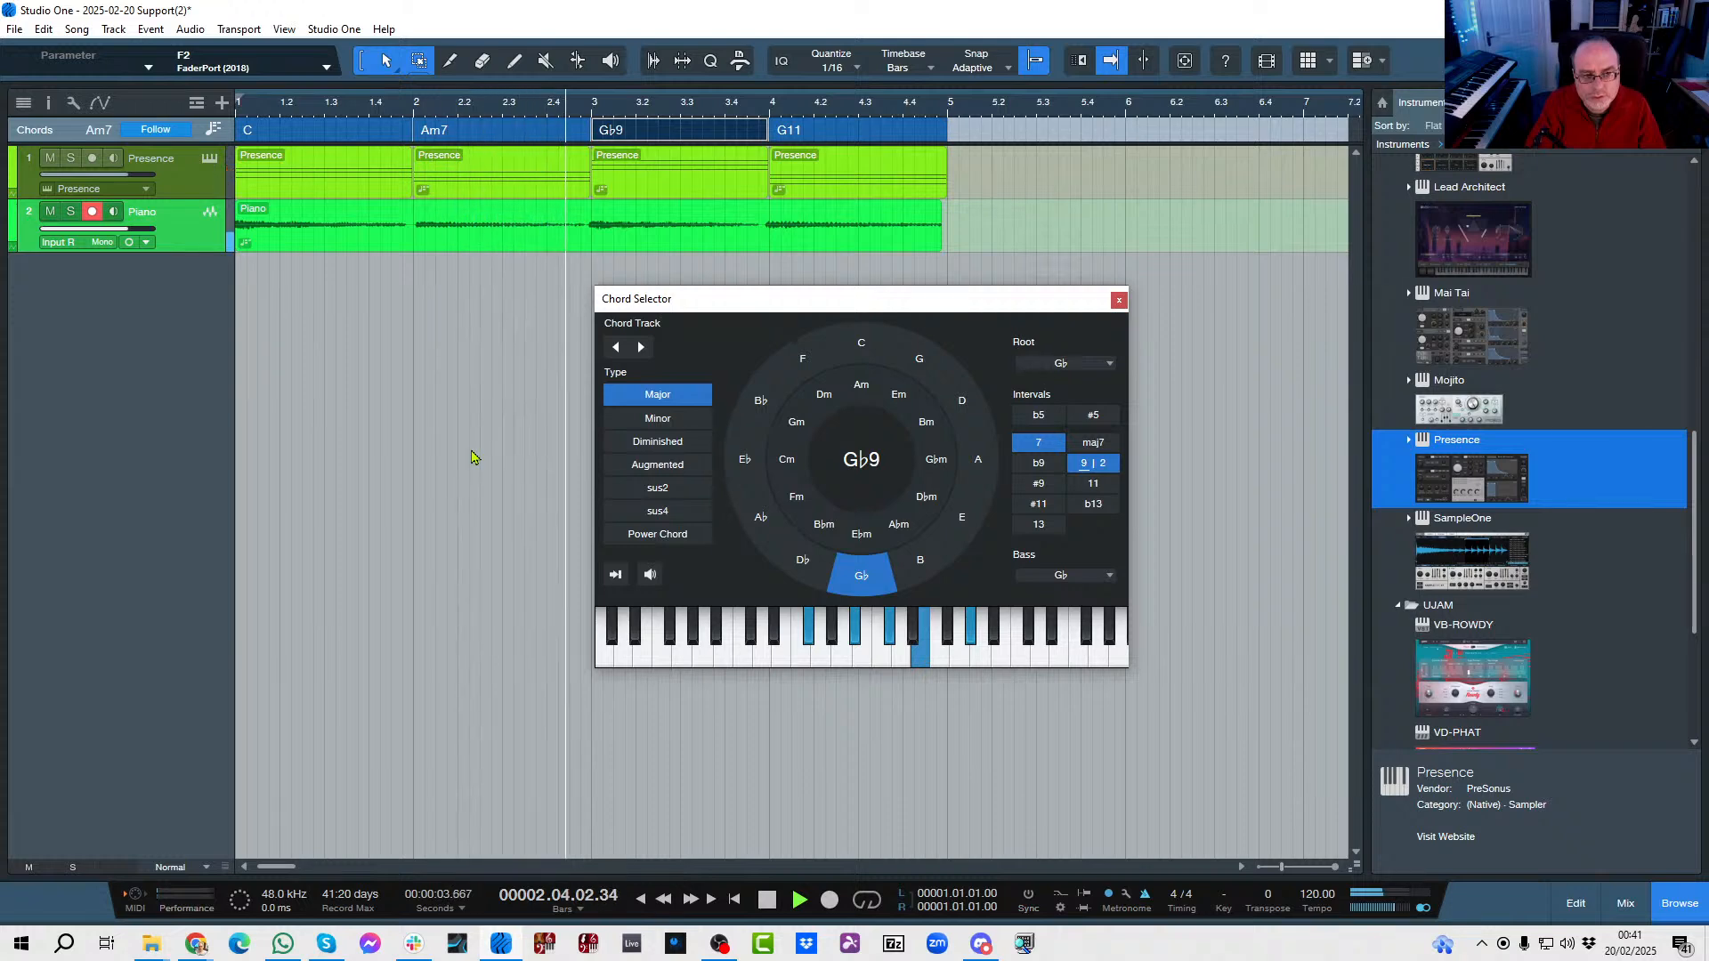
pyautogui.press('space')
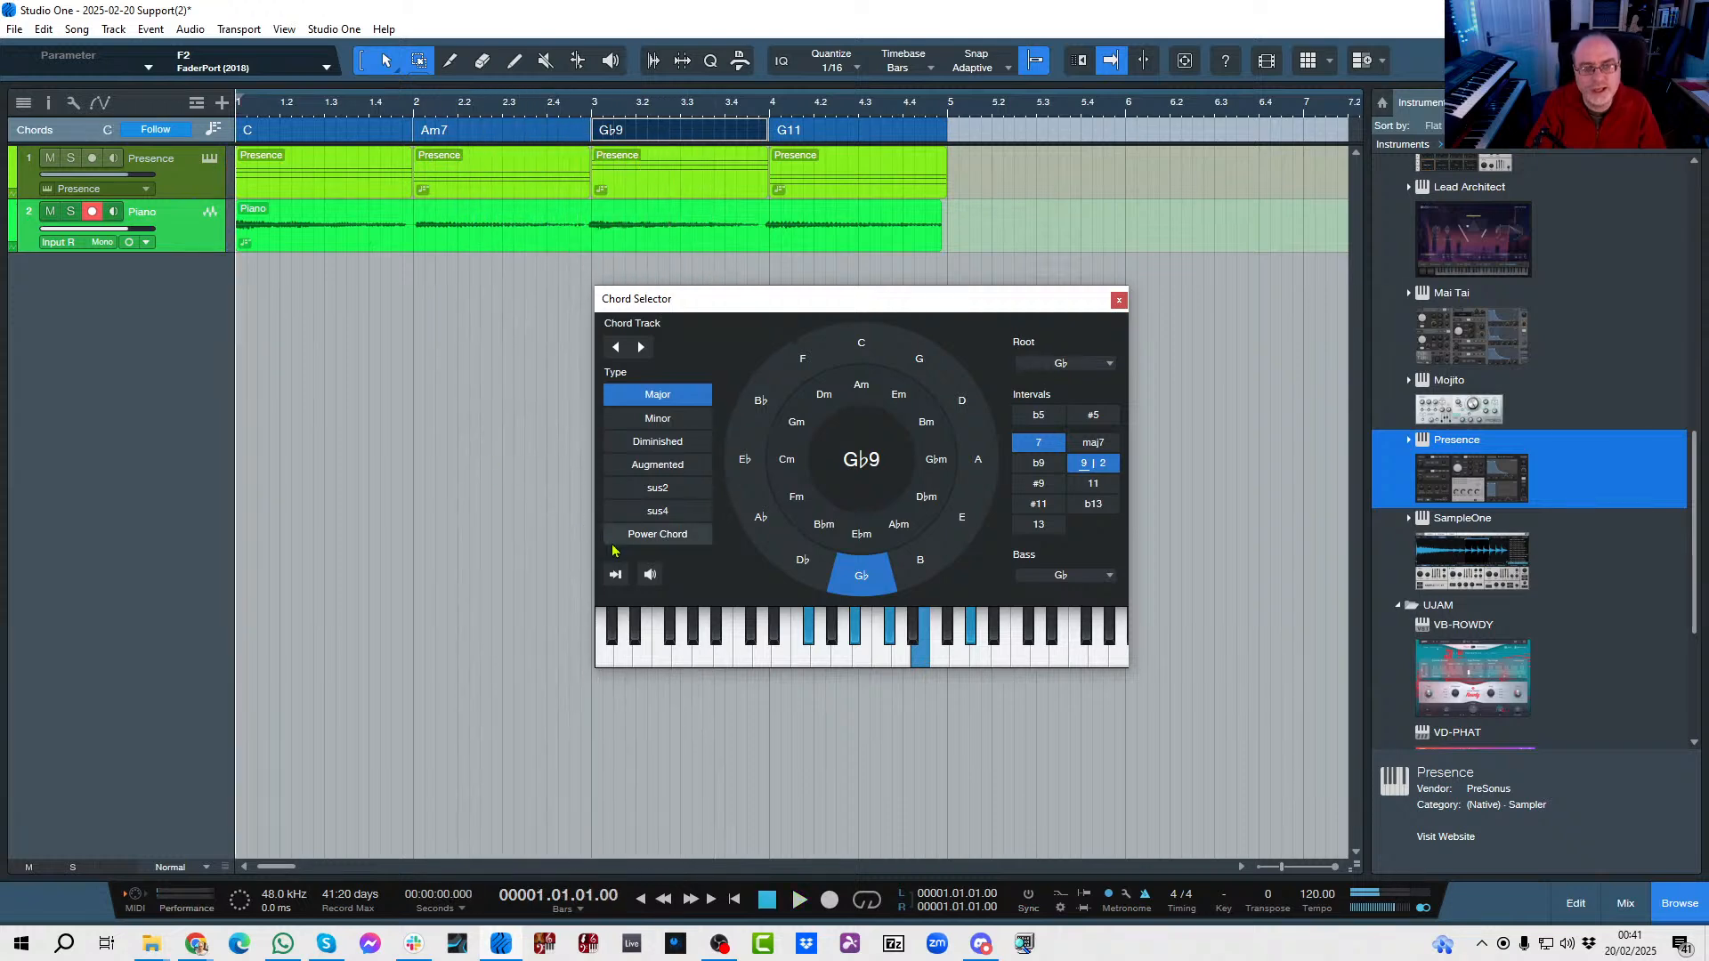
# Make the bar 3 chord G♭maj7 by removing the 9 and replacing 7 with maj7, play it, and close the Chord Selector.
pyautogui.click(1096, 470)
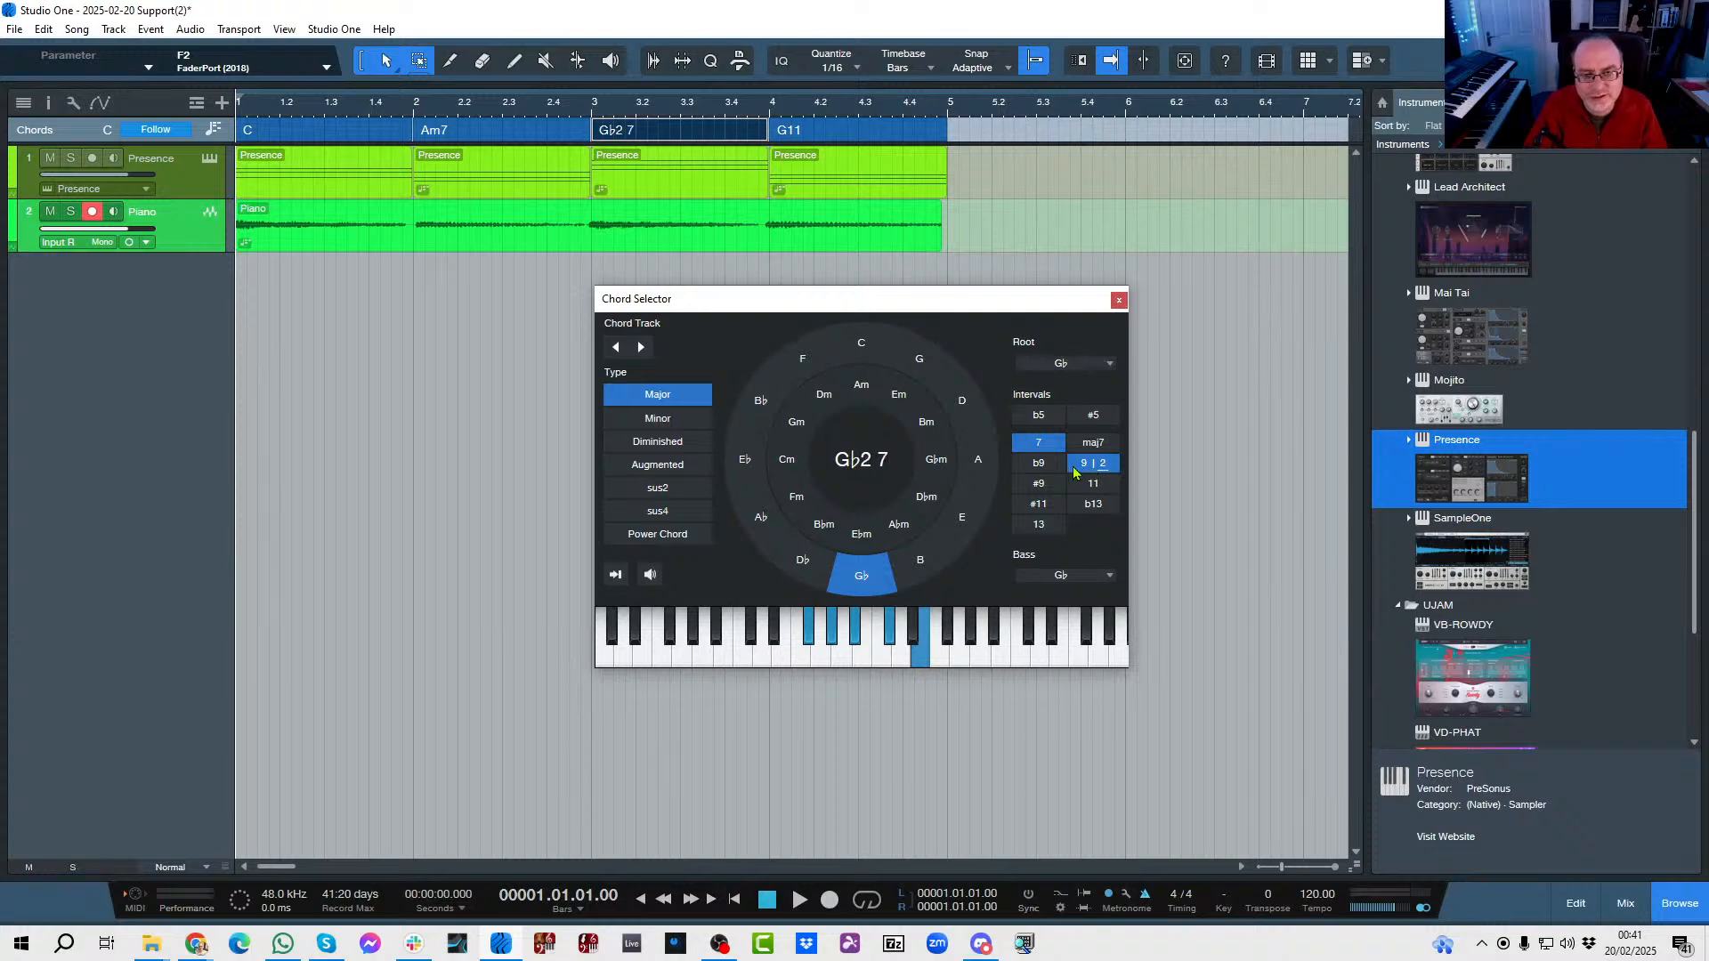
pyautogui.click(1084, 467)
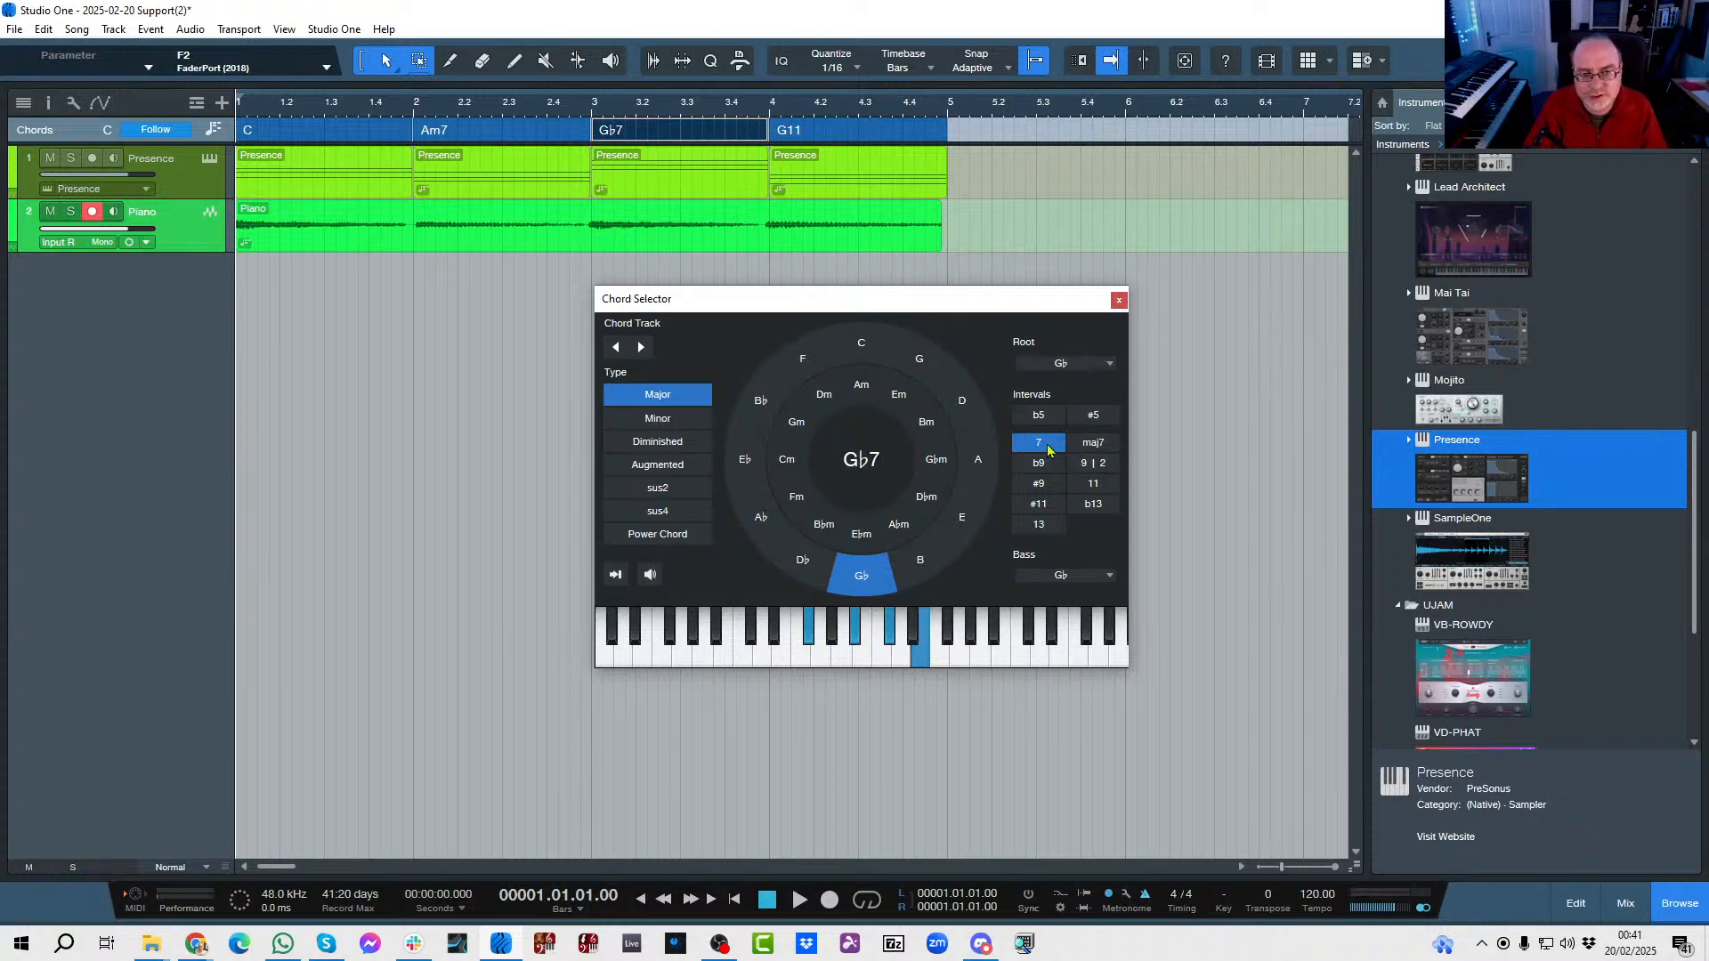
pyautogui.click(1043, 445)
pyautogui.click(1093, 450)
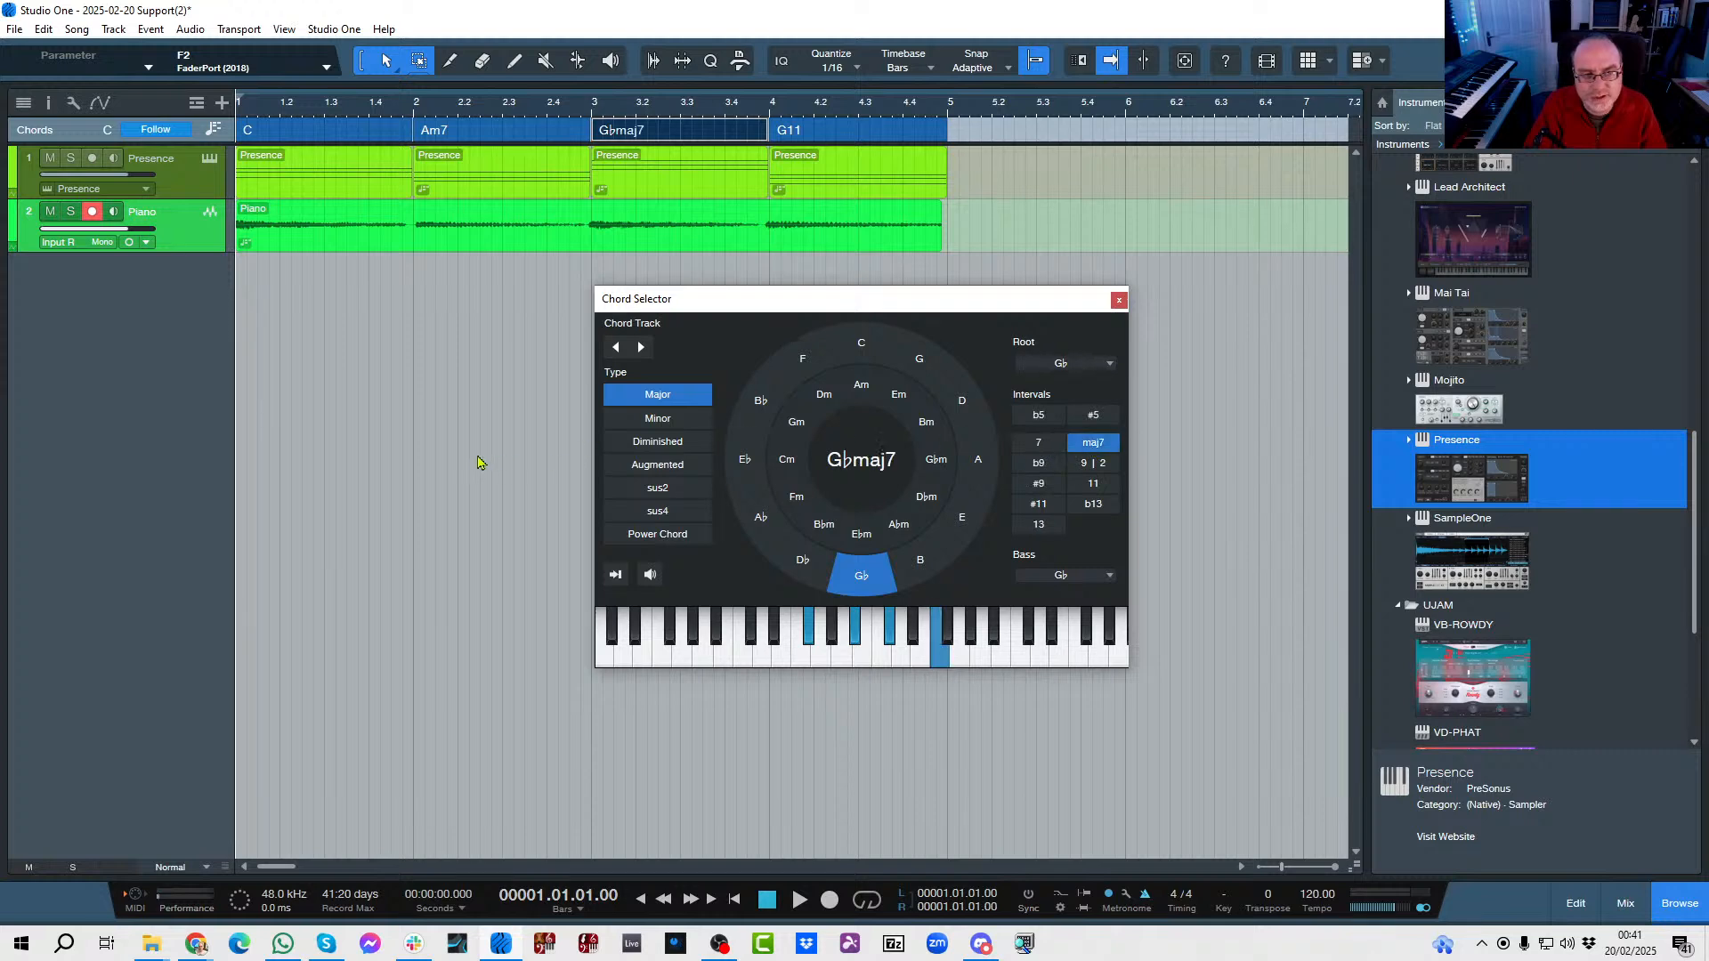
pyautogui.press('space')
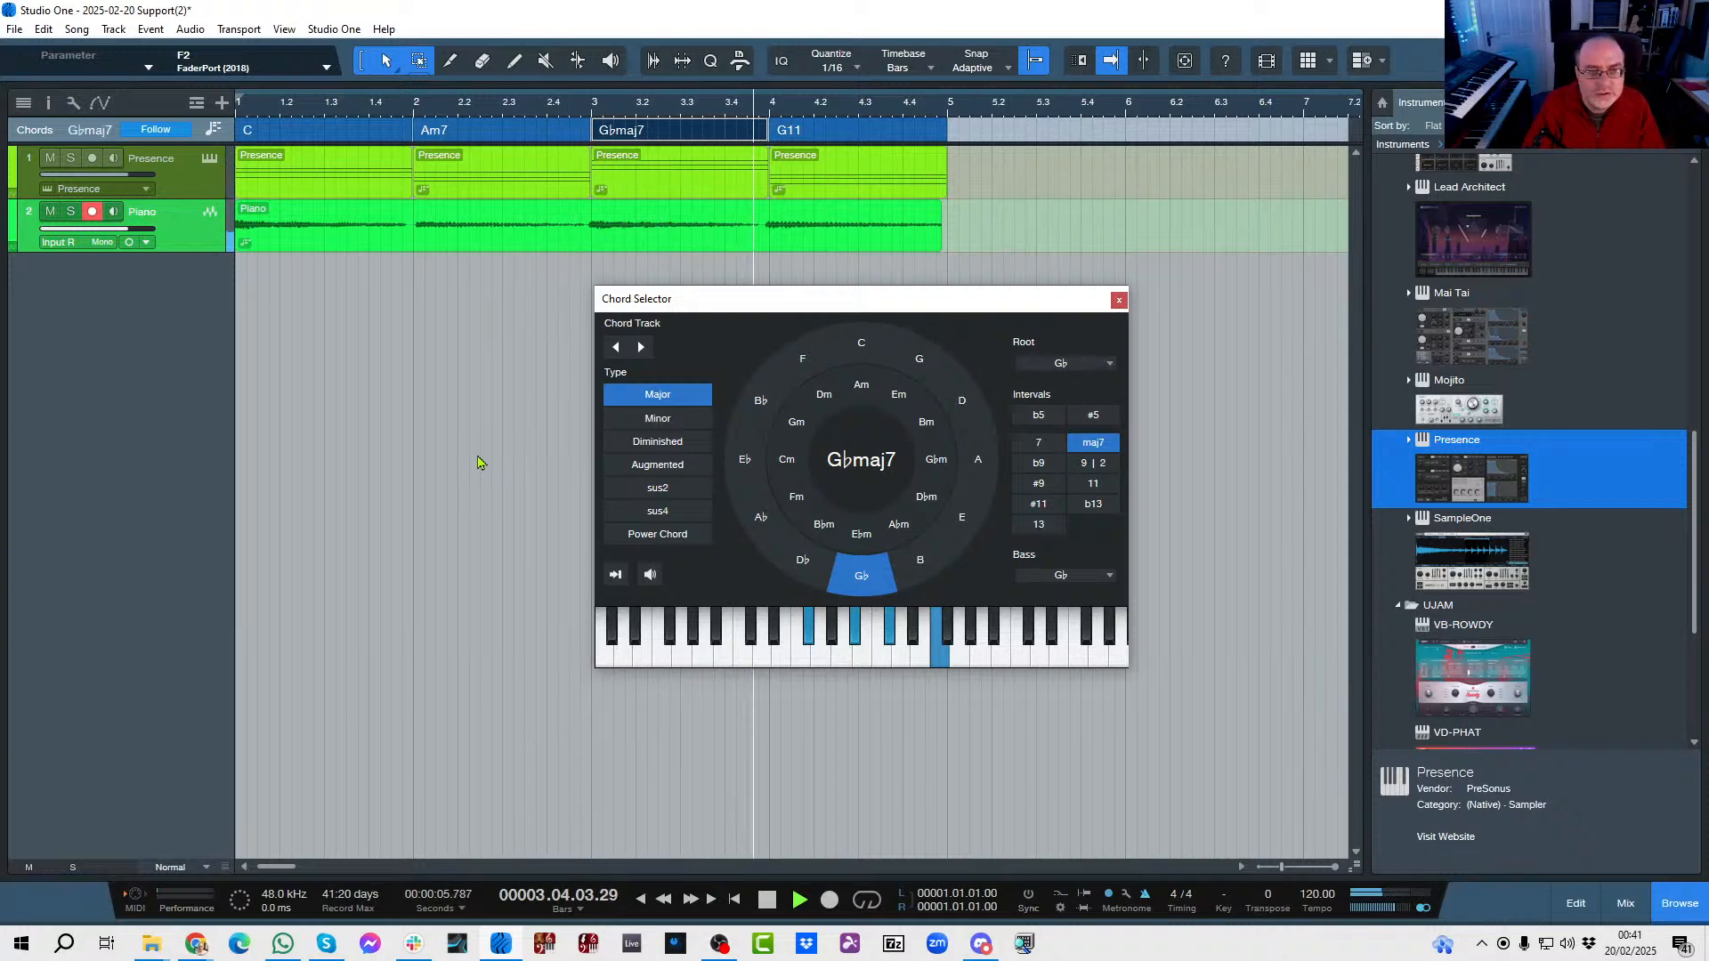
pyautogui.click(1119, 301)
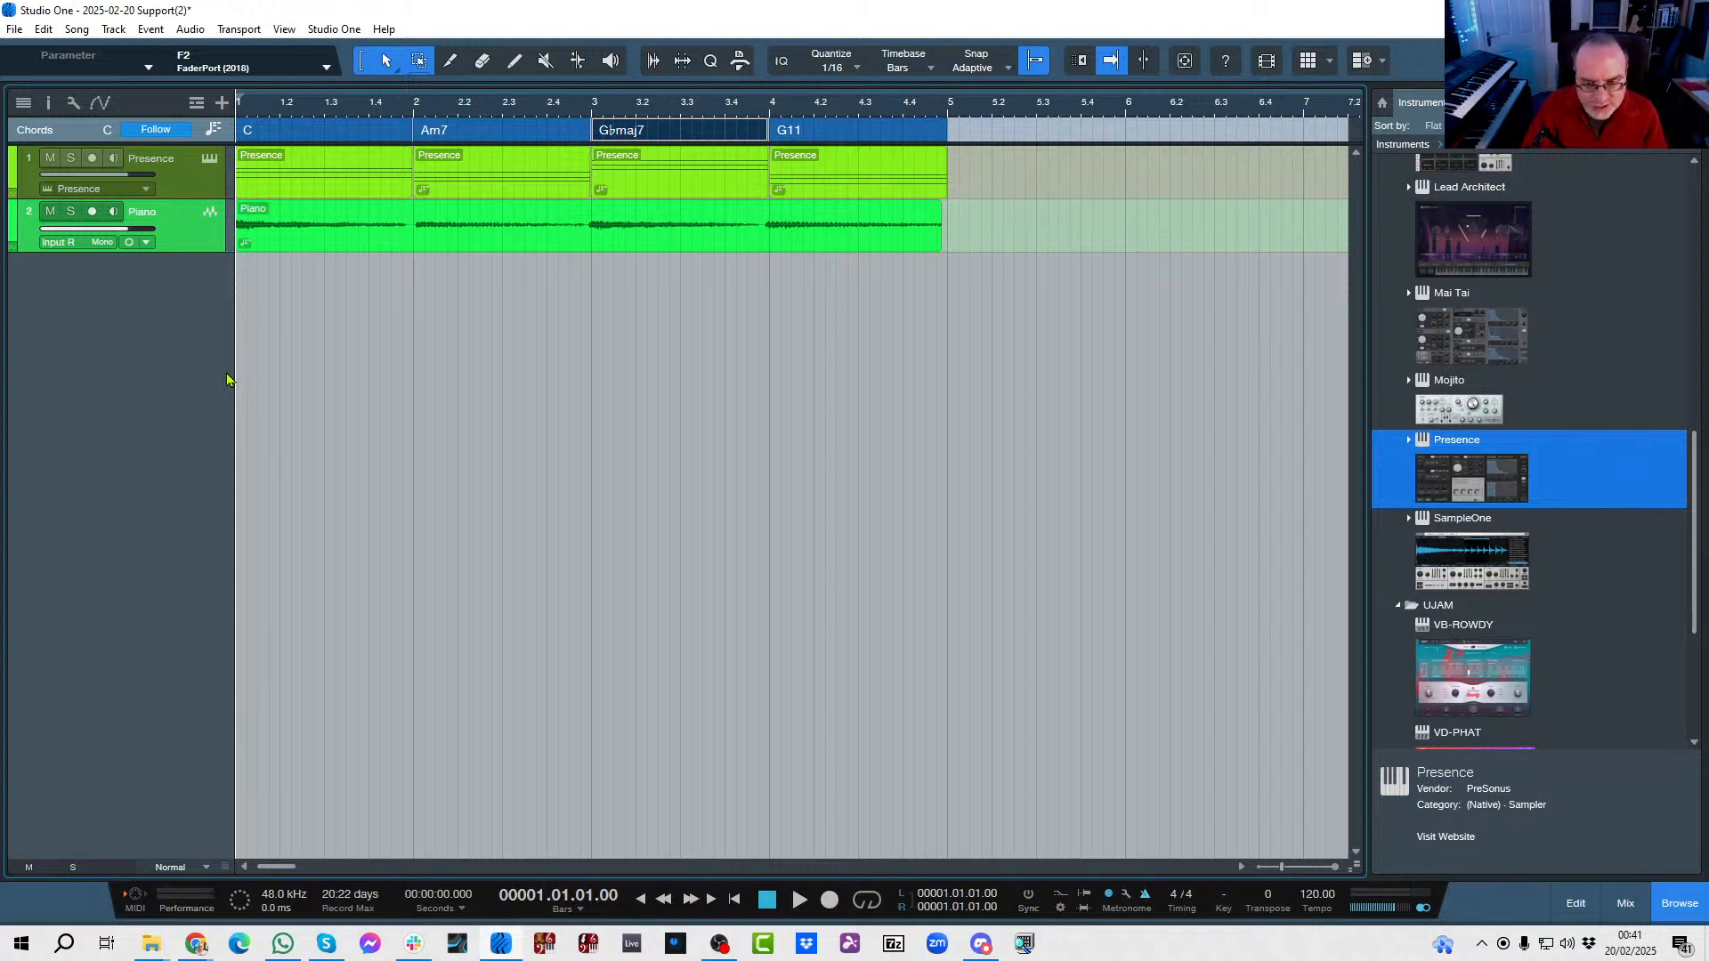
pyautogui.click(397, 372)
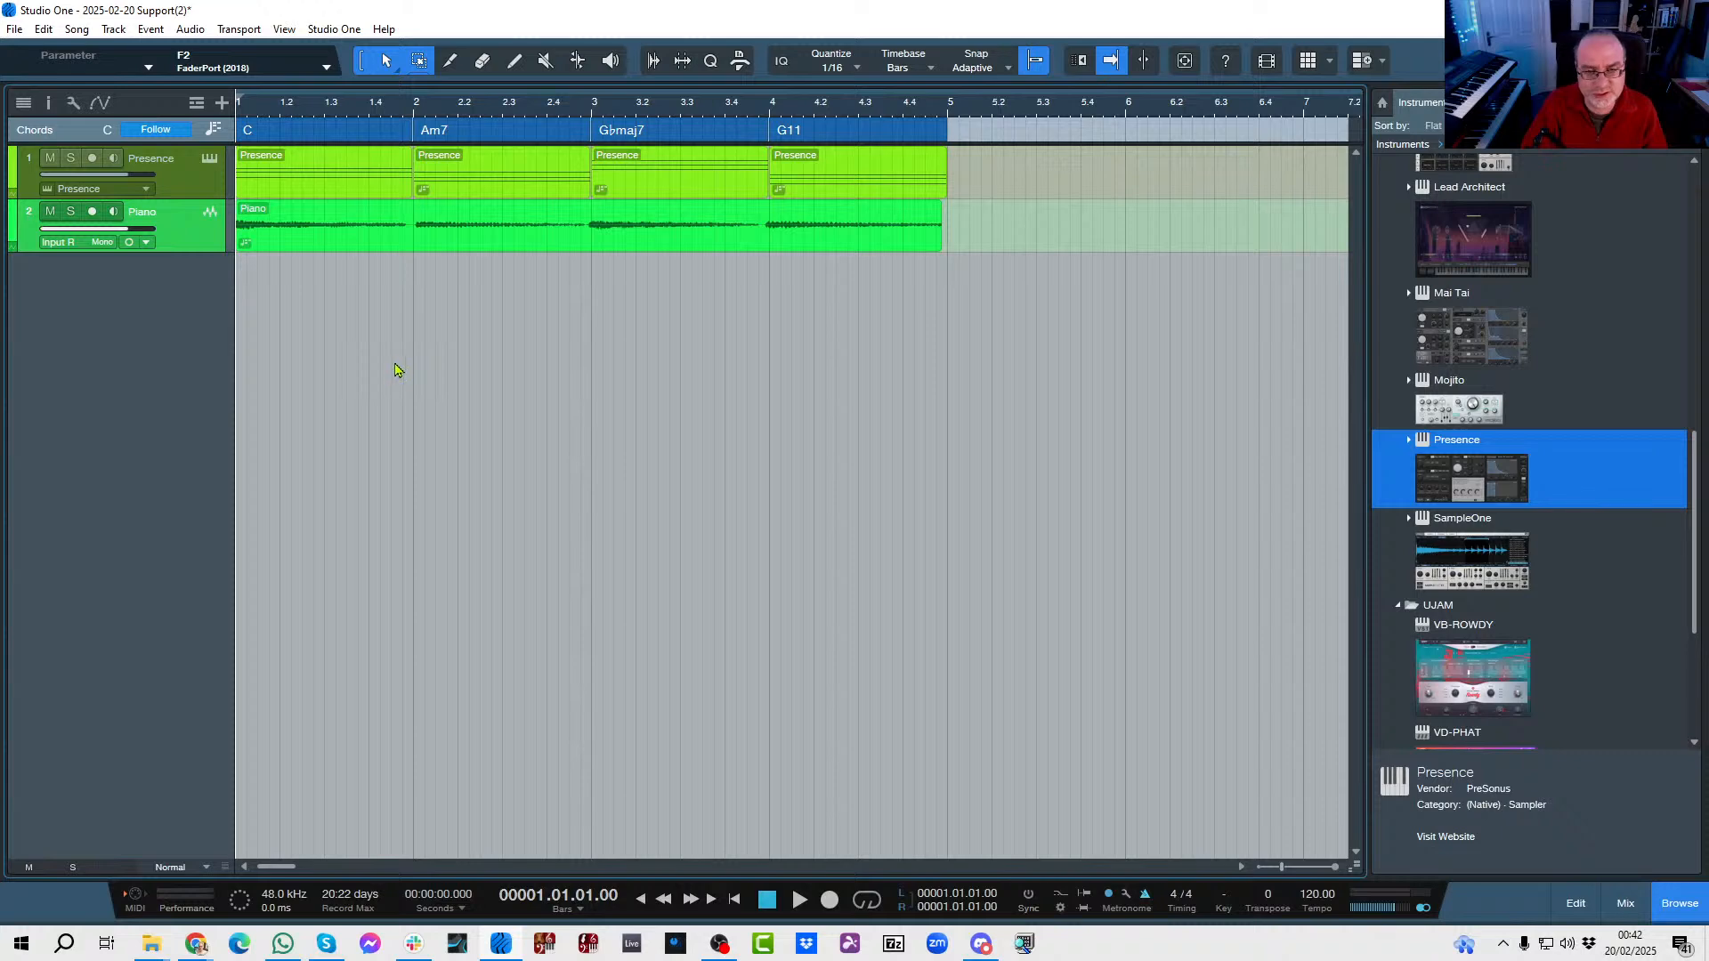
# Switch to the open Flugel Bossa song, hide its mixer, and deselect the guitar event to show the full arrangement.
pyautogui.click(1631, 61)
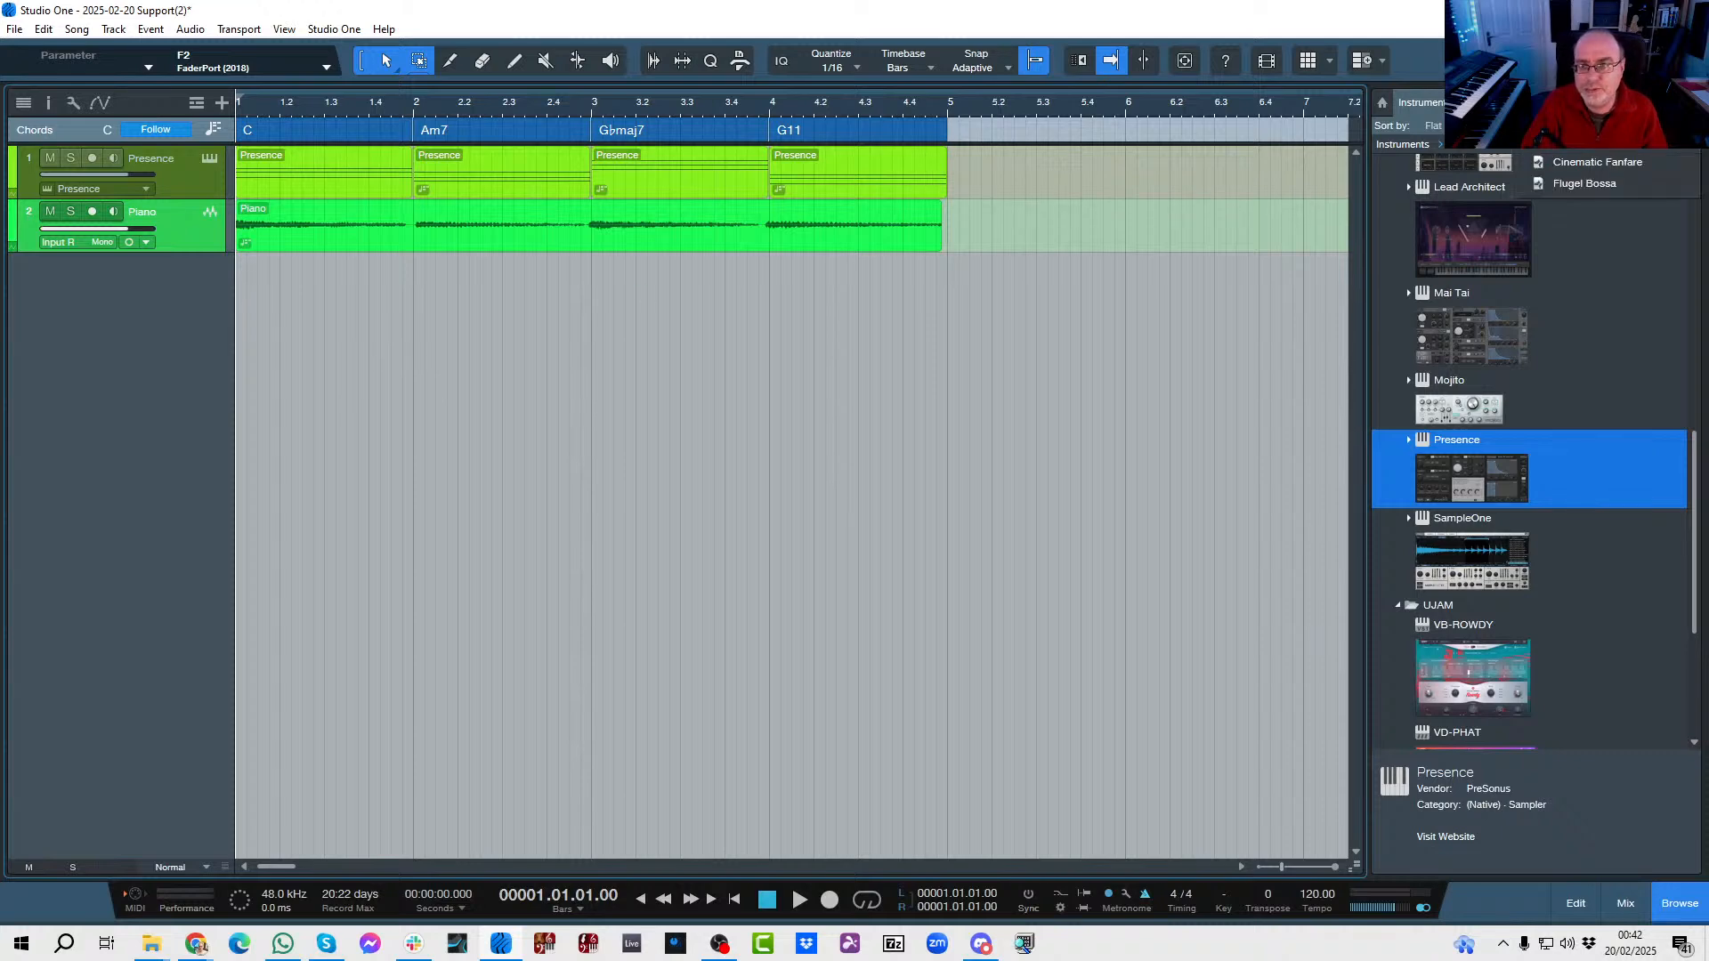
pyautogui.click(1585, 184)
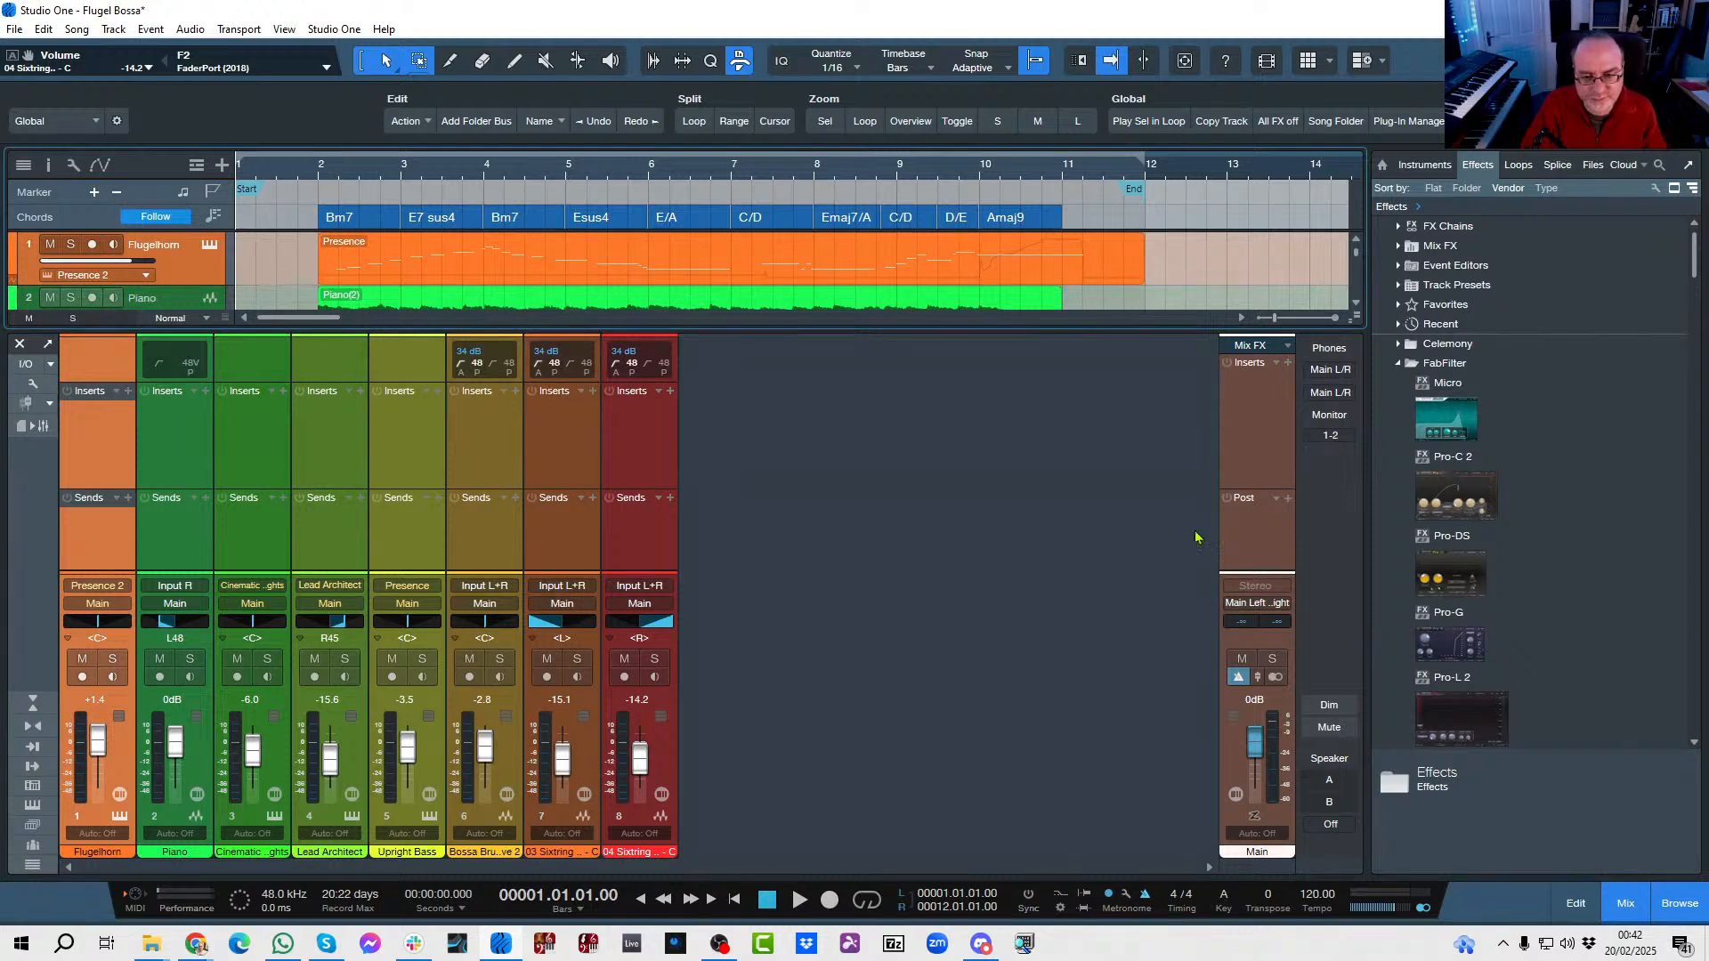
pyautogui.click(1625, 901)
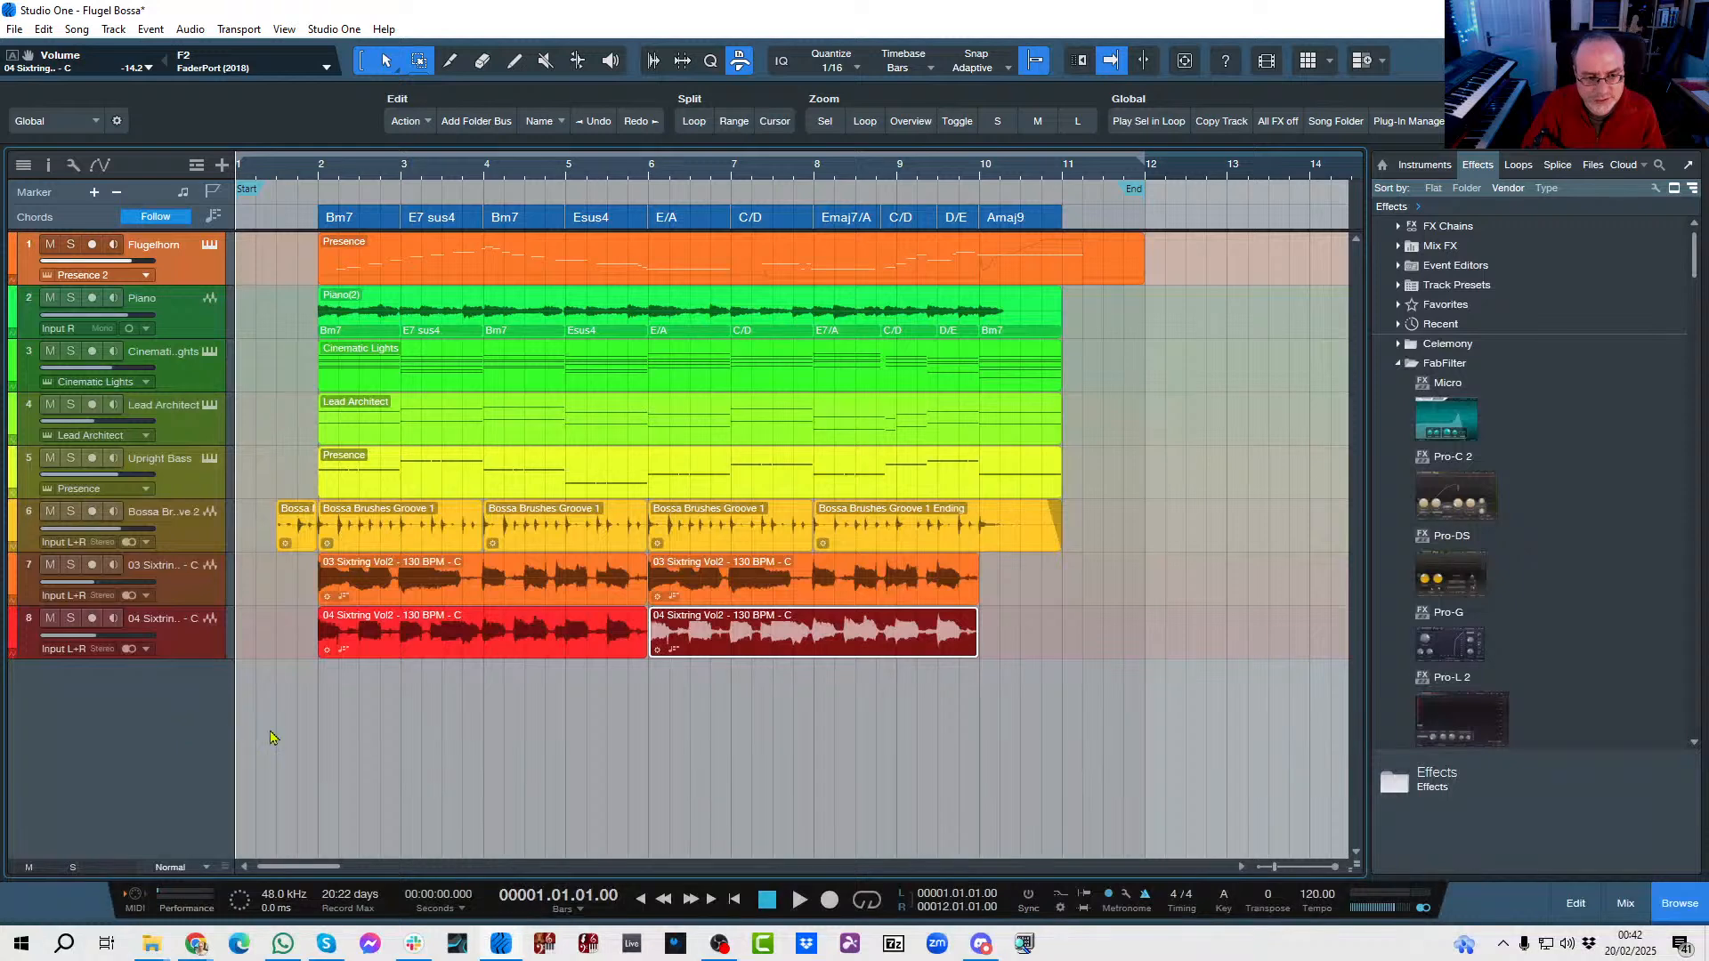
pyautogui.click(329, 747)
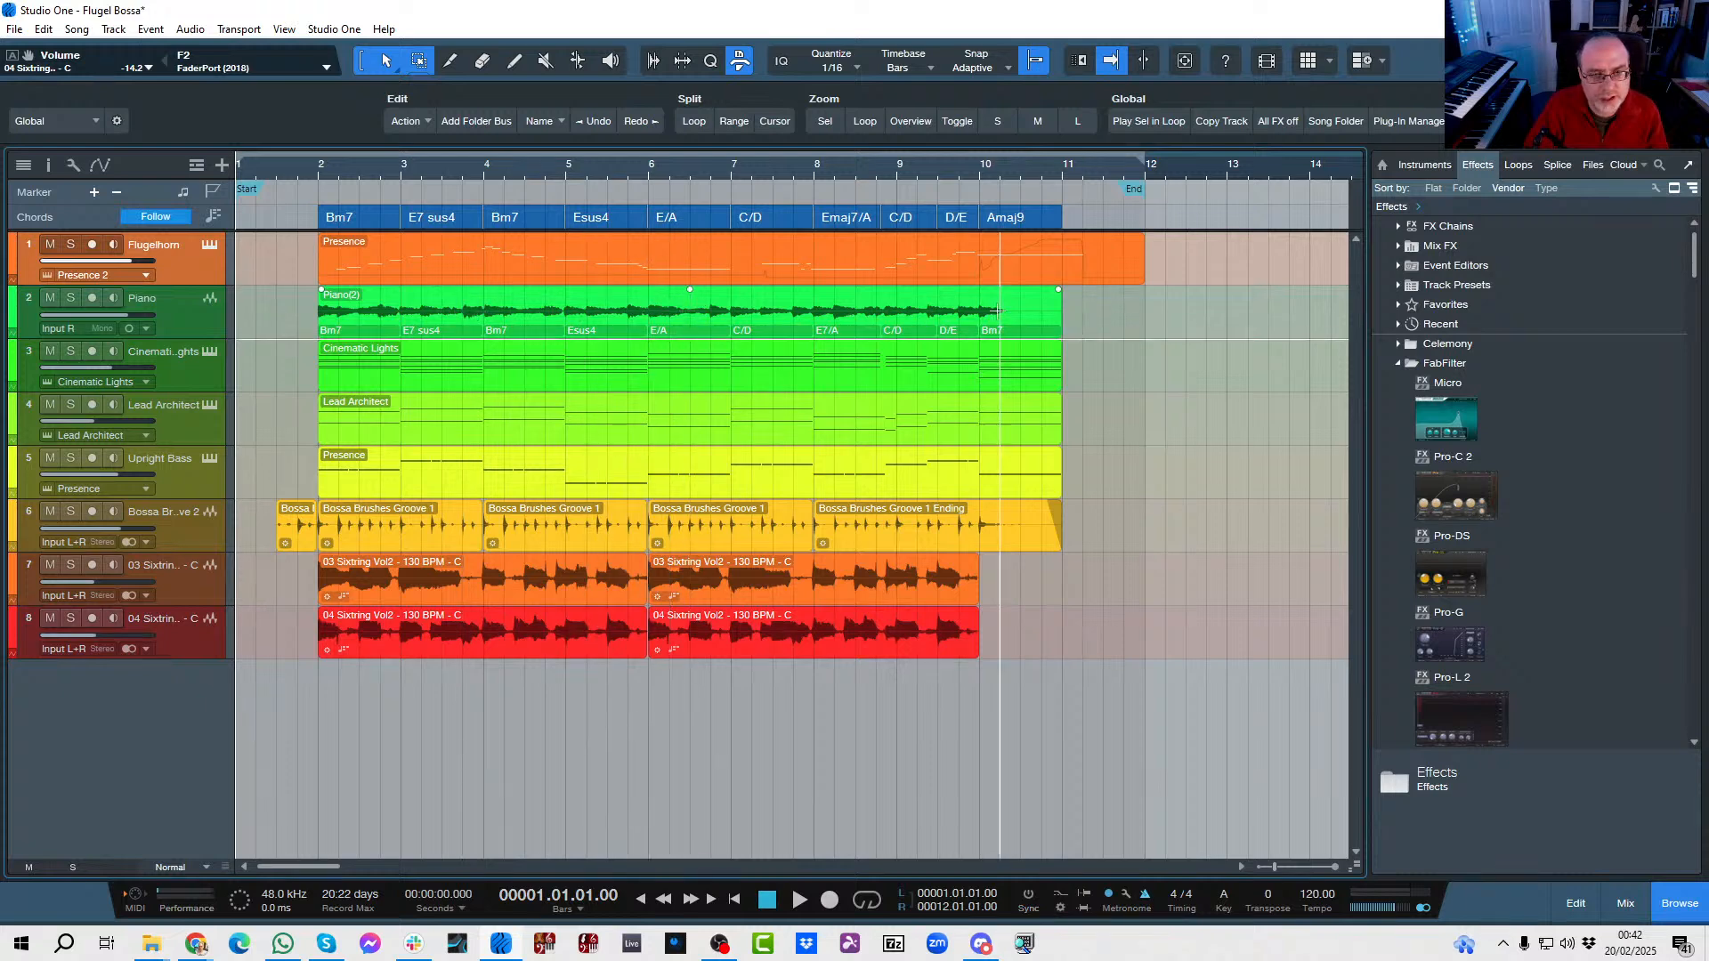
# Solo the Piano track and play the song from bar 1 to hear the recorded piano alone.
pyautogui.click(76, 304)
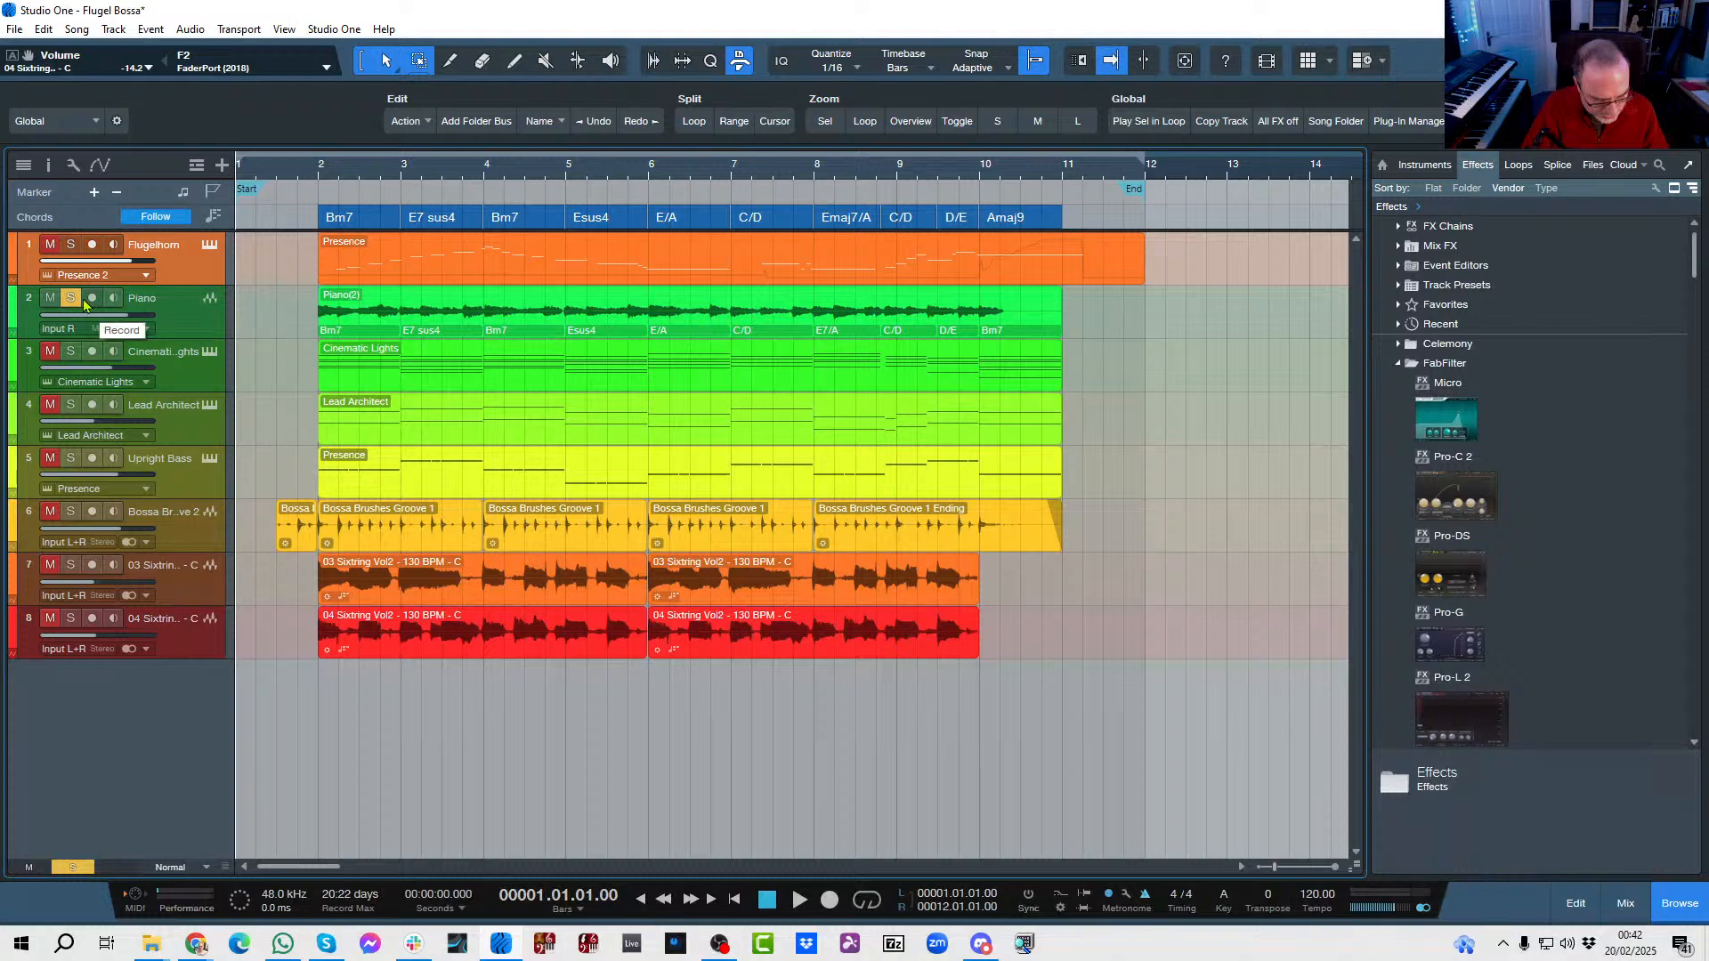
pyautogui.press('space')
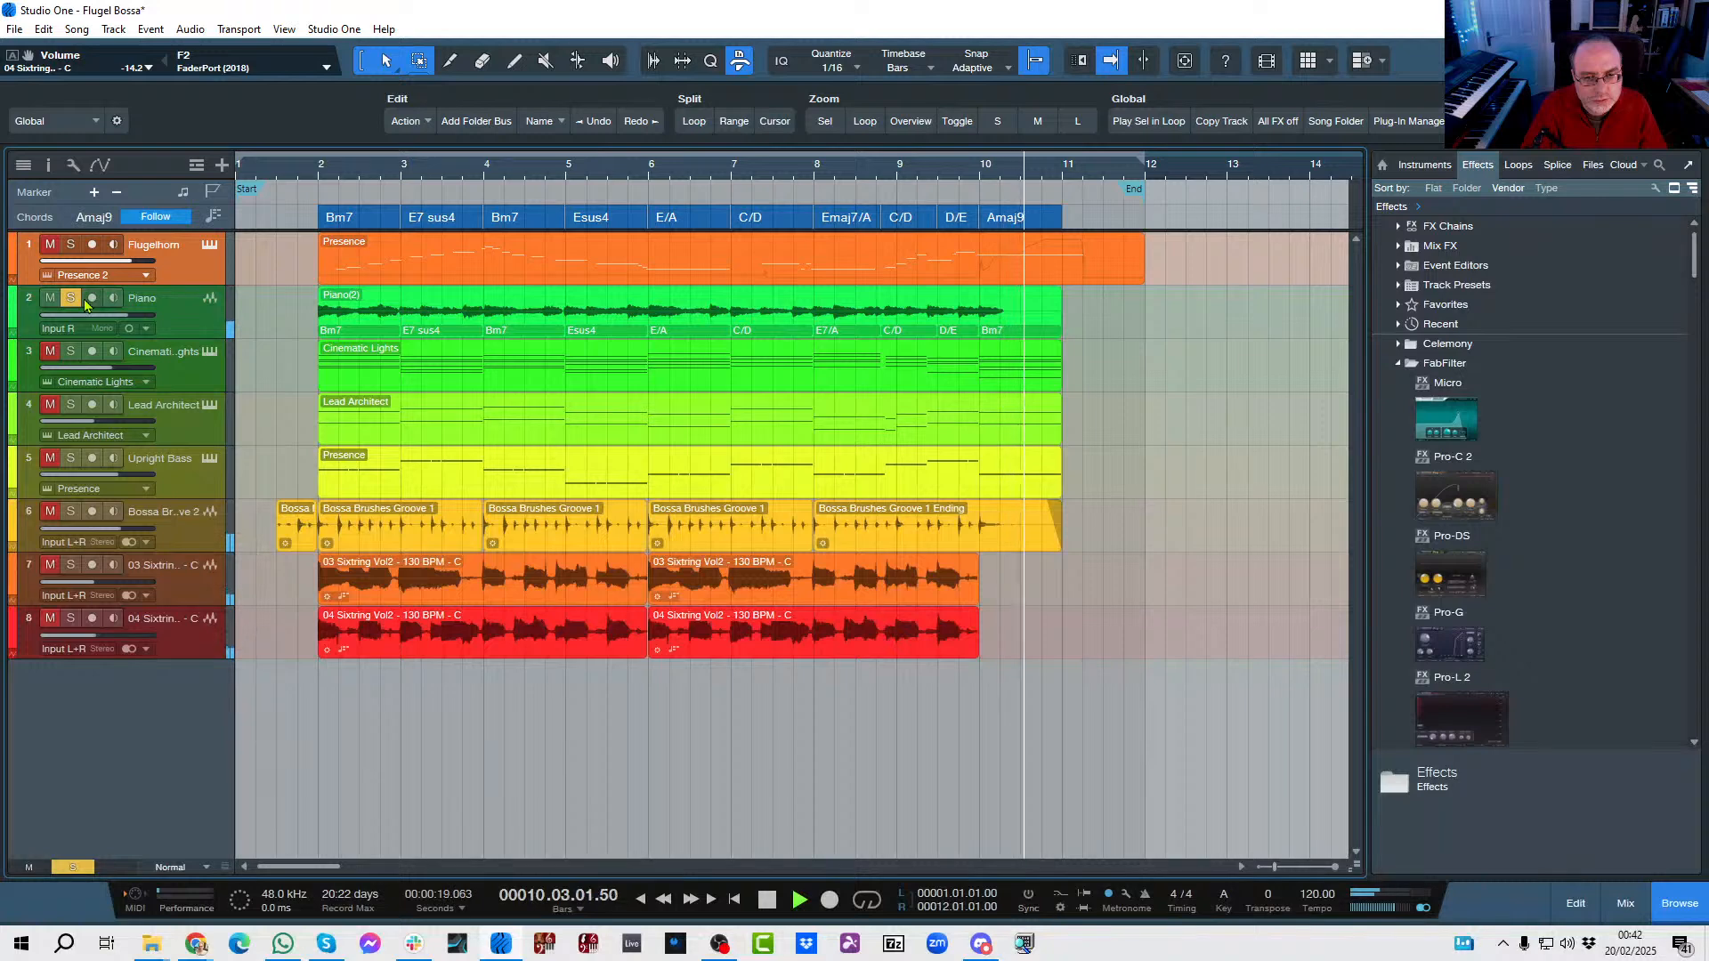
pyautogui.press('space')
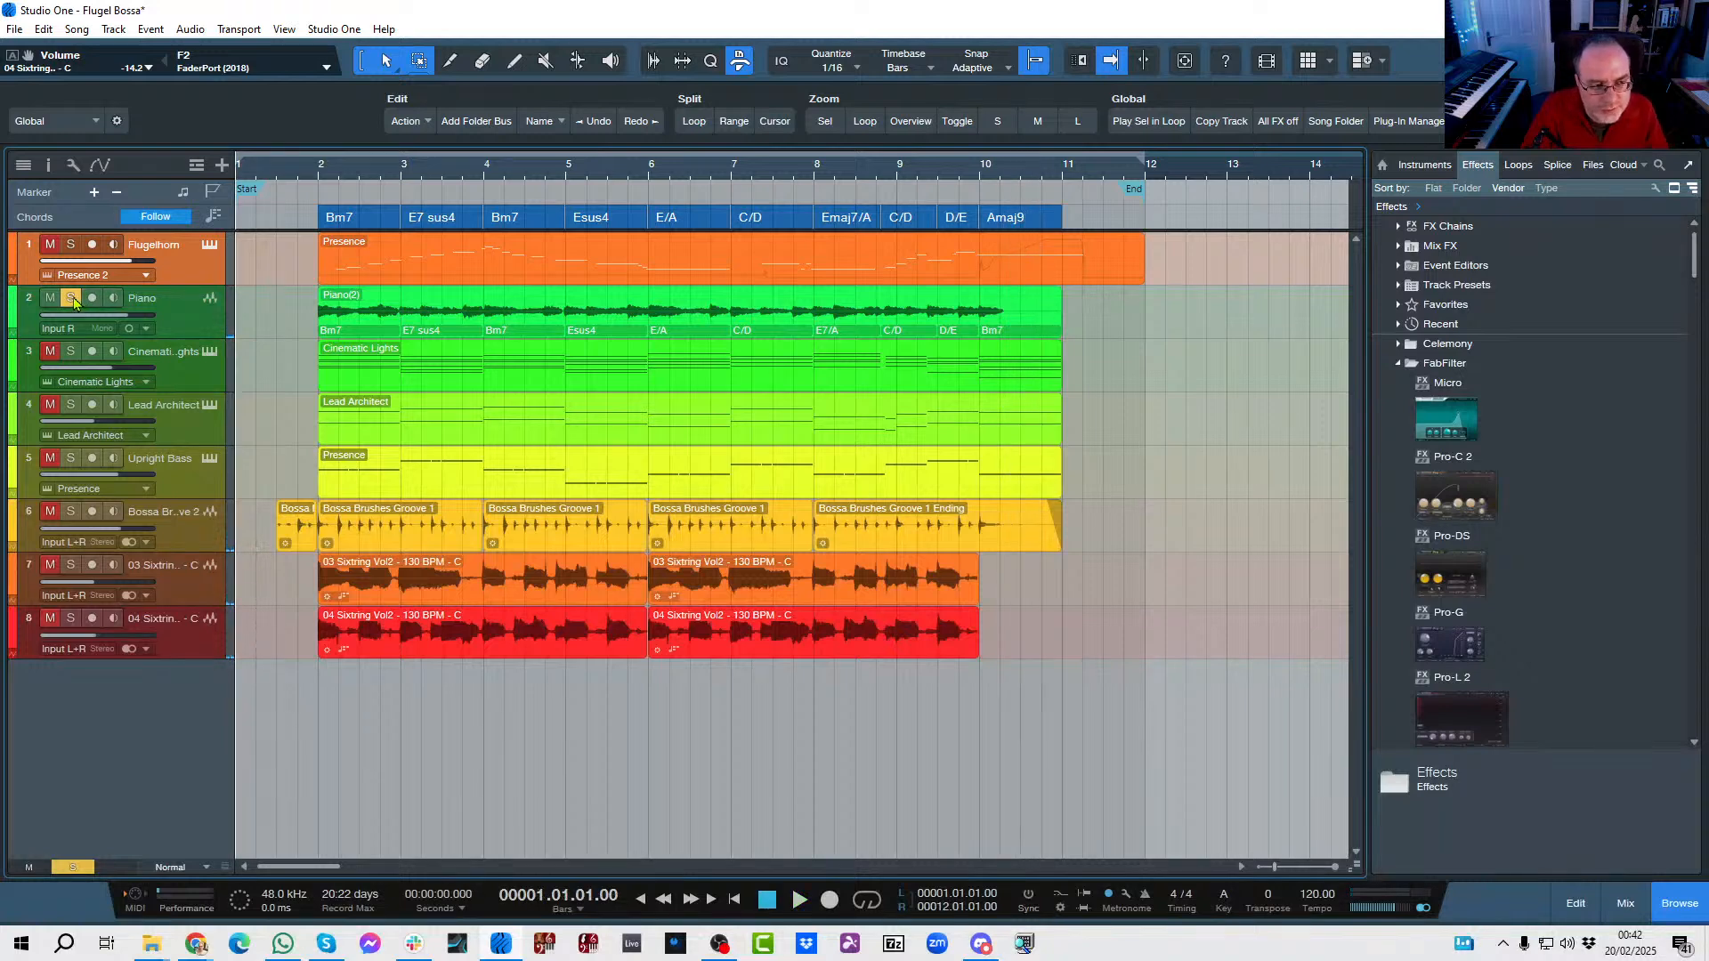
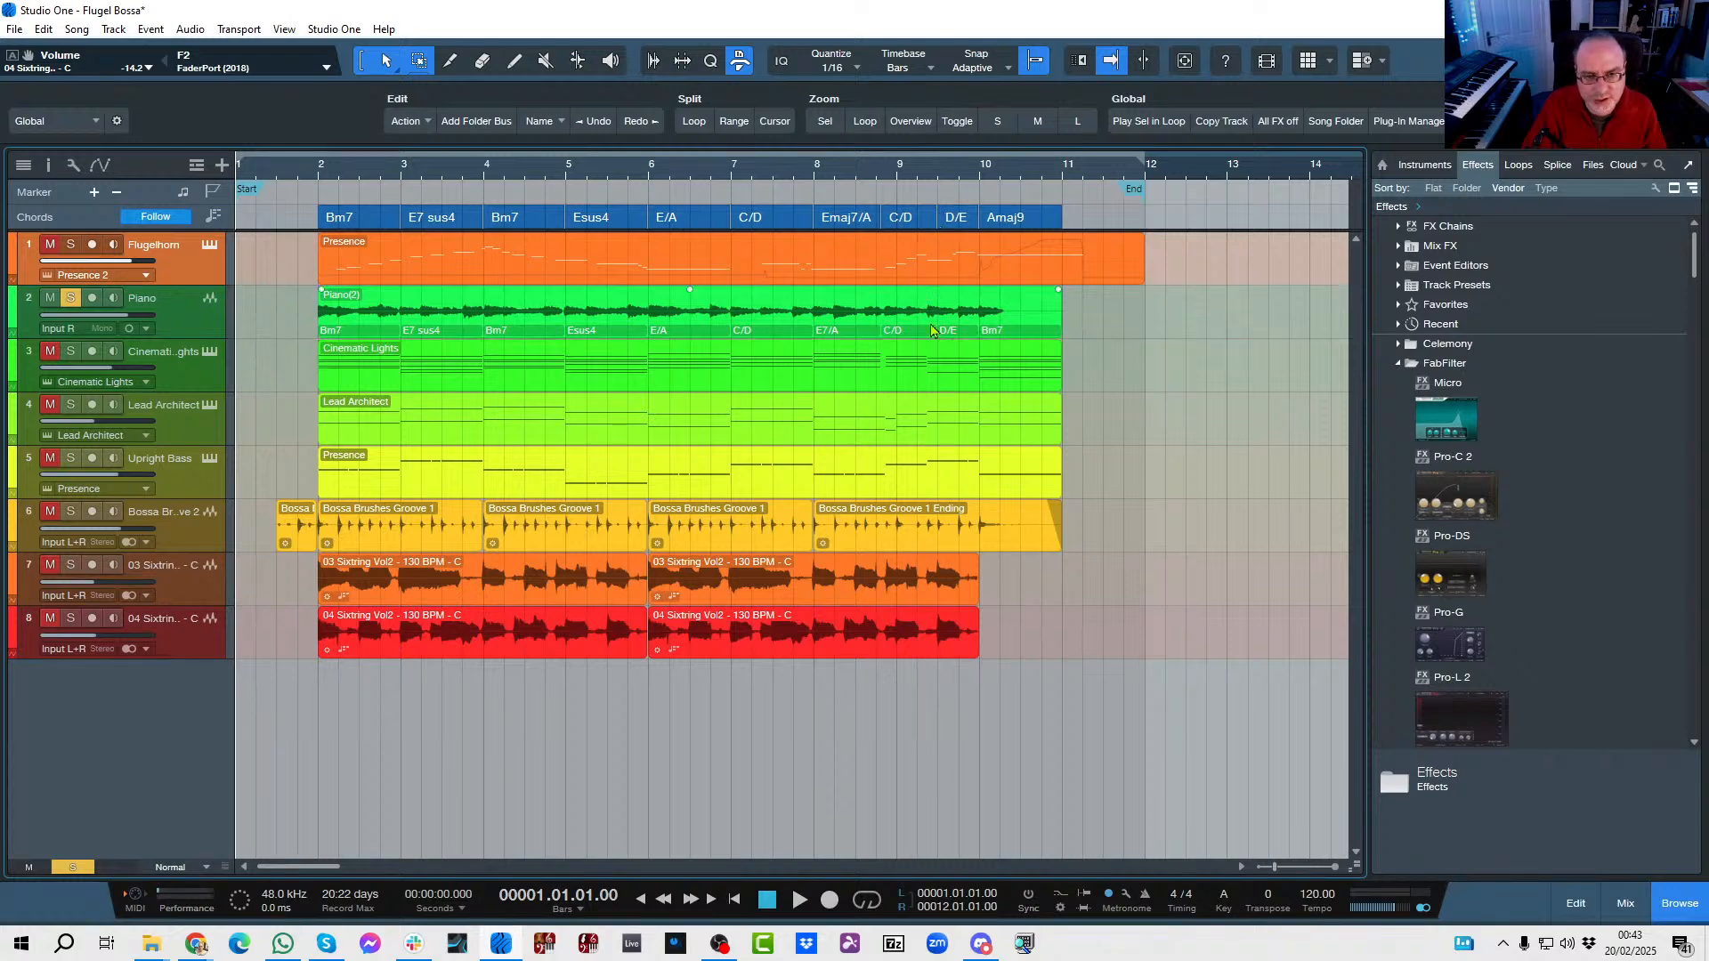
# Inspect the Piano event's D/E chord in the audio editor and Chord Selector, and close both.
pyautogui.doubleClick(948, 335)
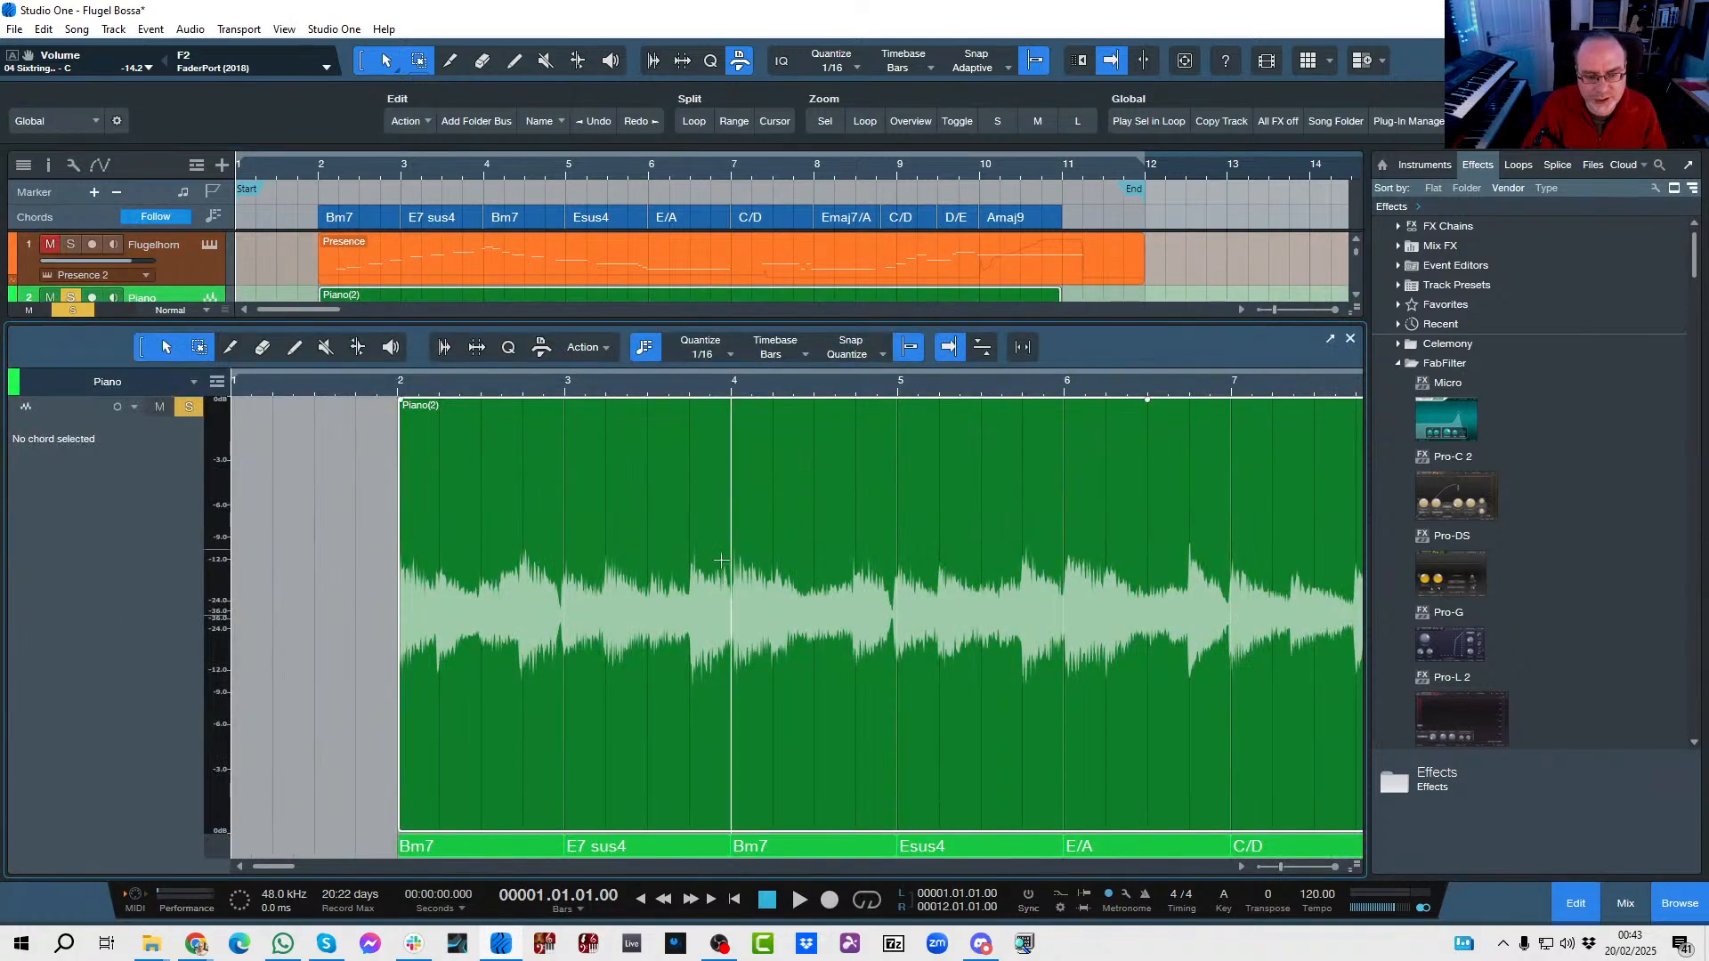
pyautogui.moveTo(924, 392); pyautogui.dragTo(884, 372)
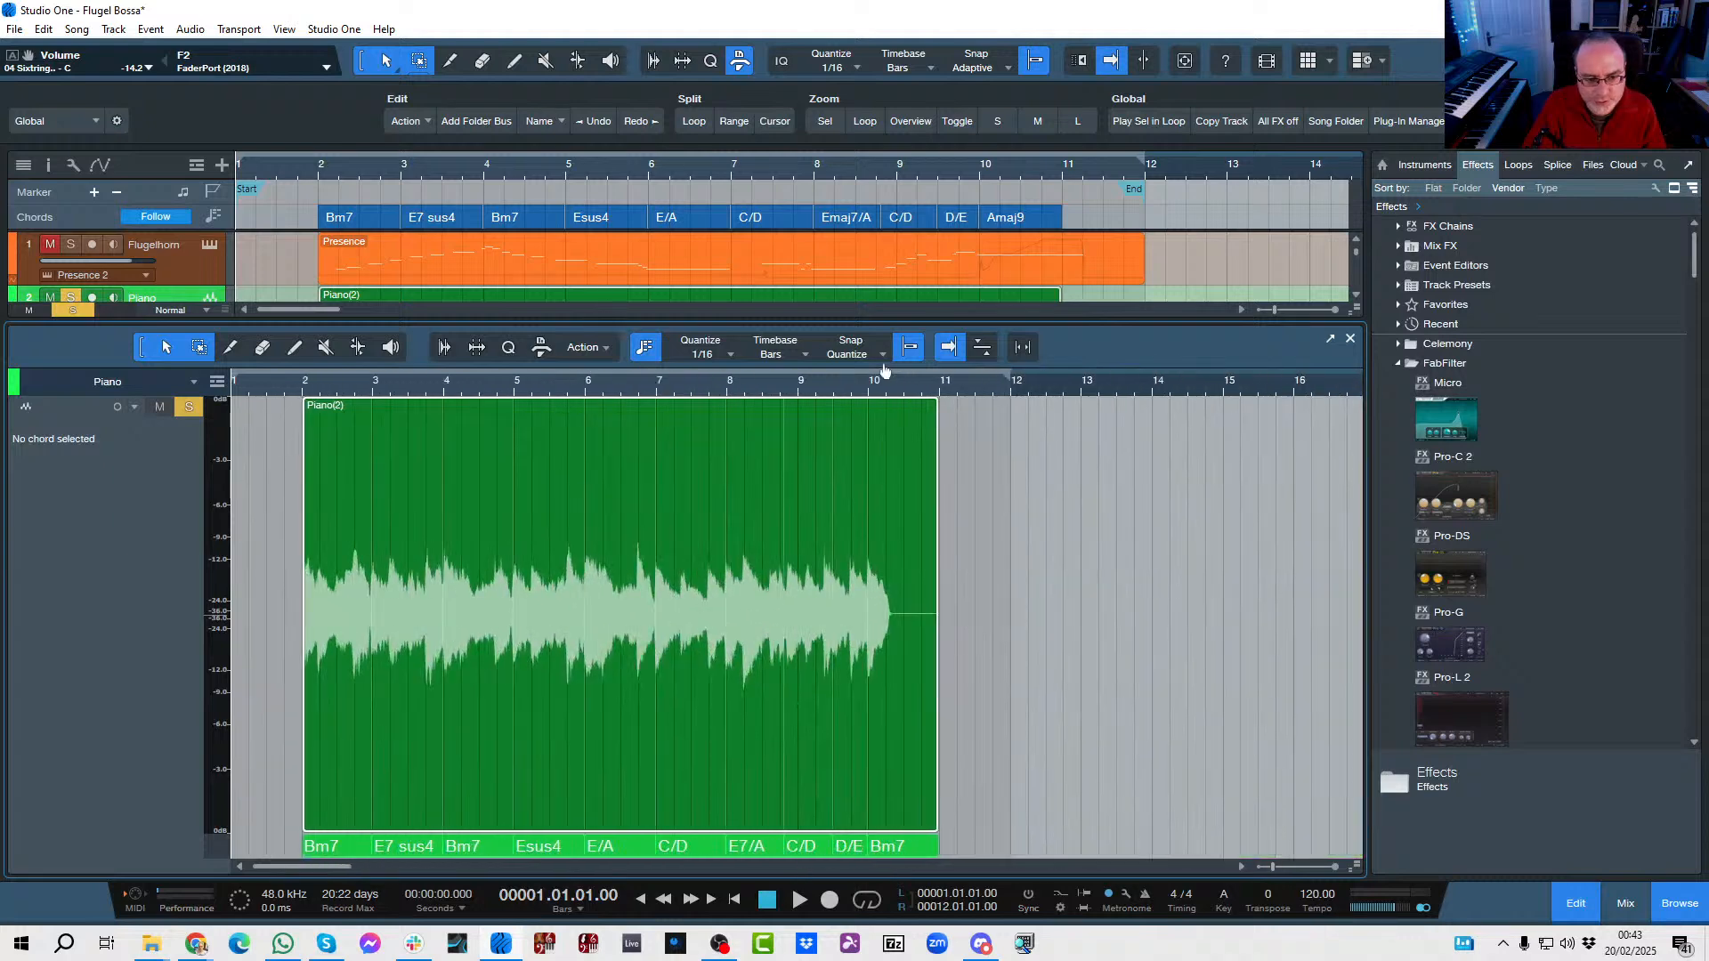
pyautogui.doubleClick(850, 847)
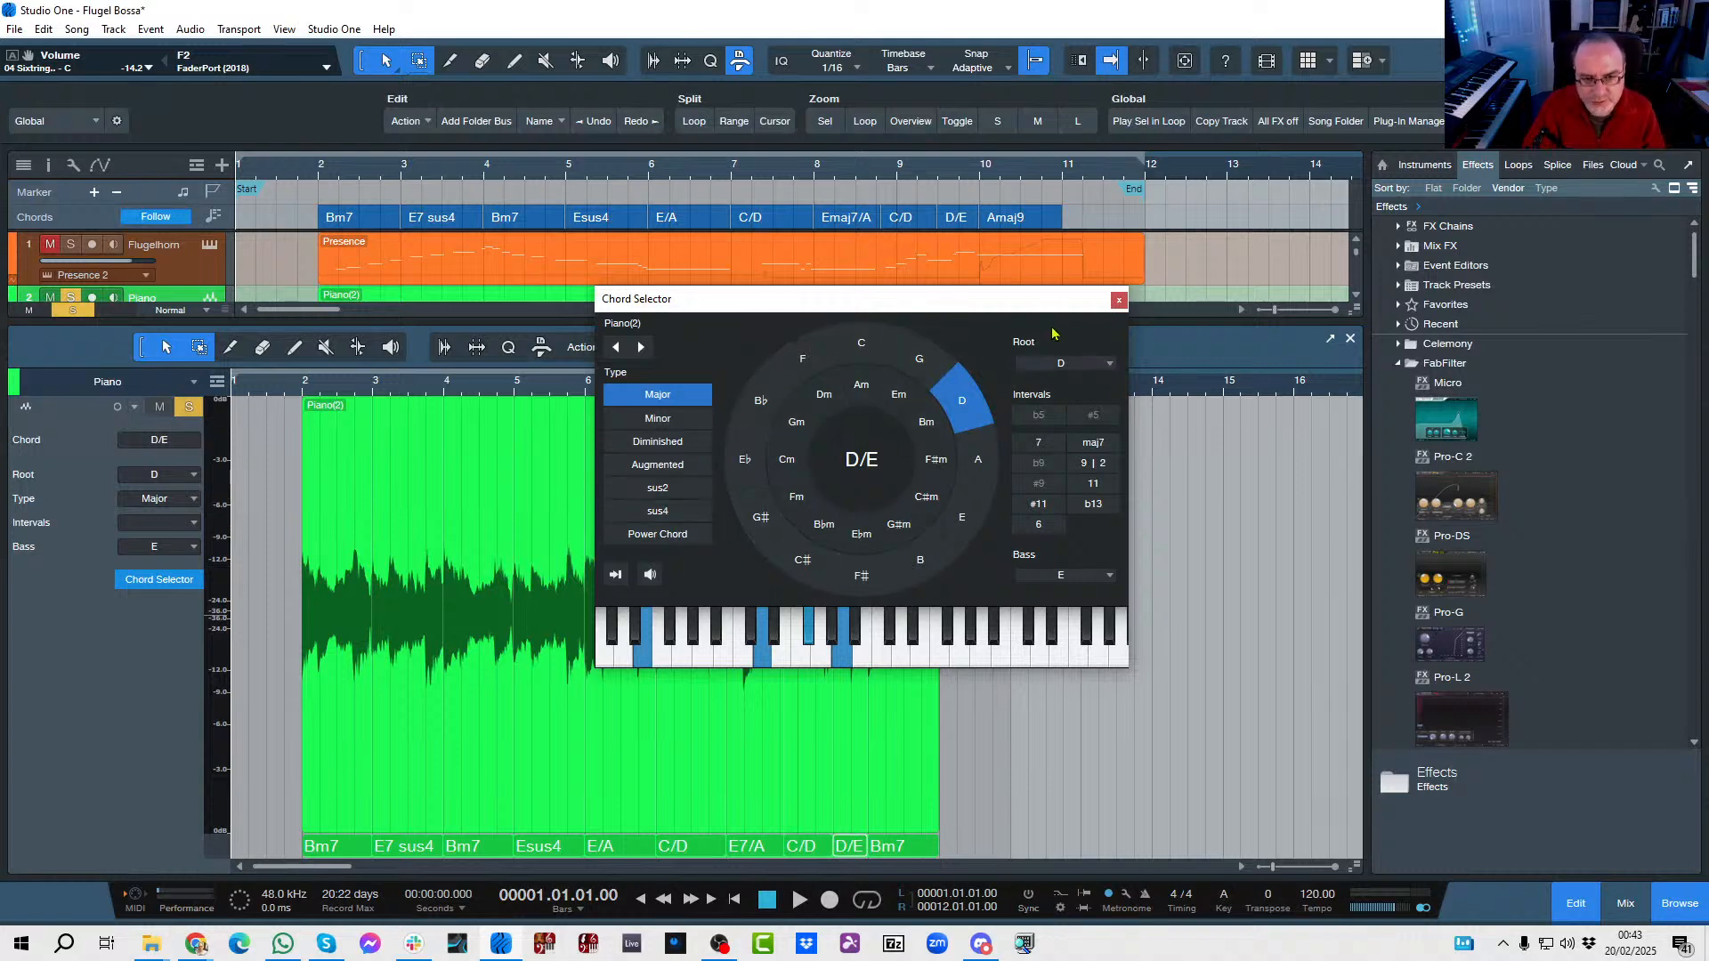
pyautogui.click(1119, 303)
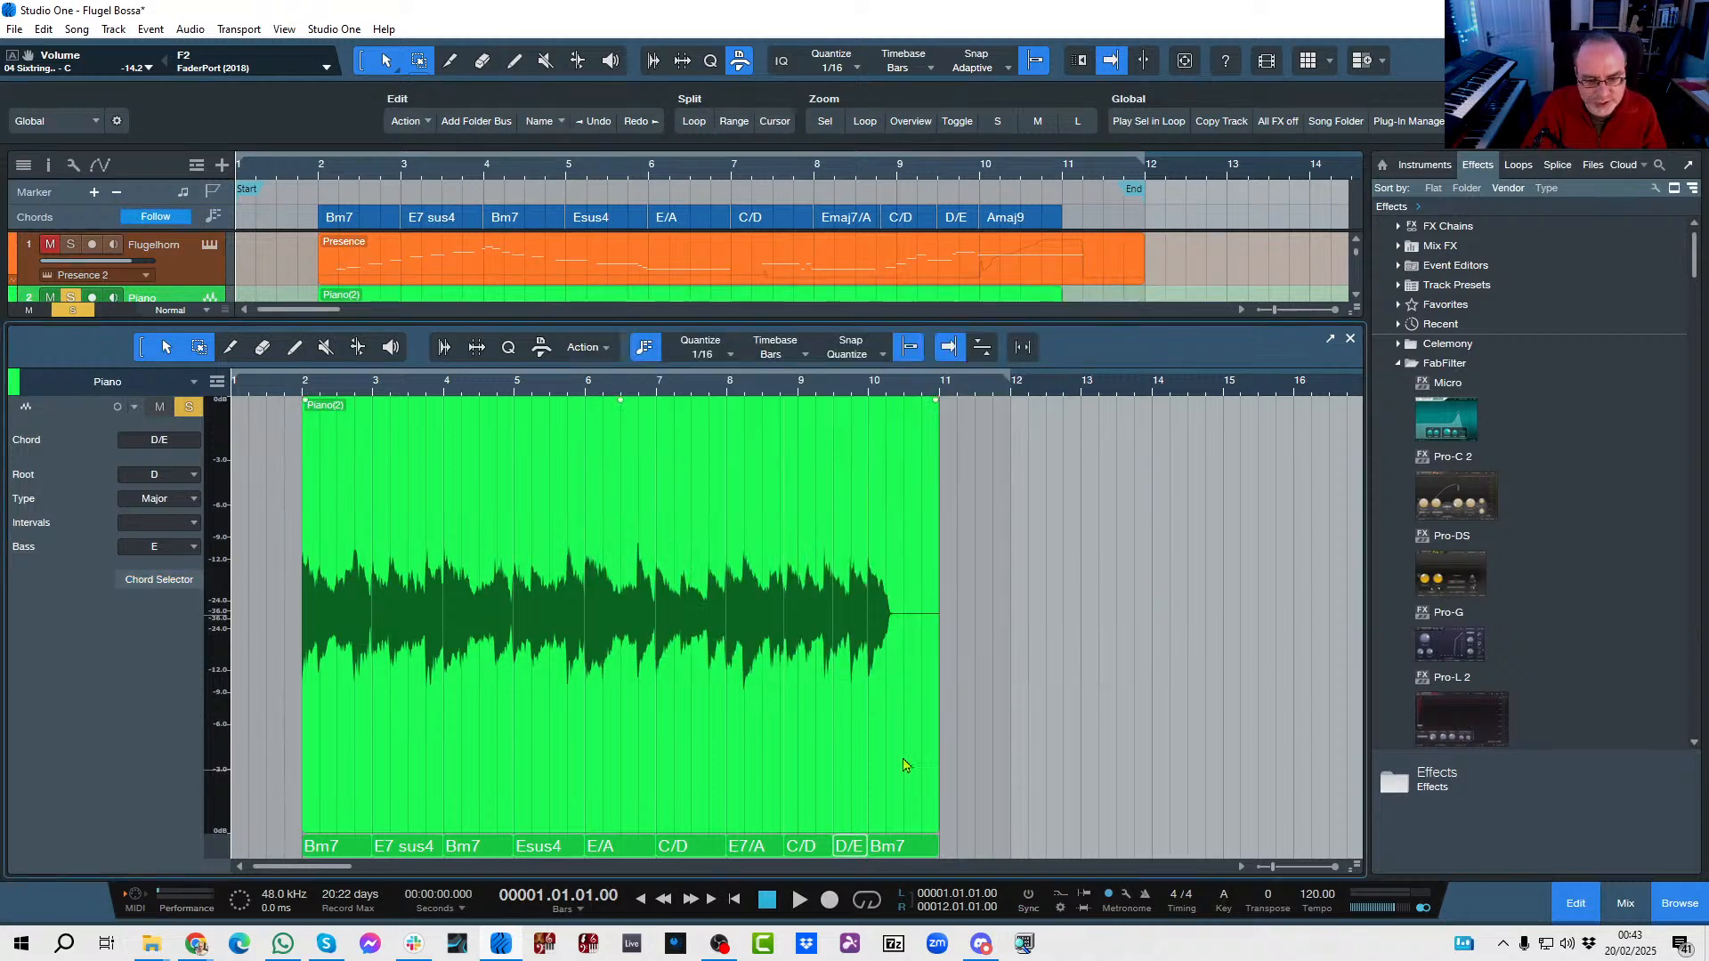
pyautogui.click(1348, 340)
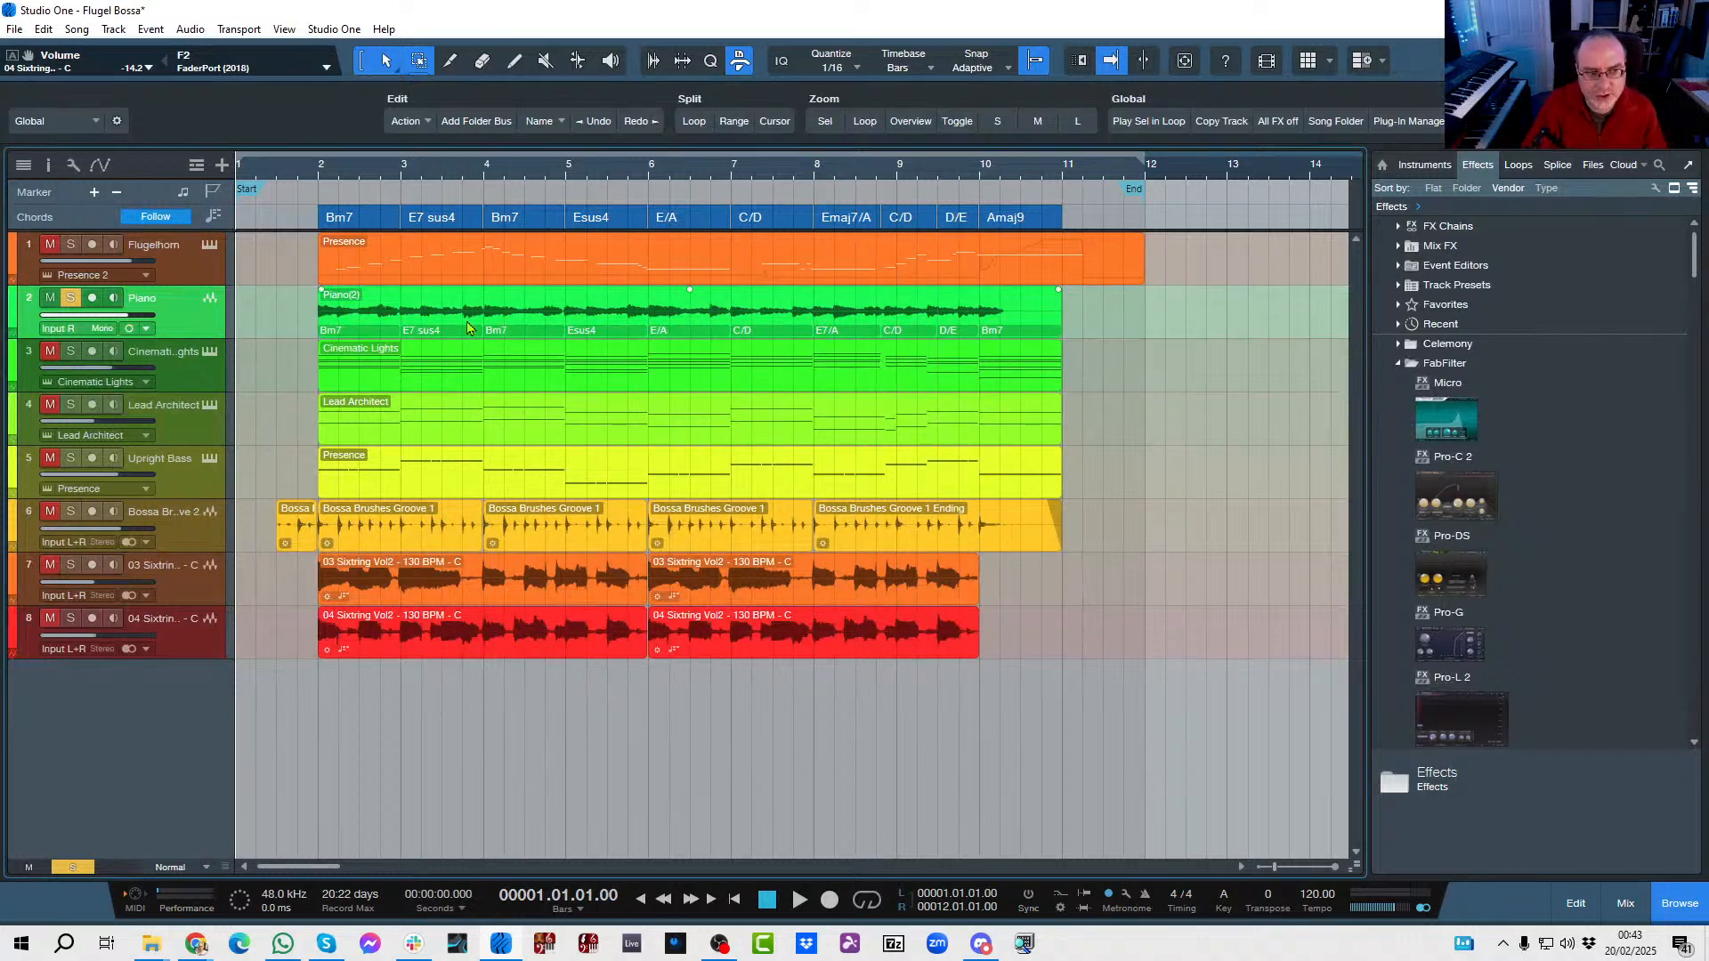
# Review the audio chord operations available for the Piano event and view its chord regions in the audio editor.
pyautogui.rightClick(583, 323)
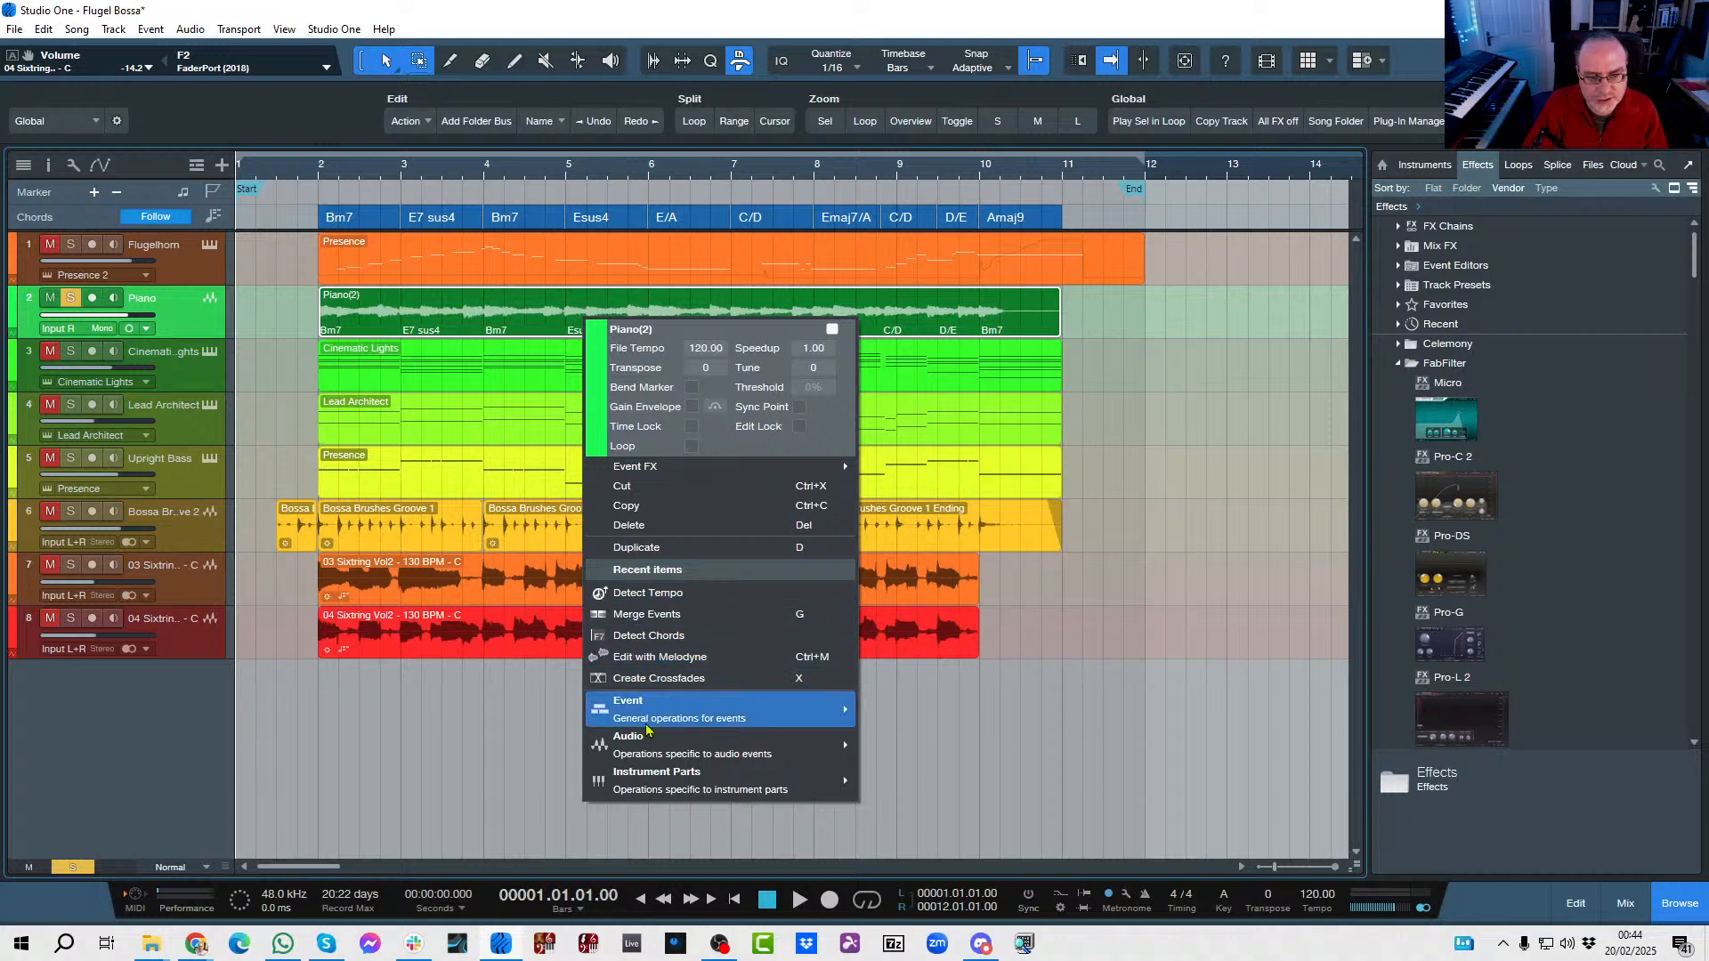
pyautogui.moveTo(683, 743)
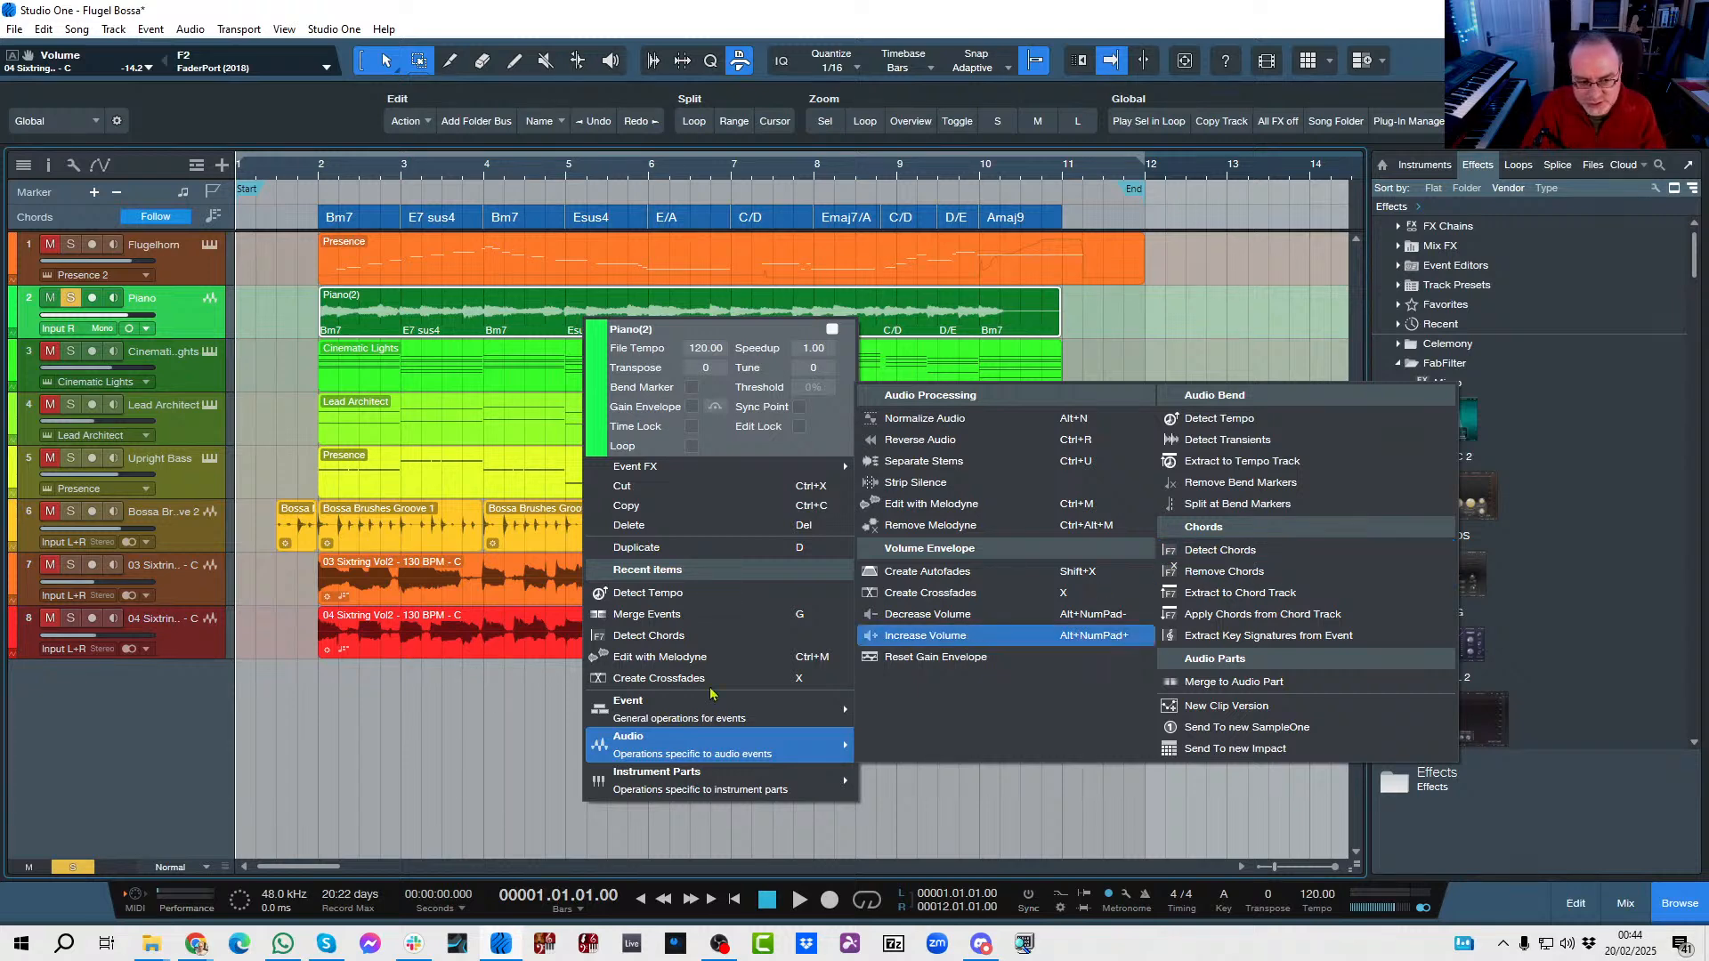
pyautogui.click(283, 784)
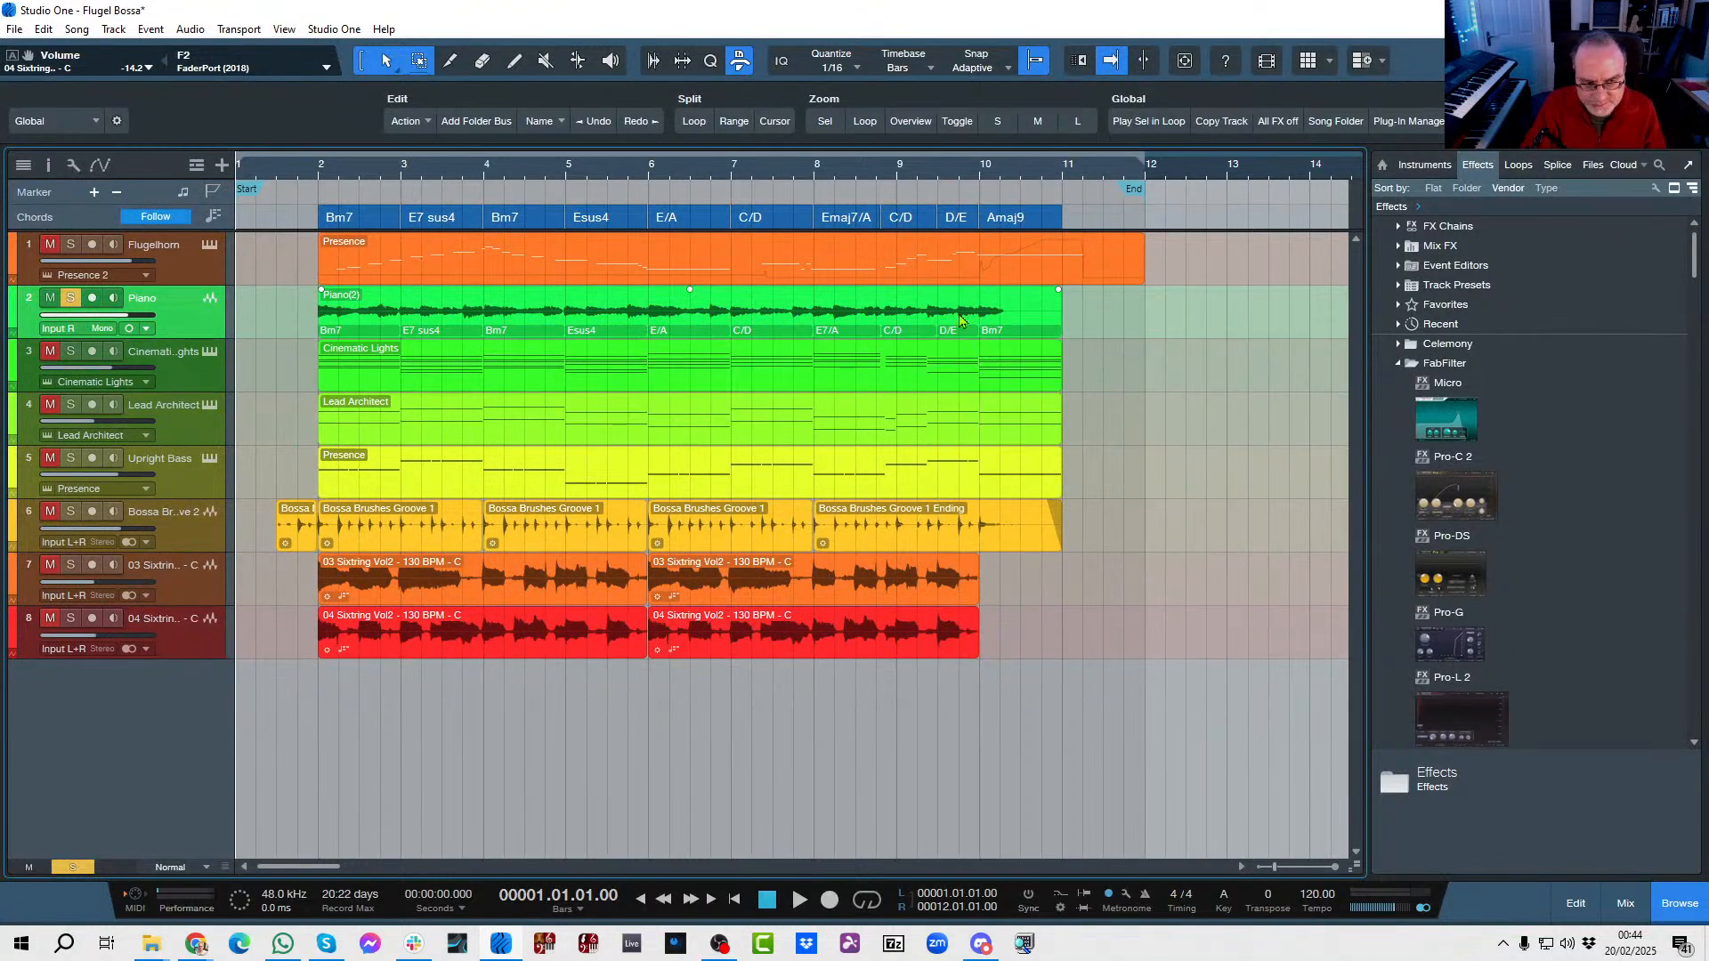
pyautogui.doubleClick(761, 336)
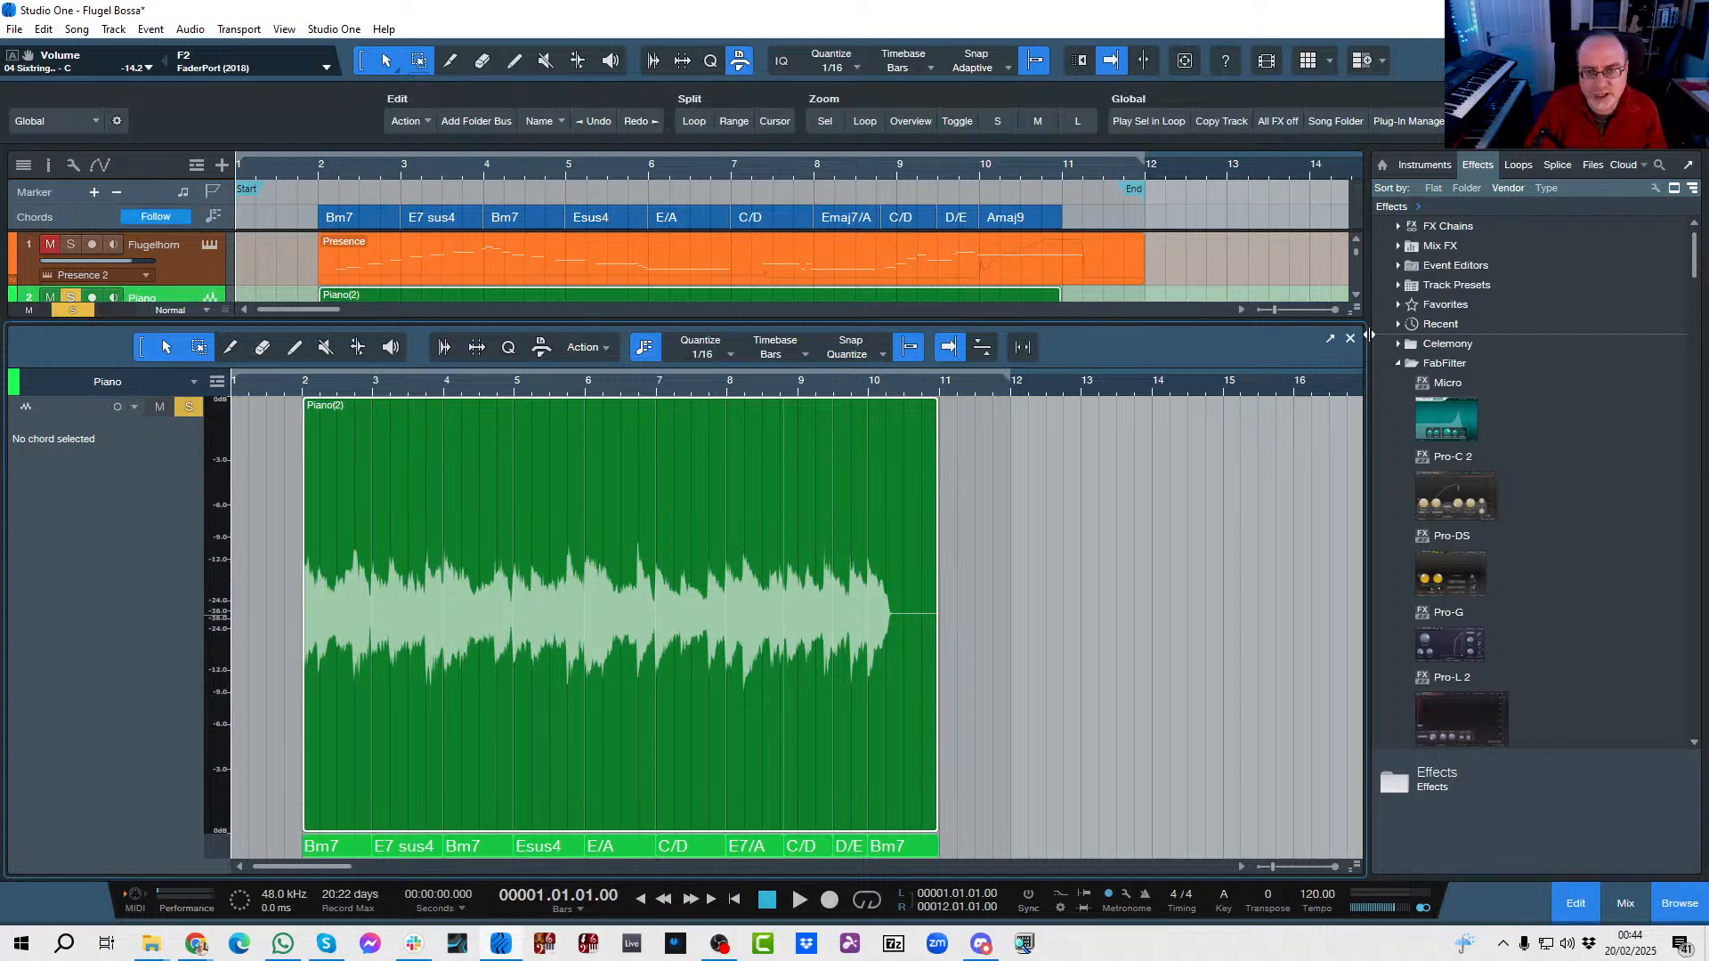
pyautogui.click(1350, 340)
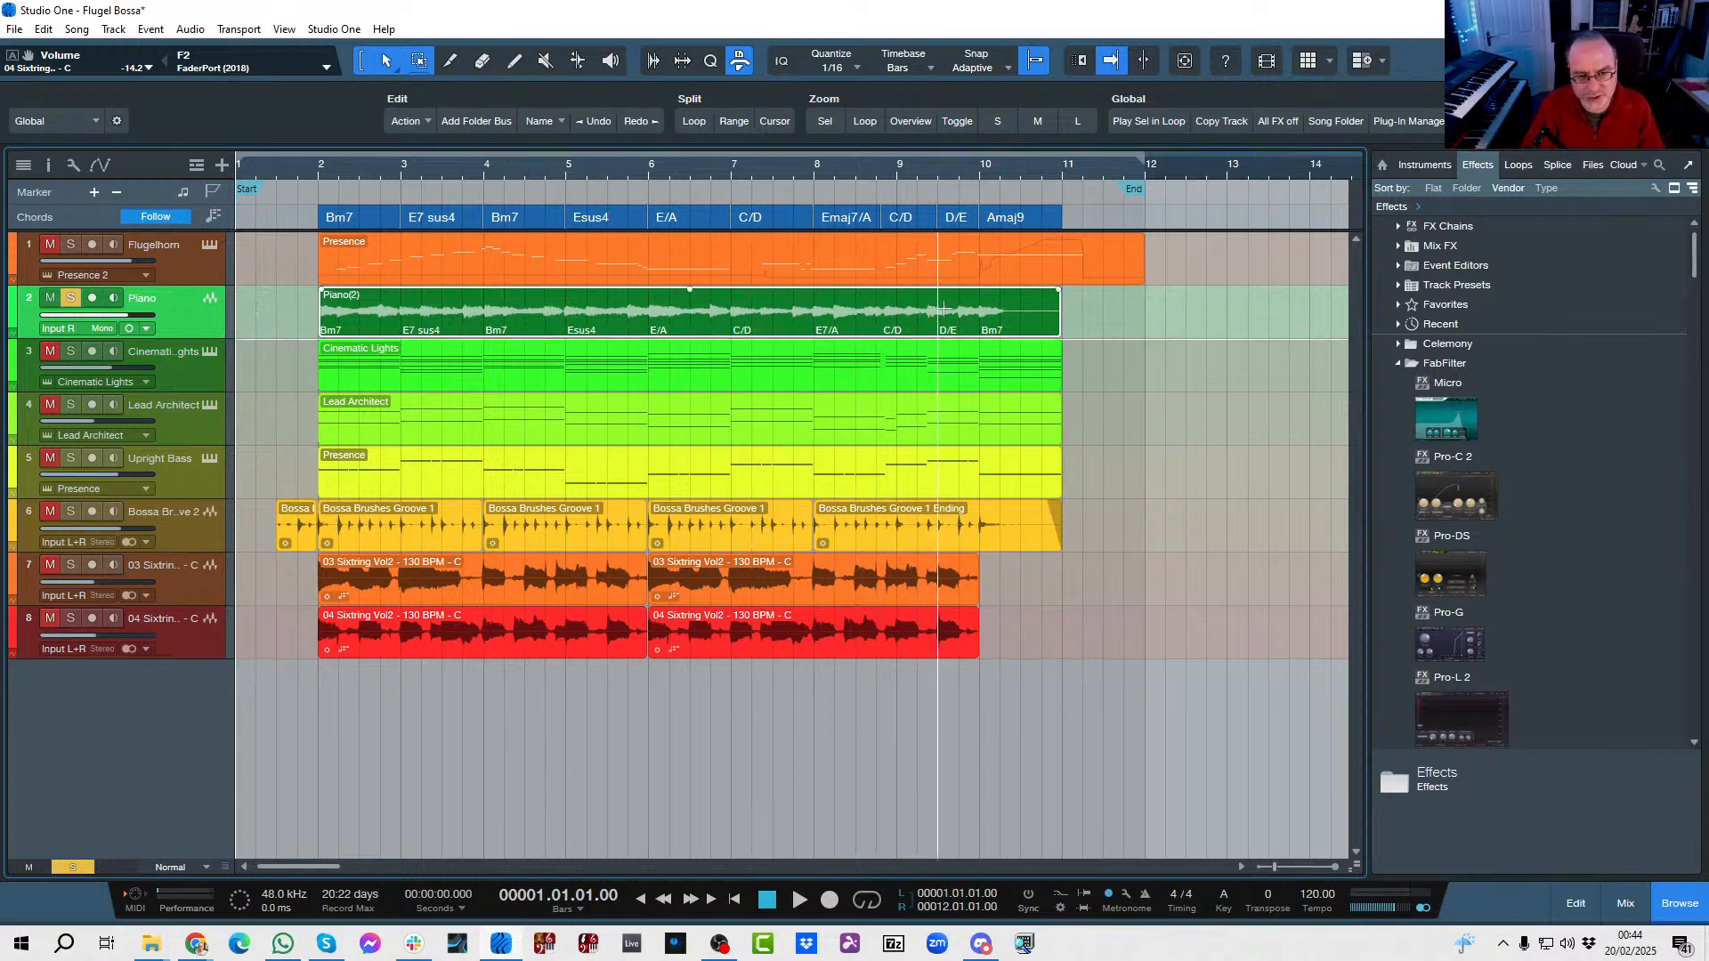
# Change the Piano event's final Bm7 chord to Amaj9 using root A with maj7 and 9 intervals, and close the editor.
pyautogui.doubleClick(994, 333)
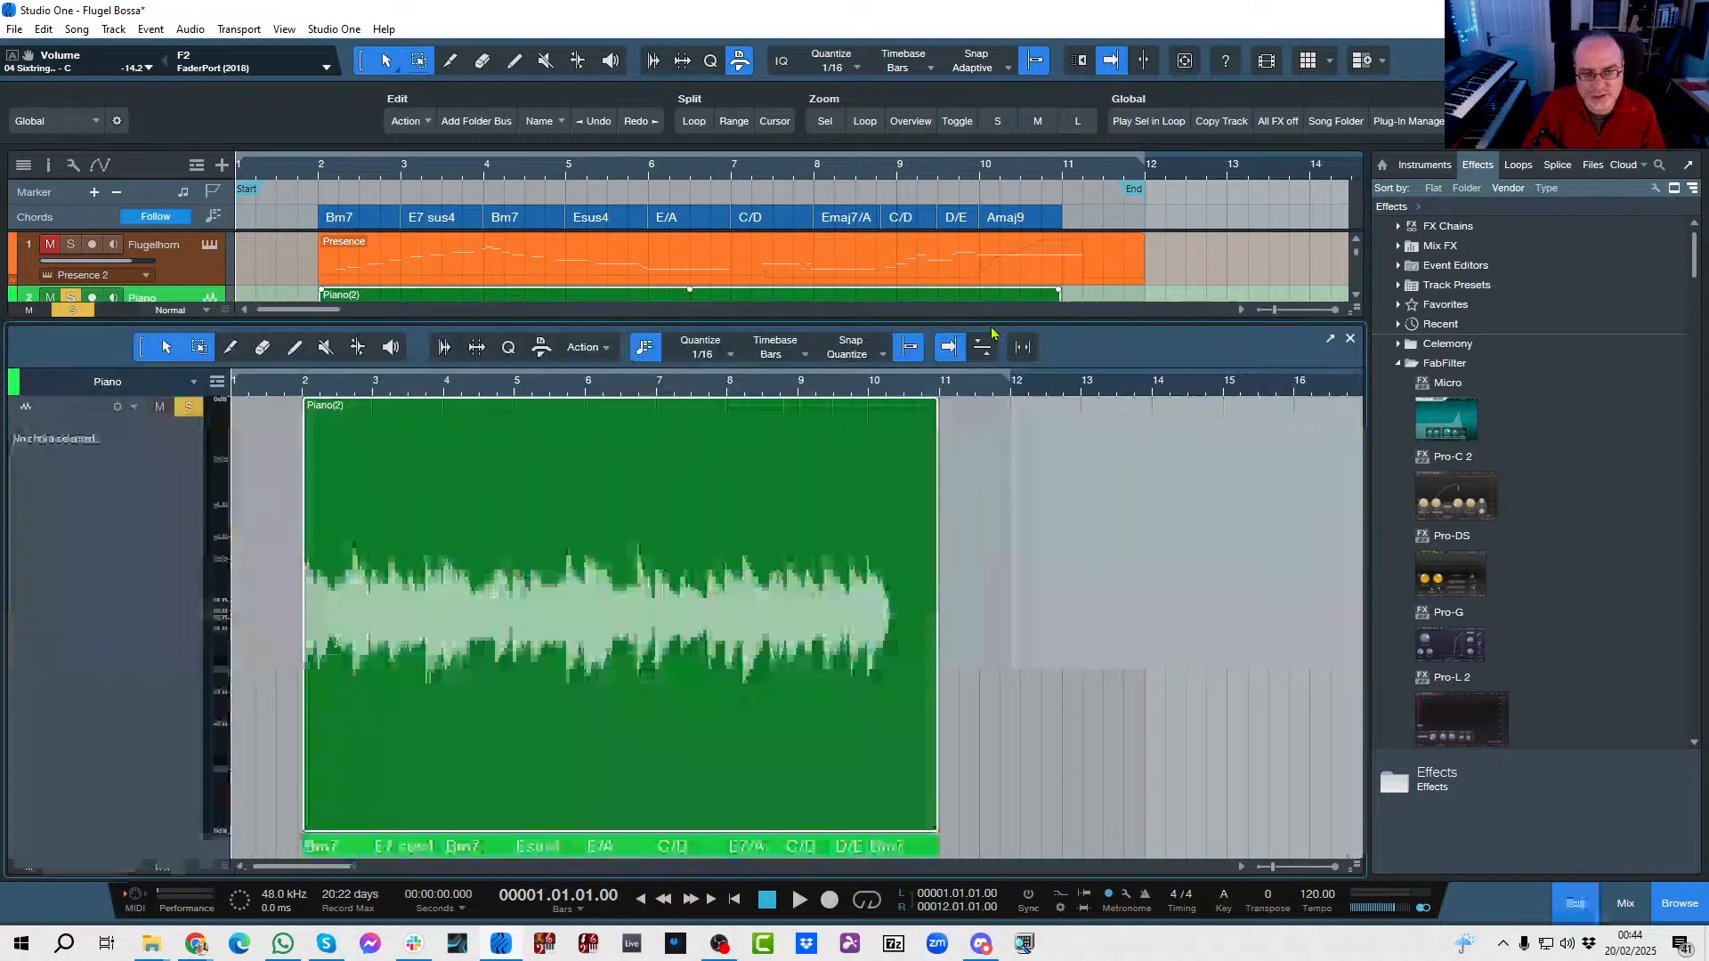
pyautogui.doubleClick(896, 852)
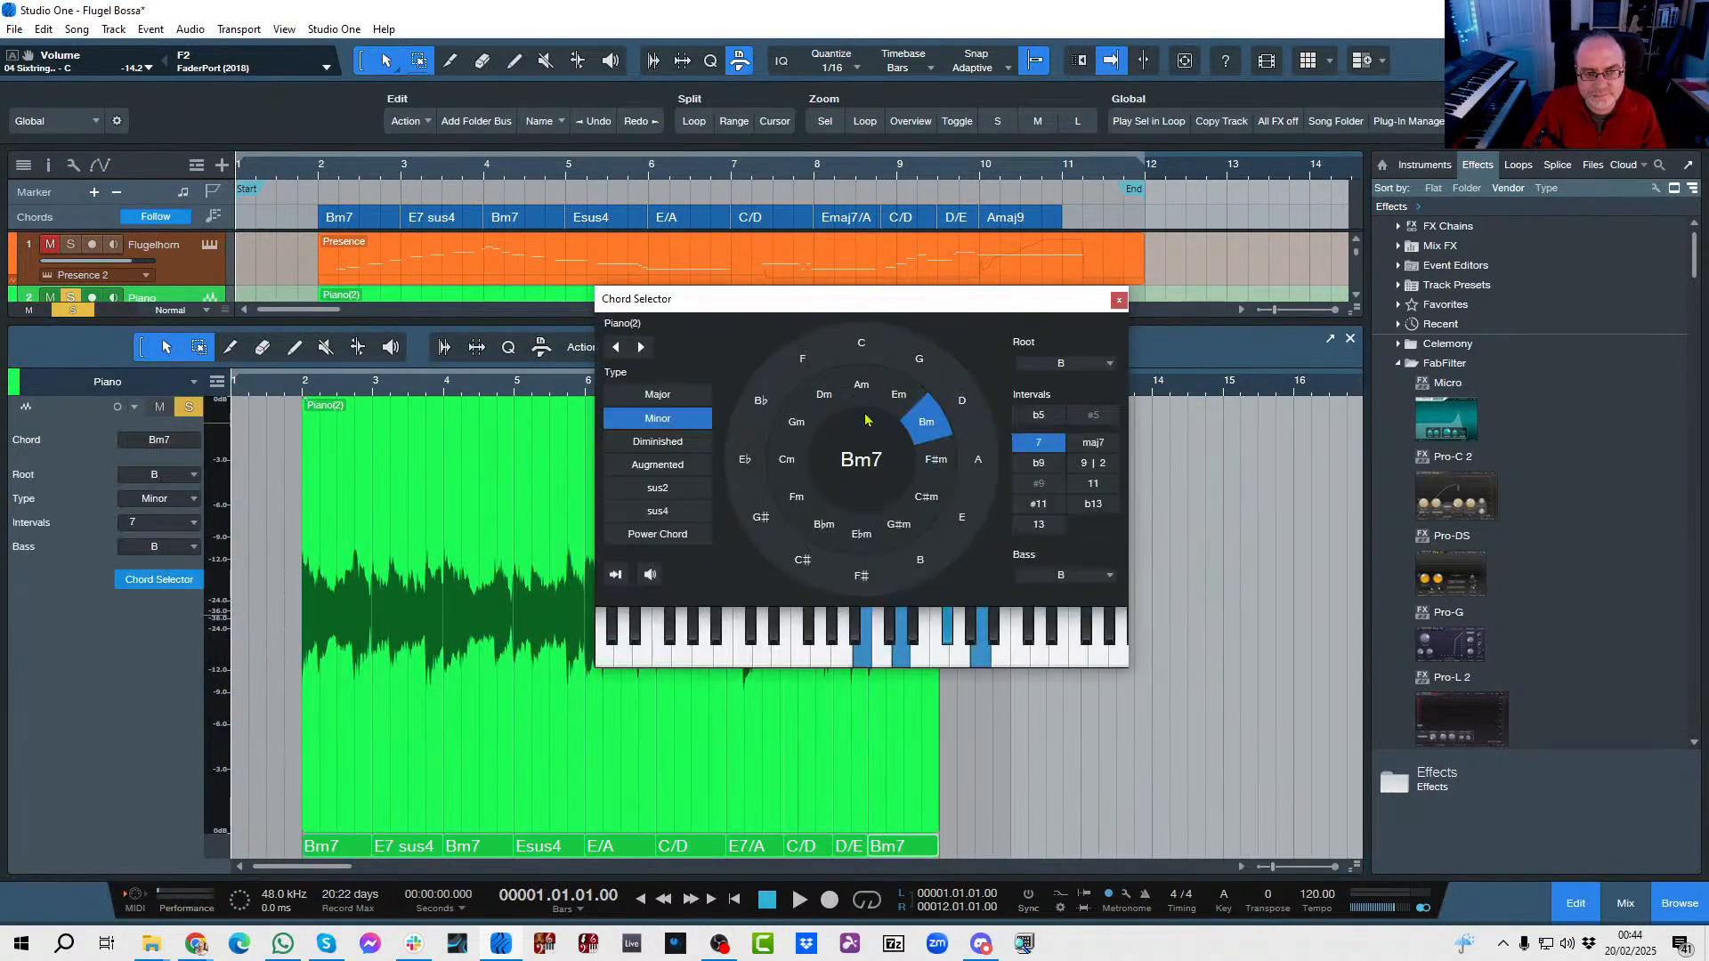
pyautogui.click(978, 460)
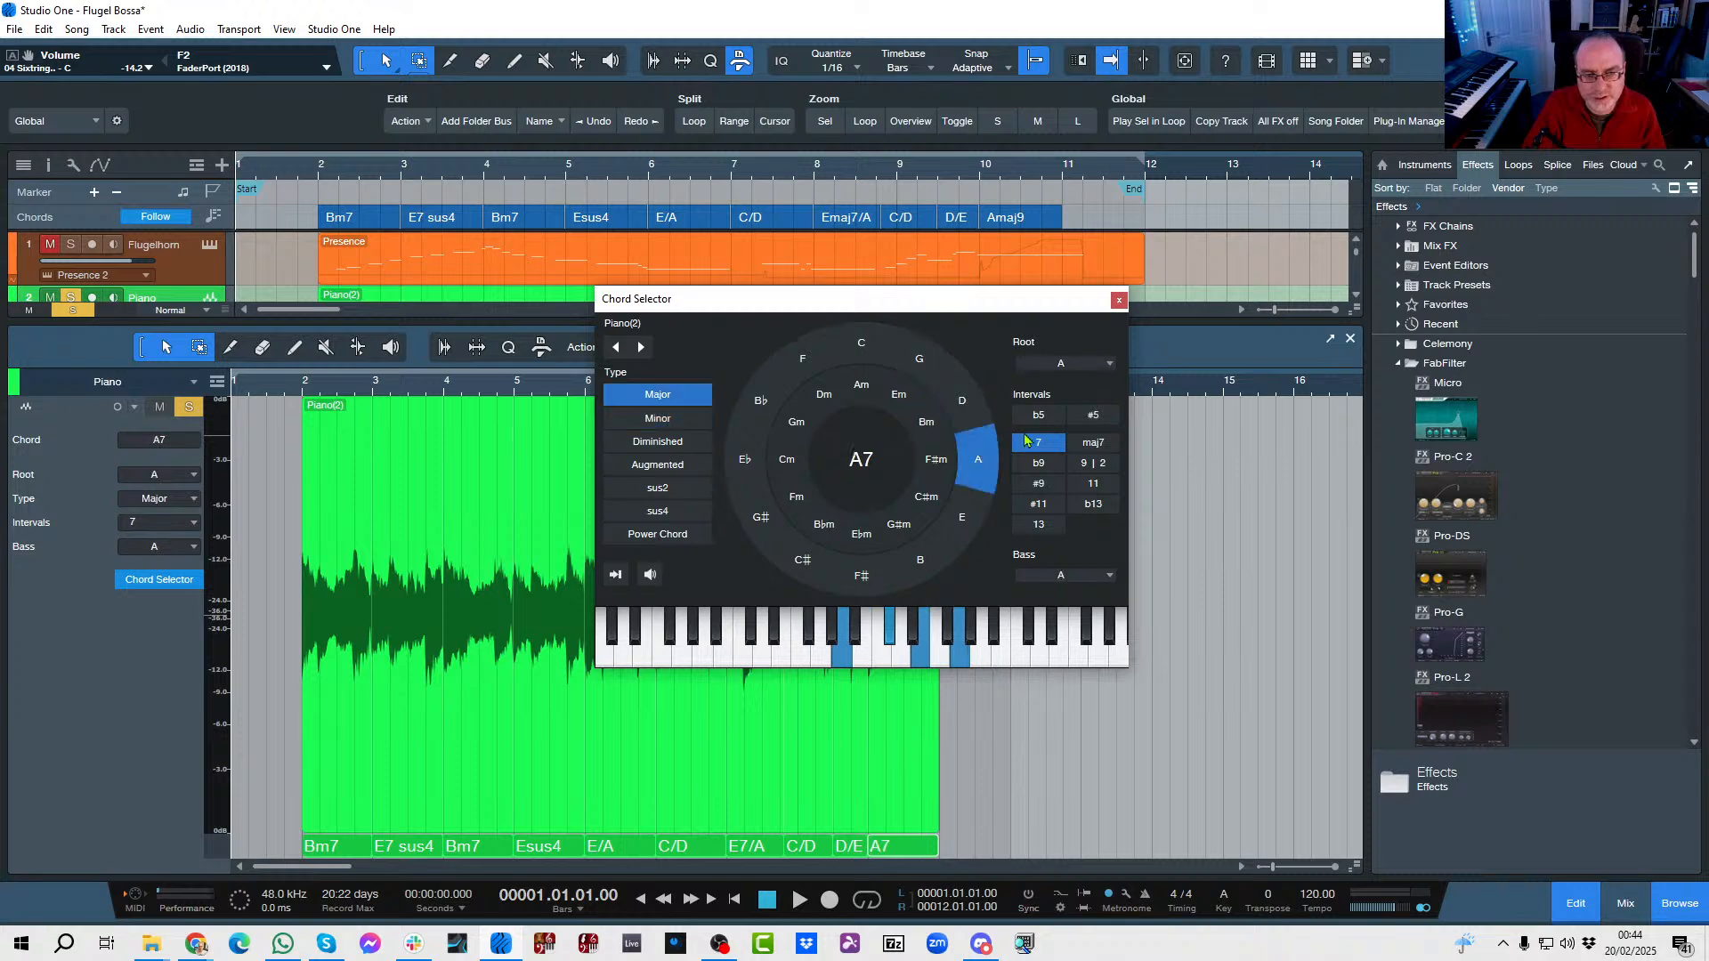
pyautogui.click(1089, 442)
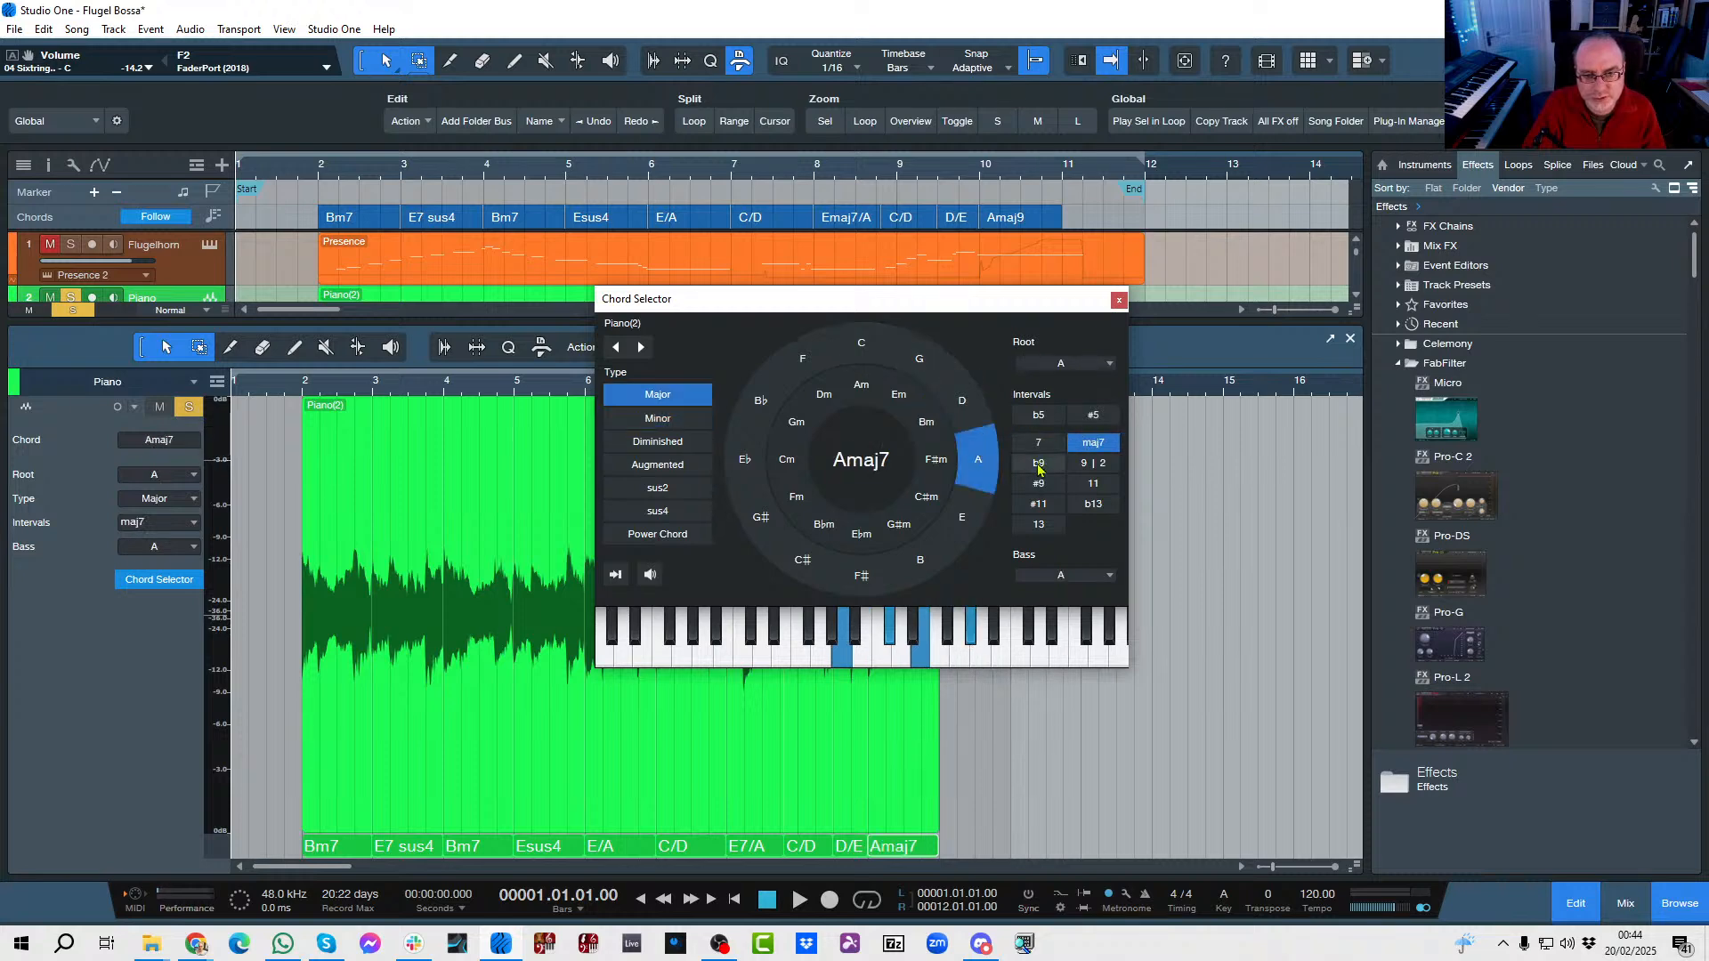
pyautogui.click(1091, 463)
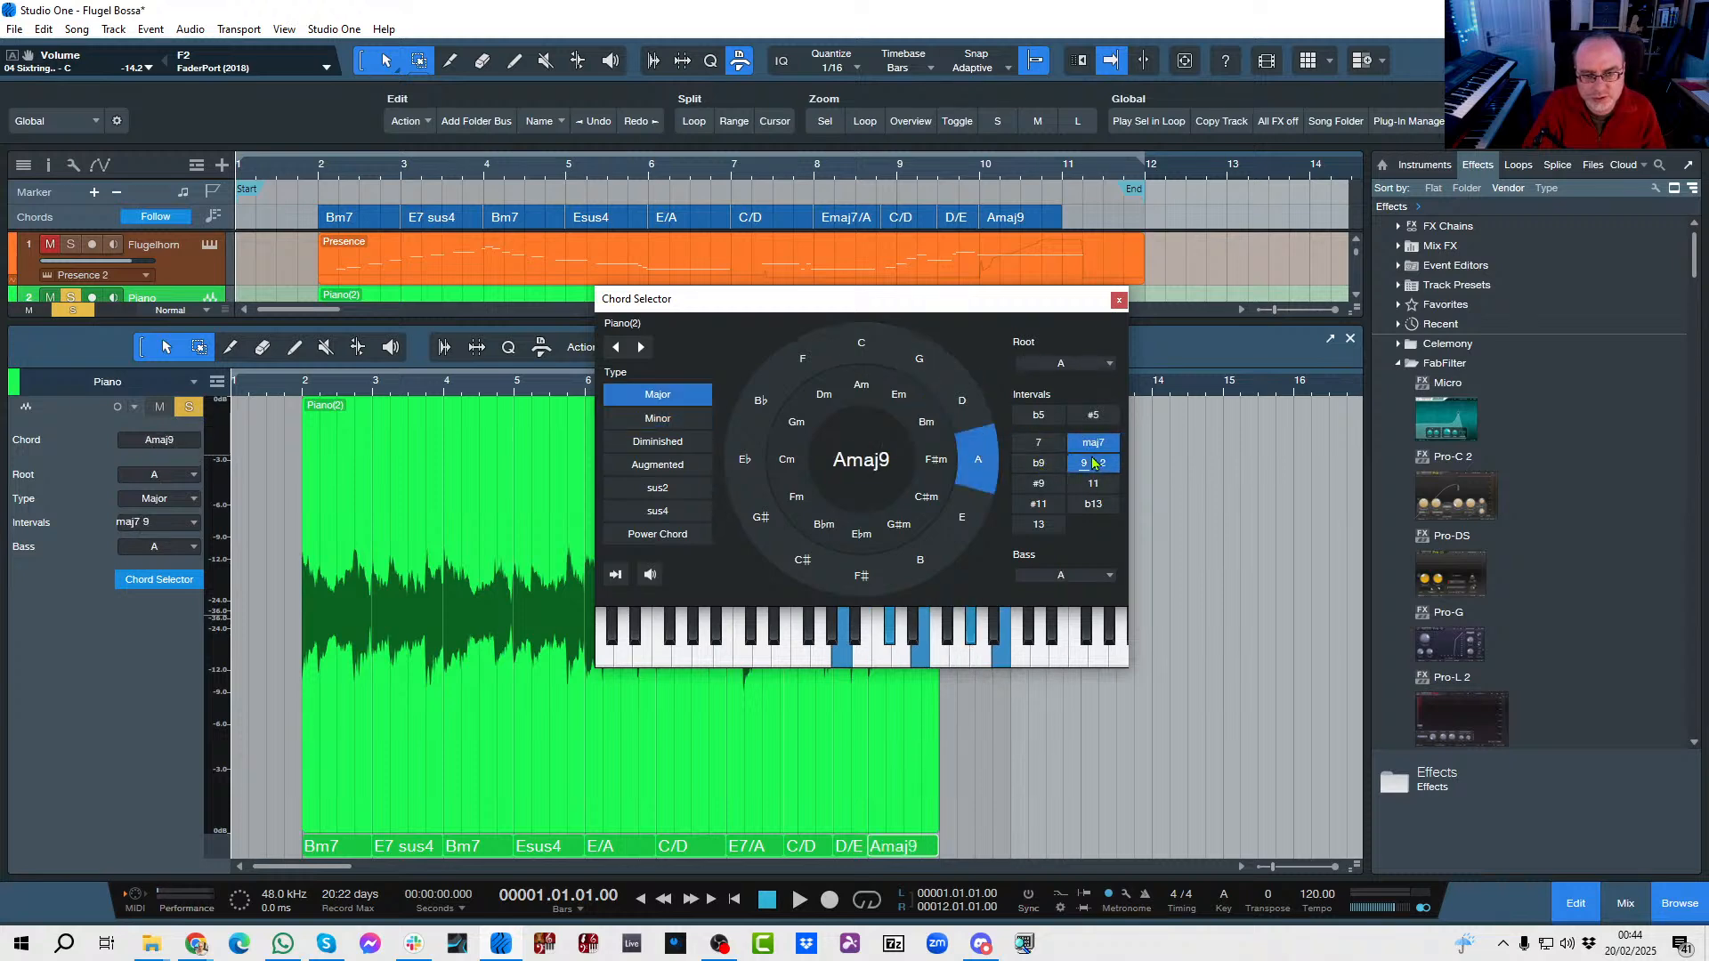
pyautogui.click(1119, 301)
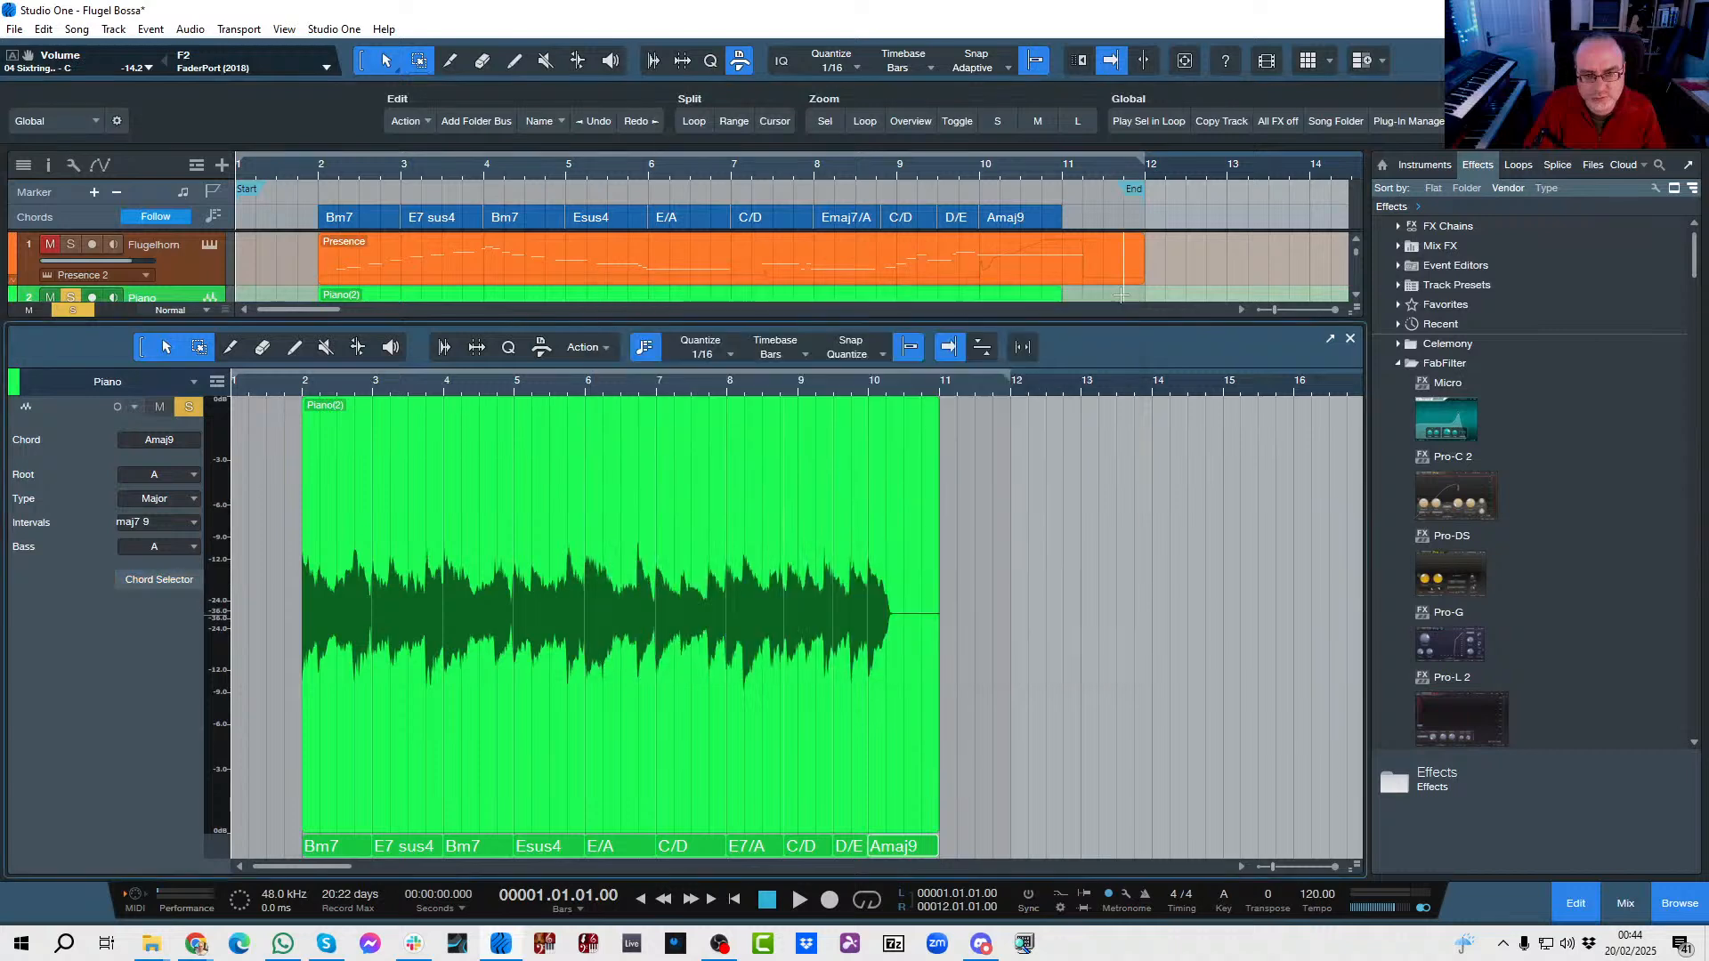
pyautogui.click(1351, 340)
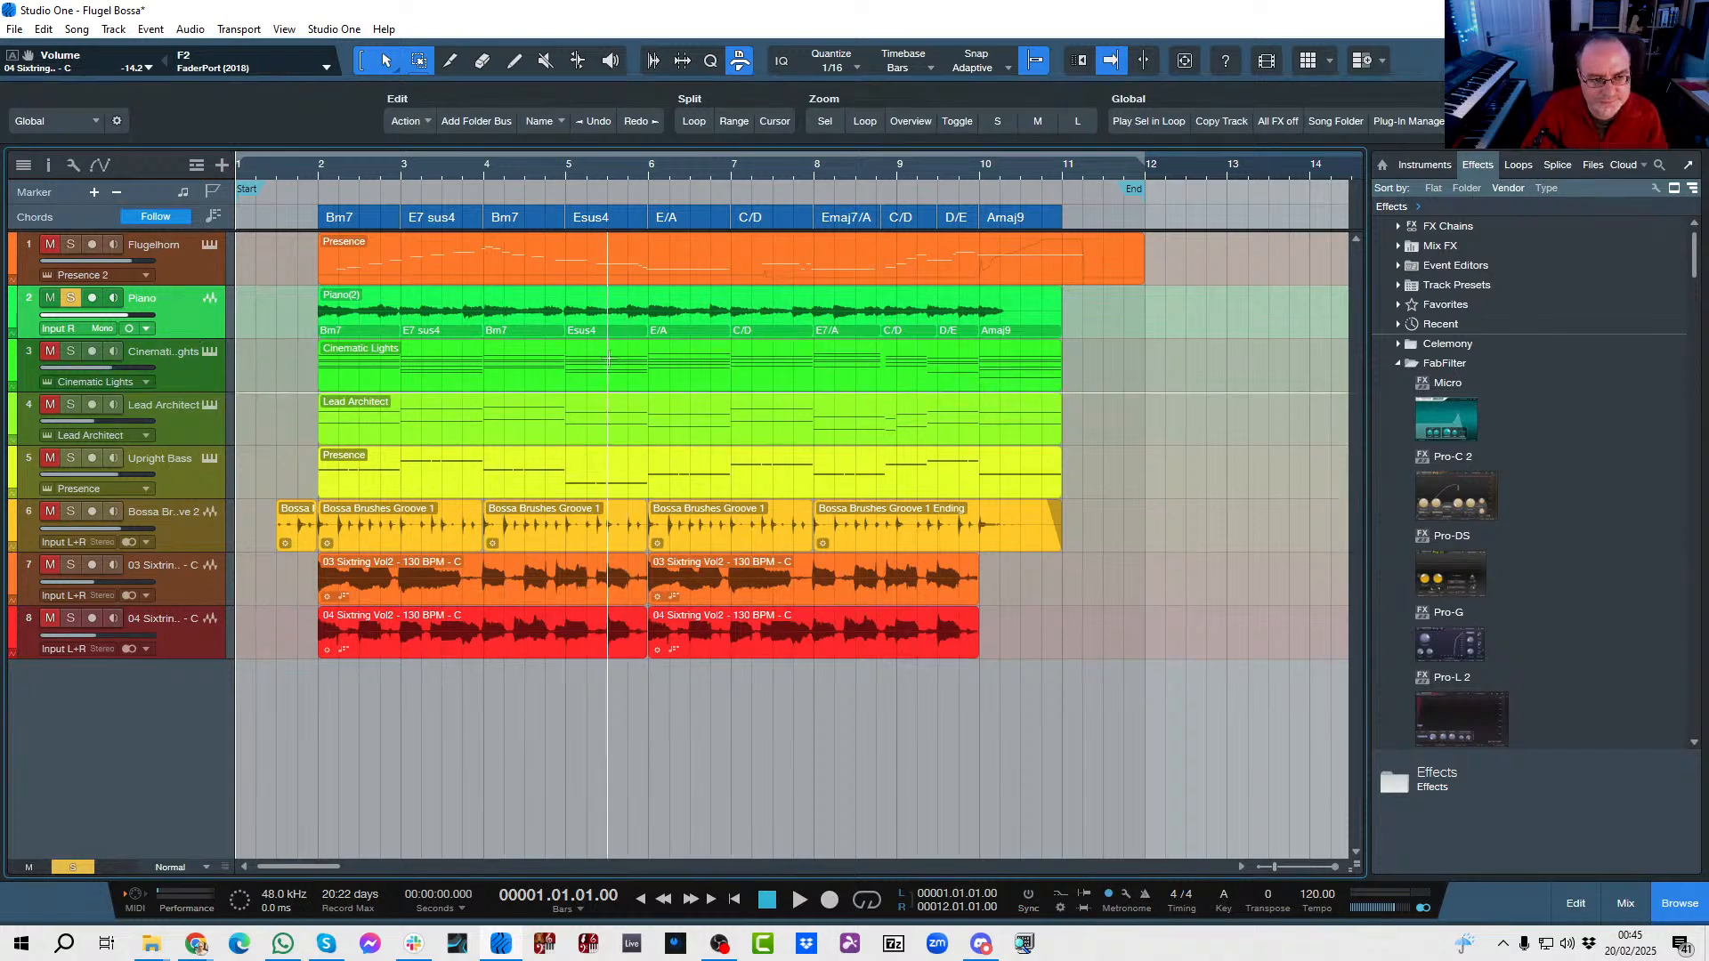
# Unsolo the Piano track, solo Cinematic Lights, and play the song from bar 1.
pyautogui.click(72, 300)
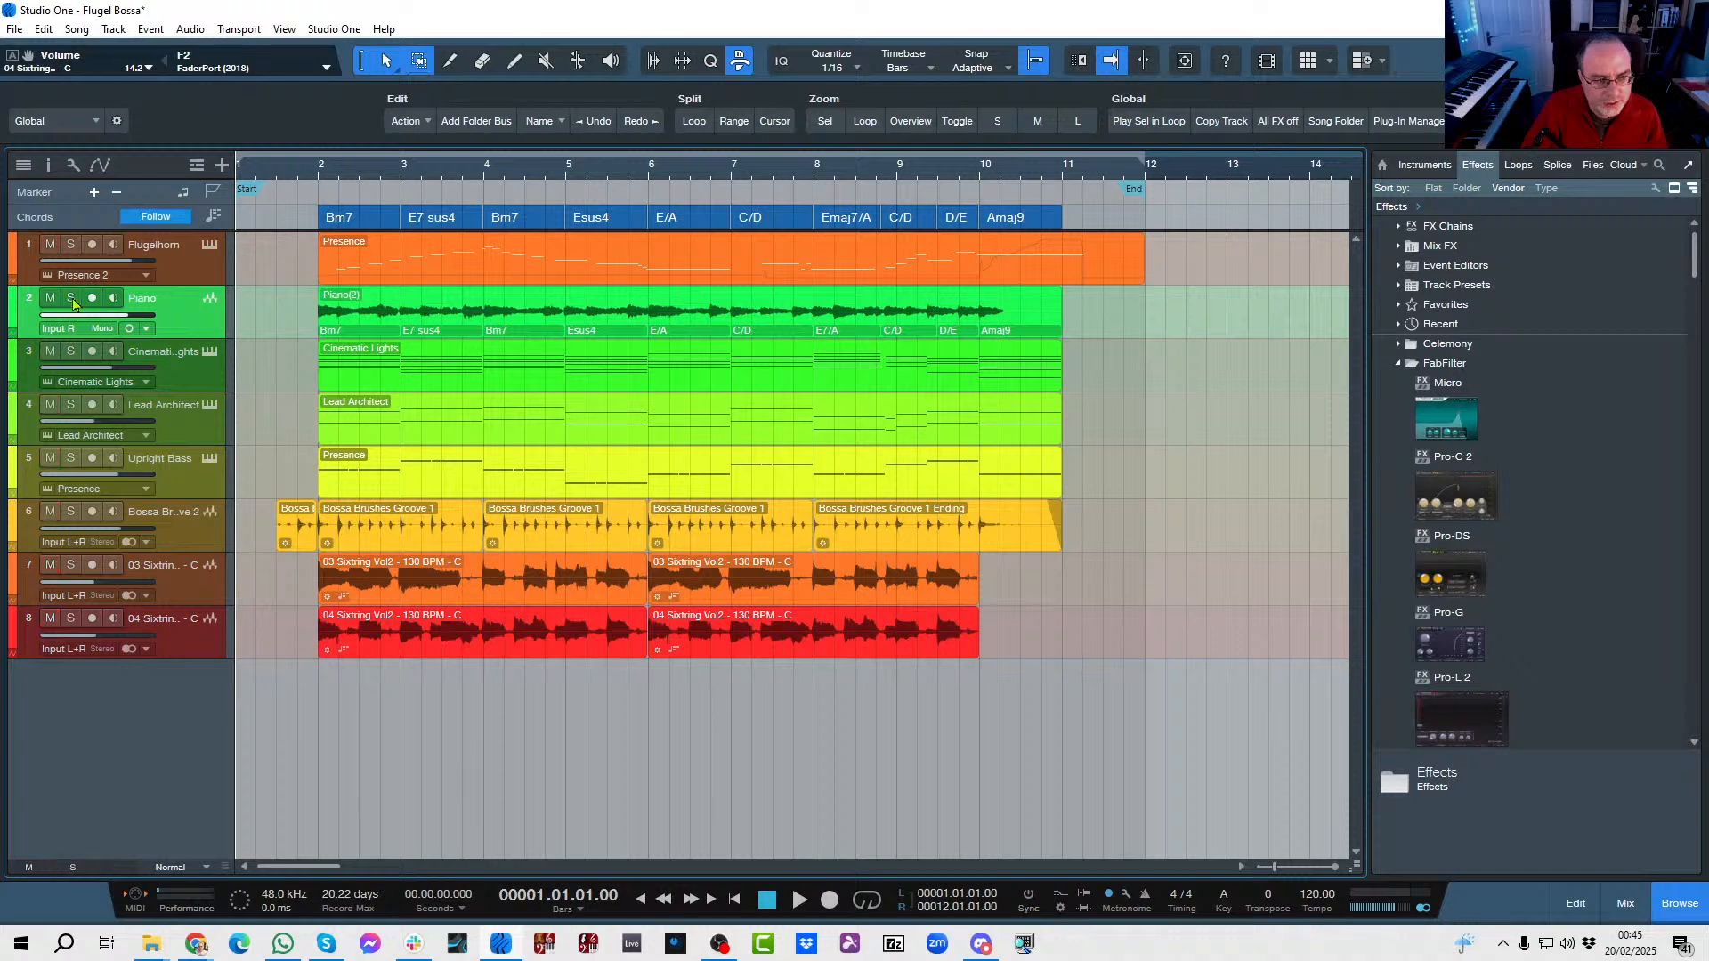
pyautogui.click(73, 352)
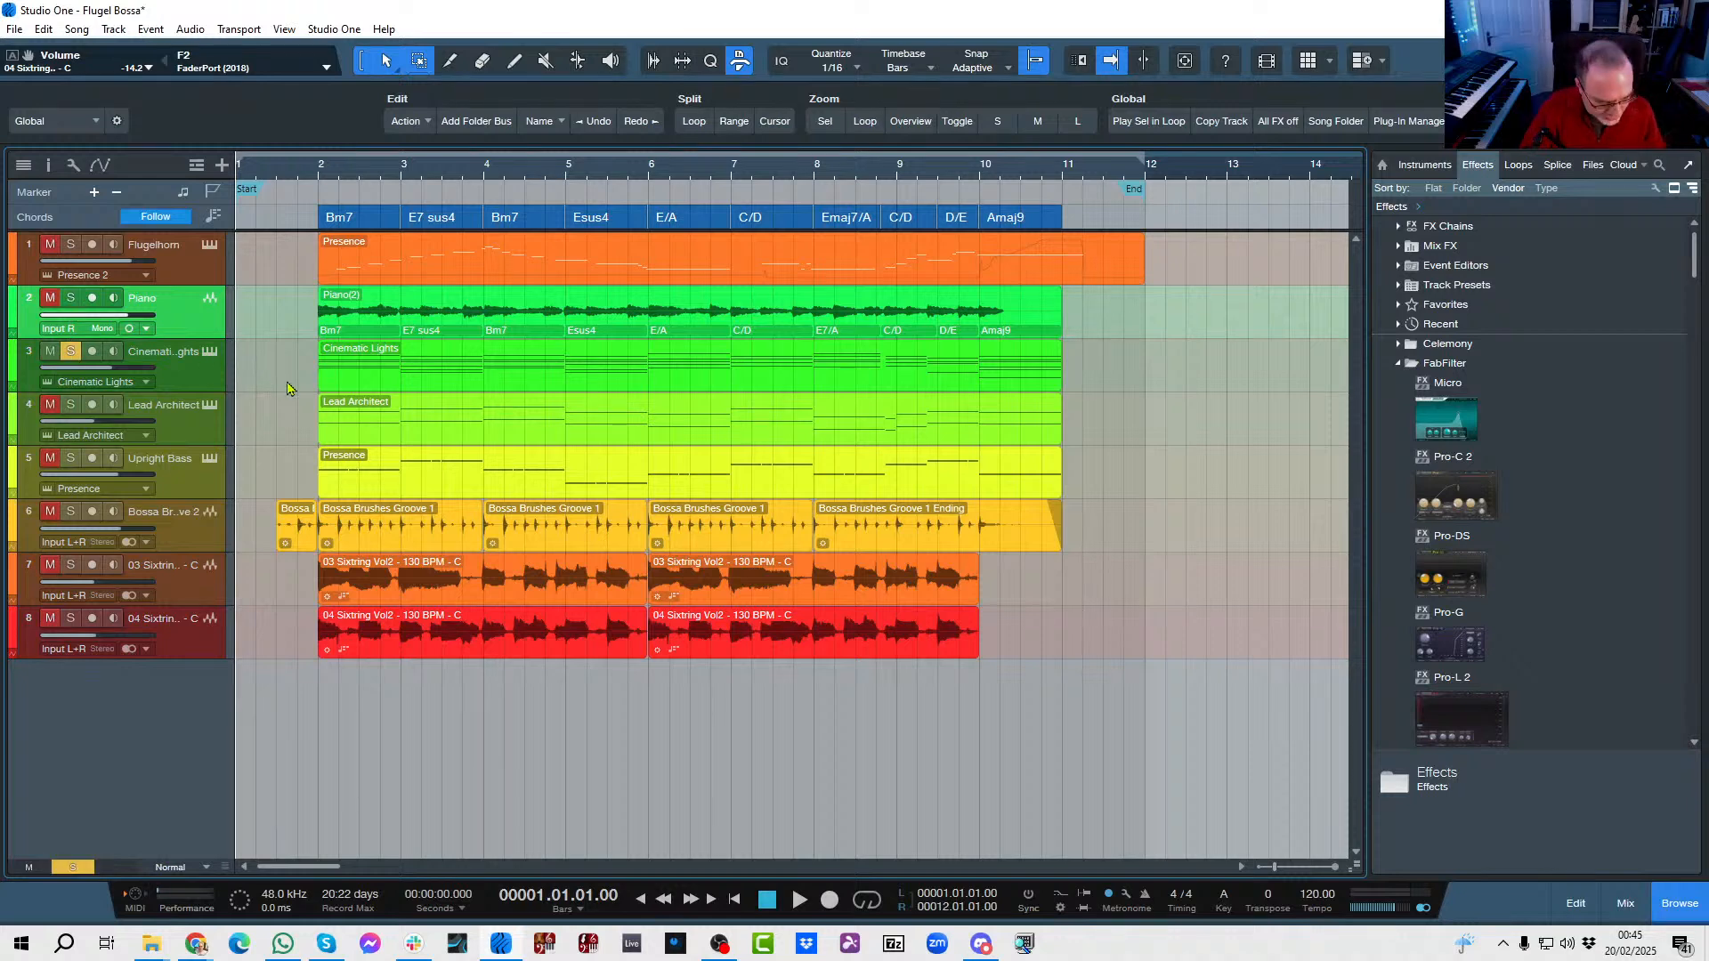
pyautogui.press('space')
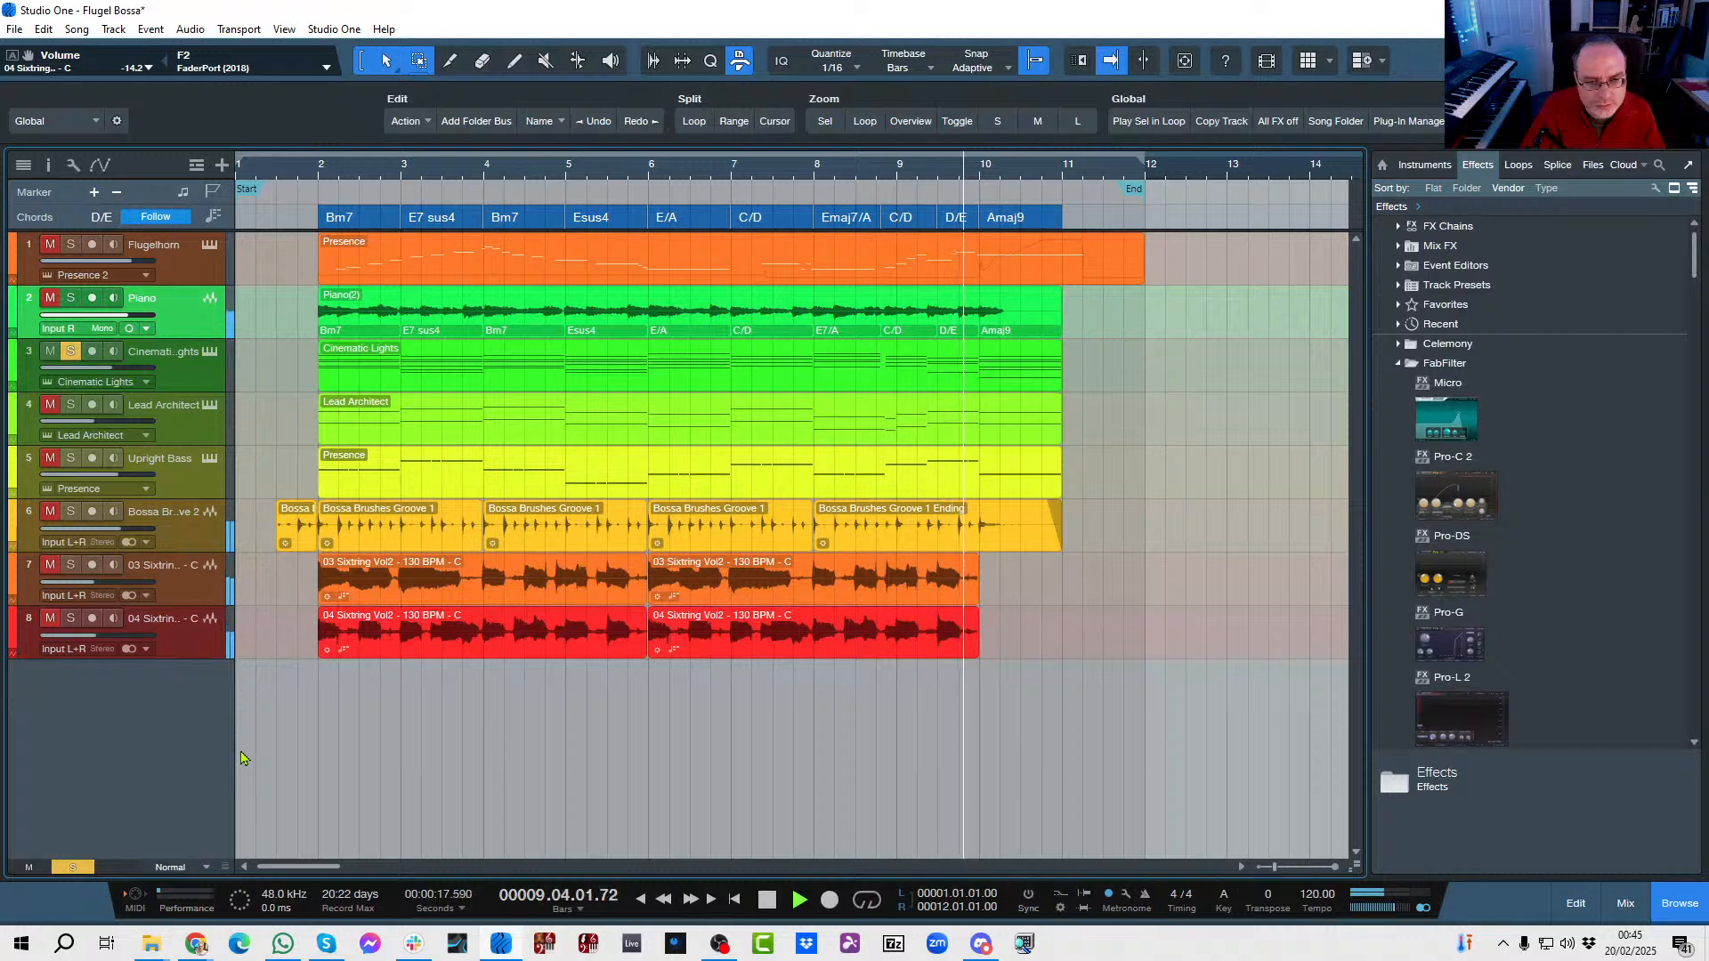
pyautogui.press('space')
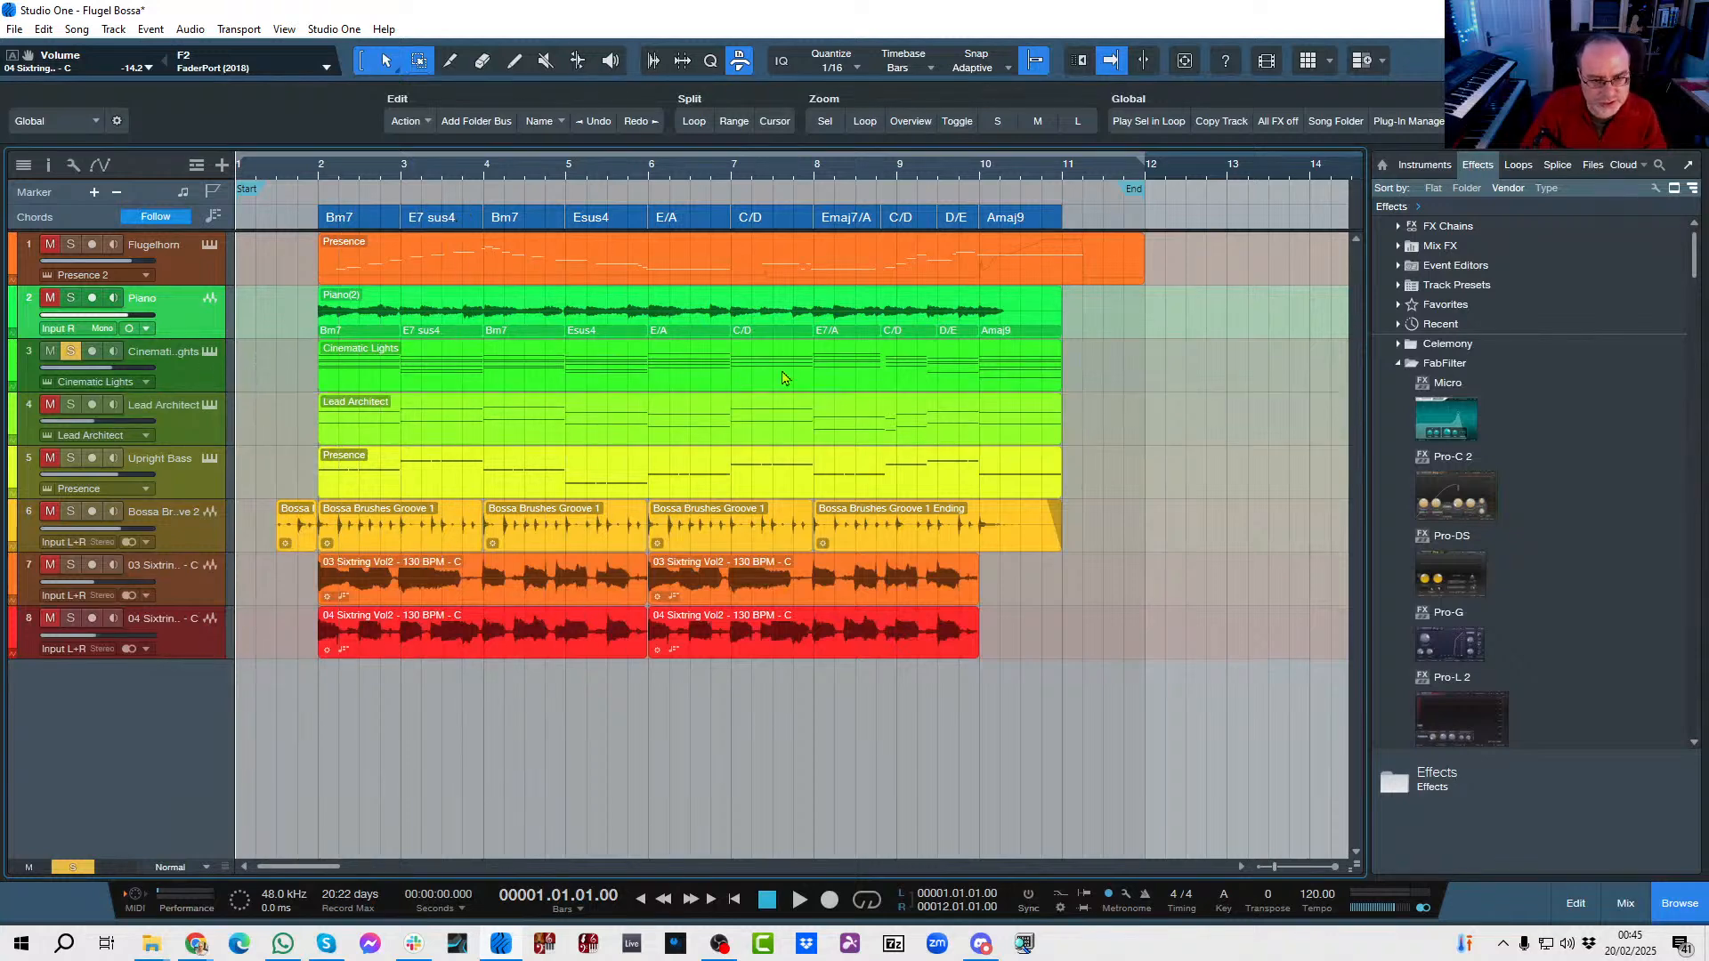
# Examine the Cinematic Lights notes and the Change Chord Voicing options in the note editor with the Arrow tool selected, and close it.
pyautogui.click(783, 381)
pyautogui.doubleClick(782, 381)
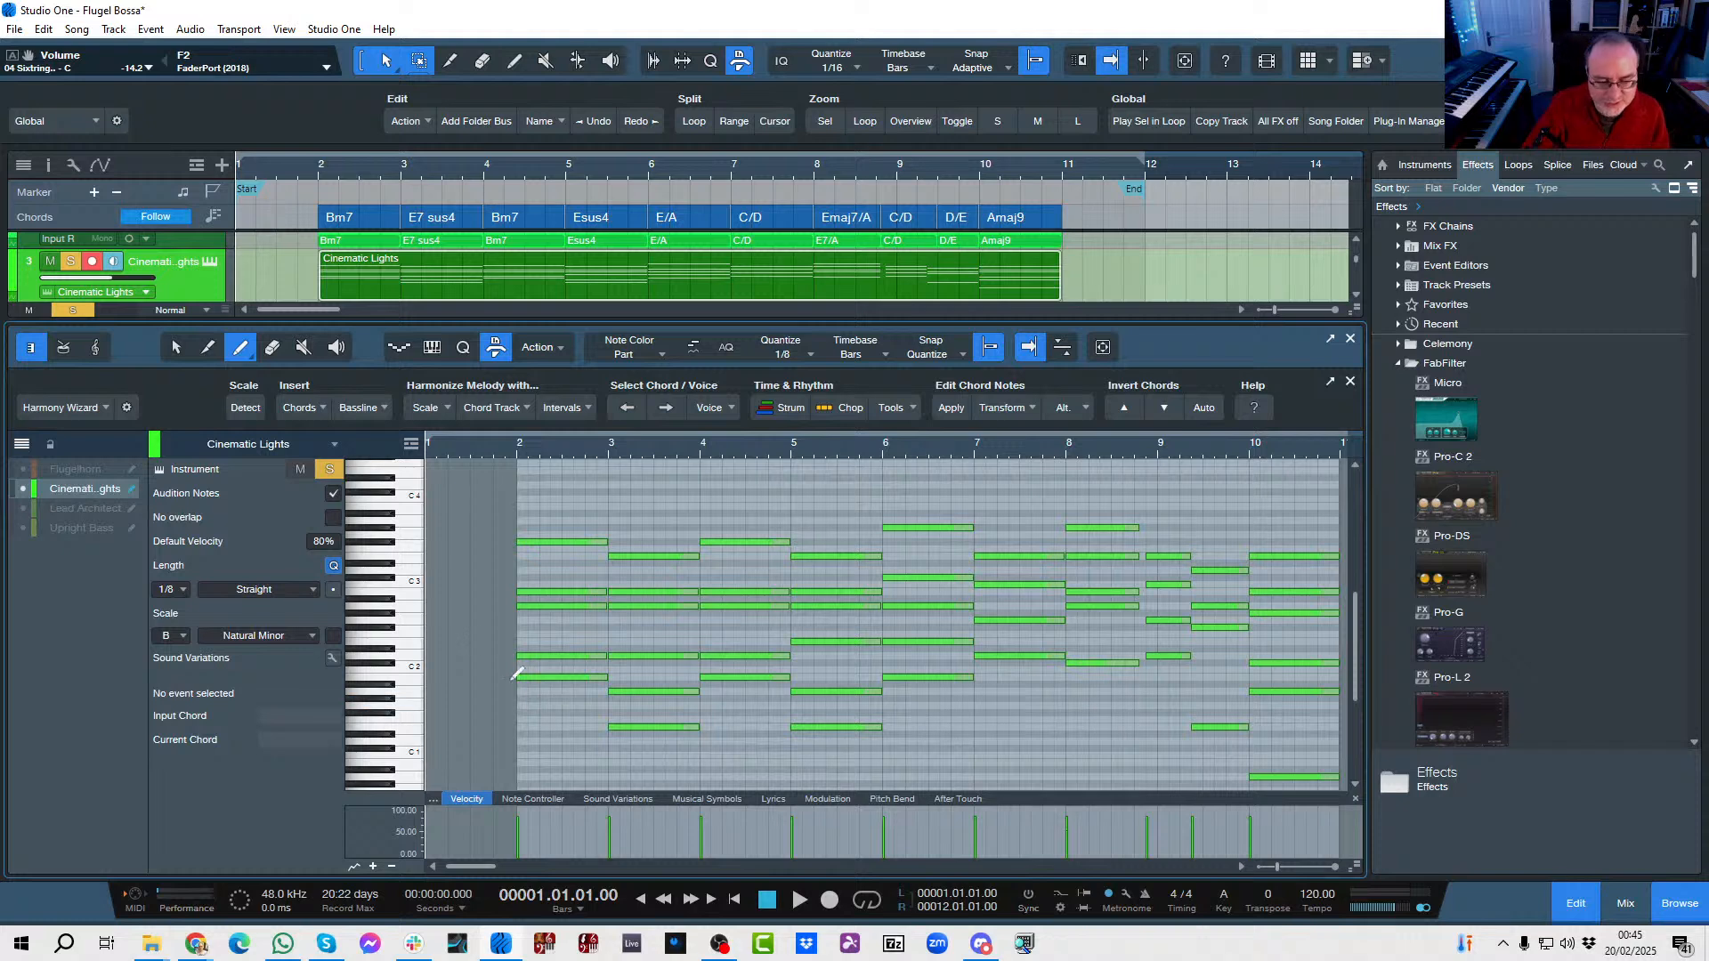
pyautogui.click(176, 352)
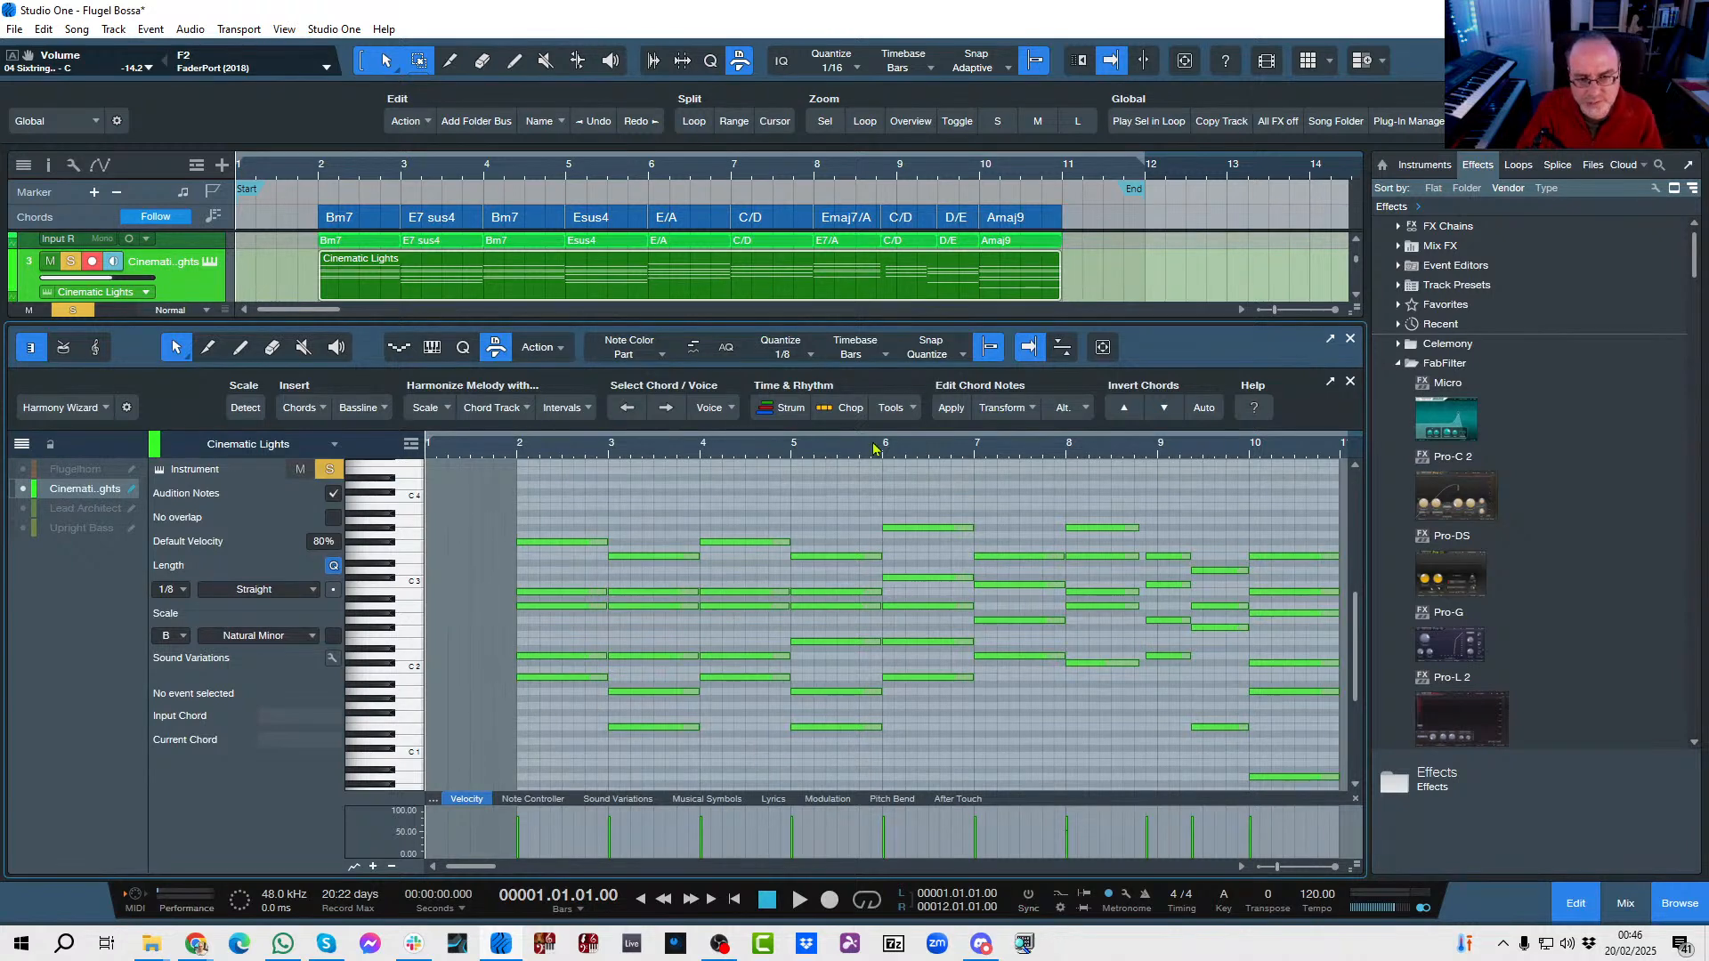
pyautogui.click(1032, 408)
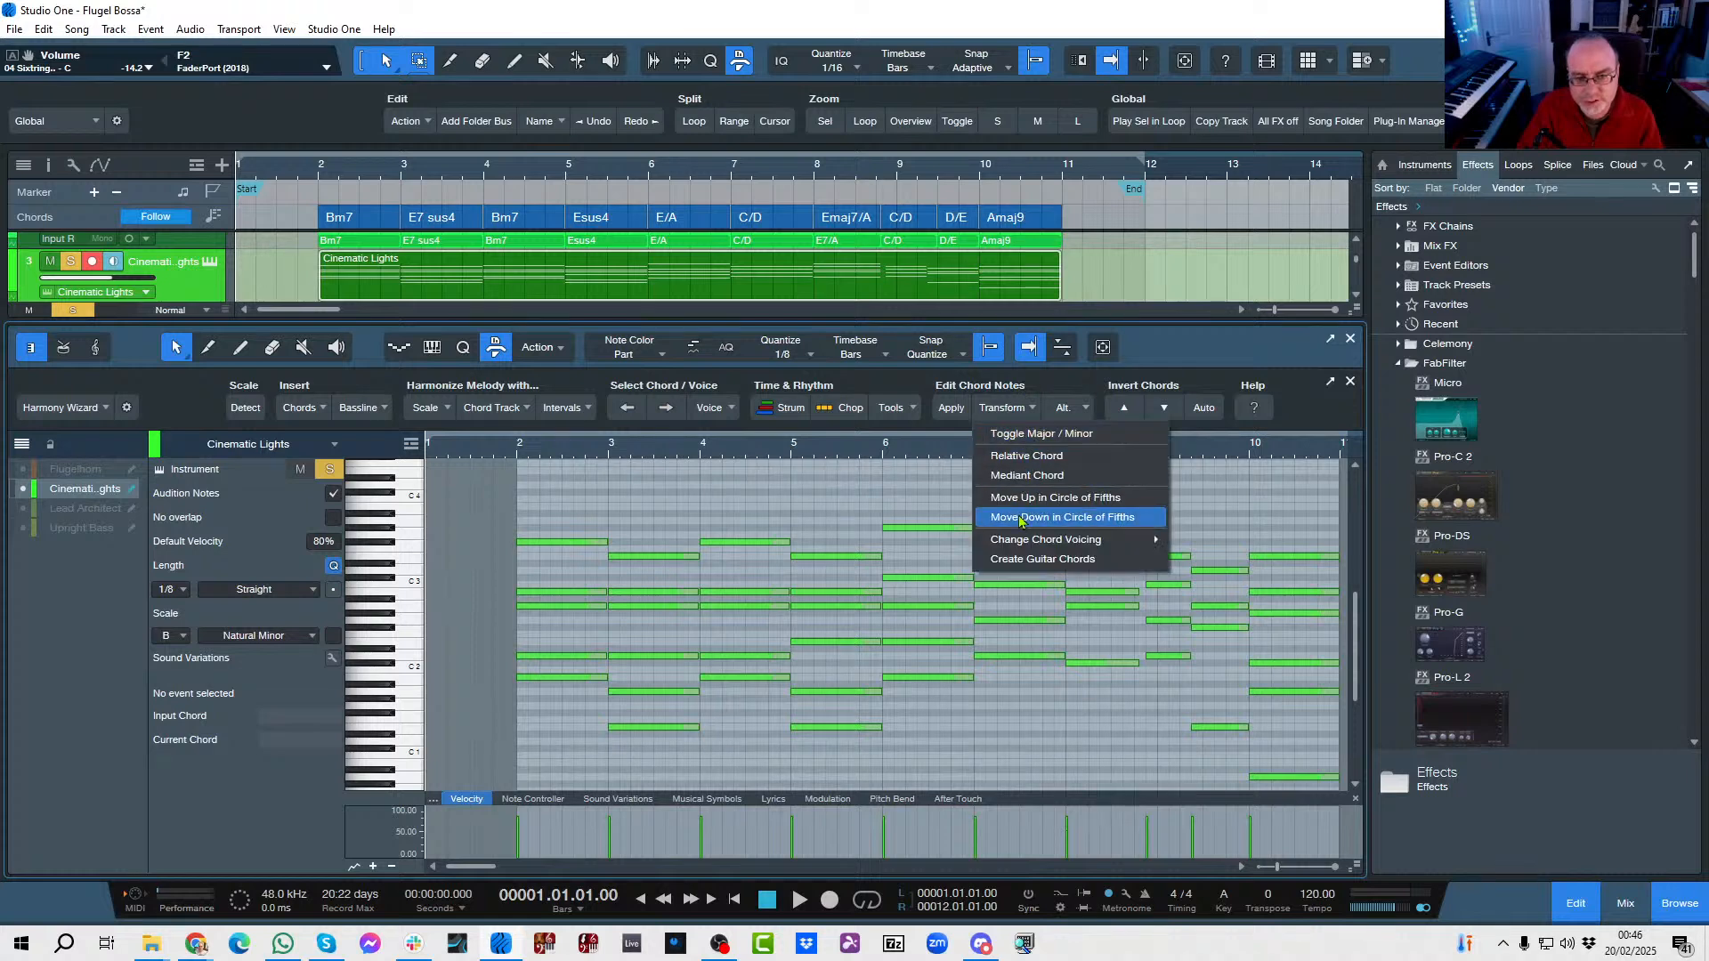
pyautogui.moveTo(999, 547)
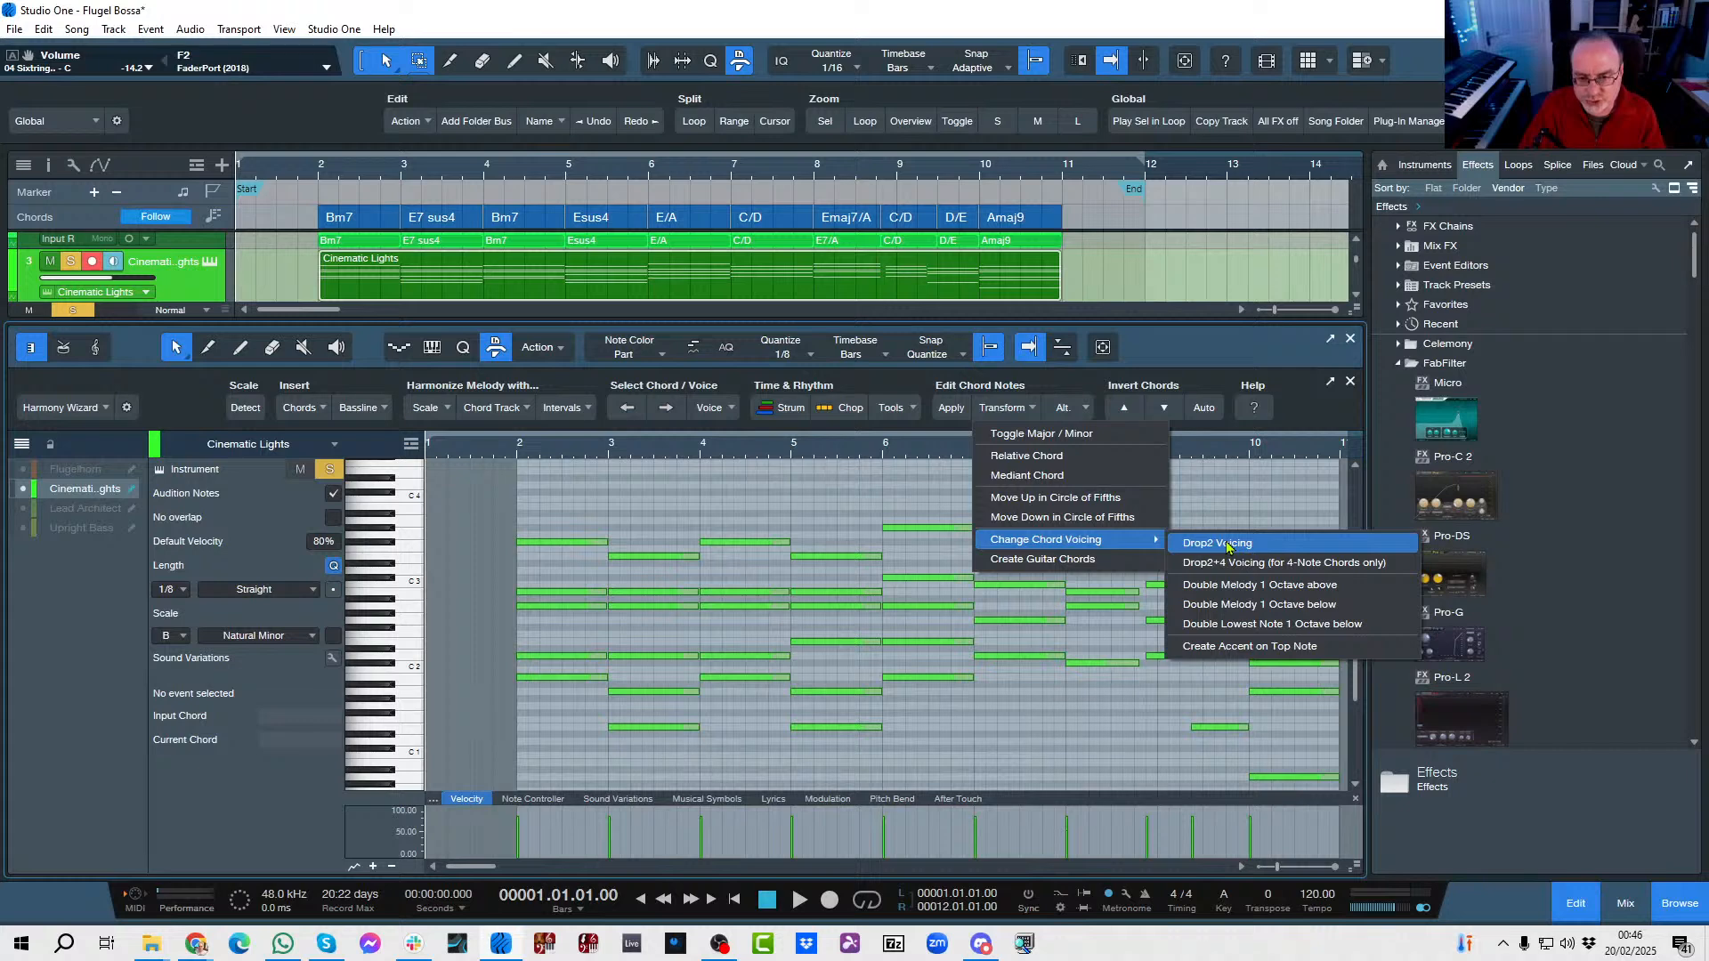
pyautogui.click(1277, 359)
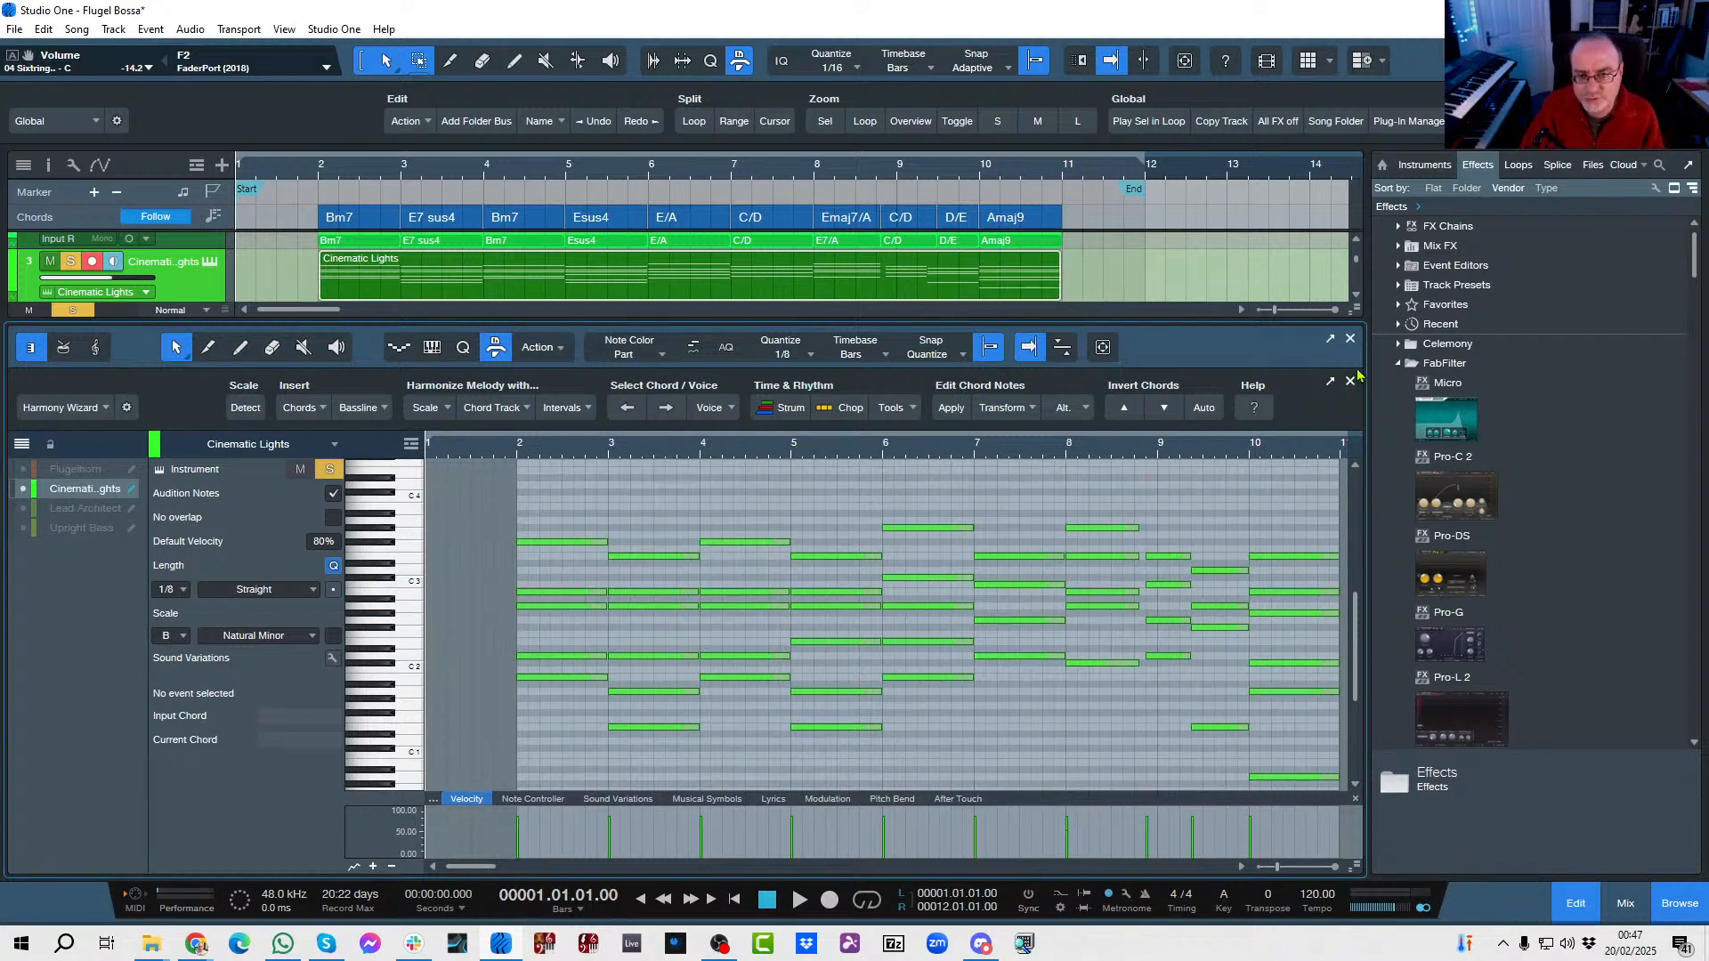
pyautogui.click(1350, 339)
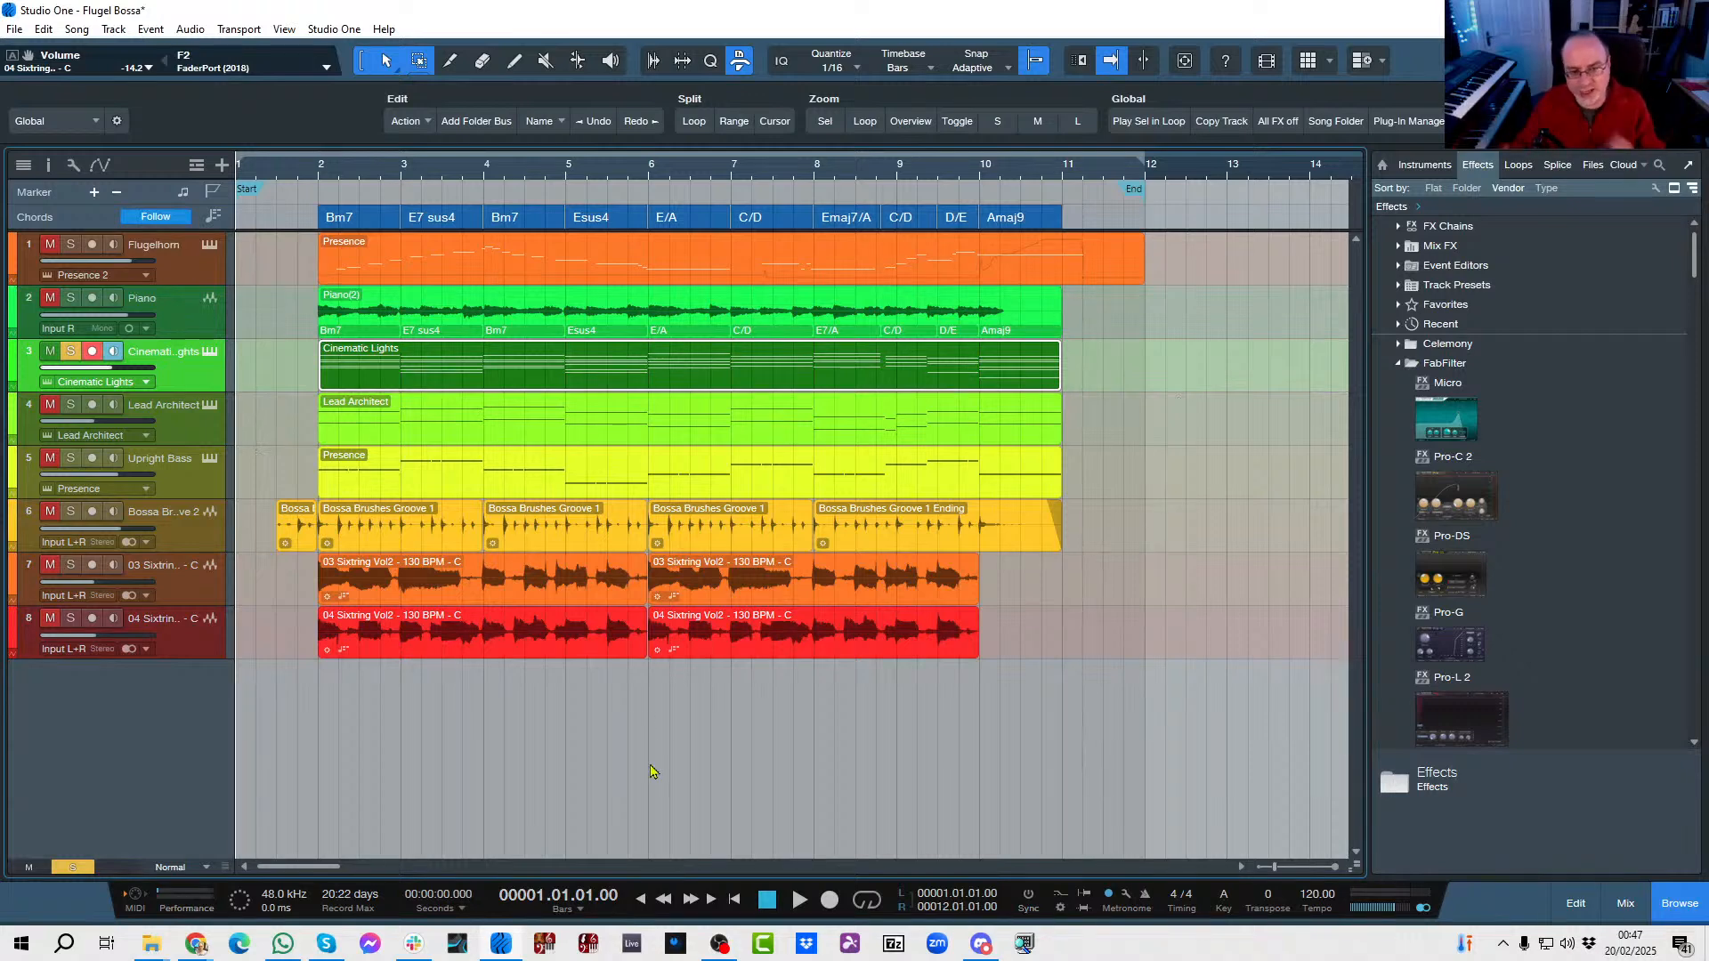
# Solo Lead Architect alongside Cinematic Lights and play both tracks from the start.
pyautogui.click(49, 352)
pyautogui.click(71, 405)
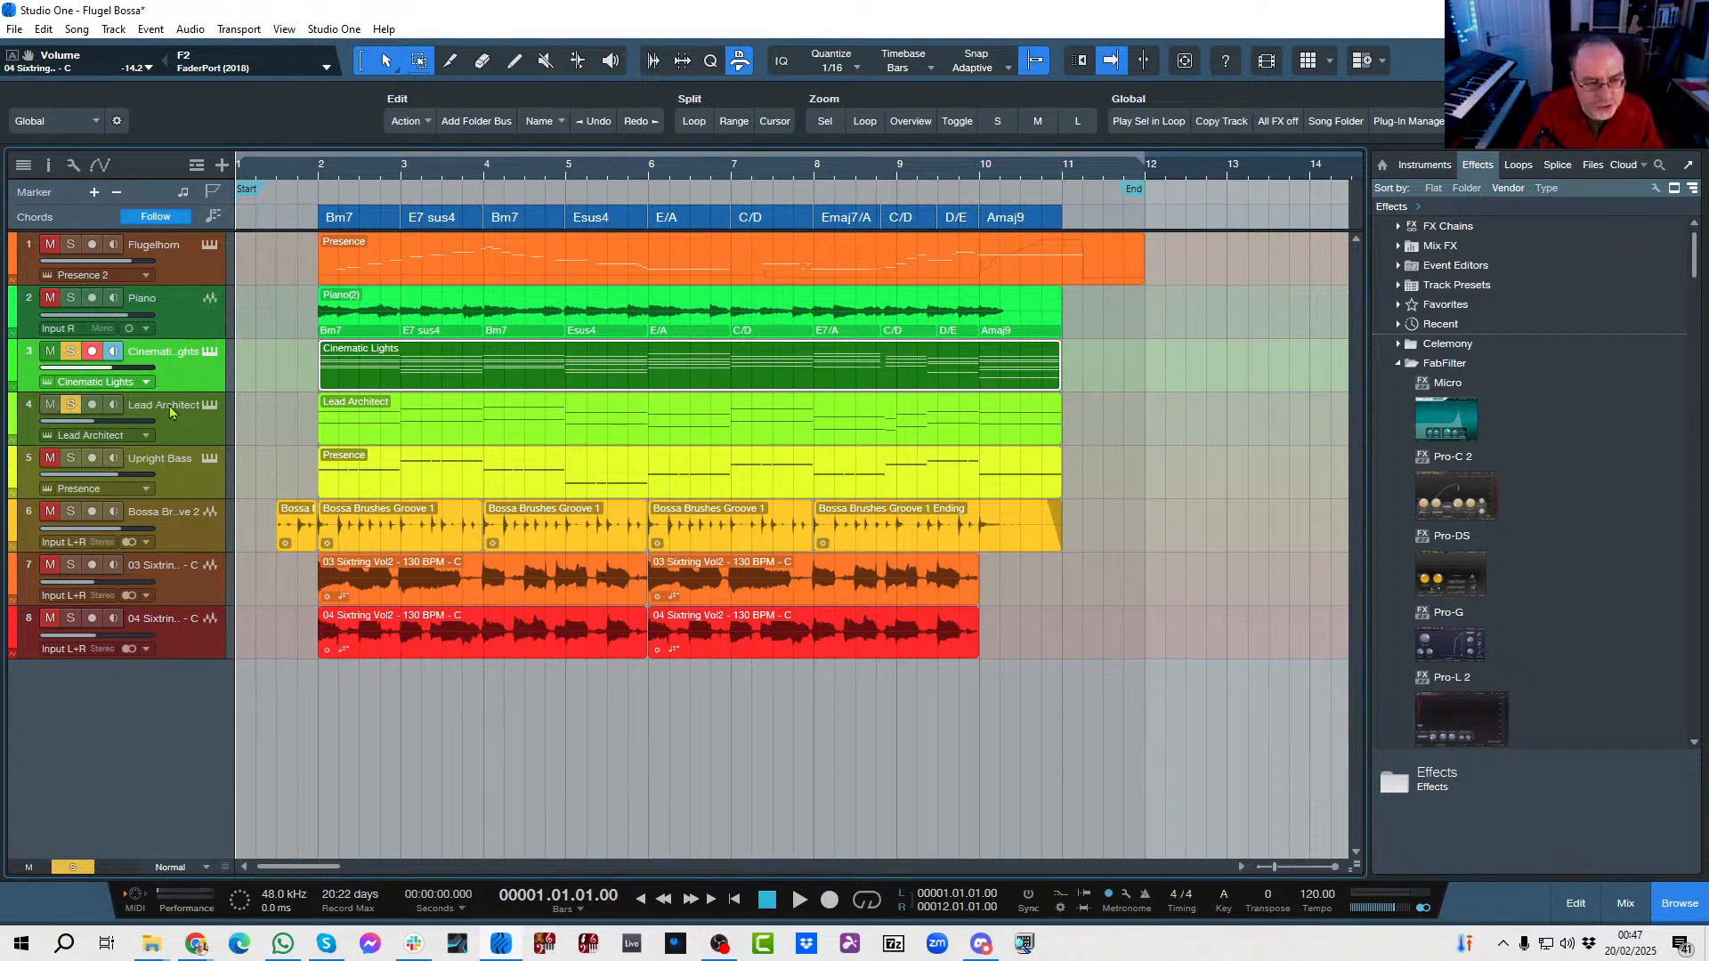
pyautogui.press('space')
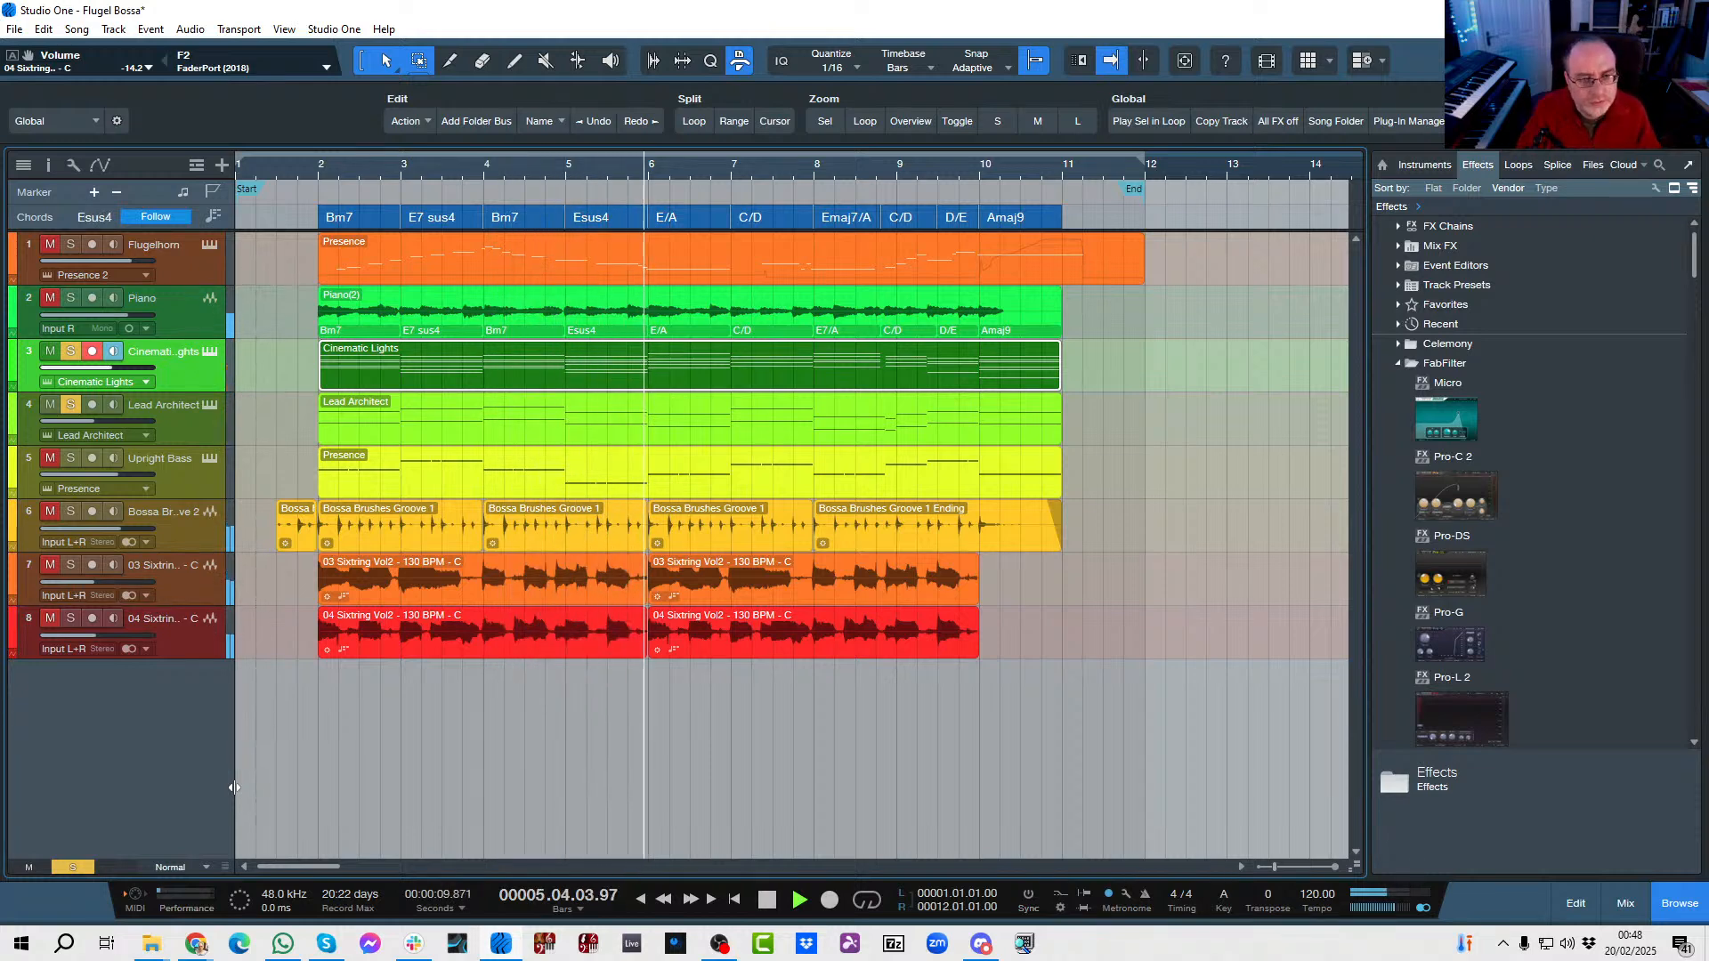
pyautogui.press('space')
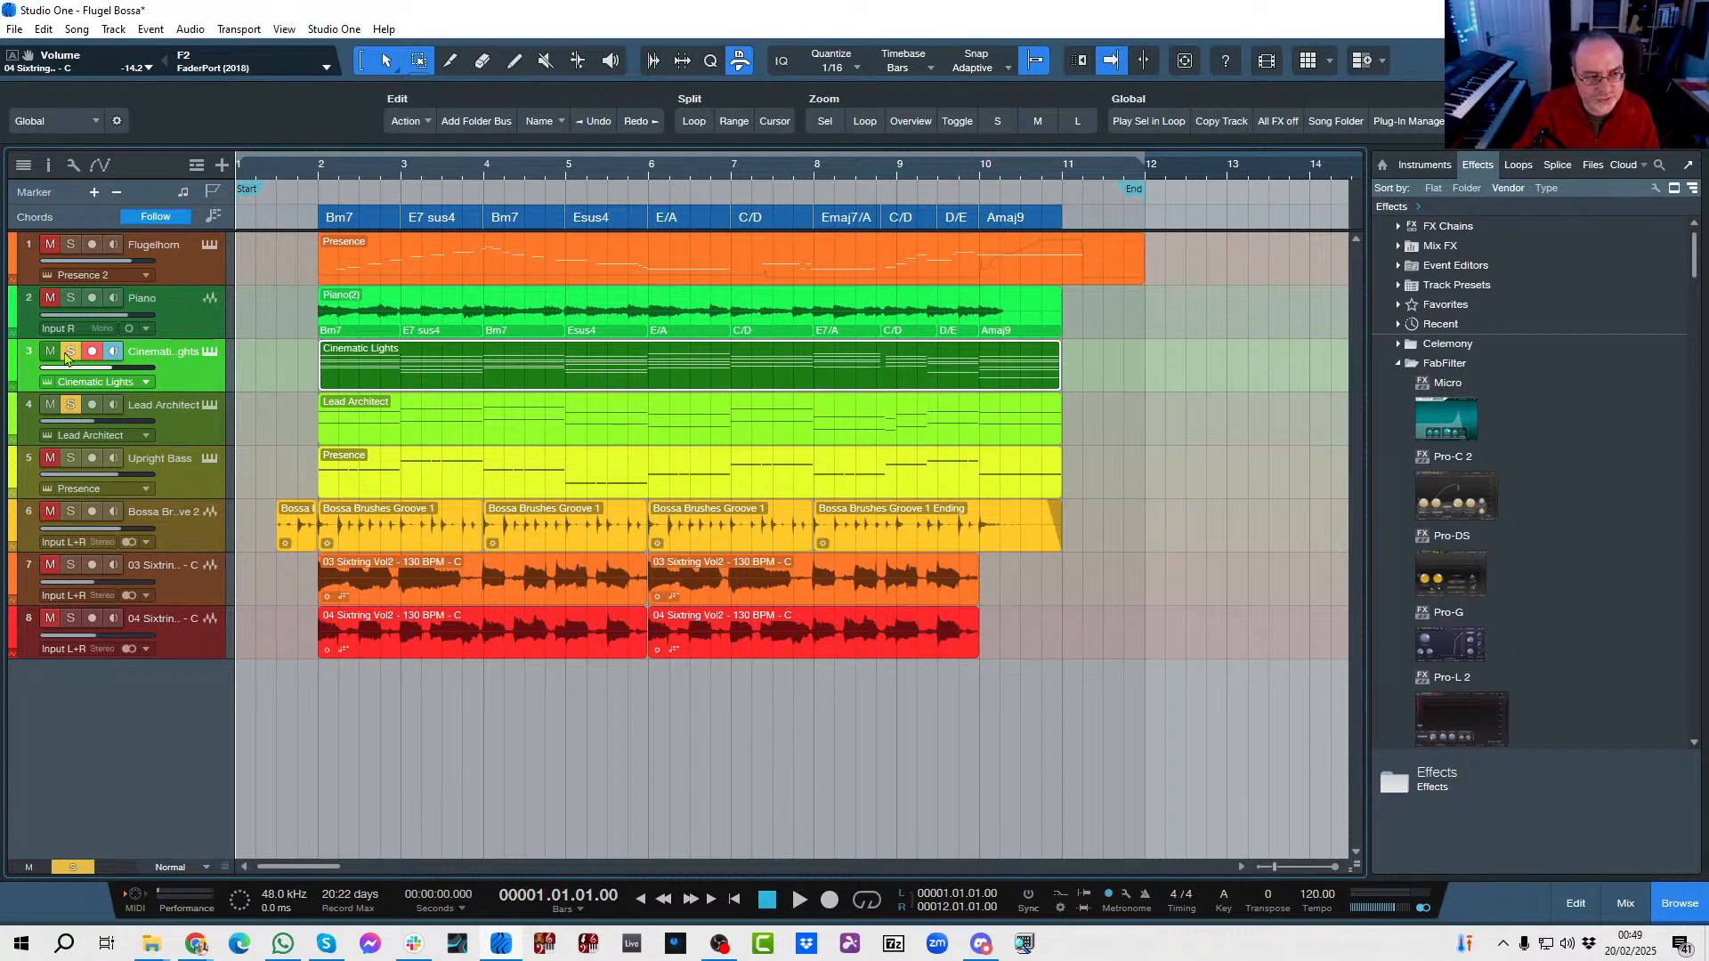
# Unsolo Cinematic Lights and Lead Architect, disarm Cinematic Lights, and play the 03 Sixtring guitar track soloed from bar 1 beat 4.
pyautogui.click(70, 404)
pyautogui.click(92, 351)
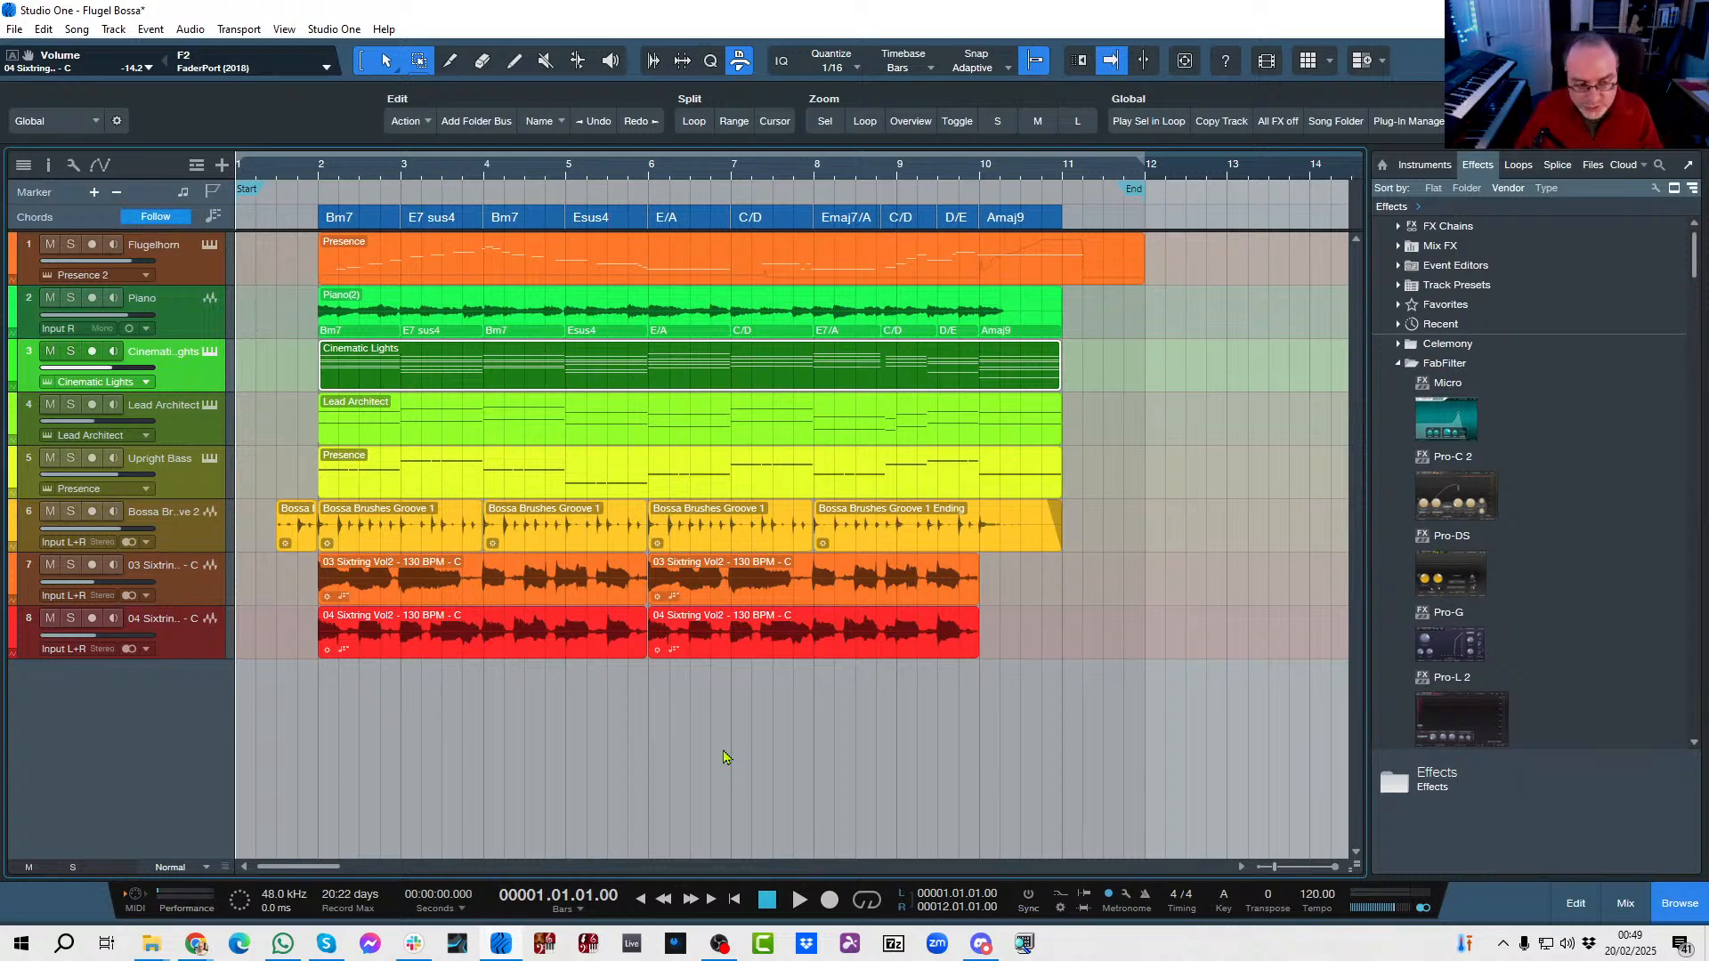
pyautogui.click(70, 567)
pyautogui.press('space')
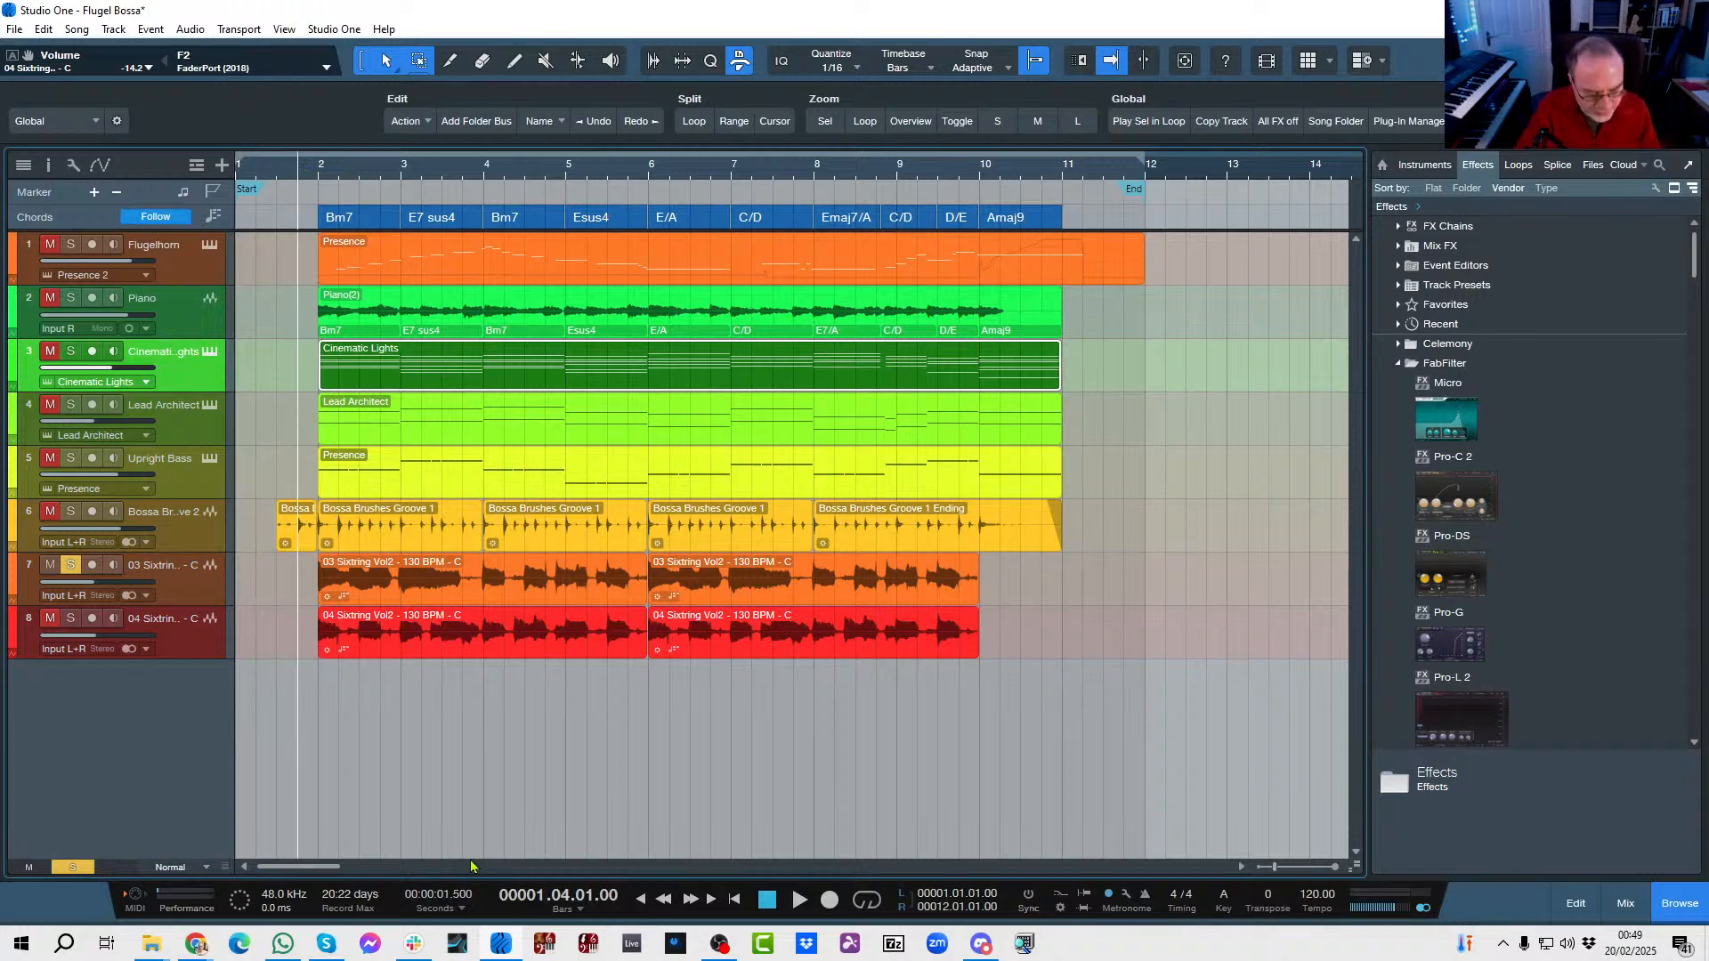
pyautogui.press('space')
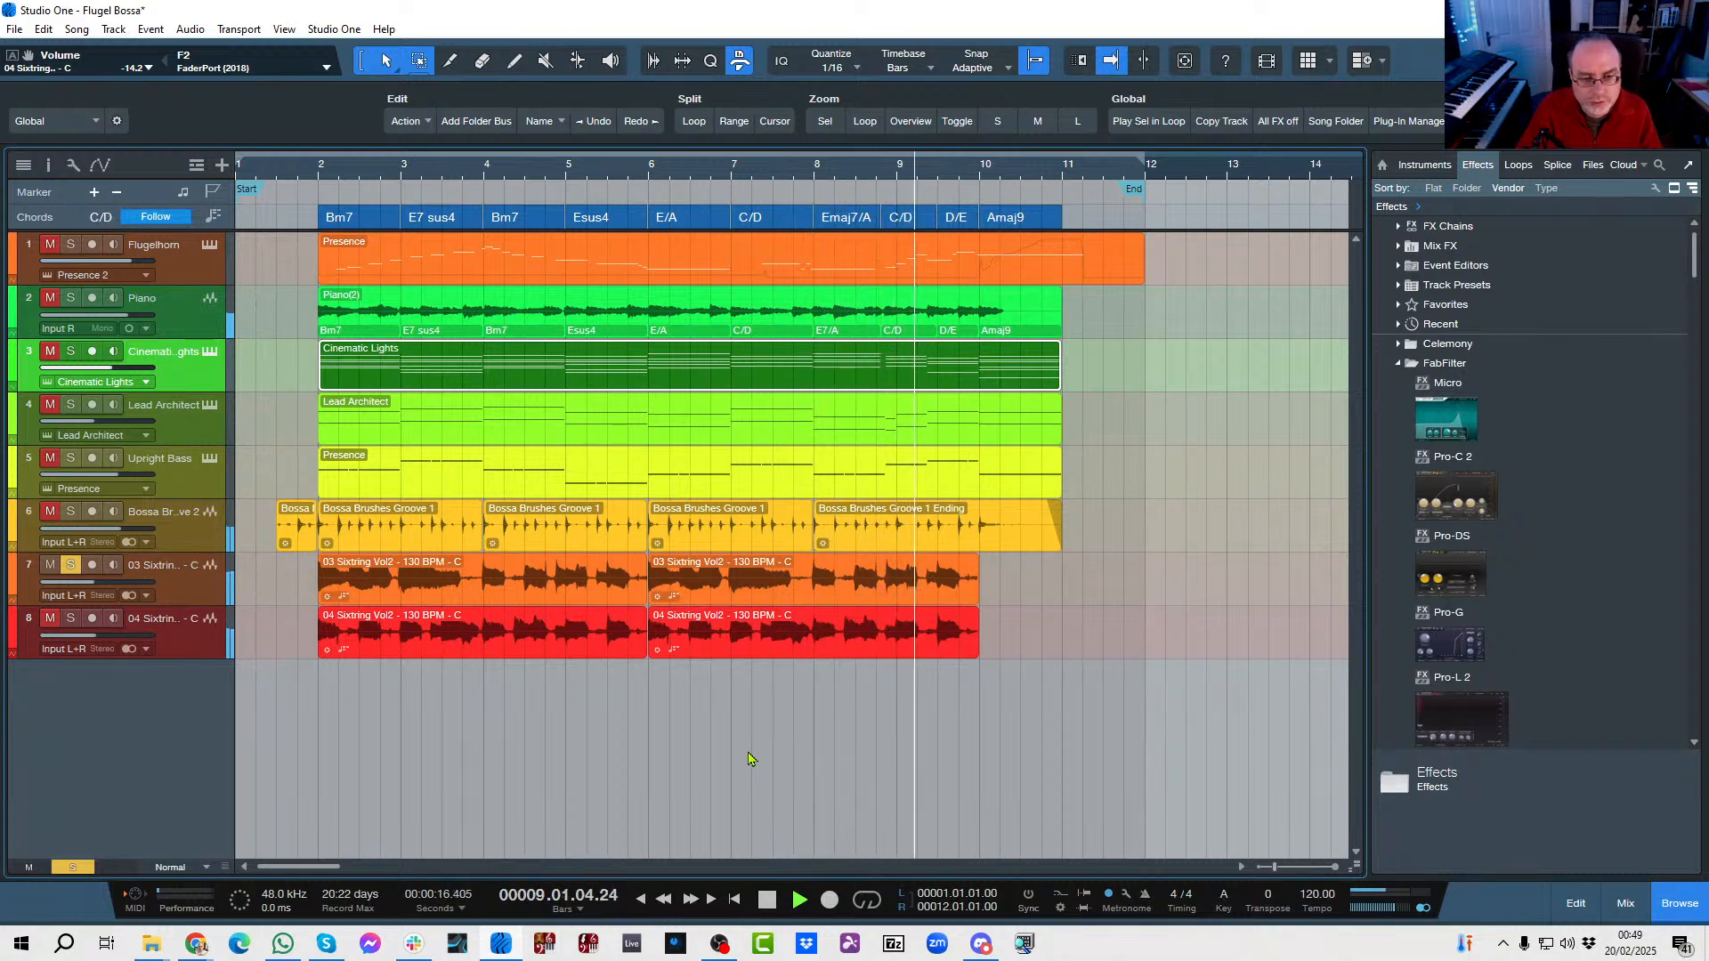
pyautogui.press('space')
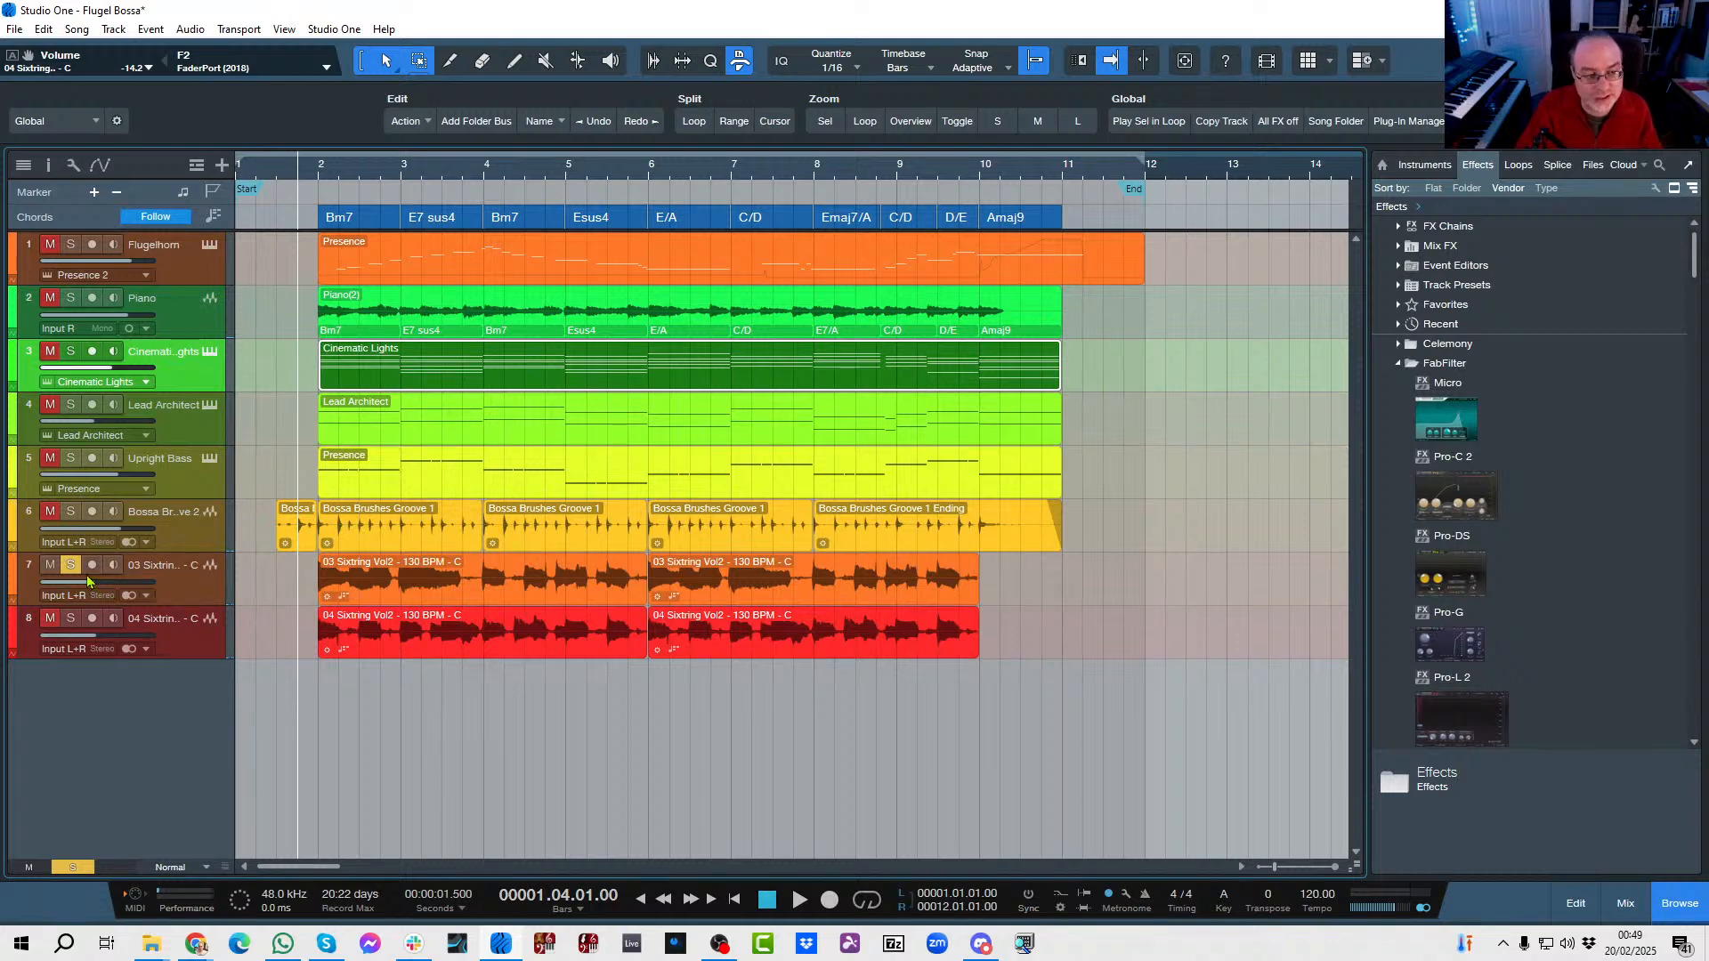
# Solo the 04 Sixtring guitar alongside 03 Sixtring, play both from bar 1 beat 4, and clear all solos.
pyautogui.click(71, 619)
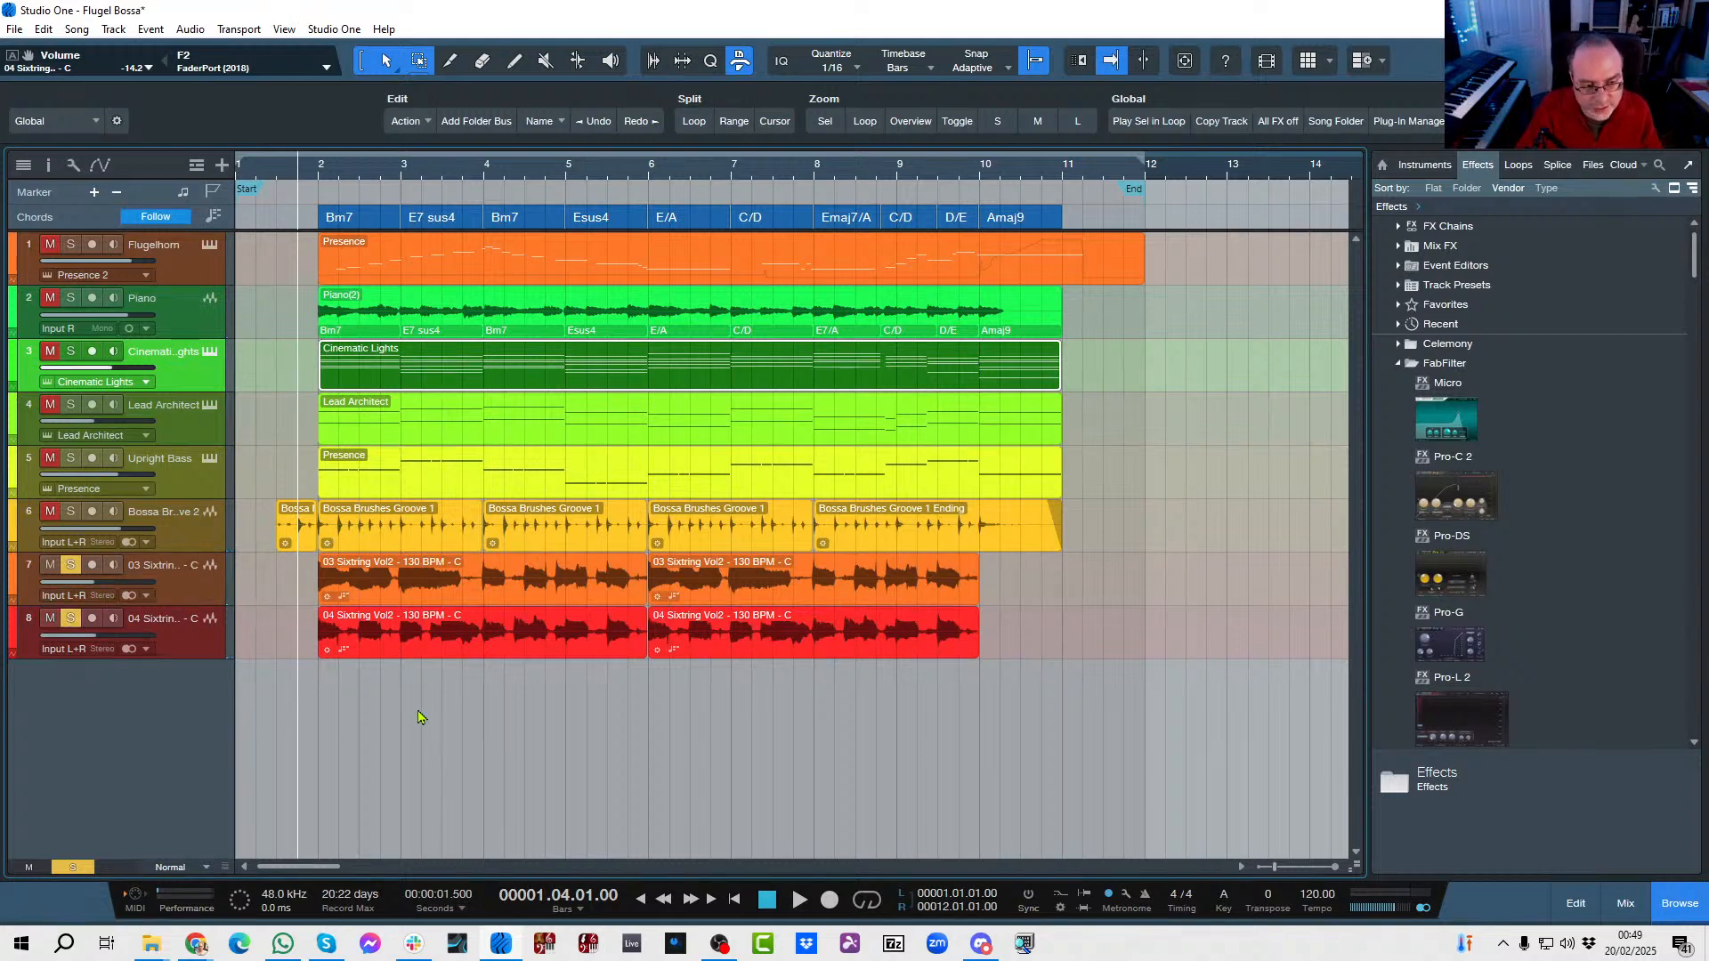
pyautogui.press('space')
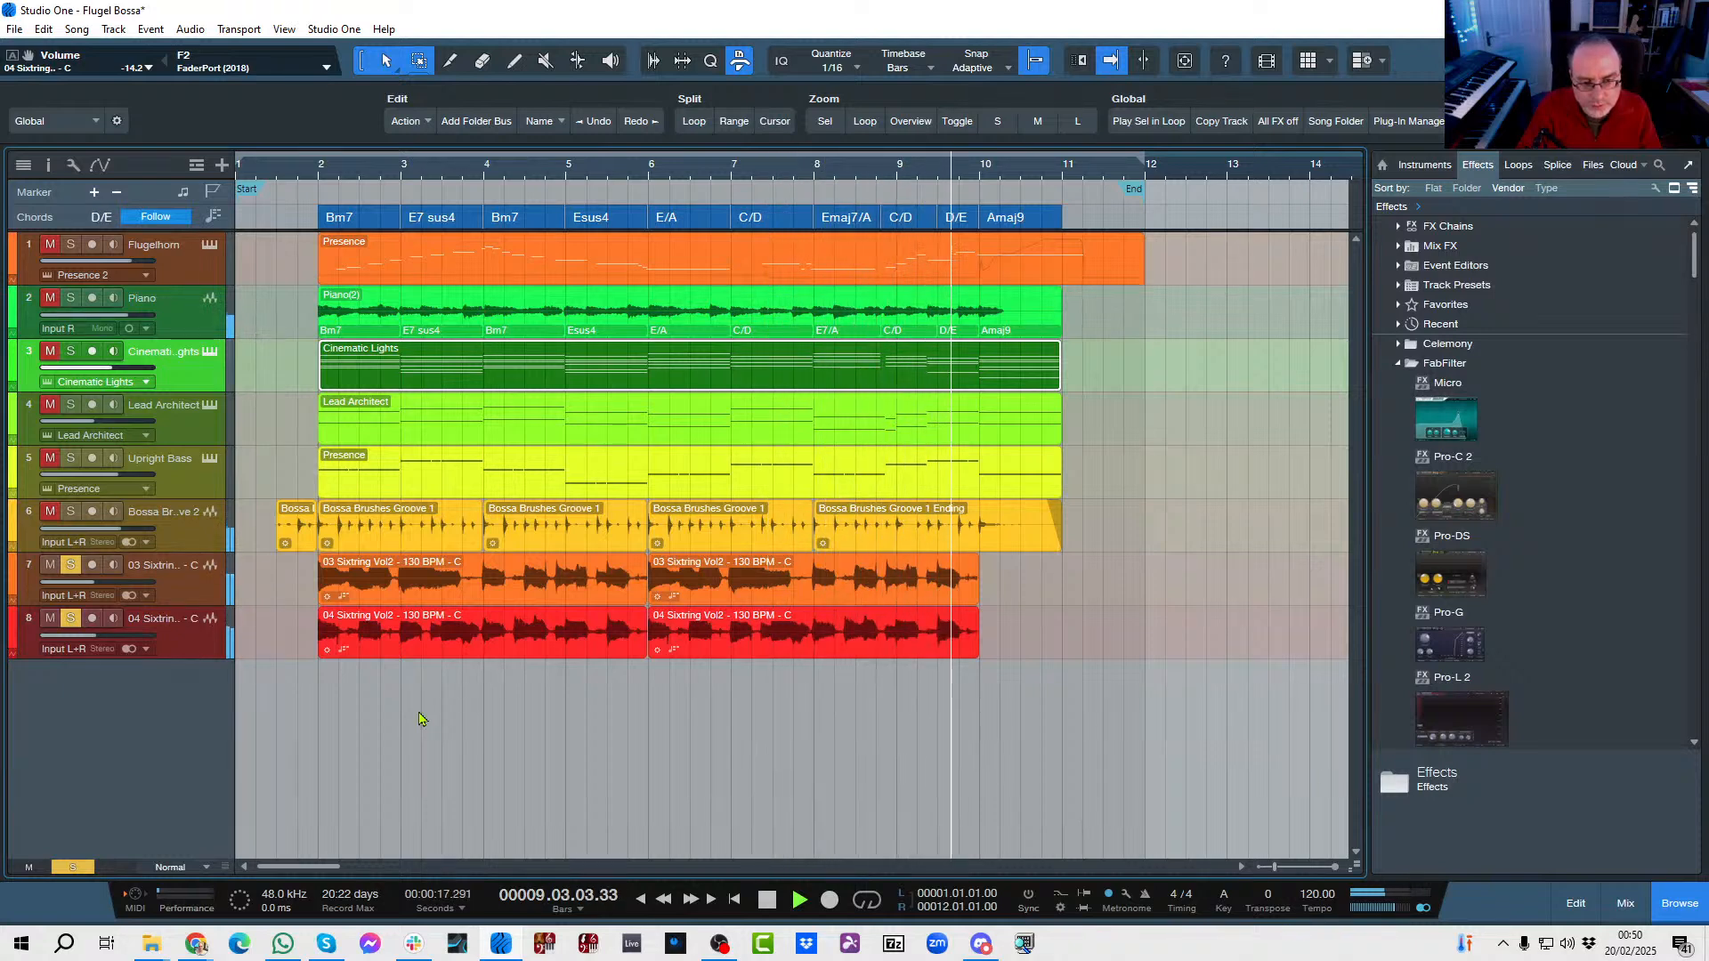
pyautogui.press('space')
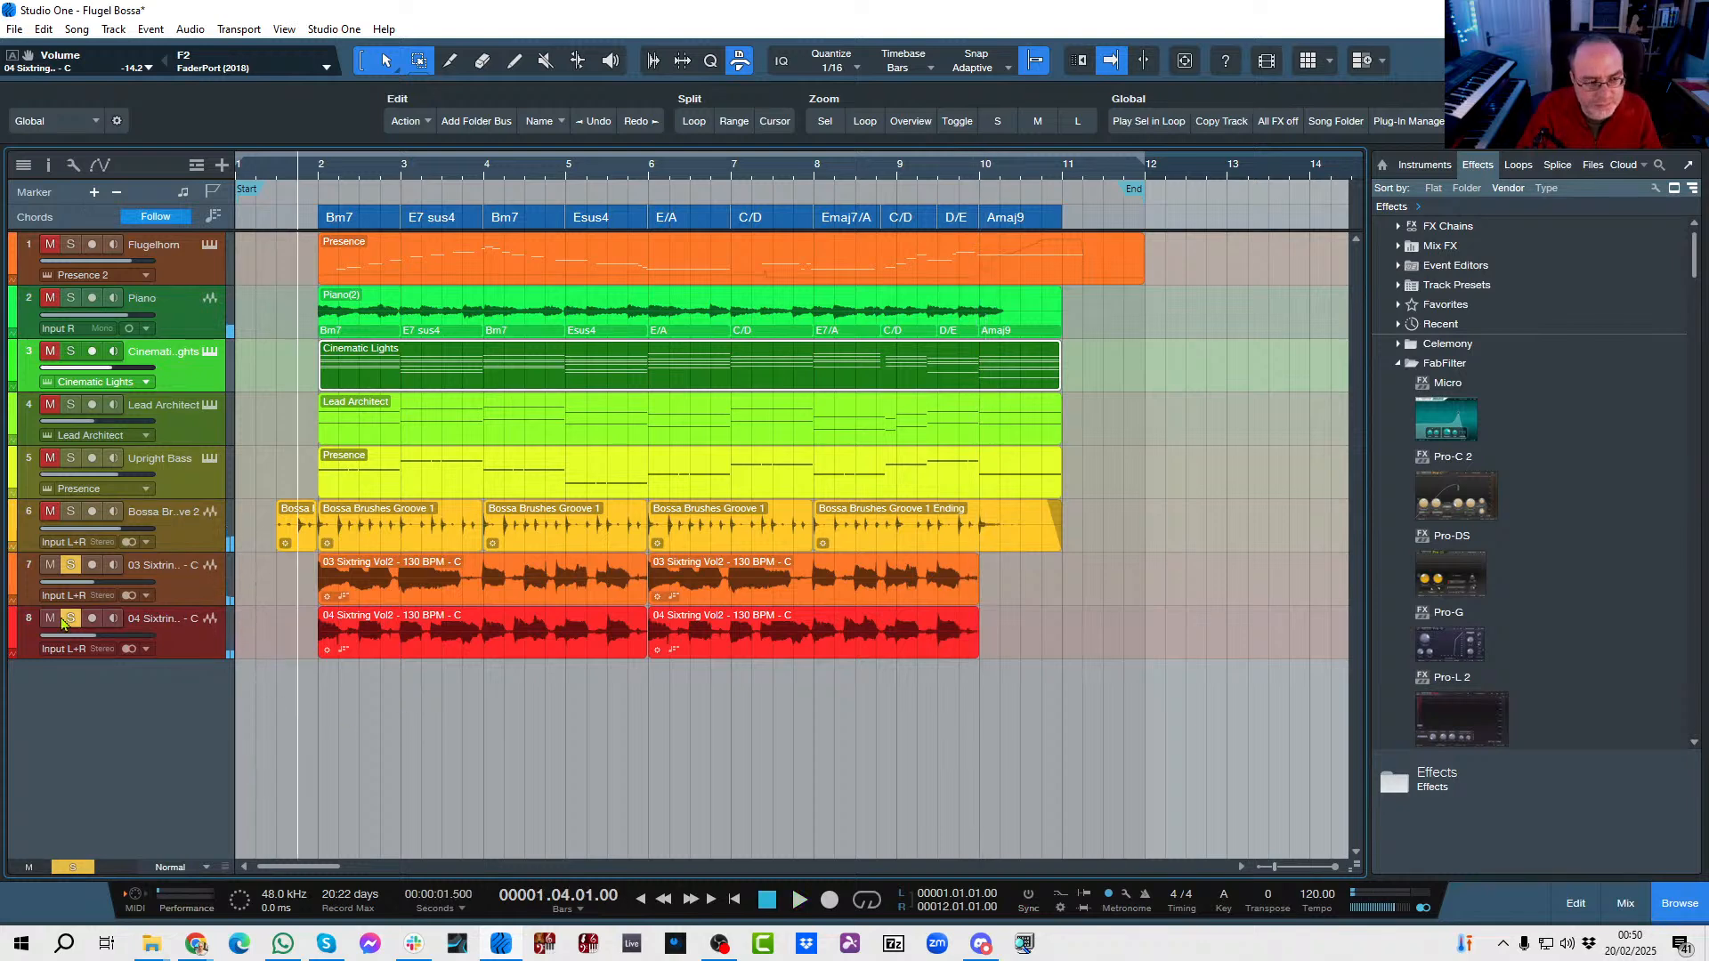
pyautogui.click(70, 869)
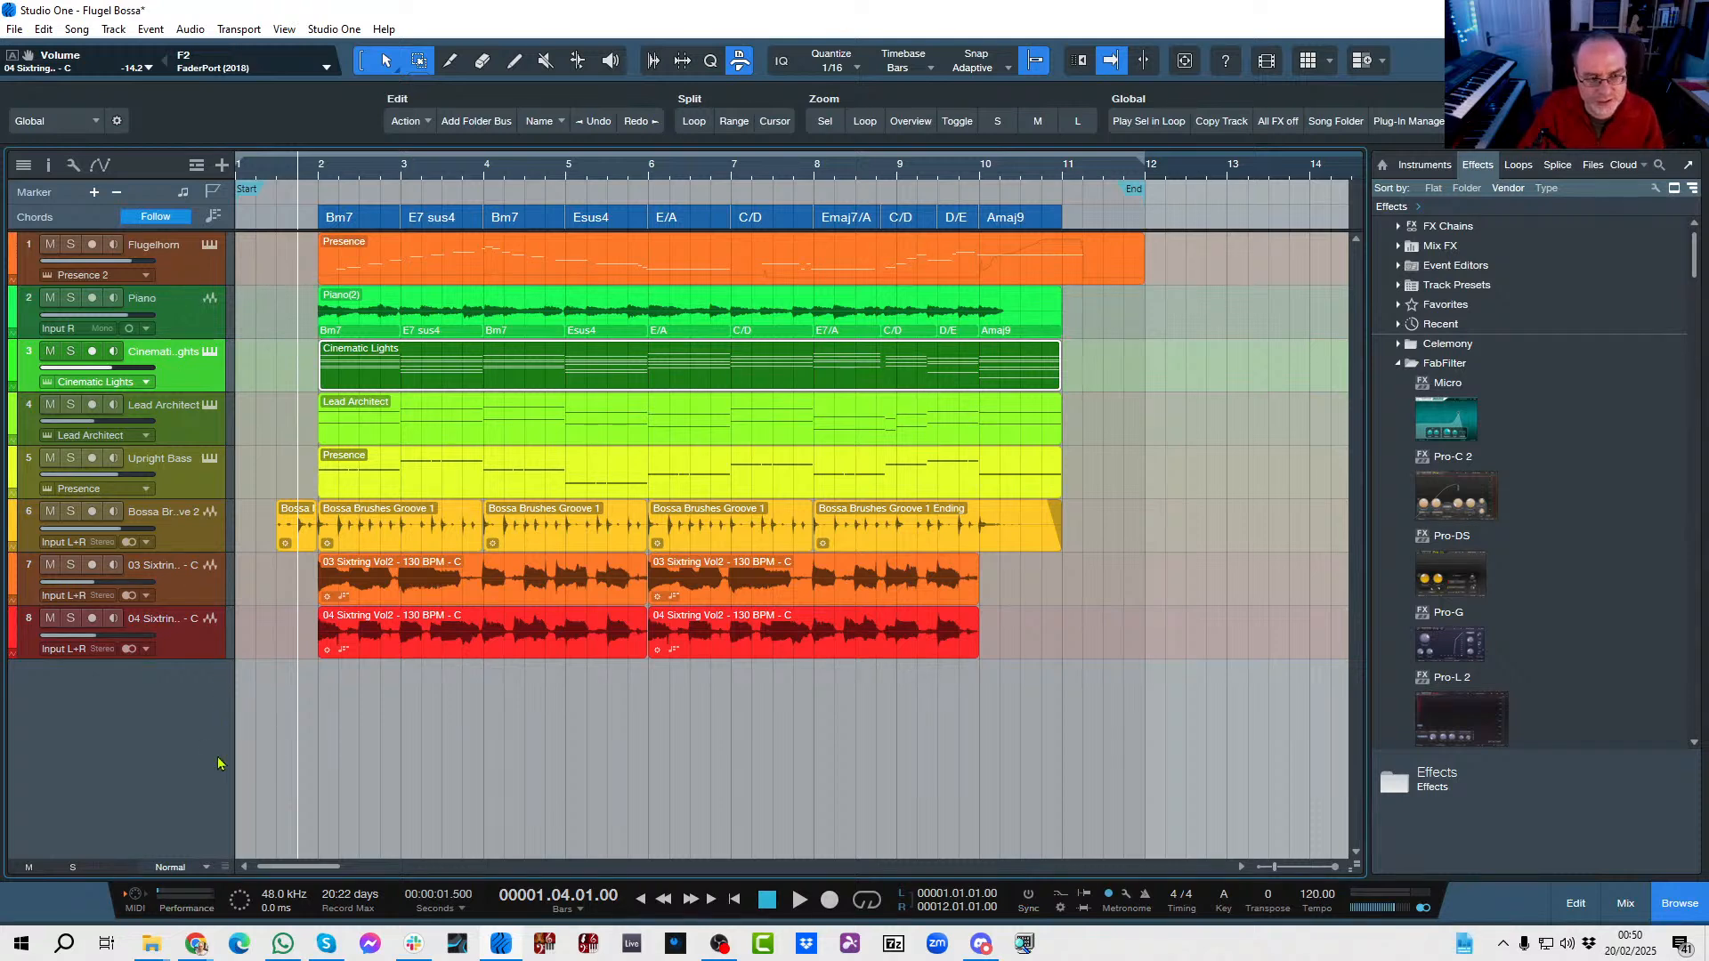
# Solo the Bossa Brushes Groove 2 track, play it from bar 1, and unsolo it.
pyautogui.click(70, 511)
pyautogui.press(',')
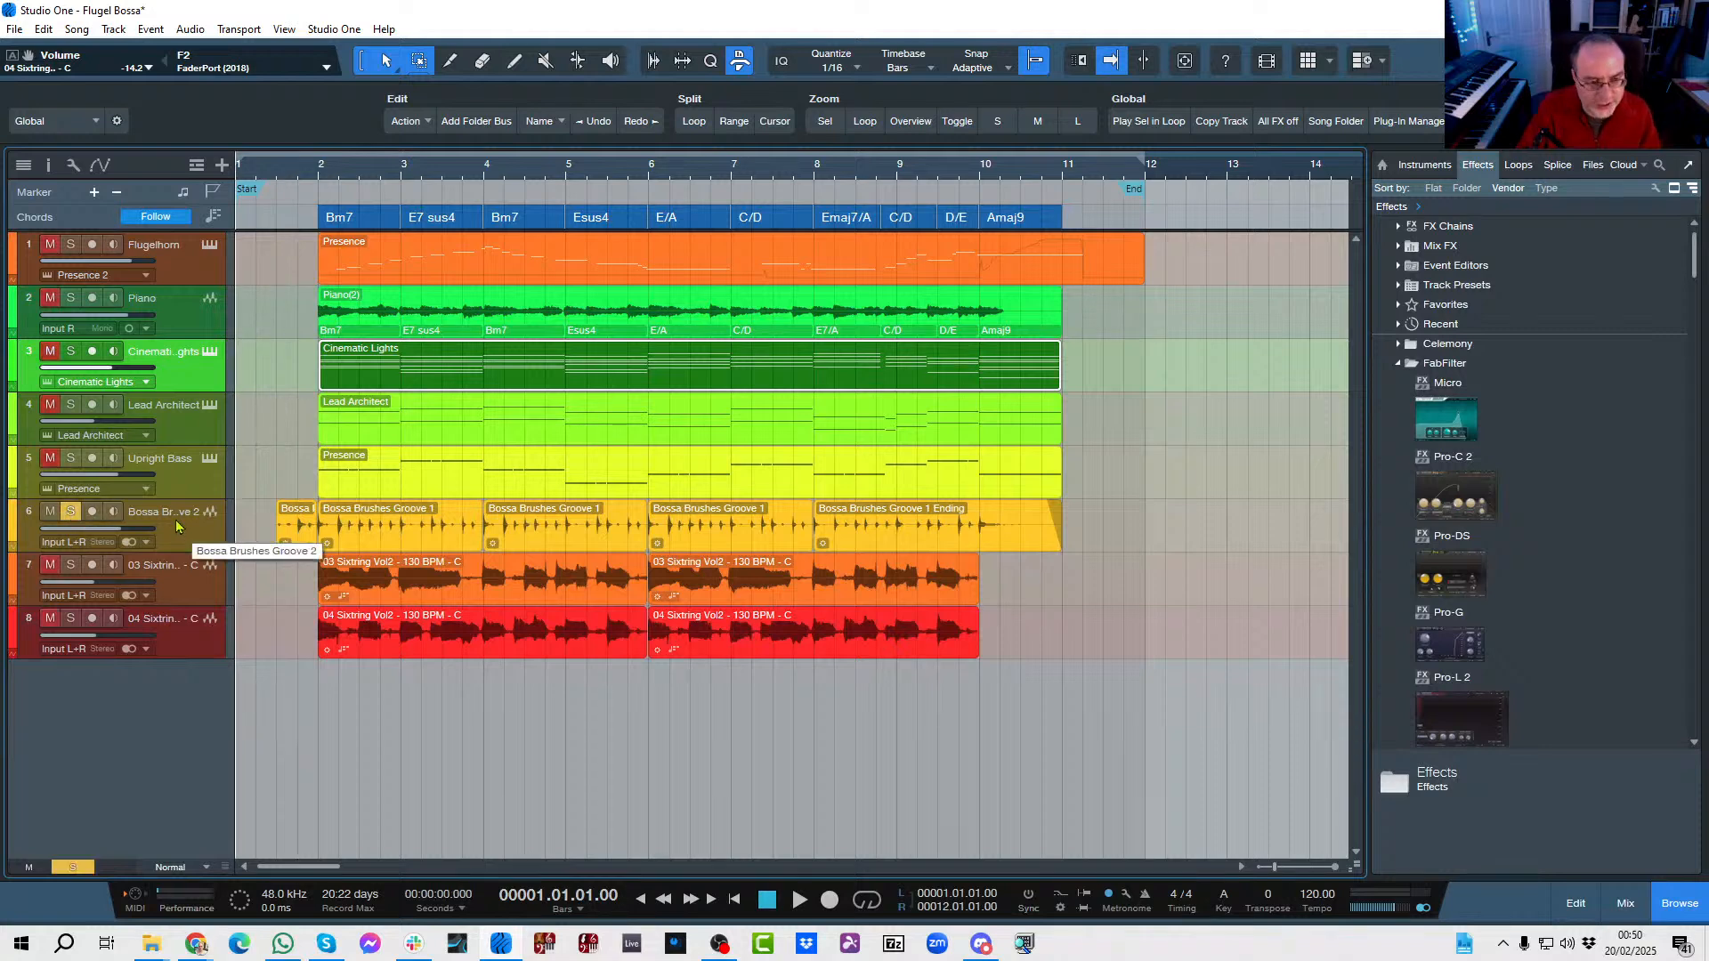
pyautogui.press('space')
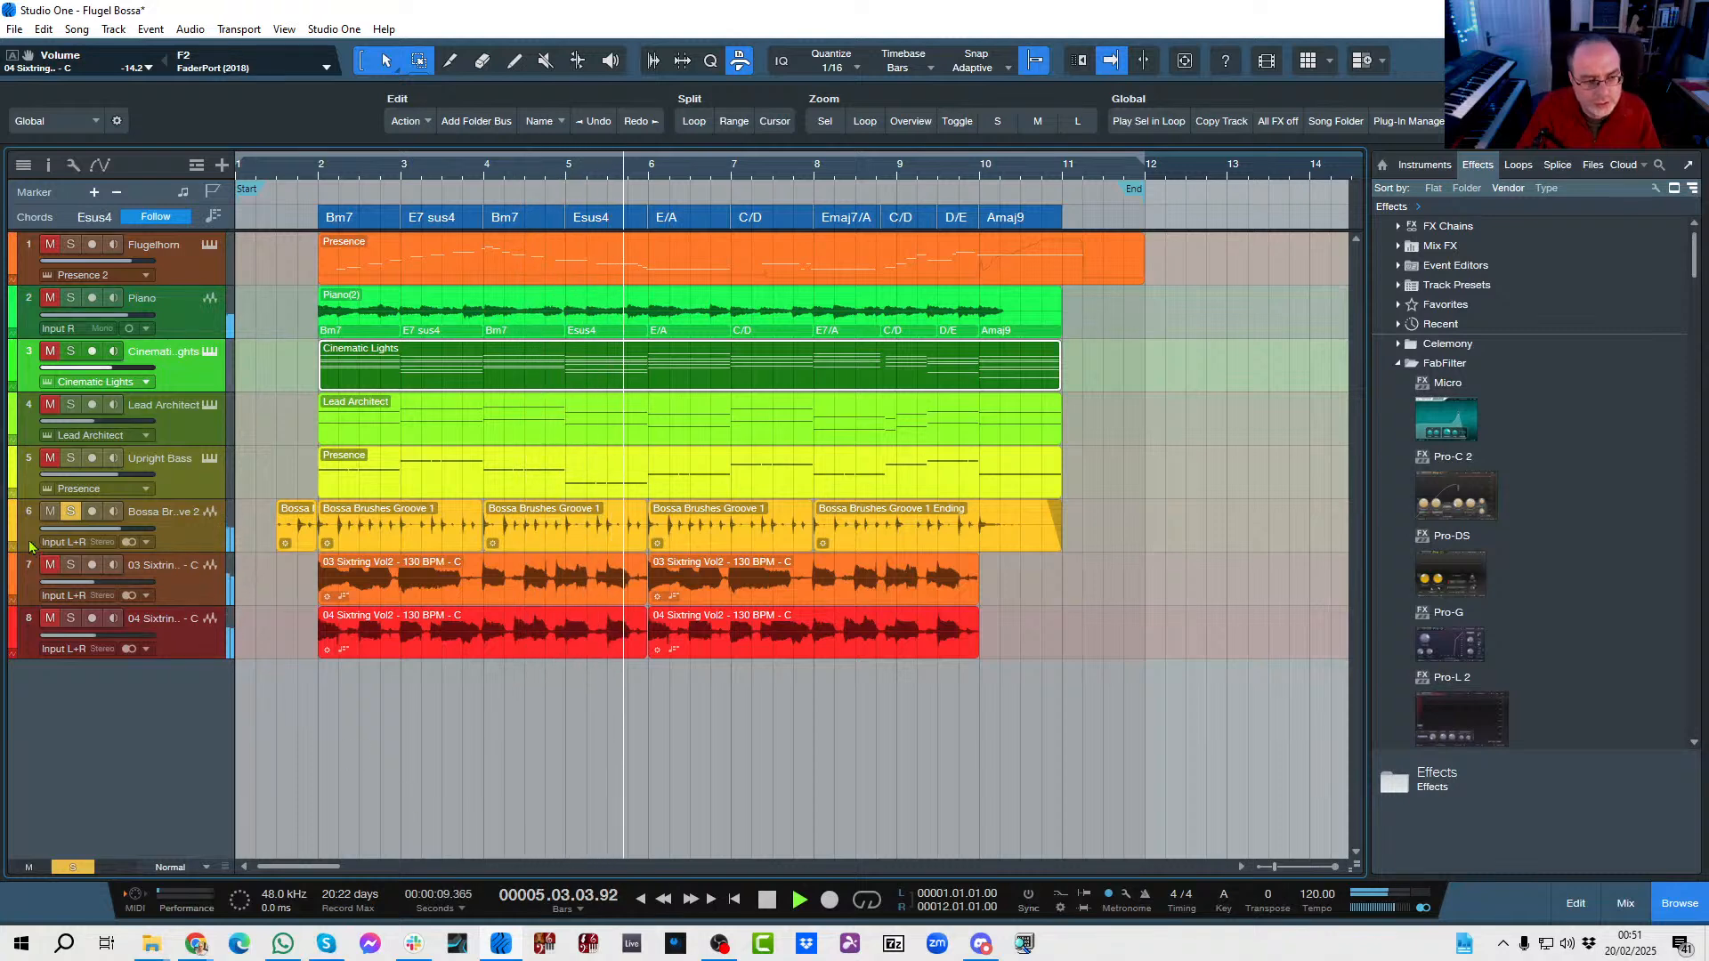
pyautogui.press('space')
pyautogui.click(71, 513)
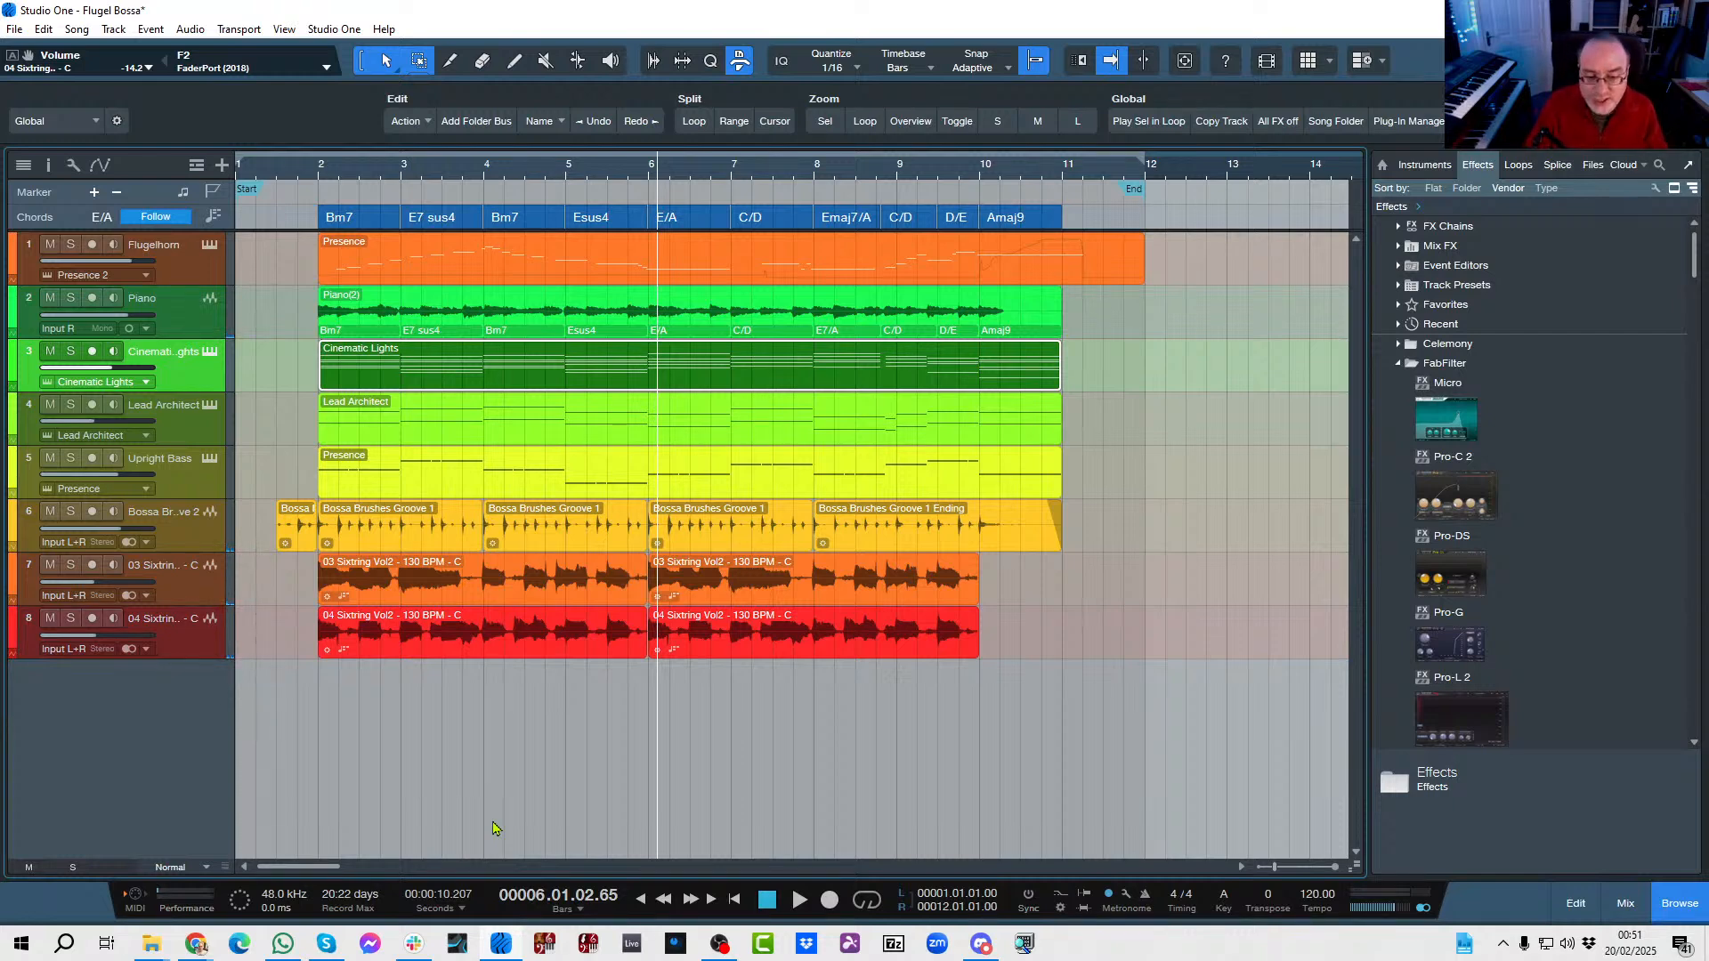
# Examine the Cinematic Lights notes and Harmony Wizard tools in the note editor, close it, and play the full arrangement from bar 1.
pyautogui.press('Home')
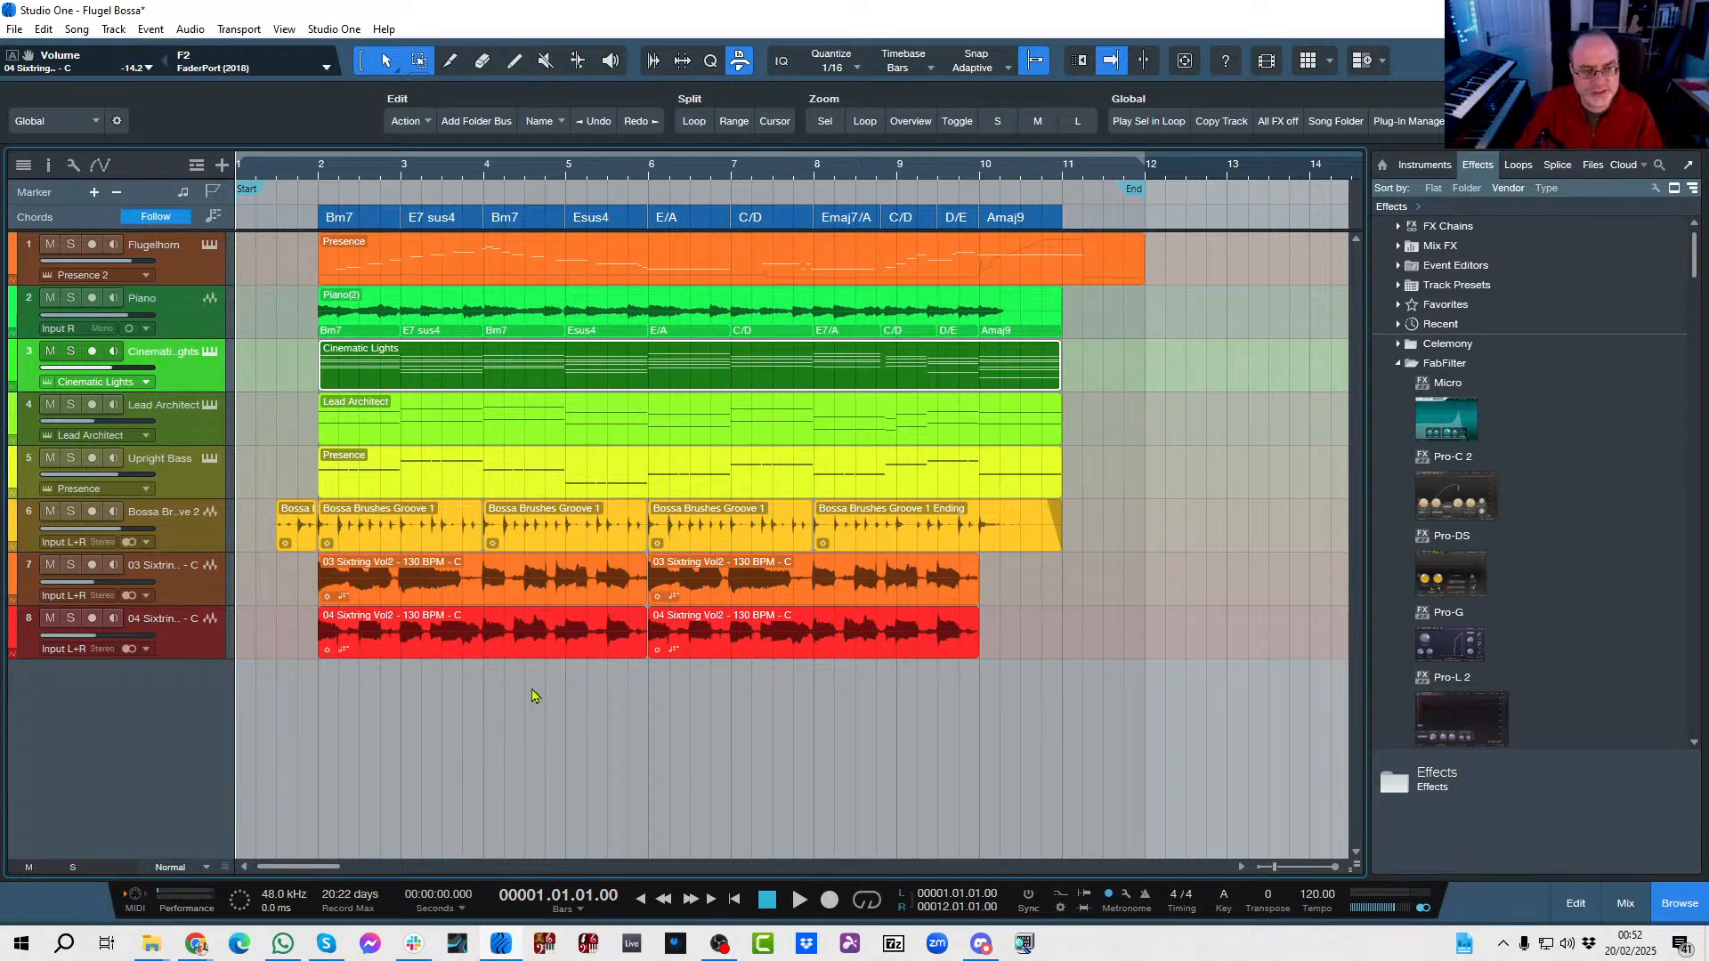
pyautogui.doubleClick(402, 383)
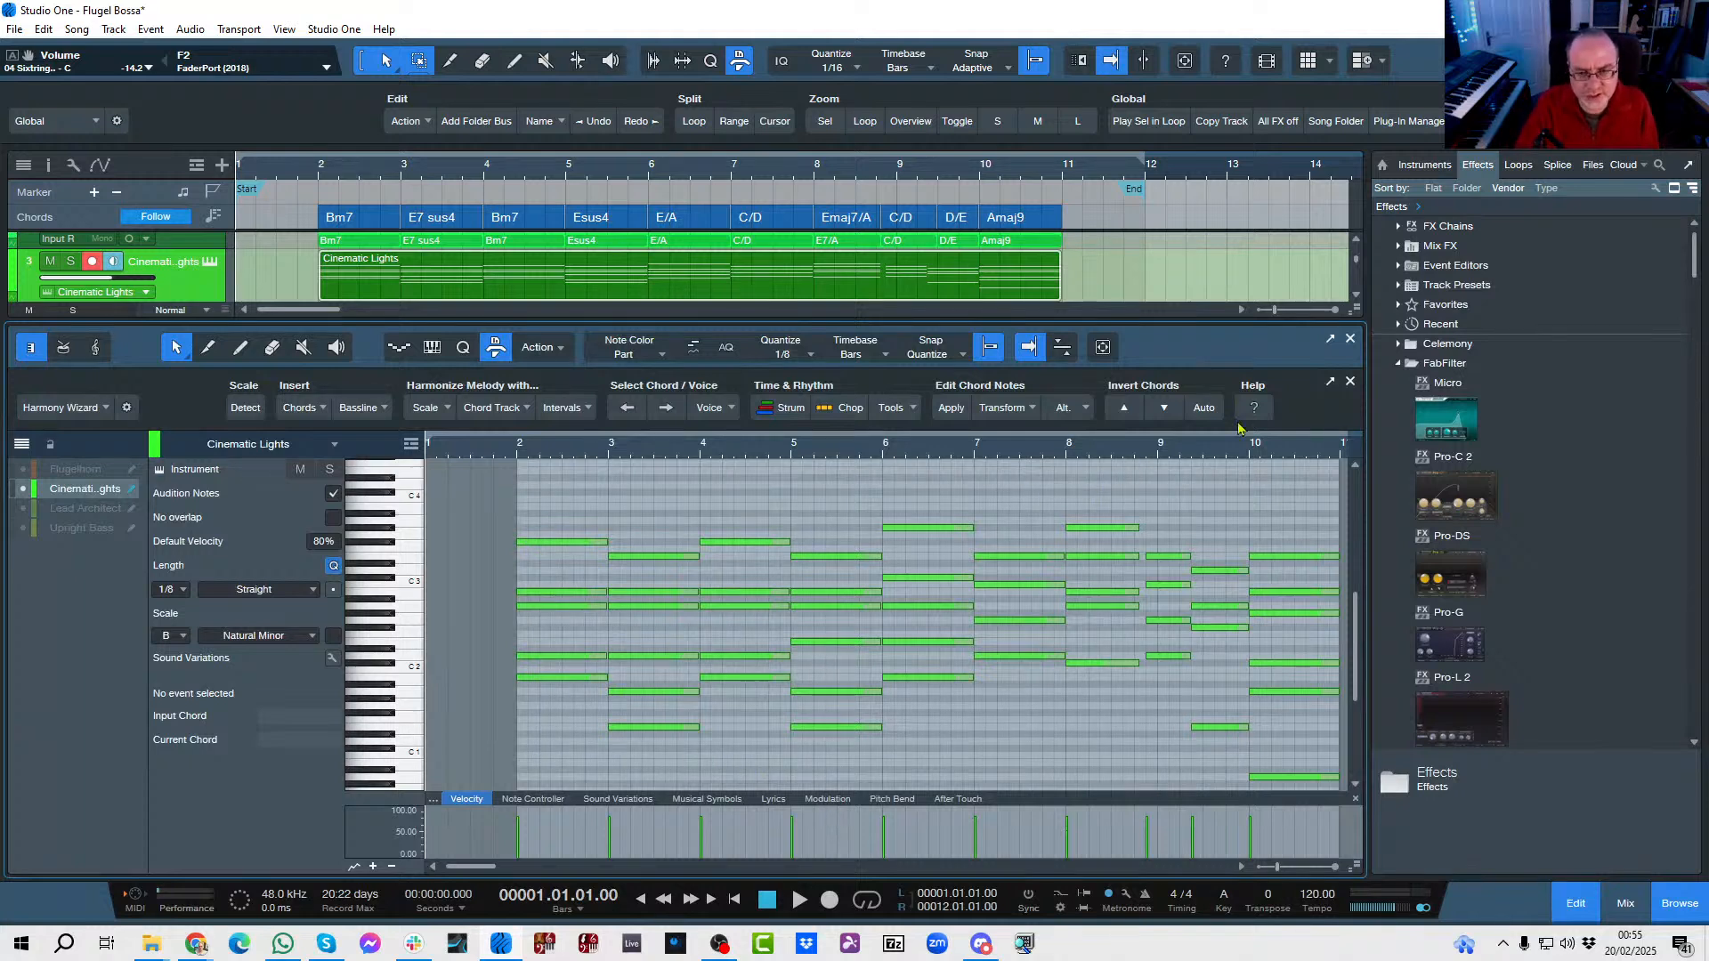
pyautogui.click(1351, 342)
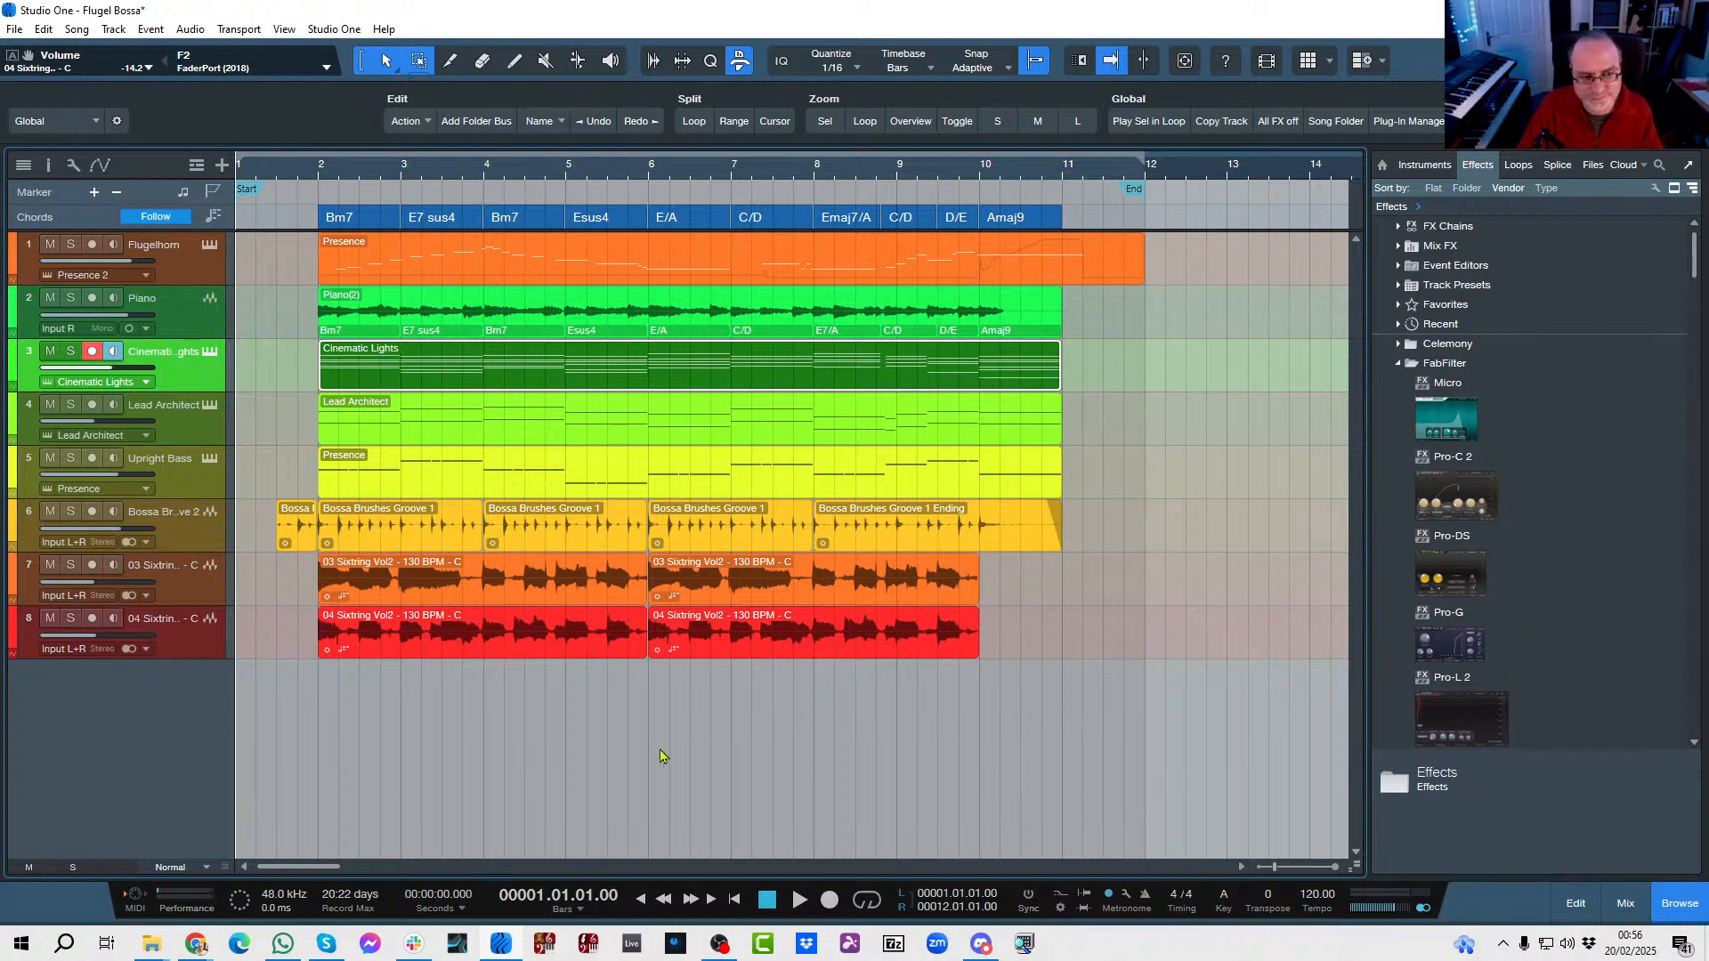
pyautogui.press('space')
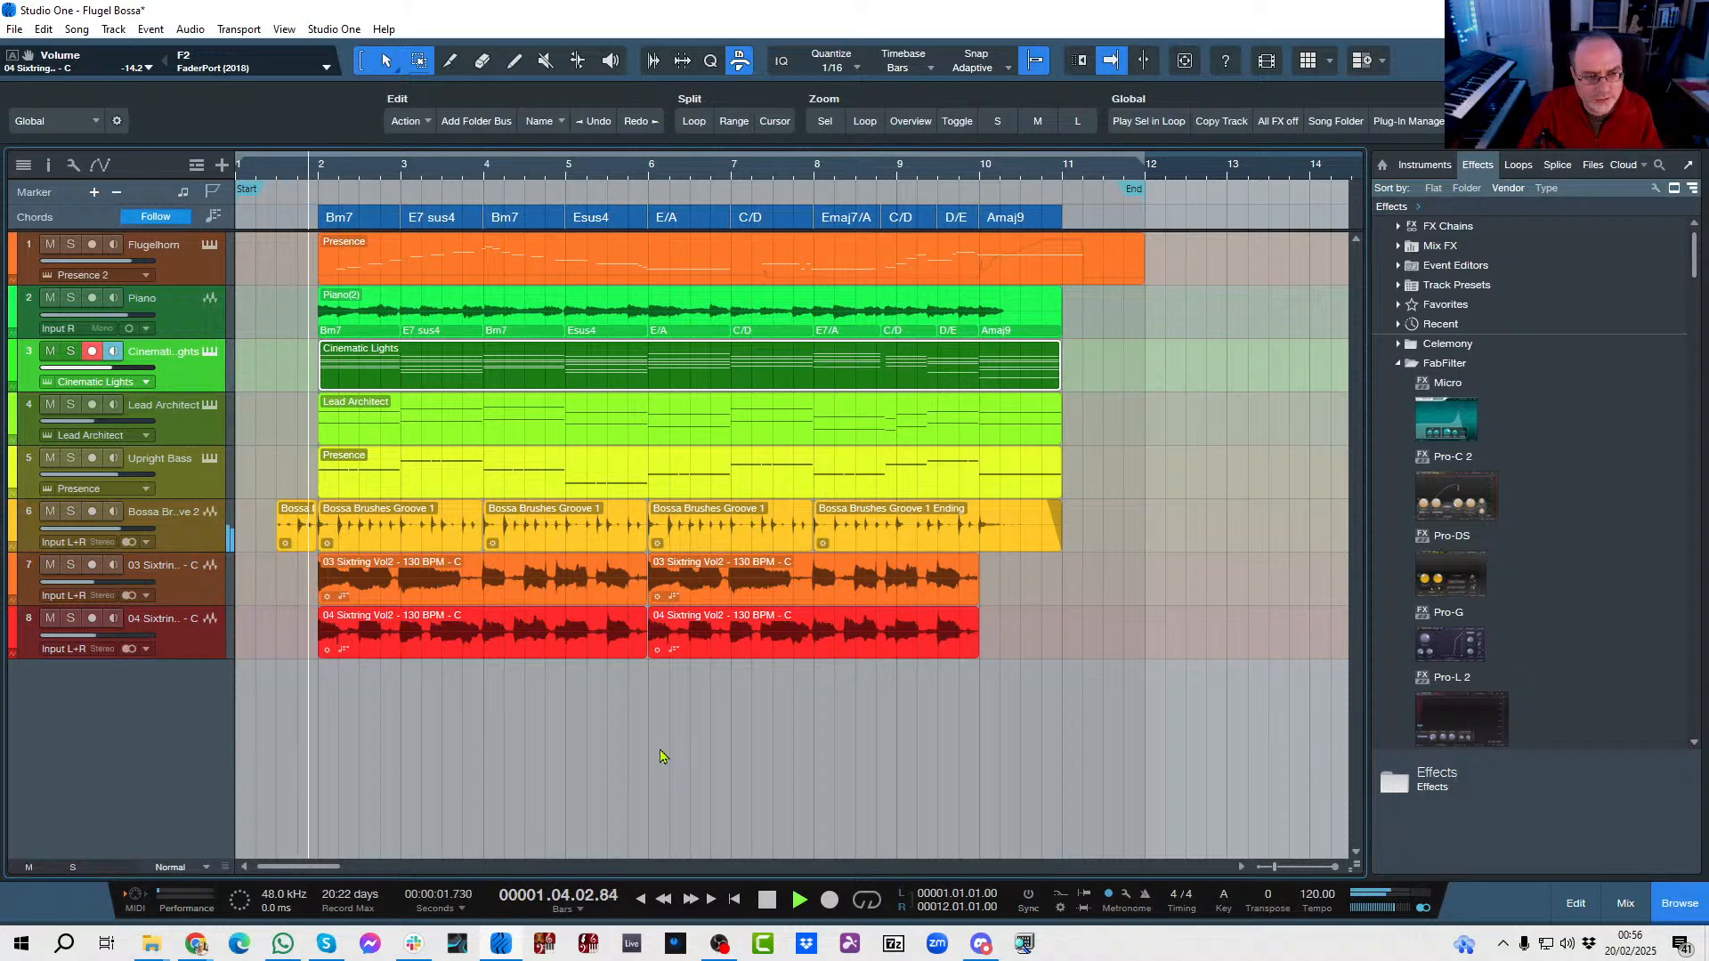